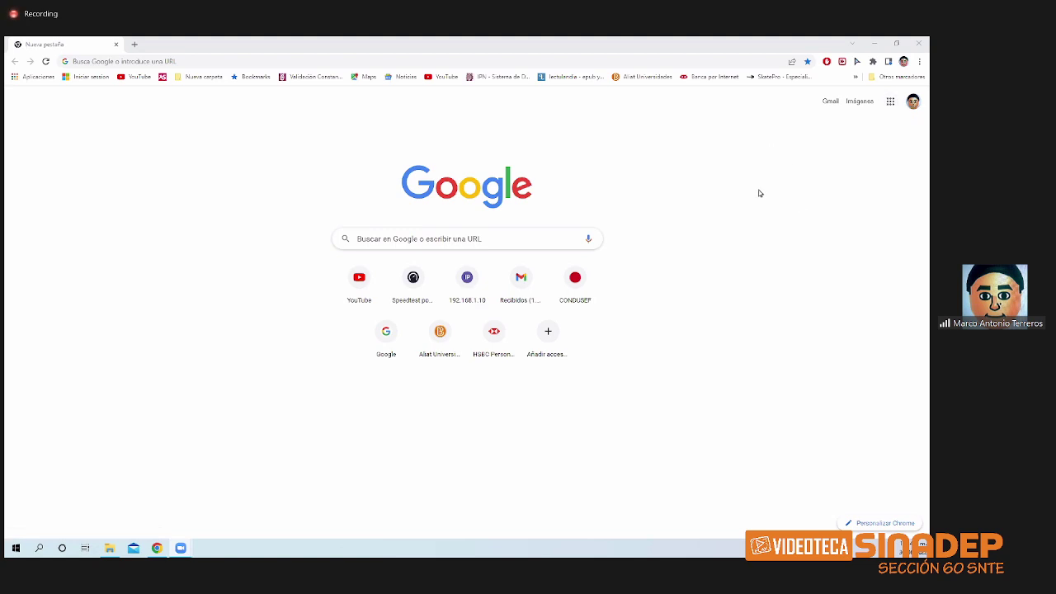
- Open Google Classroom from the apps grid and go to the Ejemplon Clase Introducción a la Programación Classwork page
{"action": "left_click", "coordinate": [891, 105]}
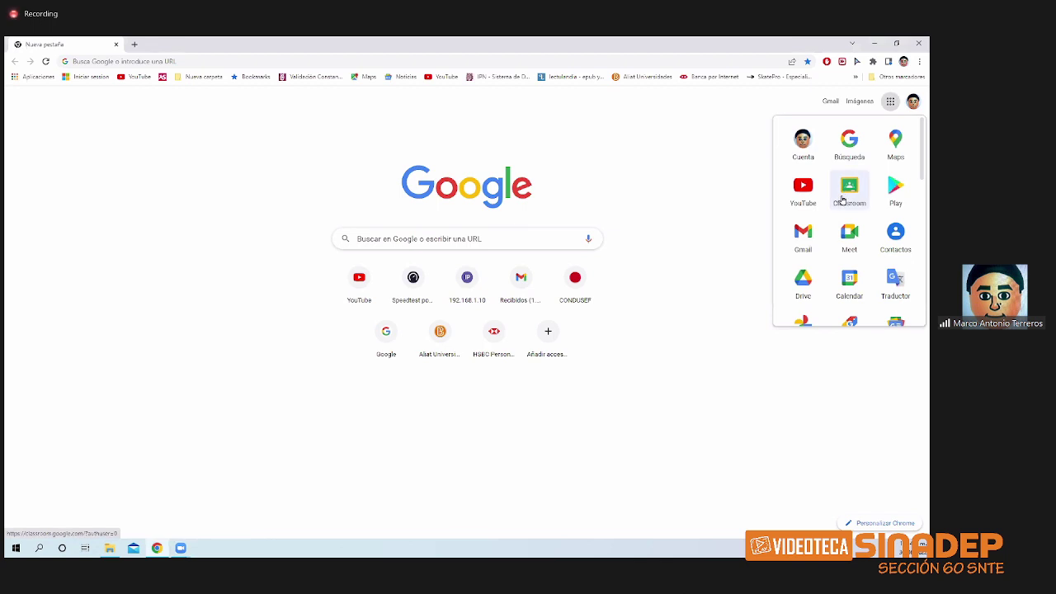
{"action": "left_click", "coordinate": [842, 201]}
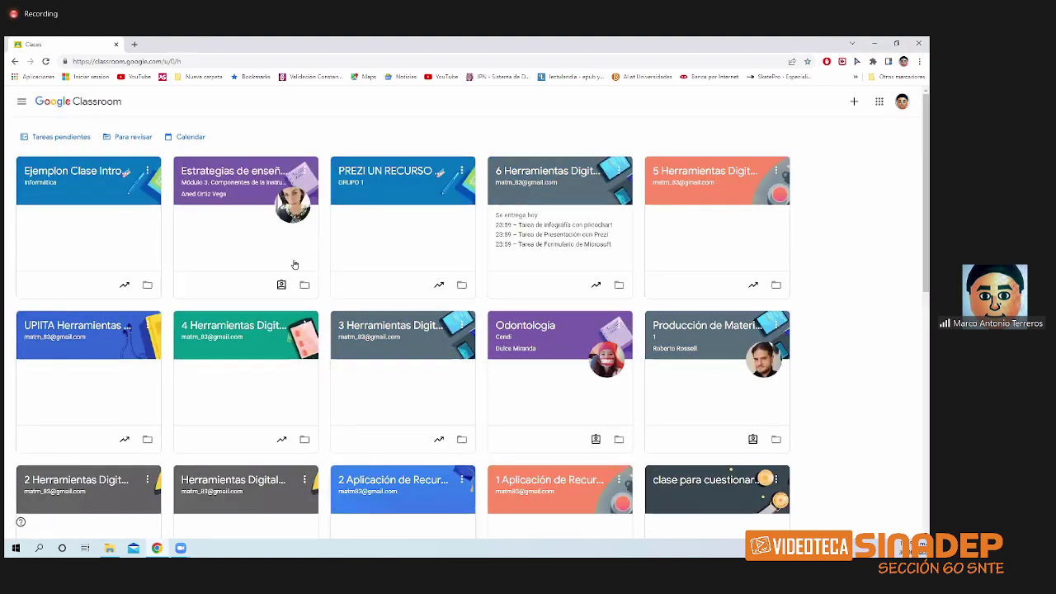
{"action": "left_click", "coordinate": [104, 177]}
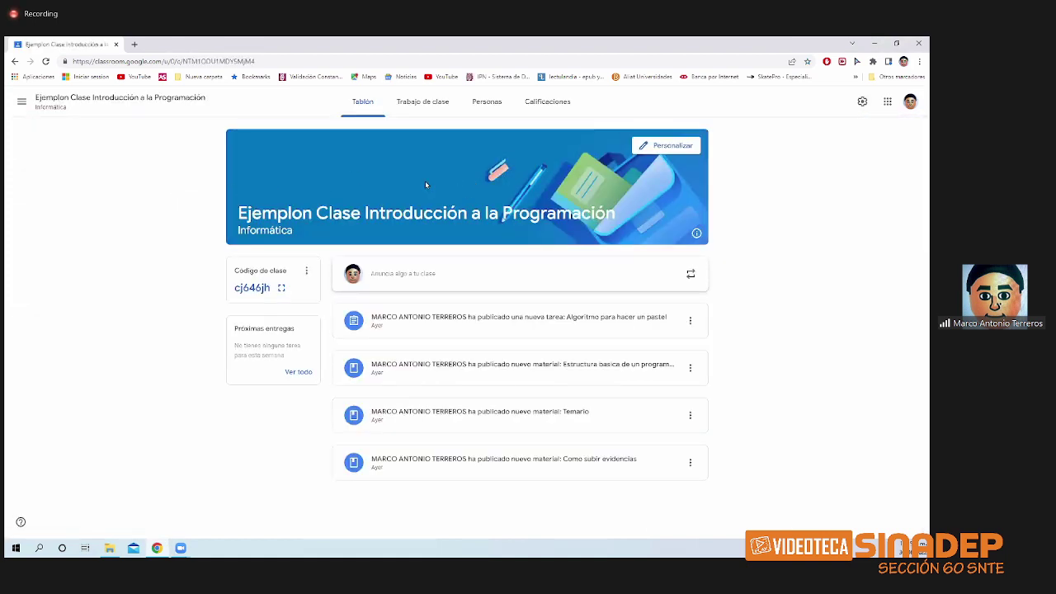
{"action": "left_click", "coordinate": [435, 101]}
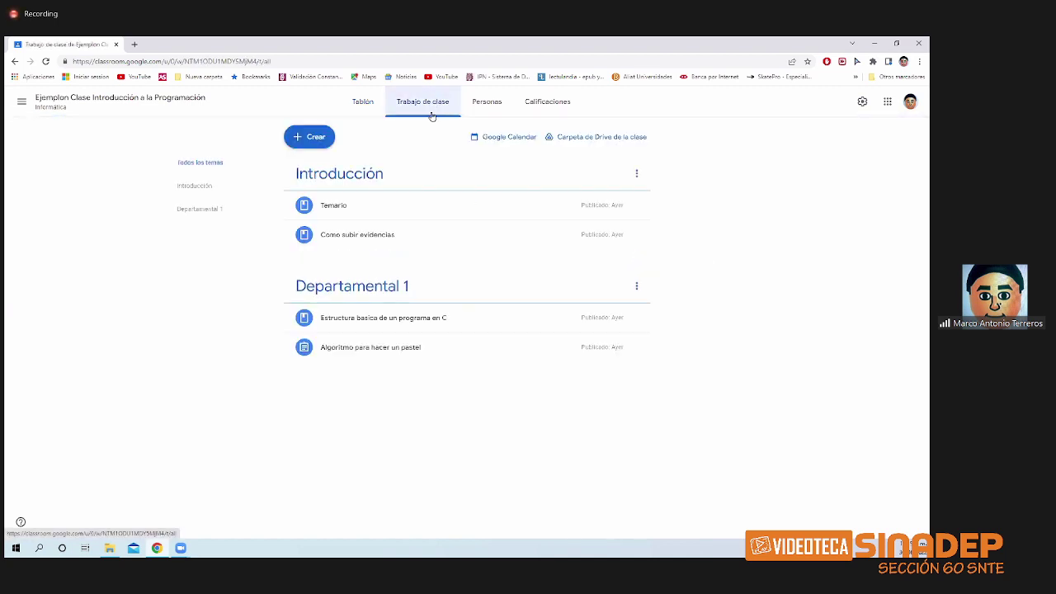
- Create a new Tarea de cuestionario (quiz assignment) from the Crear menu
{"action": "left_click", "coordinate": [312, 142]}
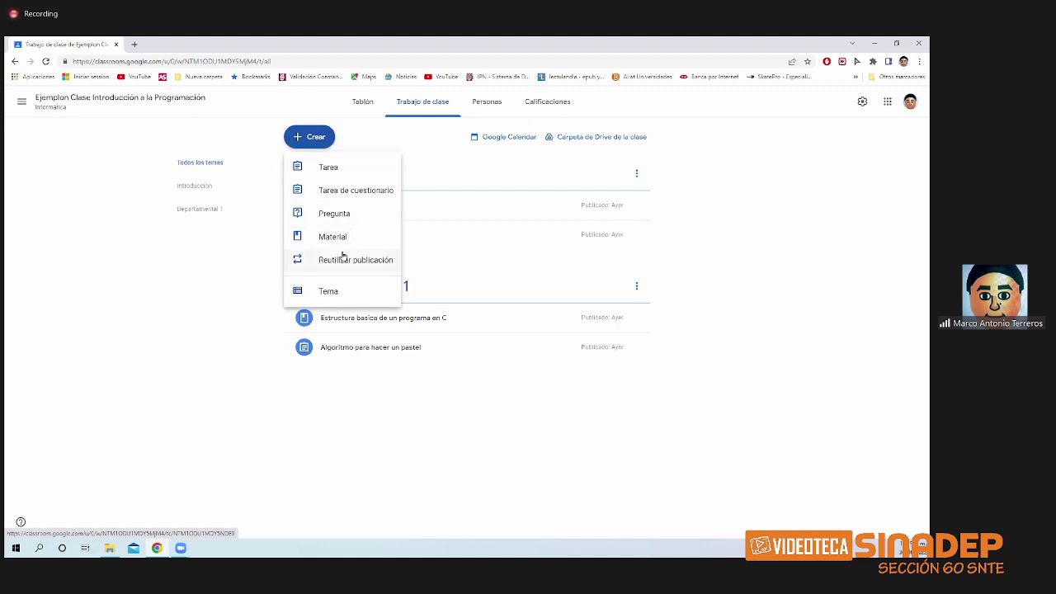
{"action": "left_click", "coordinate": [762, 293]}
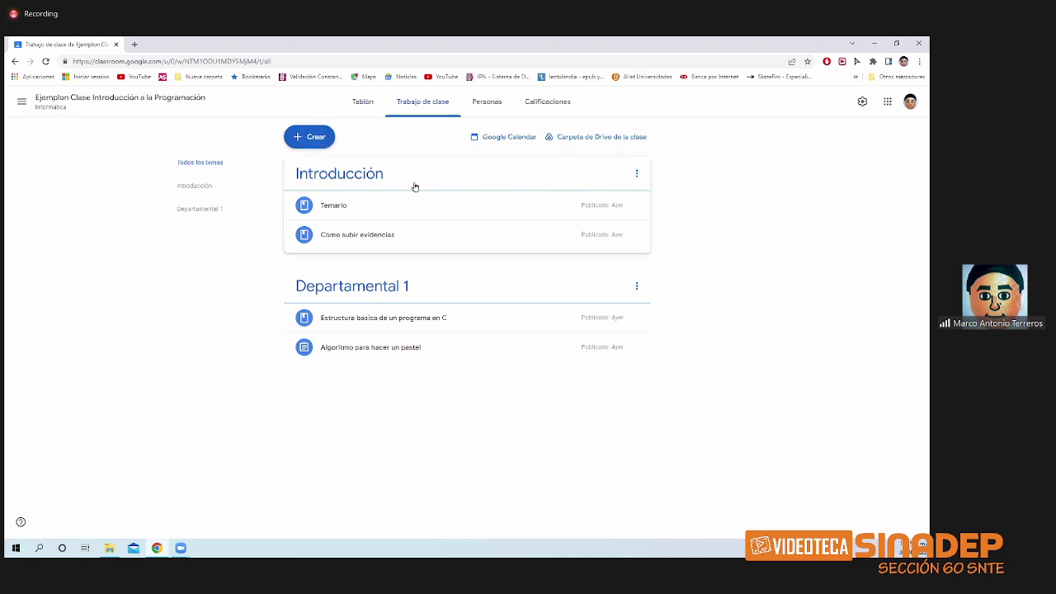
{"action": "left_click", "coordinate": [325, 140]}
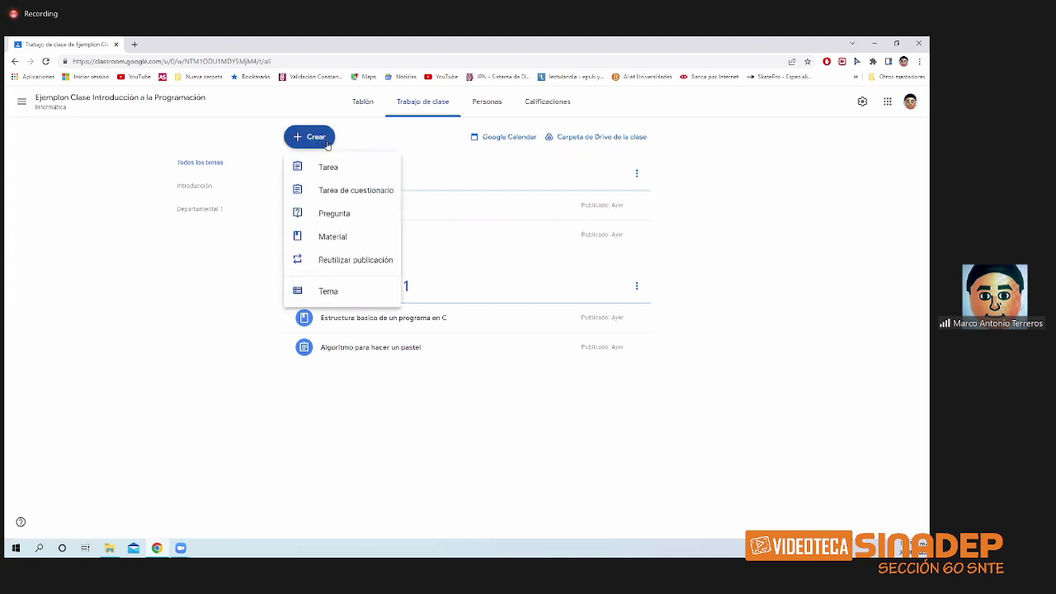
{"action": "left_click", "coordinate": [363, 191]}
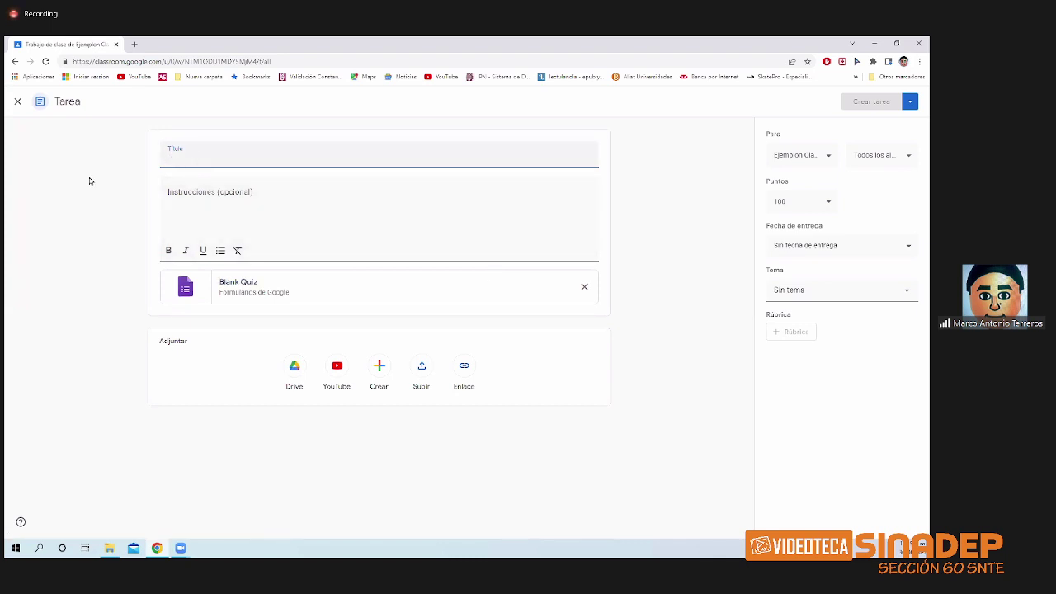
- Title the assignment 'Evaluacion diagnóstica' and add the instruction 'resuelve por favor'
{"action": "type", "text": "Evlua"}
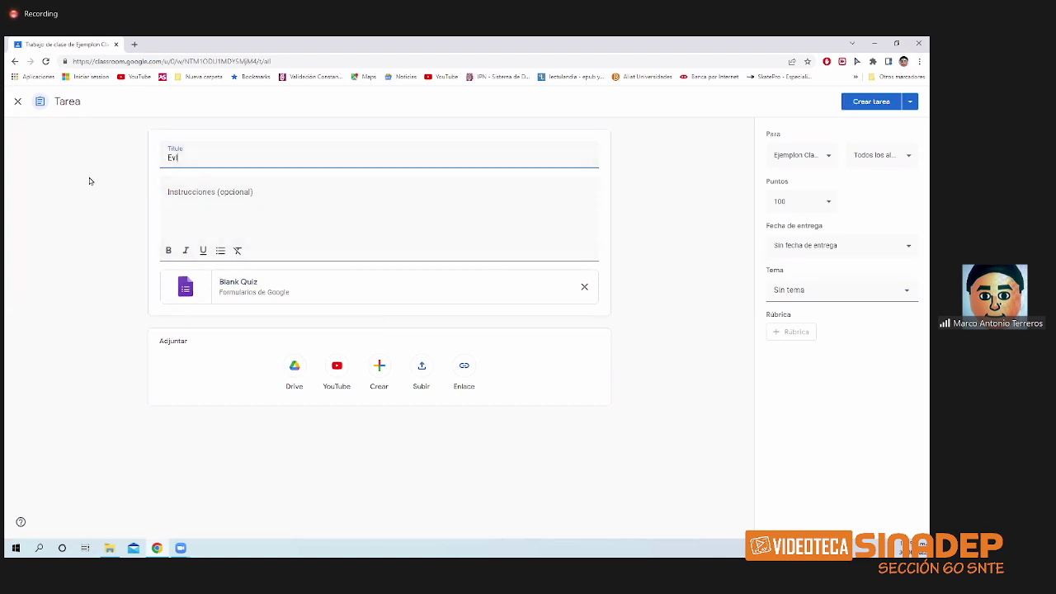
{"action": "key", "text": "BackSpace"}
{"action": "key", "text": "BackSpace"}
{"action": "key", "text": "BackSpace"}
{"action": "type", "text": "aluad"}
{"action": "type", "text": "cion dia"}
{"action": "type", "text": "gnotica"}
{"action": "key", "text": "BackSpace"}
{"action": "key", "text": "BackSpace"}
{"action": "key", "text": "BackSpace"}
{"action": "key", "text": "BackSpace"}
{"action": "key", "text": "BackSpace"}
{"action": "type", "text": "óstica"}
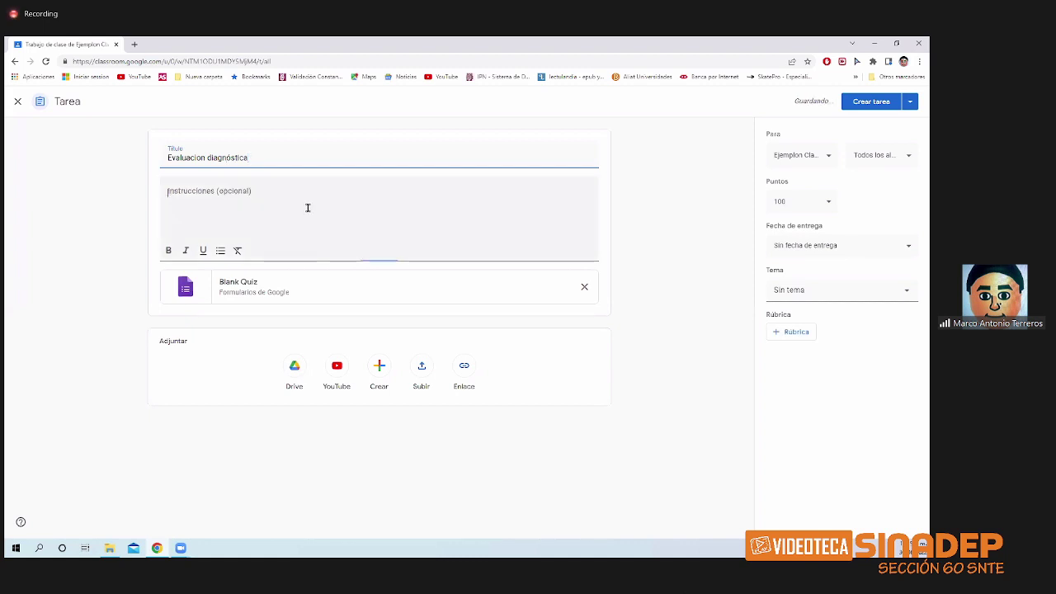
{"action": "left_click", "coordinate": [307, 207]}
{"action": "type", "text": "re"}
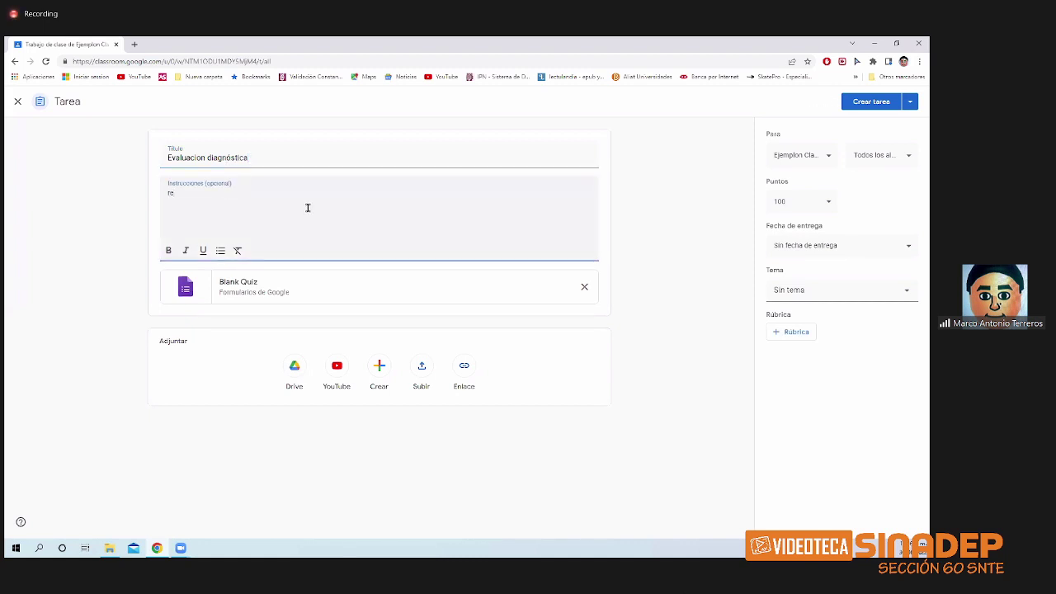
{"action": "type", "text": "suelve por favor"}
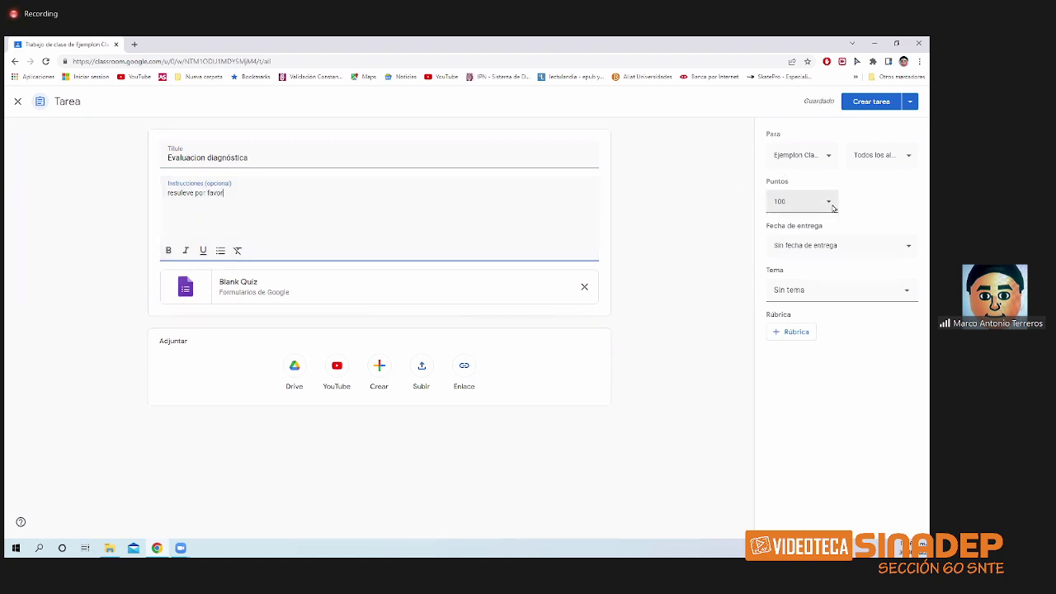
- Keep the assignment at 100 points and open the attached Blank Quiz form
{"action": "left_click", "coordinate": [794, 201]}
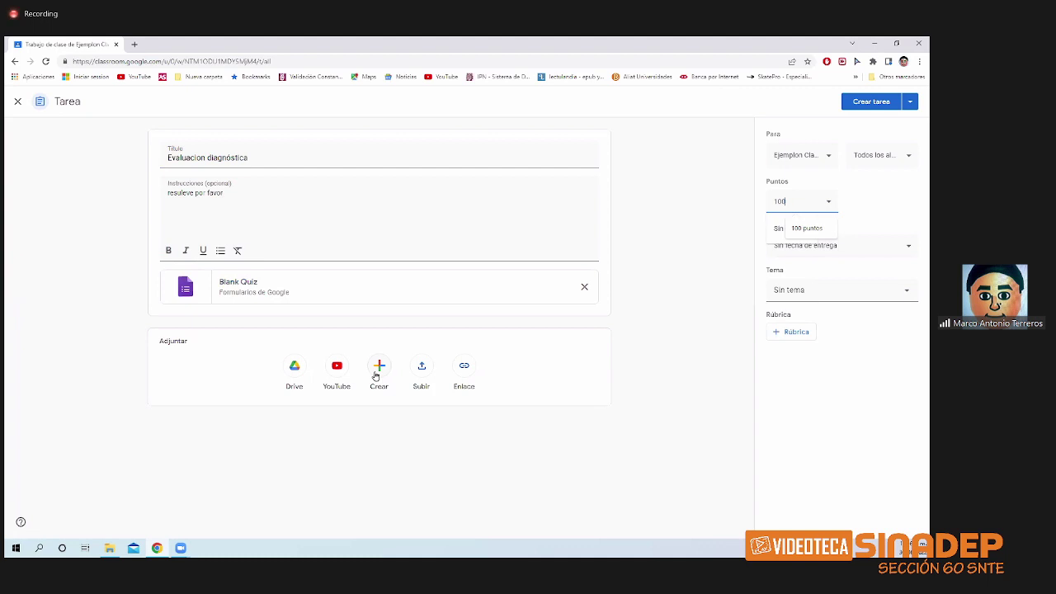
{"action": "left_click", "coordinate": [376, 374]}
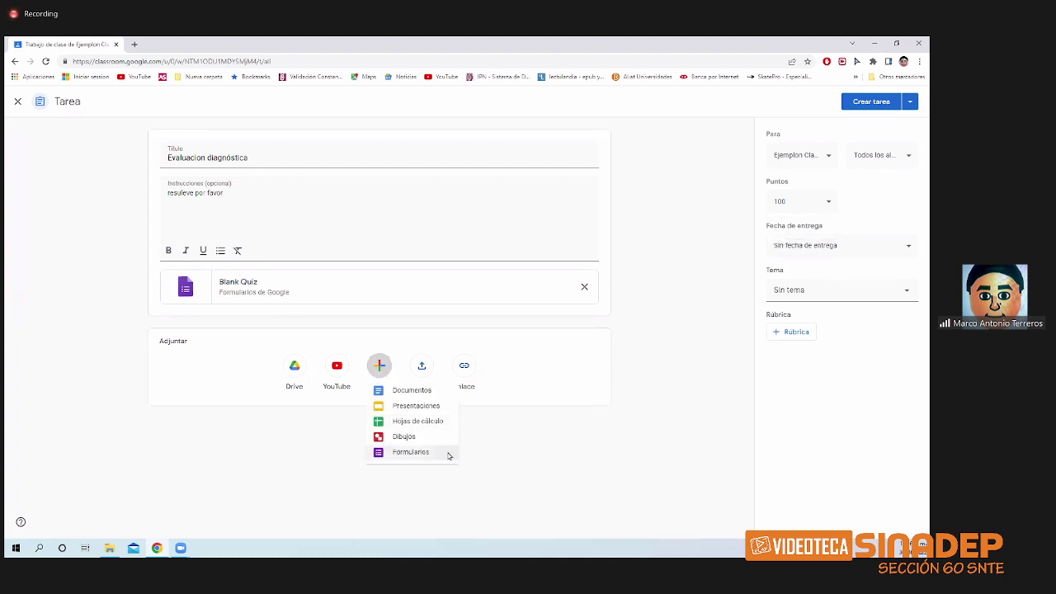
{"action": "left_click", "coordinate": [485, 454]}
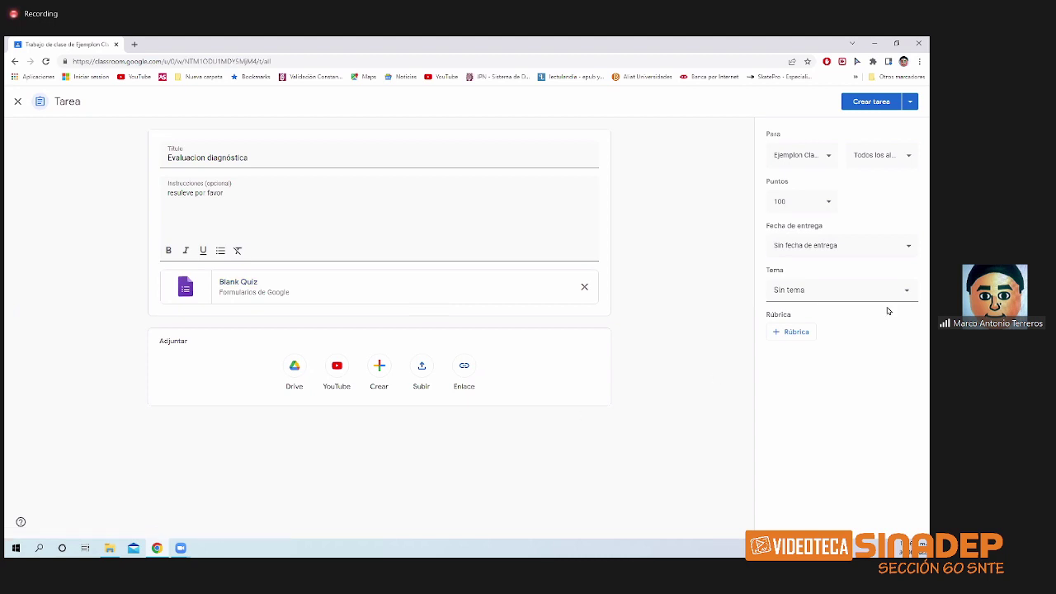
{"action": "left_click", "coordinate": [799, 200]}
{"action": "left_click", "coordinate": [697, 245]}
{"action": "left_click", "coordinate": [289, 291]}
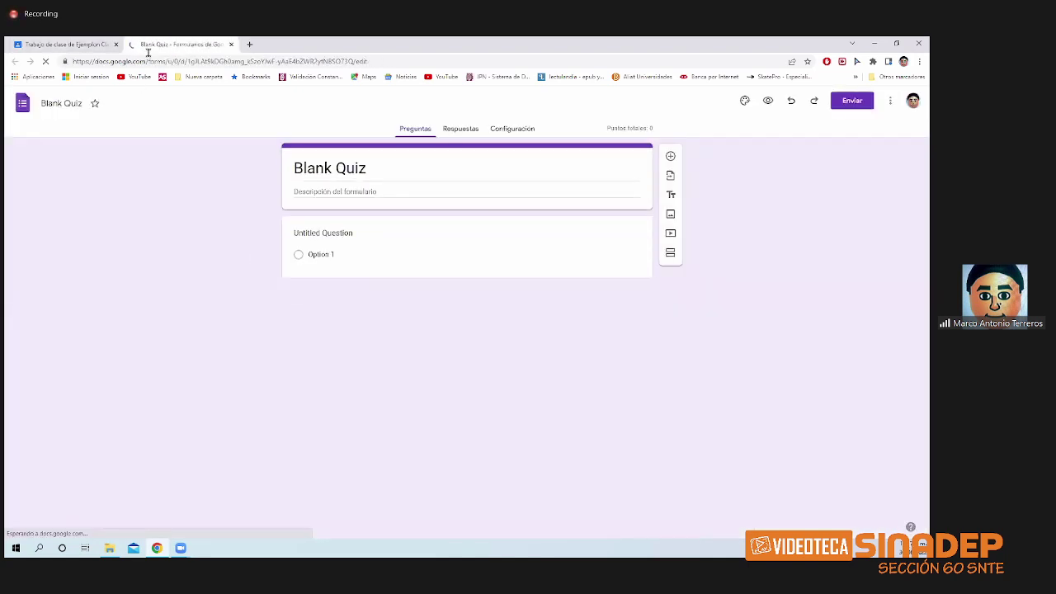
- Change the form title from Blank Quiz to 'Evaluación Diagnóstica'
{"action": "left_click", "coordinate": [374, 168]}
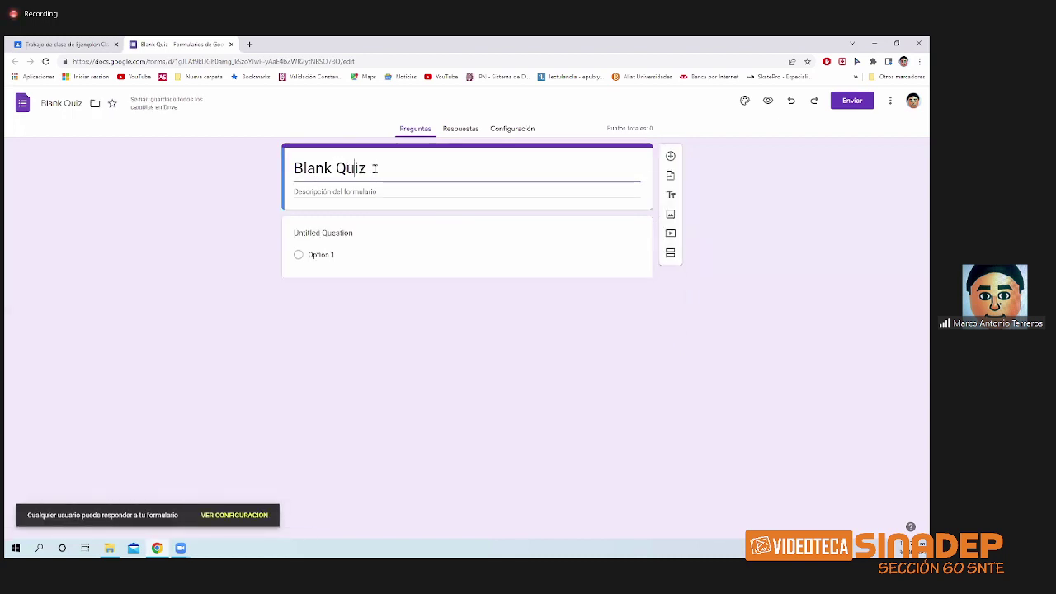
{"action": "left_click", "coordinate": [374, 168]}
{"action": "key", "text": "shift+Left"}
{"action": "left_click_drag", "start_coordinate": [339, 163], "coordinate": [268, 169]}
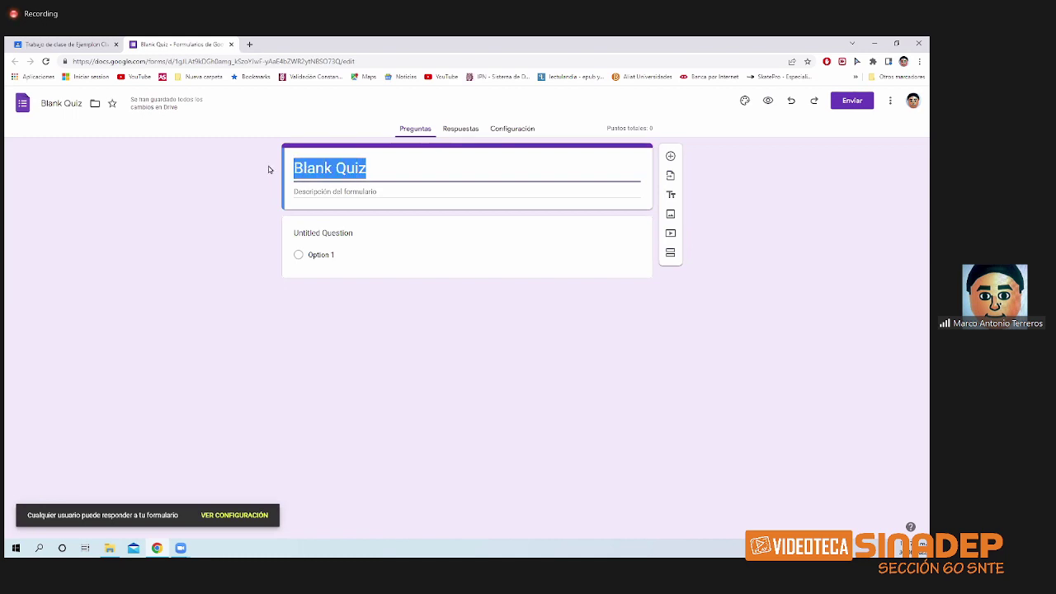
{"action": "type", "text": "Evalu"}
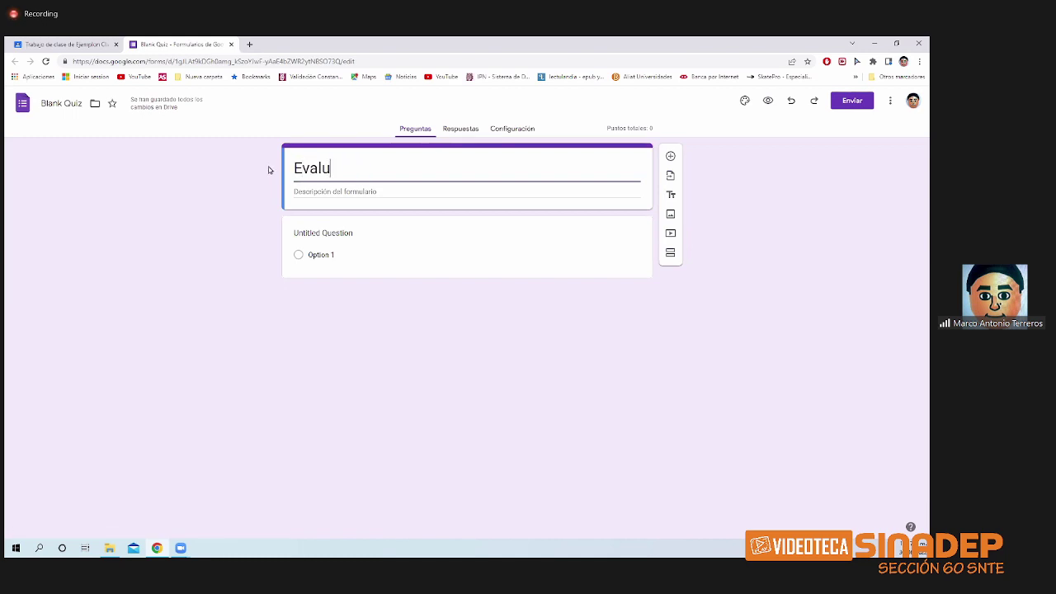
{"action": "type", "text": "ac"}
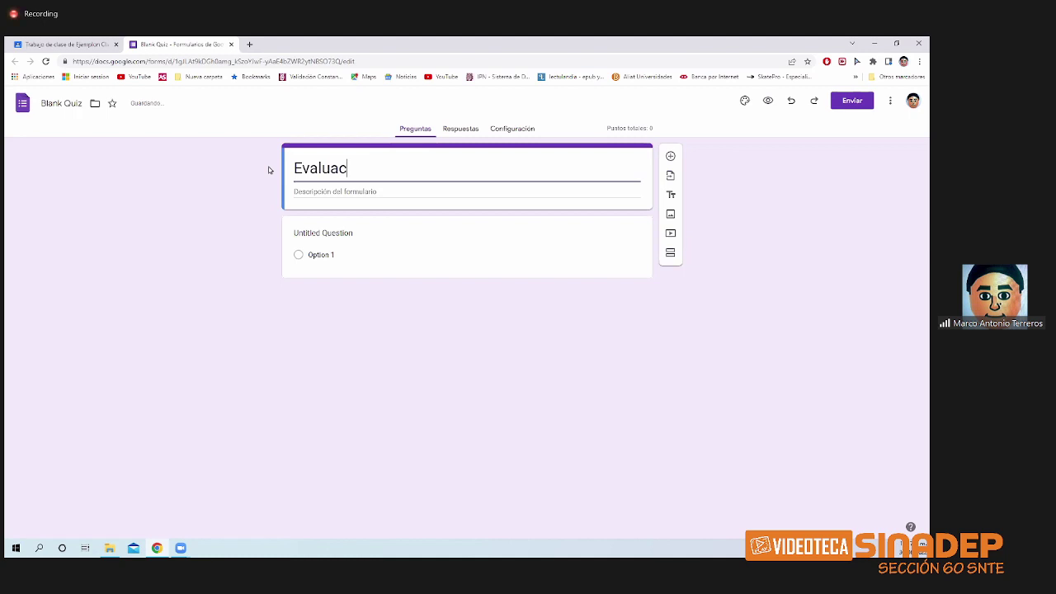
{"action": "type", "text": "ión Diagnosti"}
{"action": "key", "text": "BackSpace"}
{"action": "type", "text": "óstica"}
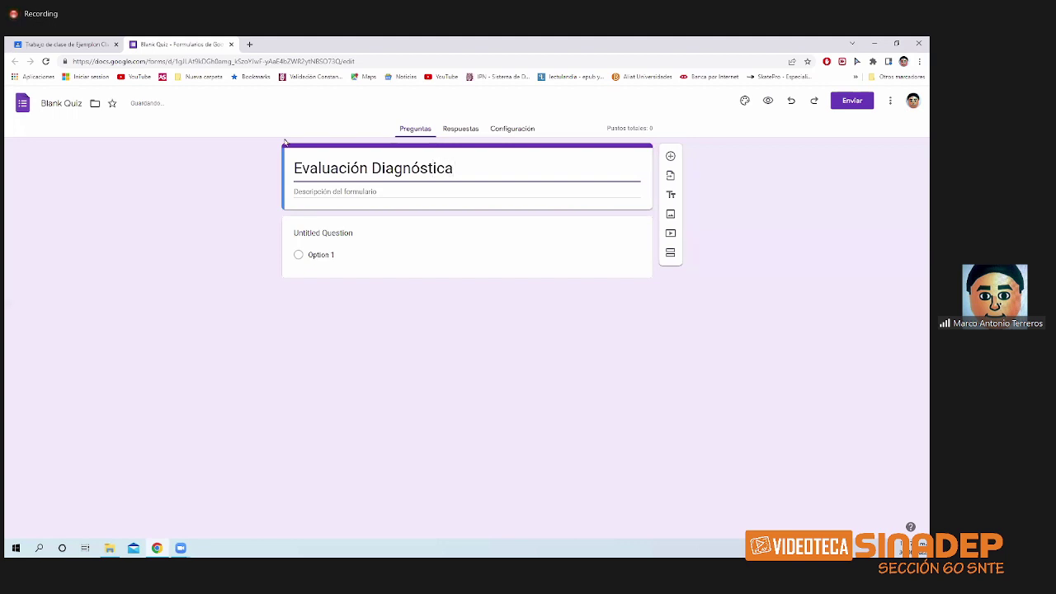
{"action": "left_click", "coordinate": [220, 228]}
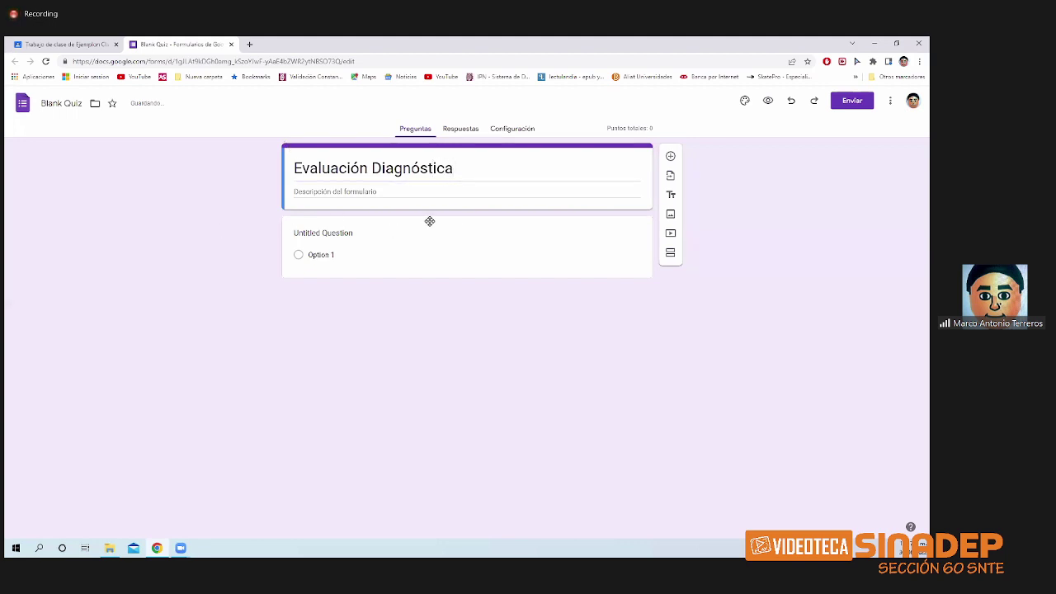
{"action": "left_click", "coordinate": [480, 203]}
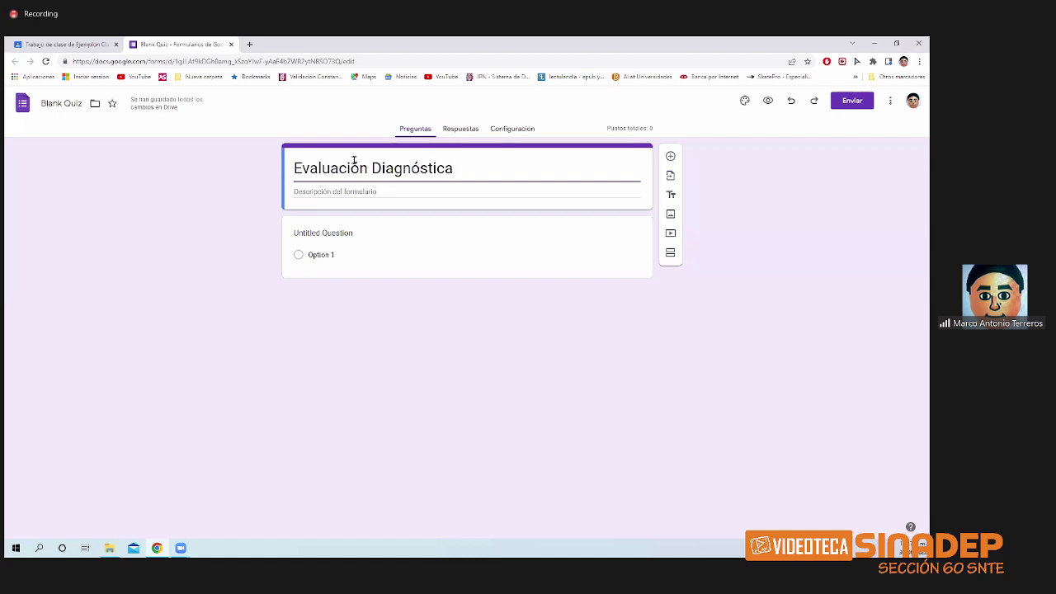
- Rename the form's file to 'Evaluación Diagnóstica junio 22' using the copied title
{"action": "left_click", "coordinate": [68, 105]}
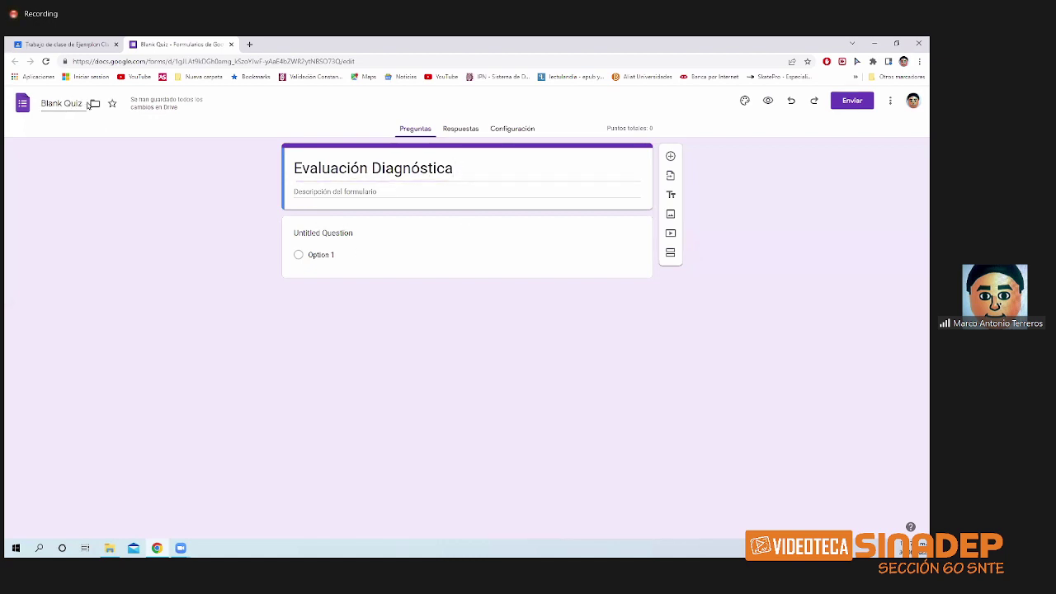
{"action": "left_click_drag", "start_coordinate": [86, 103], "coordinate": [48, 101]}
{"action": "left_click", "coordinate": [46, 61]}
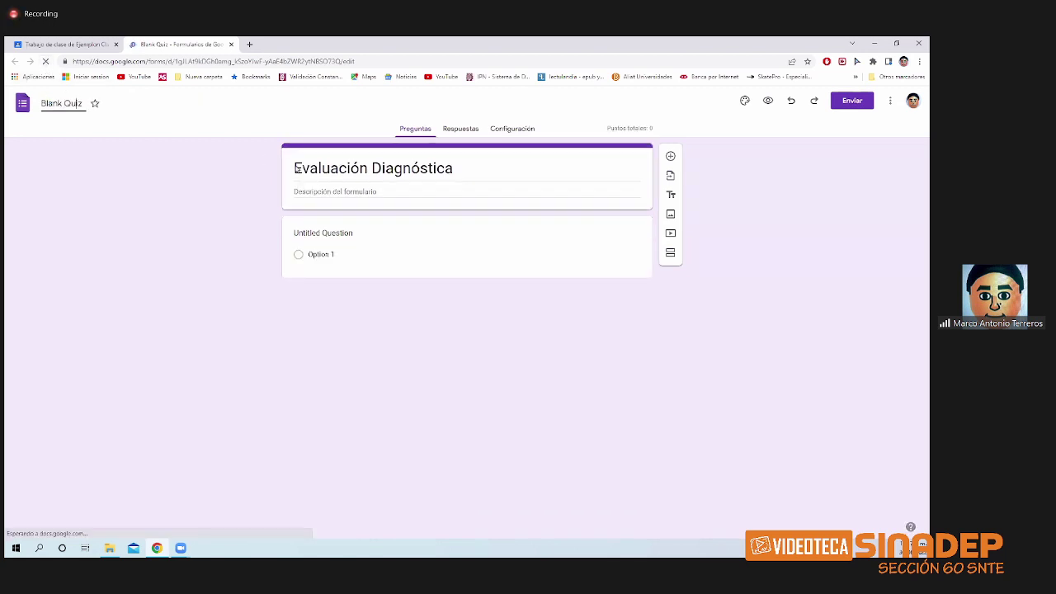
{"action": "left_click_drag", "start_coordinate": [294, 169], "coordinate": [455, 167]}
{"action": "key", "text": "ctrl+c"}
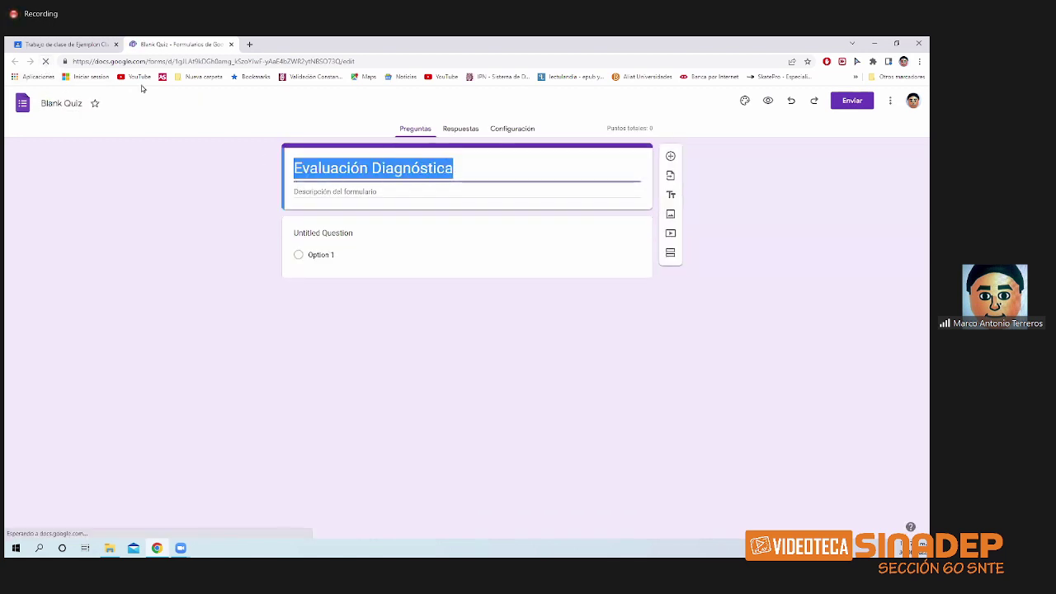
{"action": "left_click", "coordinate": [79, 107]}
{"action": "key", "text": "ctrl+a"}
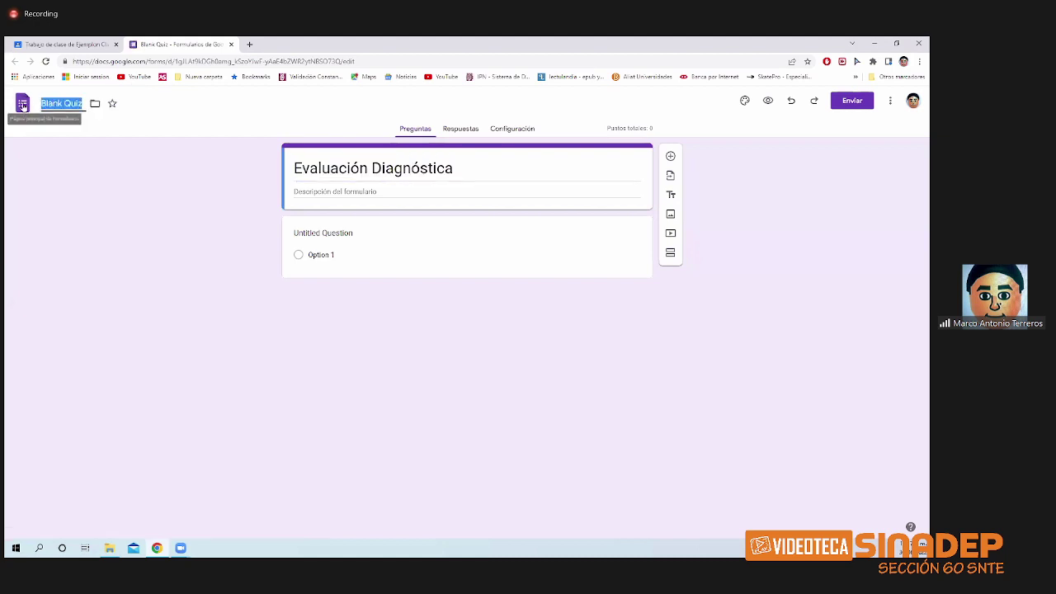
{"action": "key", "text": "ctrl+v"}
{"action": "left_click", "coordinate": [145, 198]}
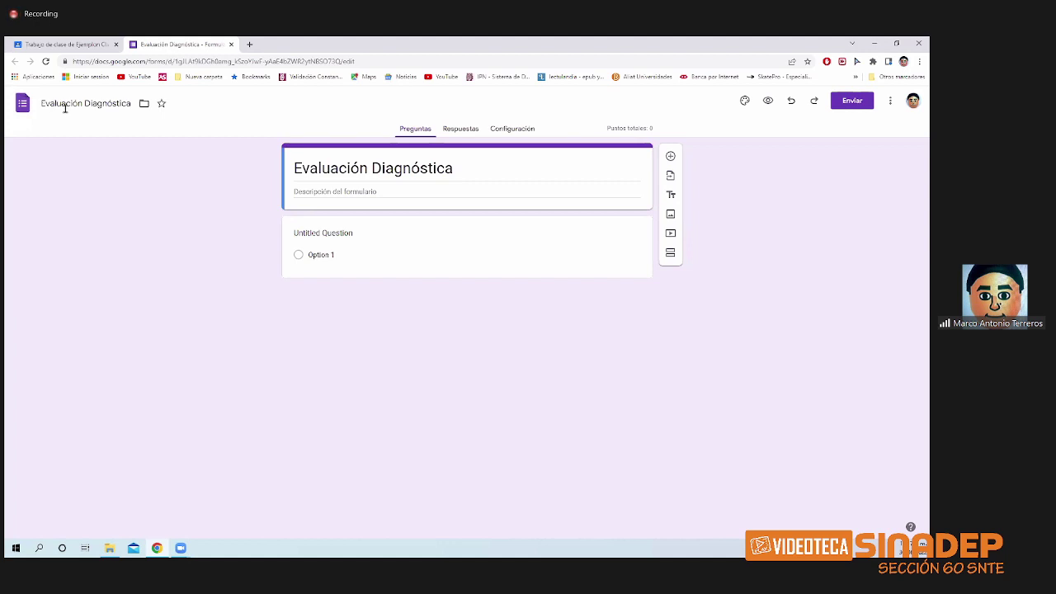
{"action": "left_click", "coordinate": [134, 105]}
{"action": "type", "text": "juni"}
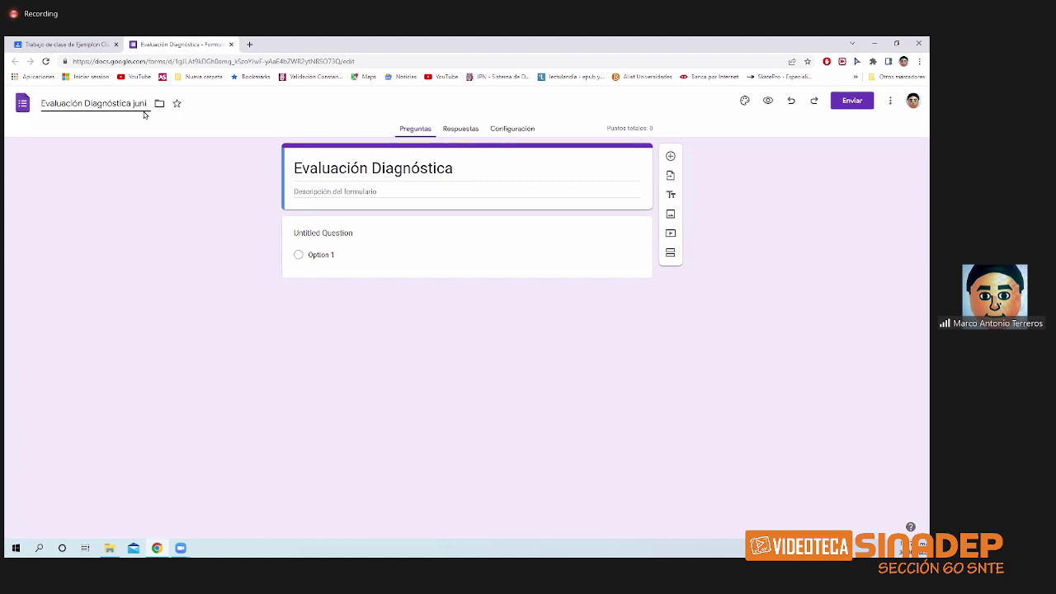
{"action": "type", "text": "o 22"}
{"action": "left_click", "coordinate": [236, 244]}
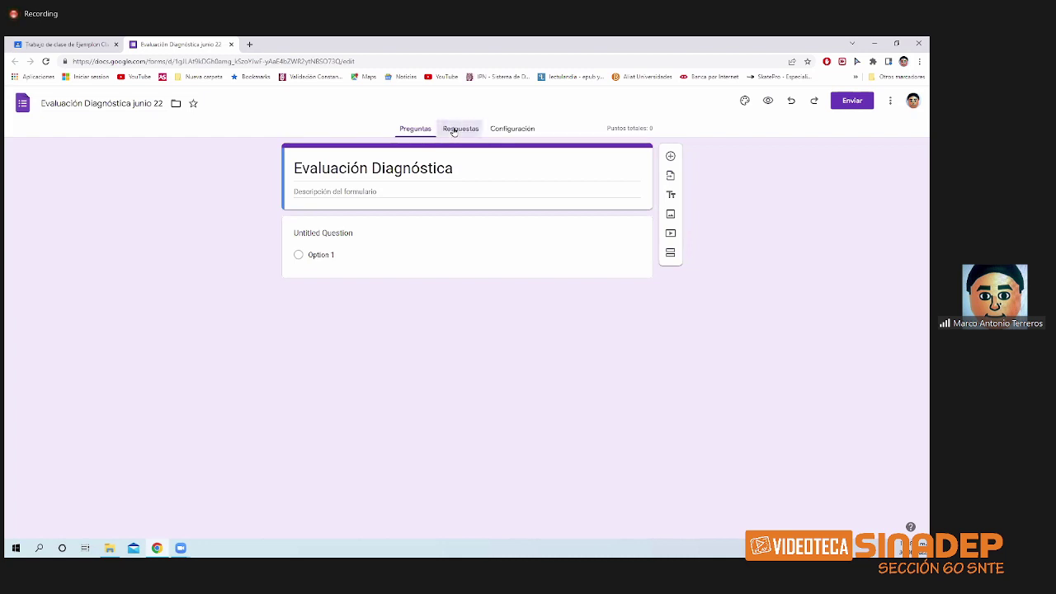
- Step through the Respuestas and Configuración views, then return to the Preguntas editor
{"action": "left_click", "coordinate": [453, 131]}
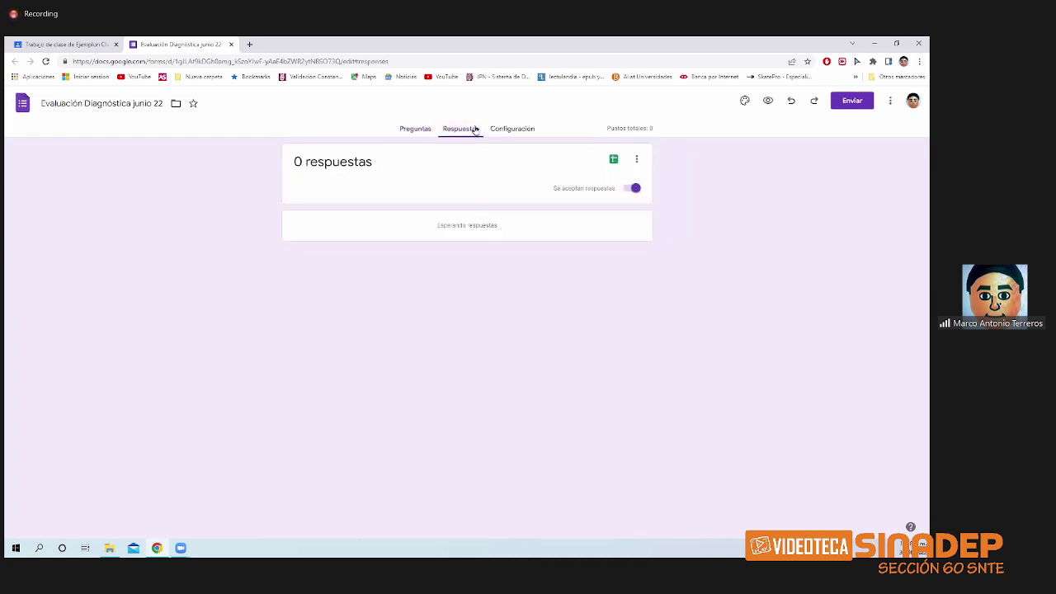
{"action": "left_click", "coordinate": [501, 130]}
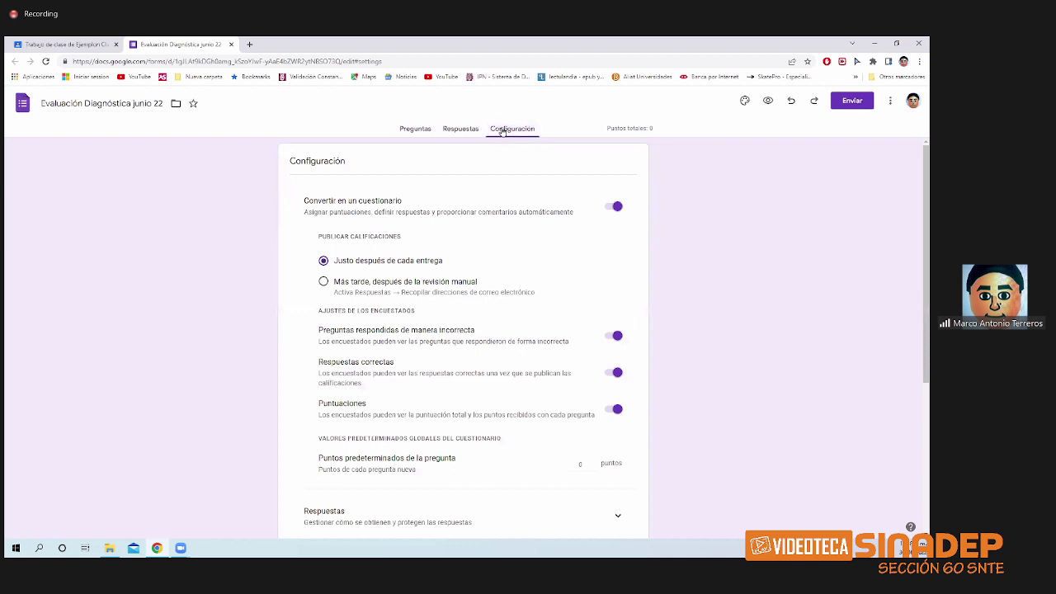
{"action": "left_click", "coordinate": [419, 132]}
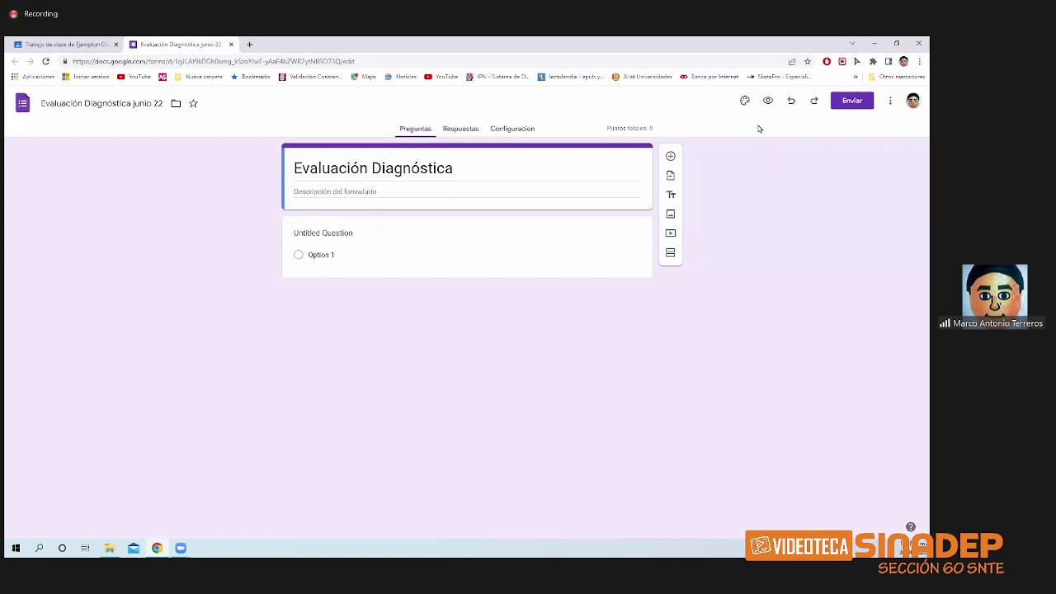
- Set the theme's heading (Encabezado) font to Times New Roman
{"action": "left_click", "coordinate": [746, 100]}
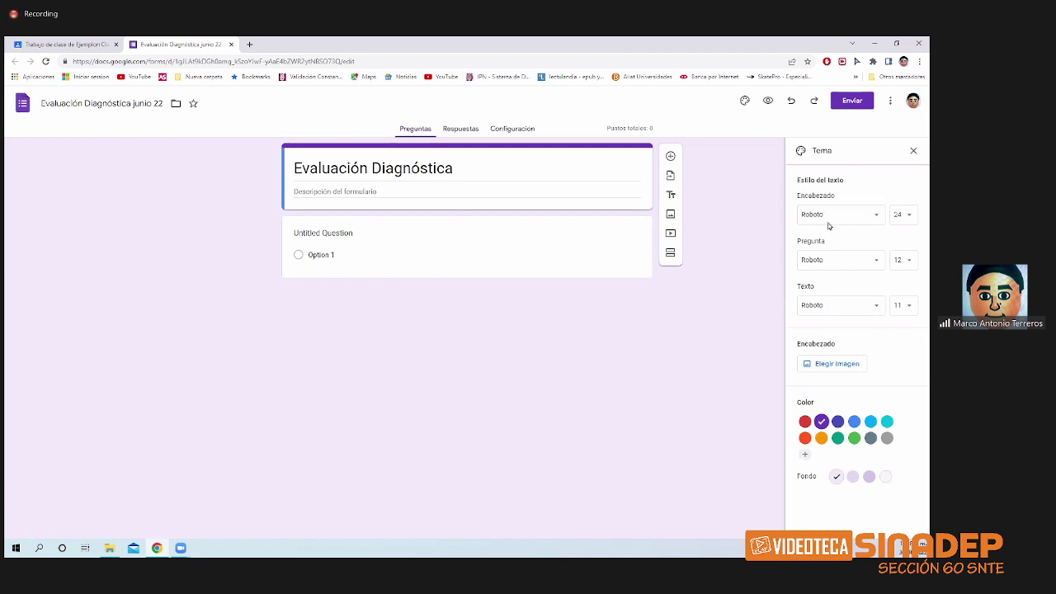
{"action": "left_click", "coordinate": [876, 217]}
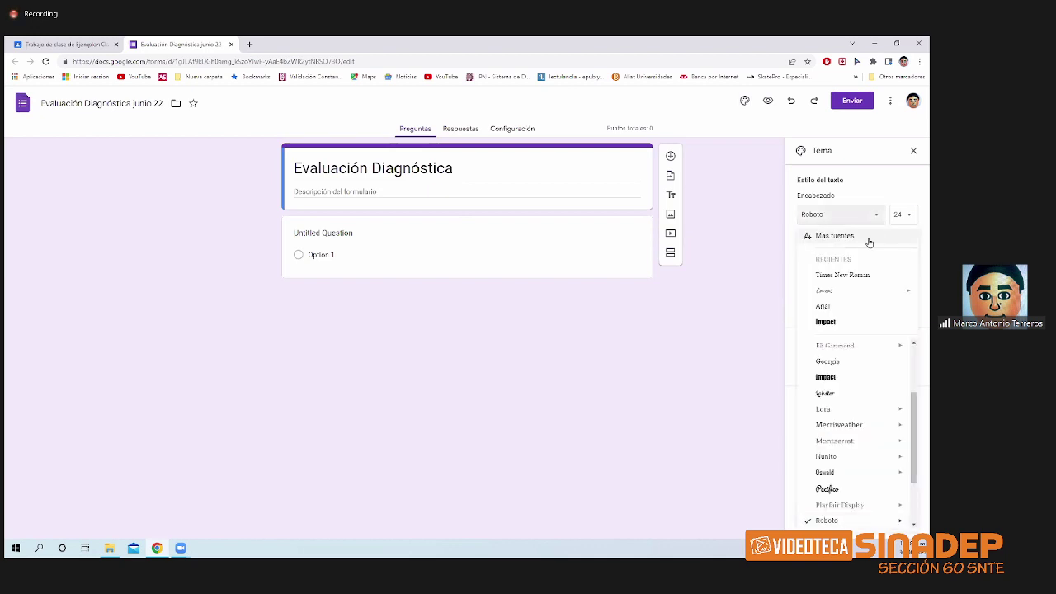
{"action": "left_click", "coordinate": [860, 276]}
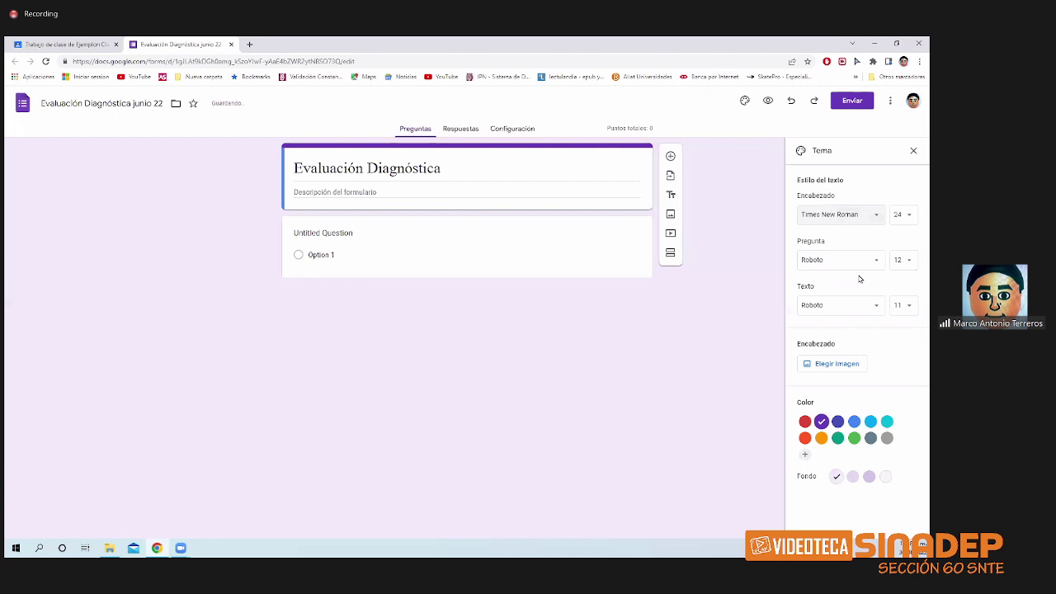
{"action": "left_click", "coordinate": [875, 218]}
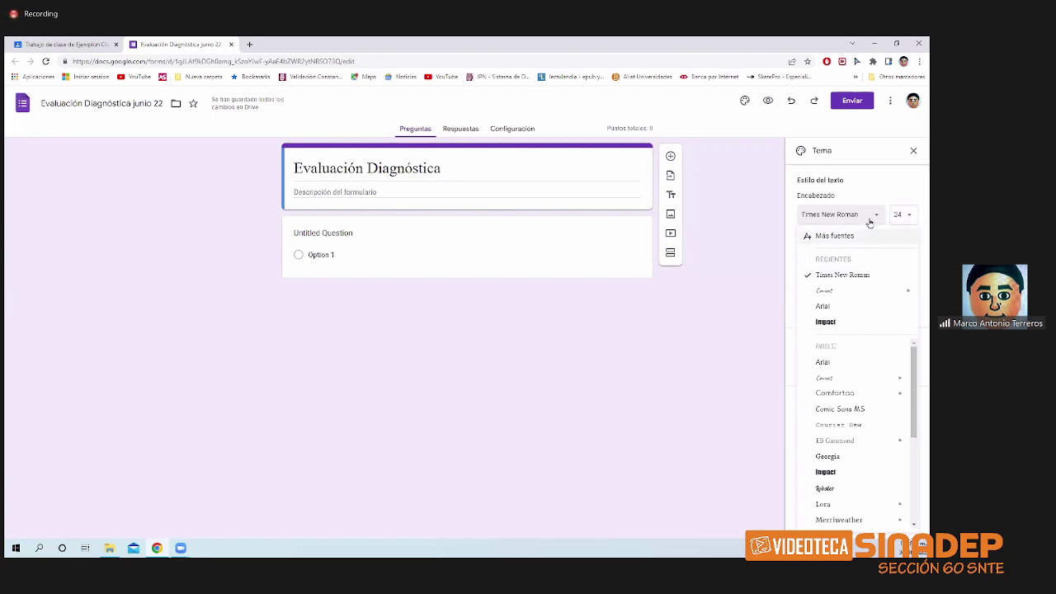
{"action": "left_click", "coordinate": [869, 219]}
- Leave the question text font at size 12 and bring up the header image choices
{"action": "left_click", "coordinate": [874, 262]}
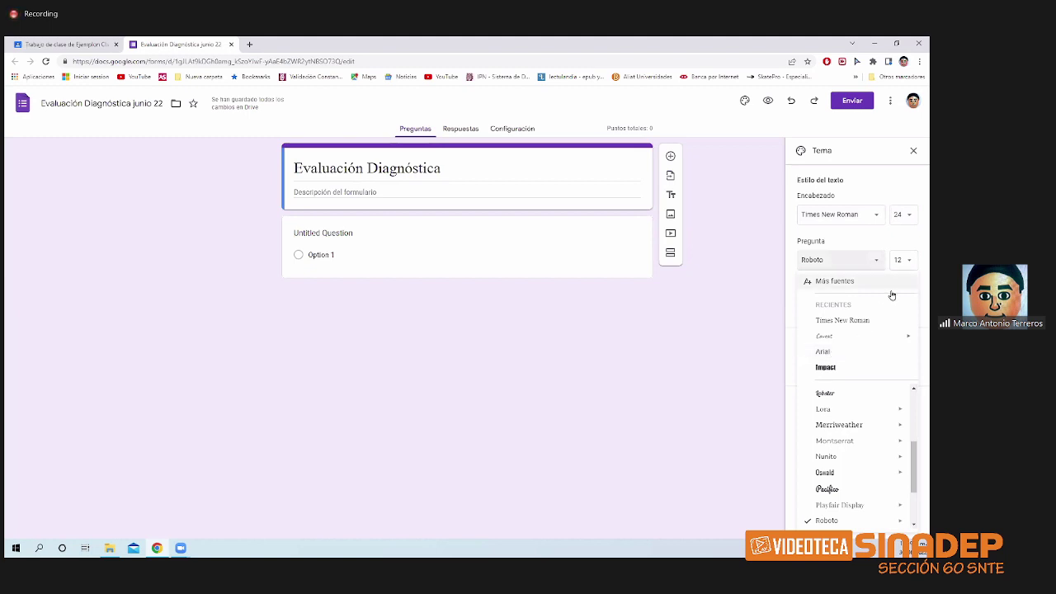
{"action": "left_click", "coordinate": [907, 261]}
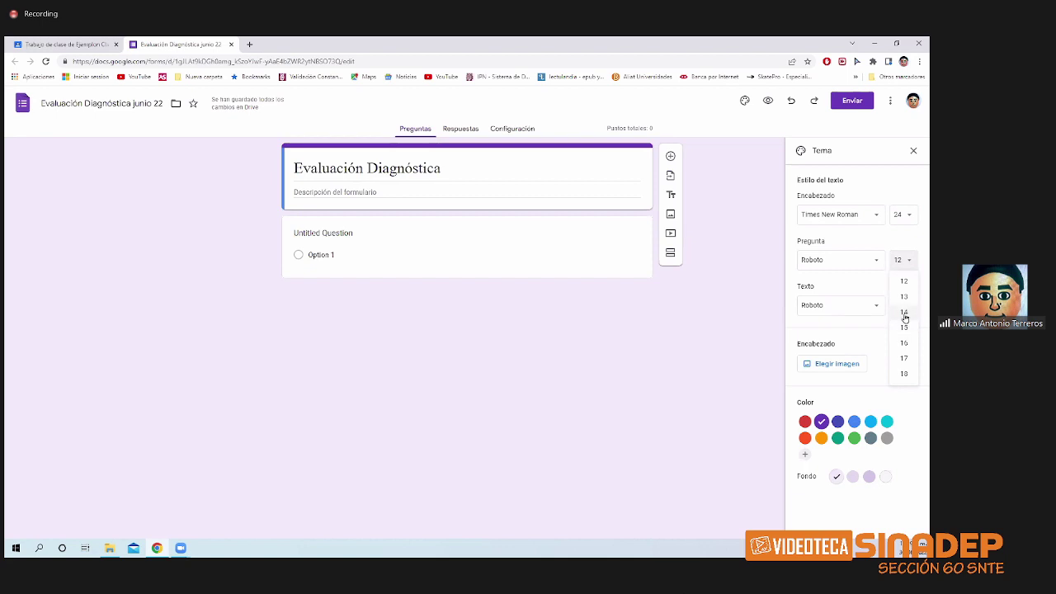
{"action": "left_click", "coordinate": [709, 360]}
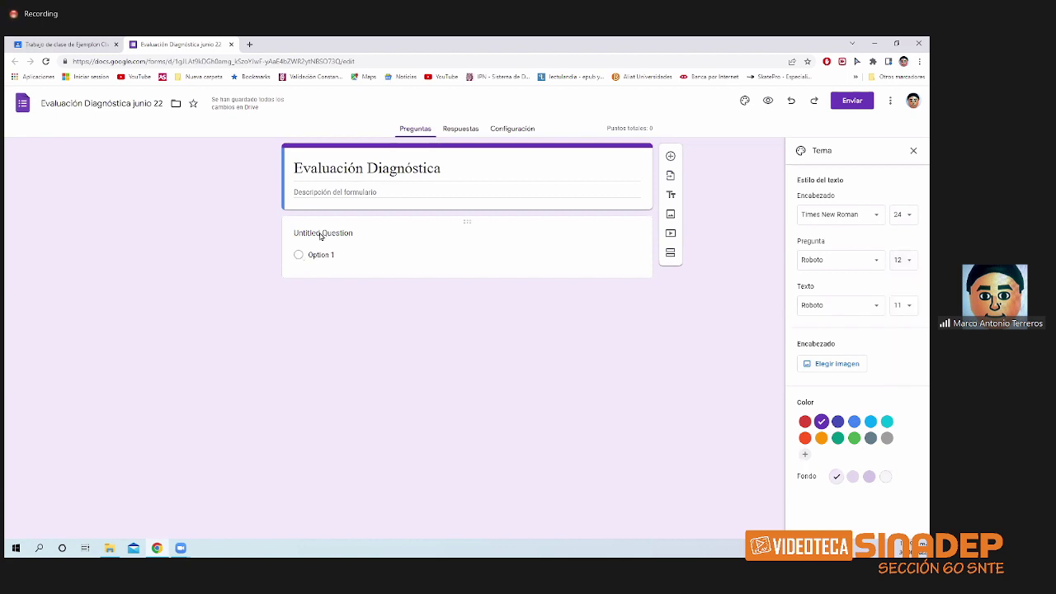
{"action": "left_click", "coordinate": [851, 370]}
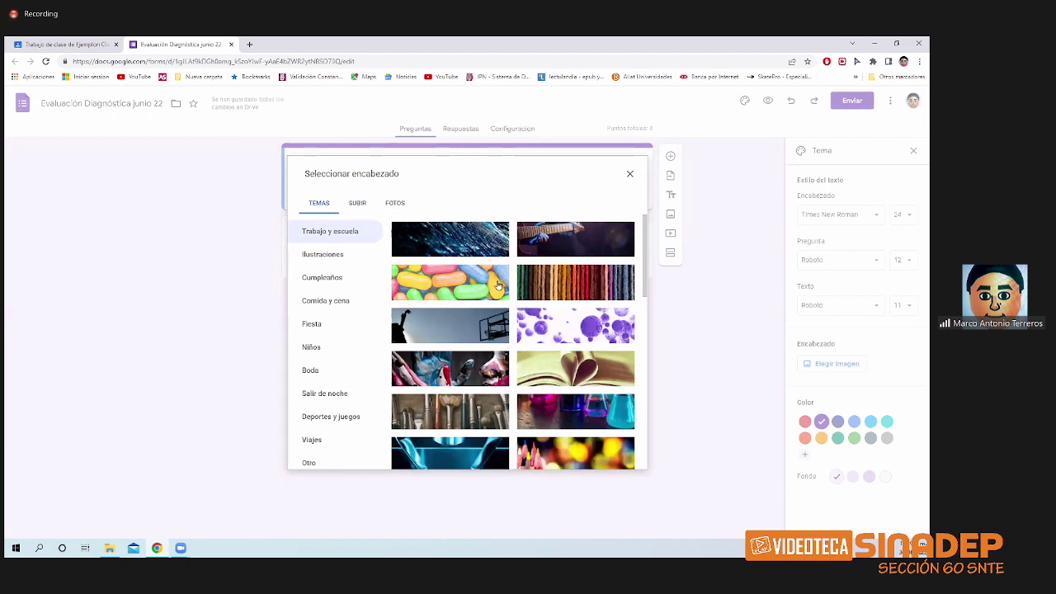
- Insert the candy theme picture as the header, then remove it
{"action": "left_click", "coordinate": [456, 287]}
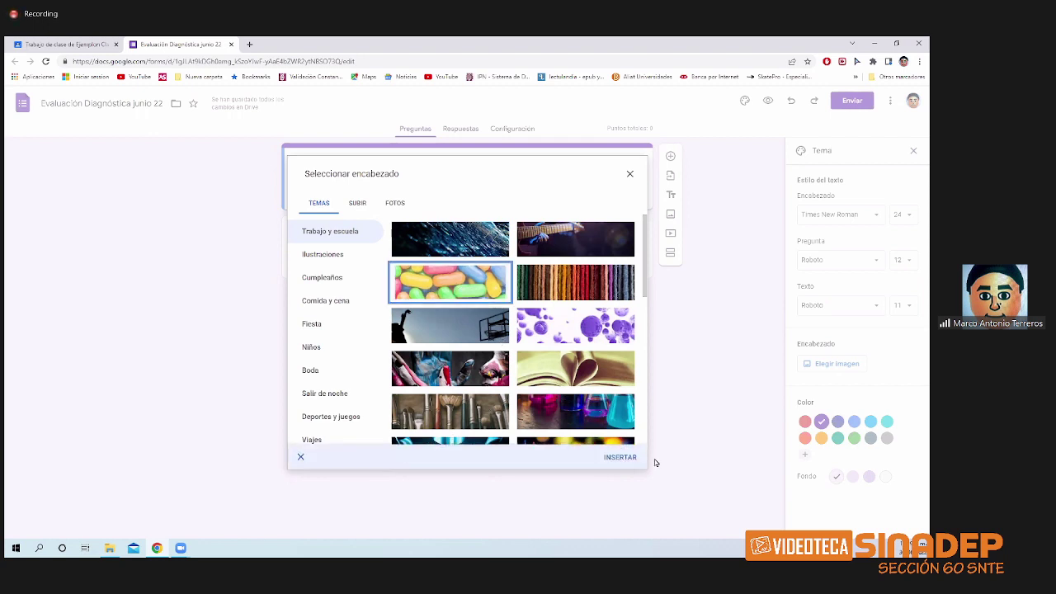
{"action": "left_click", "coordinate": [620, 458]}
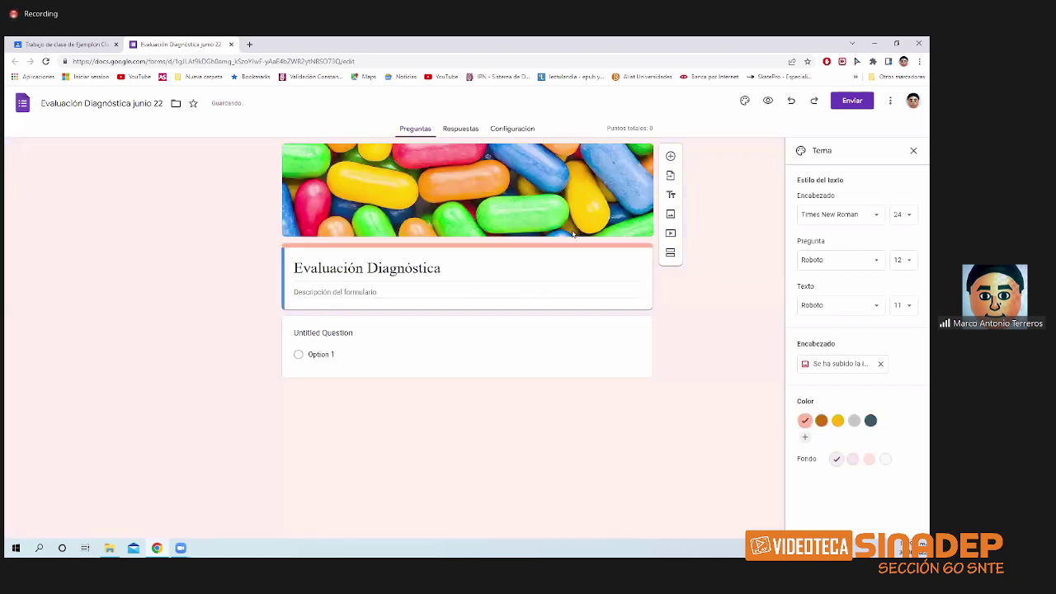
{"action": "left_click", "coordinate": [882, 364]}
- Upload the snte image as the header, cropping it to frame the SNTE logo
{"action": "left_click", "coordinate": [826, 364]}
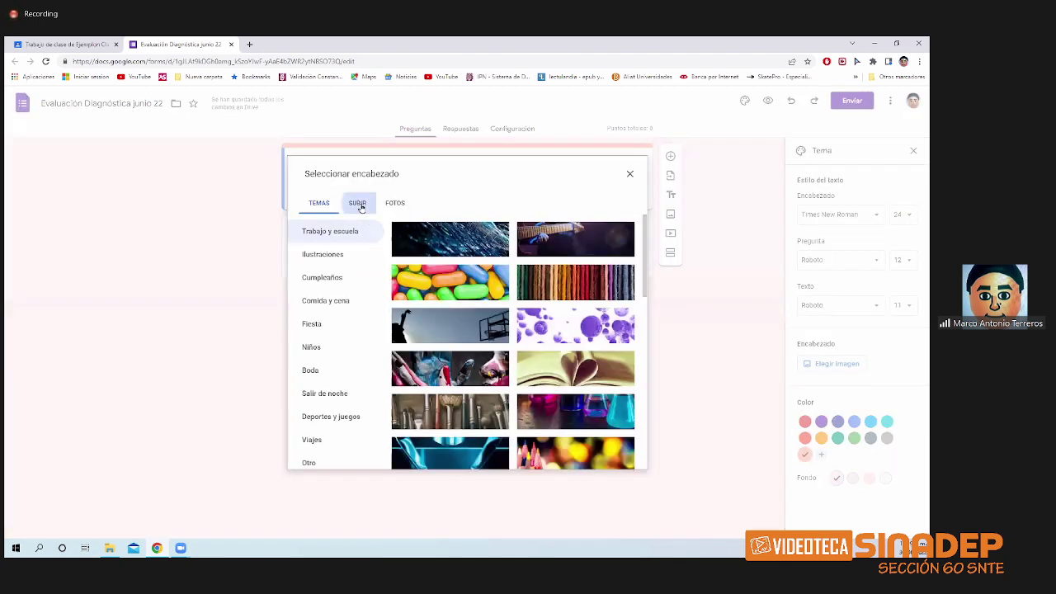
{"action": "left_click", "coordinate": [357, 204]}
{"action": "left_click", "coordinate": [468, 373]}
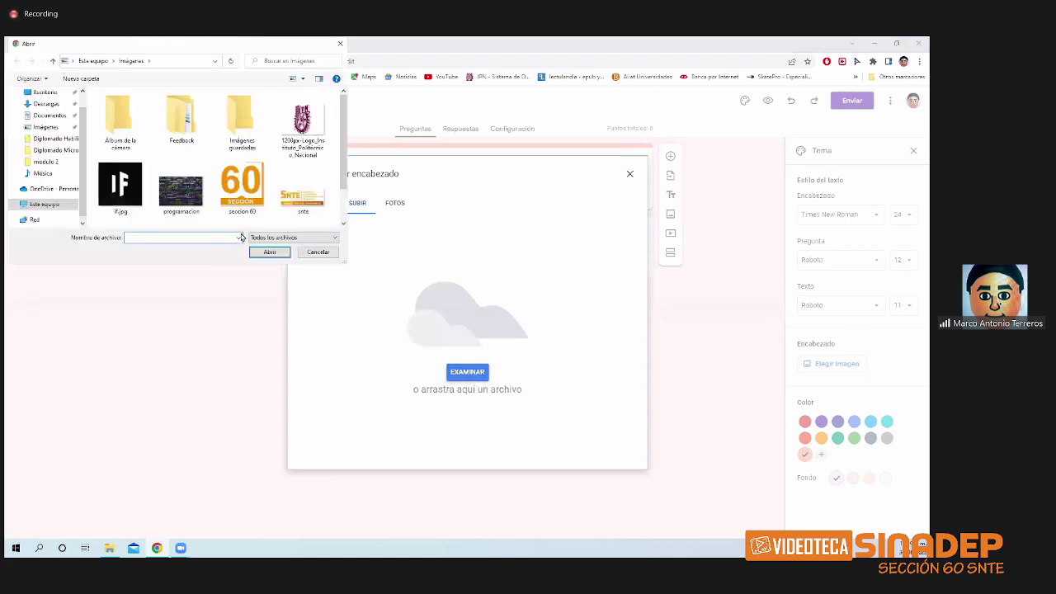
{"action": "left_click", "coordinate": [302, 203]}
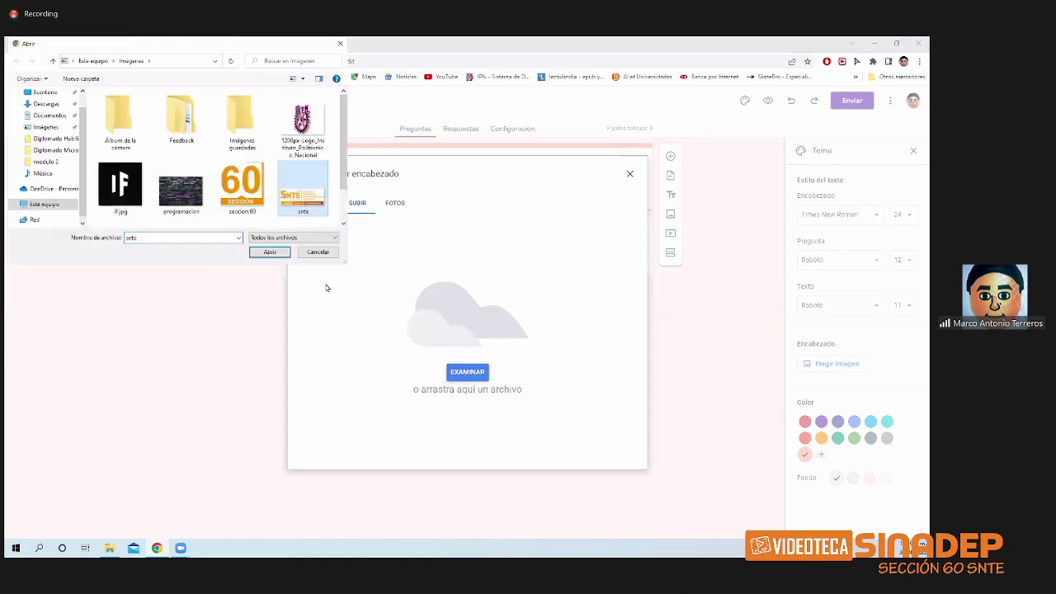
{"action": "left_click", "coordinate": [270, 252]}
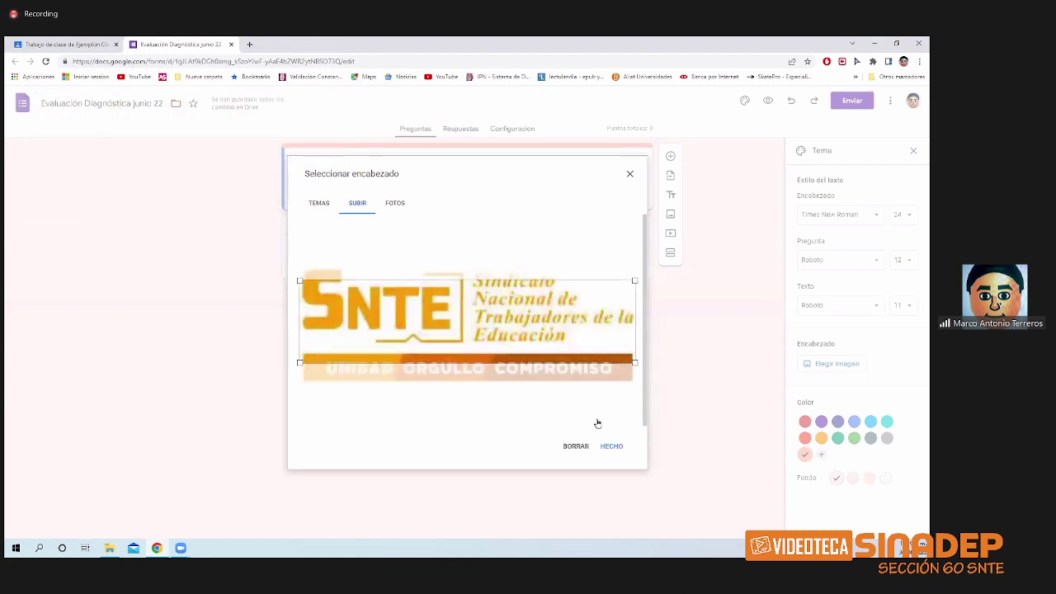
{"action": "left_click_drag", "start_coordinate": [521, 342], "coordinate": [516, 321]}
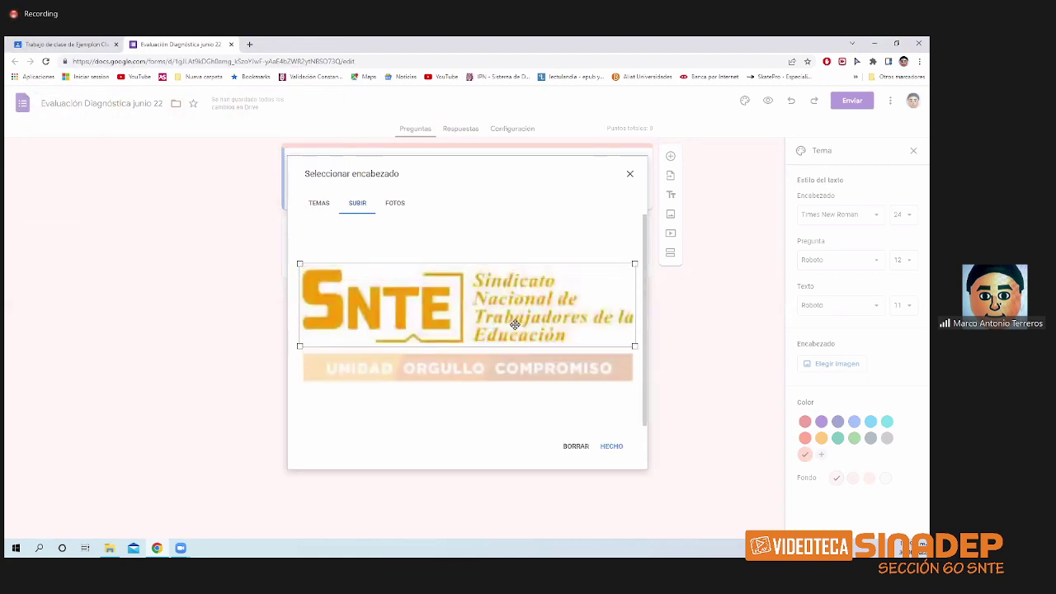
{"action": "left_click", "coordinate": [608, 447]}
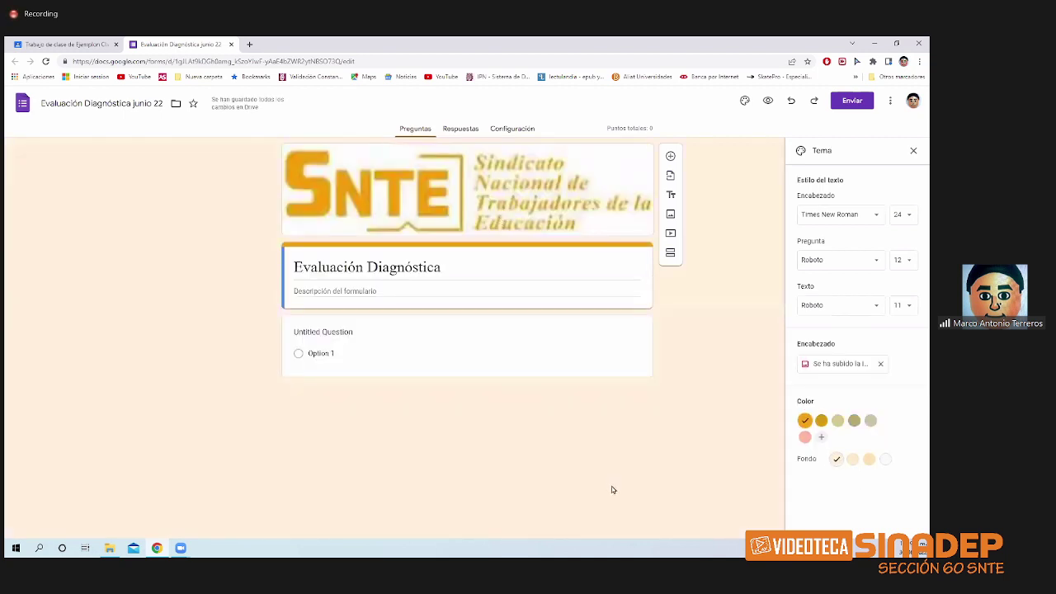
- Set the darker gold theme colour with the palest background, then preview the form
{"action": "left_click", "coordinate": [822, 422]}
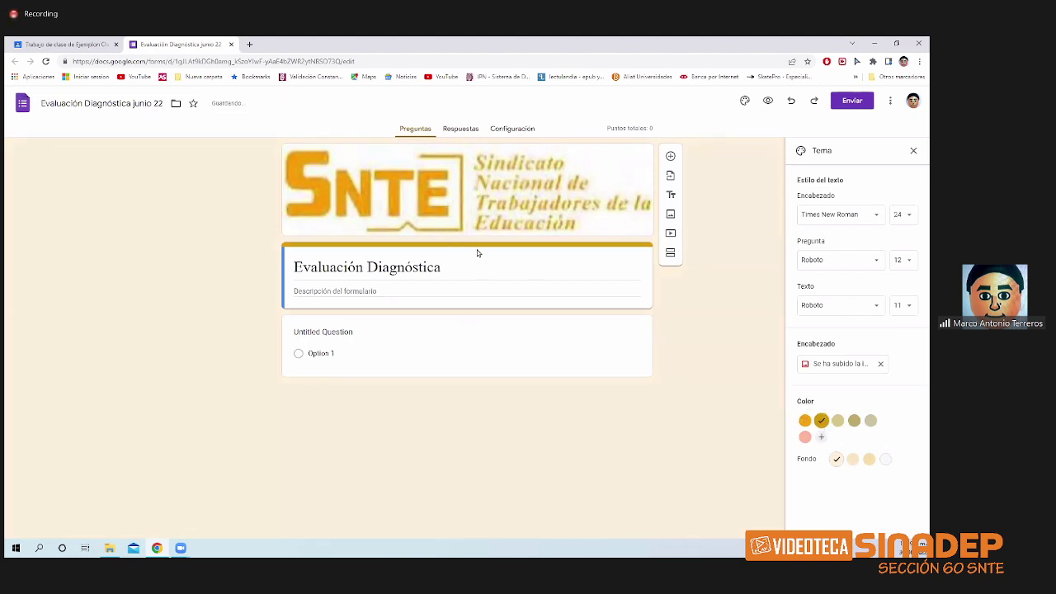
{"action": "left_click", "coordinate": [838, 422]}
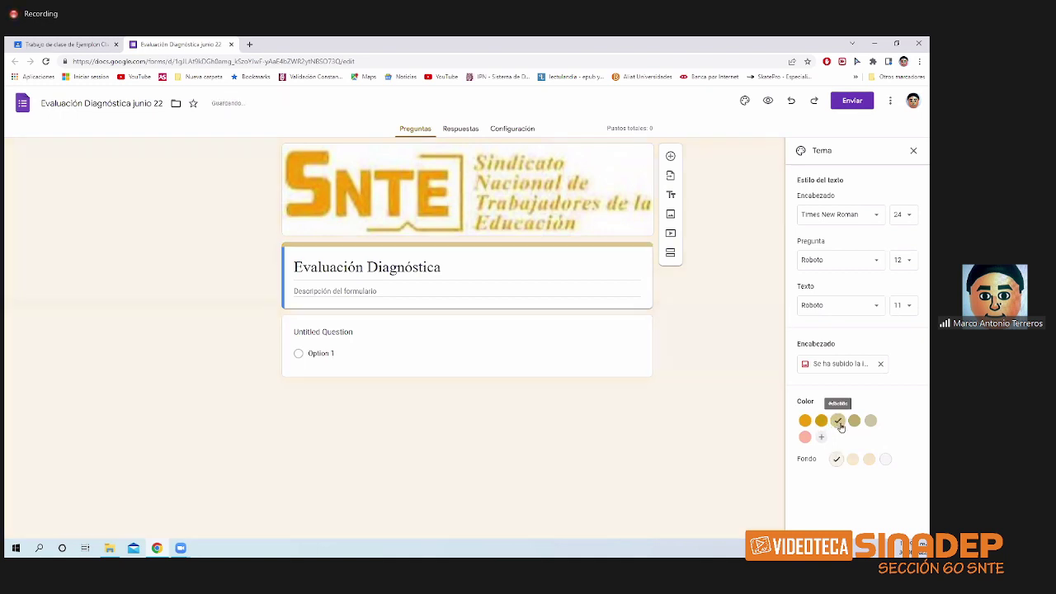
{"action": "left_click", "coordinate": [808, 422]}
{"action": "left_click", "coordinate": [853, 459]}
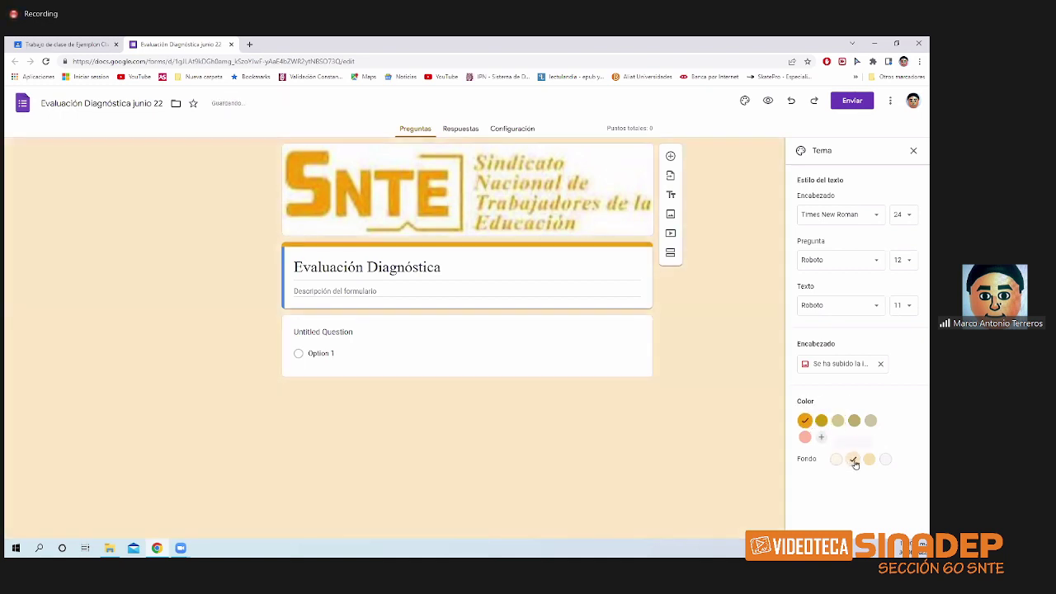
{"action": "left_click", "coordinate": [867, 459]}
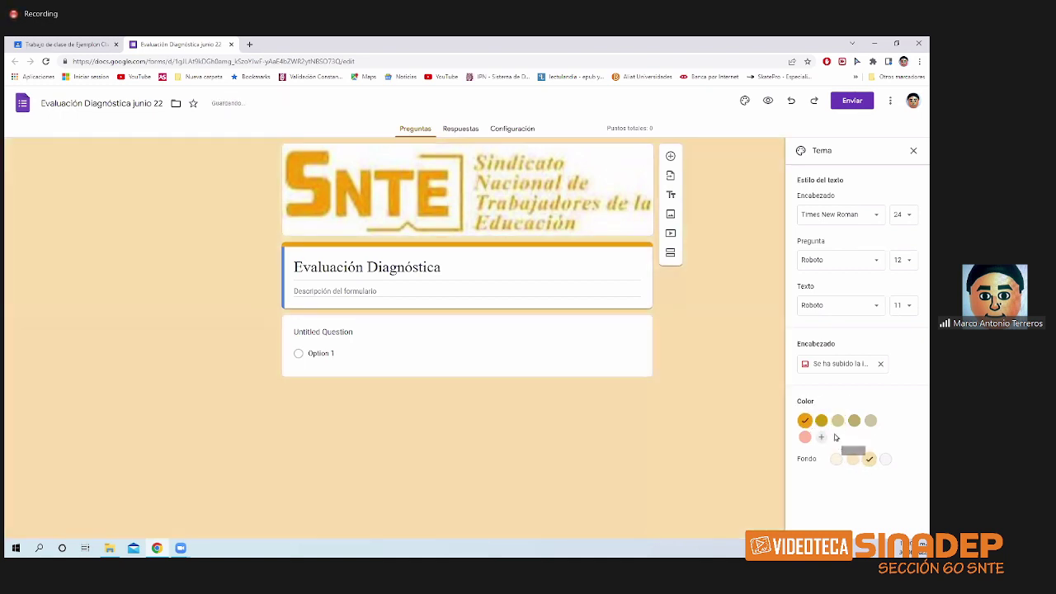
{"action": "left_click", "coordinate": [836, 458]}
{"action": "left_click", "coordinate": [821, 420]}
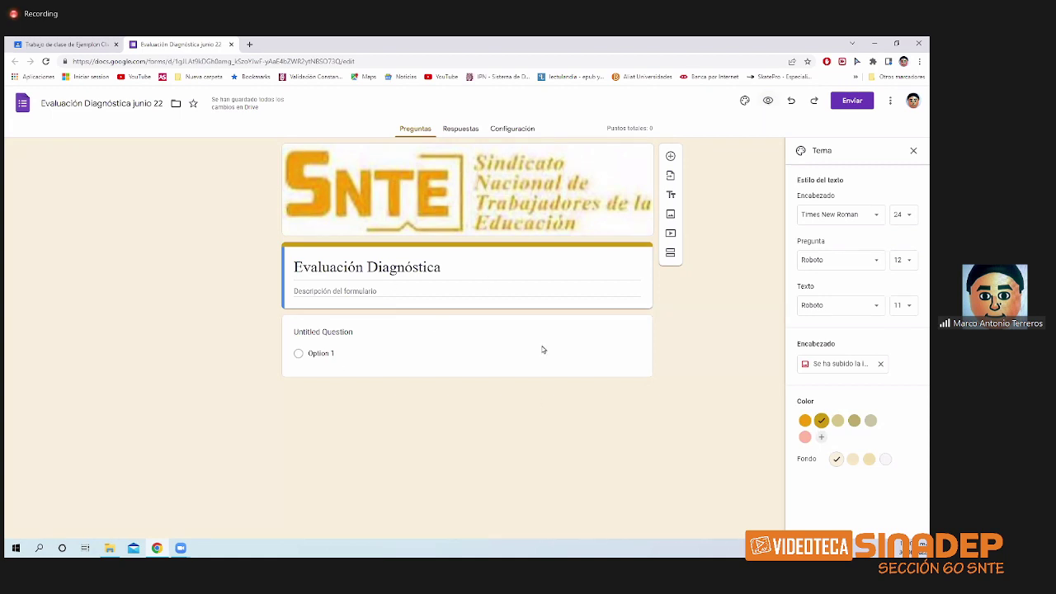
{"action": "left_click", "coordinate": [767, 100]}
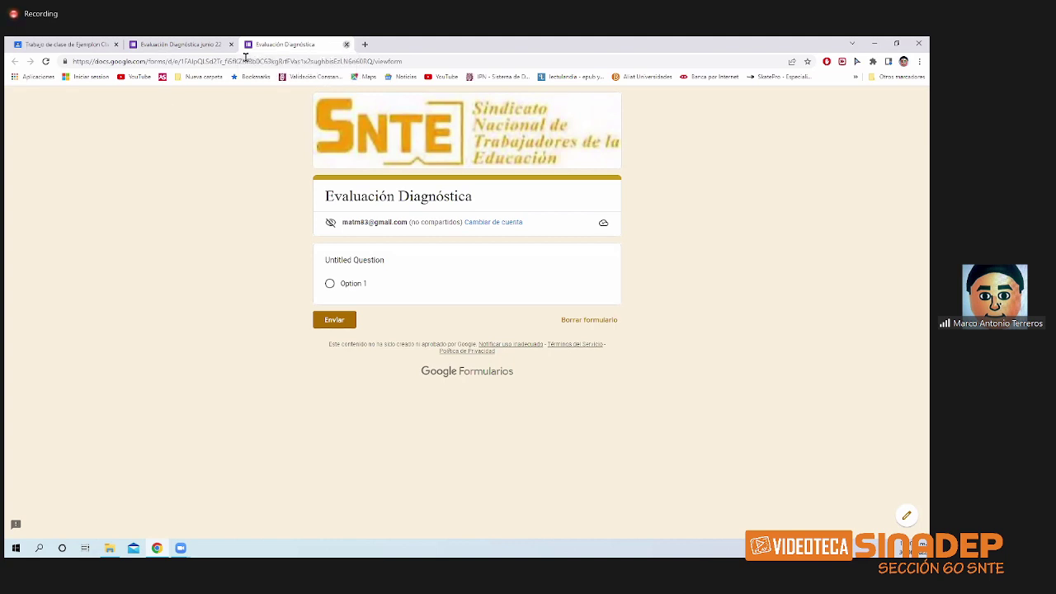
- Close the preview, check the Classroom tab, and open Configuración in the Forms editor
{"action": "left_click", "coordinate": [345, 46]}
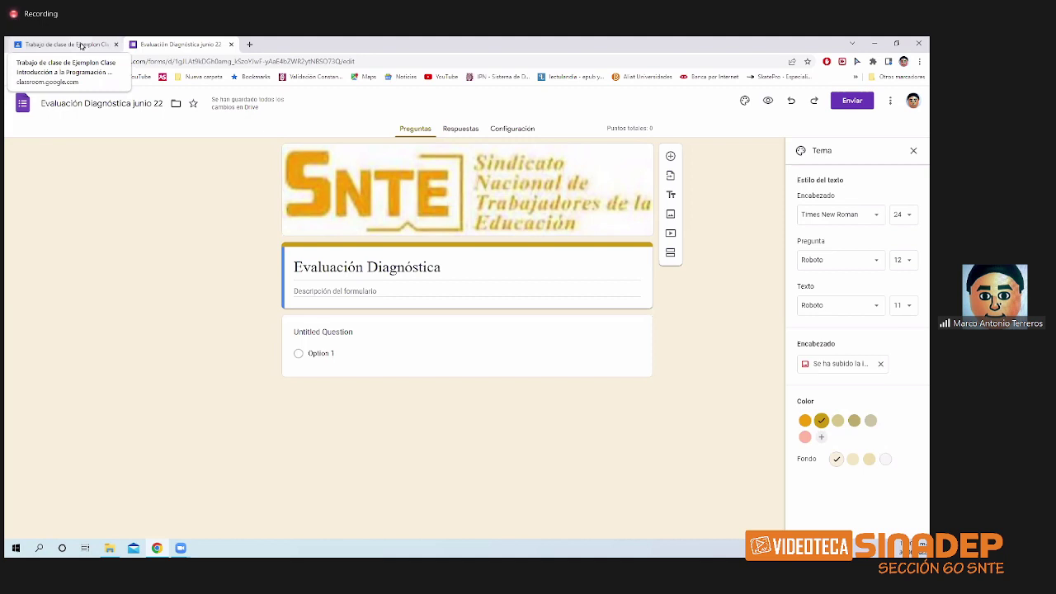
{"action": "left_click", "coordinate": [81, 45]}
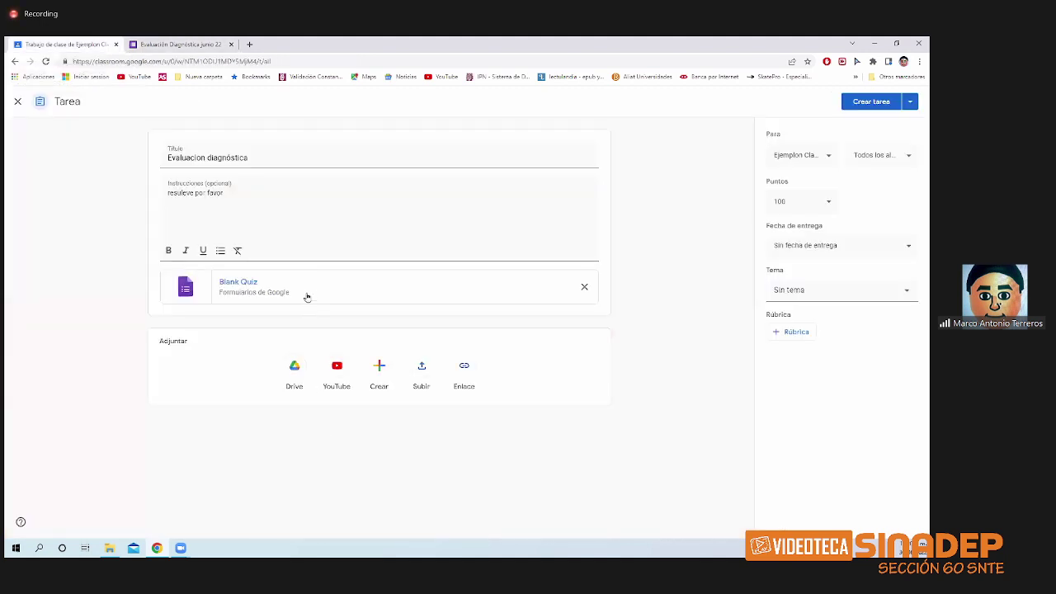
{"action": "left_click", "coordinate": [196, 47]}
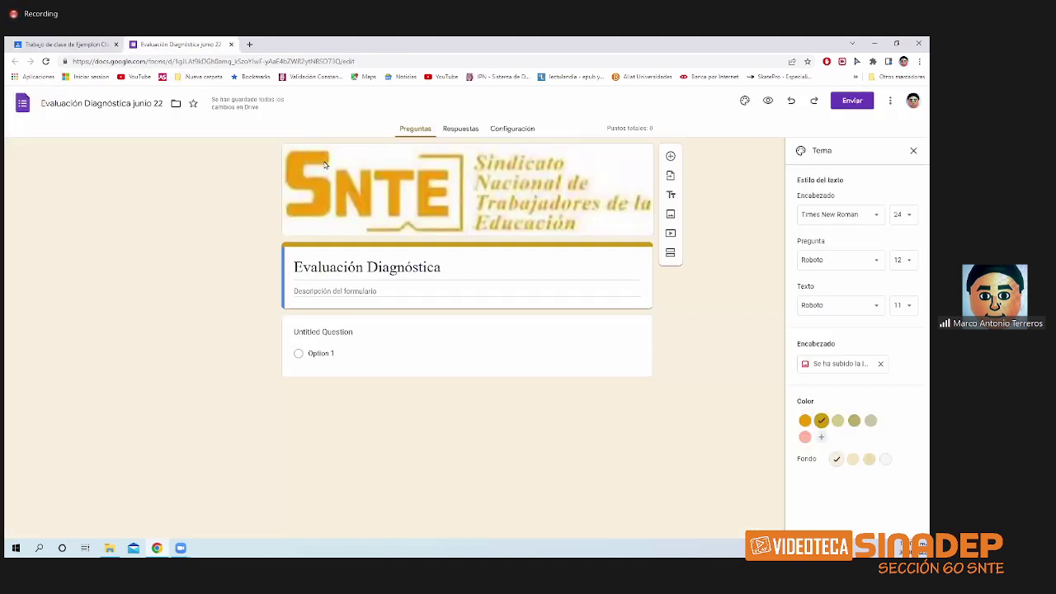
{"action": "left_click", "coordinate": [520, 129]}
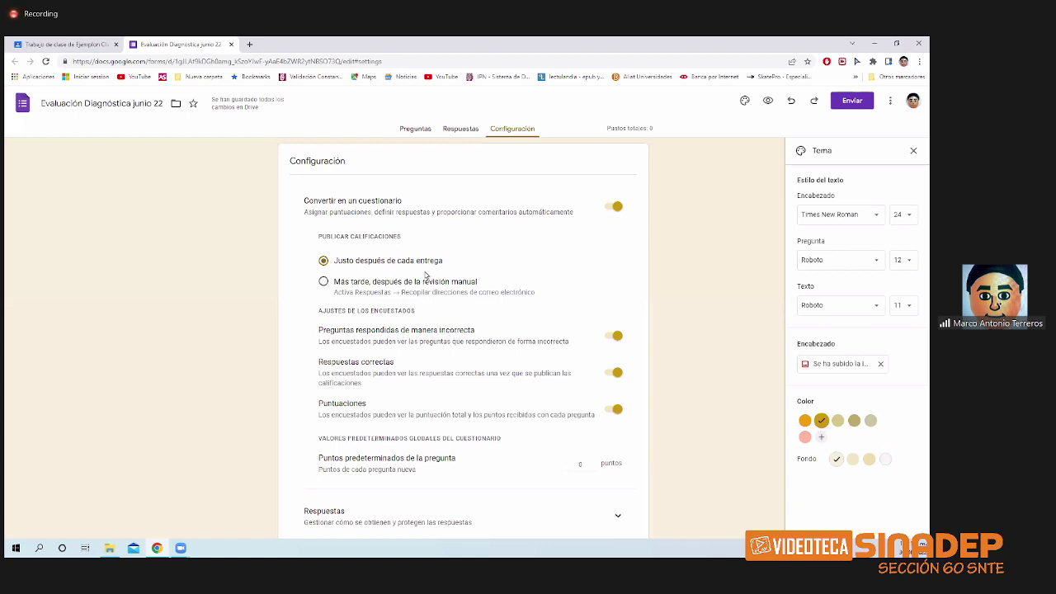
- Release grades immediately and show only scores, hiding missed questions and correct answers
{"action": "left_click", "coordinate": [327, 284]}
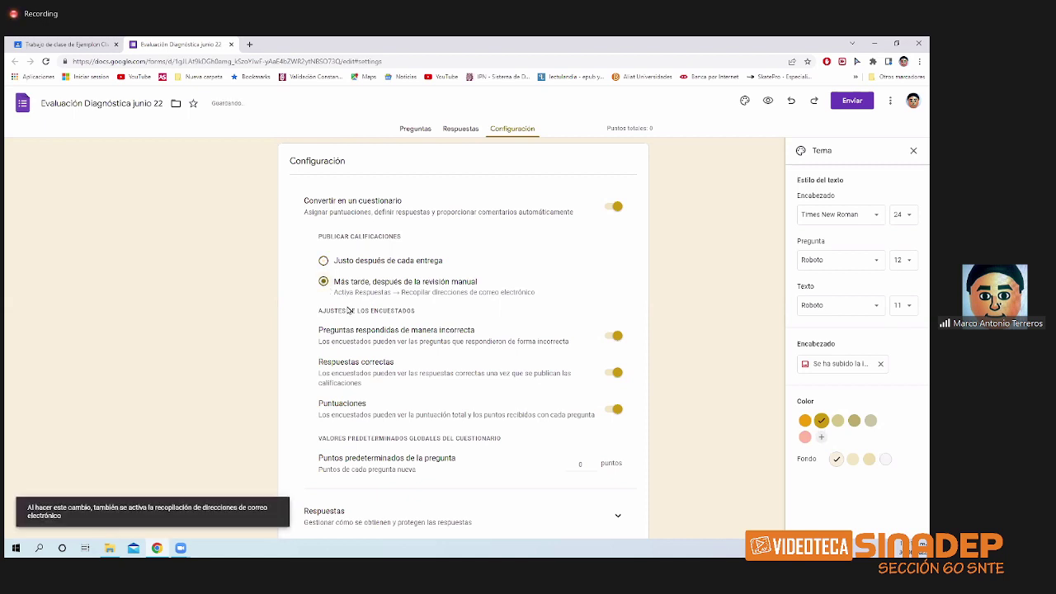
{"action": "left_click", "coordinate": [324, 261]}
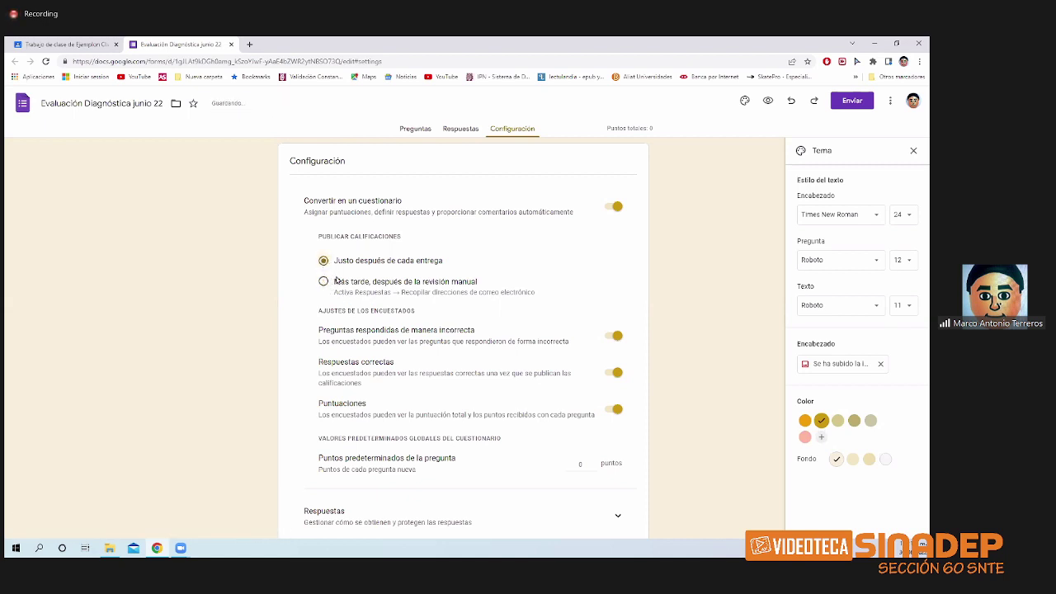
{"action": "scroll", "coordinate": [388, 312], "scroll_direction": "down", "scroll_amount": 1}
{"action": "scroll", "coordinate": [392, 313], "scroll_direction": "down", "scroll_amount": 1}
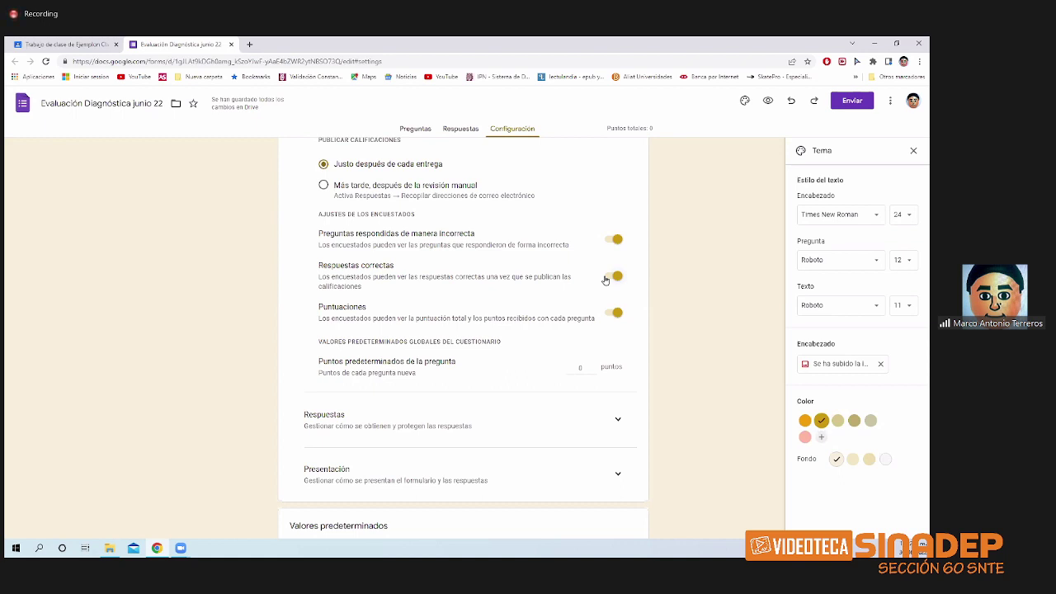
{"action": "left_click", "coordinate": [615, 240]}
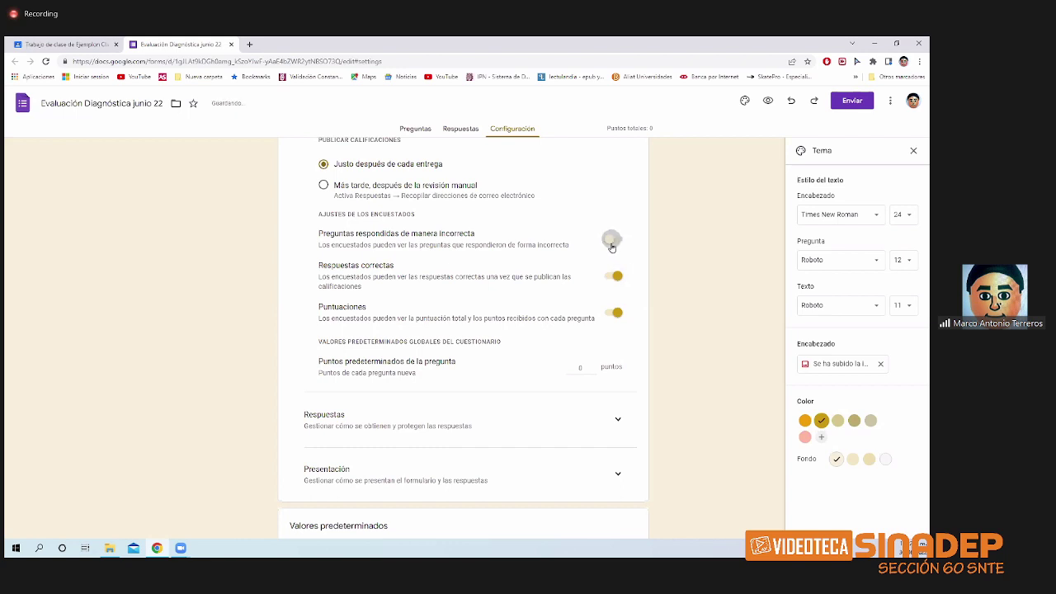
{"action": "left_click", "coordinate": [613, 274]}
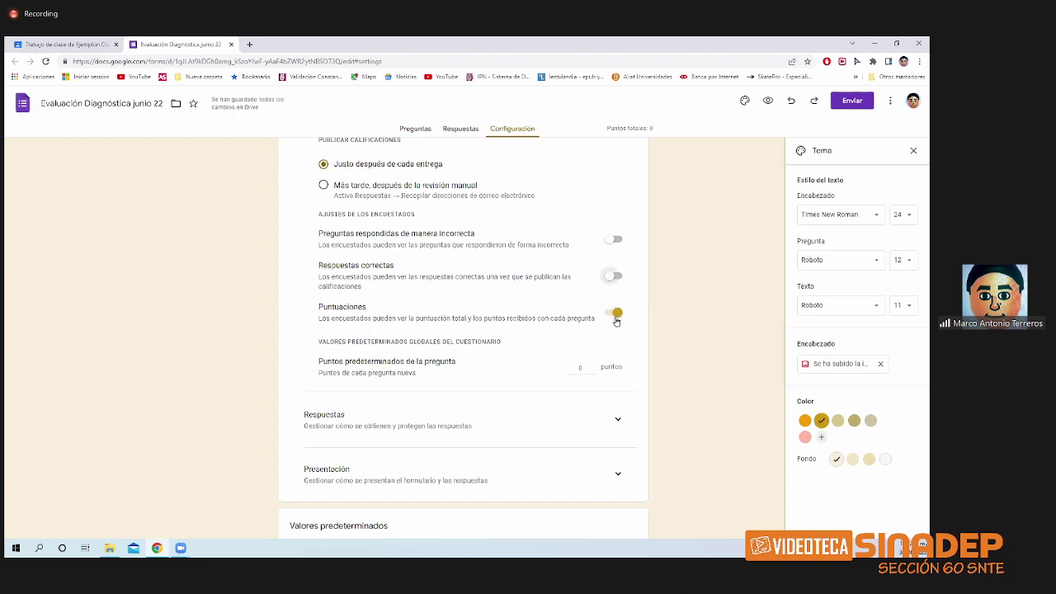
{"action": "left_click", "coordinate": [613, 321]}
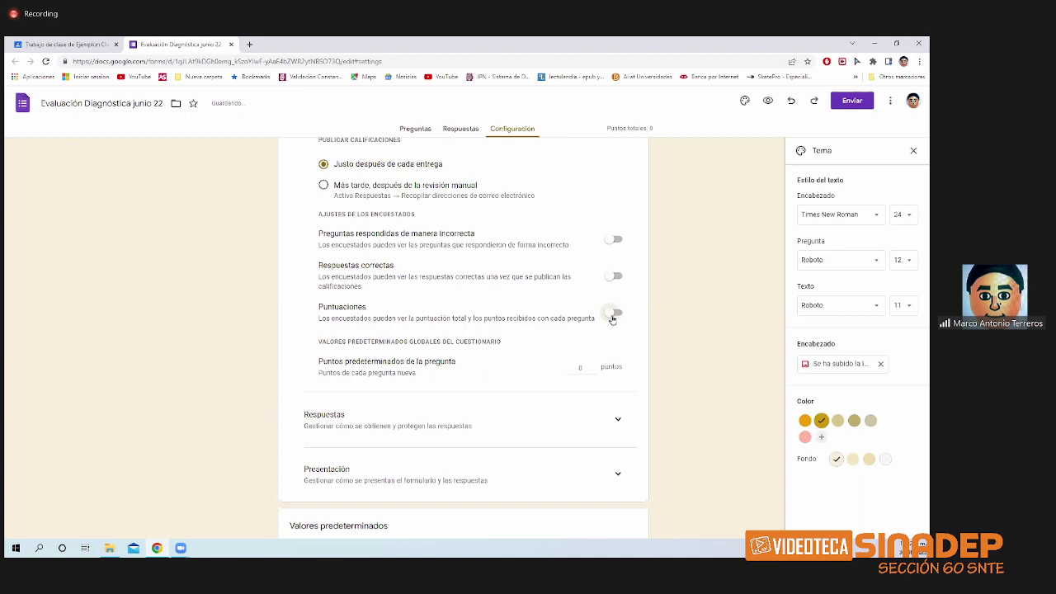
{"action": "left_click", "coordinate": [614, 318]}
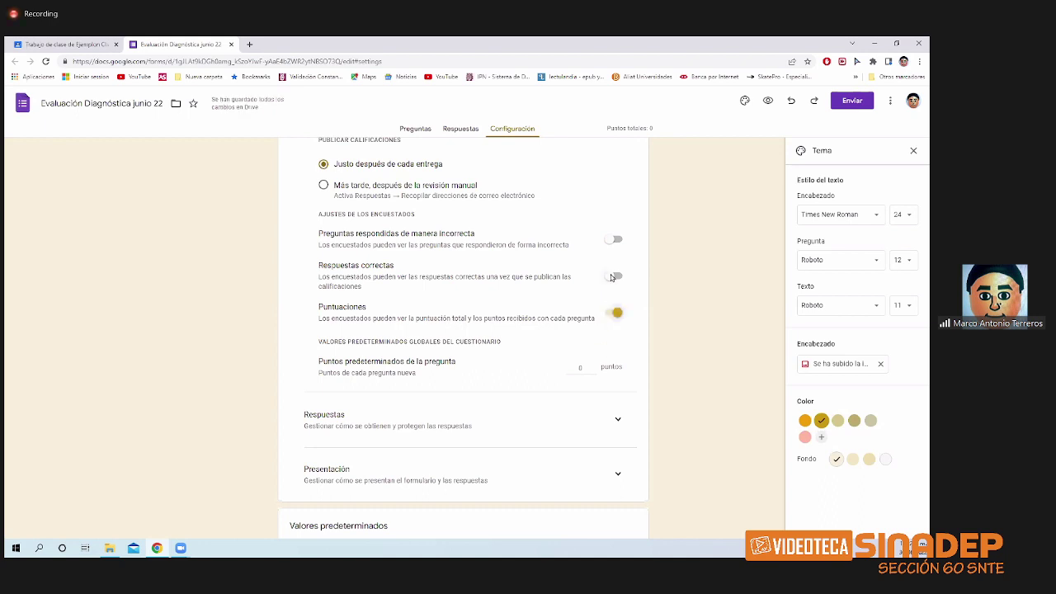
{"action": "scroll", "coordinate": [575, 333], "scroll_direction": "down", "scroll_amount": 2}
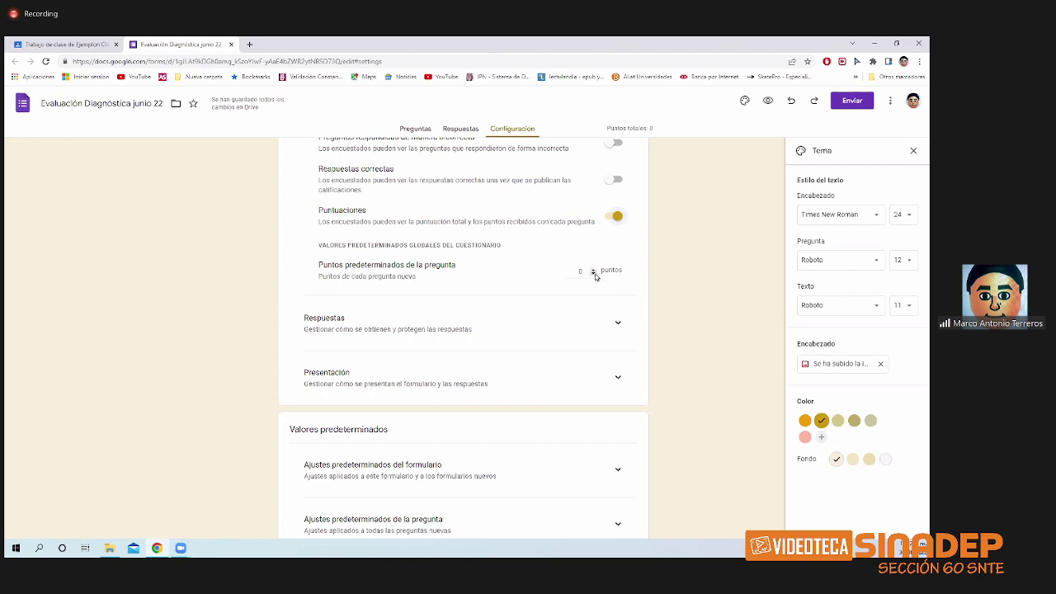
{"action": "left_click", "coordinate": [595, 271]}
{"action": "left_click", "coordinate": [595, 271]}
{"action": "left_click", "coordinate": [592, 270]}
{"action": "left_click", "coordinate": [592, 269]}
{"action": "left_click", "coordinate": [591, 270]}
{"action": "left_click", "coordinate": [593, 276]}
{"action": "left_click", "coordinate": [593, 276]}
{"action": "left_click", "coordinate": [594, 275]}
{"action": "left_click", "coordinate": [593, 276]}
{"action": "scroll", "coordinate": [406, 373], "scroll_direction": "down", "scroll_amount": 1}
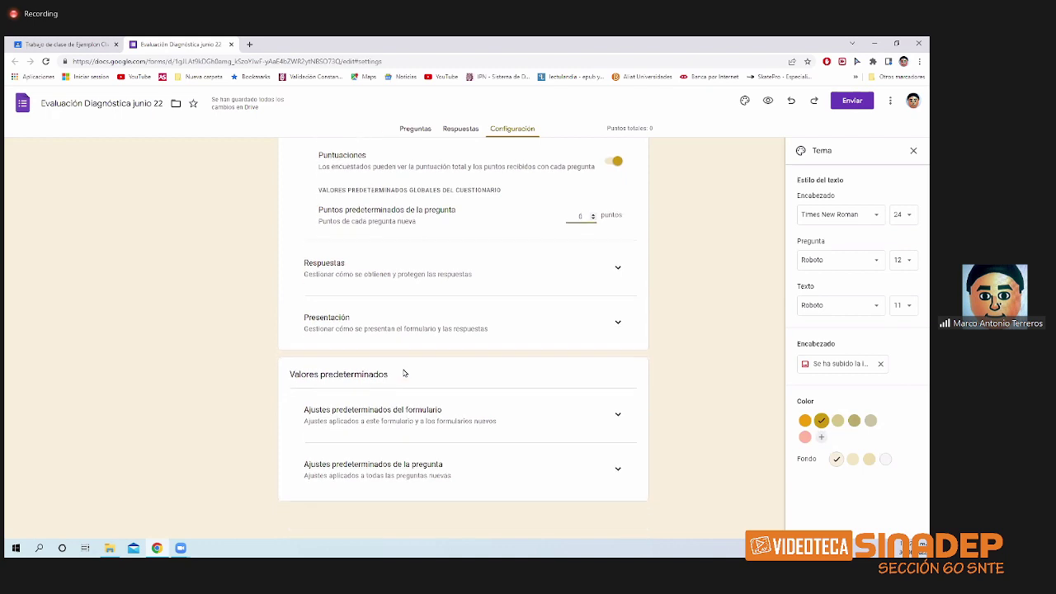
- Turn on Limitar a 1 respuesta and expand the Presentación settings
{"action": "left_click", "coordinate": [618, 266]}
{"action": "scroll", "coordinate": [461, 343], "scroll_direction": "down", "scroll_amount": 1}
{"action": "scroll", "coordinate": [461, 342], "scroll_direction": "down", "scroll_amount": 1}
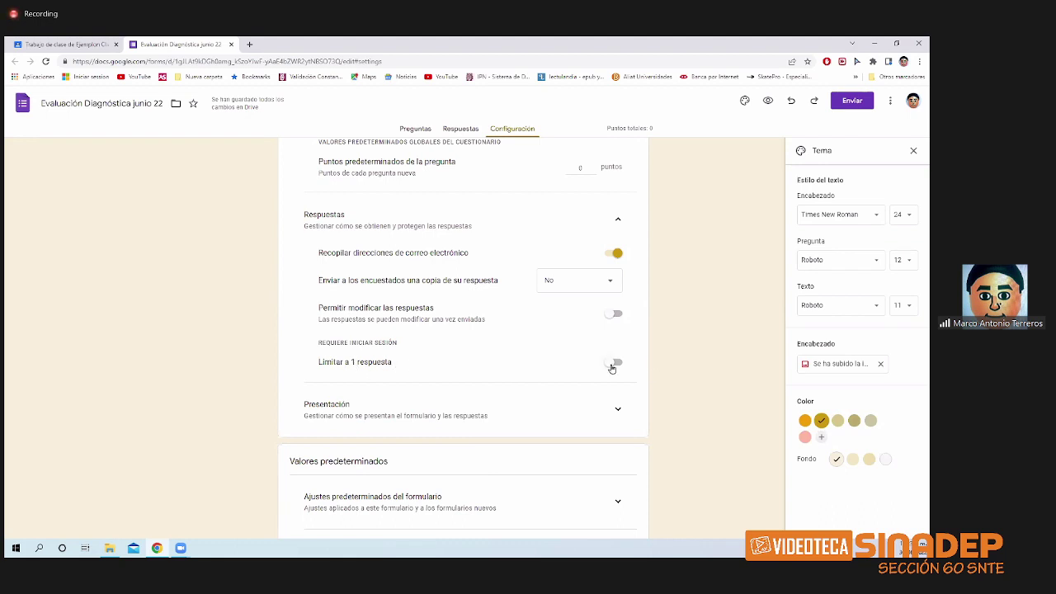
{"action": "left_click", "coordinate": [613, 366]}
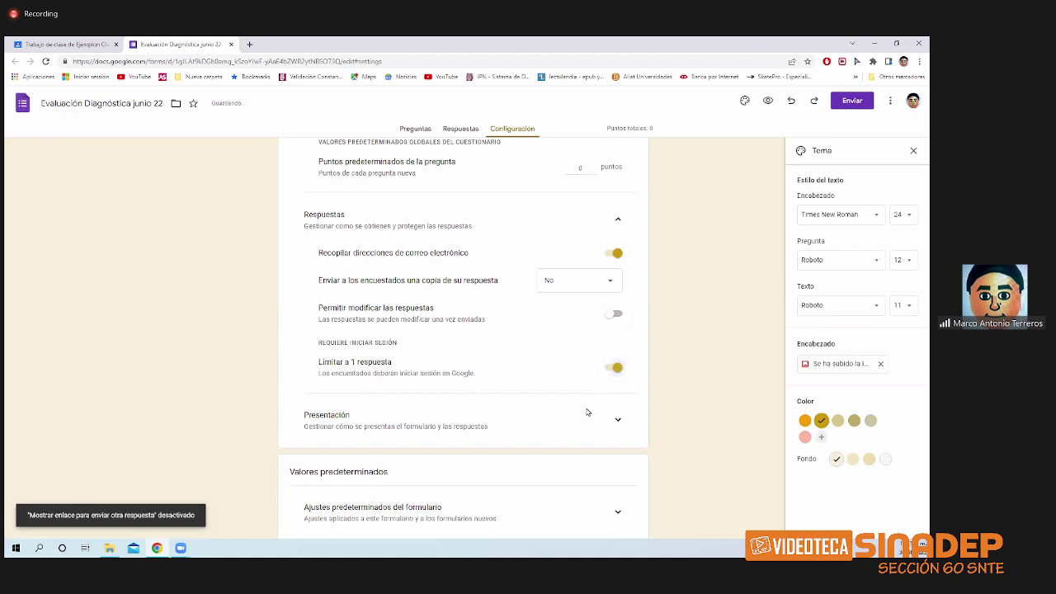
{"action": "scroll", "coordinate": [588, 412], "scroll_direction": "down", "scroll_amount": 1}
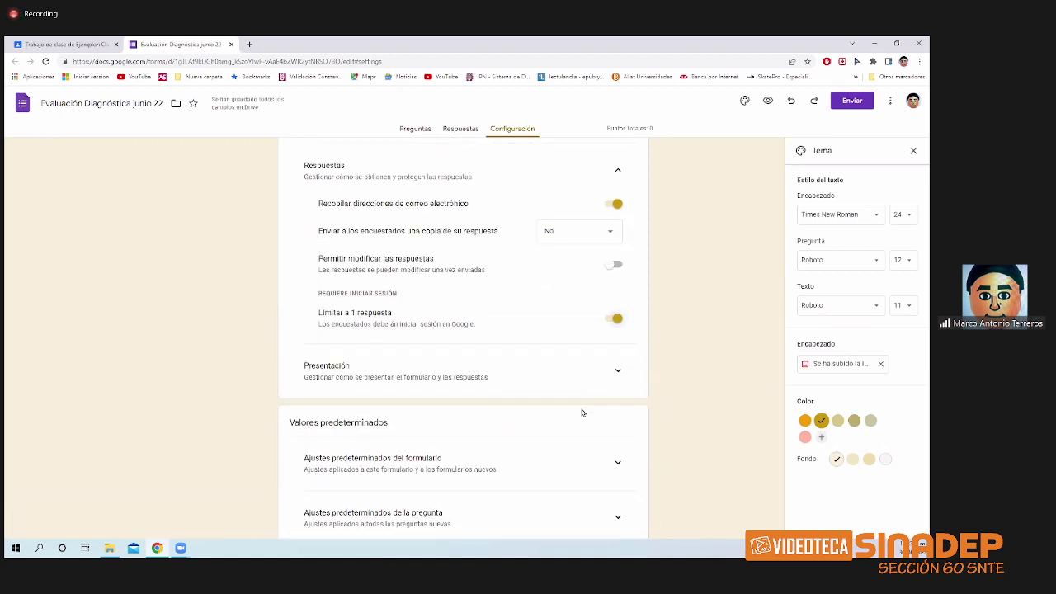
{"action": "left_click", "coordinate": [615, 373]}
{"action": "scroll", "coordinate": [520, 416], "scroll_direction": "down", "scroll_amount": 2}
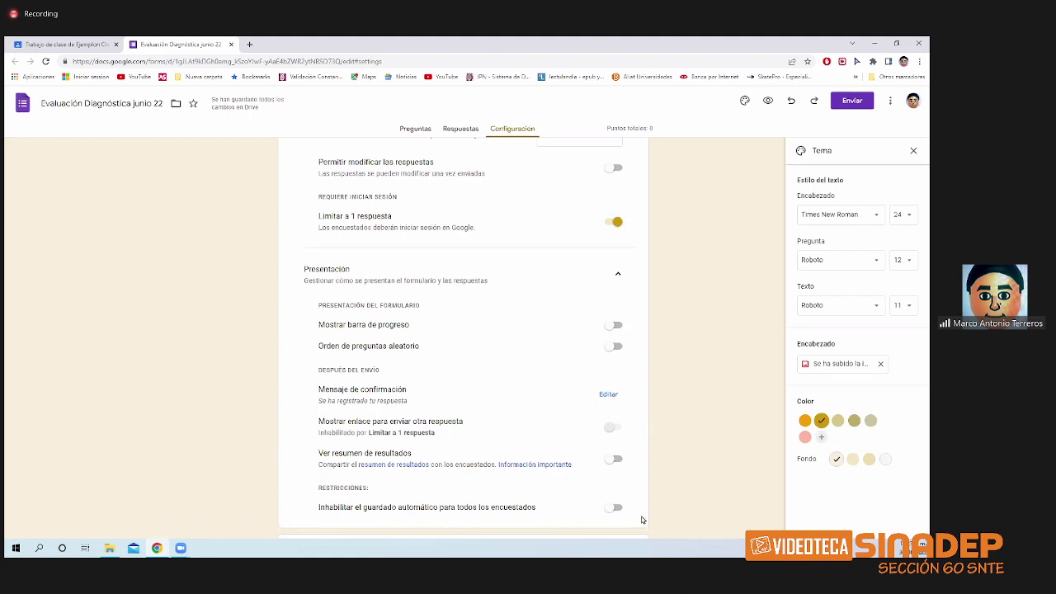
{"action": "left_click", "coordinate": [614, 327]}
{"action": "left_click", "coordinate": [613, 328]}
{"action": "left_click", "coordinate": [614, 350]}
{"action": "left_click", "coordinate": [606, 355]}
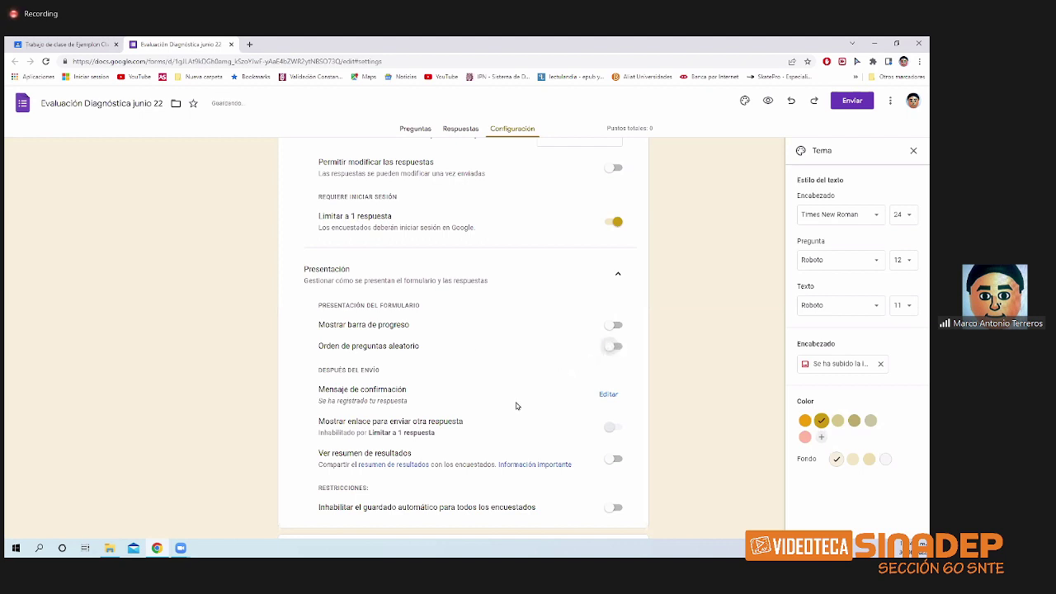
{"action": "scroll", "coordinate": [516, 406], "scroll_direction": "down", "scroll_amount": 3}
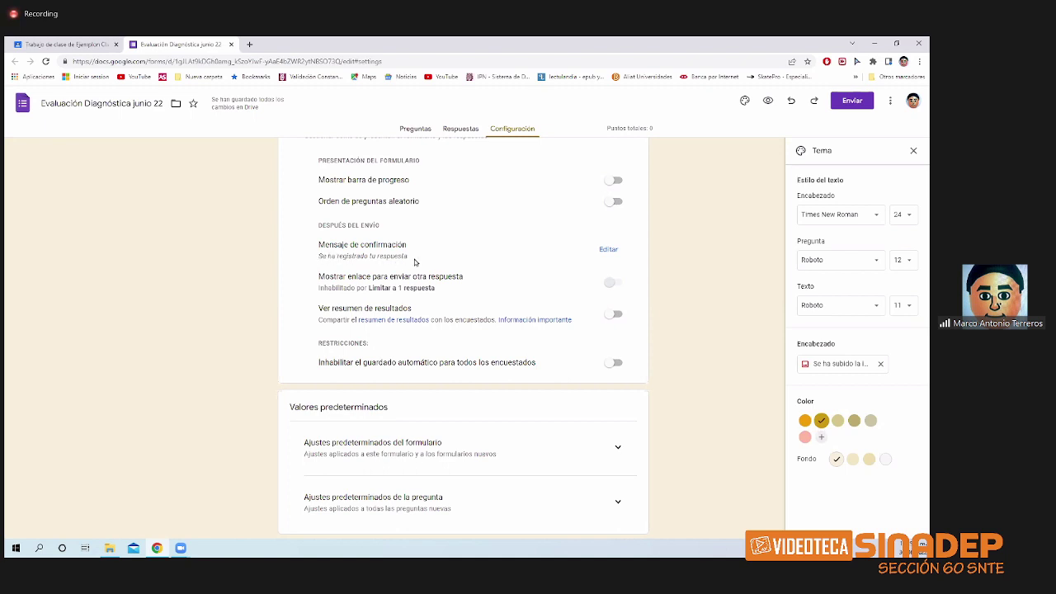
{"action": "left_click", "coordinate": [608, 250]}
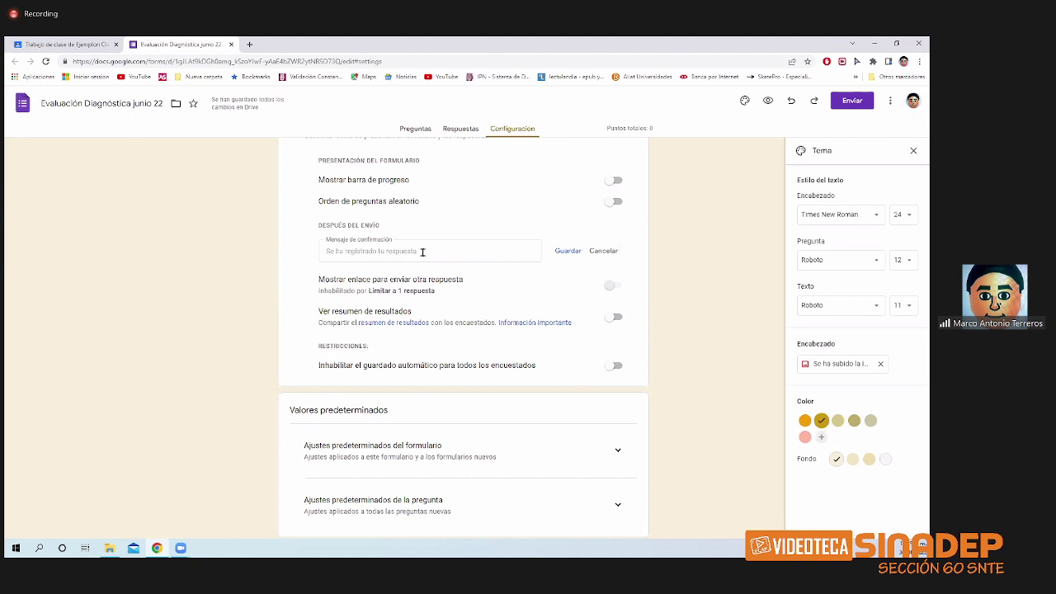
{"action": "left_click", "coordinate": [423, 252]}
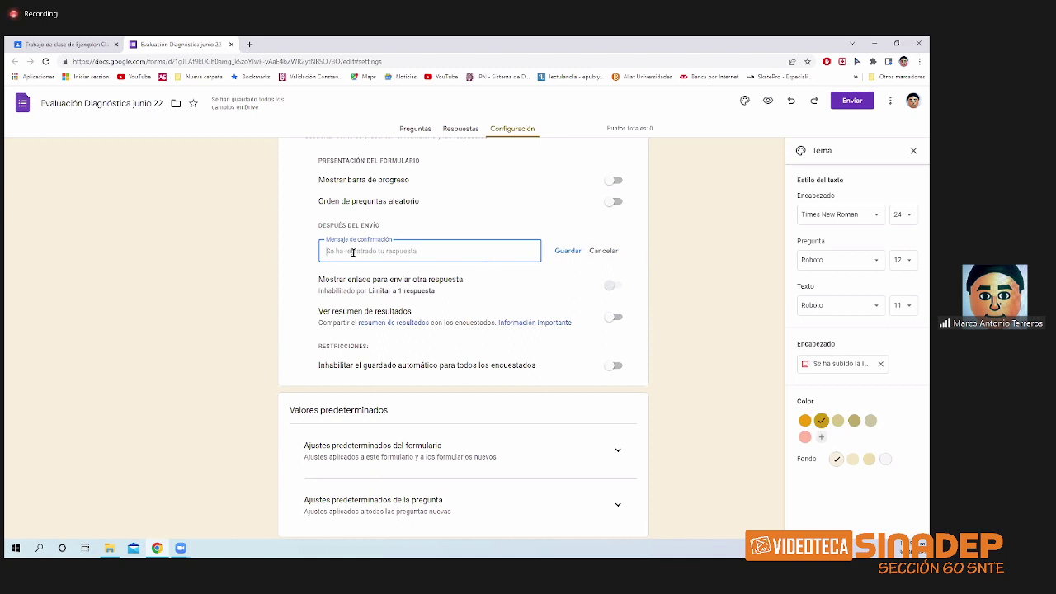
{"action": "left_click", "coordinate": [607, 251]}
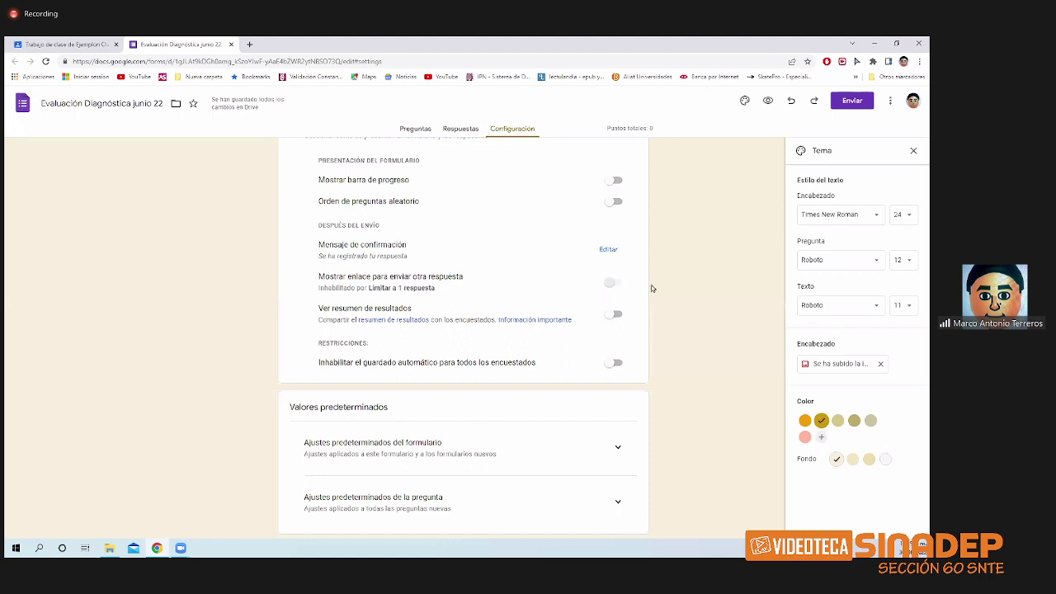
{"action": "scroll", "coordinate": [477, 299], "scroll_direction": "down", "scroll_amount": 1}
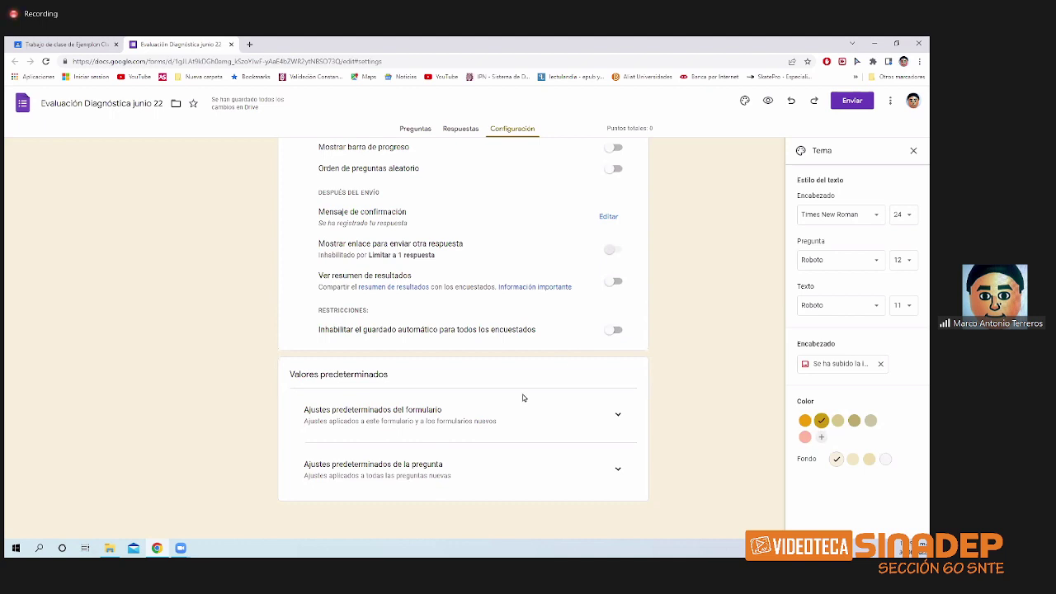
- Look through the form and question default settings, then close the Tema panel
{"action": "left_click", "coordinate": [616, 416]}
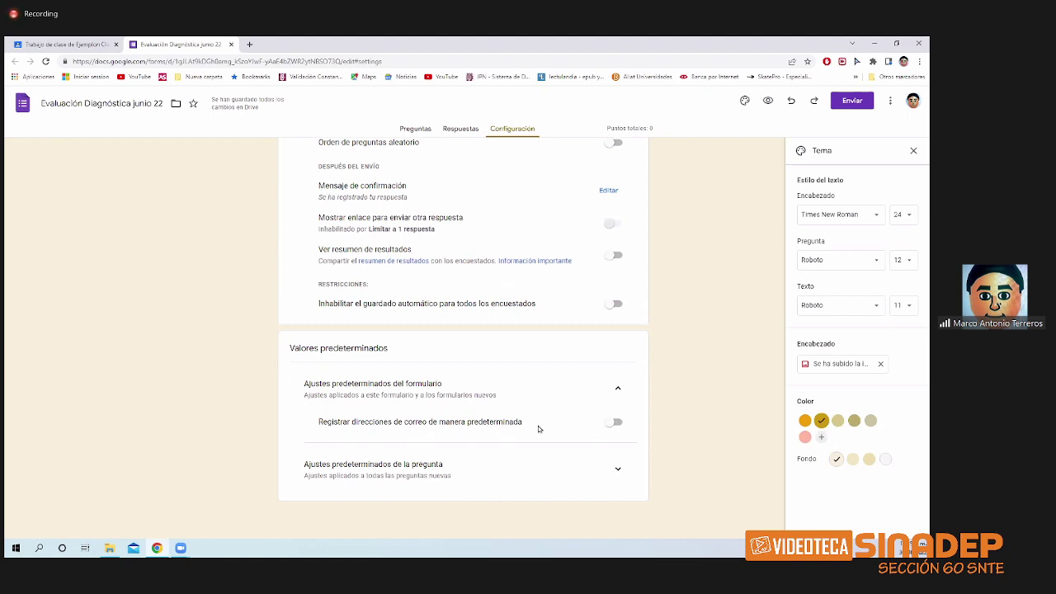
{"action": "left_click", "coordinate": [618, 403]}
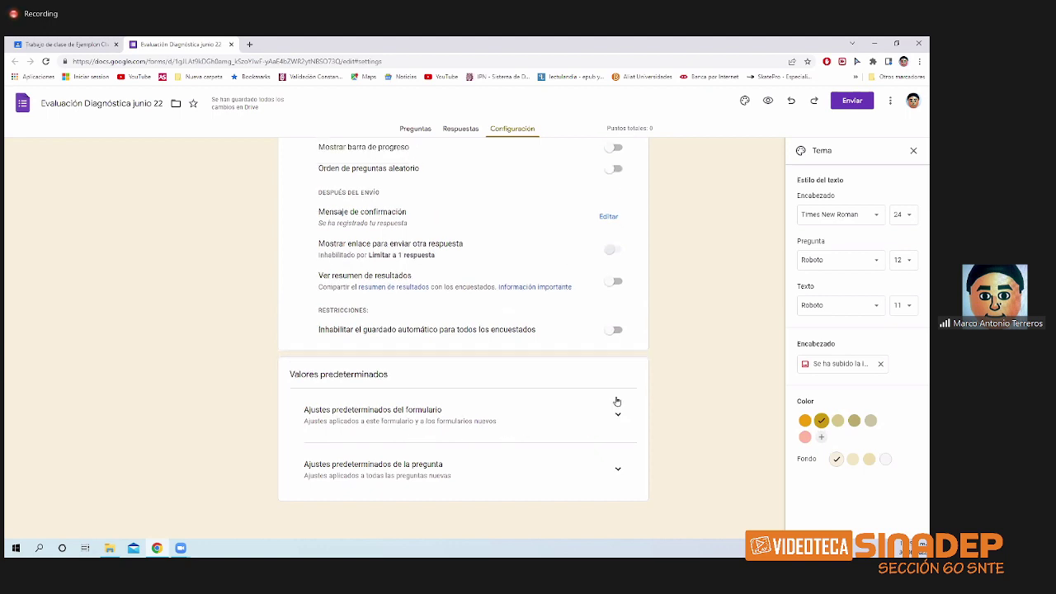
{"action": "left_click", "coordinate": [618, 470]}
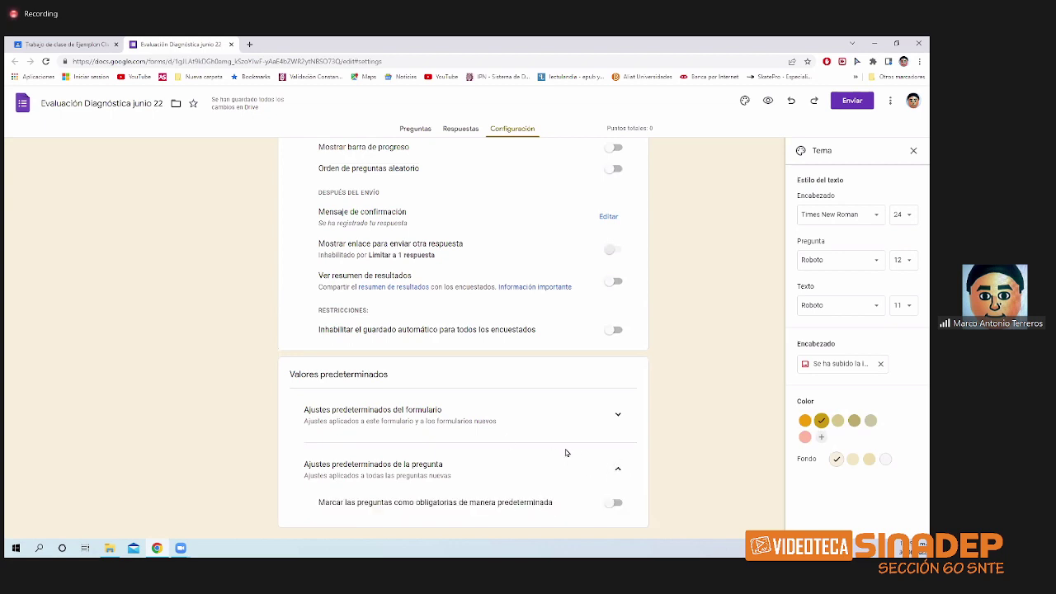
{"action": "scroll", "coordinate": [564, 454], "scroll_direction": "up", "scroll_amount": 2}
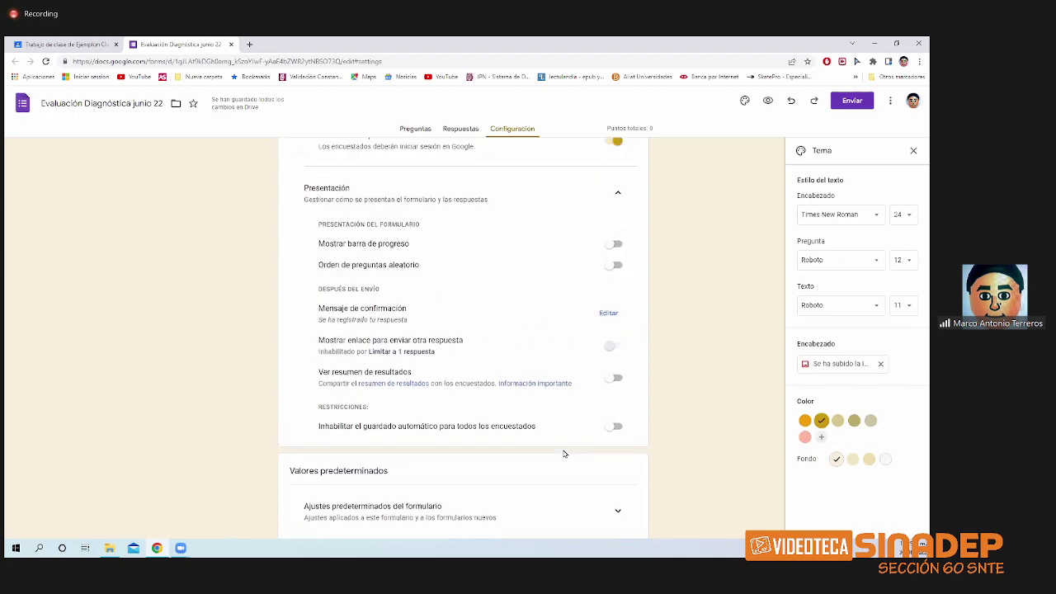
{"action": "scroll", "coordinate": [565, 453], "scroll_direction": "down", "scroll_amount": 1}
{"action": "scroll", "coordinate": [565, 454], "scroll_direction": "up", "scroll_amount": 5}
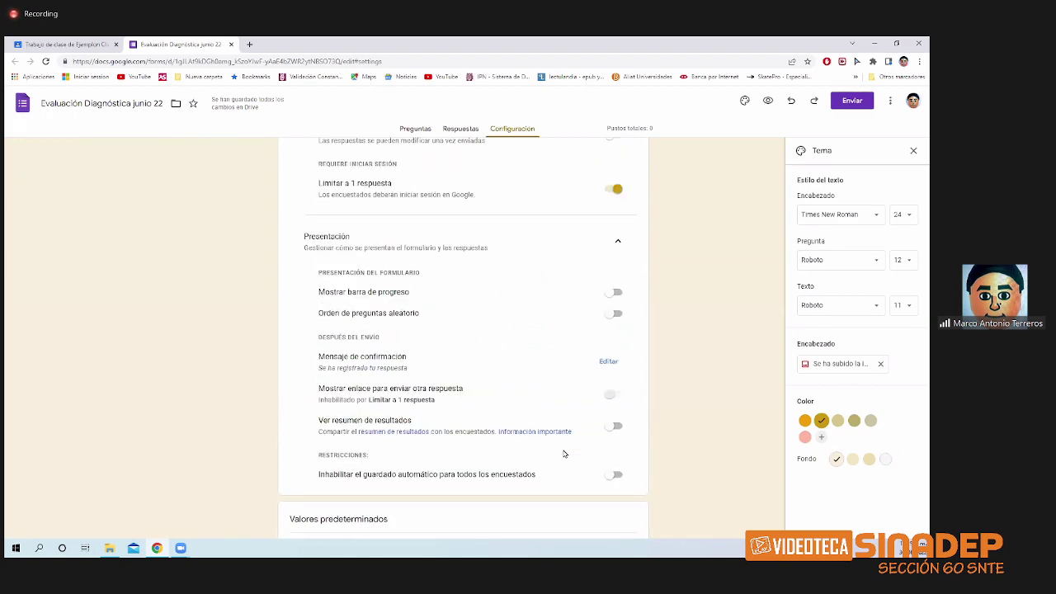
{"action": "scroll", "coordinate": [564, 454], "scroll_direction": "up", "scroll_amount": 5}
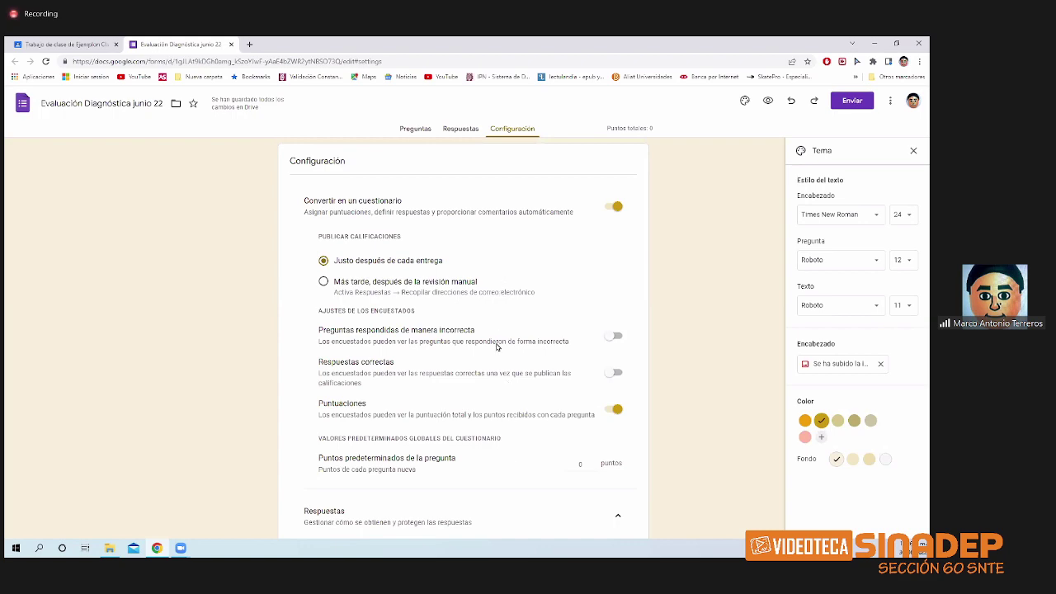
{"action": "scroll", "coordinate": [493, 394], "scroll_direction": "down", "scroll_amount": 3}
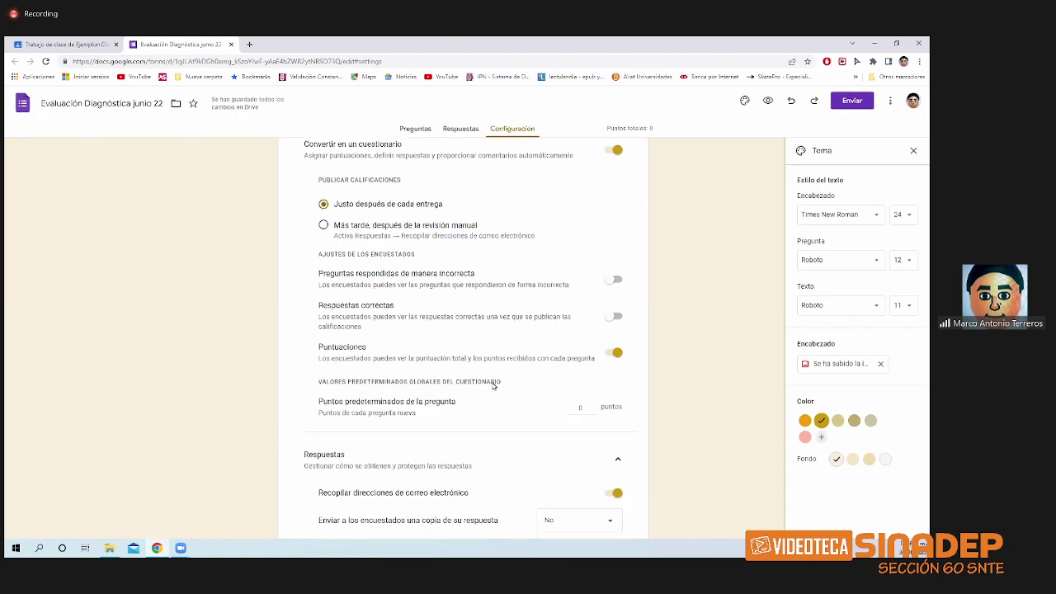
{"action": "scroll", "coordinate": [491, 389], "scroll_direction": "down", "scroll_amount": 1}
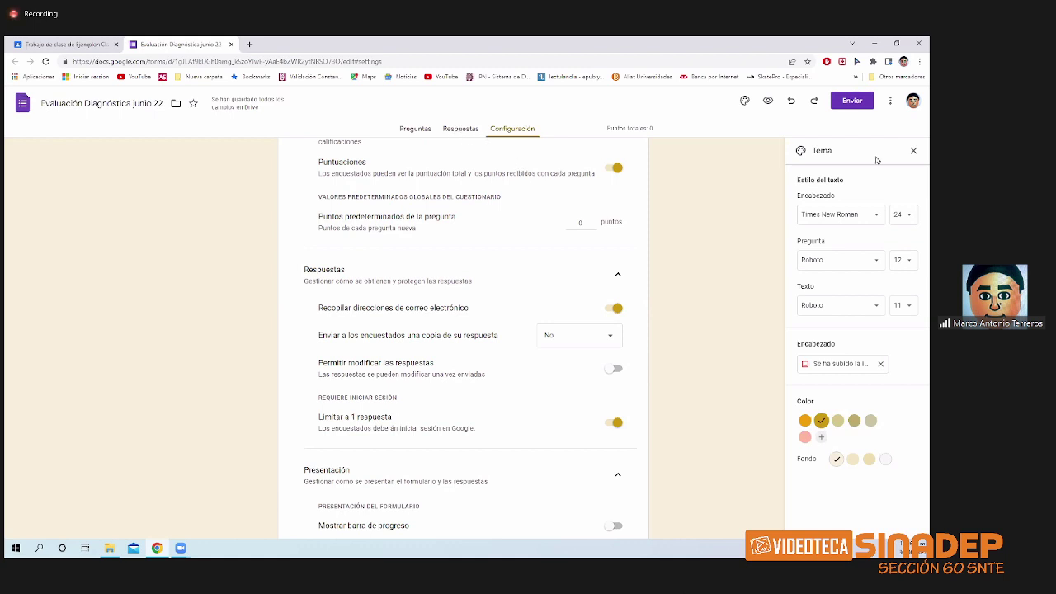
{"action": "left_click", "coordinate": [913, 151]}
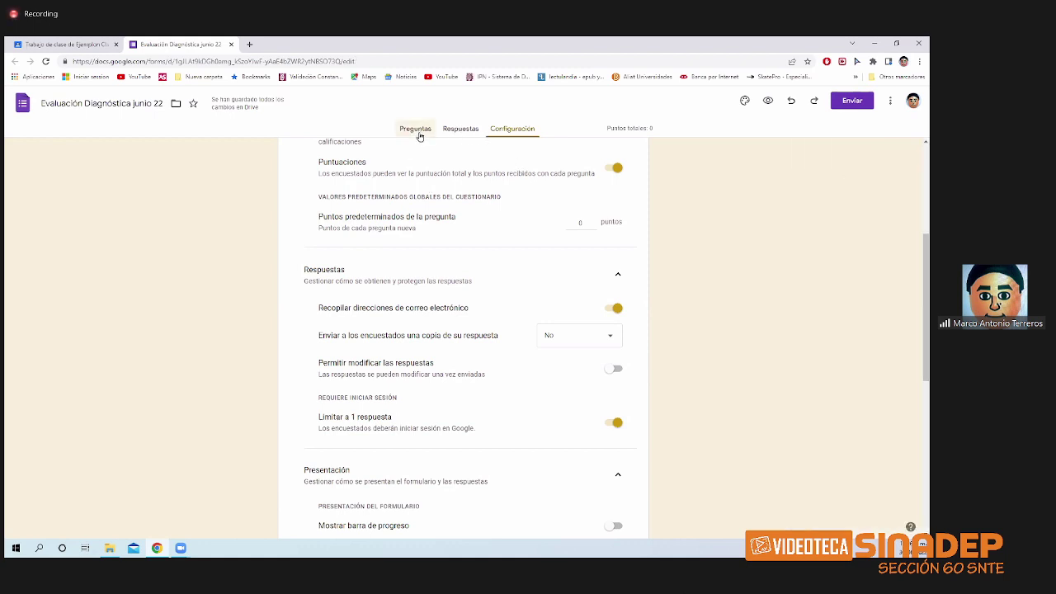
- On the Preguntas view, set the form description to 'contesta lo siguiente'
{"action": "left_click", "coordinate": [417, 131]}
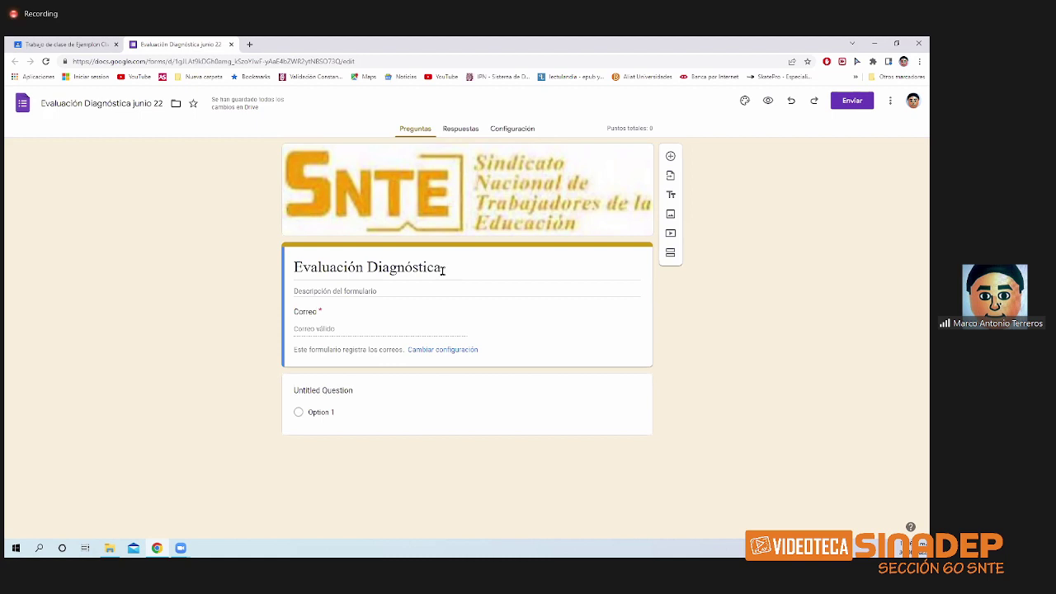
{"action": "left_click", "coordinate": [315, 291]}
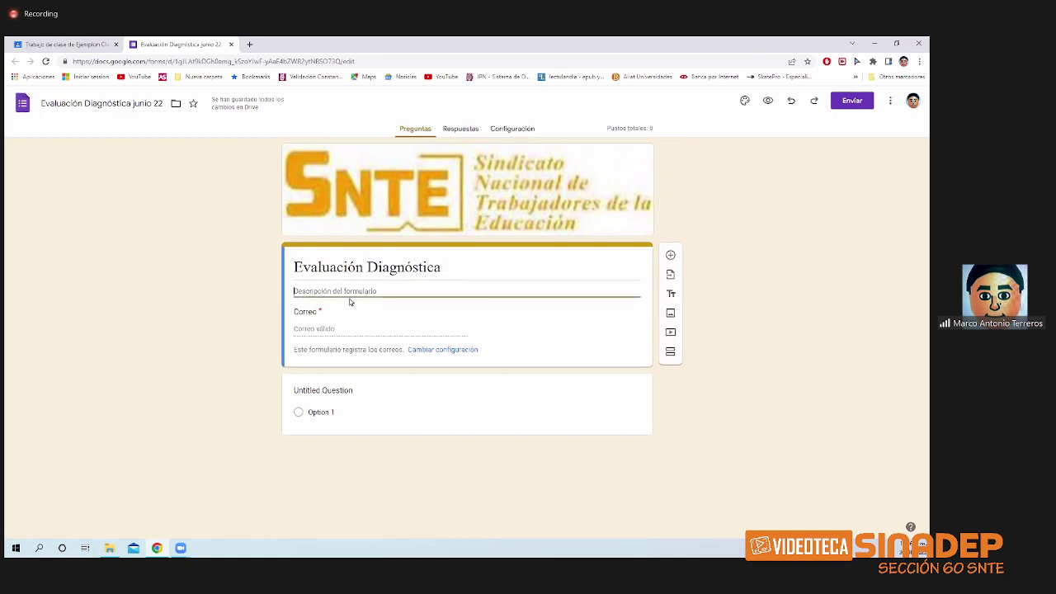
{"action": "type", "text": "contesta"}
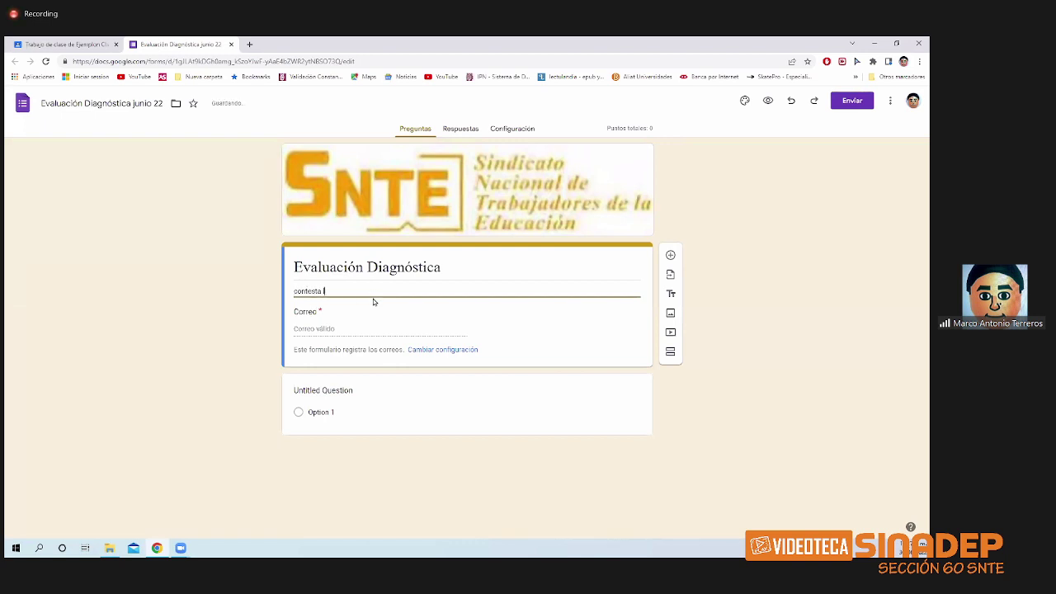
{"action": "type", "text": " lo siguiente"}
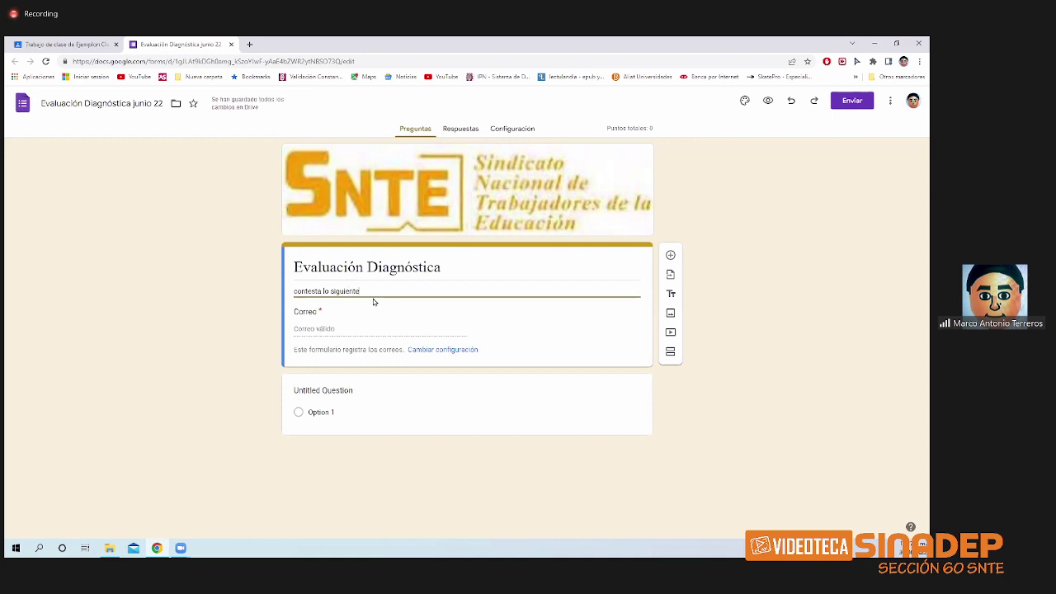
{"action": "left_click", "coordinate": [390, 303]}
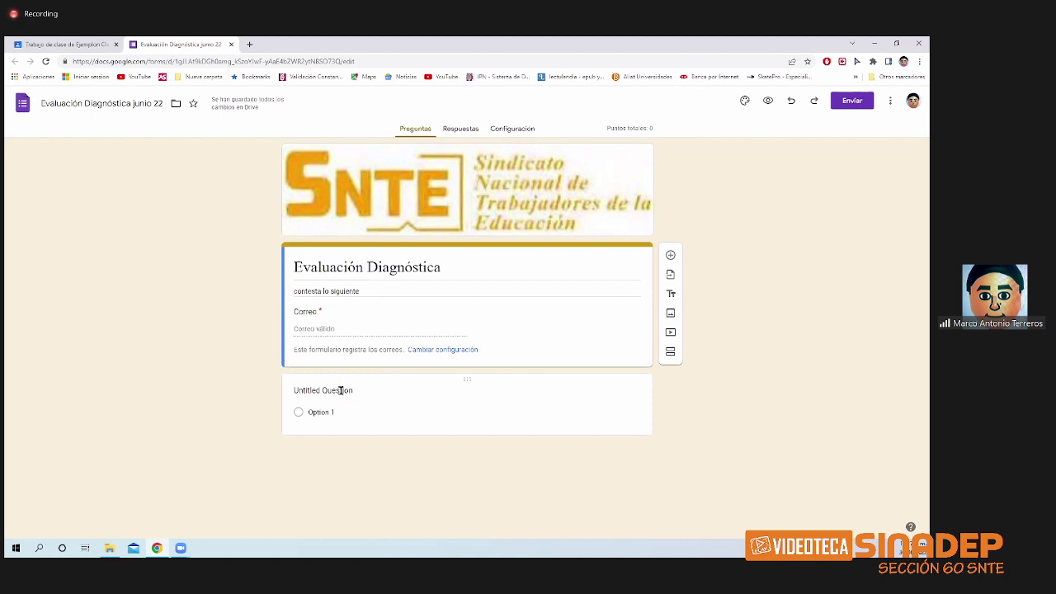
- Title the first question 'Escribe tu nombre AP/AM/N' and make it a required short answer
{"action": "left_click", "coordinate": [341, 396]}
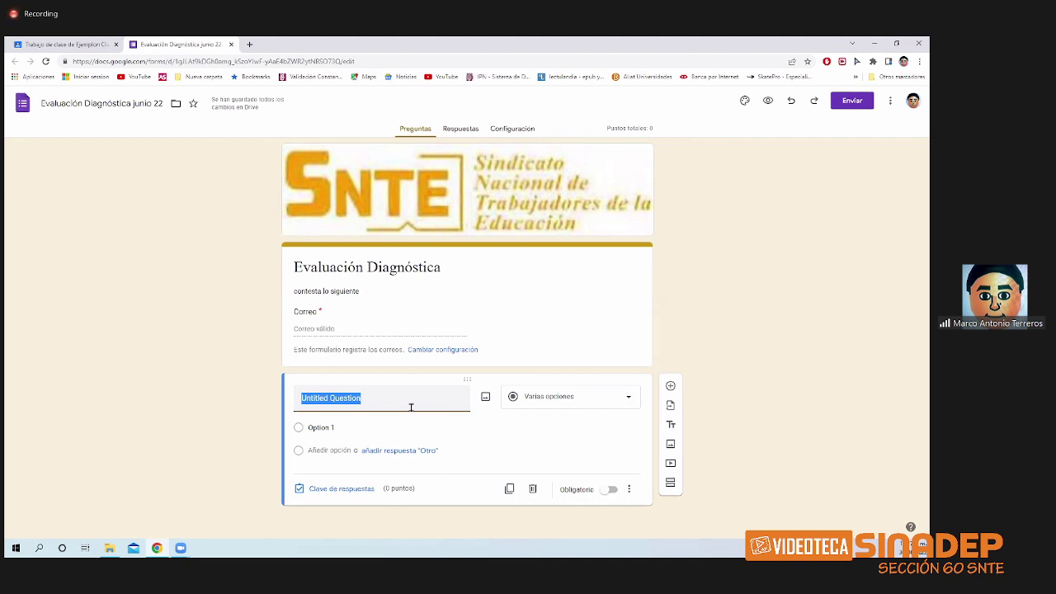
{"action": "type", "text": "Escri"}
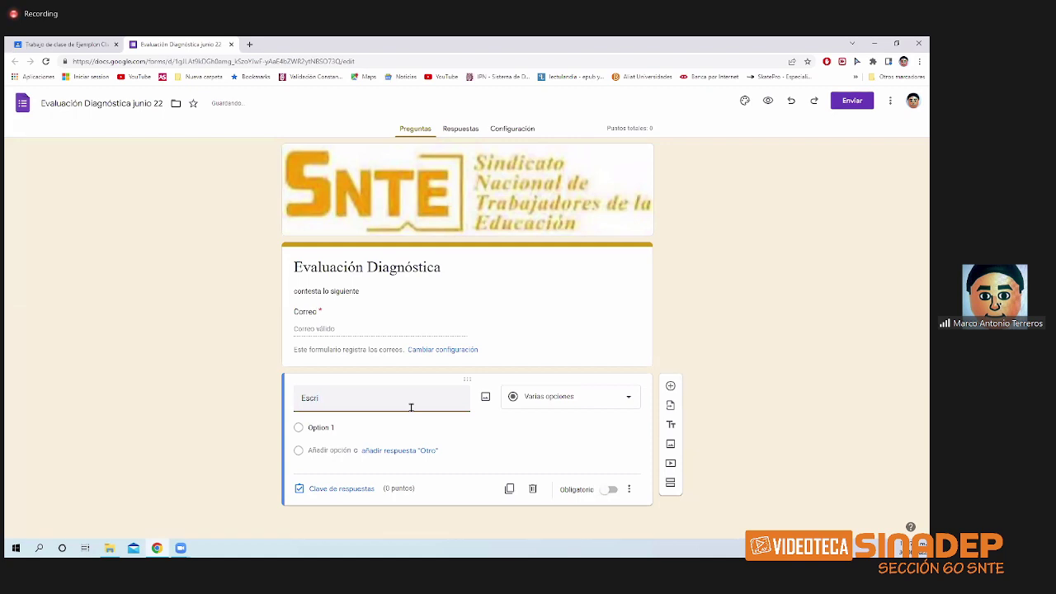
{"action": "type", "text": "be tu nombre AP/AM/N"}
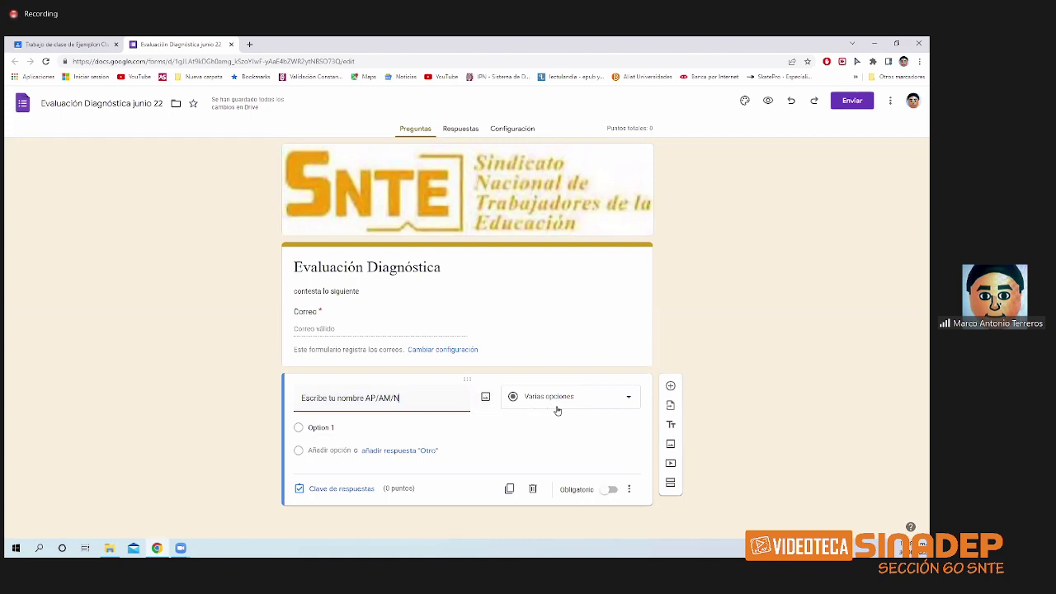
{"action": "left_click", "coordinate": [626, 404]}
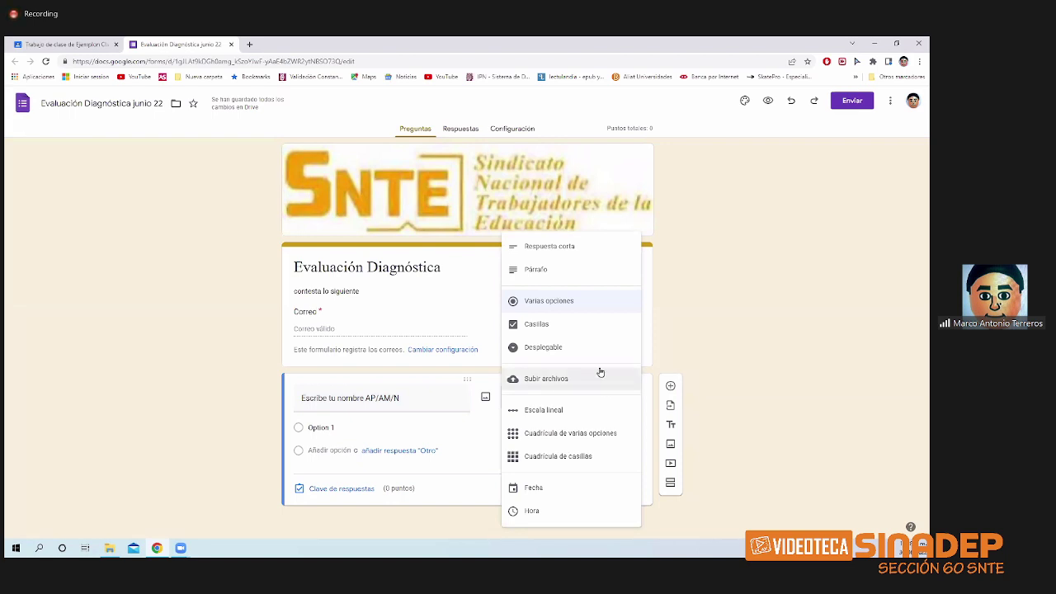
{"action": "left_click", "coordinate": [553, 249]}
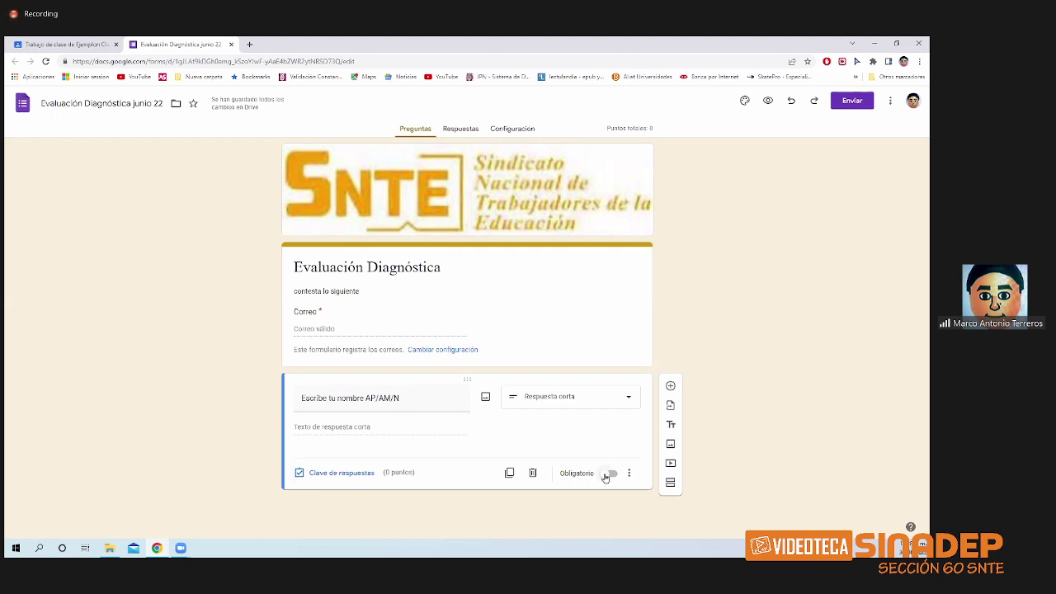
{"action": "left_click", "coordinate": [607, 476]}
{"action": "left_click", "coordinate": [628, 474]}
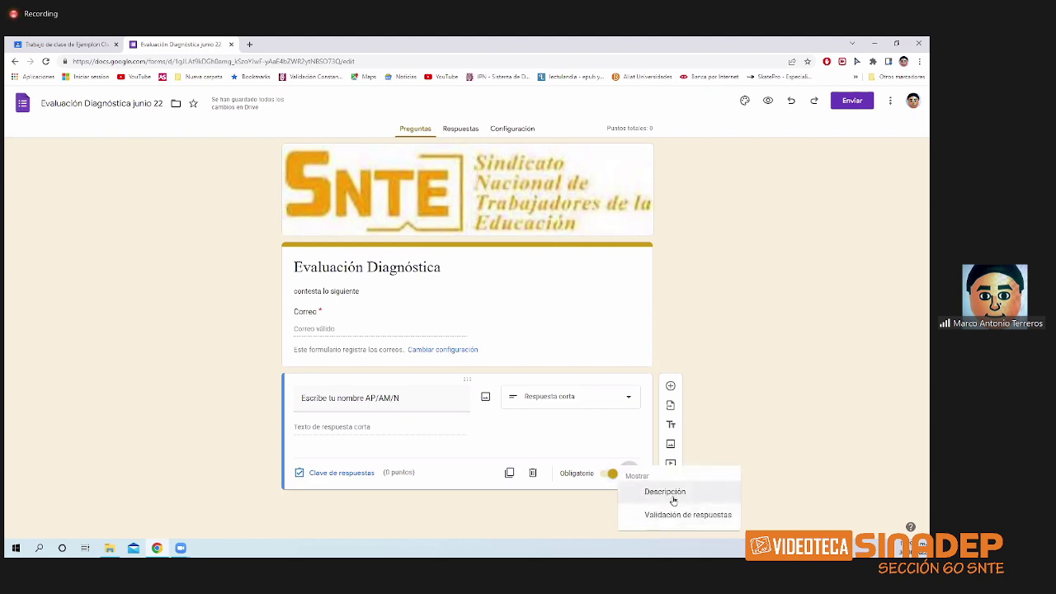
{"action": "left_click", "coordinate": [751, 444]}
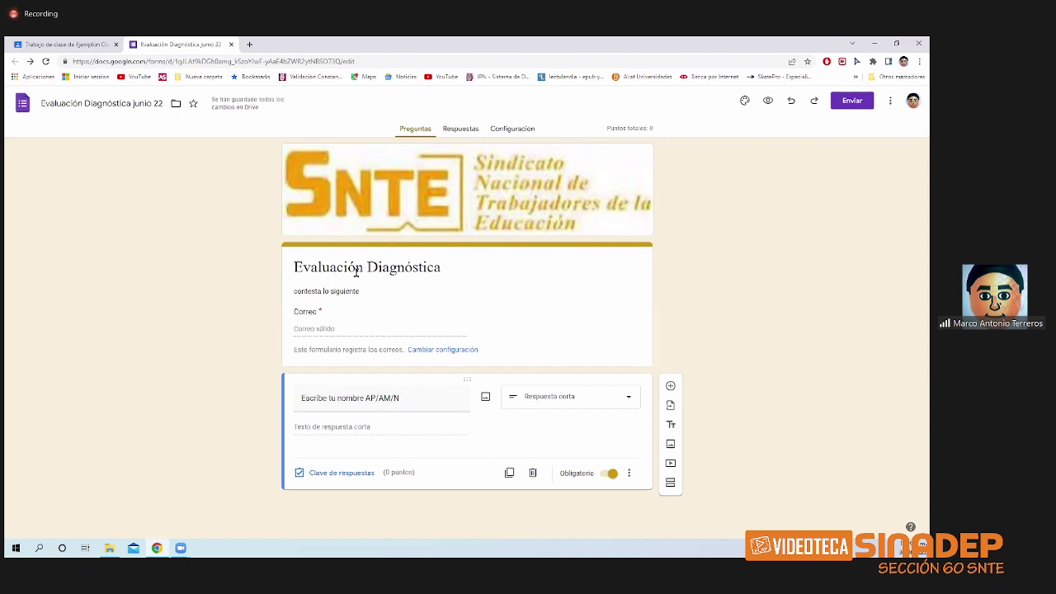
{"action": "left_click", "coordinate": [768, 101]}
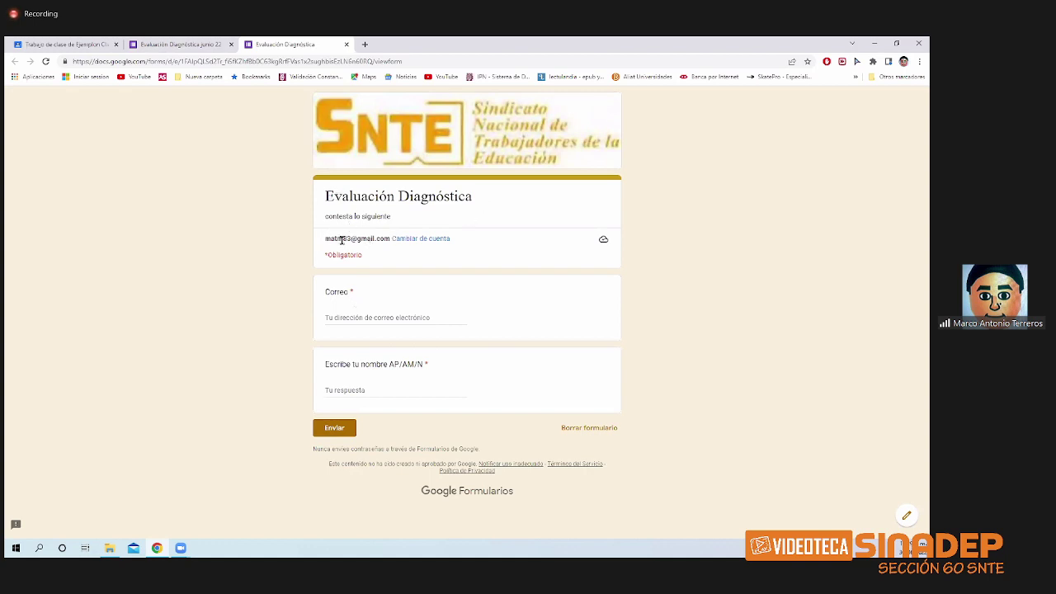
{"action": "left_click", "coordinate": [344, 317]}
{"action": "left_click", "coordinate": [188, 45]}
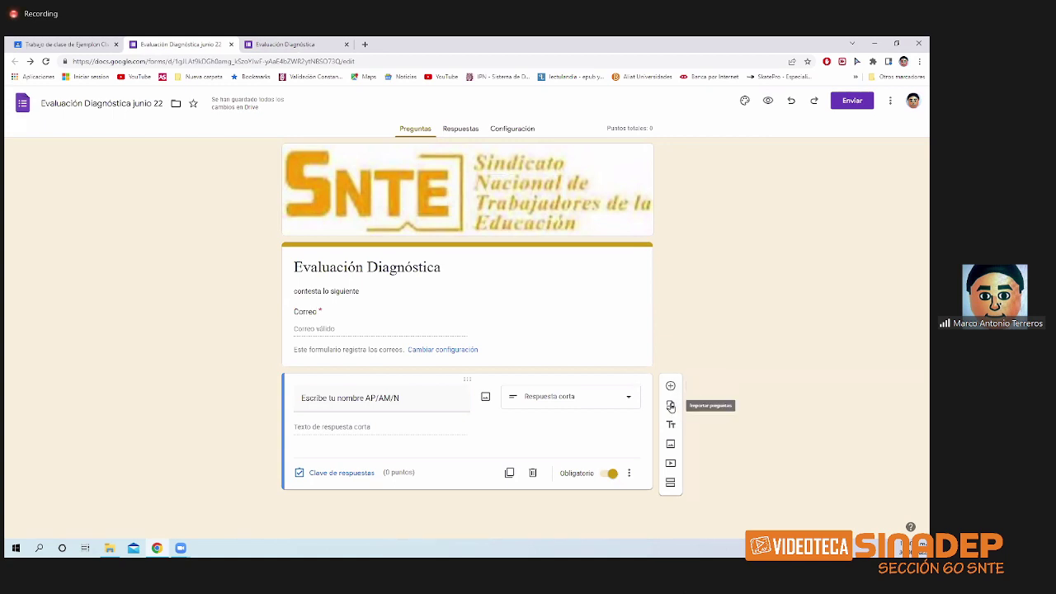
{"action": "left_click", "coordinate": [671, 406]}
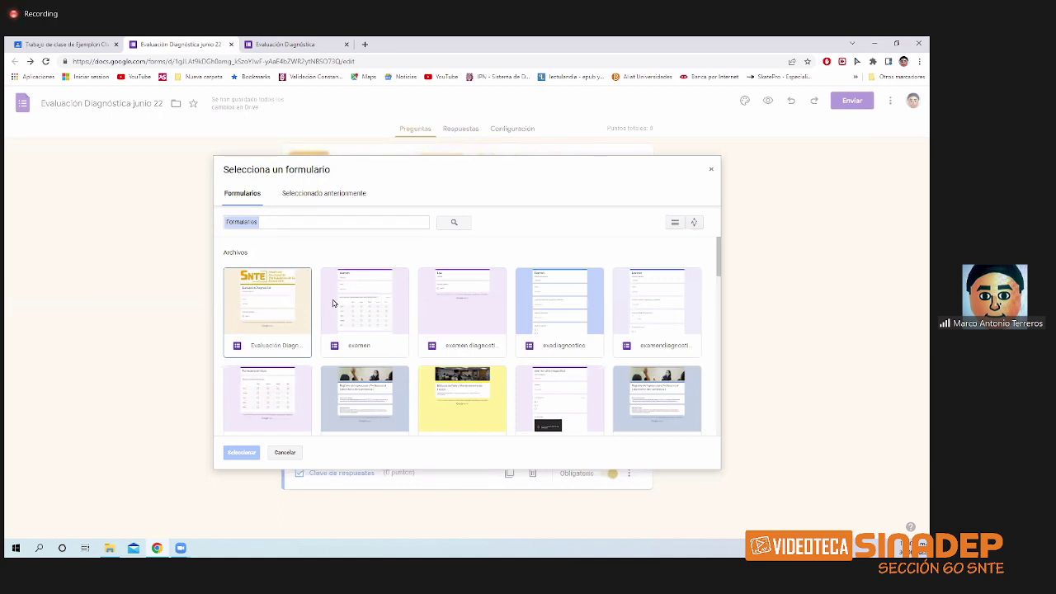
{"action": "left_click", "coordinate": [333, 303]}
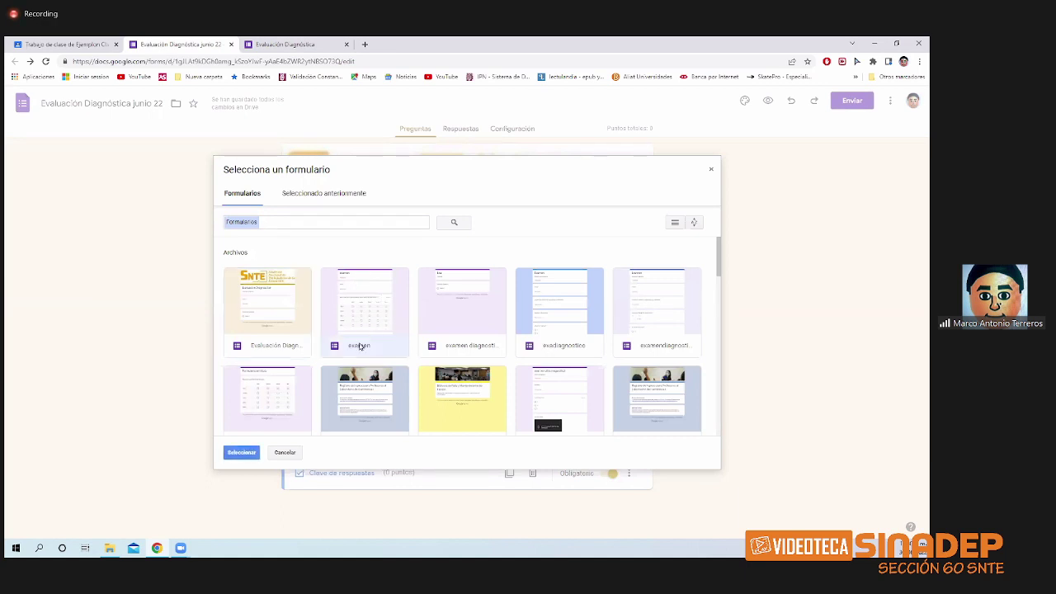
{"action": "left_click", "coordinate": [241, 453]}
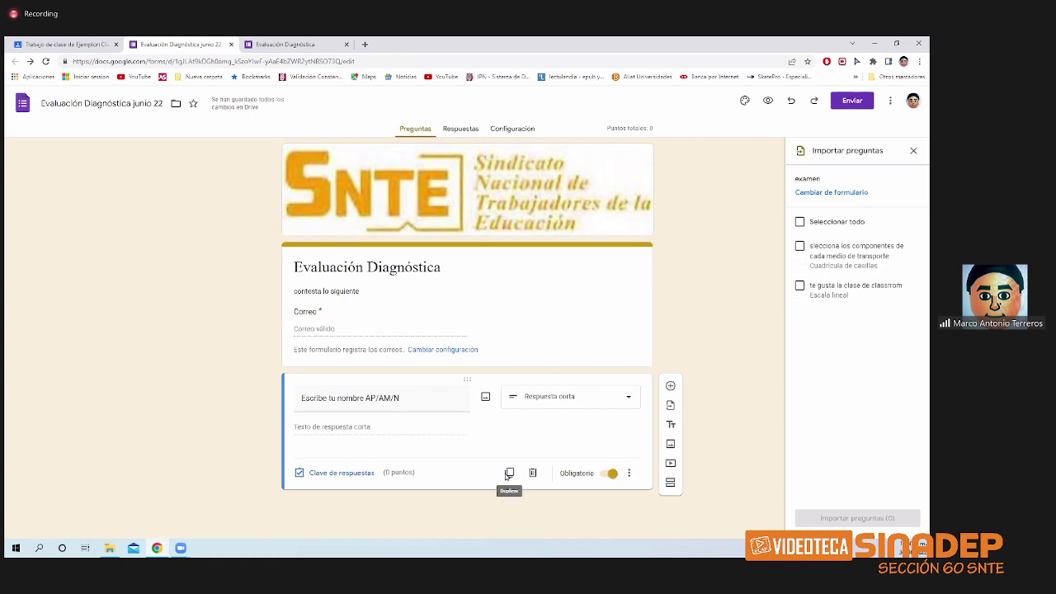
{"action": "left_click", "coordinate": [913, 151]}
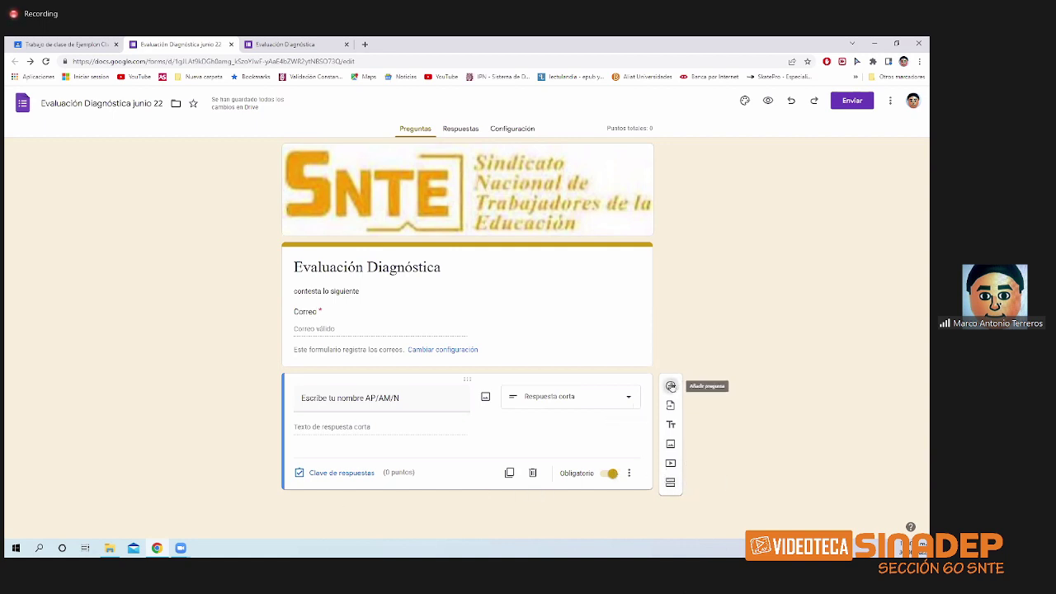
- Add a new question titled 'Grupo' and make it multiple choice
{"action": "left_click", "coordinate": [672, 386]}
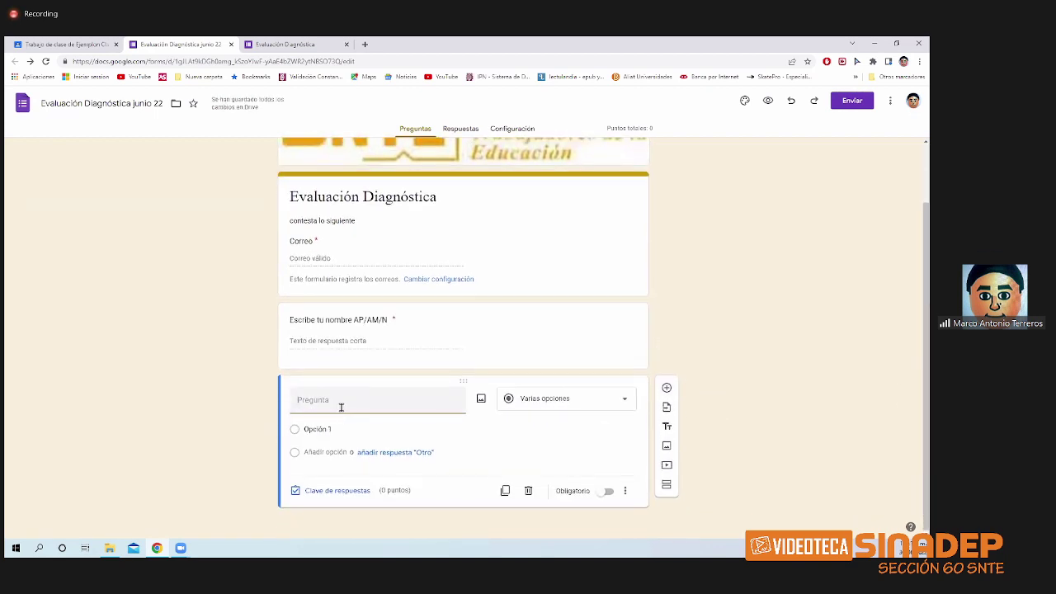
{"action": "type", "text": "Cual e"}
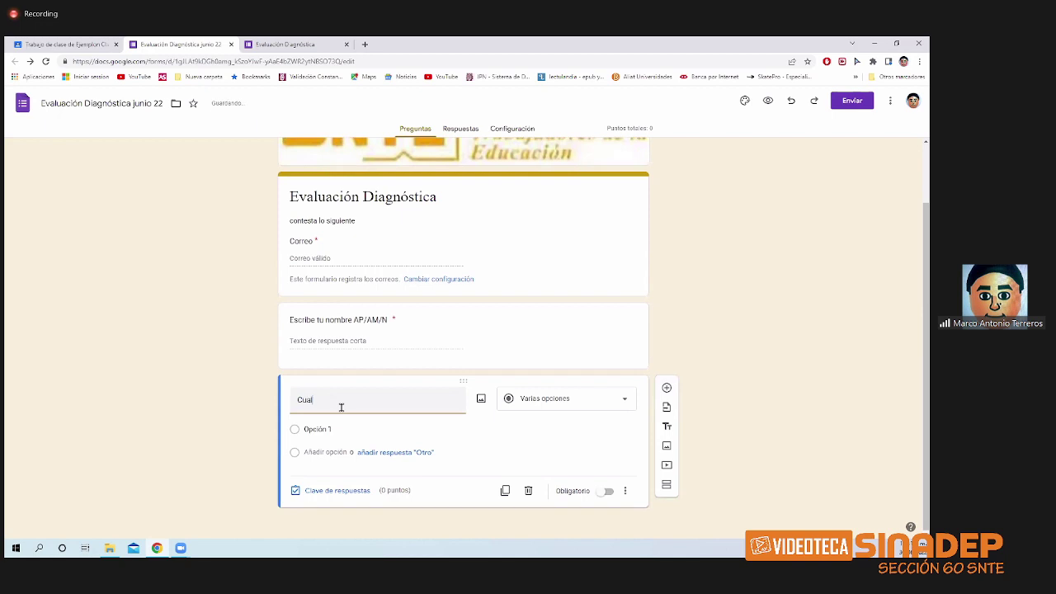
{"action": "key", "text": "BackSpace"}
{"action": "key", "text": "BackSpace"}
{"action": "key", "text": "BackSpace"}
{"action": "key", "text": "BackSpace"}
{"action": "key", "text": "BackSpace"}
{"action": "key", "text": "BackSpace"}
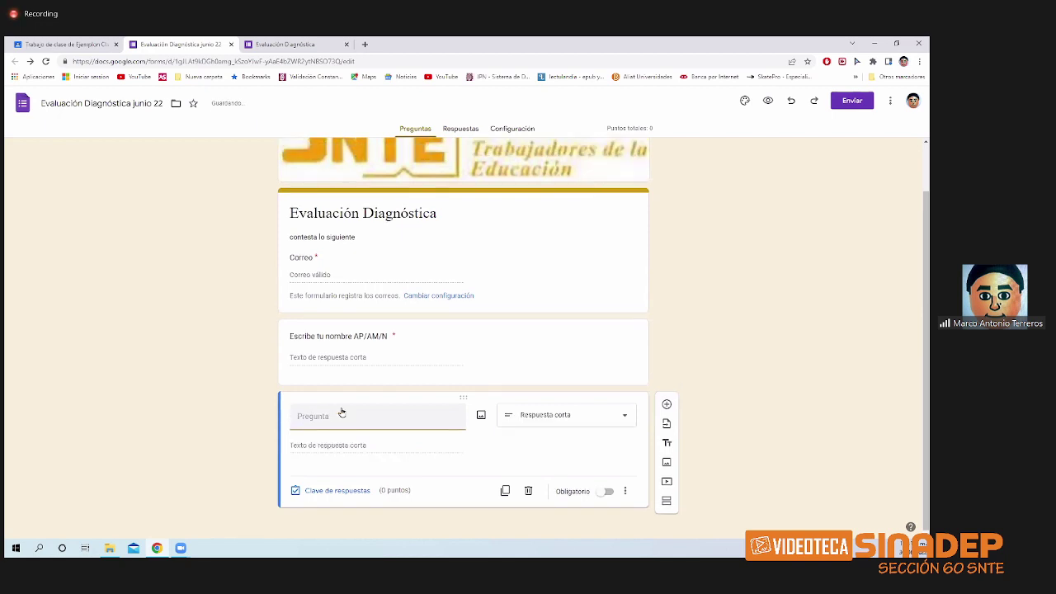
{"action": "type", "text": "Grupo"}
{"action": "left_click", "coordinate": [468, 455]}
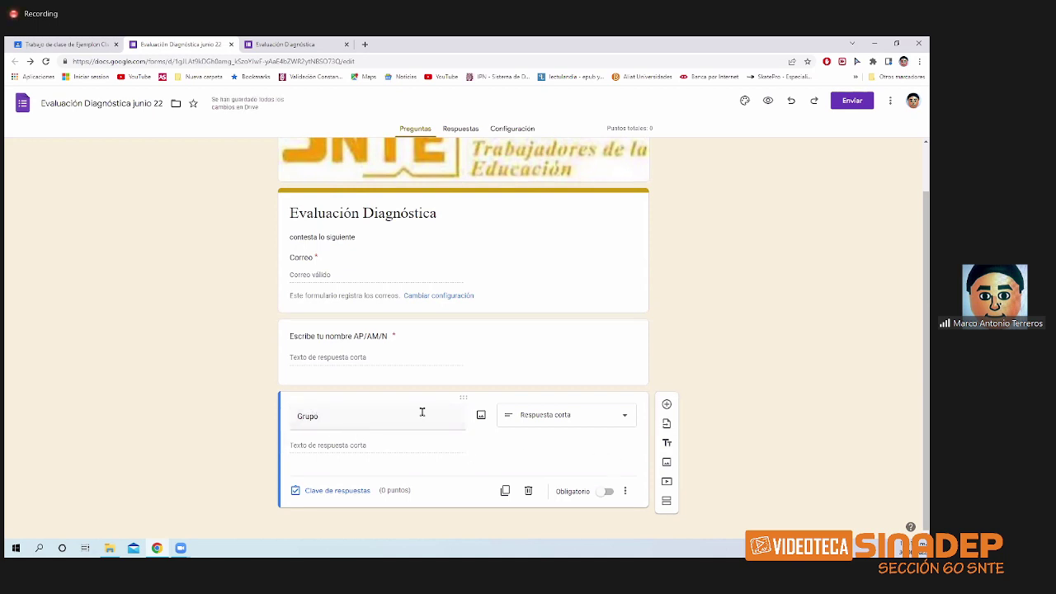
{"action": "left_click", "coordinate": [594, 421]}
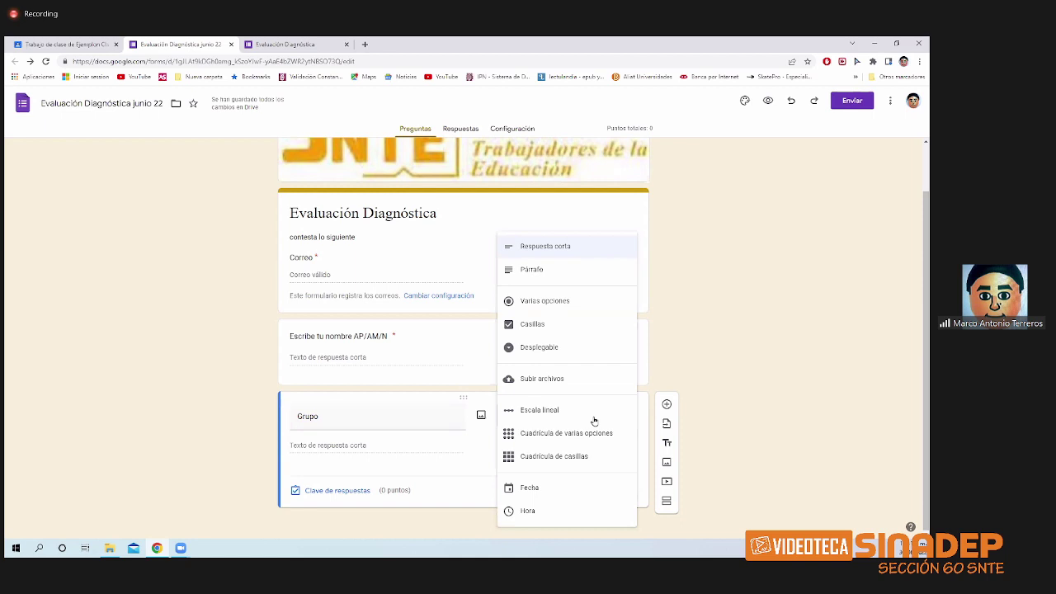
{"action": "left_click", "coordinate": [573, 303]}
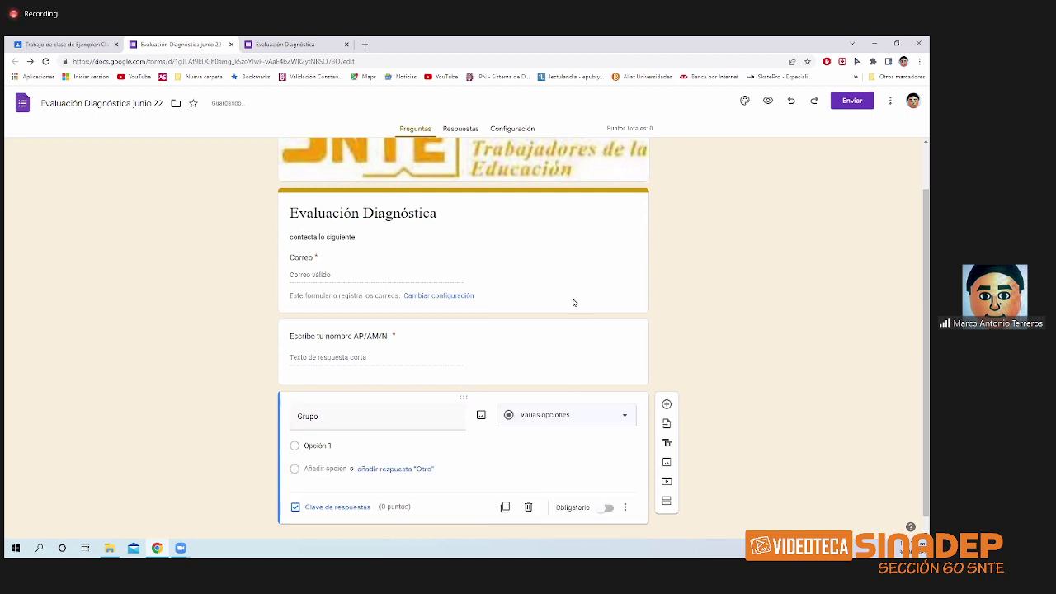
- Give Grupo the options 2MM2, 3MV3 and 5MM2, and mark it required
{"action": "left_click", "coordinate": [333, 445]}
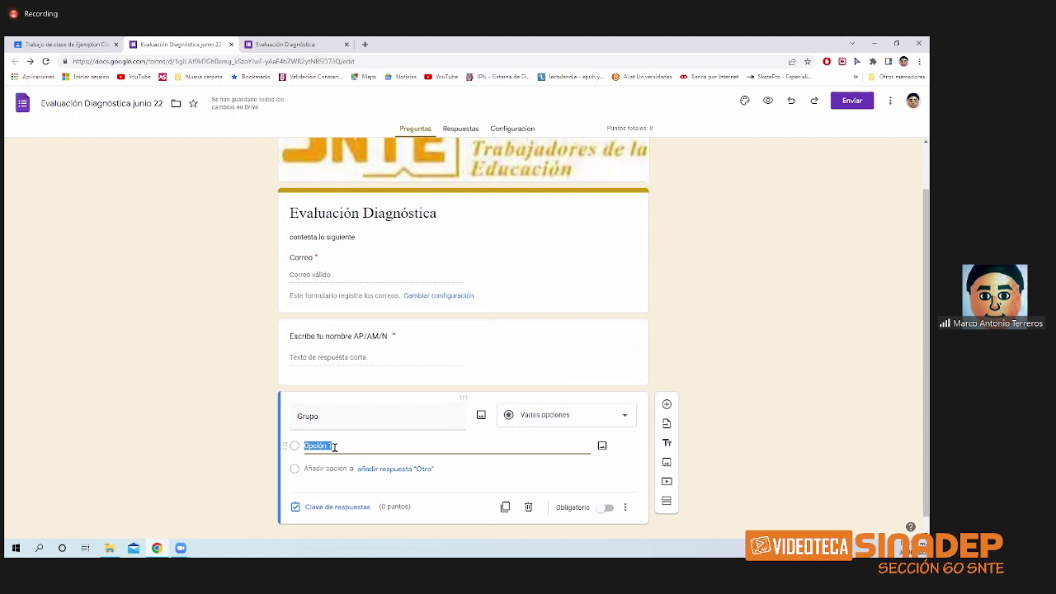
{"action": "type", "text": "1mi"}
{"action": "key", "text": "BackSpace"}
{"action": "key", "text": "BackSpace"}
{"action": "key", "text": "BackSpace"}
{"action": "key", "text": "BackSpace"}
{"action": "type", "text": "2mm1"}
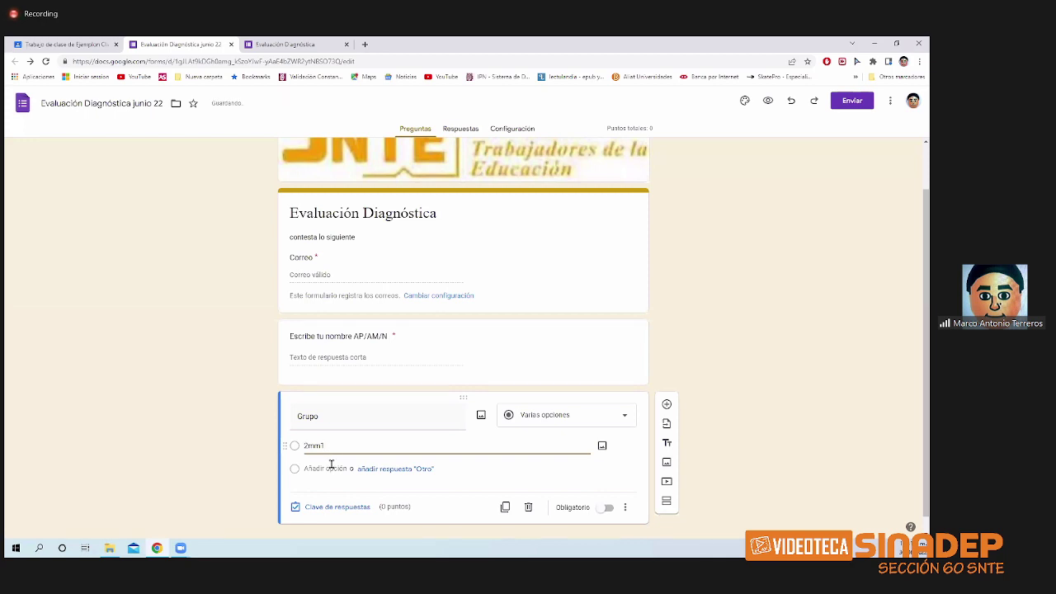
{"action": "left_click", "coordinate": [329, 468]}
{"action": "type", "text": "3"}
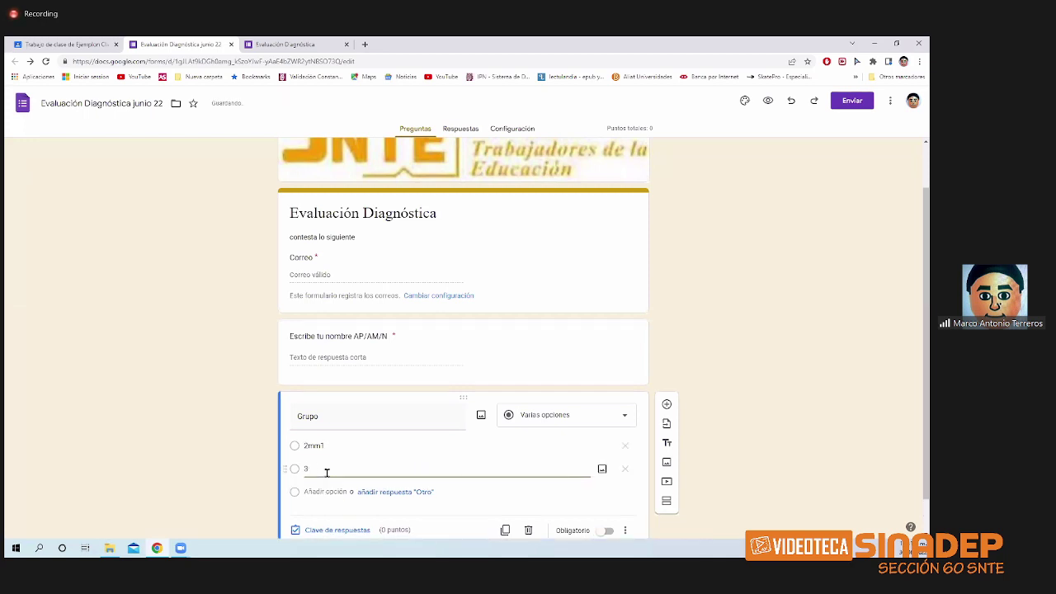
{"action": "type", "text": "M/"}
{"action": "type", "text": "3"}
{"action": "double_click", "coordinate": [328, 443]}
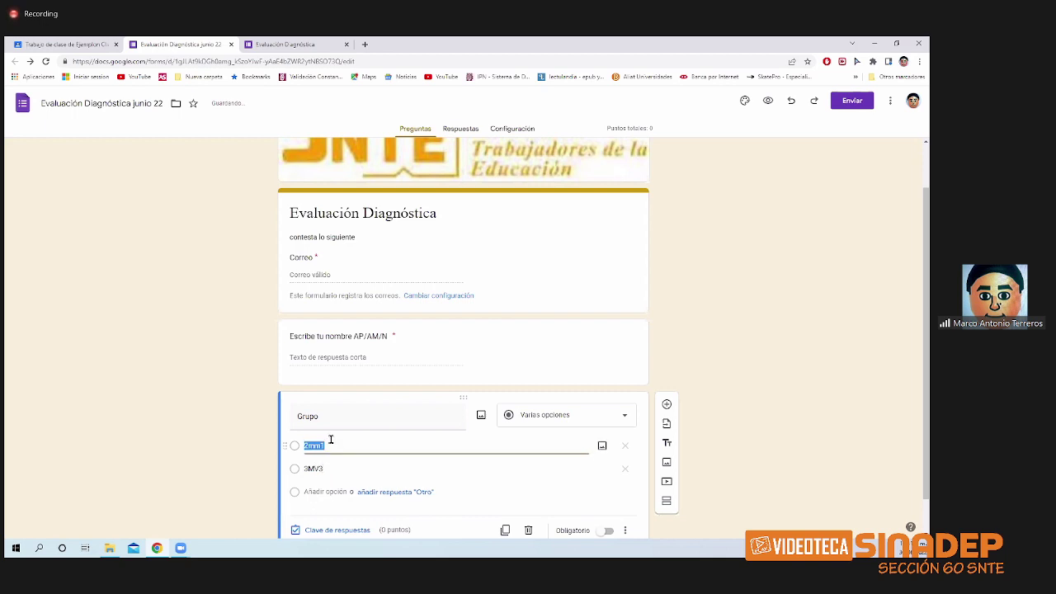
{"action": "type", "text": "2MM2"}
{"action": "left_click", "coordinate": [318, 493]}
{"action": "type", "text": "5MM"}
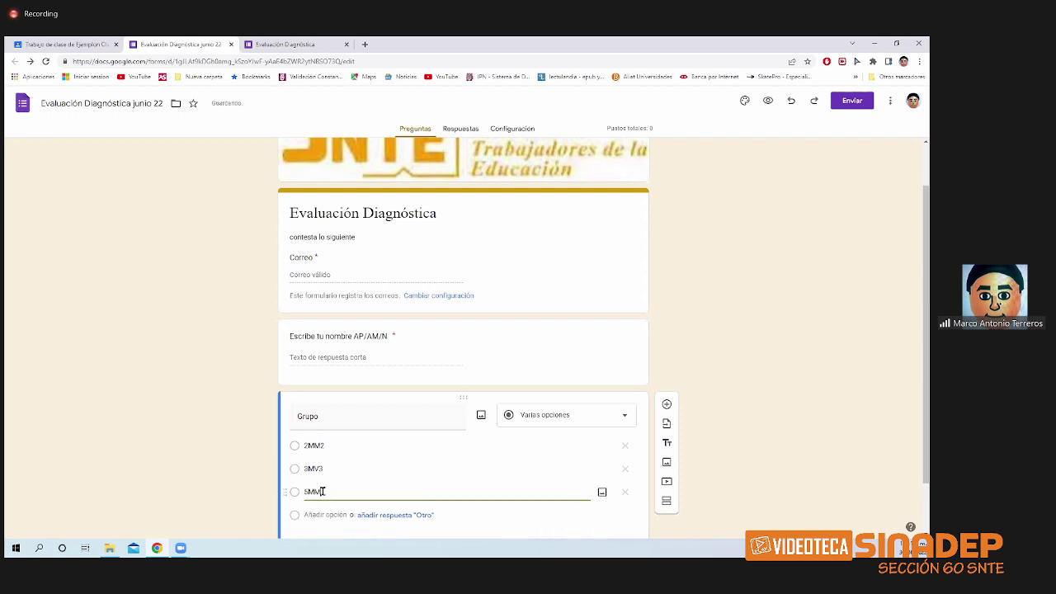
{"action": "type", "text": "2"}
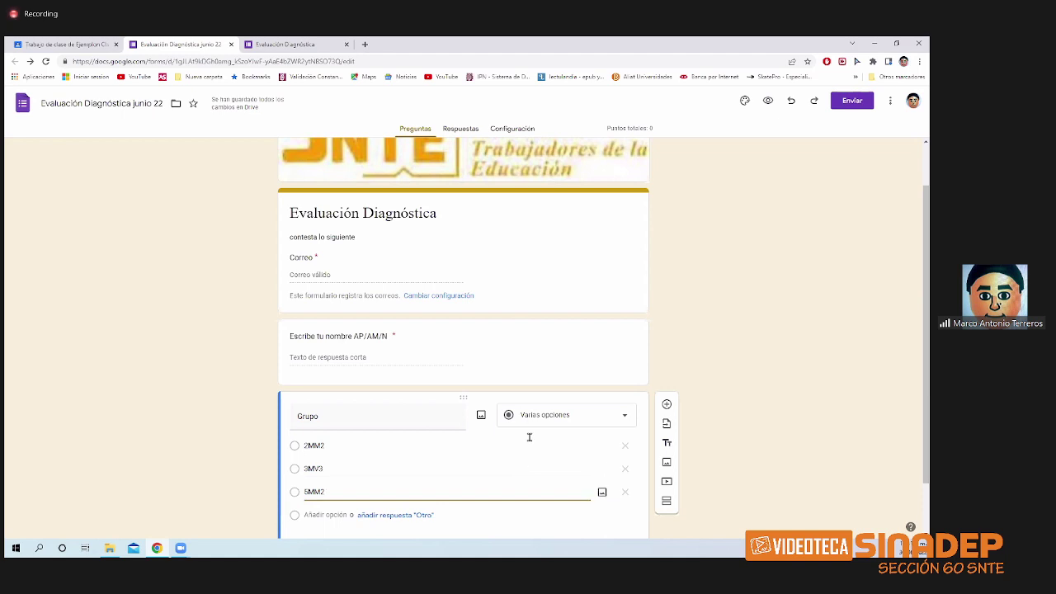
{"action": "scroll", "coordinate": [462, 437], "scroll_direction": "down", "scroll_amount": 2}
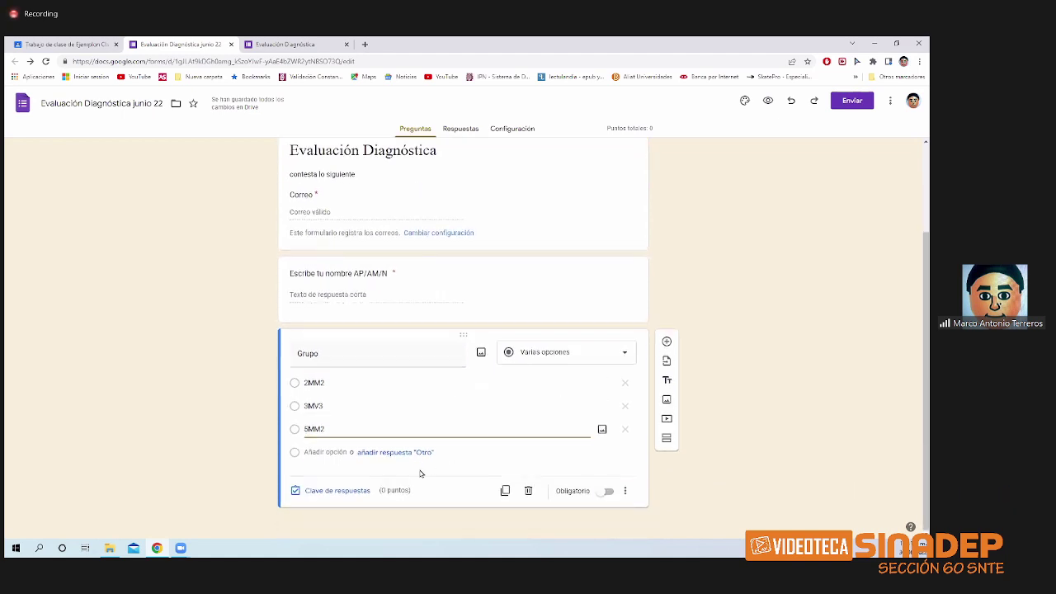
{"action": "left_click", "coordinate": [605, 492]}
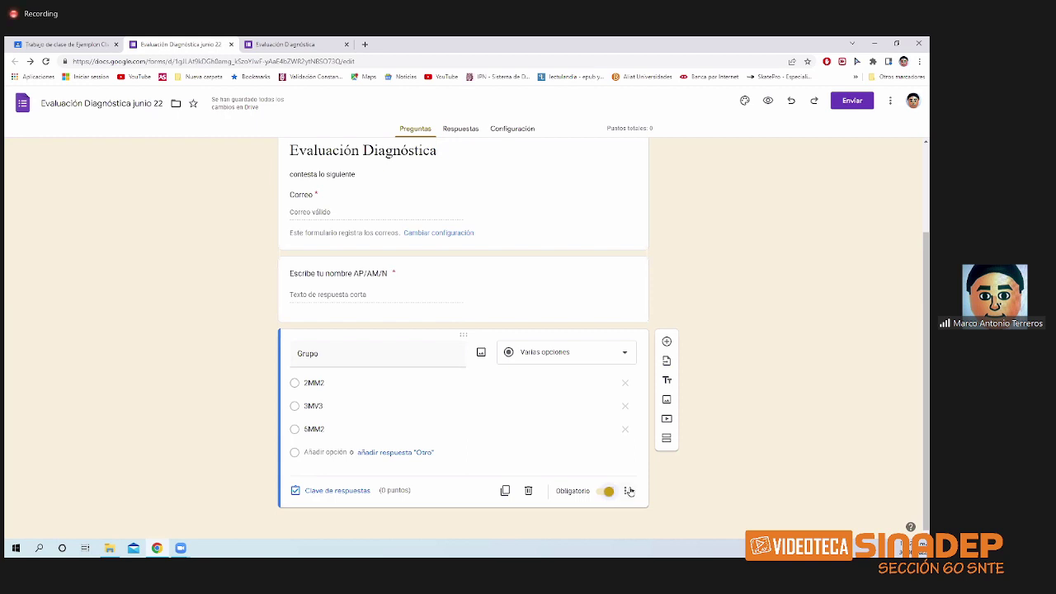
- Add a question 'Boleta del alumno', set to Respuesta corta with Obligatorio on
{"action": "left_click", "coordinate": [667, 343]}
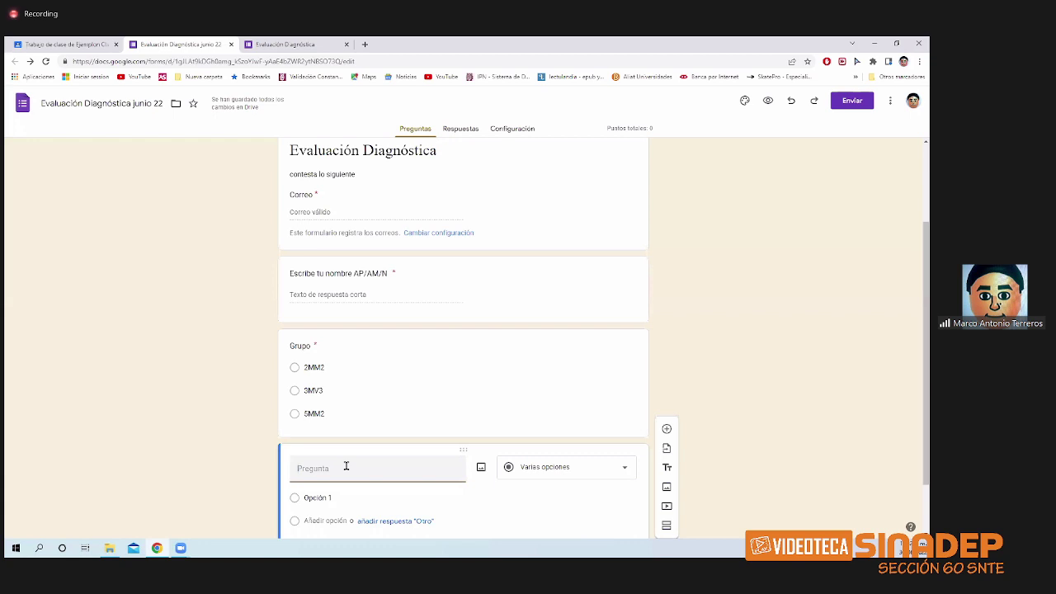
{"action": "type", "text": "Boleta del alumno"}
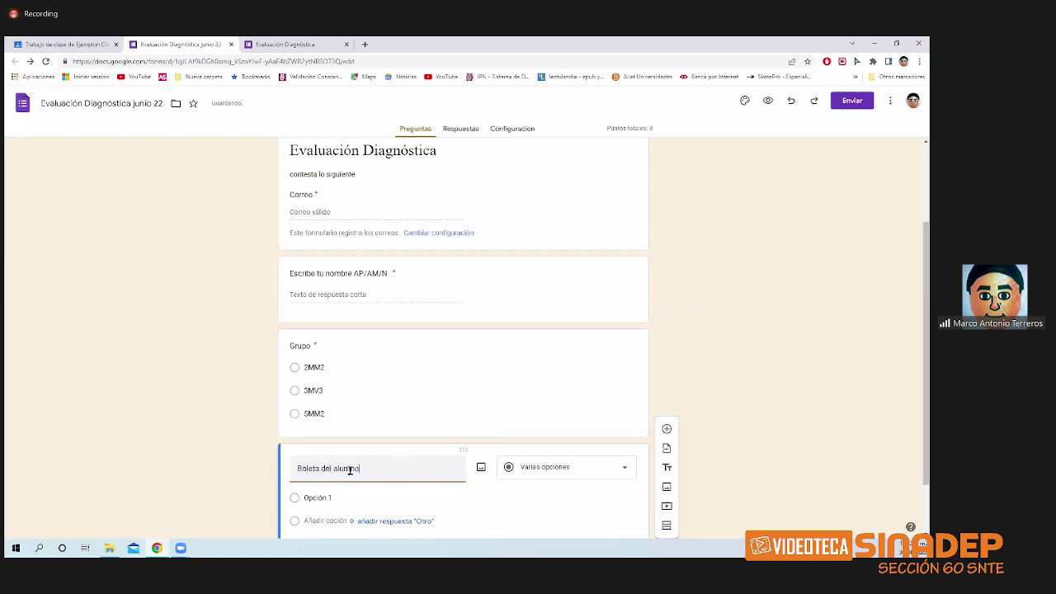
{"action": "left_click", "coordinate": [583, 469]}
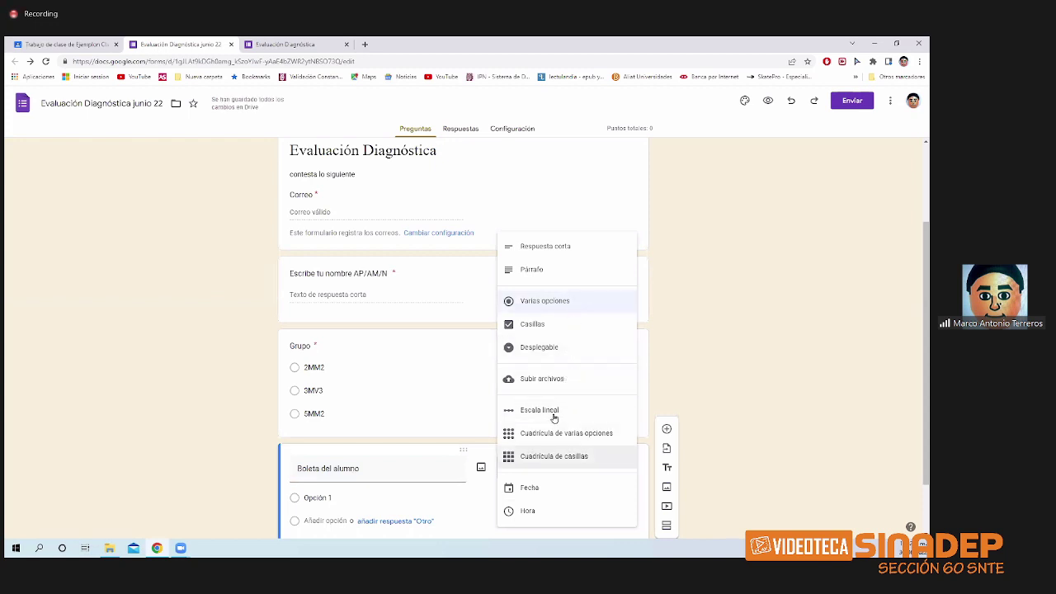
{"action": "left_click", "coordinate": [574, 247]}
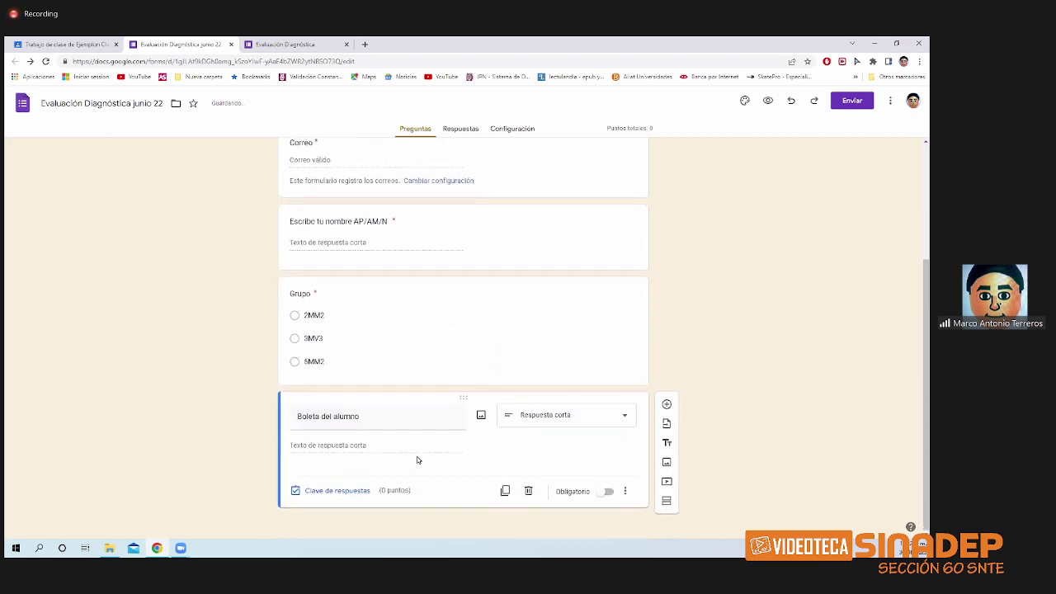
{"action": "left_click", "coordinate": [608, 495]}
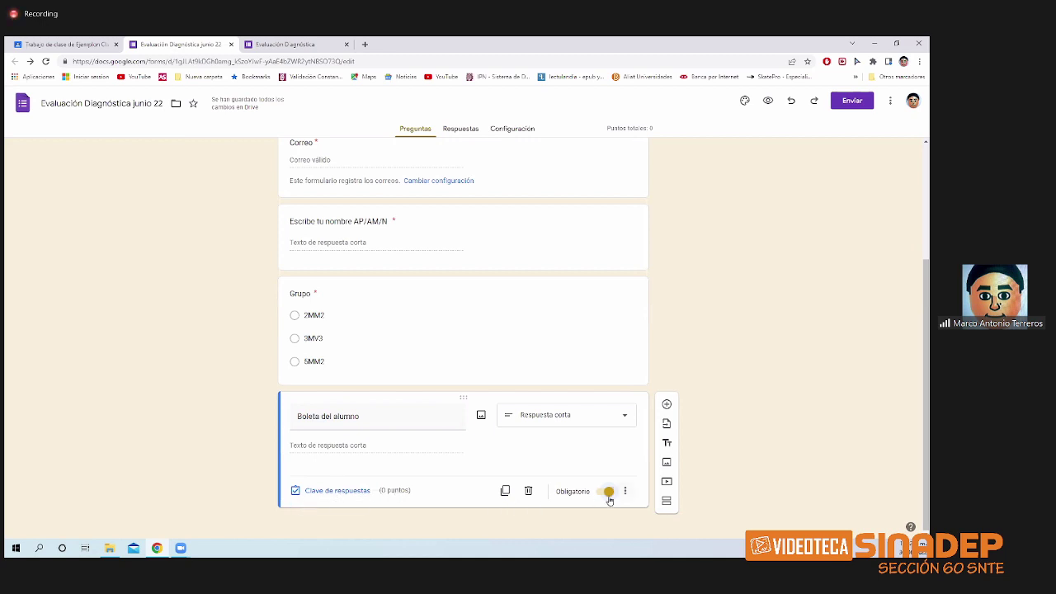
{"action": "left_click", "coordinate": [624, 492]}
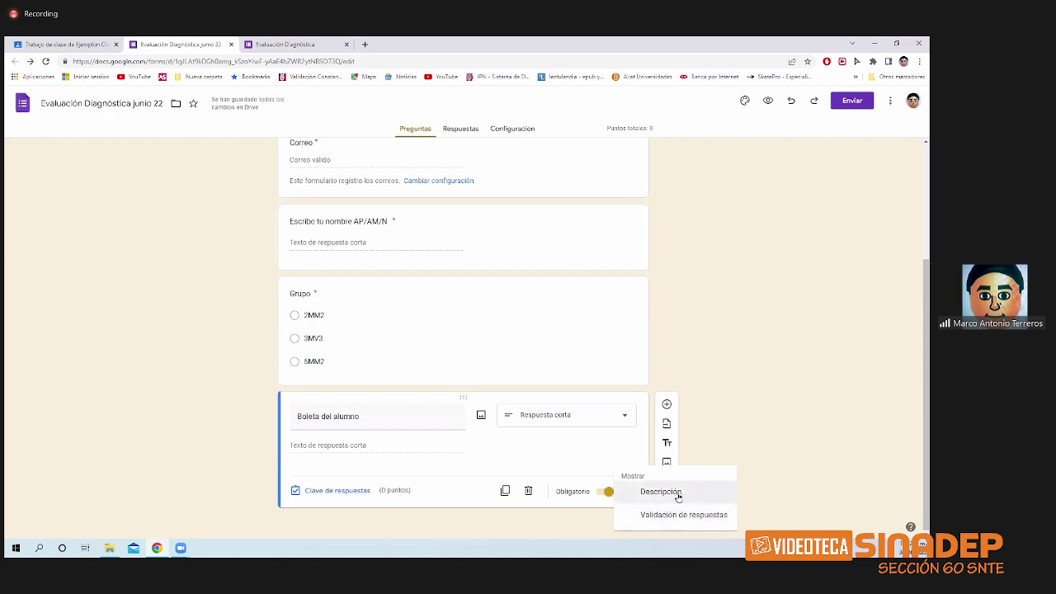
- Describe Boleta del alumno as 'pon tu boleta que esta en tu credencial'
{"action": "left_click", "coordinate": [682, 494]}
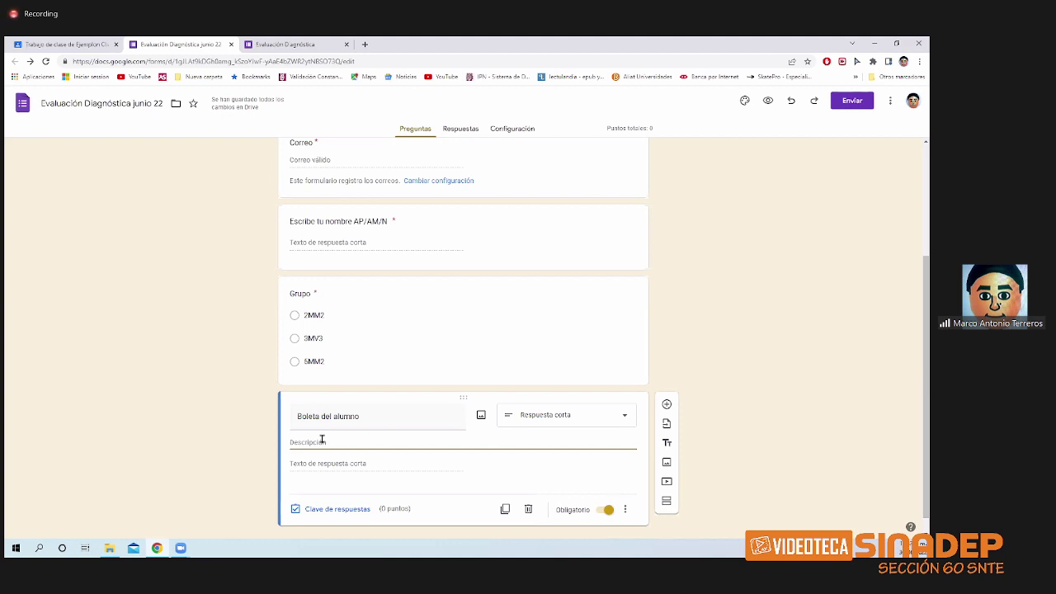
{"action": "type", "text": "pon tu bol"}
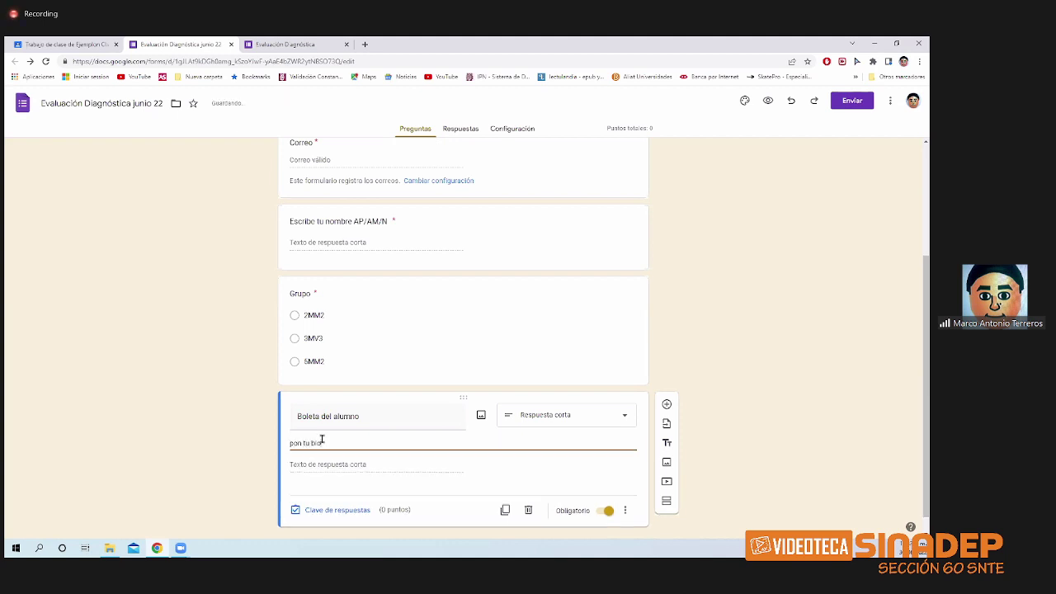
{"action": "type", "text": "eta"}
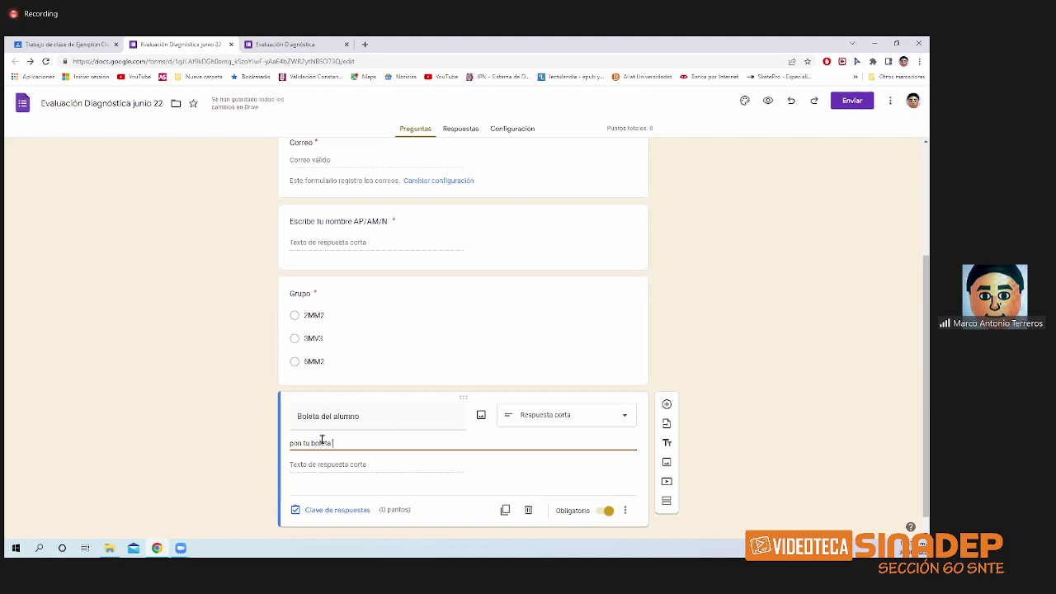
{"action": "type", "text": " que esta en tu credencial"}
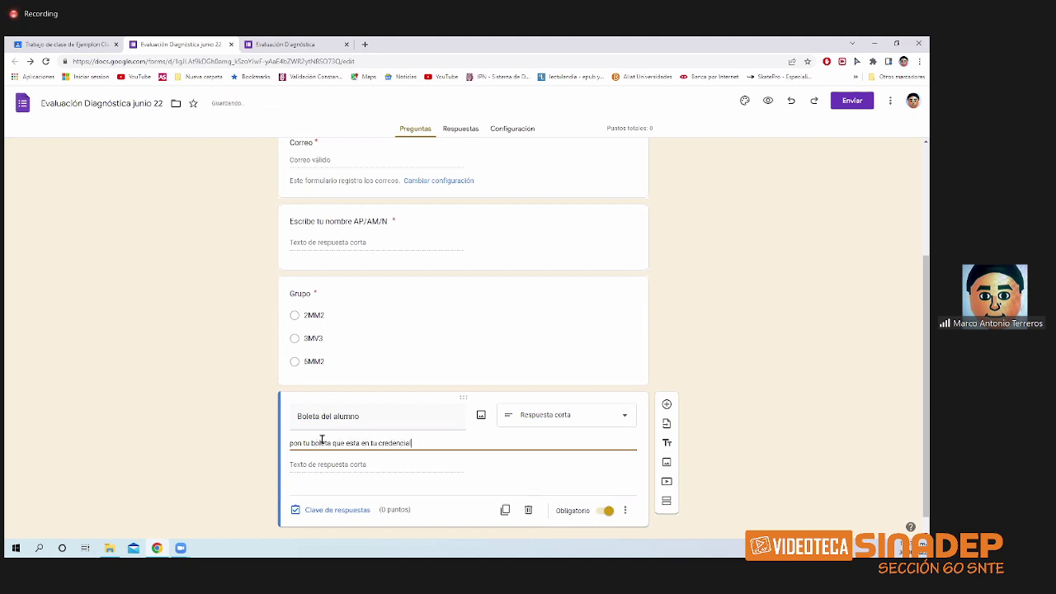
{"action": "left_click", "coordinate": [544, 484]}
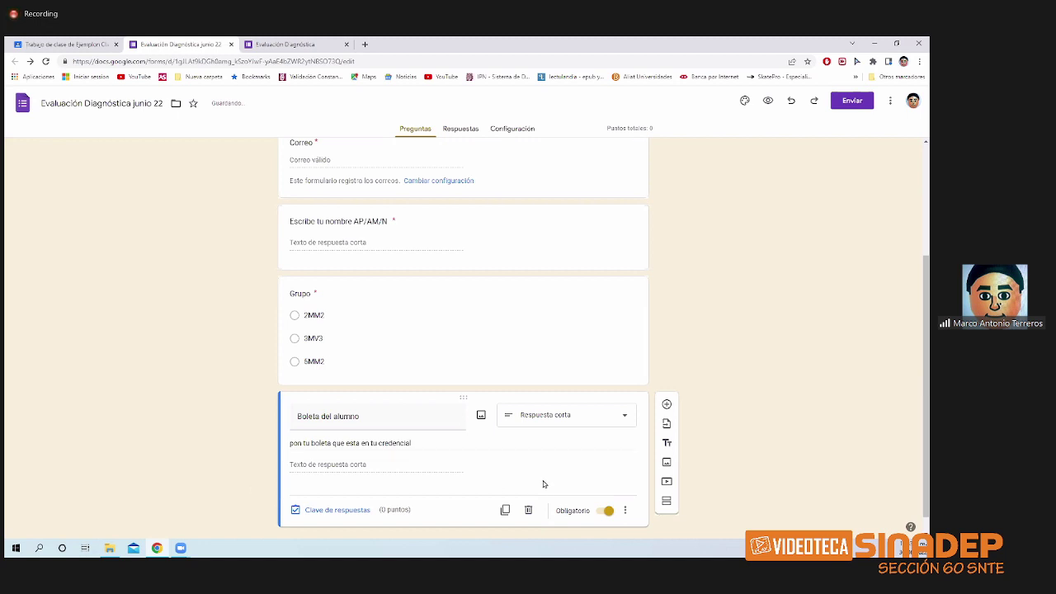
{"action": "left_click", "coordinate": [624, 512]}
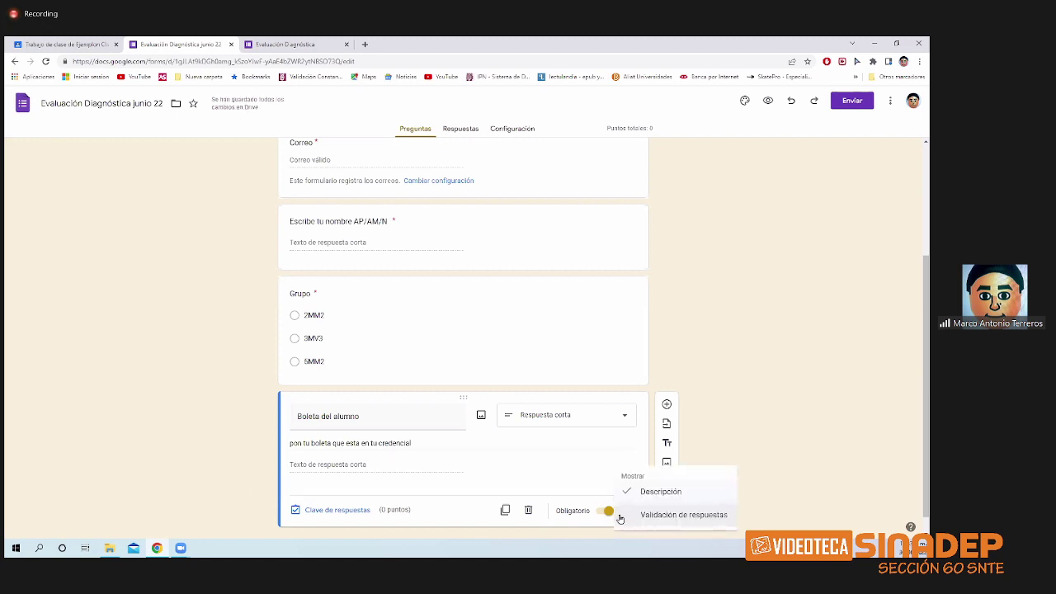
- Validate Boleta as Número > Es número with error 'pon tu boleta numerica', then preview the form
{"action": "left_click", "coordinate": [671, 518]}
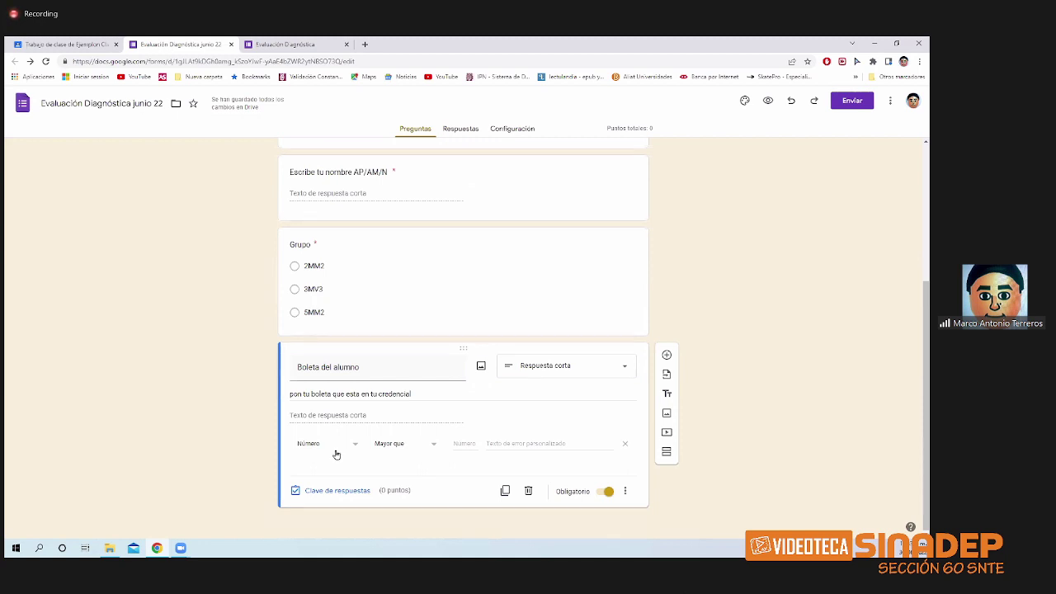
{"action": "left_click", "coordinate": [343, 451]}
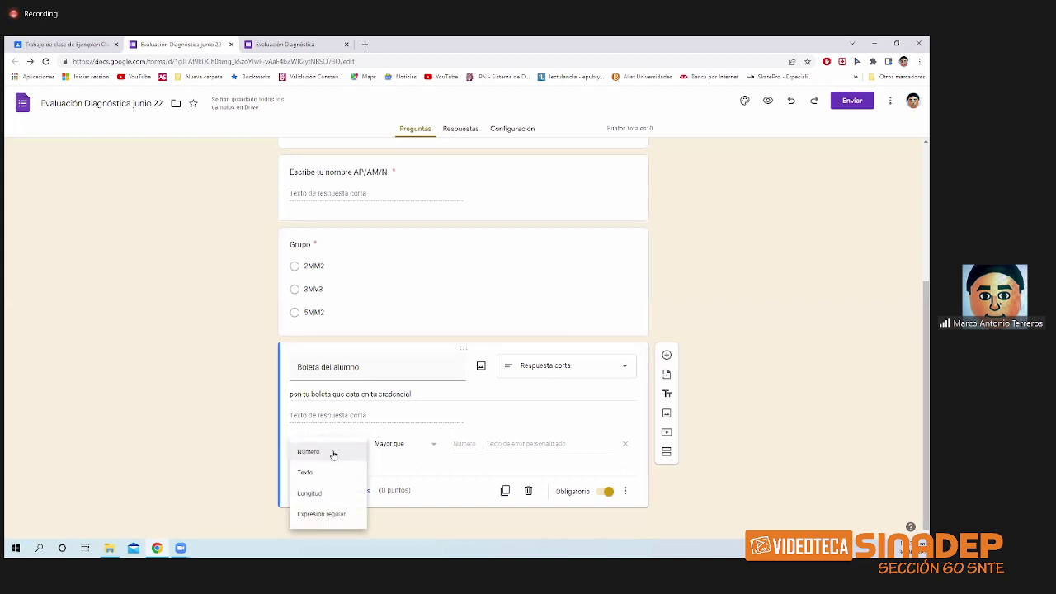
{"action": "left_click", "coordinate": [333, 453]}
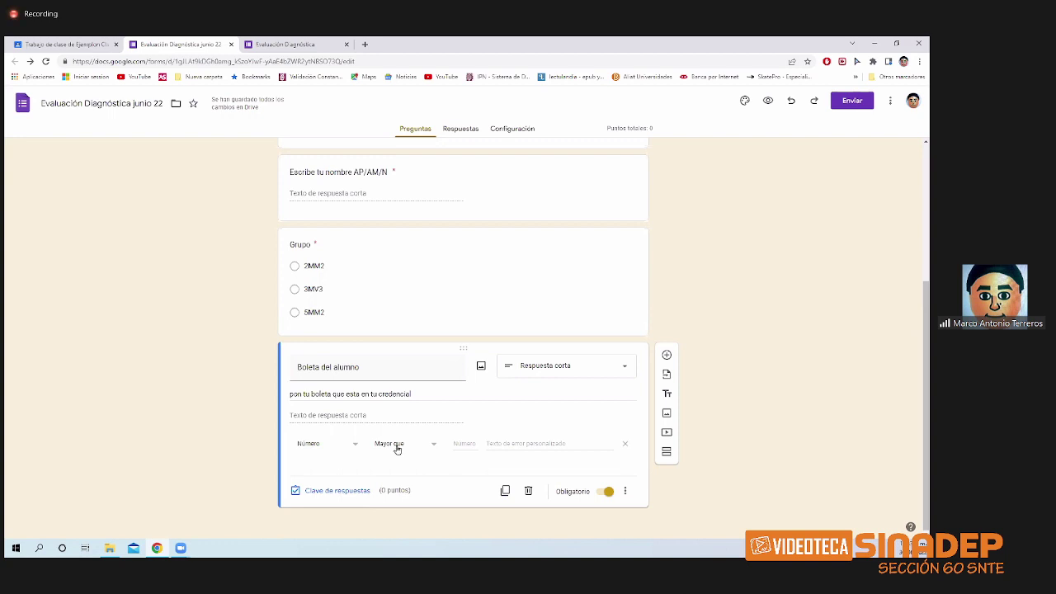
{"action": "left_click", "coordinate": [417, 448]}
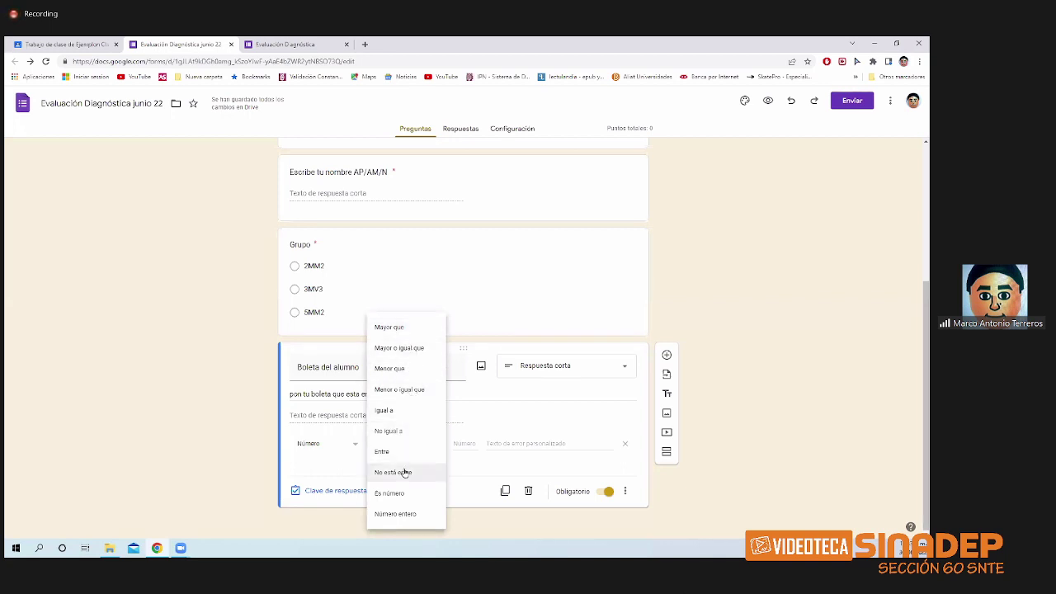
{"action": "left_click", "coordinate": [415, 494]}
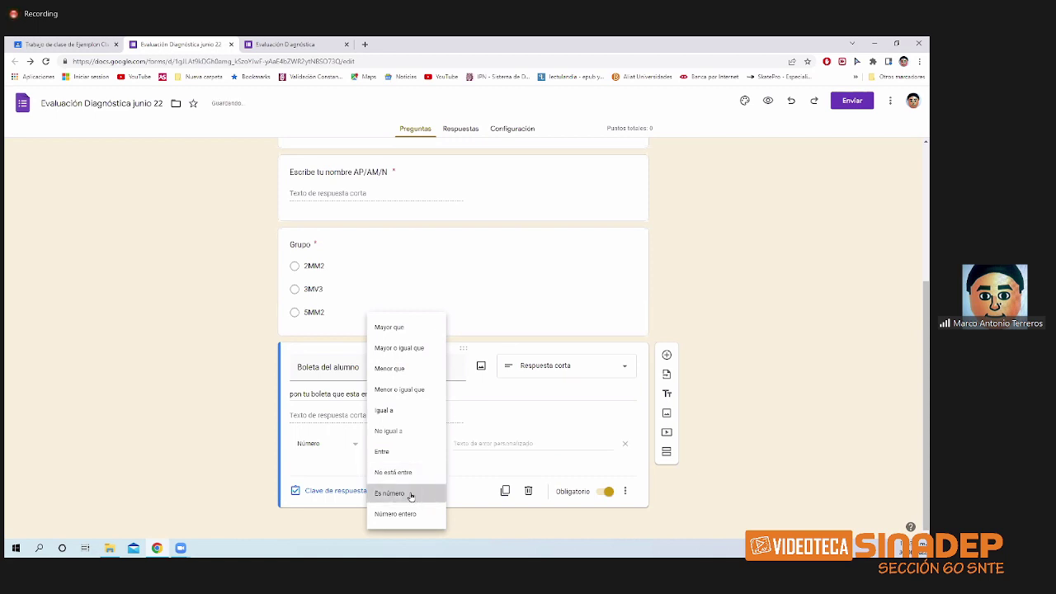
{"action": "left_click", "coordinate": [501, 445]}
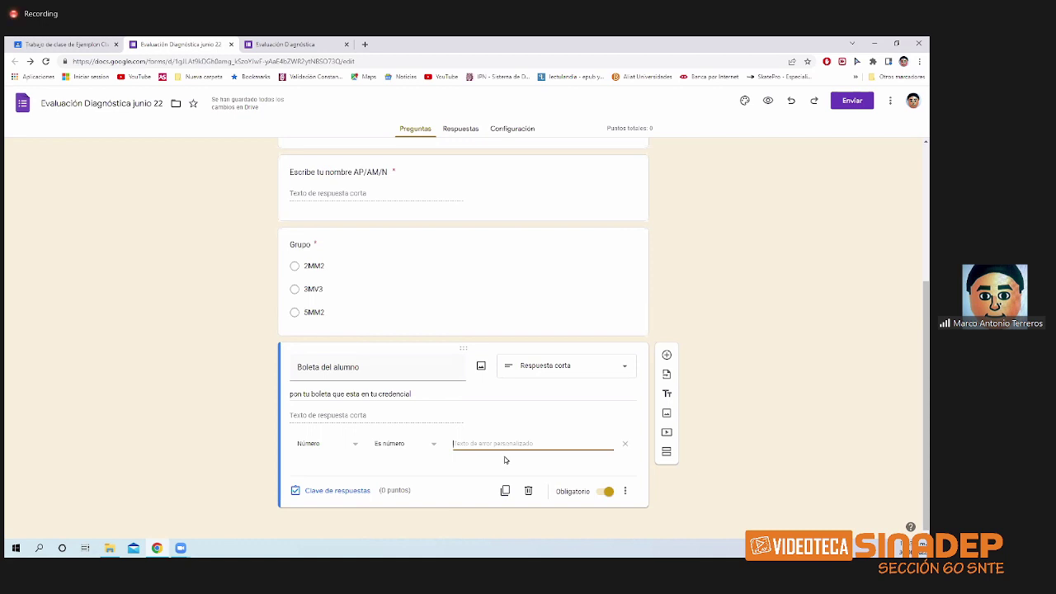
{"action": "type", "text": "pon tu b"}
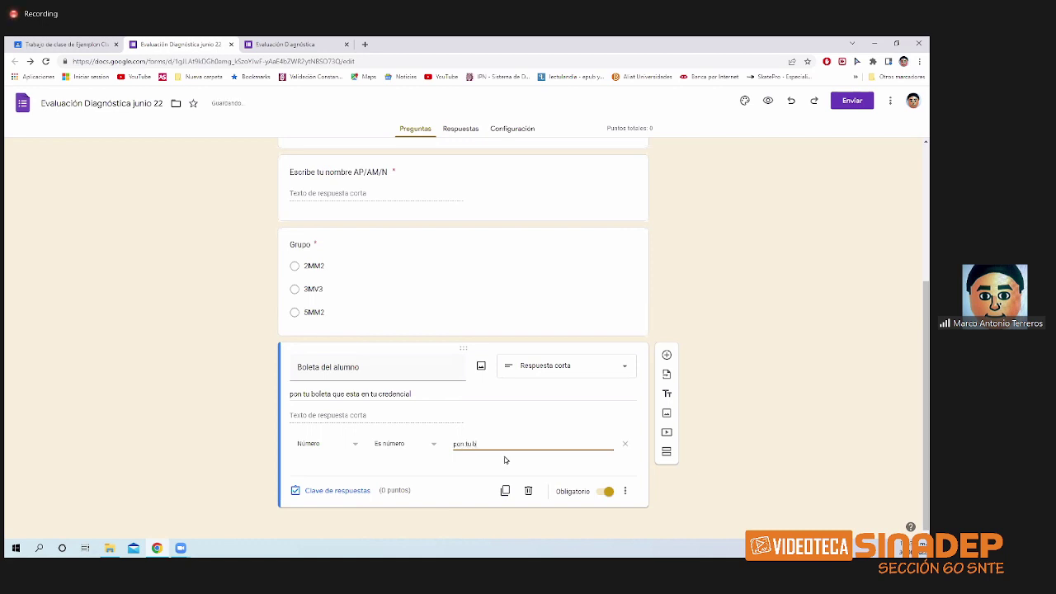
{"action": "type", "text": "oleta numerica"}
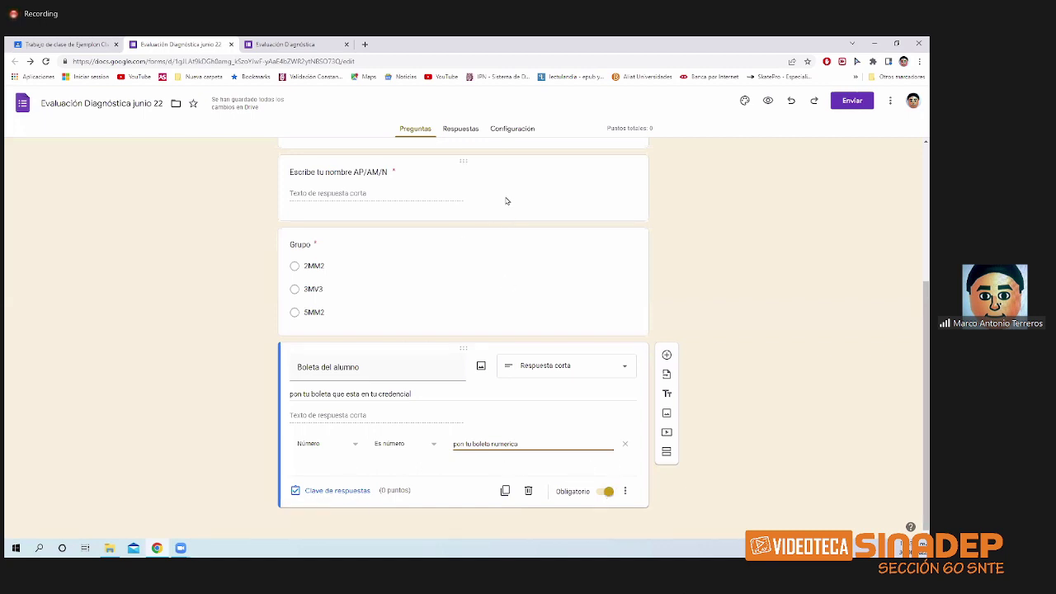
{"action": "left_click", "coordinate": [762, 101]}
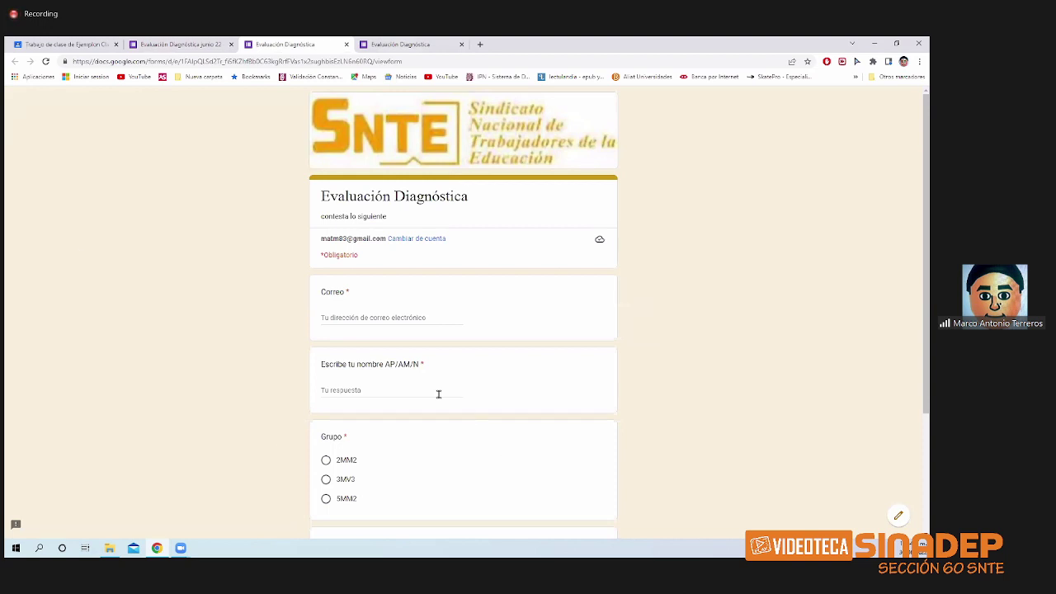
- In the preview, test Boleta with letters, then digits 126354585, and close the preview
{"action": "scroll", "coordinate": [439, 394], "scroll_direction": "down", "scroll_amount": 2}
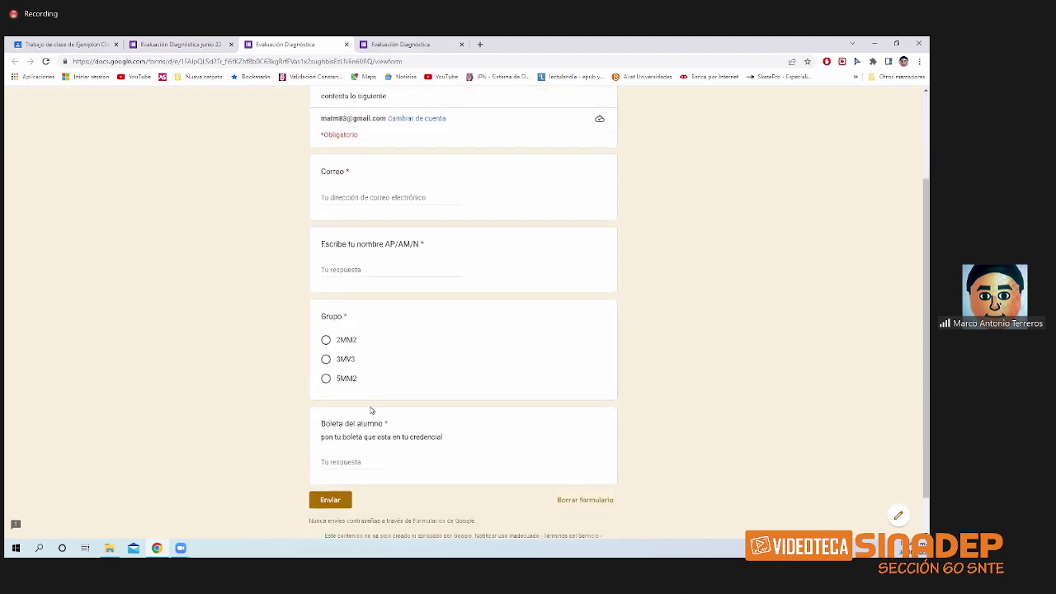
{"action": "scroll", "coordinate": [356, 396], "scroll_direction": "down", "scroll_amount": 1}
{"action": "left_click", "coordinate": [353, 416]}
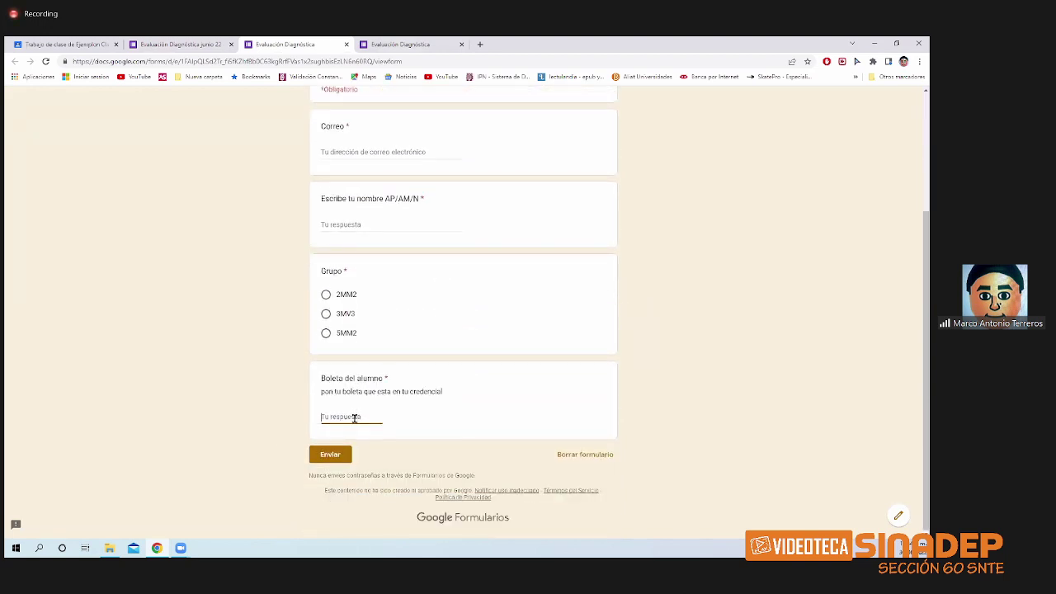
{"action": "type", "text": "dfgdfgdf"}
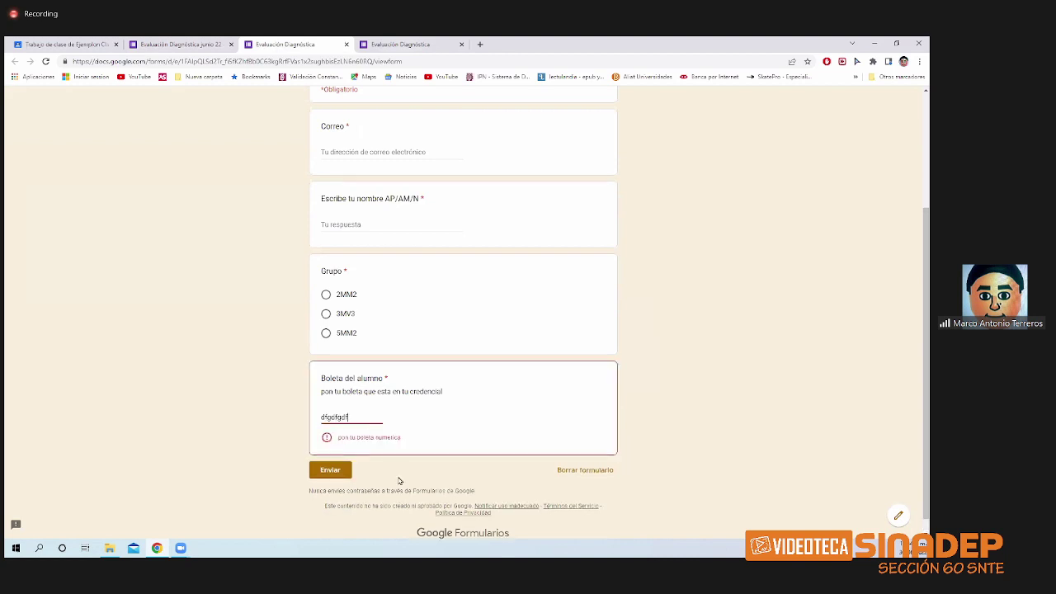
{"action": "type", "text": "g"}
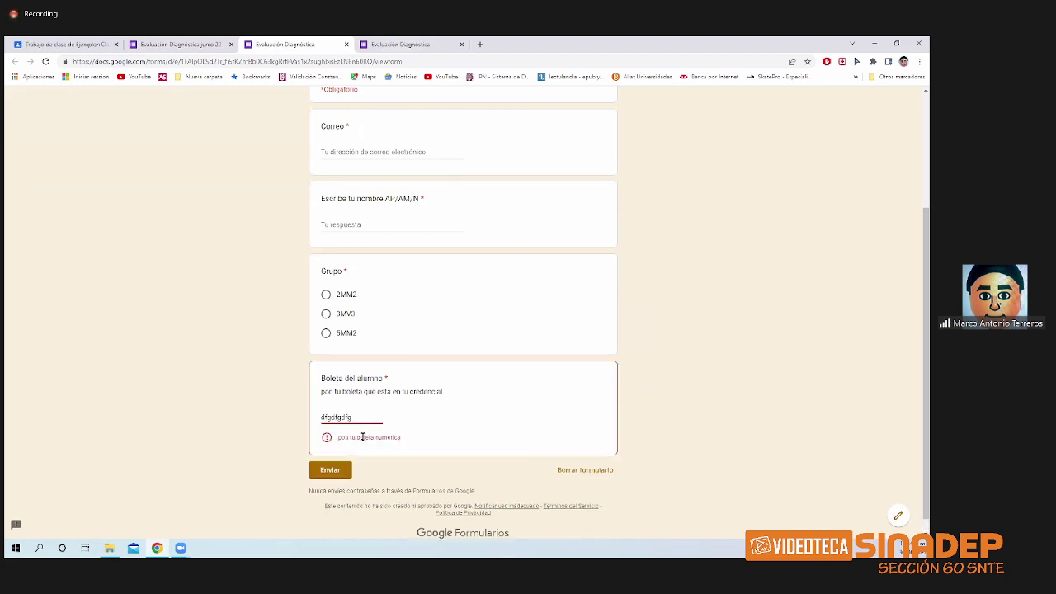
{"action": "left_click_drag", "start_coordinate": [362, 418], "coordinate": [313, 418]}
{"action": "key", "text": "BackSpace"}
{"action": "type", "text": "1263545"}
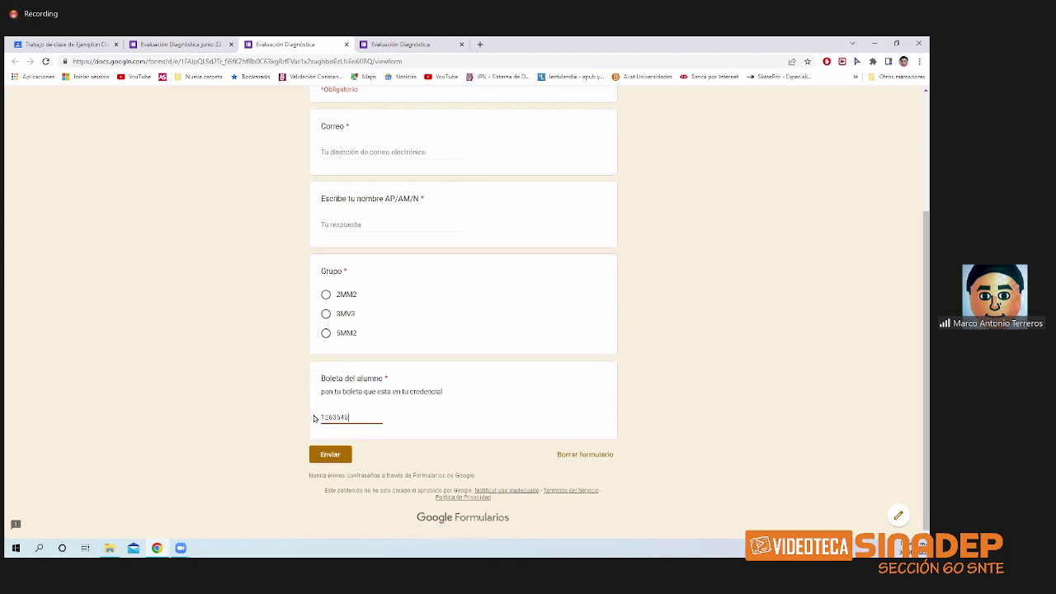
{"action": "type", "text": "85"}
{"action": "left_click", "coordinate": [346, 45]}
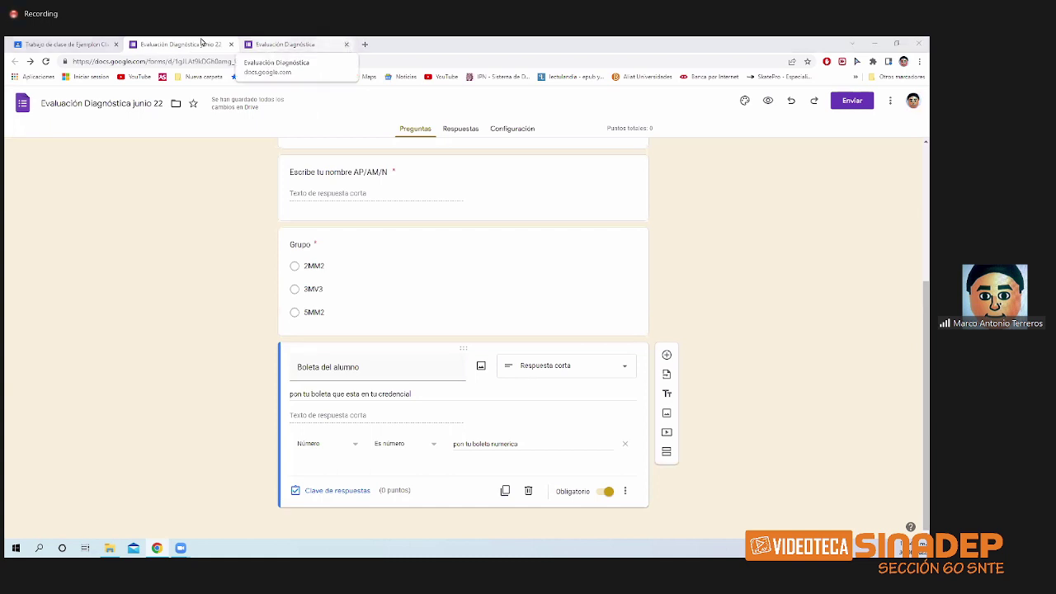
- Add a required Fecha question 'cual es tu fecha de nacimiento' and preview the form
{"action": "left_click", "coordinate": [343, 50]}
{"action": "left_click", "coordinate": [346, 44]}
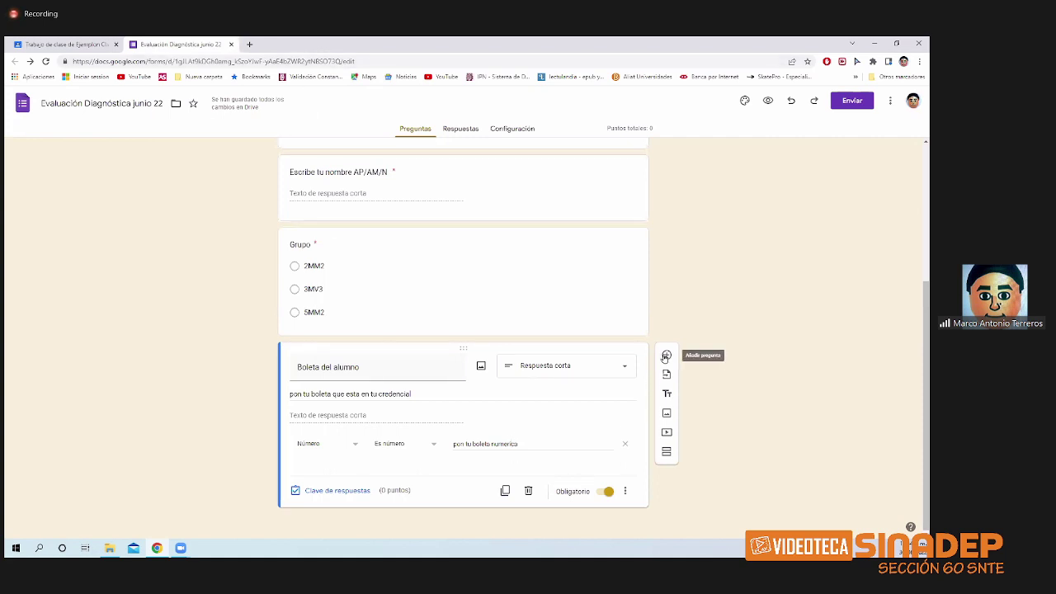
{"action": "left_click", "coordinate": [666, 356]}
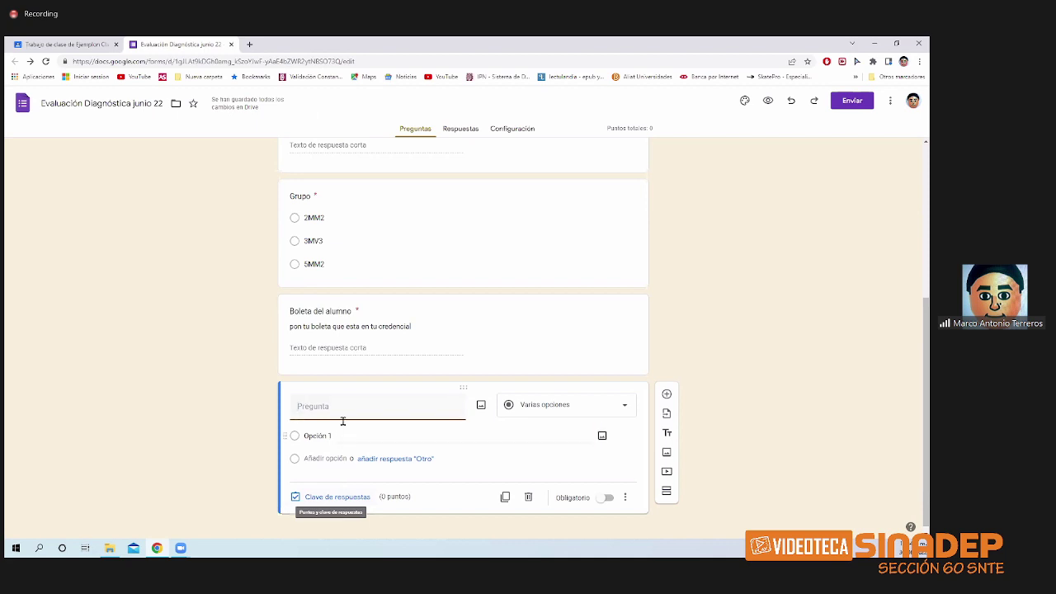
{"action": "type", "text": "cu"}
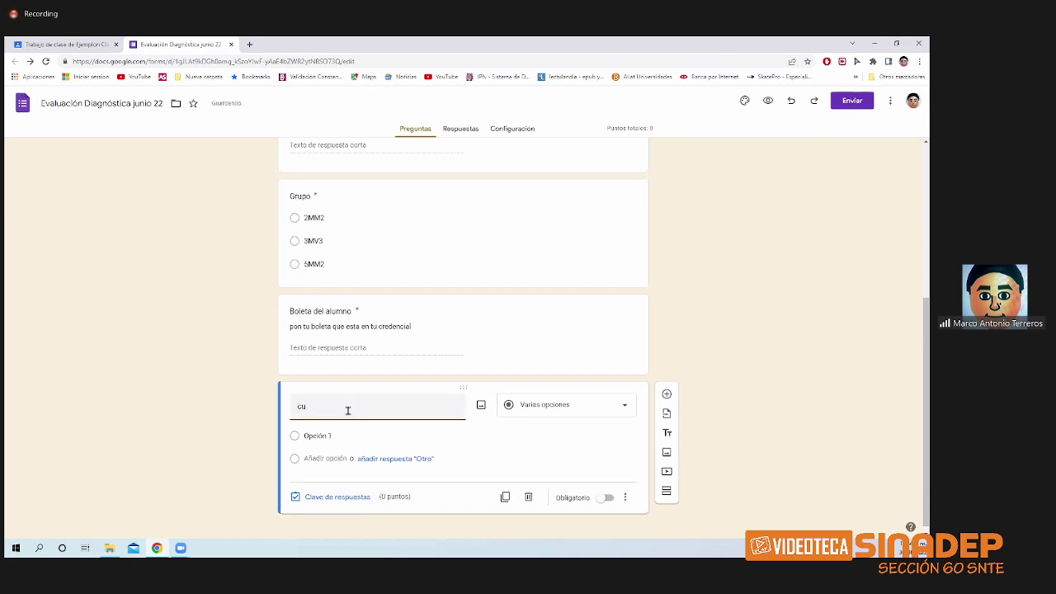
{"action": "type", "text": "al es tu fecha de nac"}
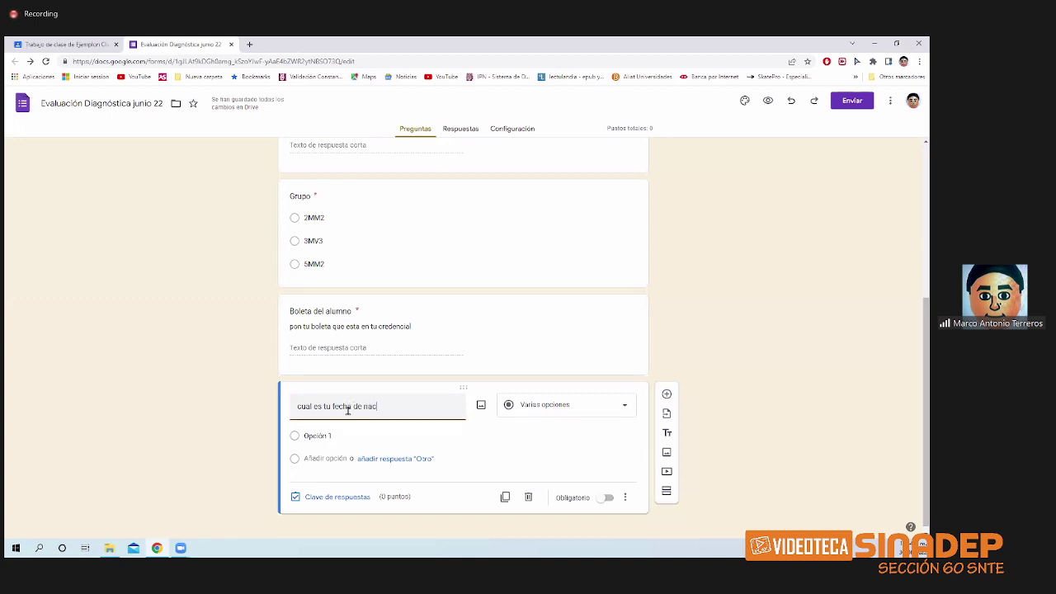
{"action": "type", "text": "imiento"}
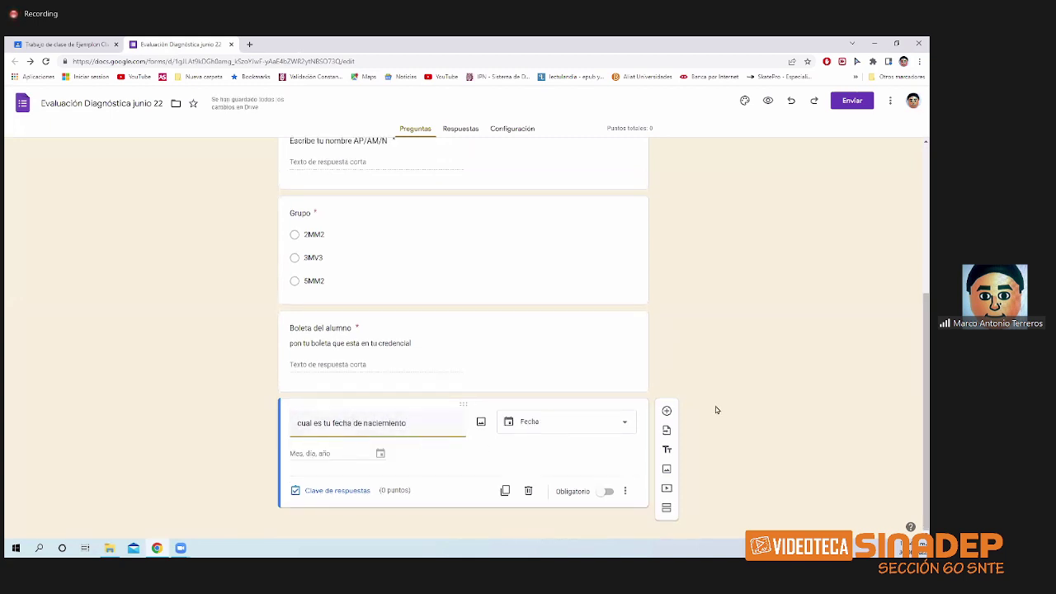
{"action": "left_click", "coordinate": [606, 427]}
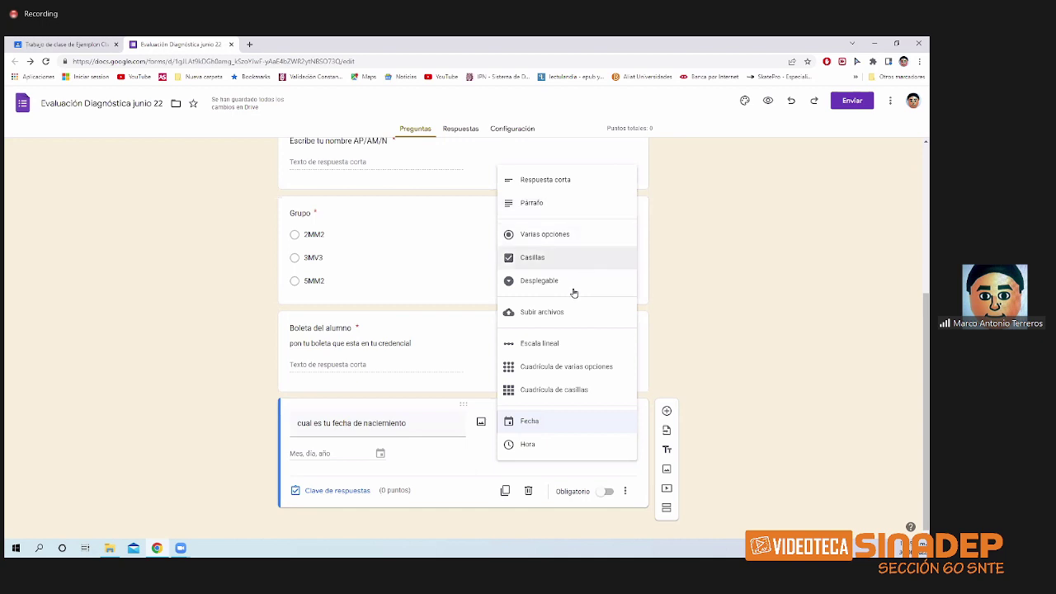
{"action": "left_click", "coordinate": [557, 426]}
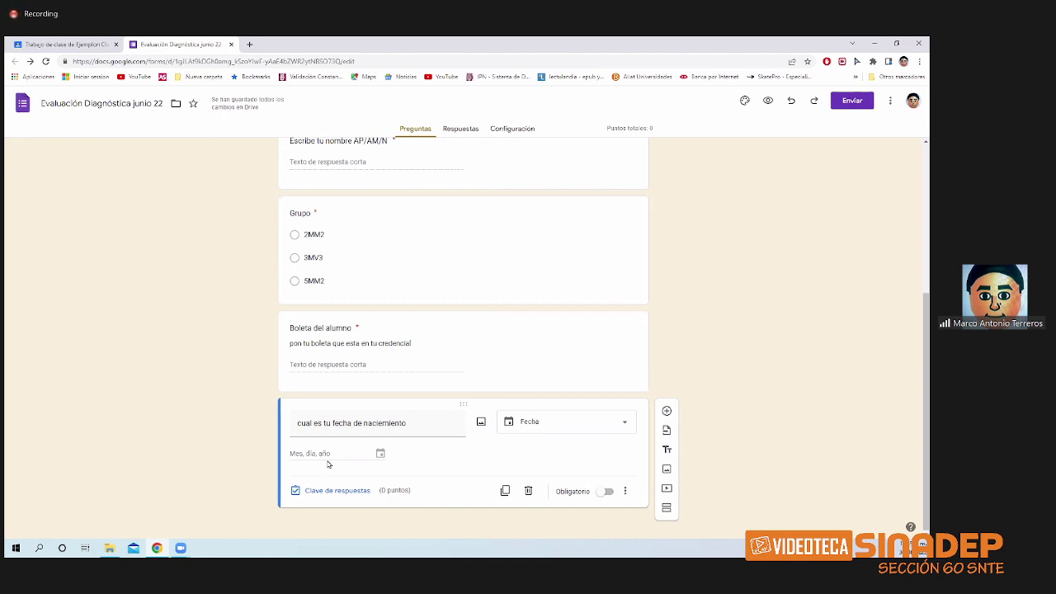
{"action": "left_click", "coordinate": [573, 492]}
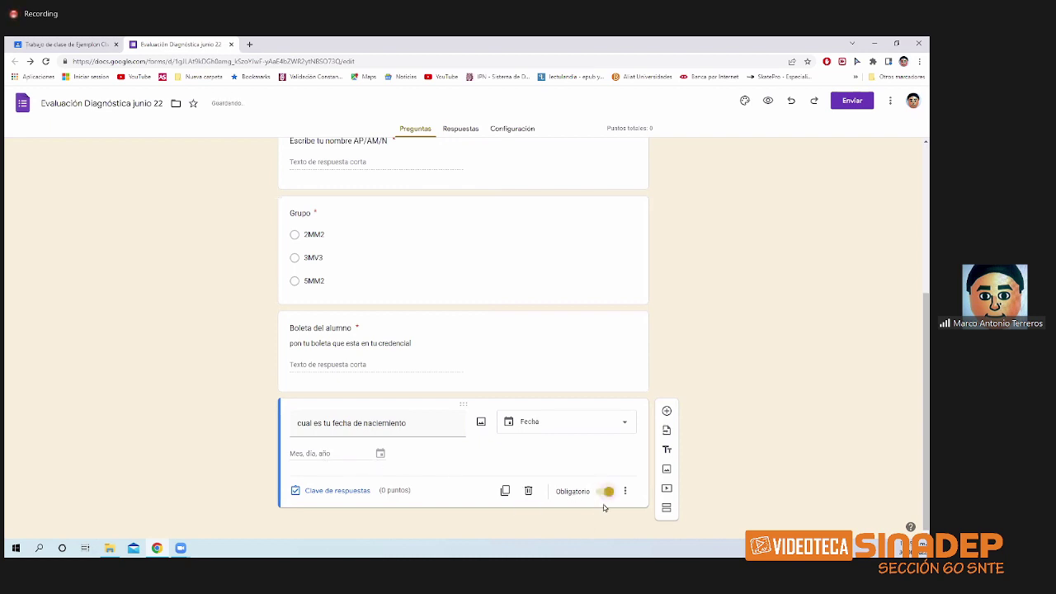
{"action": "left_click", "coordinate": [767, 100]}
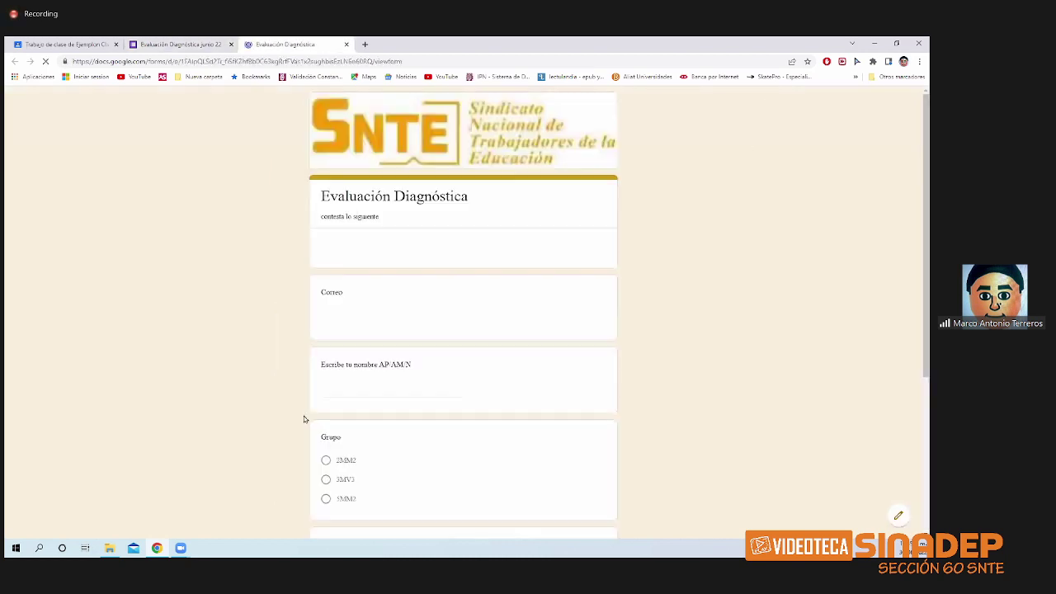
- In the preview, dismiss the birth-date calendar unanswered to show the required error, then close the preview
{"action": "scroll", "coordinate": [346, 419], "scroll_direction": "down", "scroll_amount": 5}
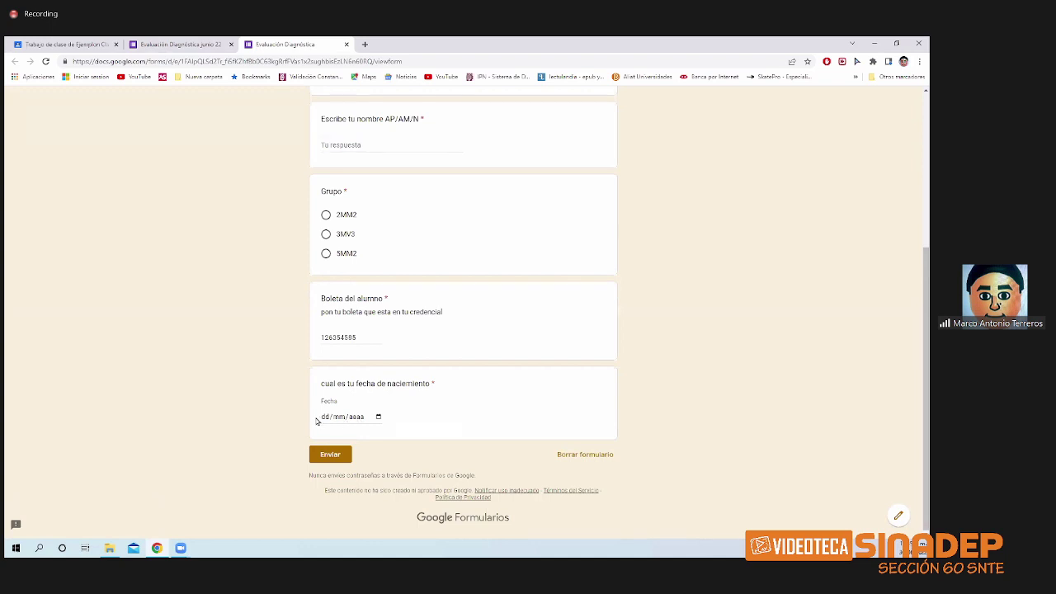
{"action": "left_click", "coordinate": [378, 417]}
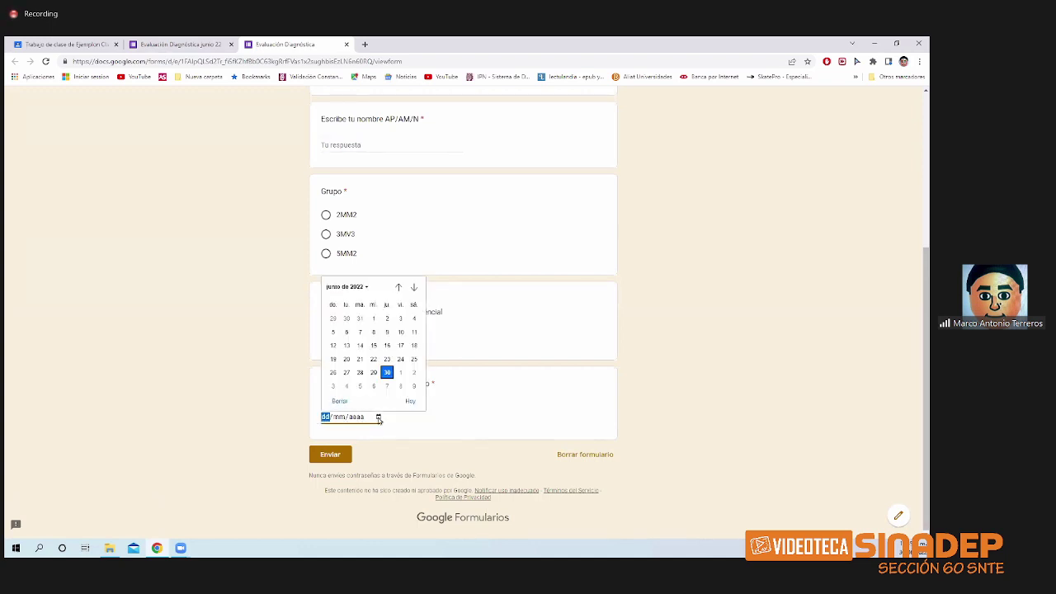
{"action": "left_click", "coordinate": [347, 287]}
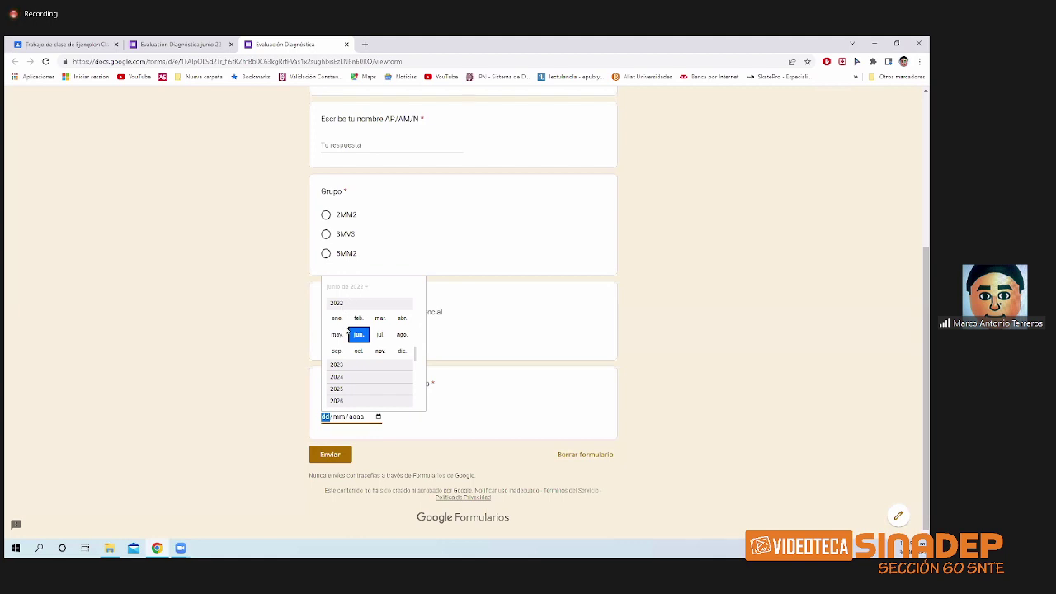
{"action": "left_click", "coordinate": [531, 418]}
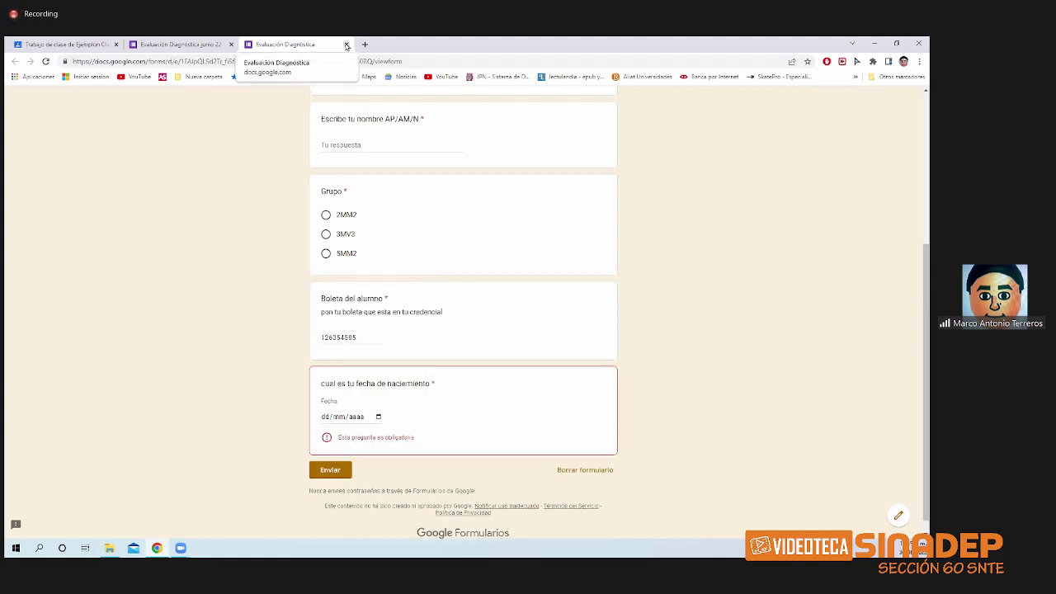
{"action": "key", "text": "ctrl+w"}
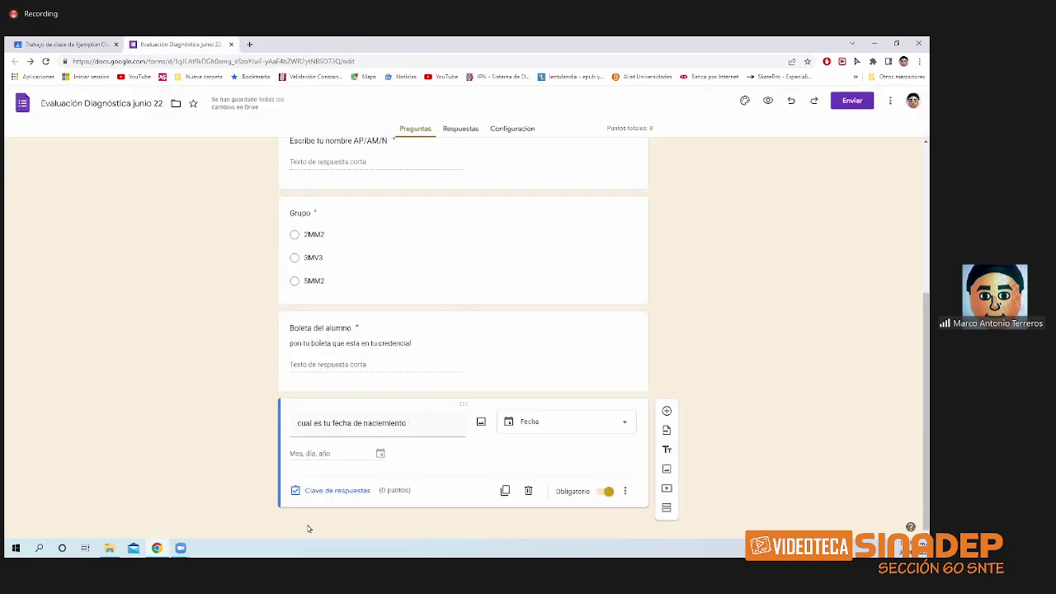
{"action": "left_click", "coordinate": [666, 411]}
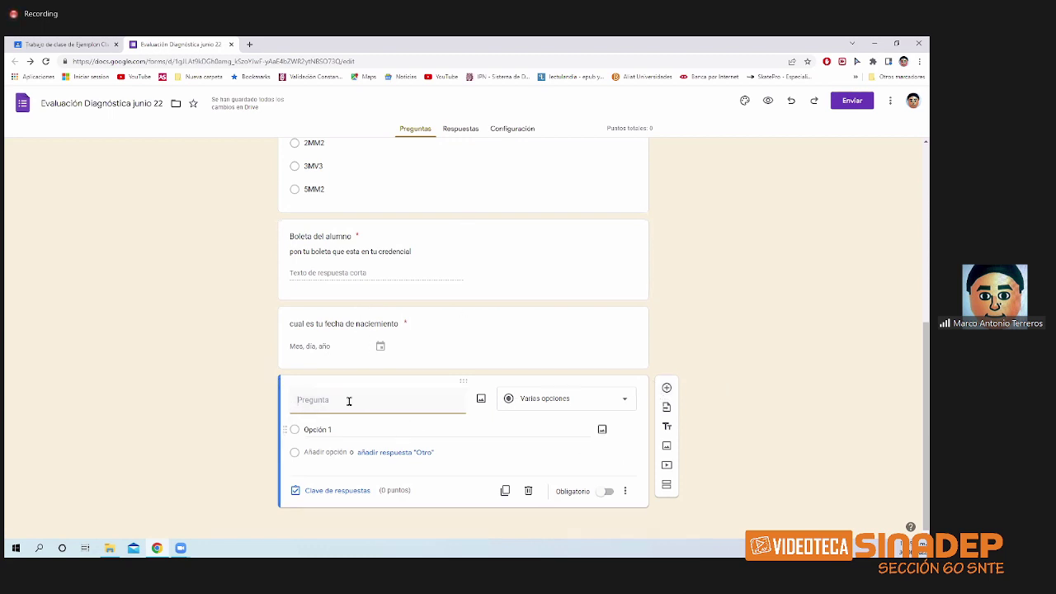
{"action": "left_click", "coordinate": [527, 494]}
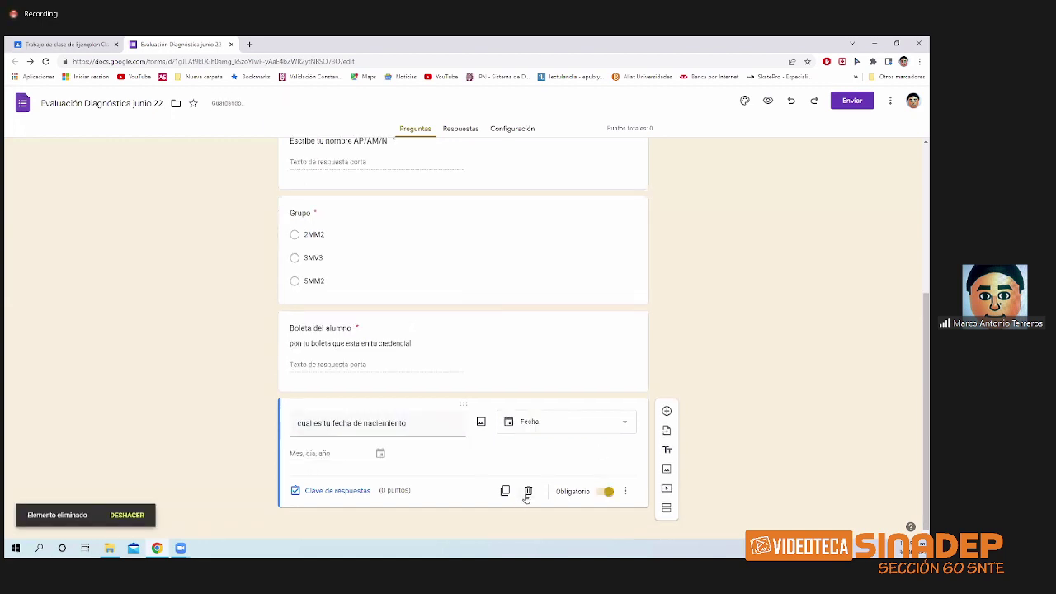
{"action": "scroll", "coordinate": [529, 455], "scroll_direction": "up", "scroll_amount": 3}
{"action": "scroll", "coordinate": [426, 417], "scroll_direction": "down", "scroll_amount": 1}
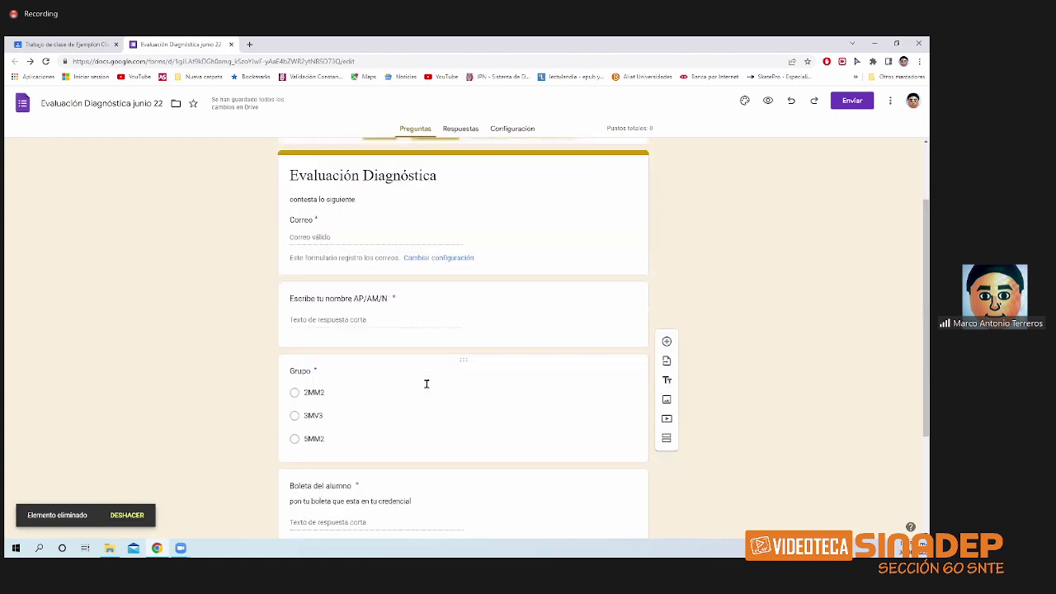
{"action": "scroll", "coordinate": [424, 264], "scroll_direction": "down", "scroll_amount": 2}
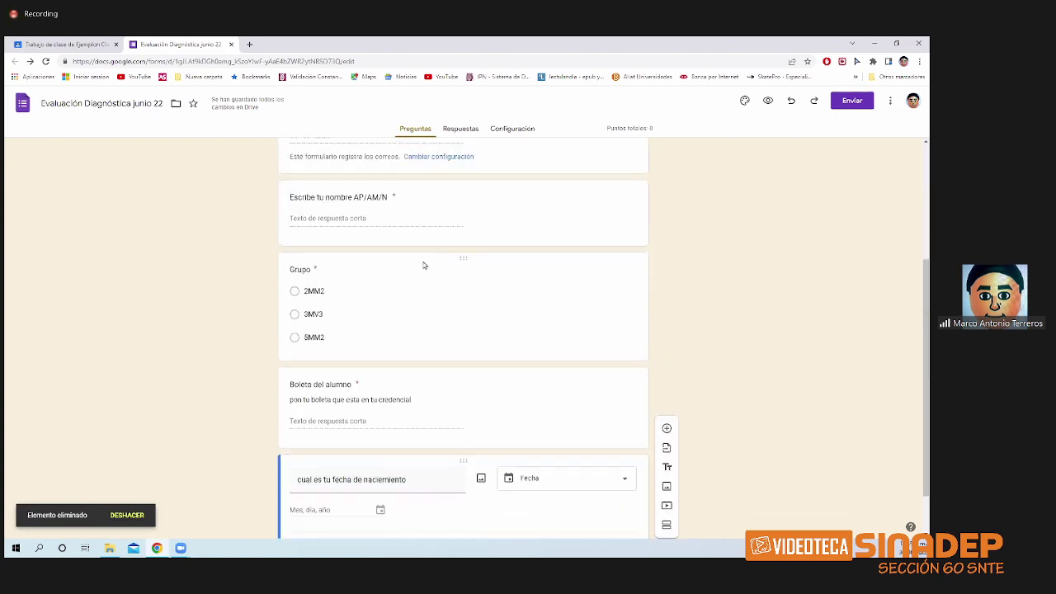
{"action": "scroll", "coordinate": [424, 265], "scroll_direction": "down", "scroll_amount": 1}
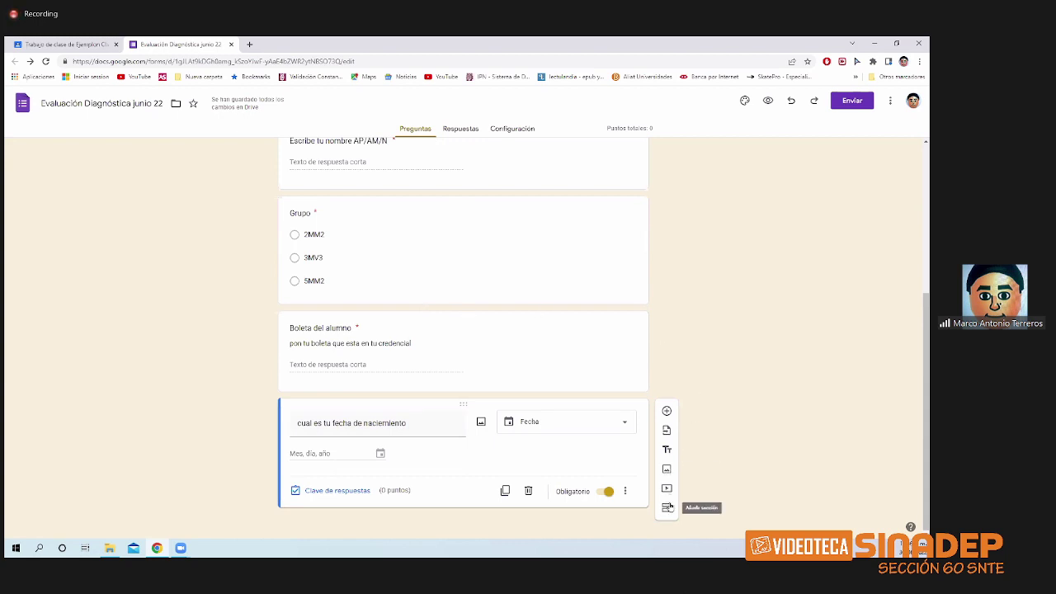
{"action": "scroll", "coordinate": [413, 399], "scroll_direction": "up", "scroll_amount": 3}
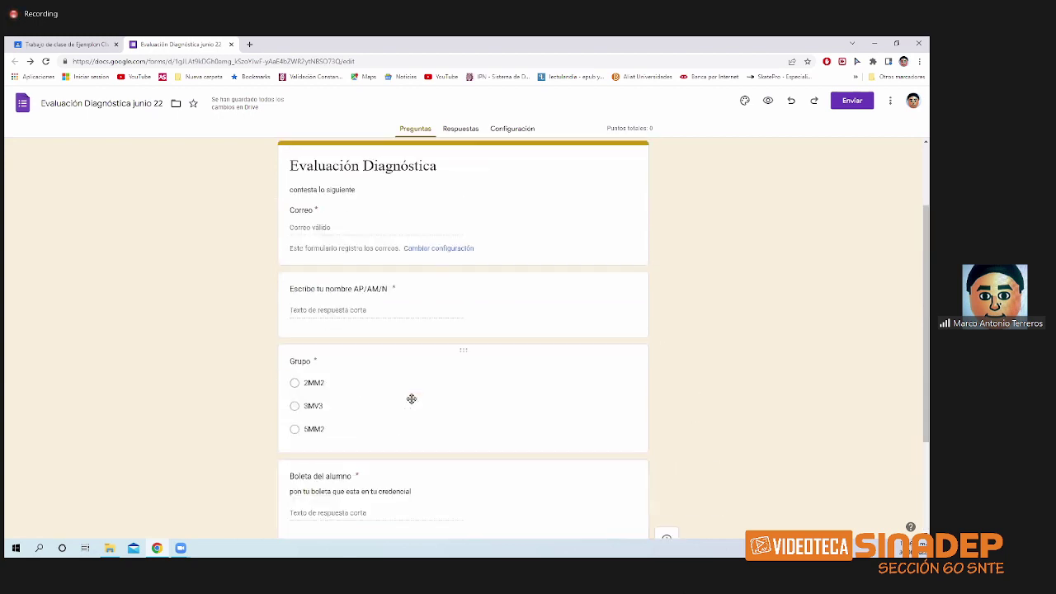
{"action": "scroll", "coordinate": [389, 399], "scroll_direction": "down", "scroll_amount": 3}
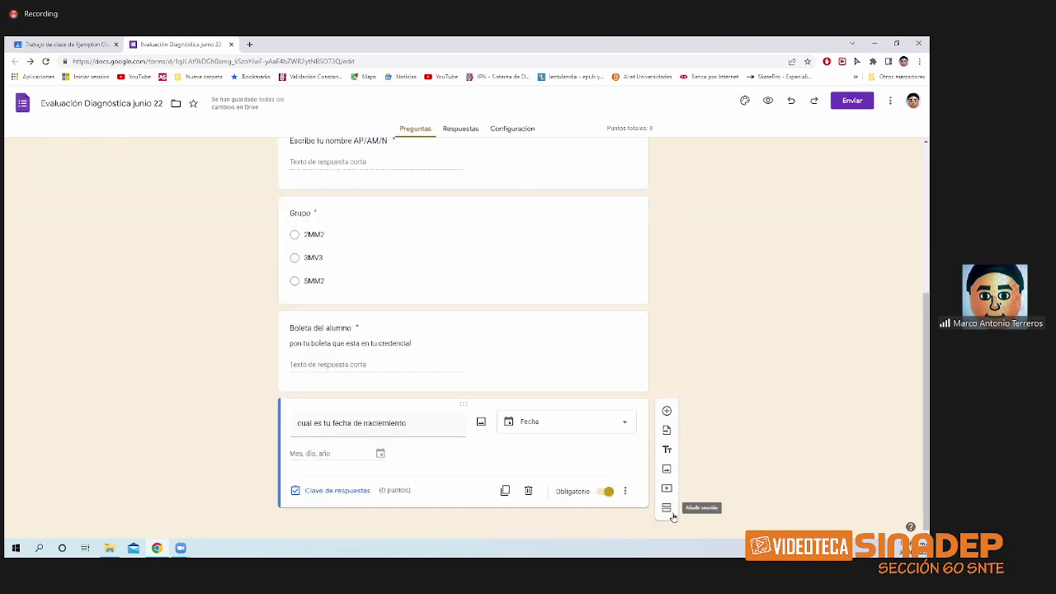
- Add a new section and title it 'Evaluación'
{"action": "left_click", "coordinate": [667, 508]}
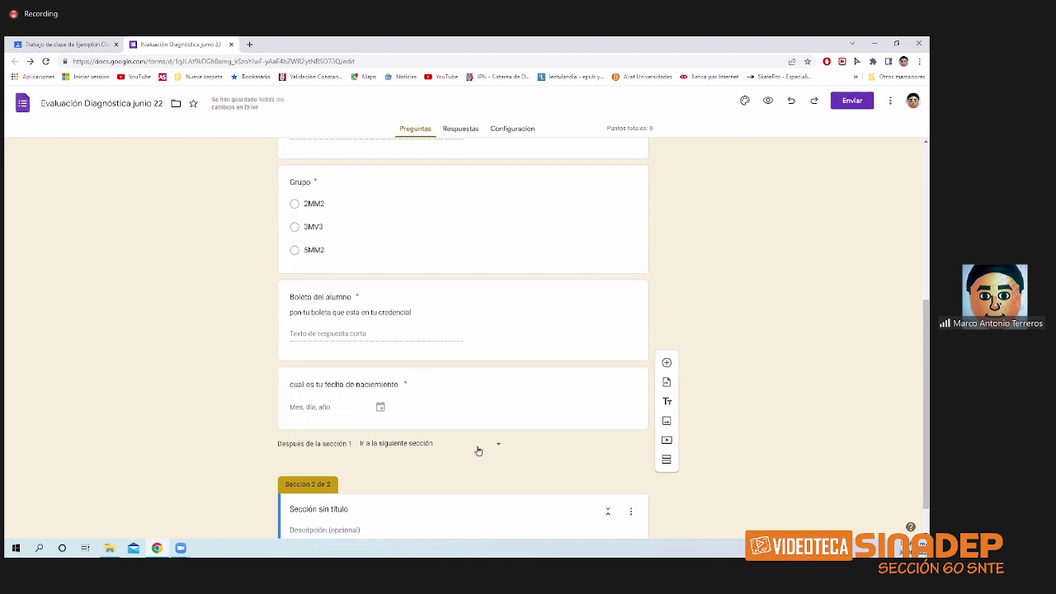
{"action": "scroll", "coordinate": [460, 481], "scroll_direction": "down", "scroll_amount": 1}
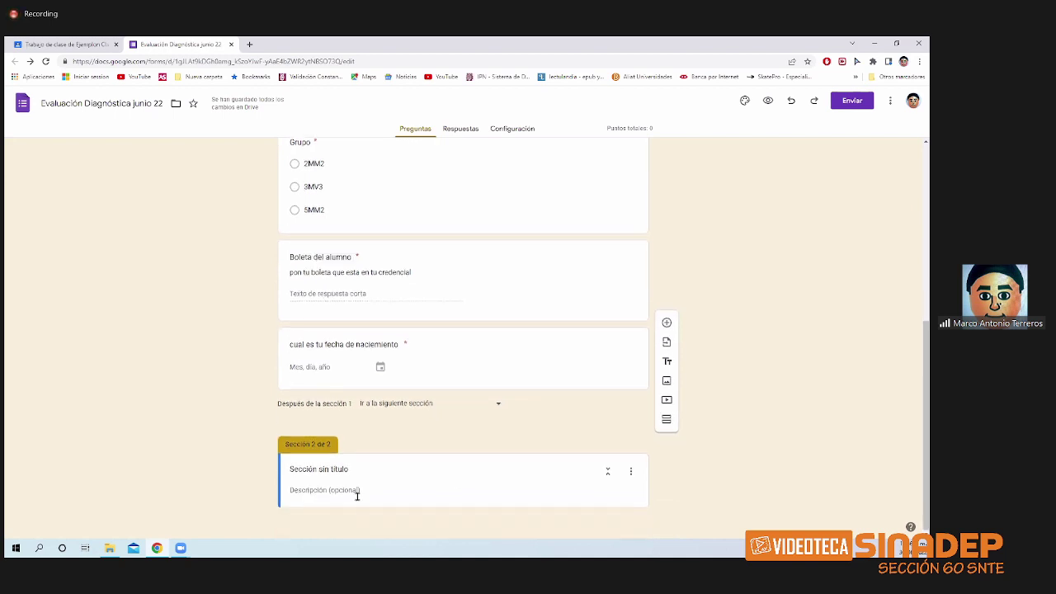
{"action": "left_click", "coordinate": [366, 470]}
{"action": "left_click_drag", "start_coordinate": [366, 470], "coordinate": [287, 476]}
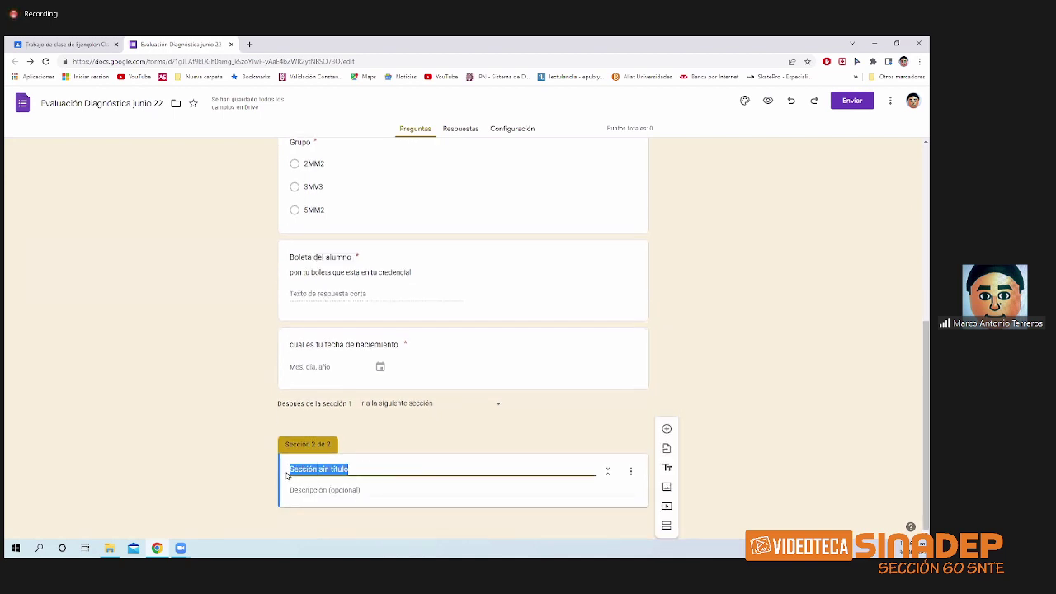
{"action": "type", "text": "Evalua"}
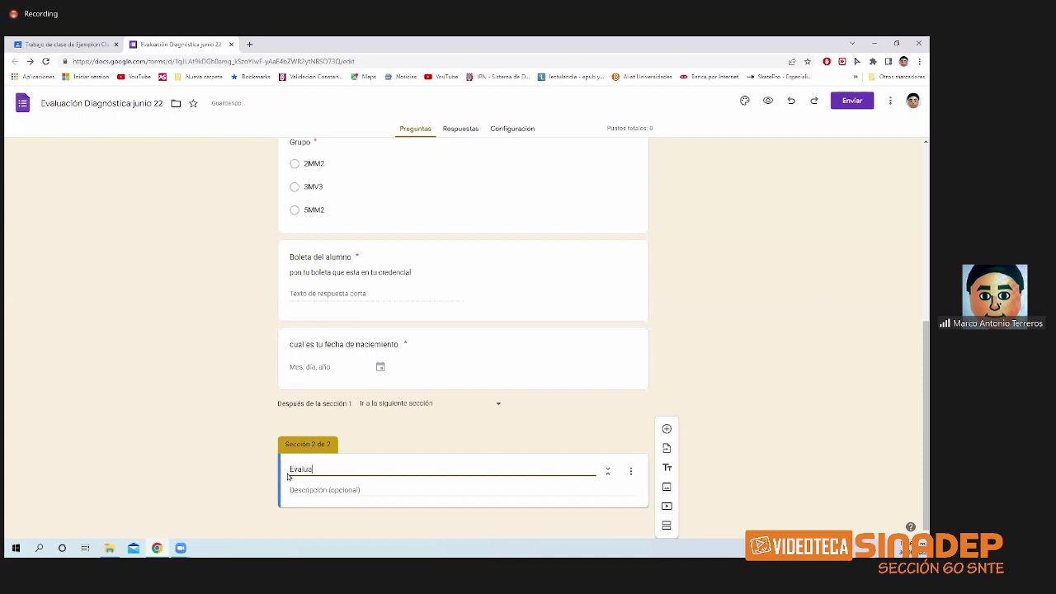
{"action": "type", "text": "cion"}
- Give the section the description 'resuelve lo siguiente' and add a blank question to it
{"action": "left_click", "coordinate": [306, 485]}
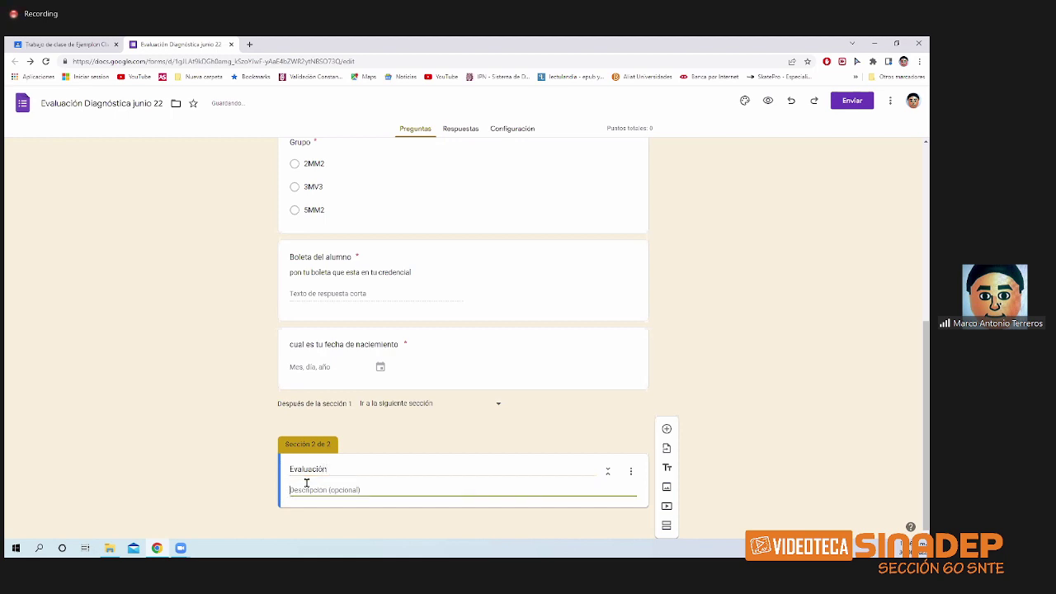
{"action": "type", "text": "resuelvel"}
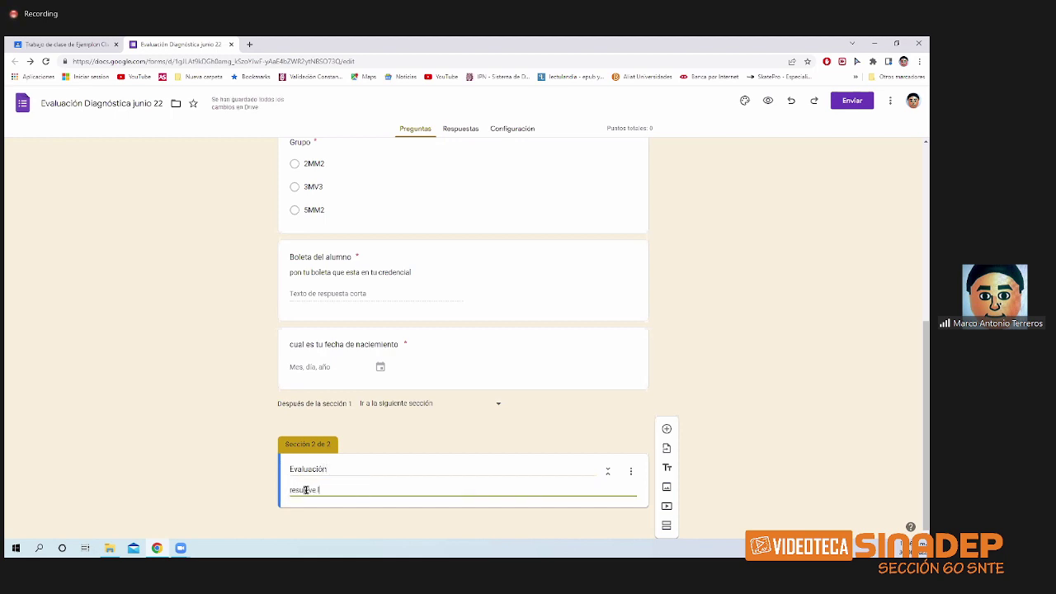
{"action": "type", "text": "tve lo siguiente"}
{"action": "left_click", "coordinate": [666, 429]}
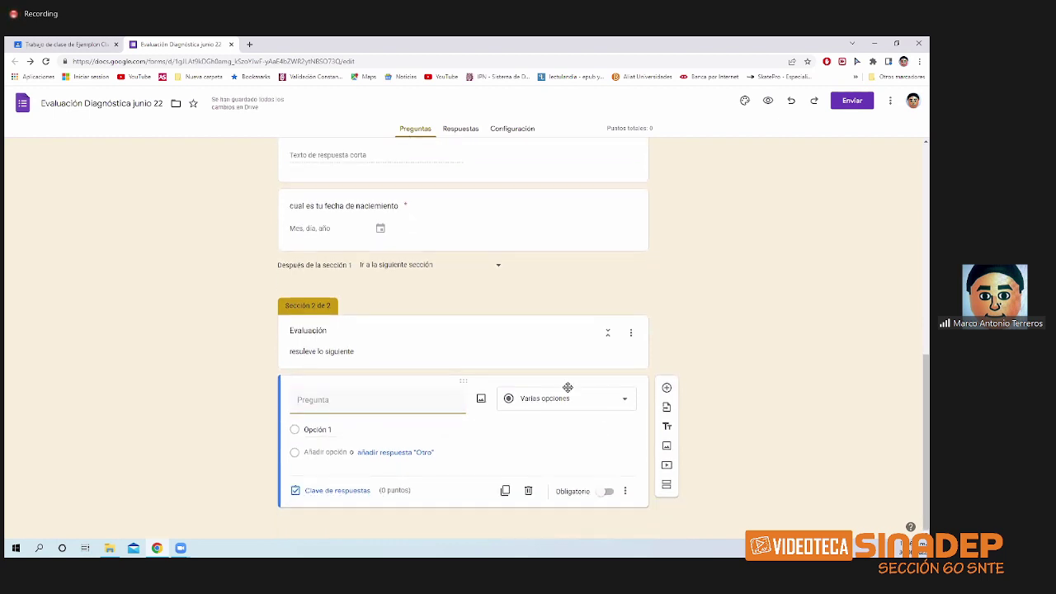
{"action": "left_click", "coordinate": [630, 344]}
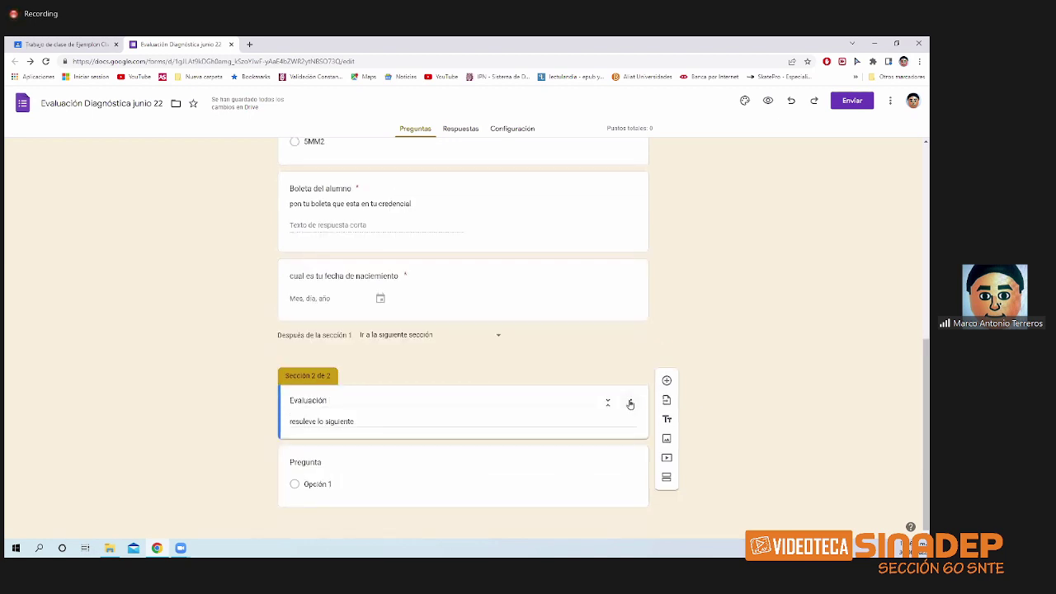
{"action": "left_click", "coordinate": [630, 403]}
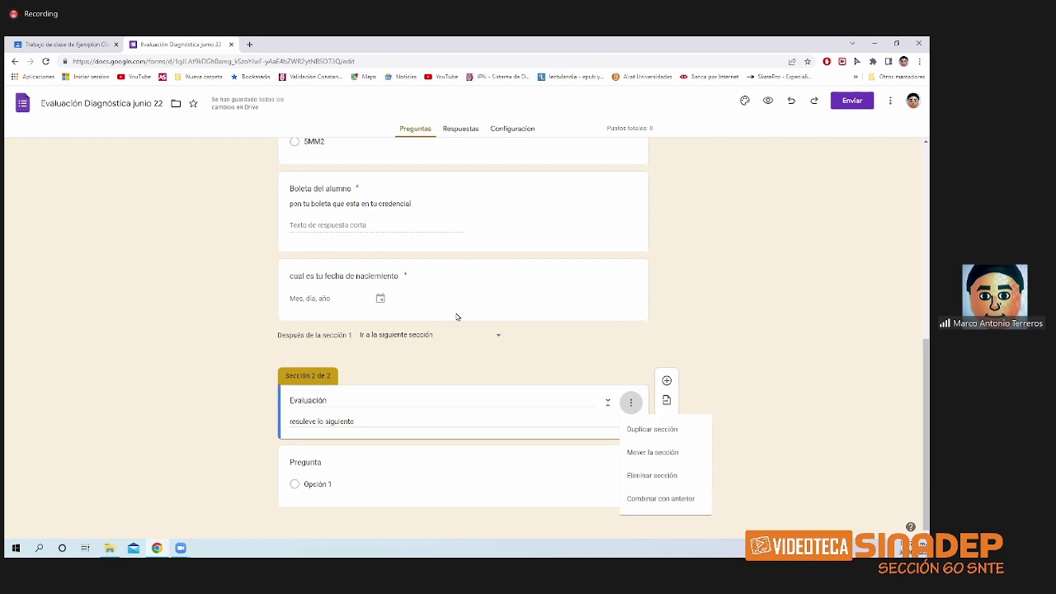
{"action": "left_click", "coordinate": [724, 412]}
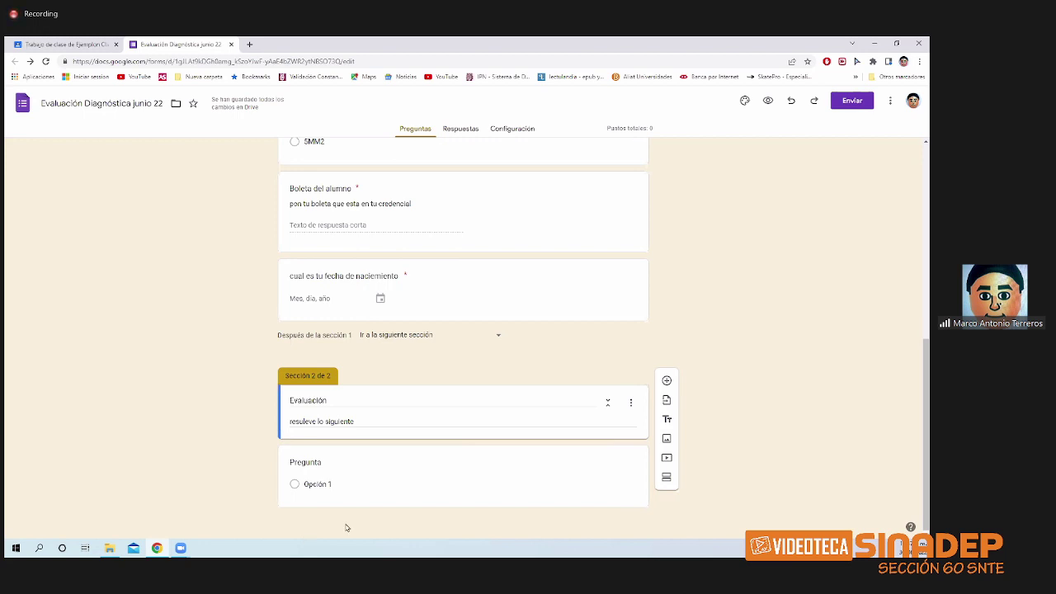
{"action": "left_click", "coordinate": [327, 482]}
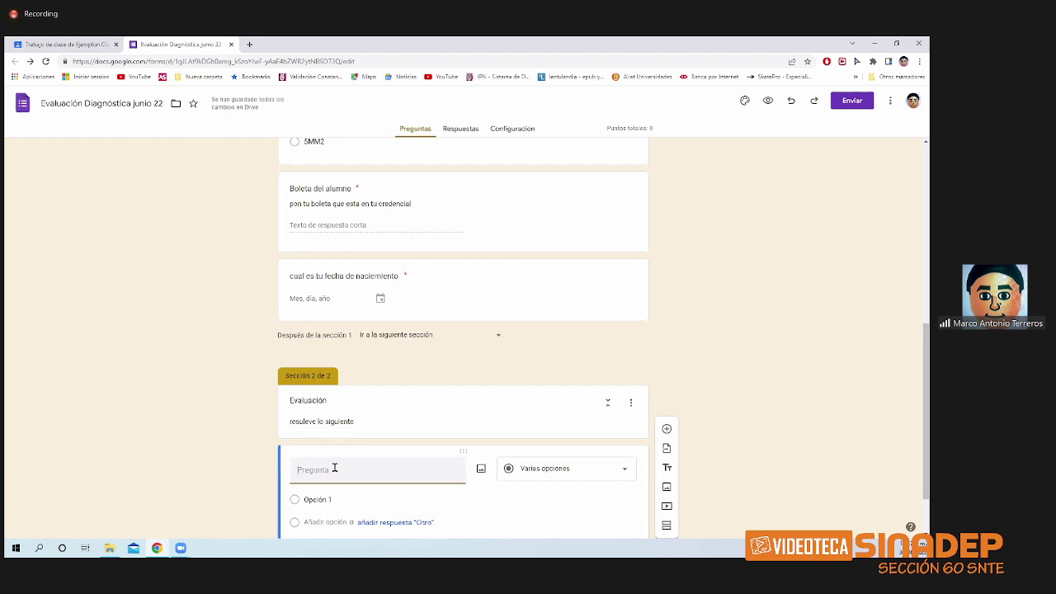
- Title the question 'Classroom es una plataforma de apoyo para la clase'
{"action": "type", "text": "Class"}
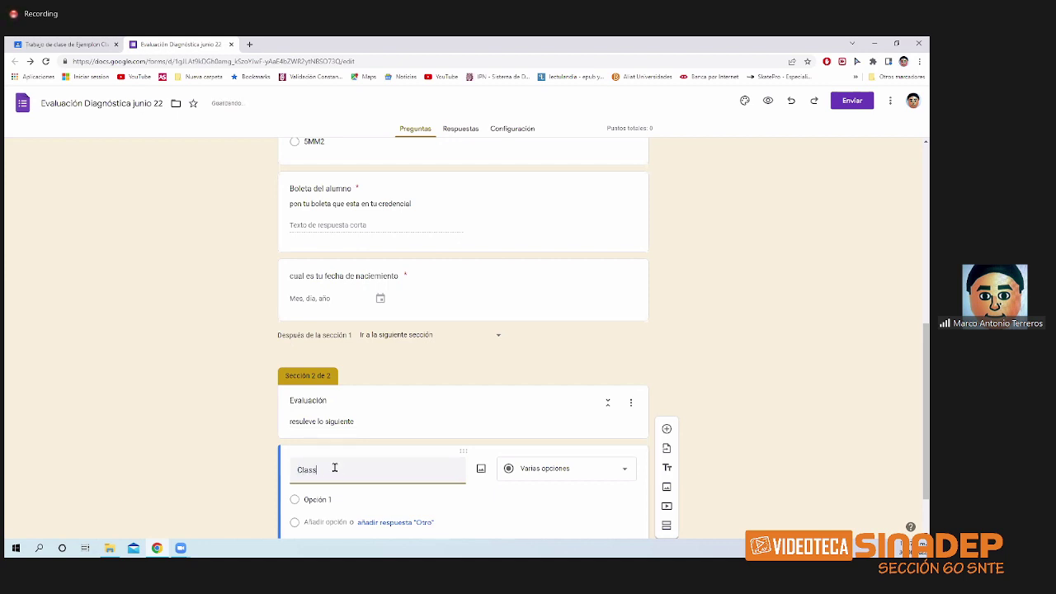
{"action": "type", "text": "room es una plataforma de poyo p"}
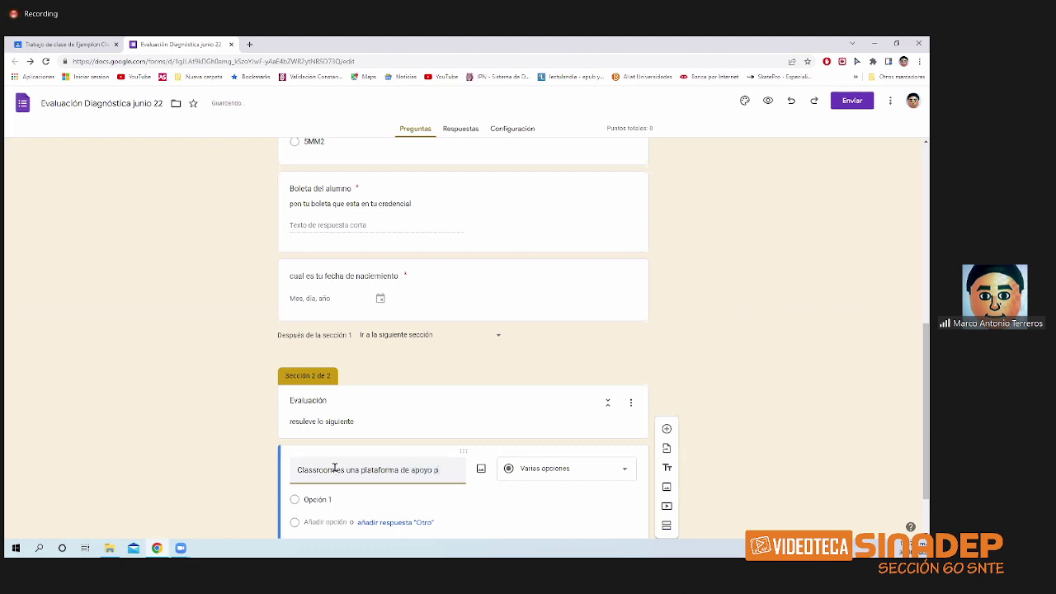
{"action": "type", "text": "ara la cla"}
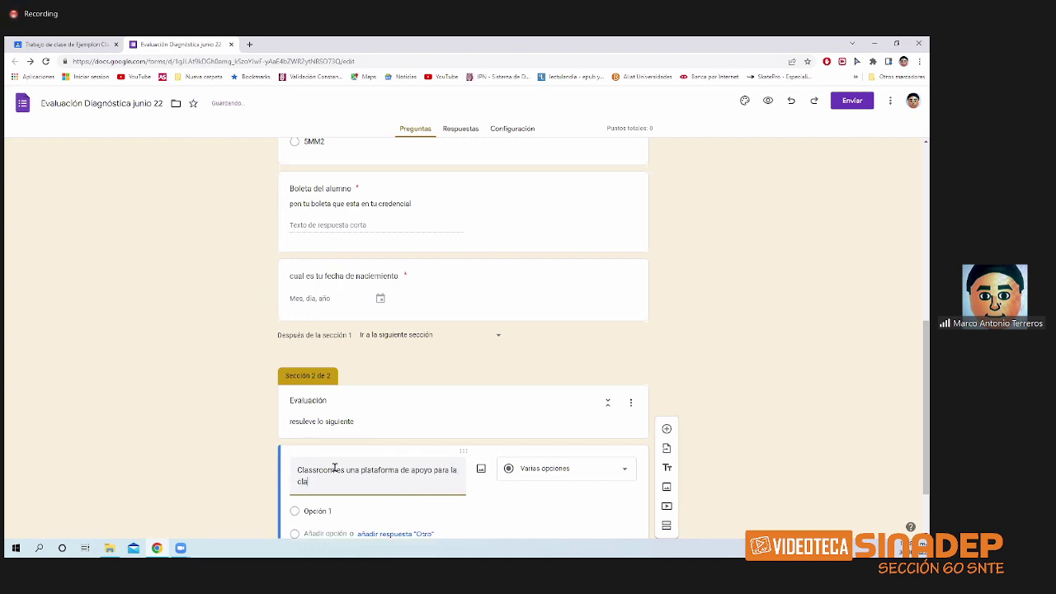
{"action": "type", "text": "se"}
{"action": "scroll", "coordinate": [409, 498], "scroll_direction": "down", "scroll_amount": 1}
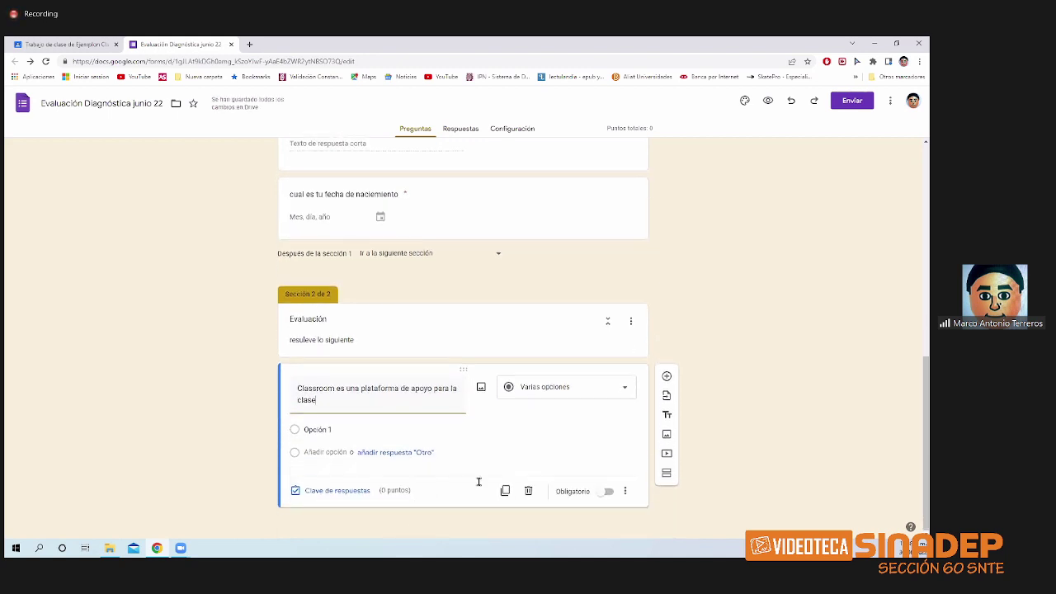
- Keep it multiple choice with answers 'si' and 'no', and make it required
{"action": "left_click", "coordinate": [580, 398]}
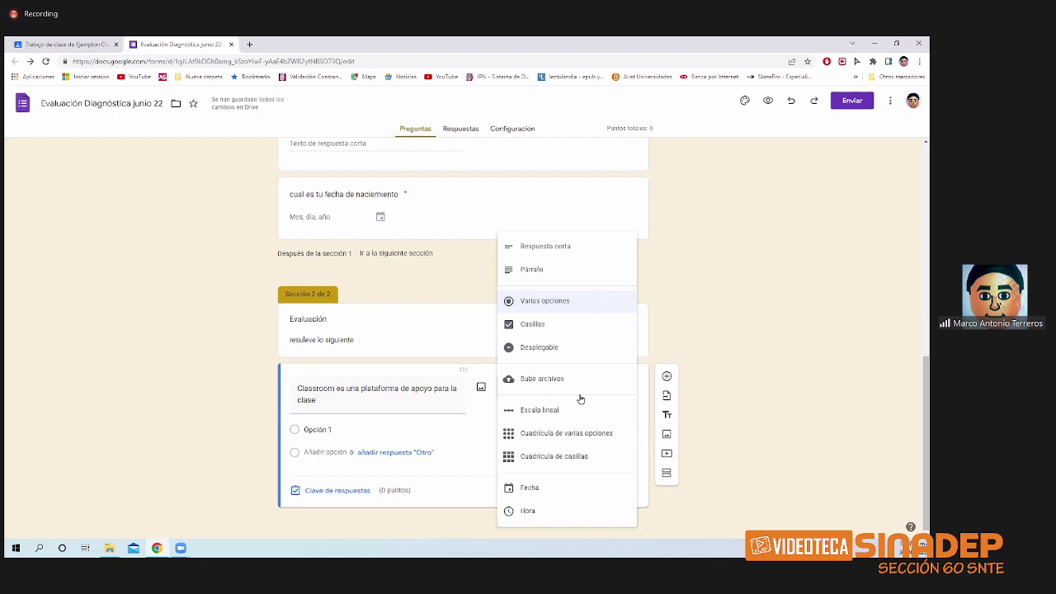
{"action": "left_click", "coordinate": [572, 306]}
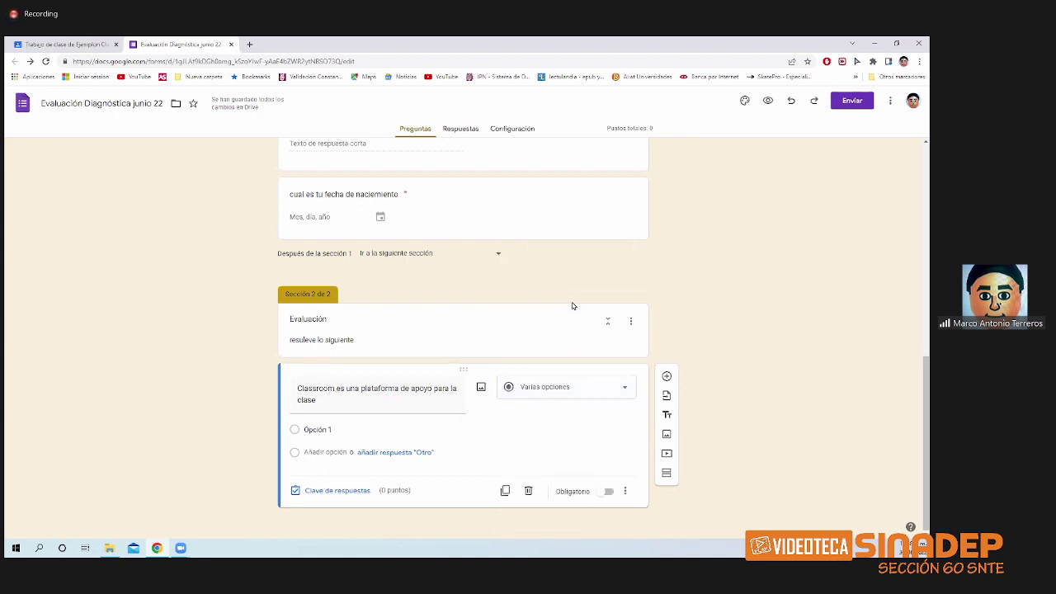
{"action": "left_click", "coordinate": [316, 429]}
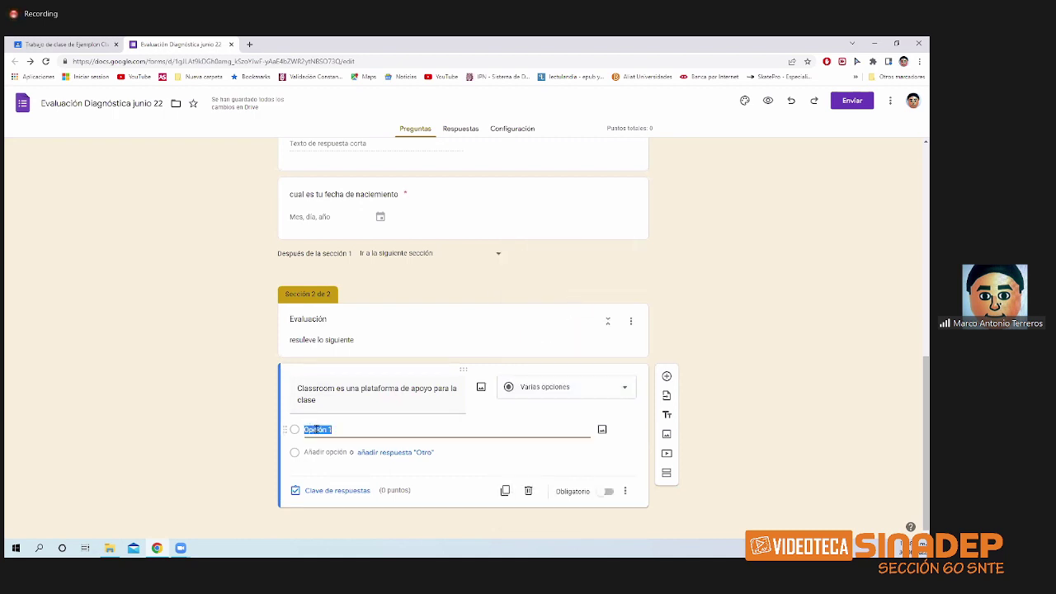
{"action": "type", "text": "si"}
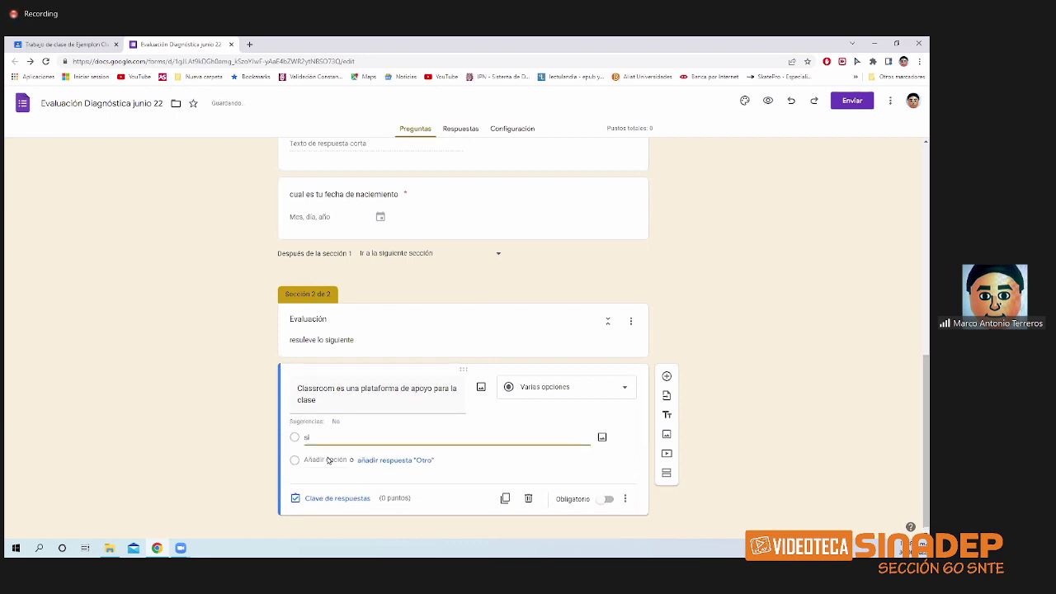
{"action": "left_click", "coordinate": [326, 453]}
{"action": "type", "text": "no"}
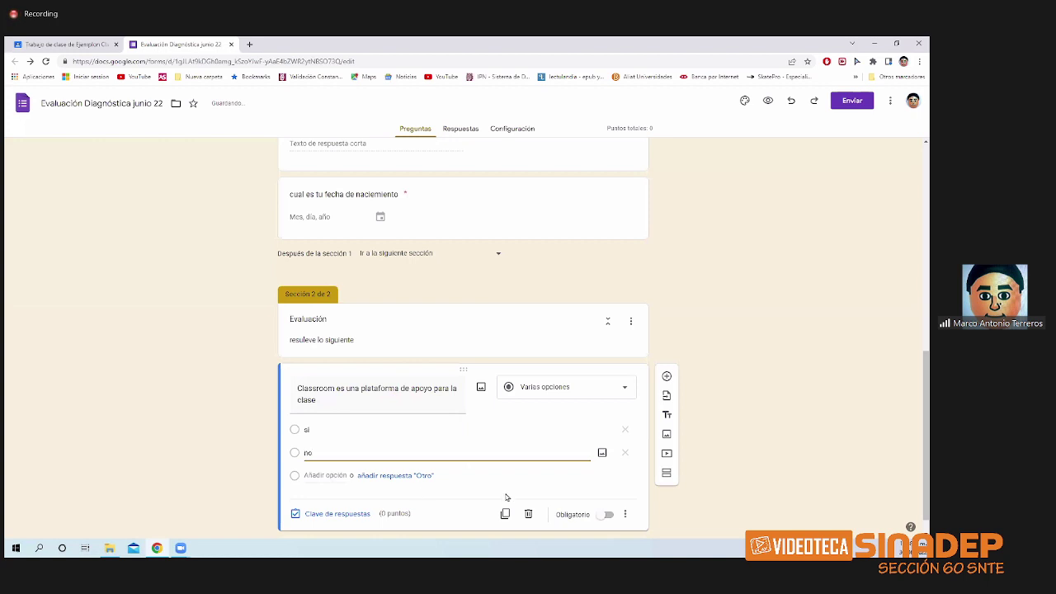
{"action": "left_click", "coordinate": [605, 516]}
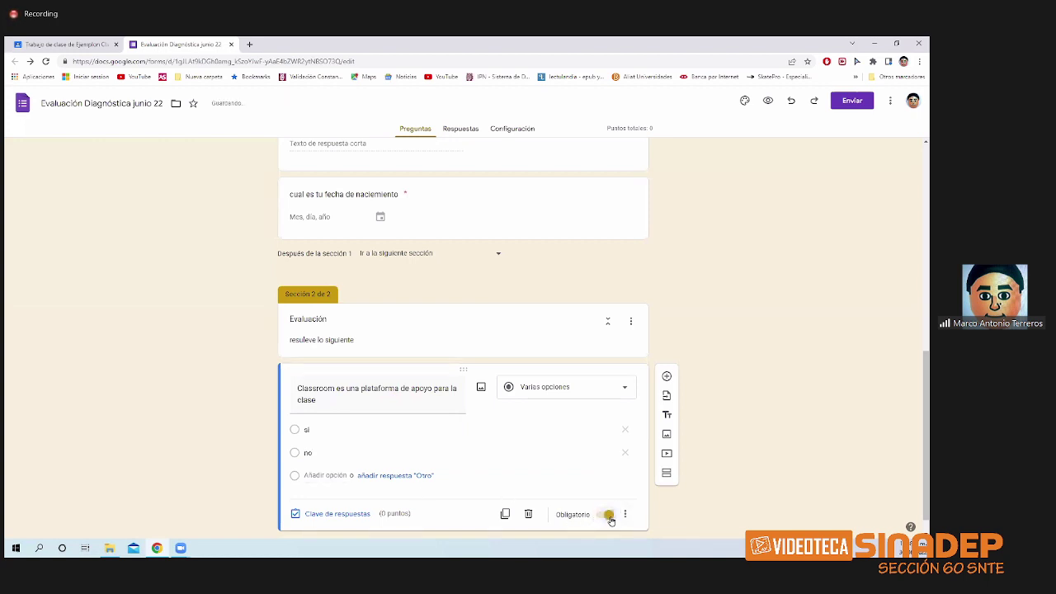
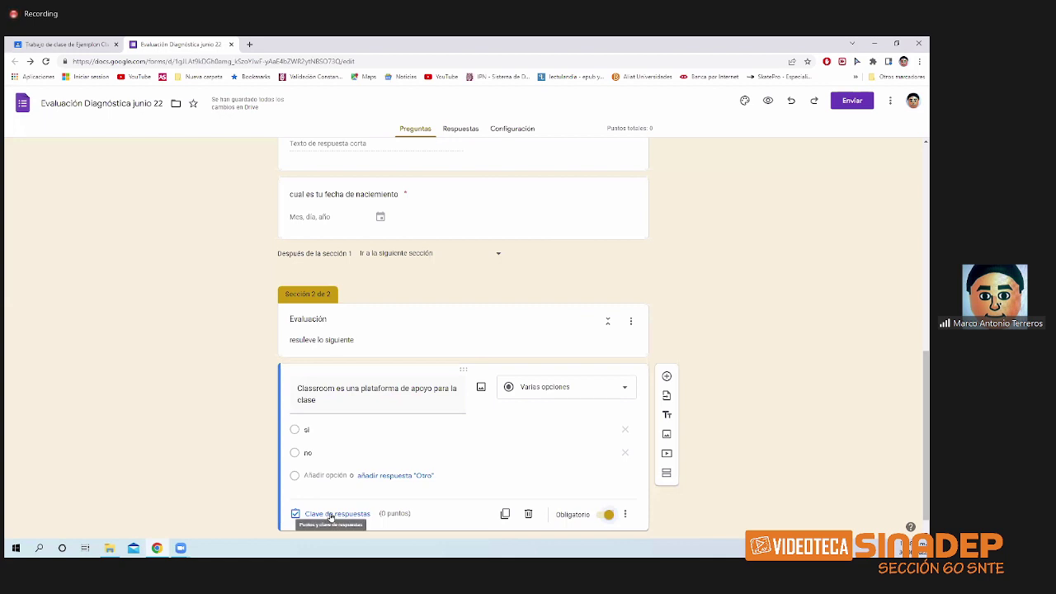
- In the answer key, choose 'sí' as correct and set the Classroom question to 2 points
{"action": "left_click", "coordinate": [331, 517]}
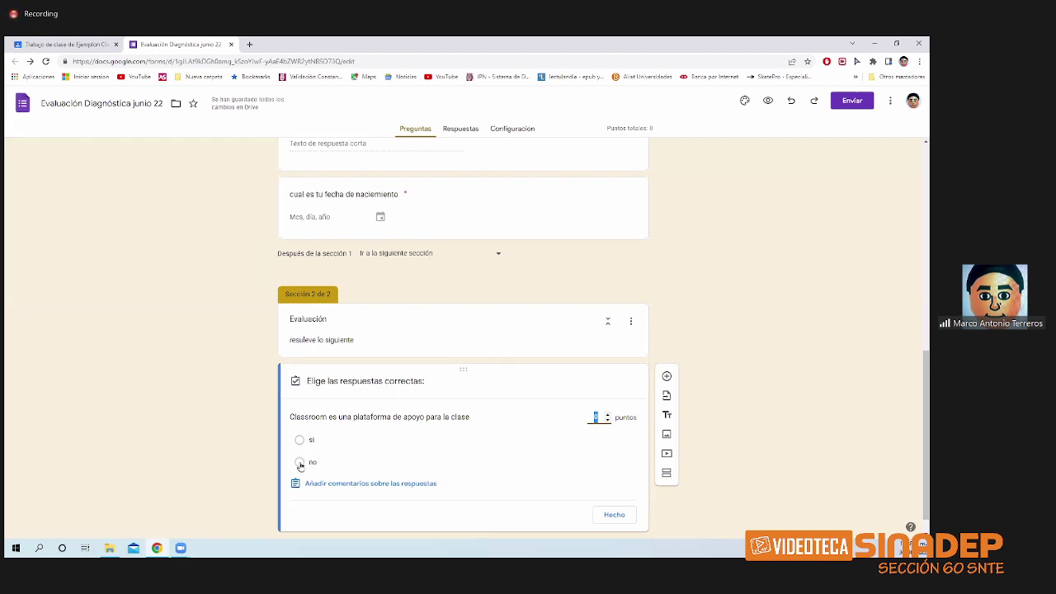
{"action": "left_click", "coordinate": [300, 439]}
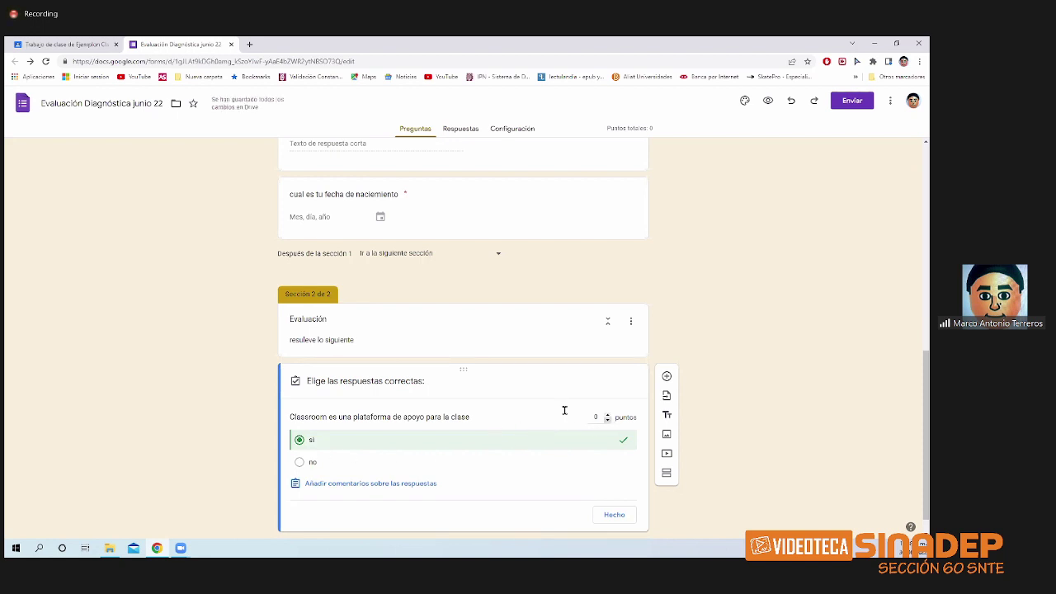
{"action": "left_click", "coordinate": [608, 416]}
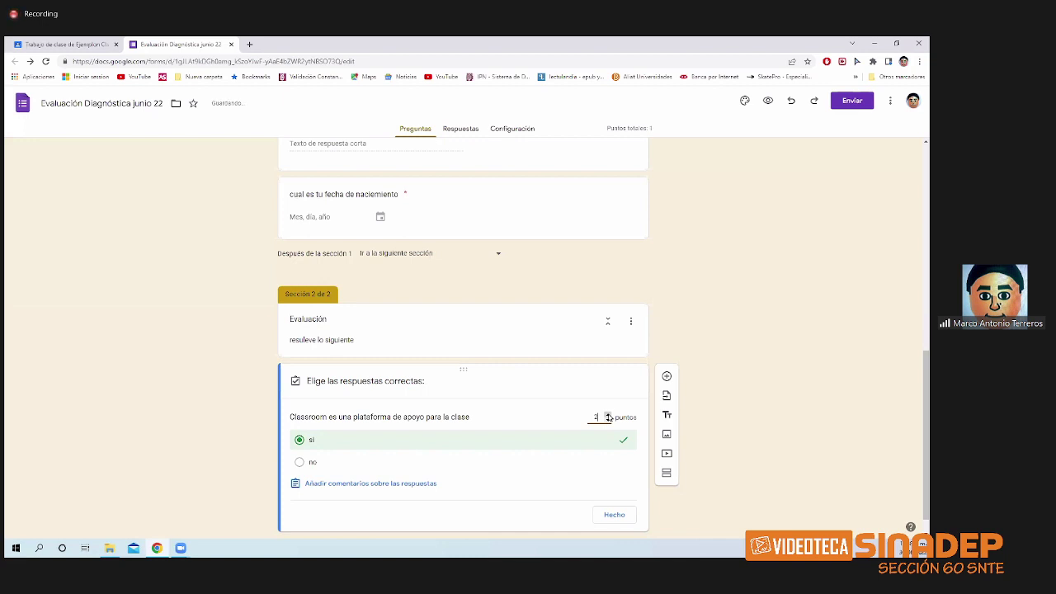
{"action": "left_click", "coordinate": [608, 416]}
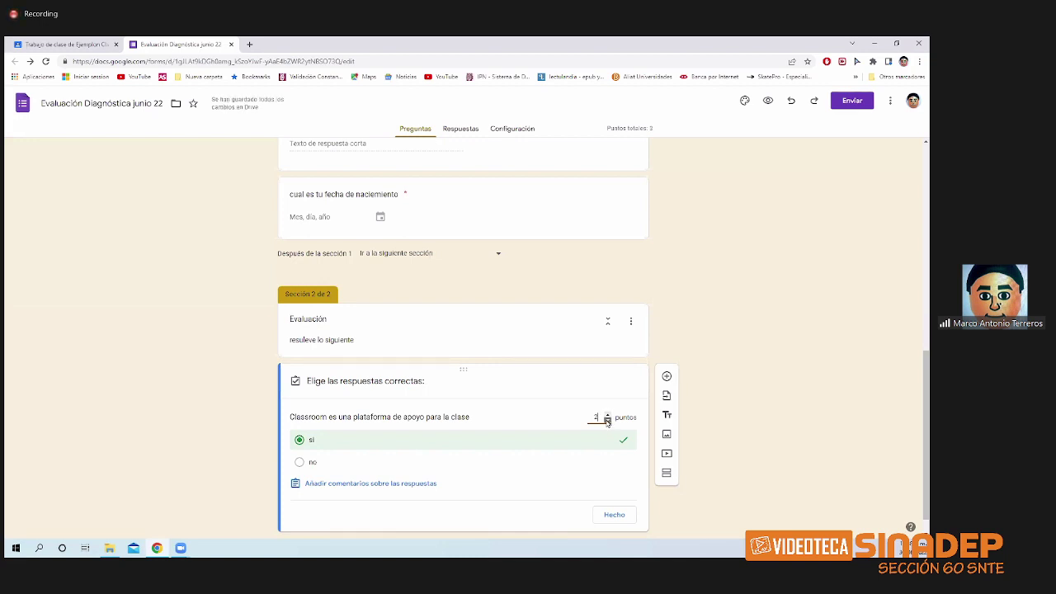
{"action": "left_click", "coordinate": [608, 421]}
{"action": "left_click_drag", "start_coordinate": [611, 127], "coordinate": [651, 126]}
{"action": "left_click", "coordinate": [508, 486]}
- Write the incorrect-answer feedback 'favor de estudiar mas los temas' and bring up the video picker
{"action": "left_click", "coordinate": [421, 488]}
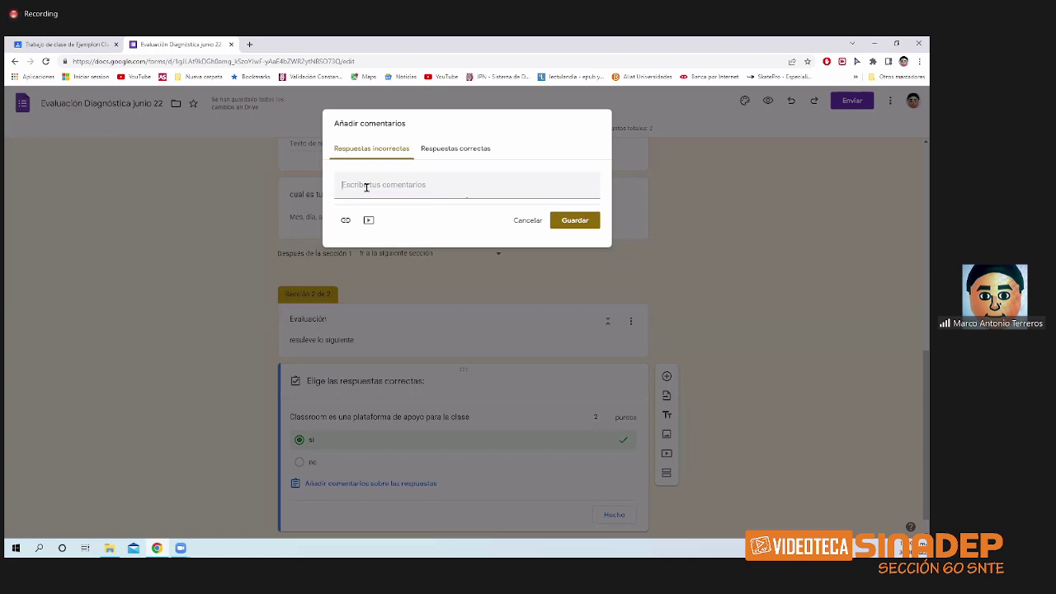
{"action": "left_click", "coordinate": [367, 188]}
{"action": "type", "text": "favor de estu"}
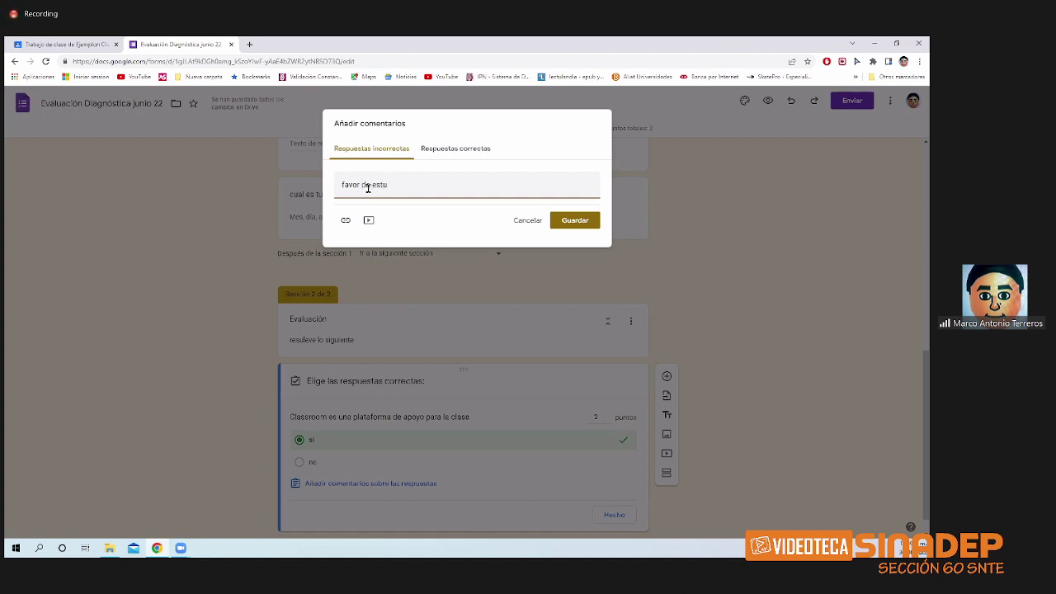
{"action": "type", "text": "diar mas los temas"}
{"action": "left_click", "coordinate": [344, 223]}
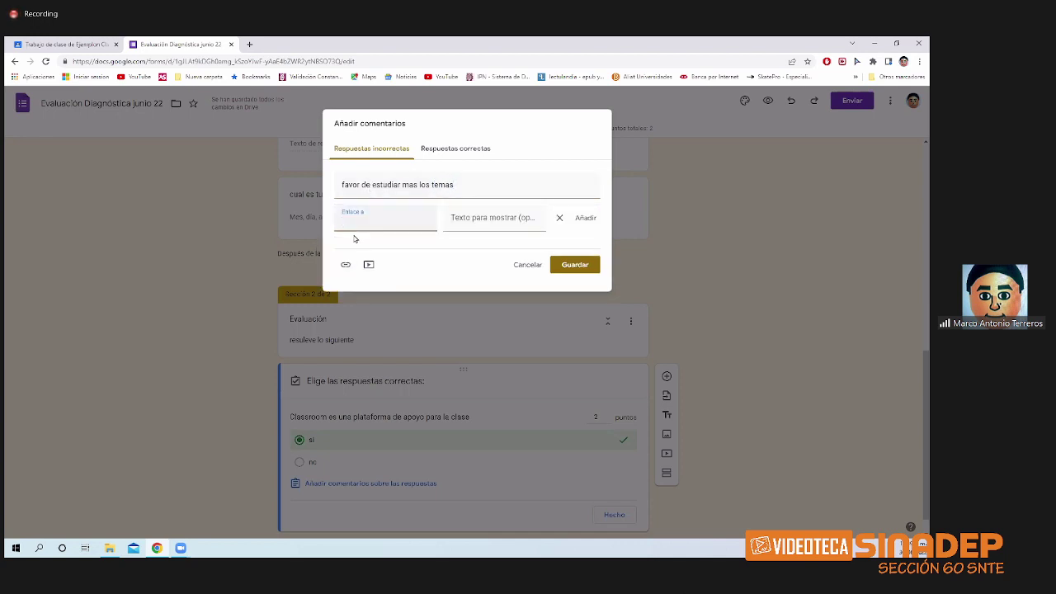
{"action": "left_click", "coordinate": [560, 221]}
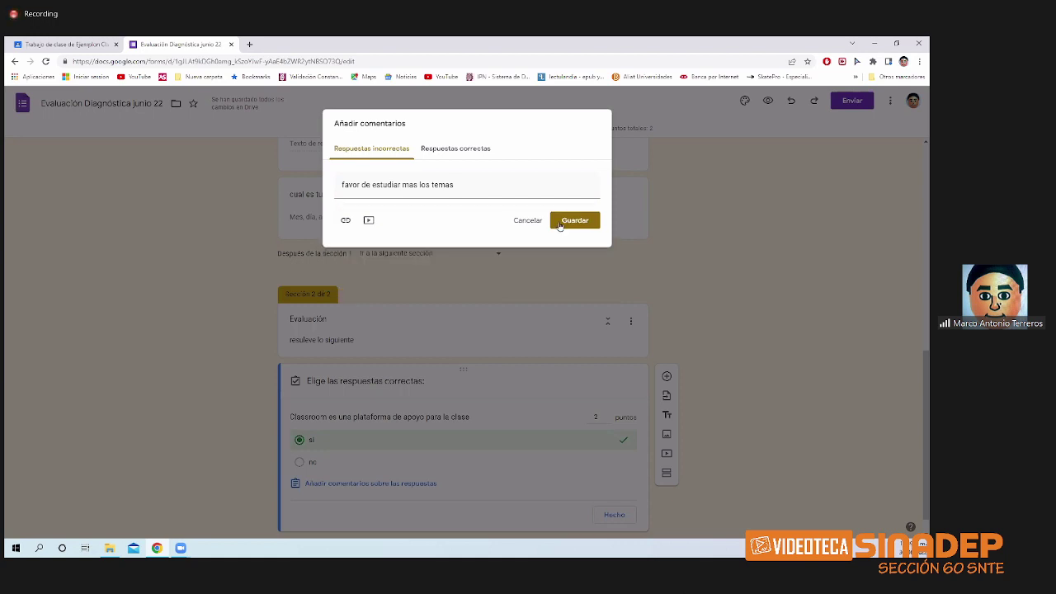
{"action": "left_click", "coordinate": [369, 220]}
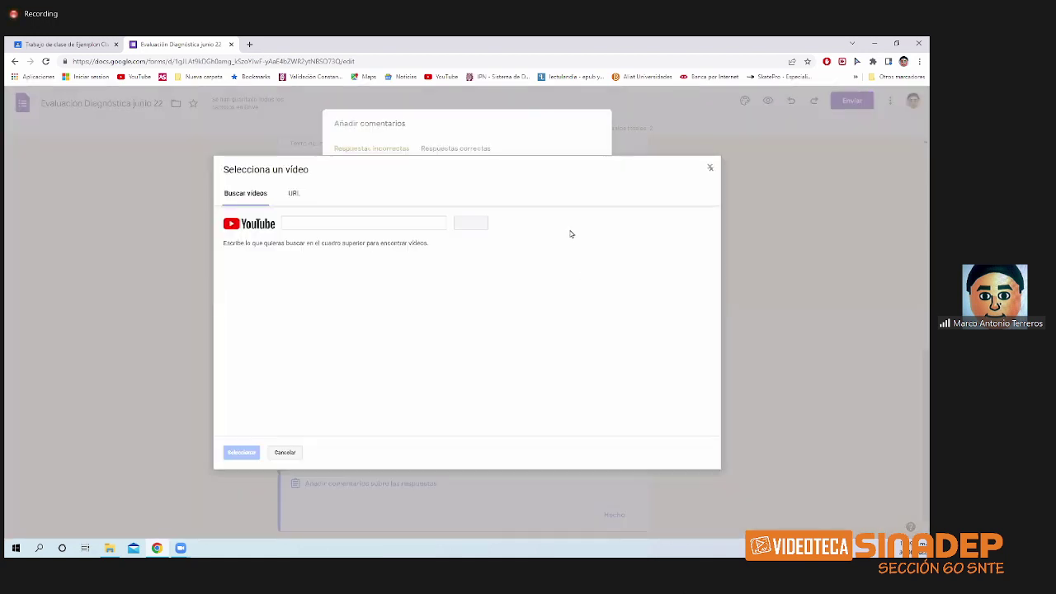
- Search YouTube, attach the 'google classroom' video to the incorrect-answer feedback, and save it
{"action": "left_click", "coordinate": [299, 224]}
{"action": "type", "text": "clase"}
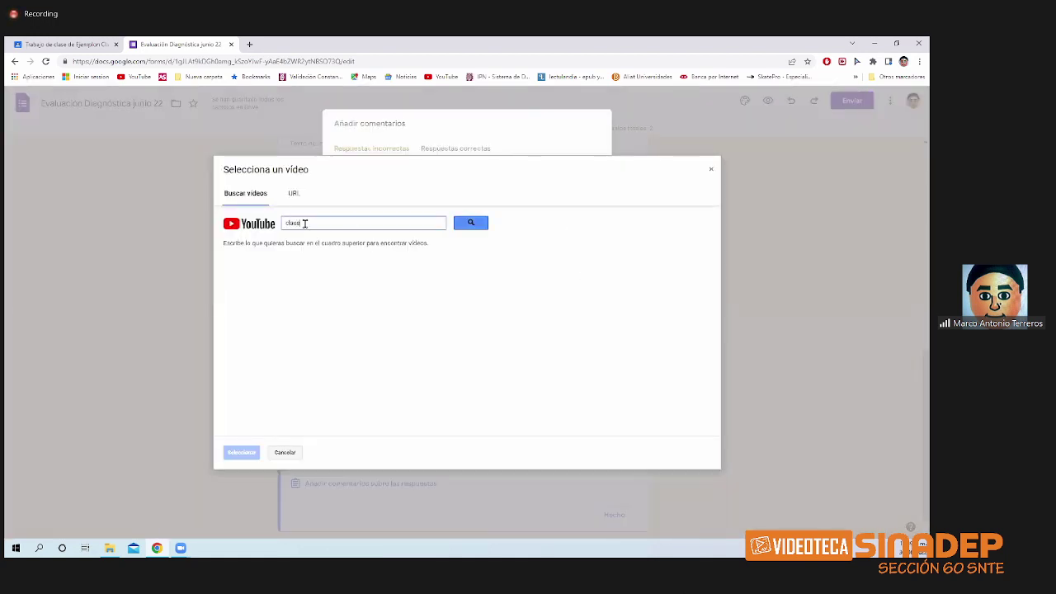
{"action": "type", "text": " d"}
{"action": "key", "text": "Return"}
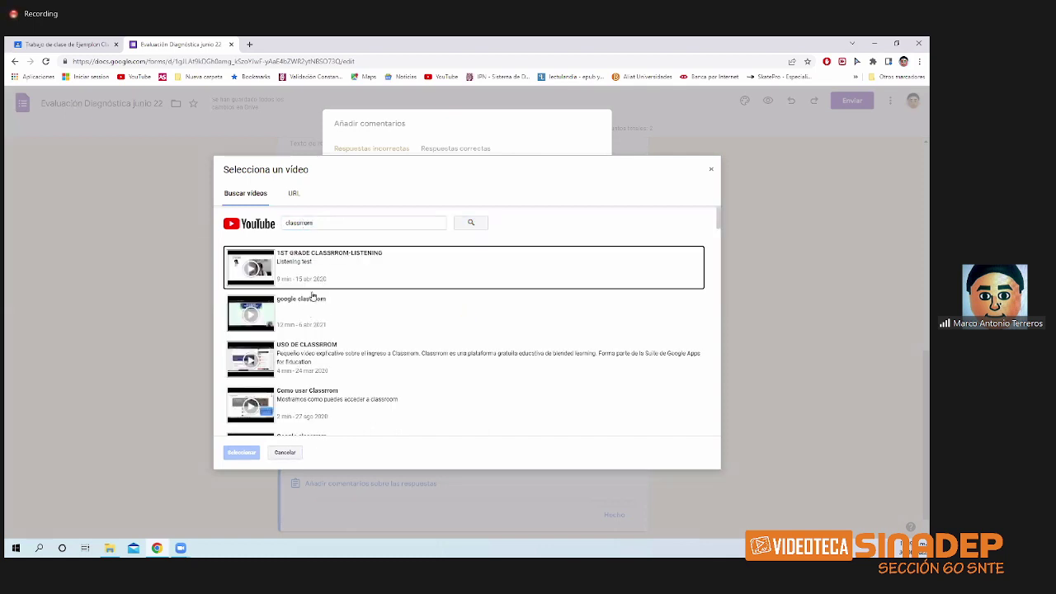
{"action": "left_click", "coordinate": [315, 327]}
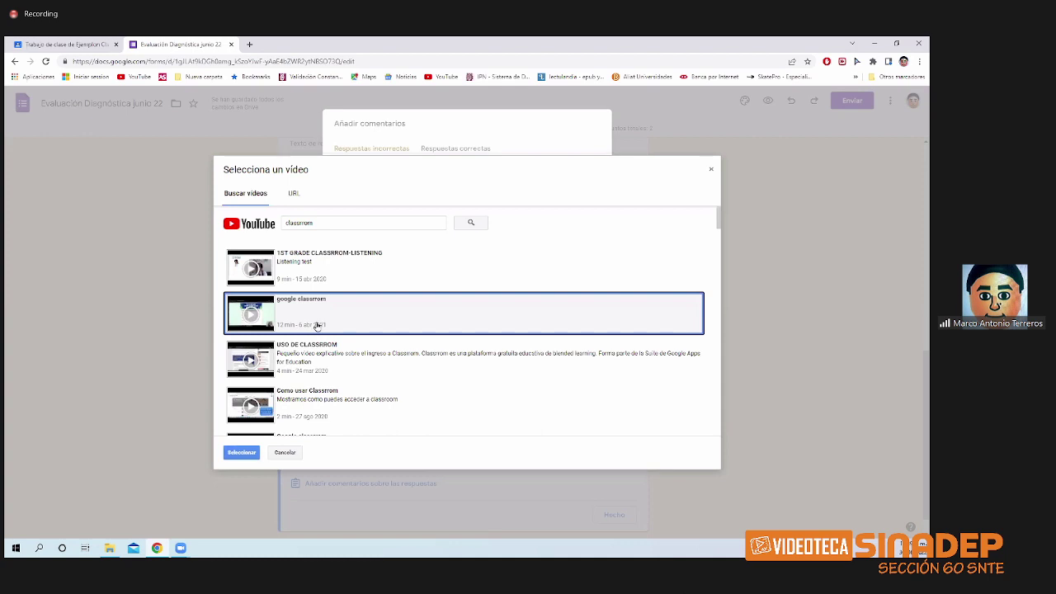
{"action": "left_click", "coordinate": [240, 453]}
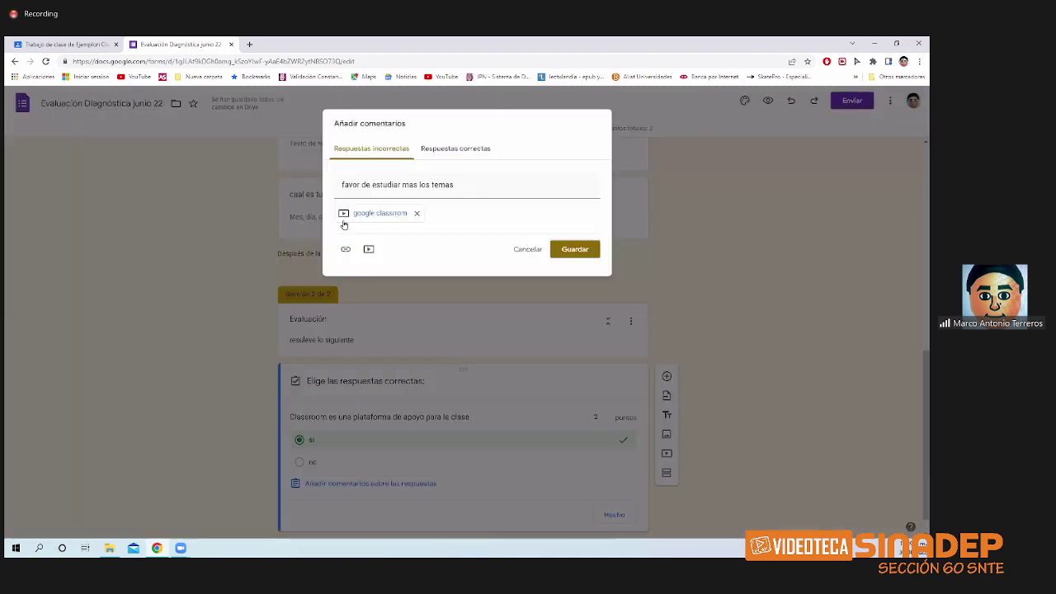
{"action": "left_click", "coordinate": [568, 257]}
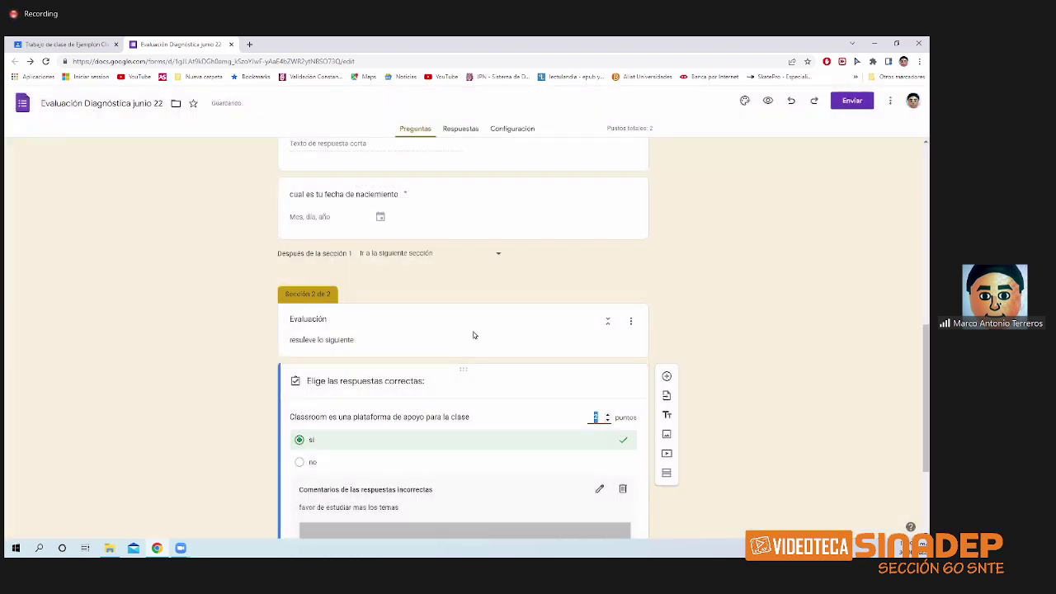
- Reopen the feedback and save 'muy bien' as the correct-answer comment
{"action": "scroll", "coordinate": [492, 467], "scroll_direction": "down", "scroll_amount": 2}
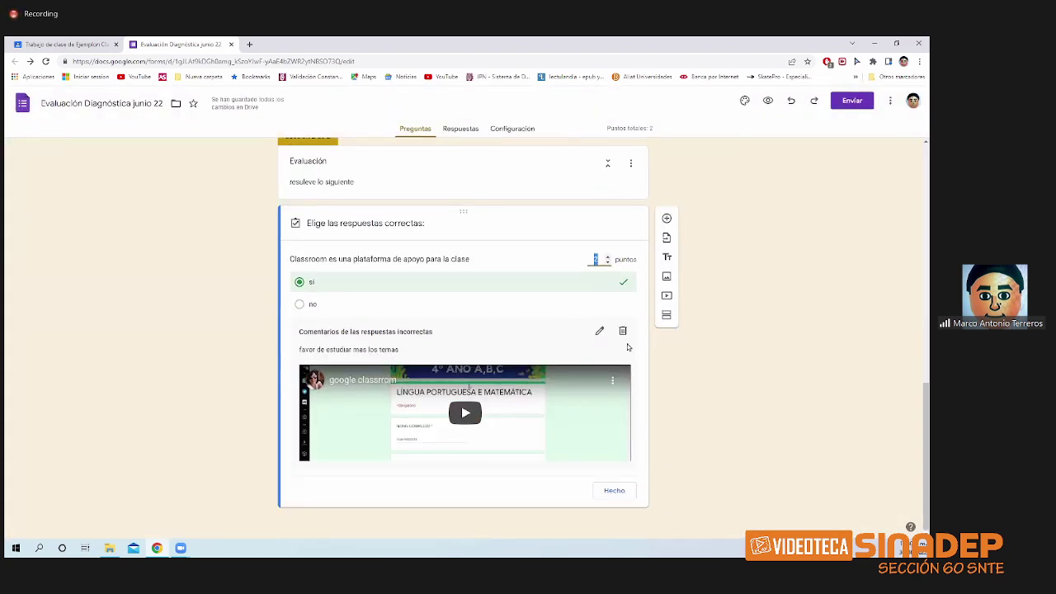
{"action": "left_click", "coordinate": [600, 331]}
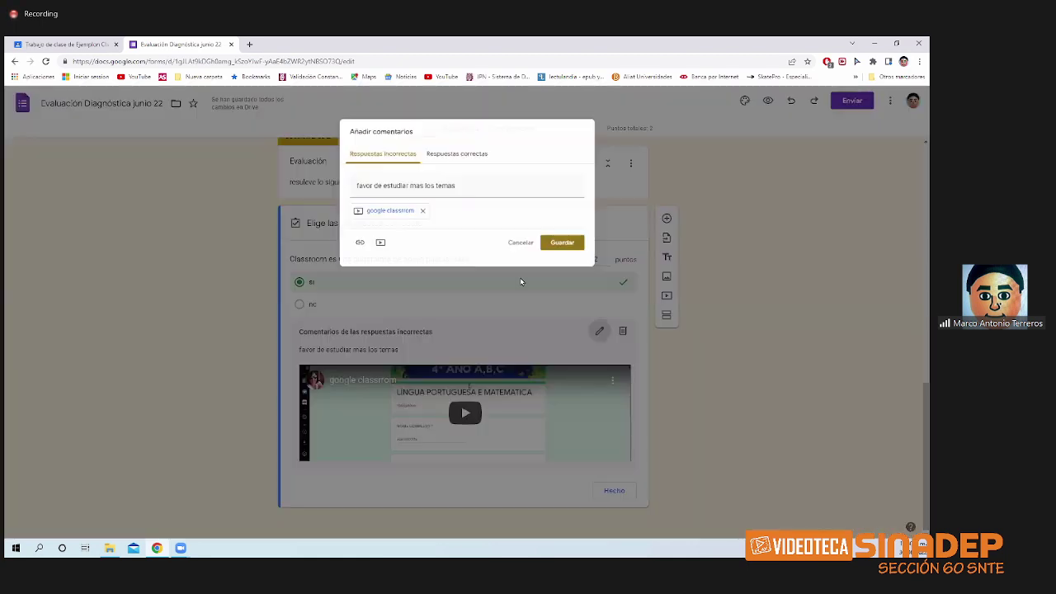
{"action": "left_click", "coordinate": [443, 150]}
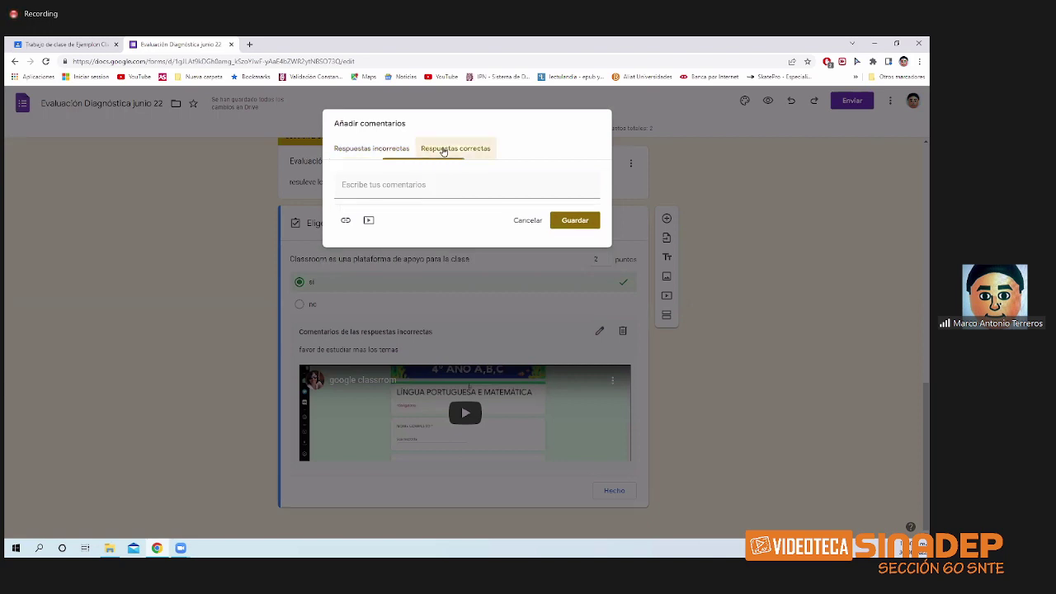
{"action": "left_click", "coordinate": [413, 189]}
{"action": "type", "text": "mu"}
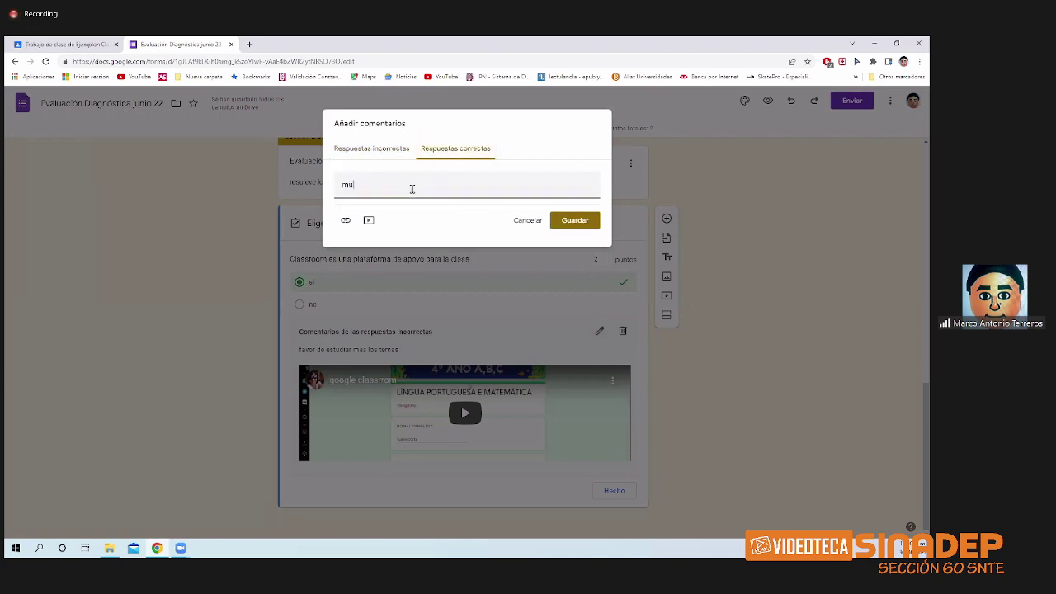
{"action": "type", "text": "y be"}
{"action": "left_click", "coordinate": [385, 155]}
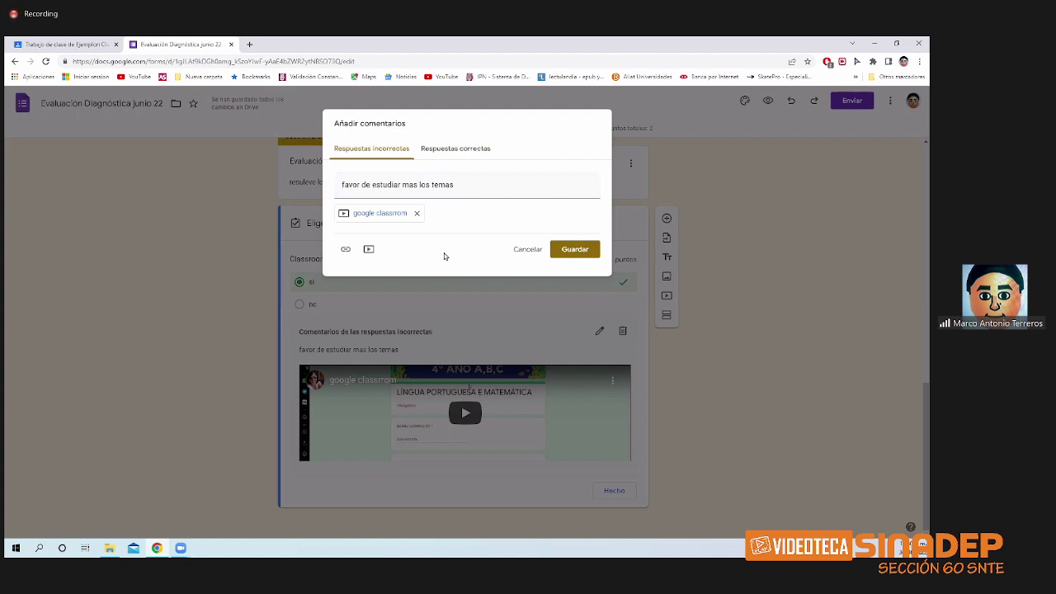
{"action": "left_click", "coordinate": [560, 251]}
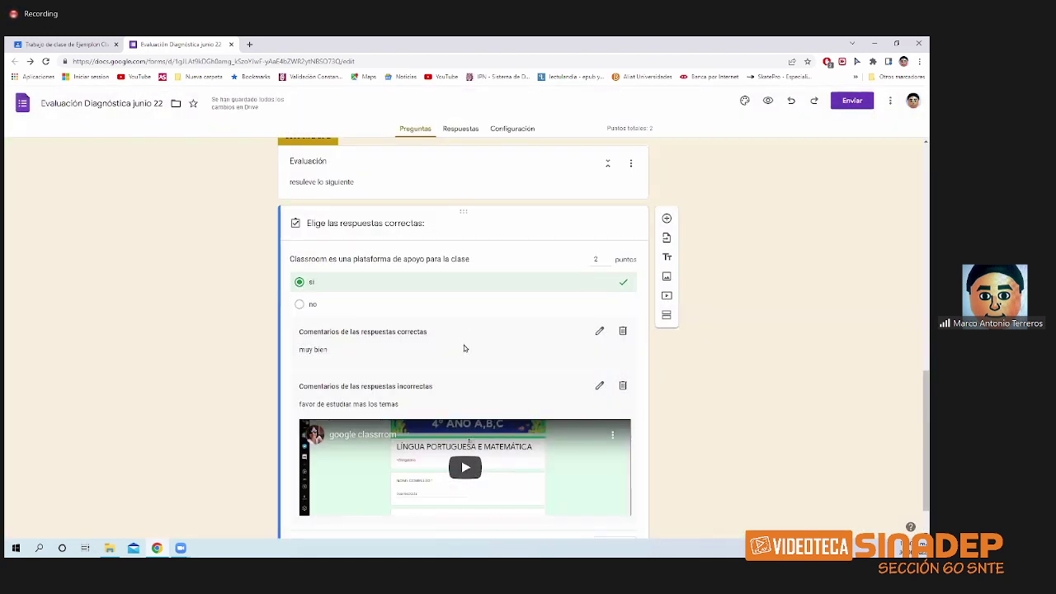
- Insert a new blank multiple-choice question beneath the Classroom question
{"action": "scroll", "coordinate": [464, 345], "scroll_direction": "down", "scroll_amount": 1}
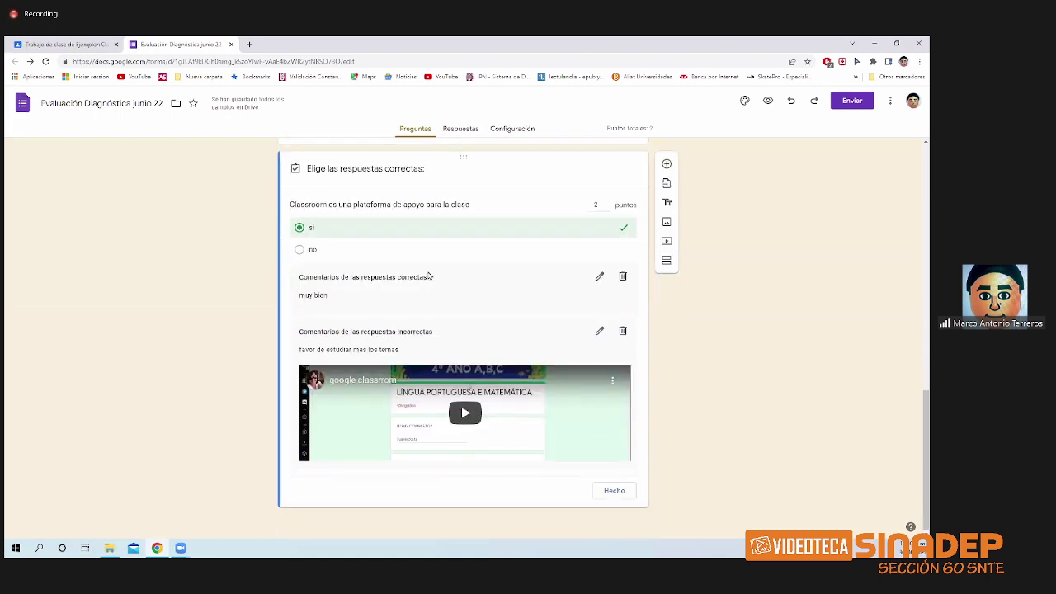
{"action": "scroll", "coordinate": [405, 223], "scroll_direction": "up", "scroll_amount": 1}
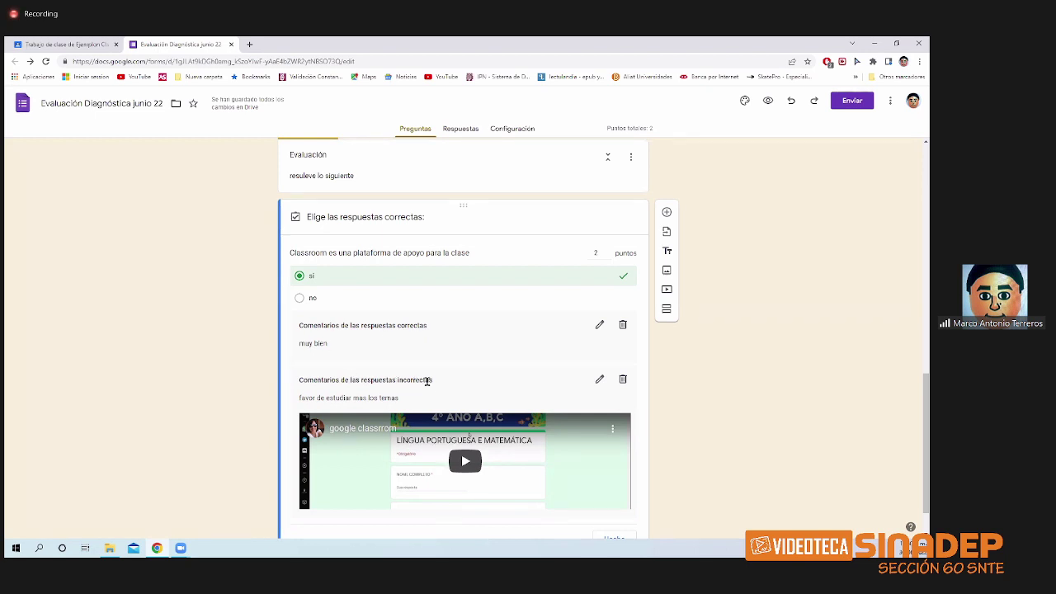
{"action": "scroll", "coordinate": [381, 398], "scroll_direction": "down", "scroll_amount": 1}
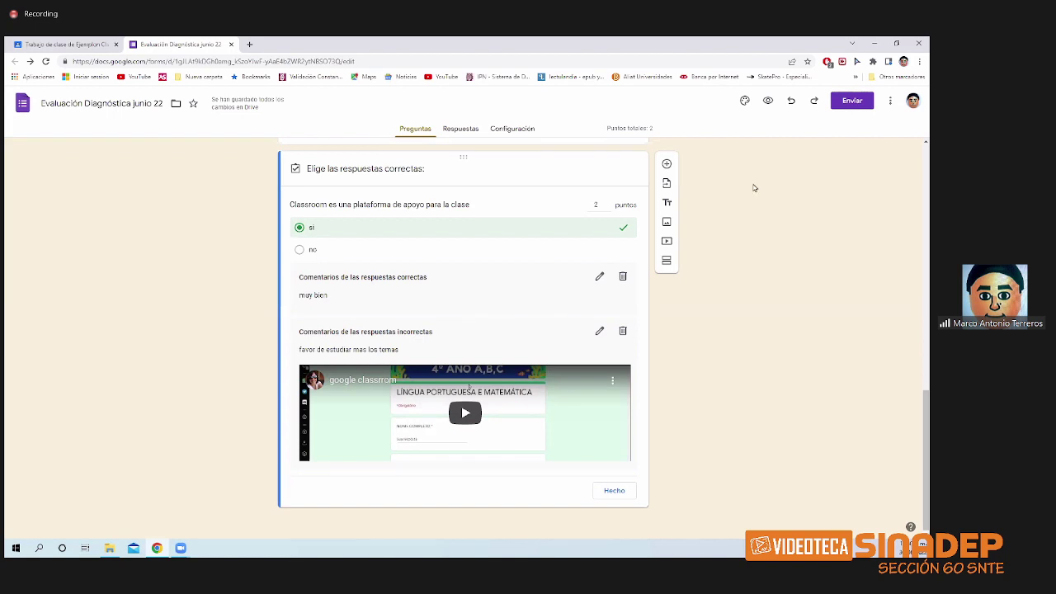
{"action": "left_click", "coordinate": [665, 165]}
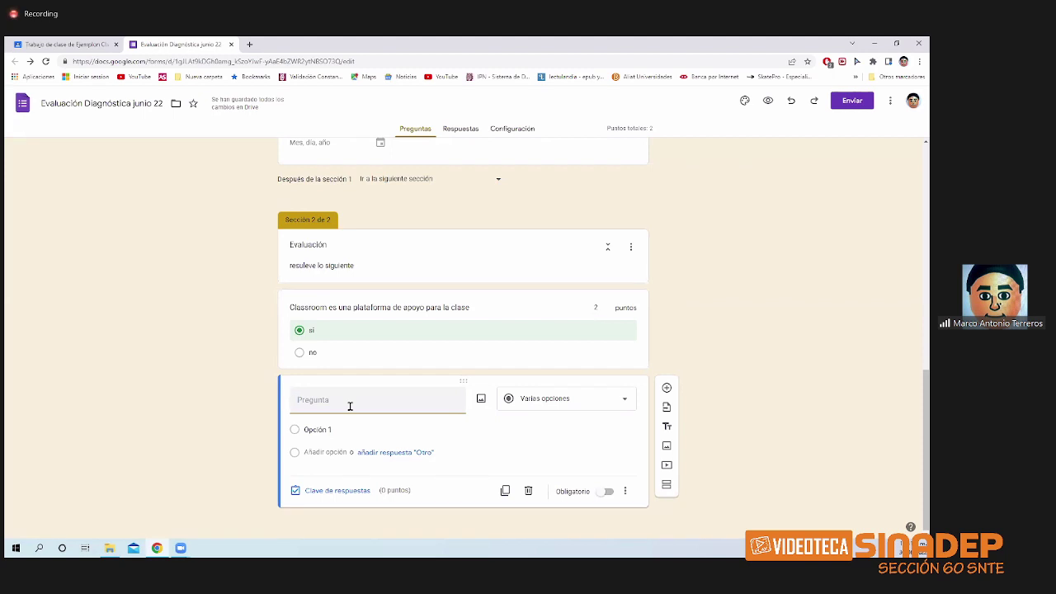
- Title the question 'Classroom es una herramienta de:' with options windows, android, google and mac
{"action": "type", "text": "Ca"}
{"action": "type", "text": "lassr"}
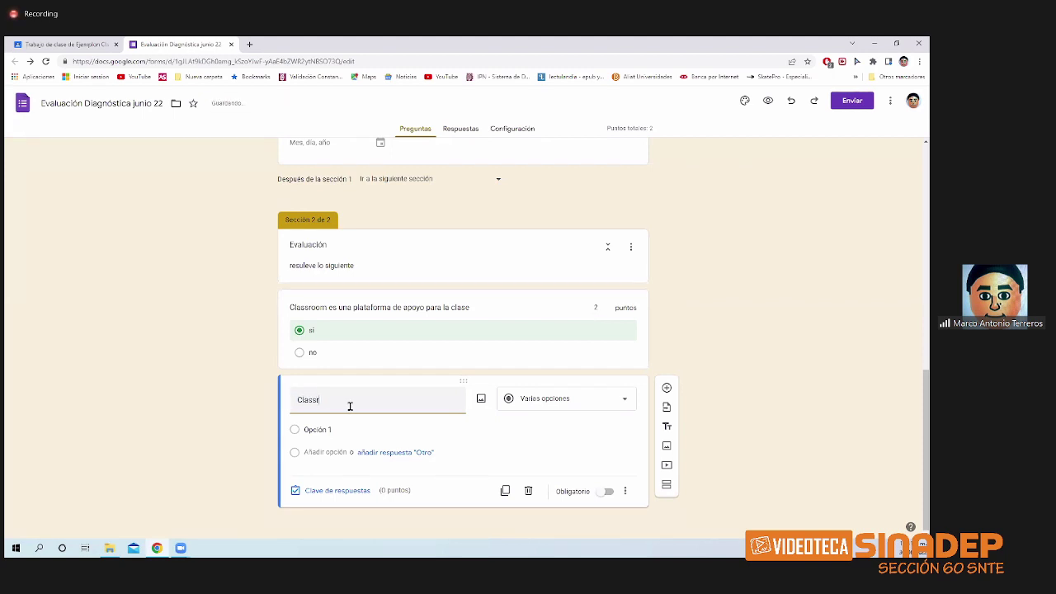
{"action": "type", "text": "oom es un"}
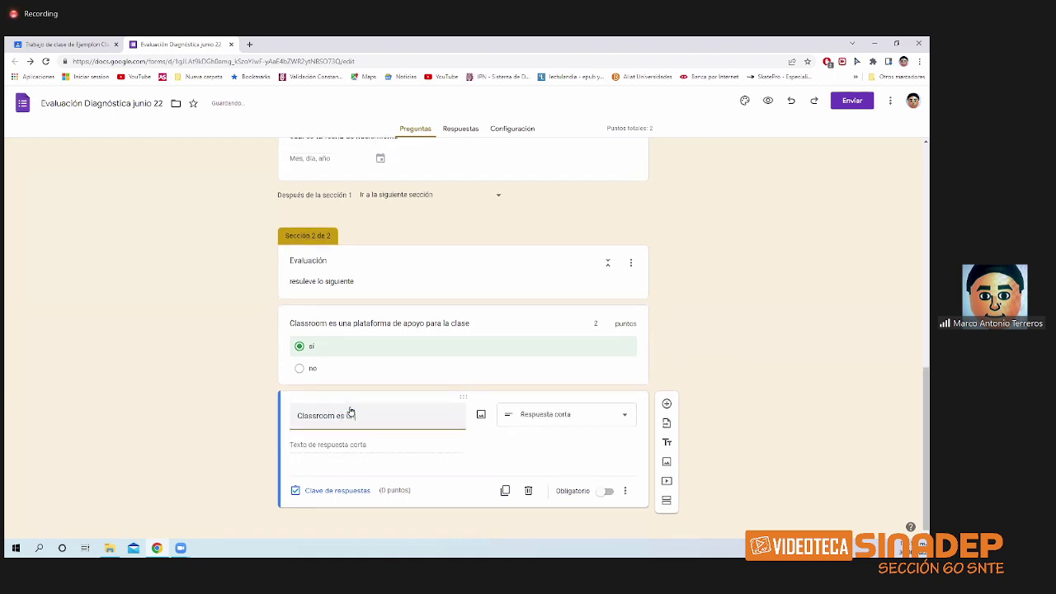
{"action": "type", "text": "a herramienta de"}
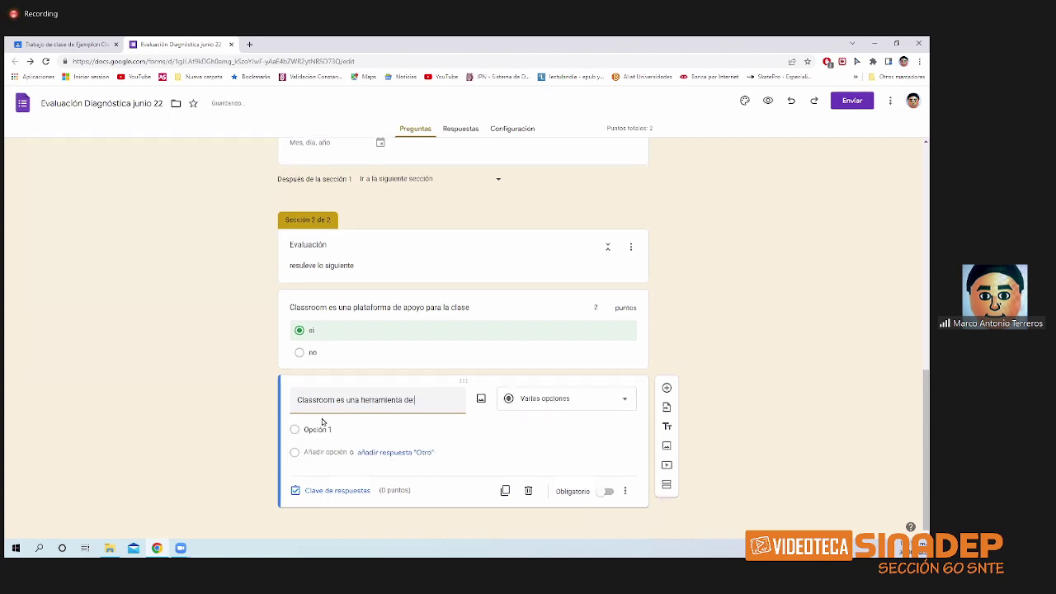
{"action": "type", "text": ":"}
{"action": "left_click", "coordinate": [321, 429]}
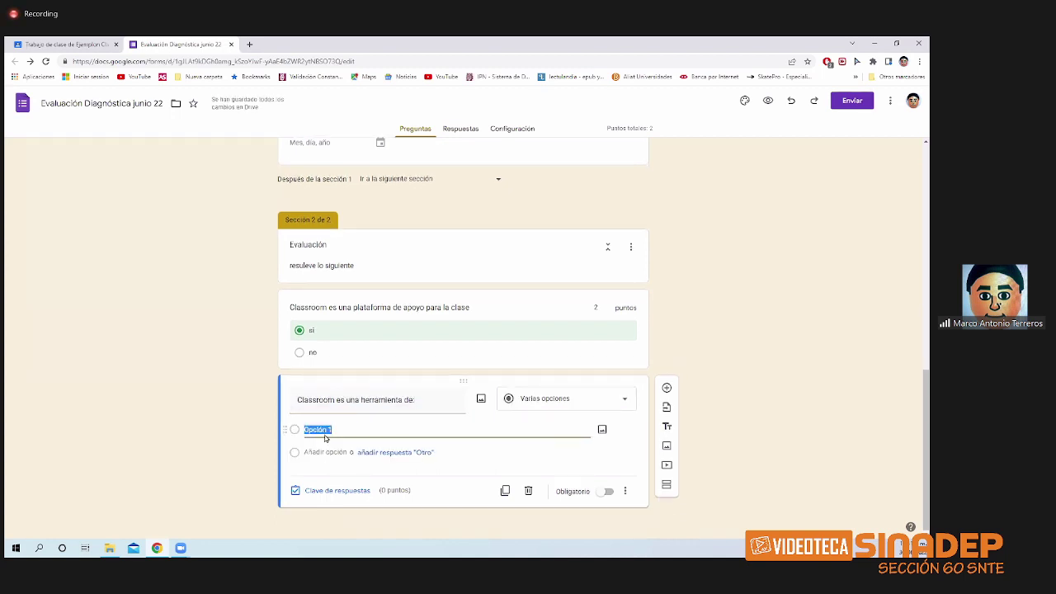
{"action": "type", "text": "dows"}
{"action": "left_click", "coordinate": [329, 452]}
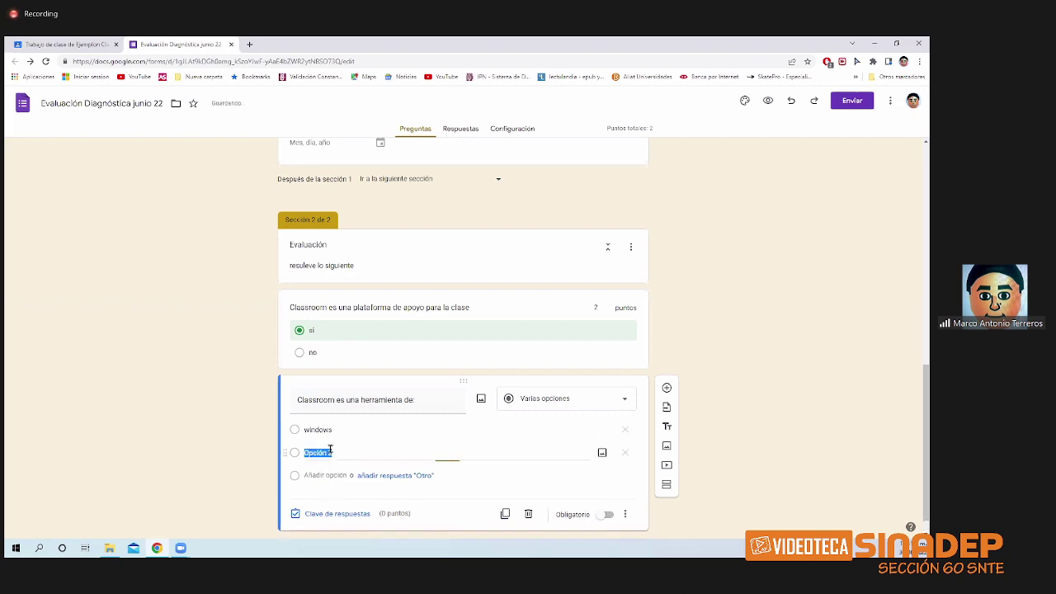
{"action": "type", "text": "android"}
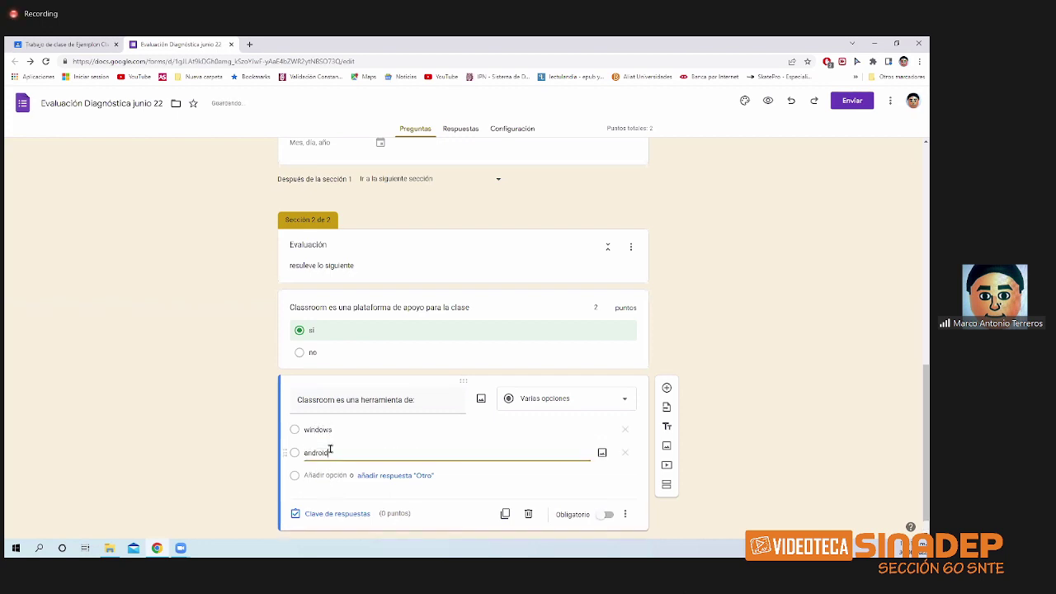
{"action": "left_click", "coordinate": [342, 476]}
{"action": "type", "text": "g"}
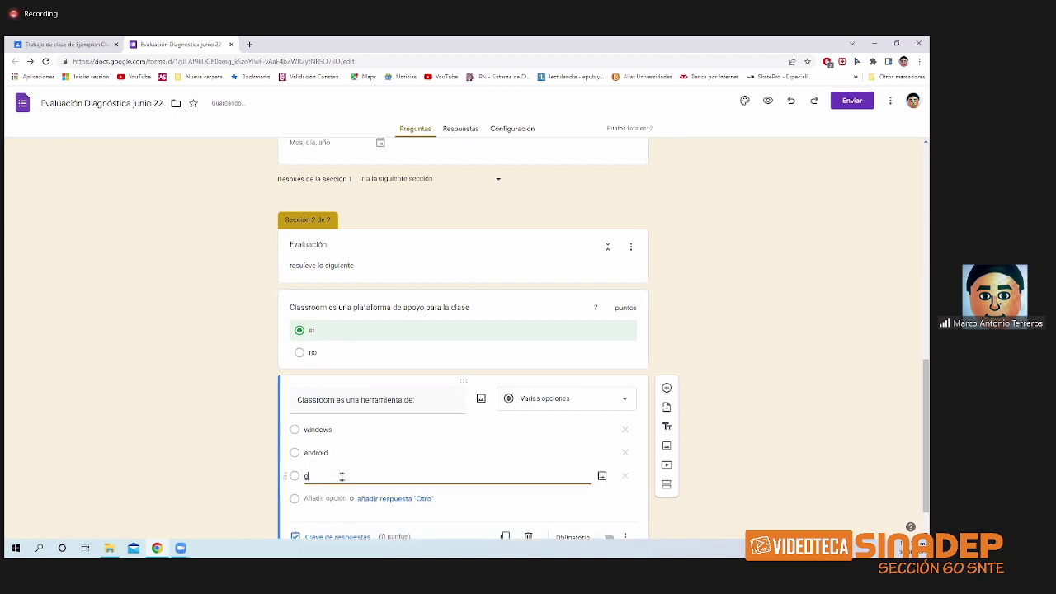
{"action": "type", "text": "oogle"}
{"action": "left_click", "coordinate": [318, 498]}
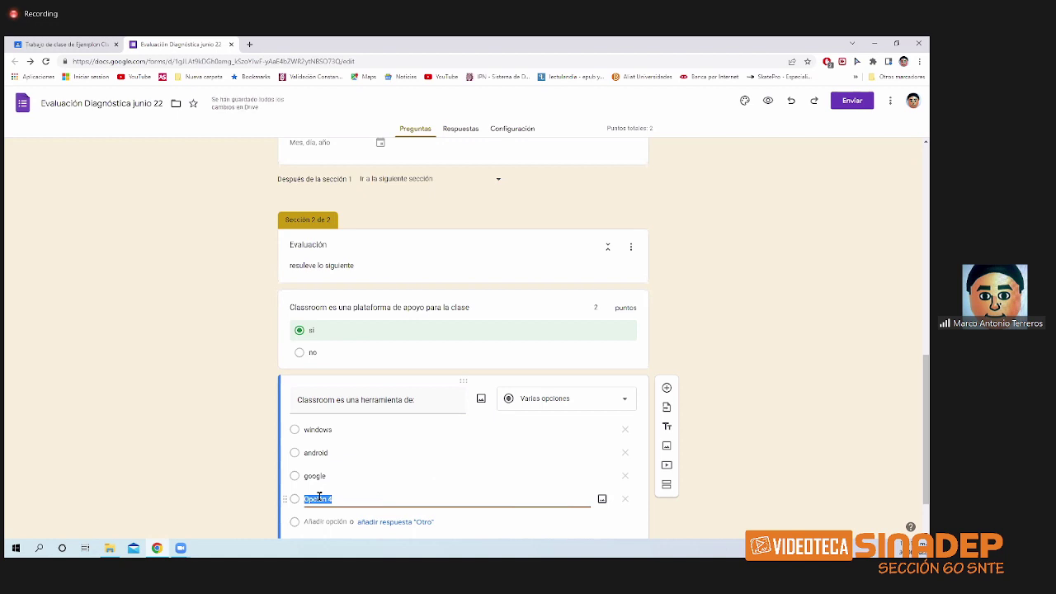
{"action": "type", "text": "mac"}
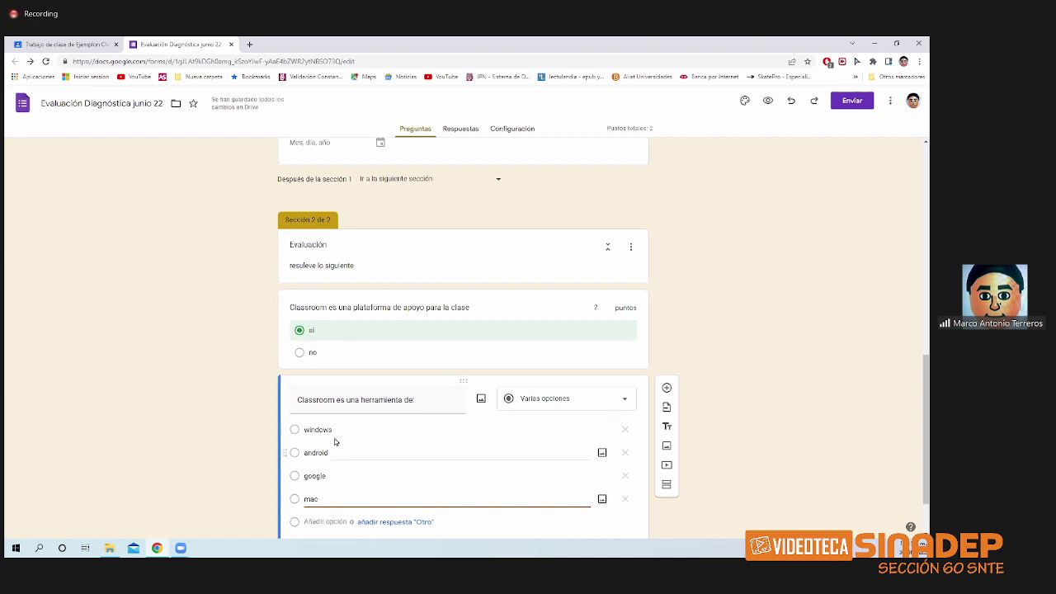
{"action": "left_click", "coordinate": [597, 402]}
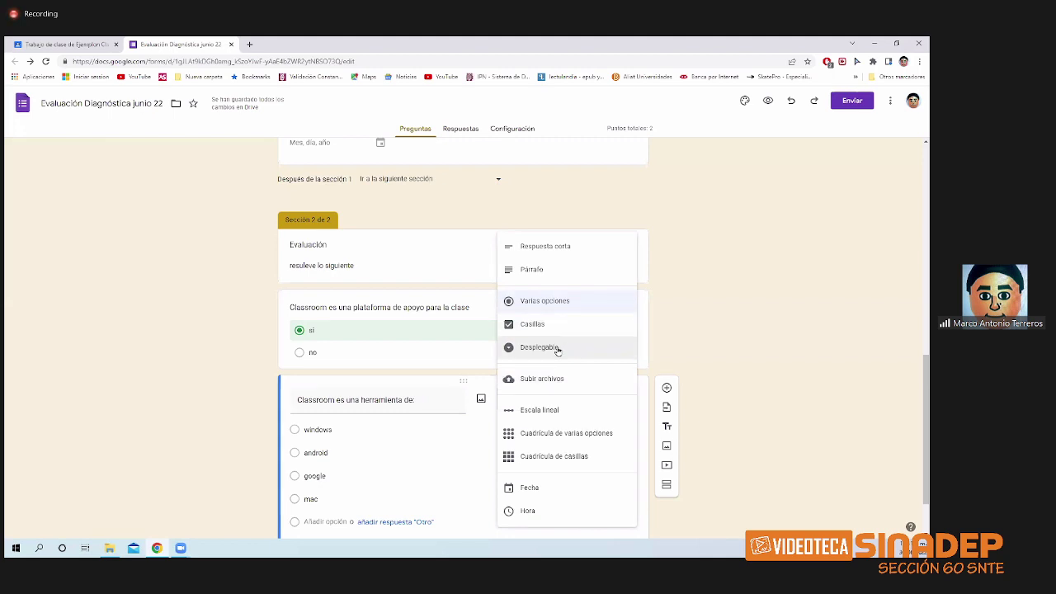
- Change the question type to Desplegable (dropdown) and scroll through the form to review it
{"action": "left_click", "coordinate": [558, 350]}
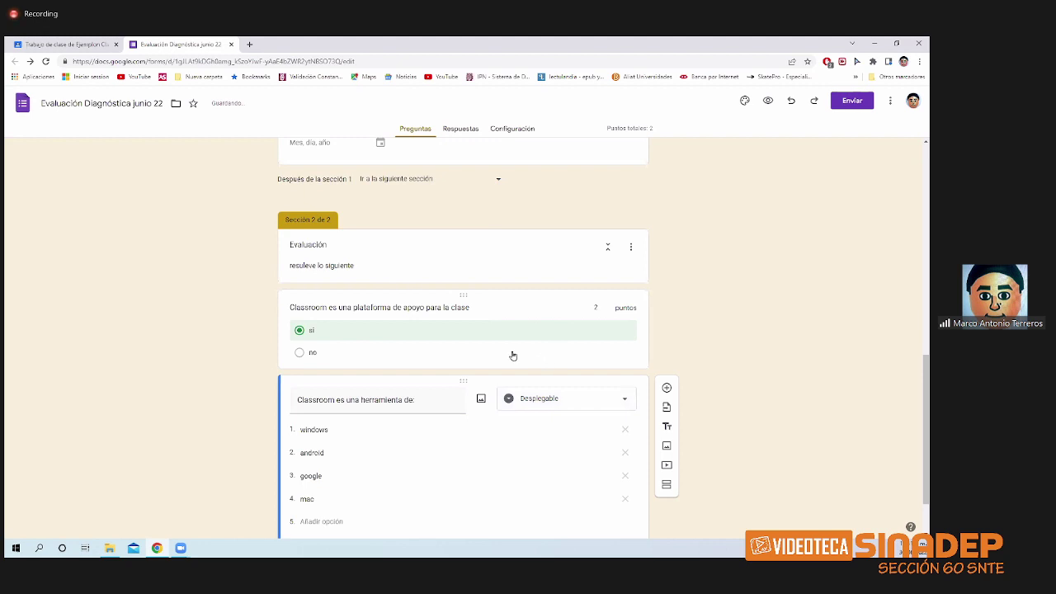
{"action": "scroll", "coordinate": [473, 378], "scroll_direction": "down", "scroll_amount": 1}
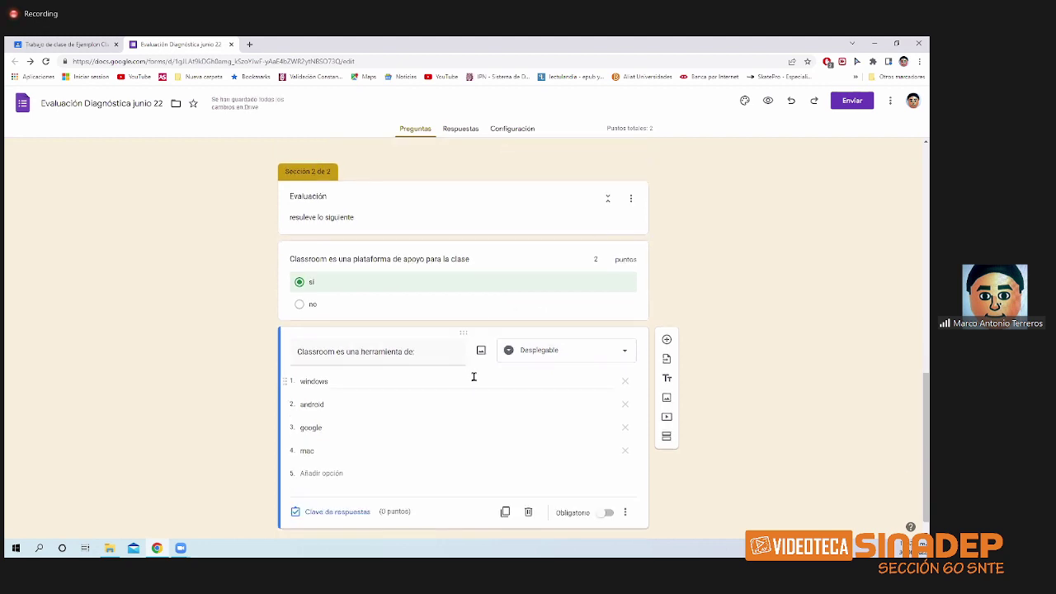
{"action": "scroll", "coordinate": [474, 377], "scroll_direction": "up", "scroll_amount": 1}
{"action": "scroll", "coordinate": [473, 378], "scroll_direction": "up", "scroll_amount": 1}
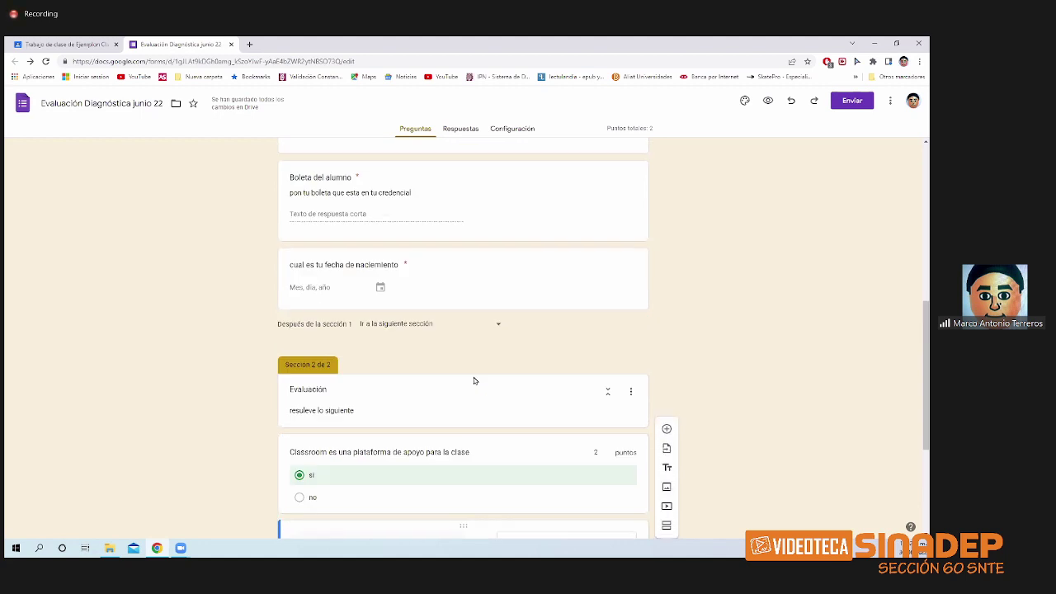
{"action": "scroll", "coordinate": [473, 377], "scroll_direction": "down", "scroll_amount": 2}
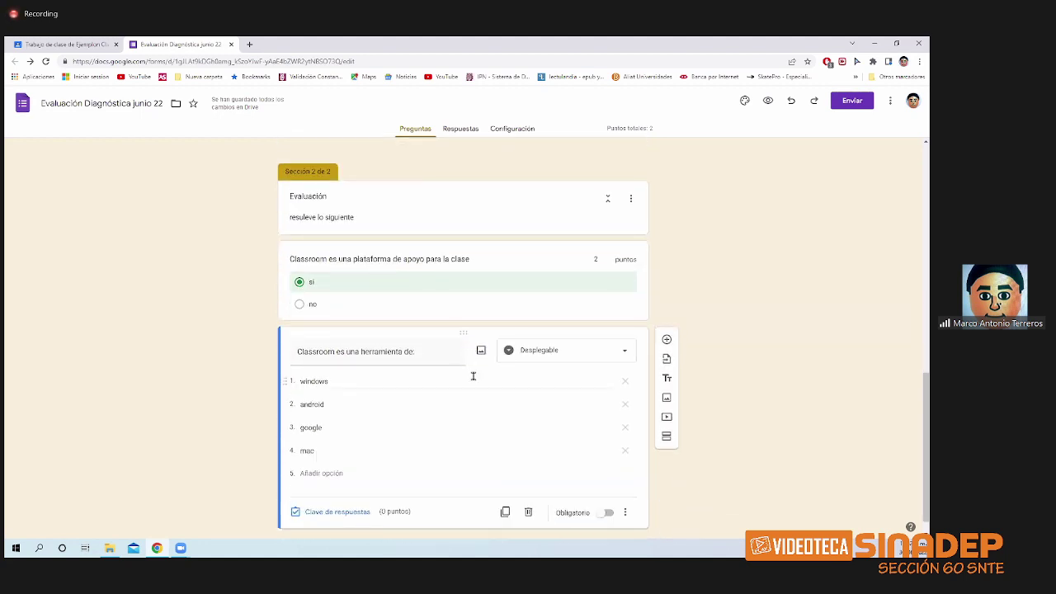
{"action": "scroll", "coordinate": [473, 377], "scroll_direction": "up", "scroll_amount": 1}
{"action": "scroll", "coordinate": [473, 372], "scroll_direction": "down", "scroll_amount": 1}
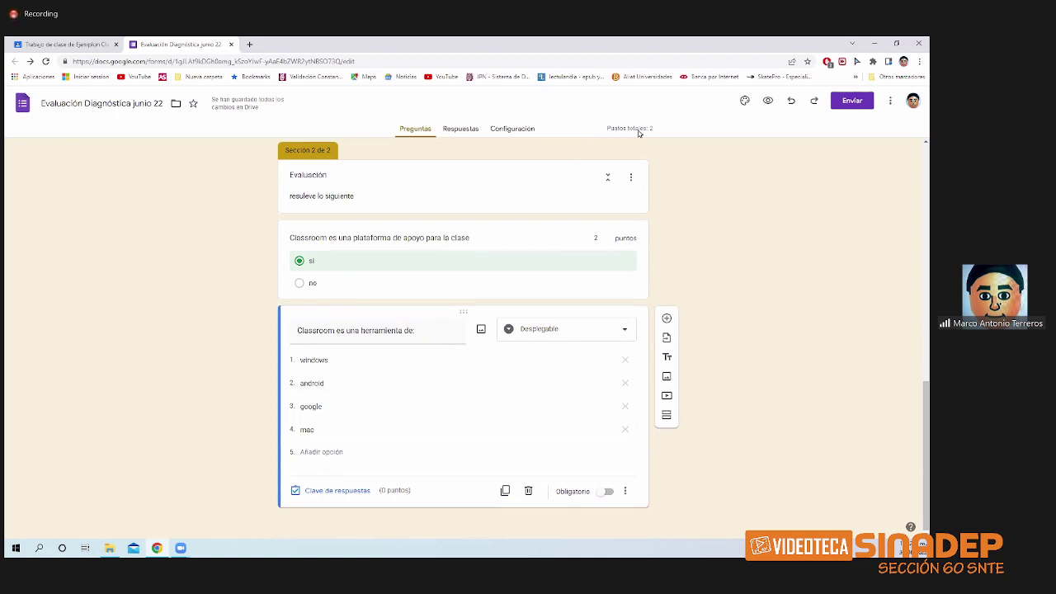
{"action": "left_click", "coordinate": [767, 100]}
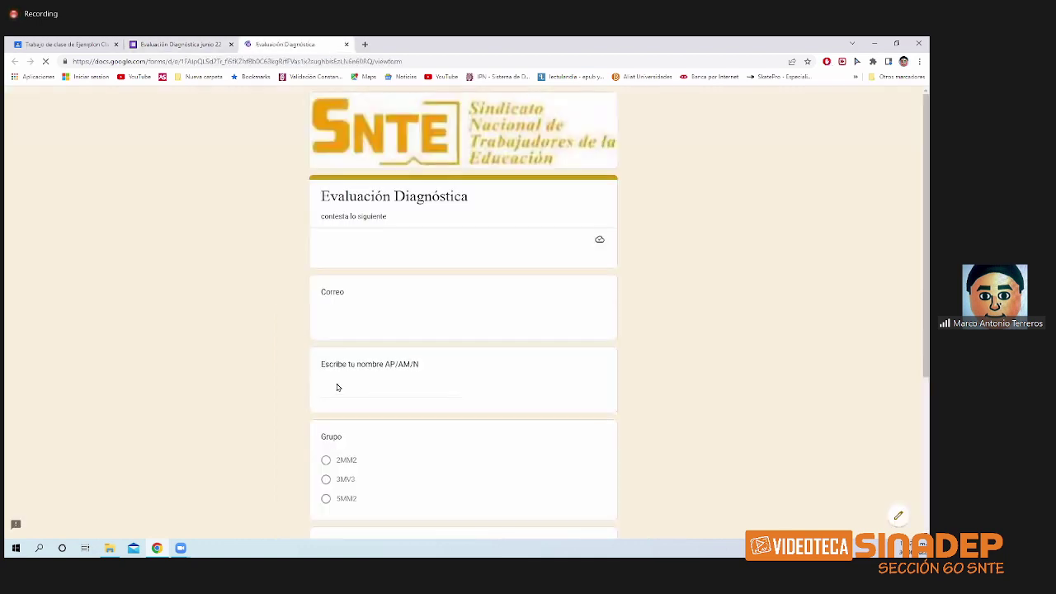
{"action": "scroll", "coordinate": [363, 355], "scroll_direction": "down", "scroll_amount": 3}
{"action": "scroll", "coordinate": [361, 365], "scroll_direction": "up", "scroll_amount": 2}
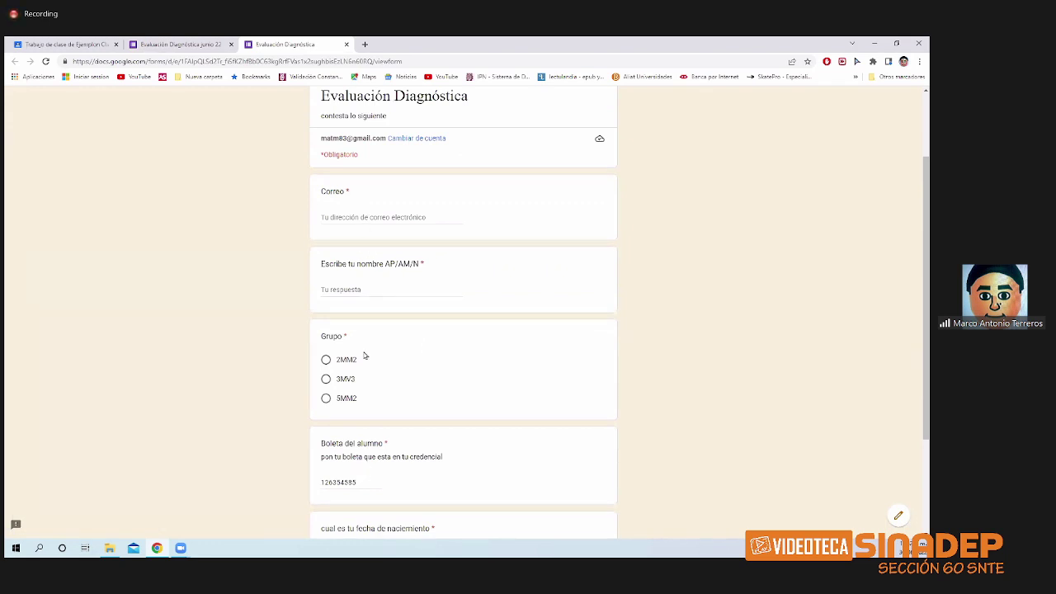
{"action": "scroll", "coordinate": [370, 488], "scroll_direction": "down", "scroll_amount": 2}
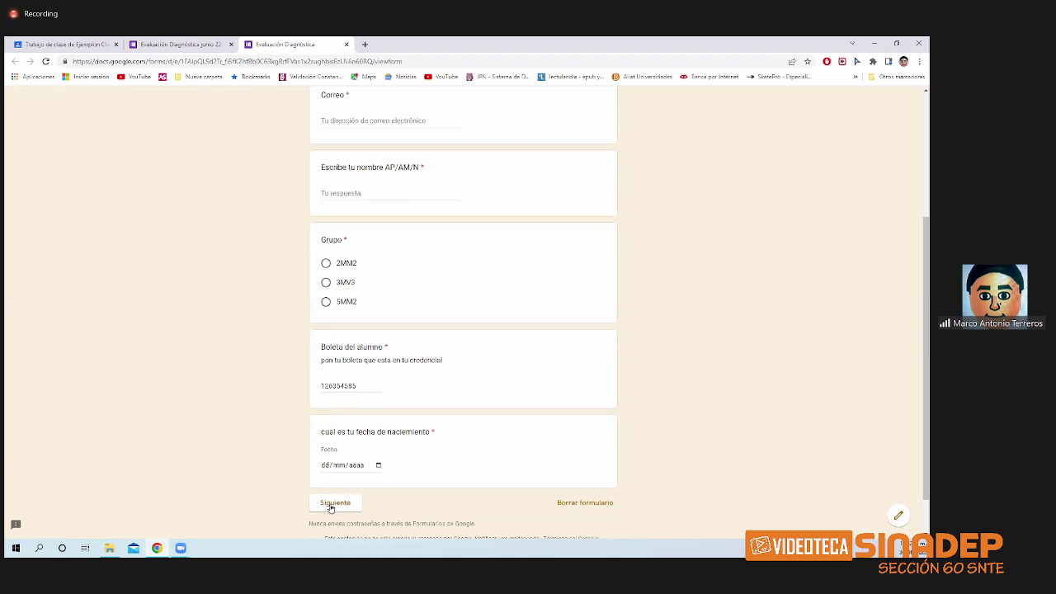
{"action": "left_click", "coordinate": [334, 503]}
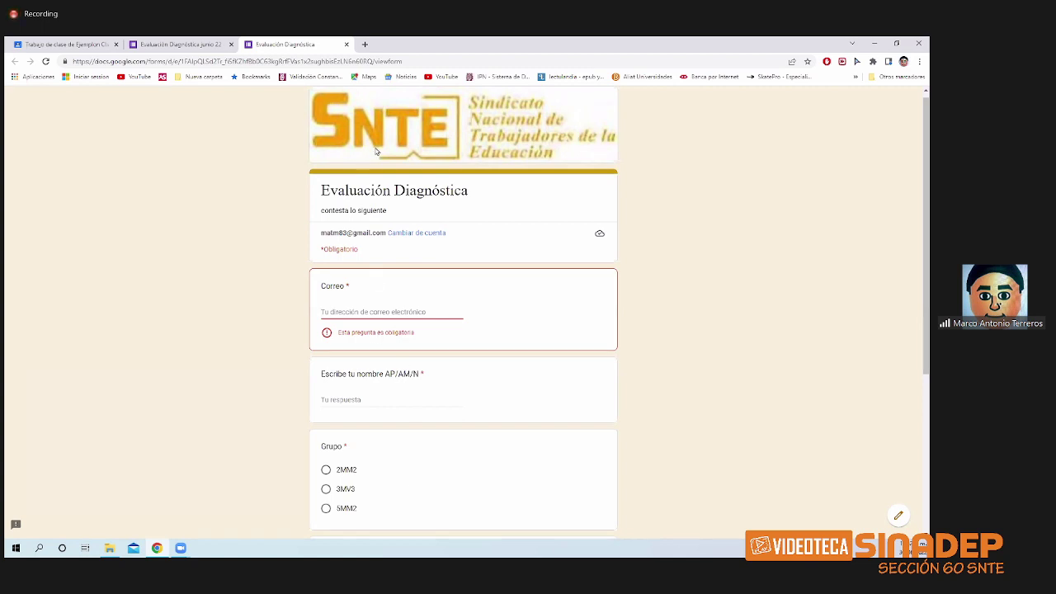
{"action": "left_click", "coordinate": [347, 45]}
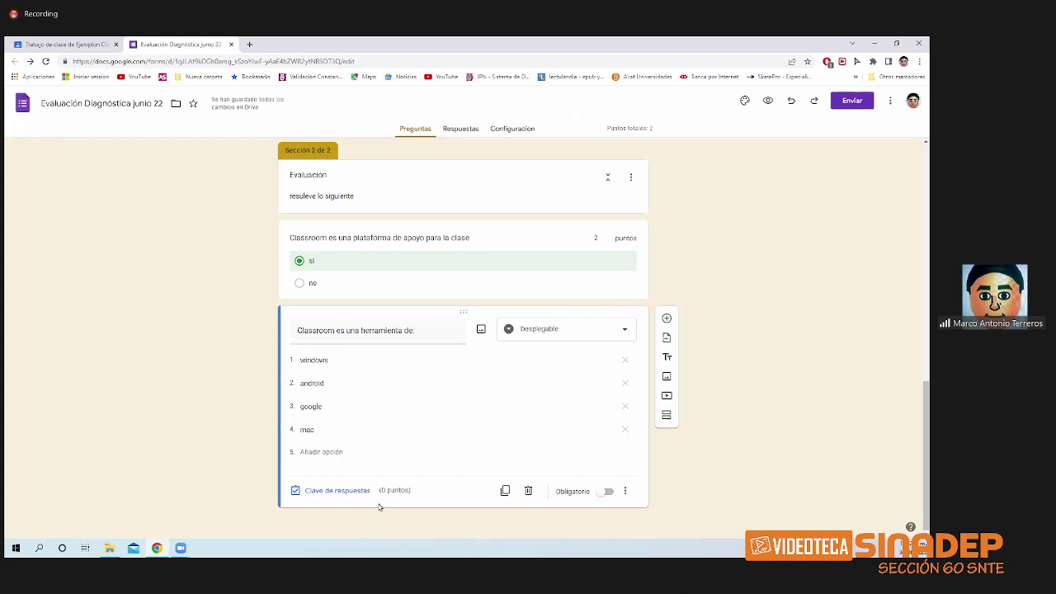
- Make the dropdown required with google correct for 2 points, then add a new question
{"action": "left_click", "coordinate": [586, 492]}
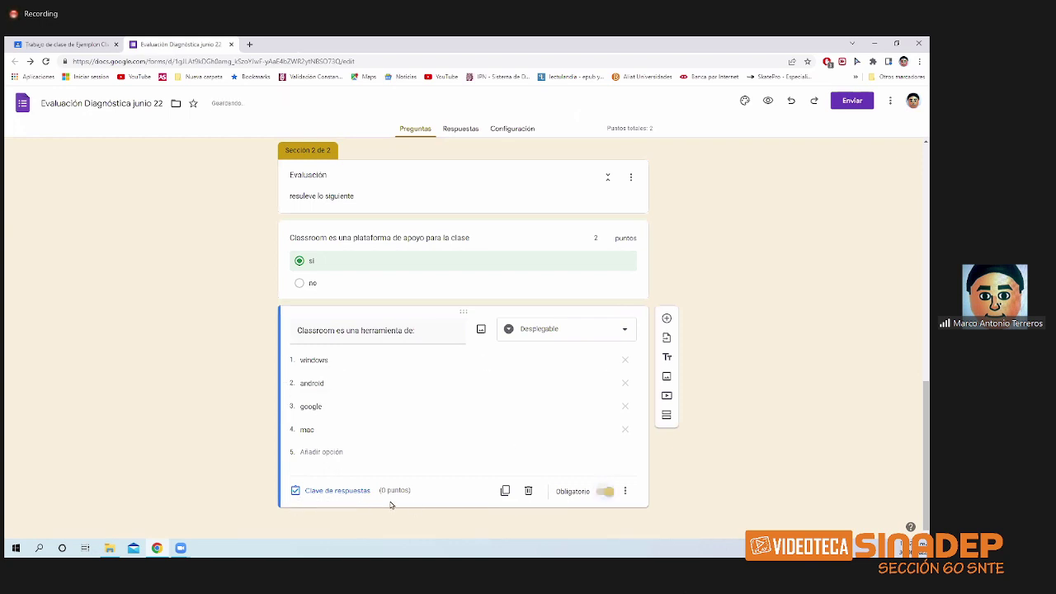
{"action": "left_click", "coordinate": [342, 491]}
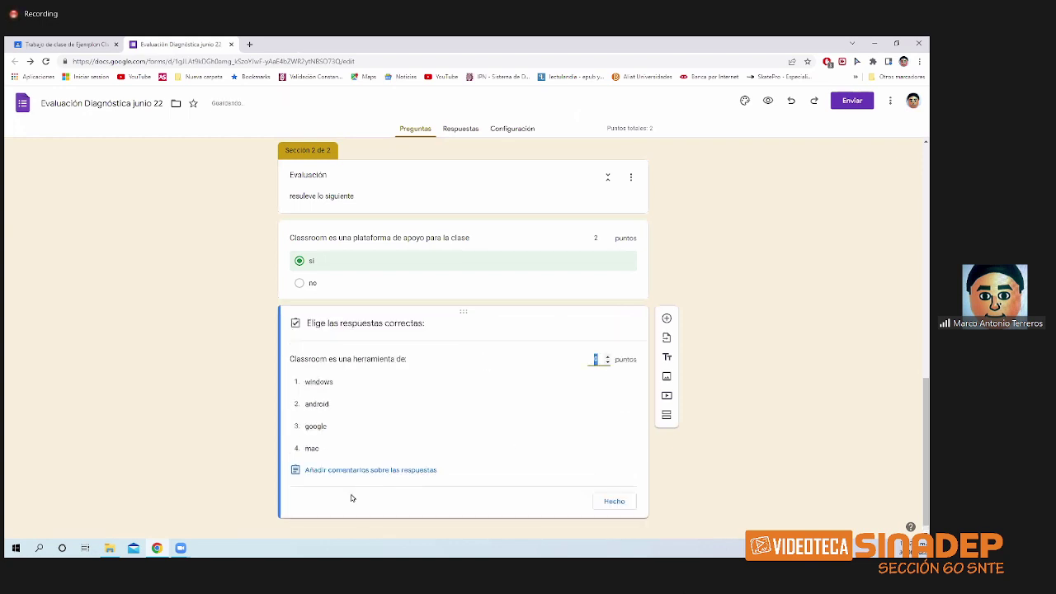
{"action": "left_click", "coordinate": [342, 426]}
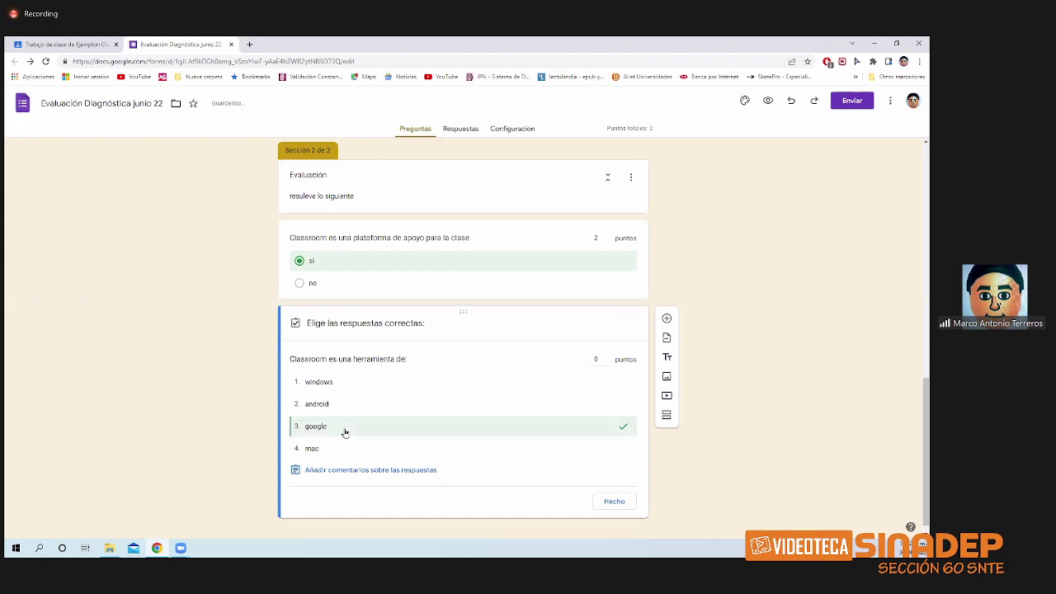
{"action": "left_click", "coordinate": [608, 357]}
{"action": "left_click", "coordinate": [608, 357]}
{"action": "left_click", "coordinate": [613, 499]}
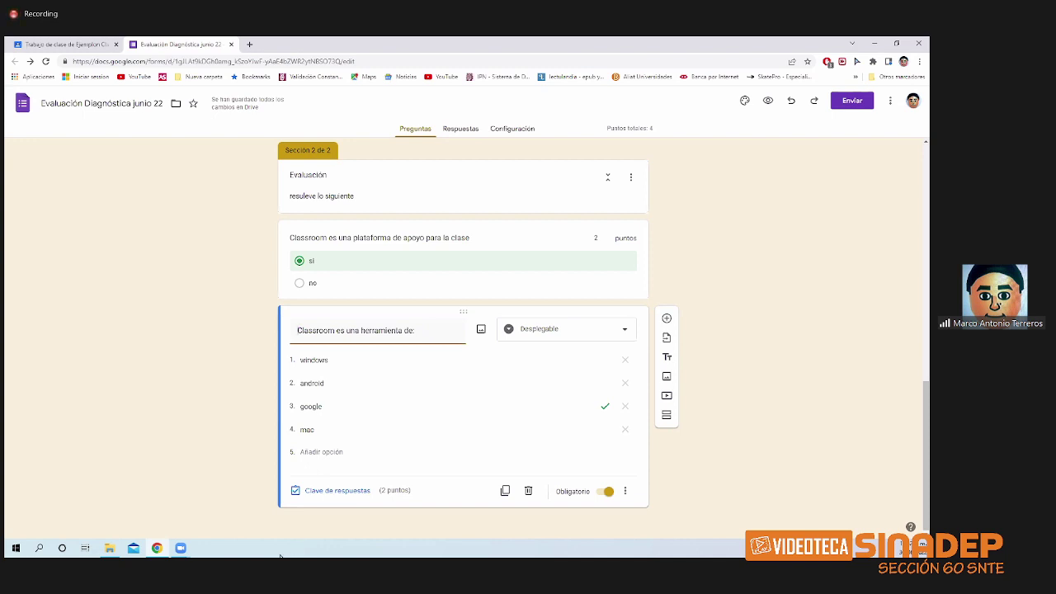
{"action": "left_click", "coordinate": [666, 318]}
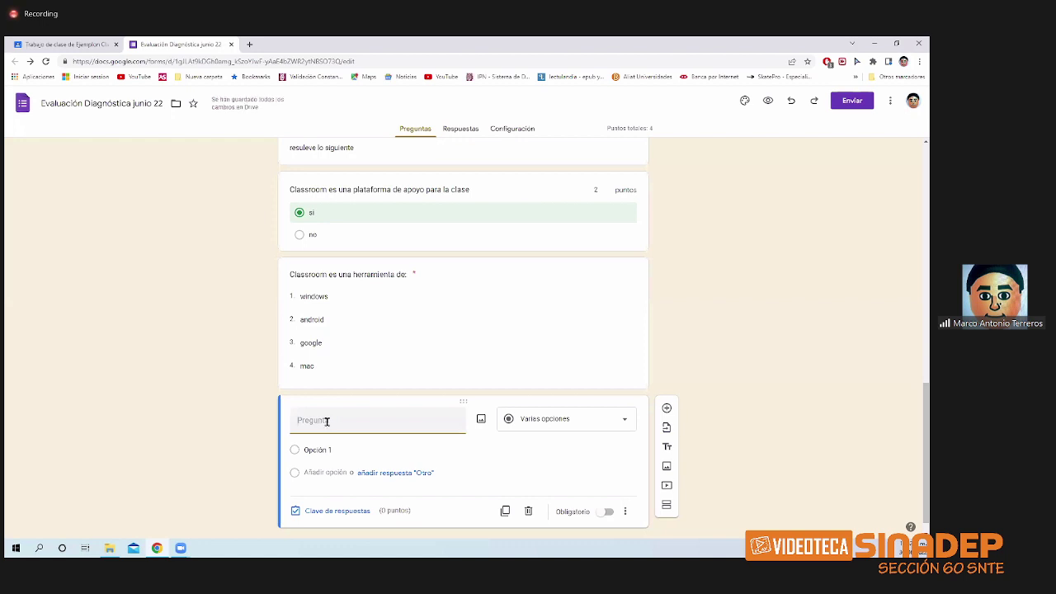
- Title the new question 'Como me puedo unir a una clase' and set its type to Casillas
{"action": "type", "text": "Como"}
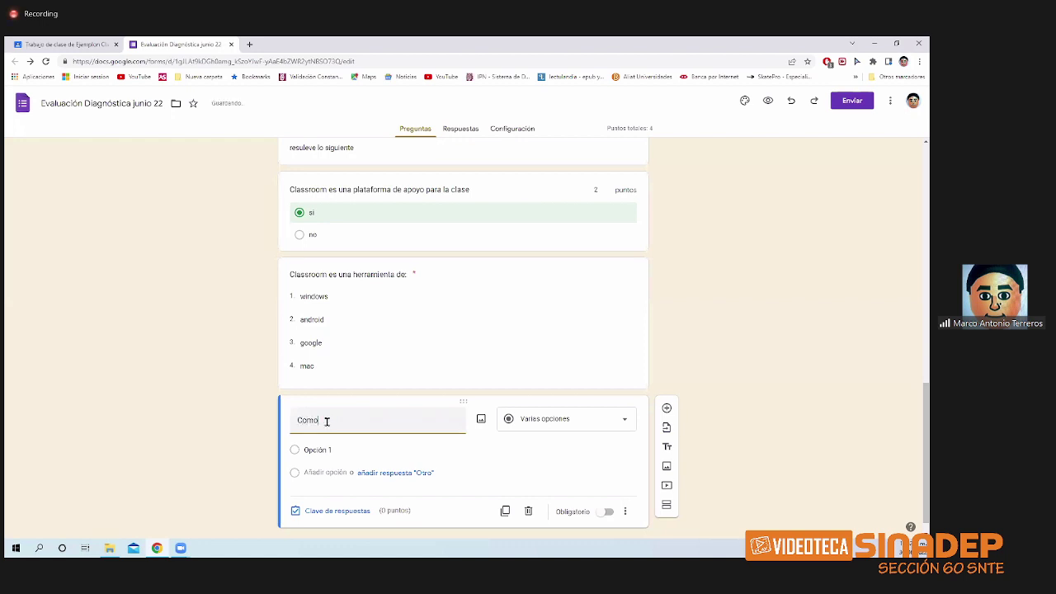
{"action": "type", "text": " no pued"}
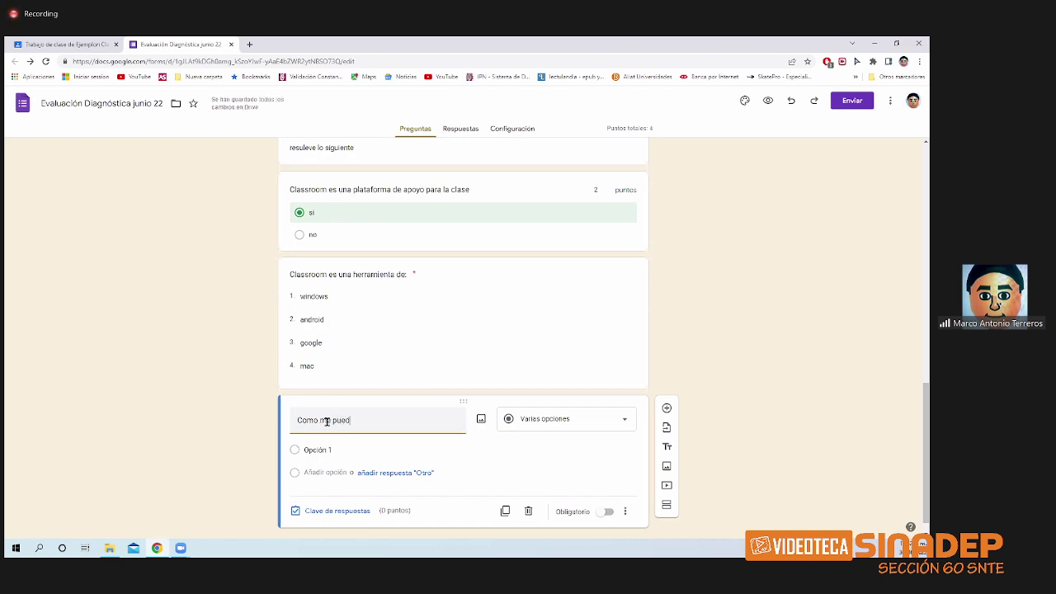
{"action": "type", "text": "o unir a una "}
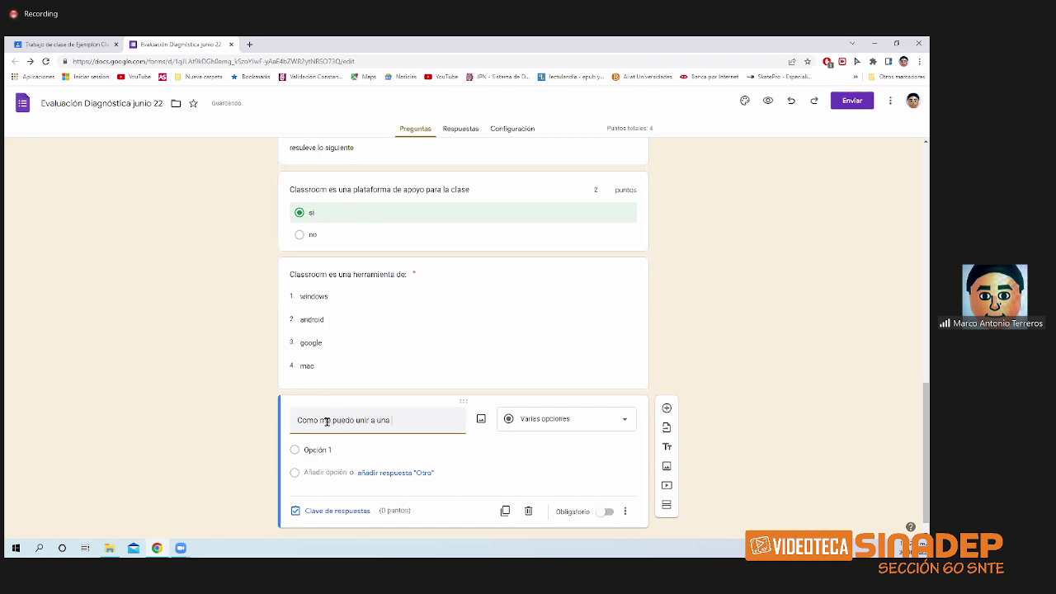
{"action": "type", "text": "clase"}
{"action": "left_click", "coordinate": [601, 422]}
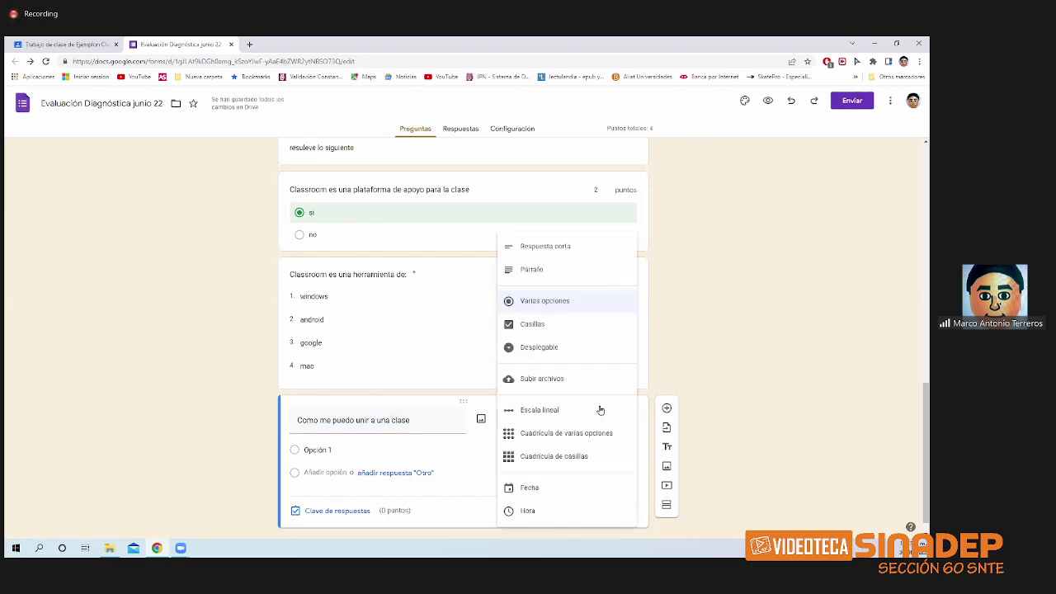
{"action": "left_click", "coordinate": [578, 336]}
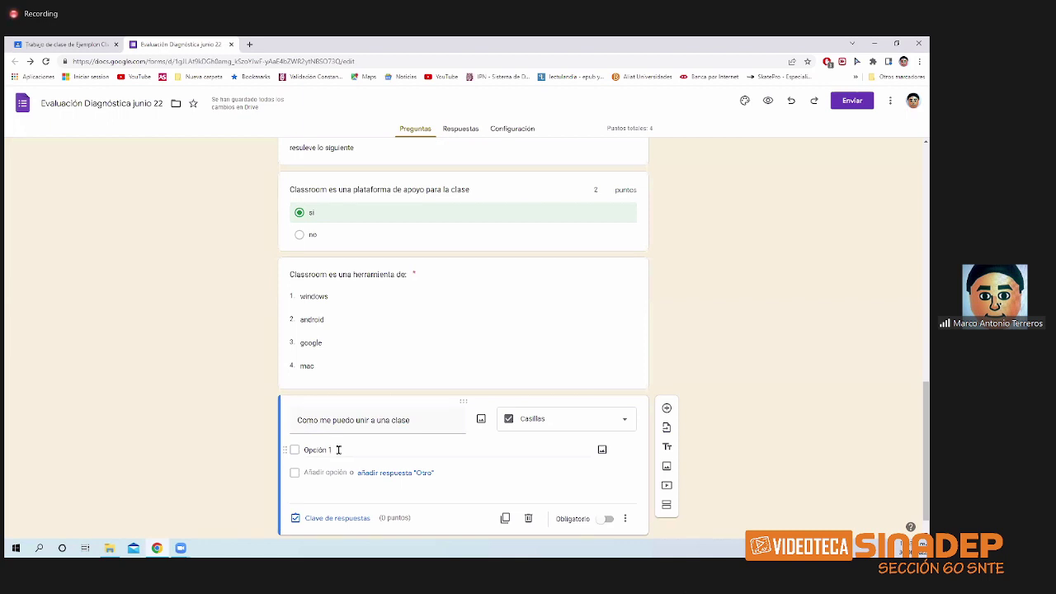
- Enter checkbox options por un codigo, por una invitación, usando word and por una plataforma
{"action": "left_click", "coordinate": [338, 449]}
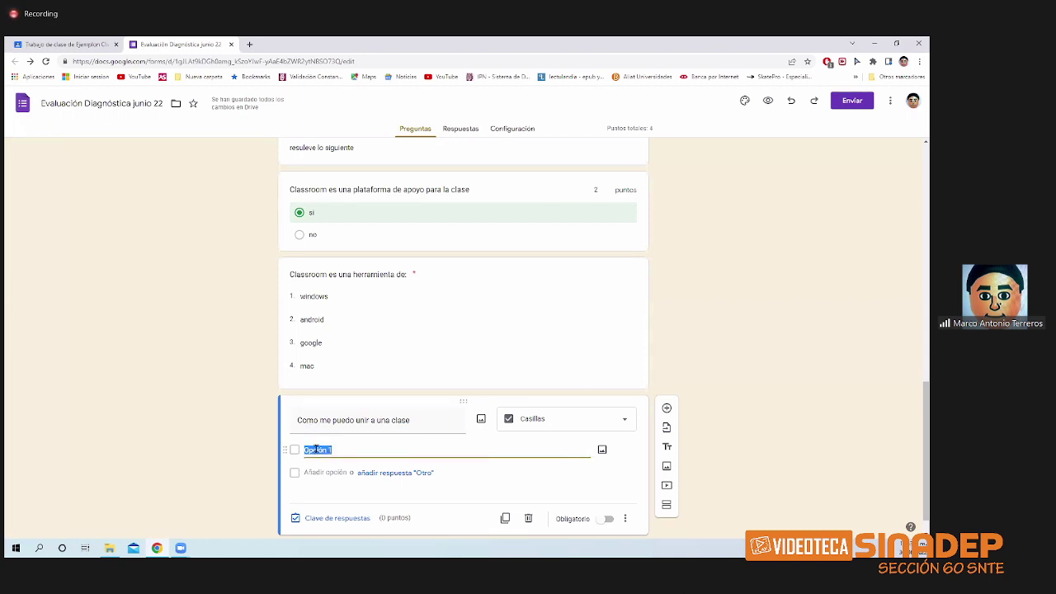
{"action": "type", "text": "pos"}
{"action": "type", "text": " un codigo"}
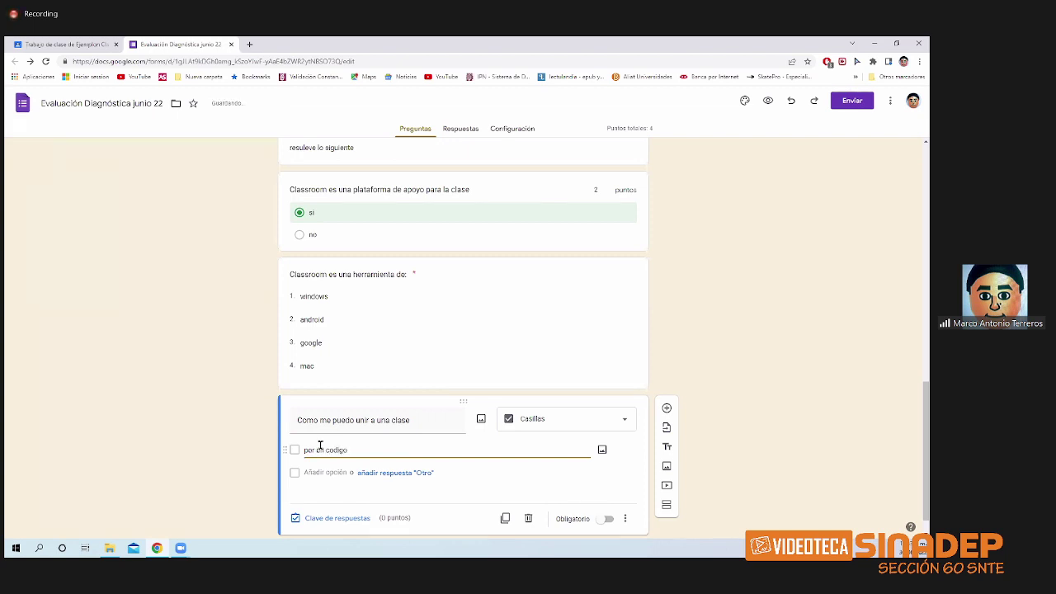
{"action": "left_click", "coordinate": [337, 472]}
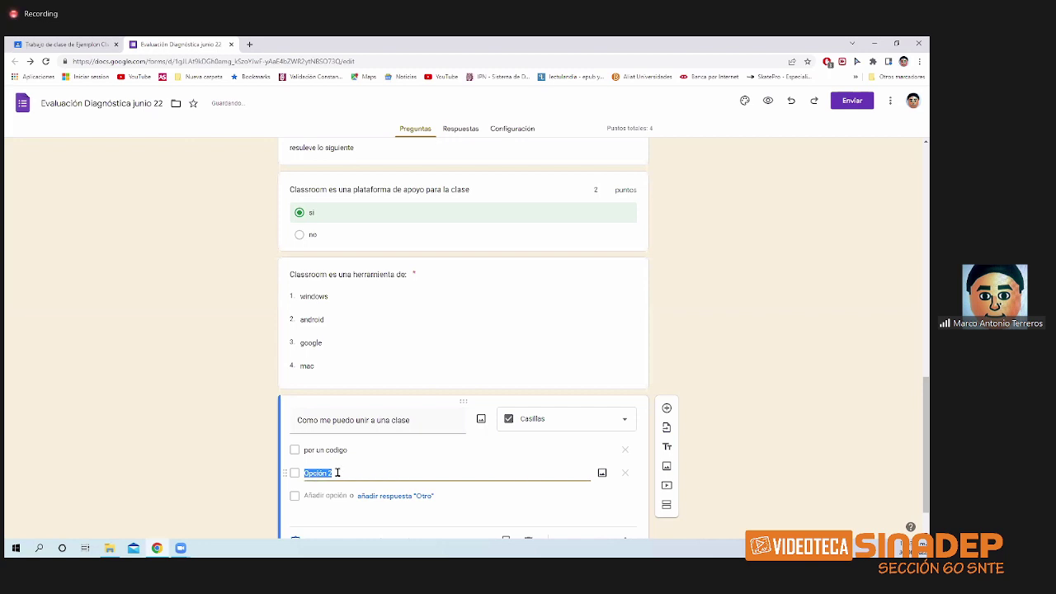
{"action": "type", "text": "por una "}
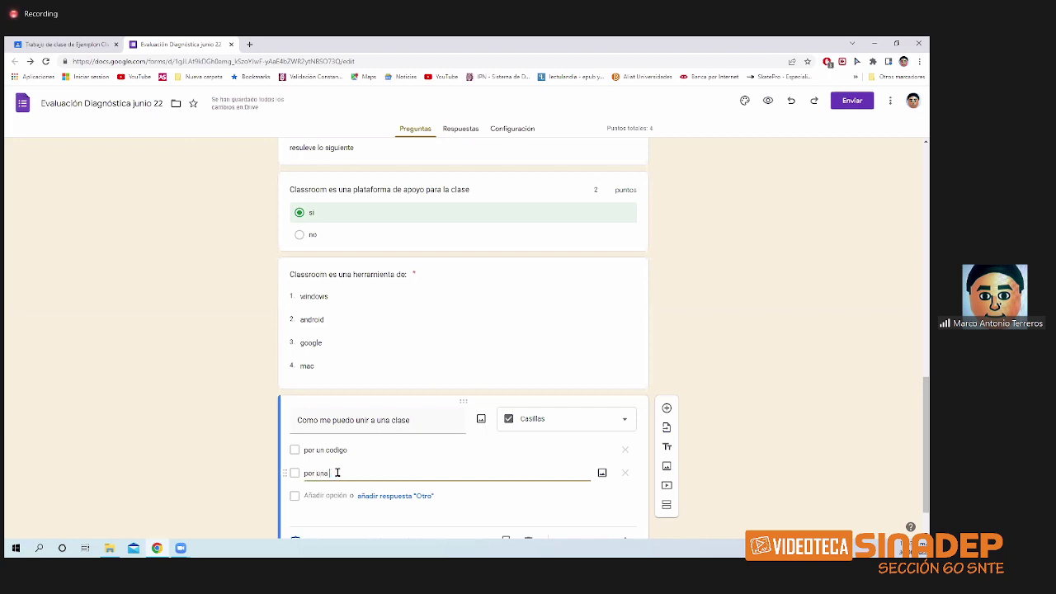
{"action": "type", "text": "in"}
{"action": "key", "text": "BackSpace"}
{"action": "key", "text": "BackSpace"}
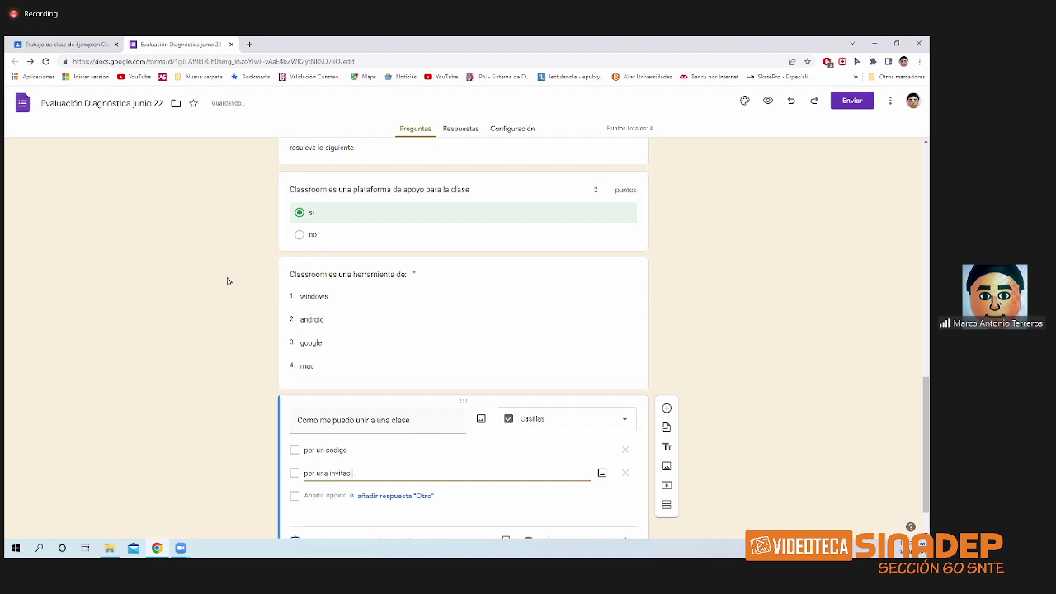
{"action": "type", "text": "ón"}
{"action": "left_click", "coordinate": [304, 495]}
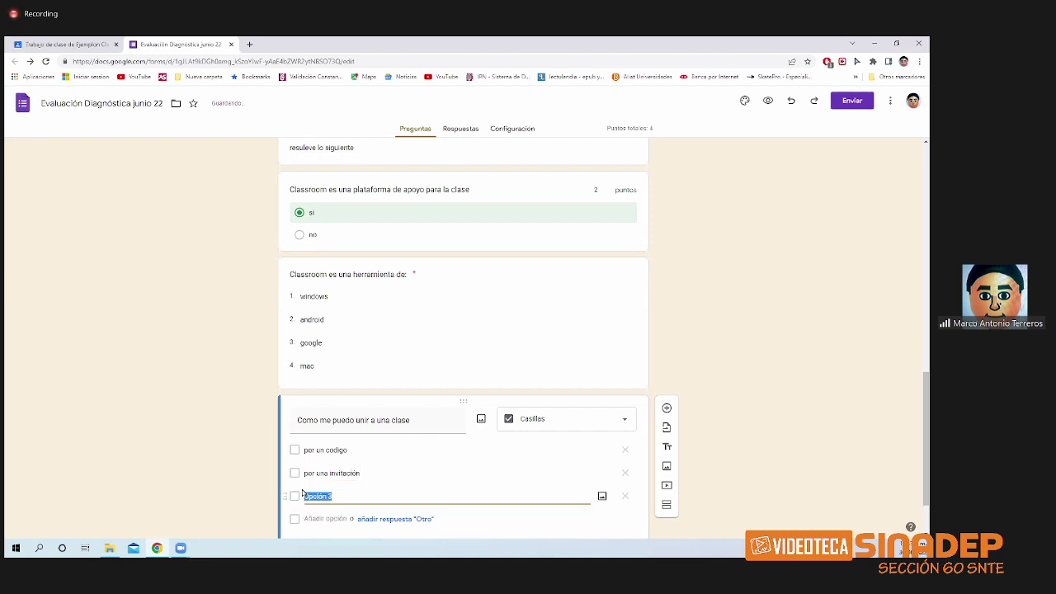
{"action": "type", "text": "usand"}
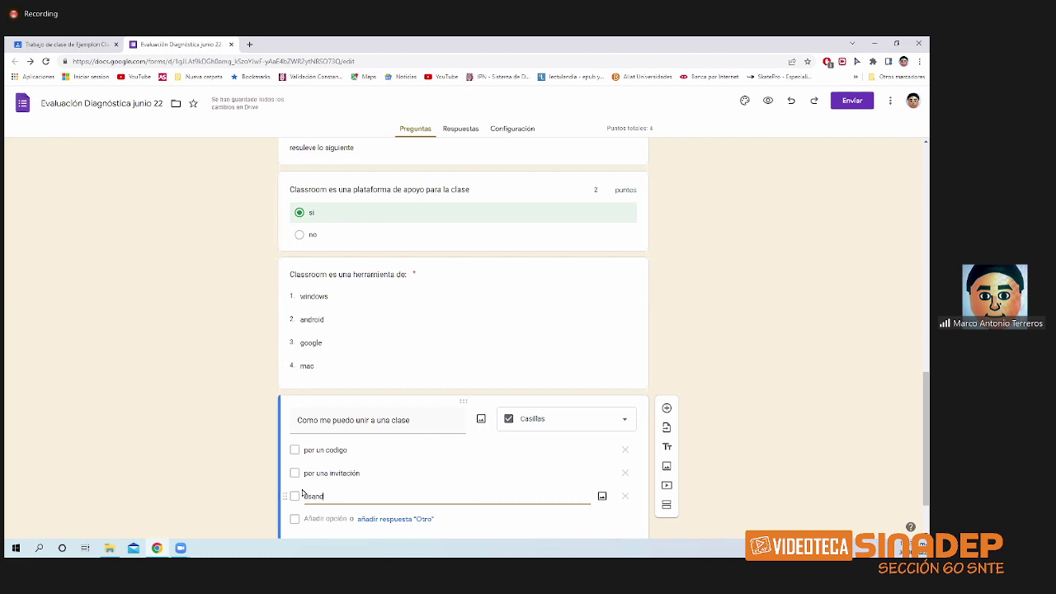
{"action": "type", "text": "o word"}
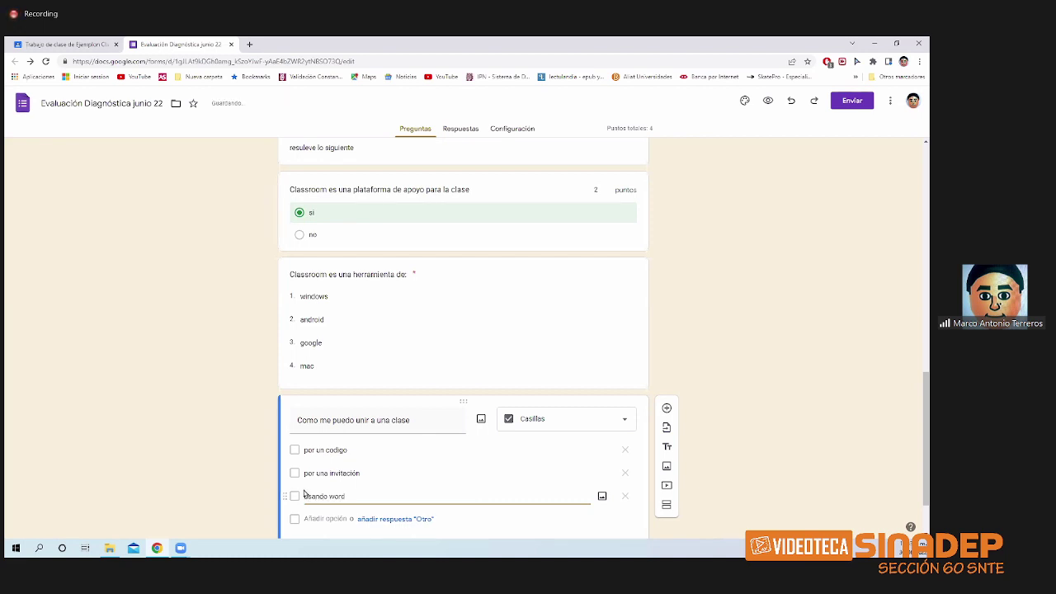
{"action": "left_click", "coordinate": [323, 518]}
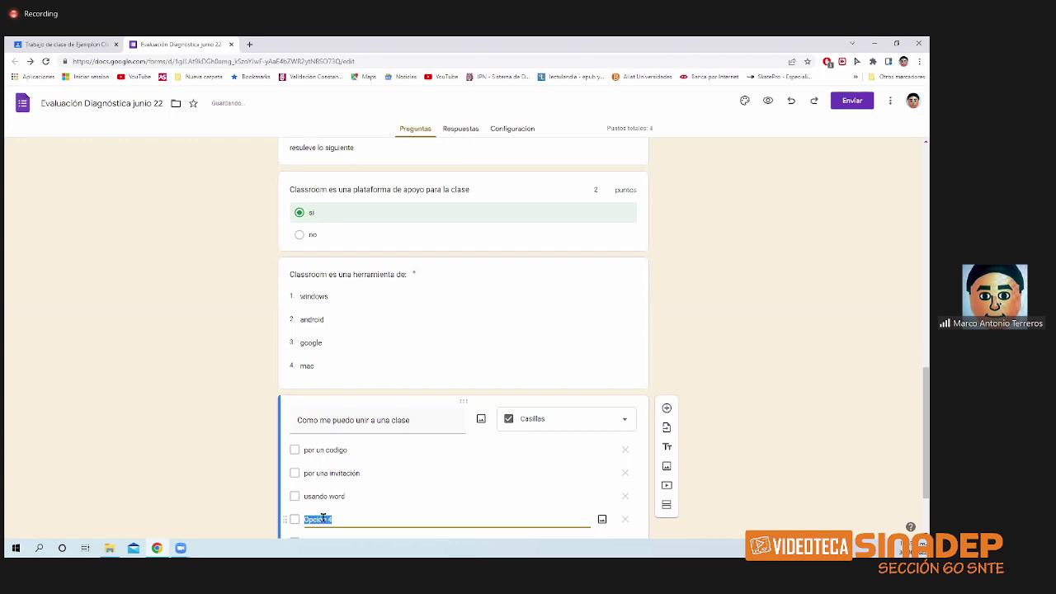
{"action": "type", "text": "por u"}
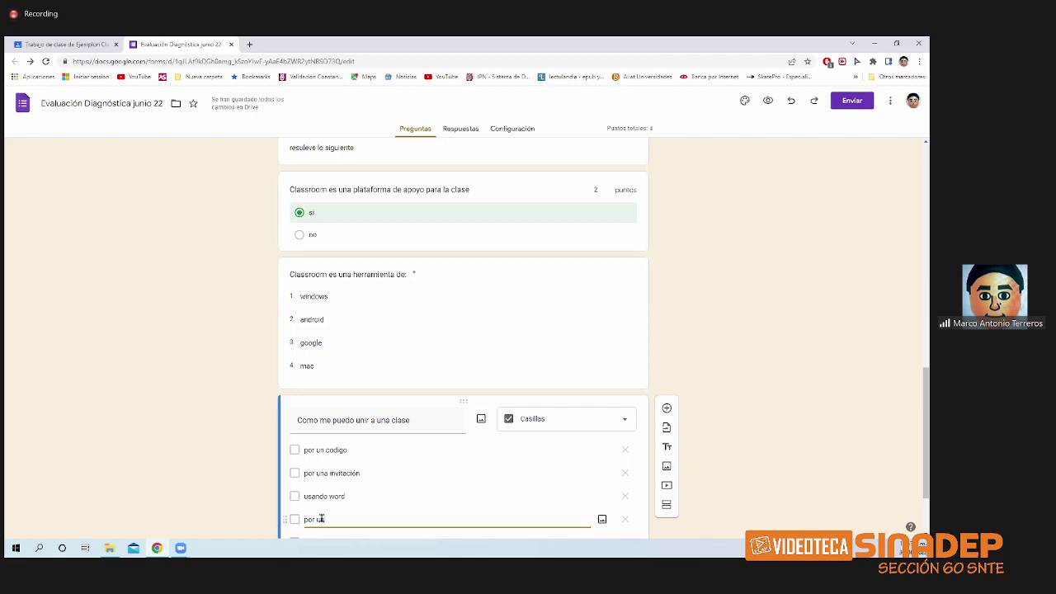
{"action": "type", "text": "na plataforma"}
{"action": "scroll", "coordinate": [344, 508], "scroll_direction": "down", "scroll_amount": 1}
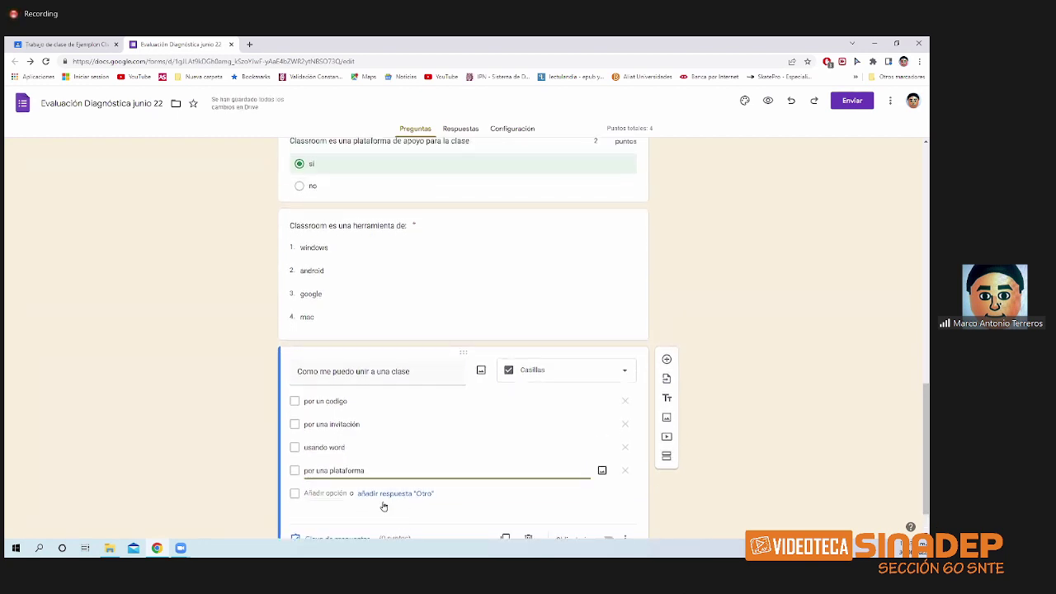
{"action": "scroll", "coordinate": [382, 502], "scroll_direction": "down", "scroll_amount": 1}
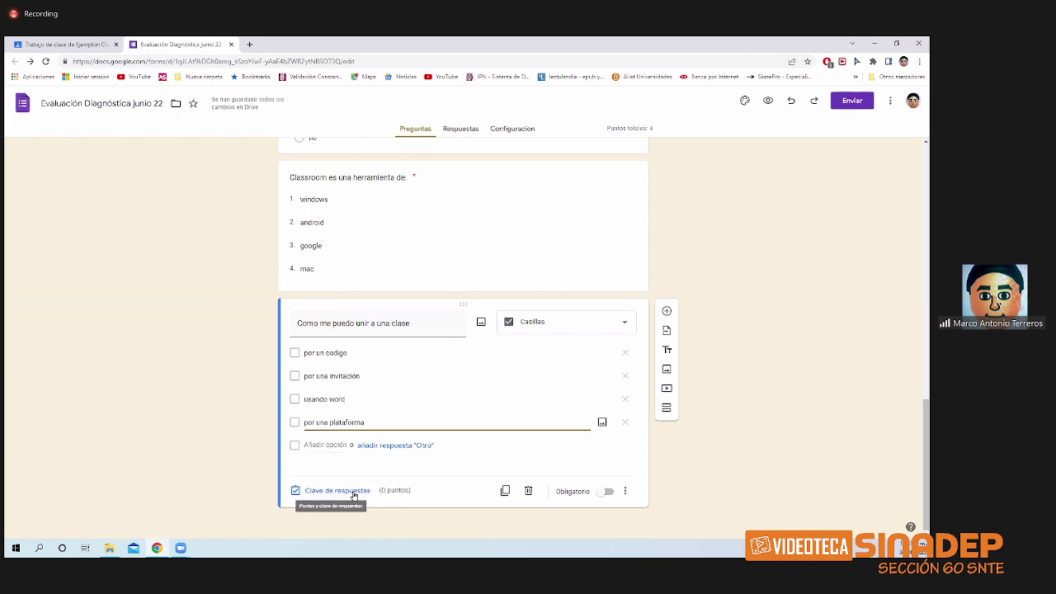
- In the answer key, mark 'por un codigo' and 'por una invitación' correct, worth 2 points
{"action": "left_click", "coordinate": [354, 493]}
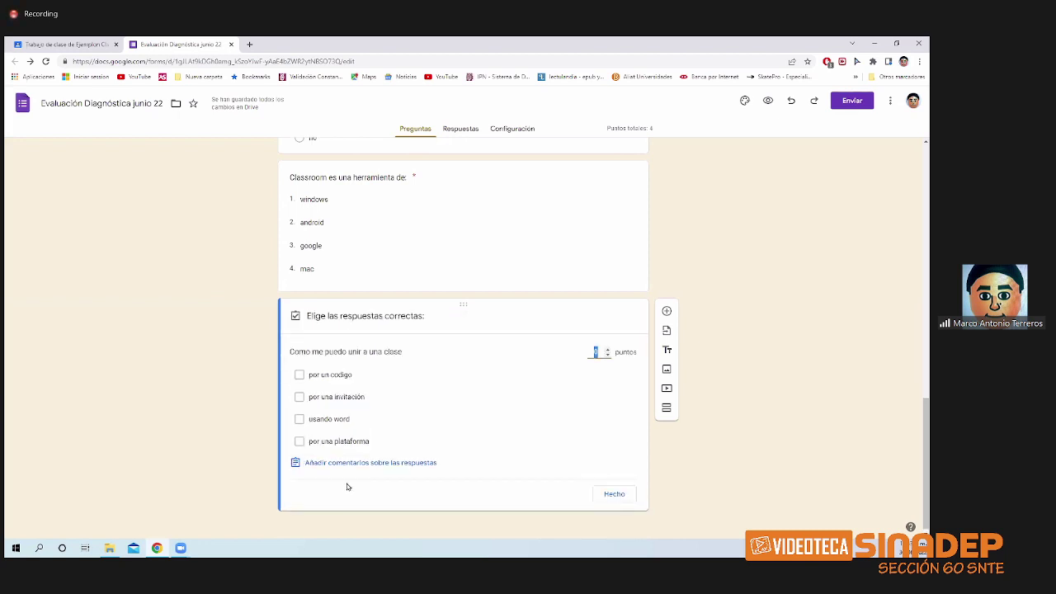
{"action": "left_click", "coordinate": [299, 398]}
{"action": "left_click", "coordinate": [298, 398]}
{"action": "left_click", "coordinate": [299, 375]}
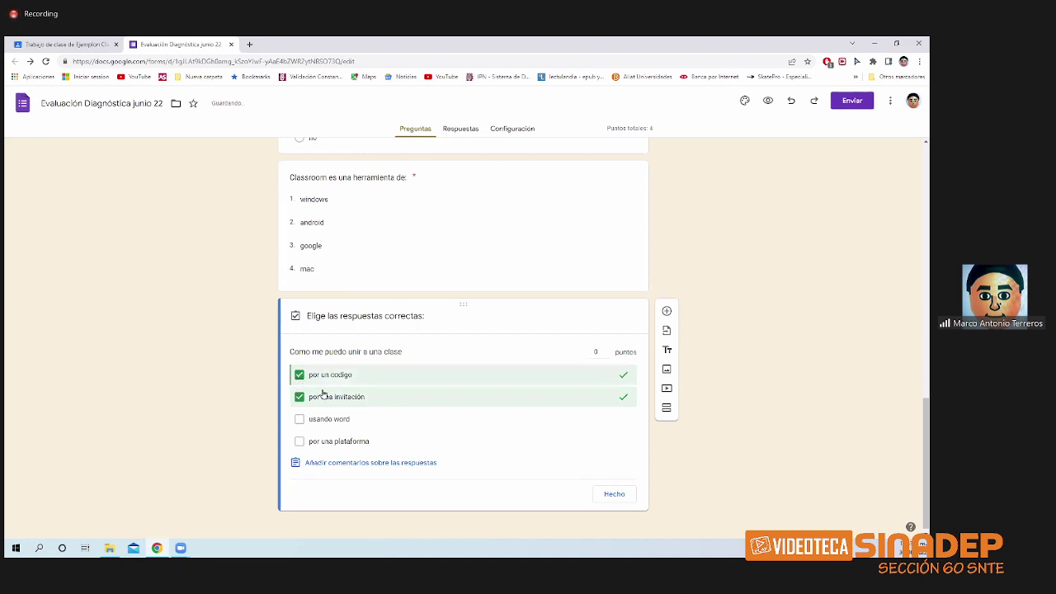
{"action": "left_click", "coordinate": [608, 349]}
{"action": "left_click", "coordinate": [608, 350]}
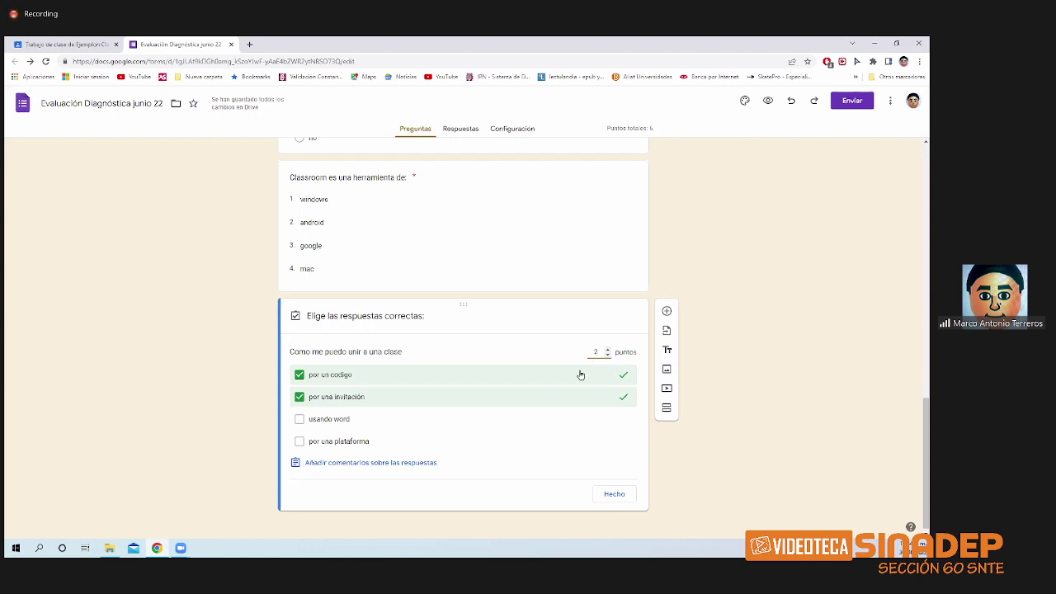
{"action": "left_click", "coordinate": [614, 495]}
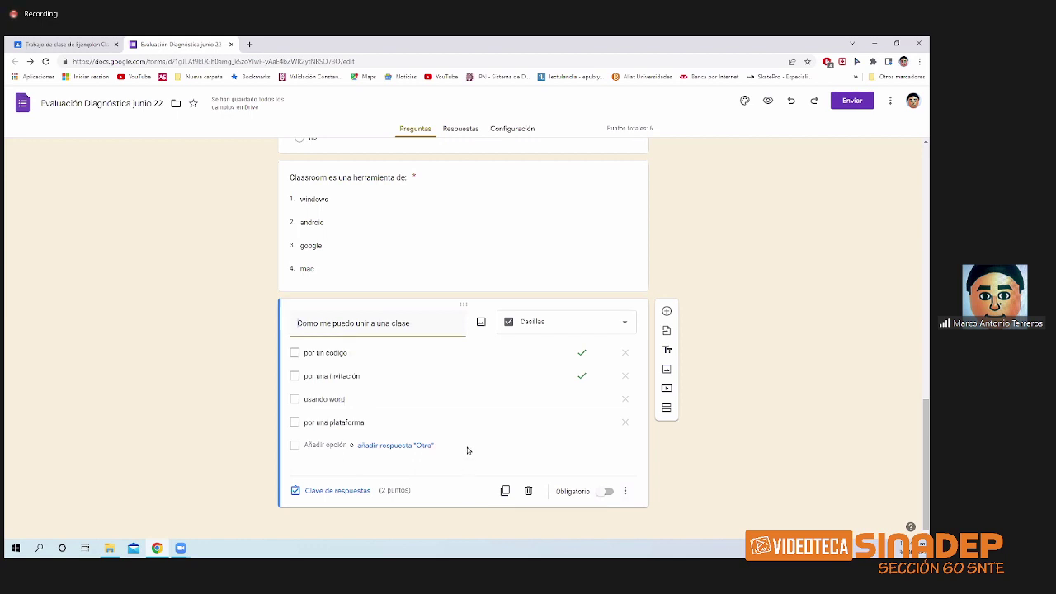
- Add a new question and upload the IPN logo image into it
{"action": "left_click", "coordinate": [667, 311]}
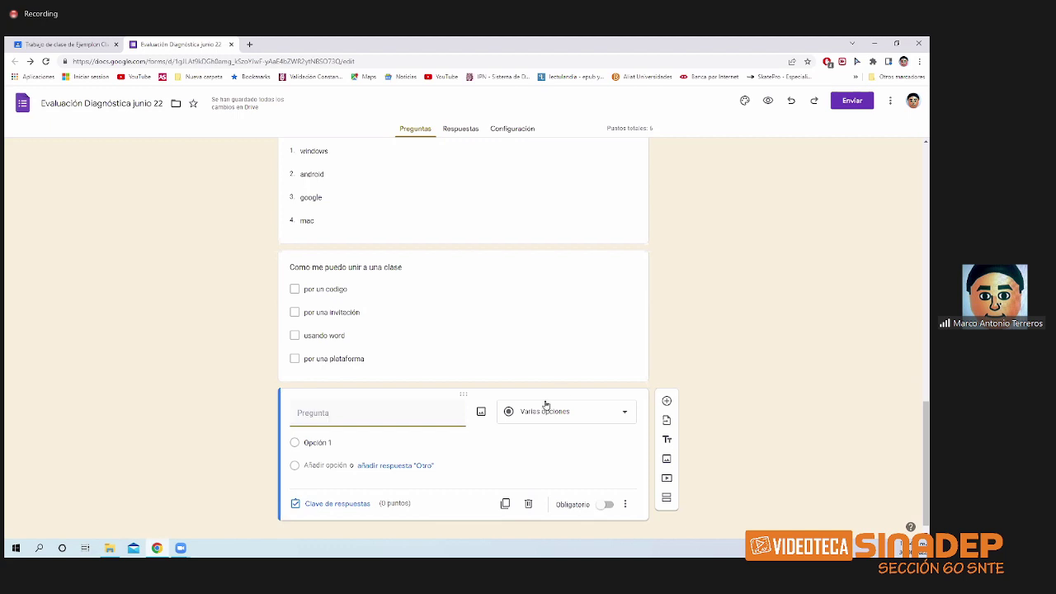
{"action": "left_click", "coordinate": [483, 413]}
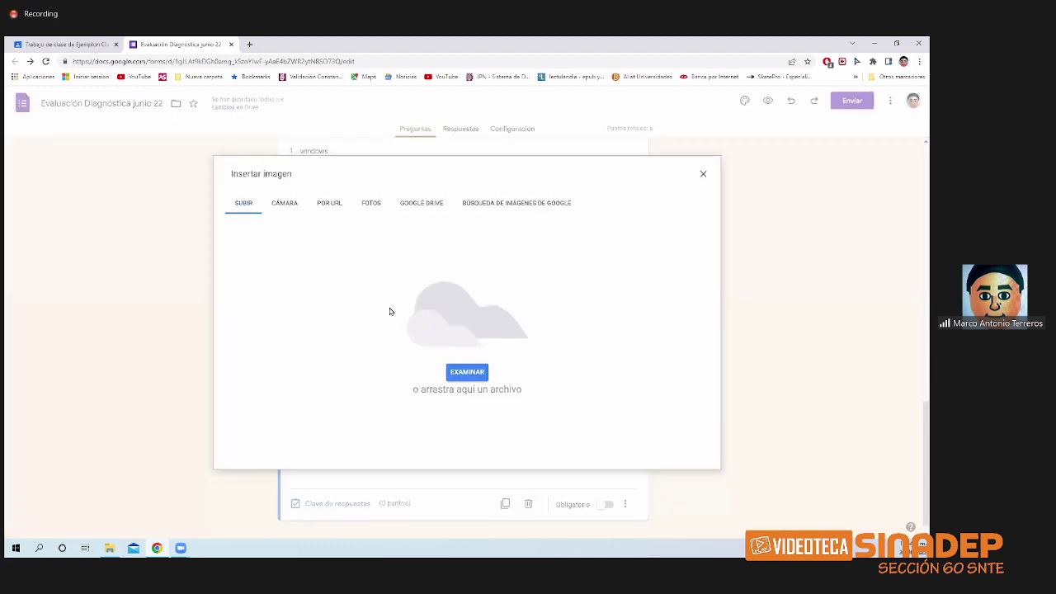
{"action": "left_click", "coordinate": [445, 371]}
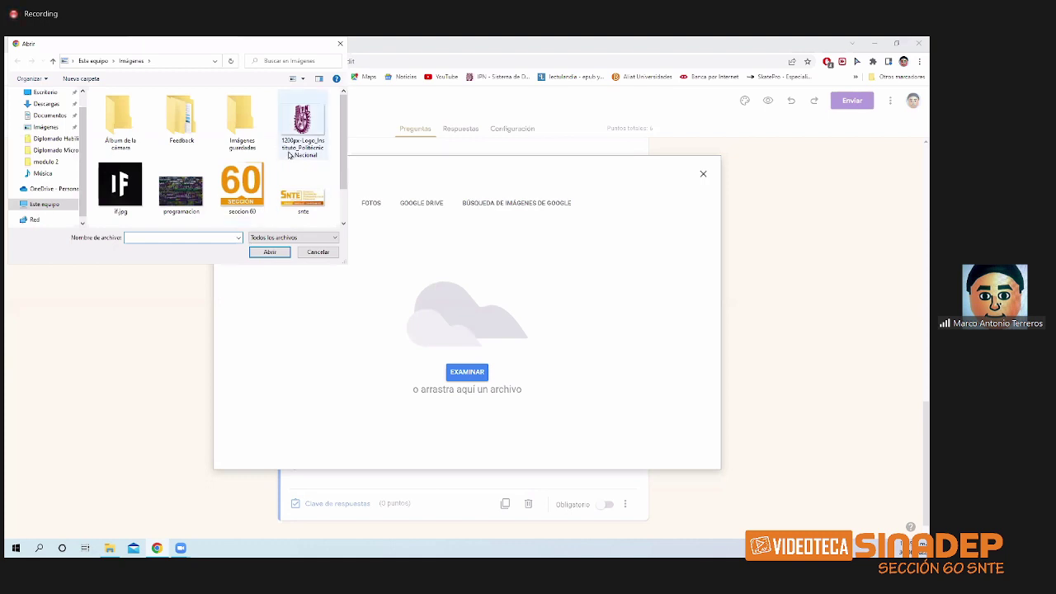
{"action": "left_click", "coordinate": [290, 154]}
{"action": "left_click", "coordinate": [338, 305]}
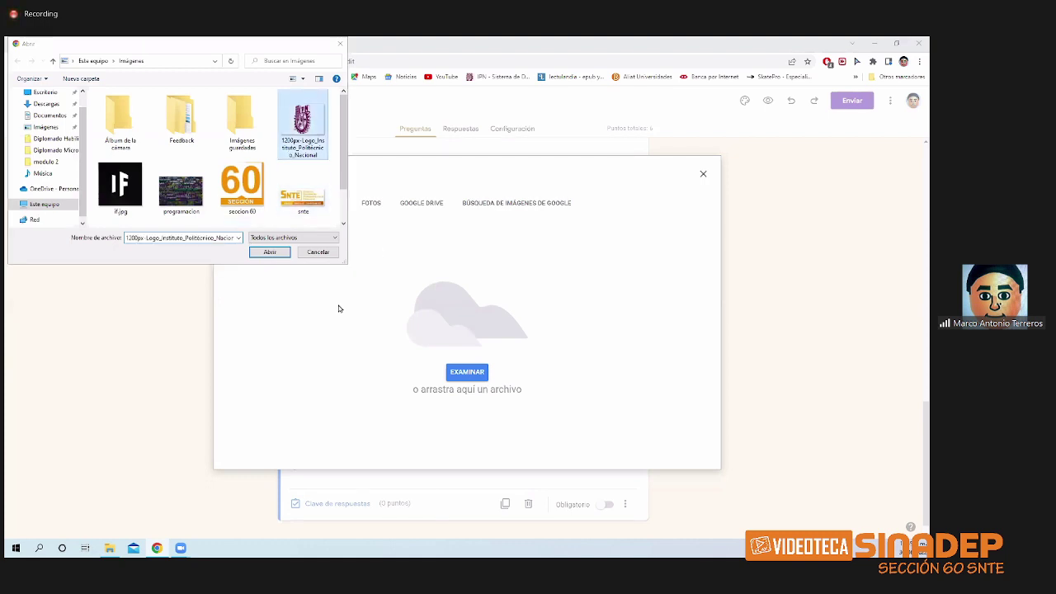
{"action": "left_click", "coordinate": [286, 256]}
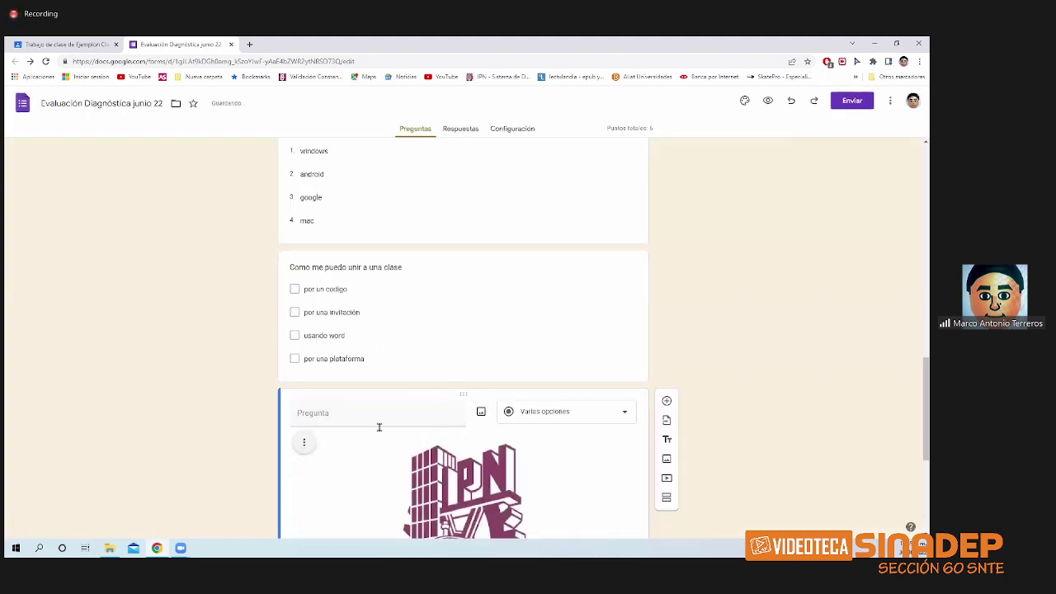
- Title the question 'De que color es el logo del IPN', keeping it multiple choice
{"action": "left_click", "coordinate": [358, 420]}
{"action": "type", "text": "de q"}
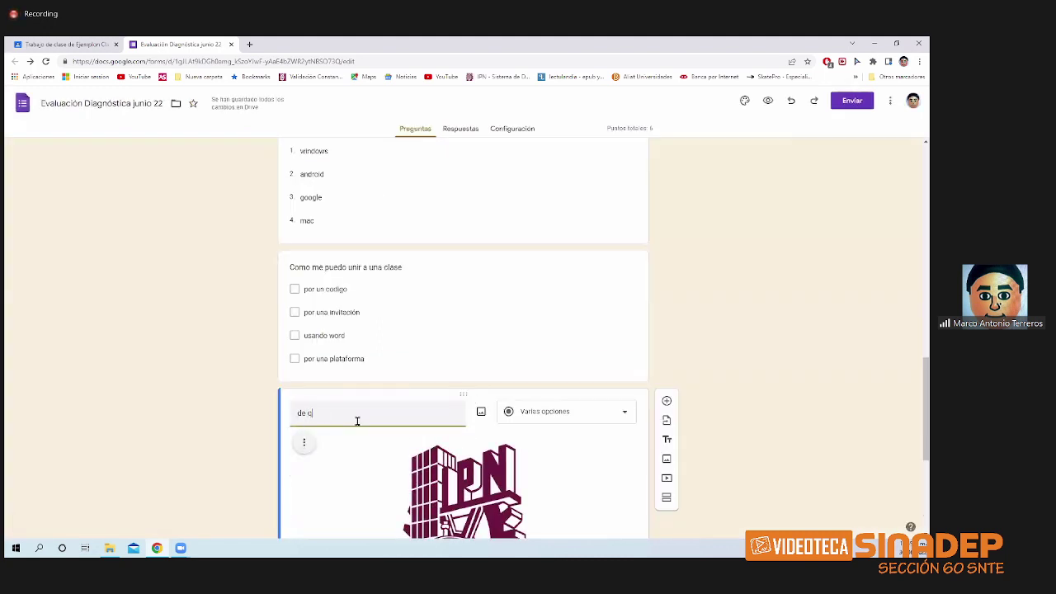
{"action": "key", "text": "BackSpace"}
{"action": "type", "text": "De que color"}
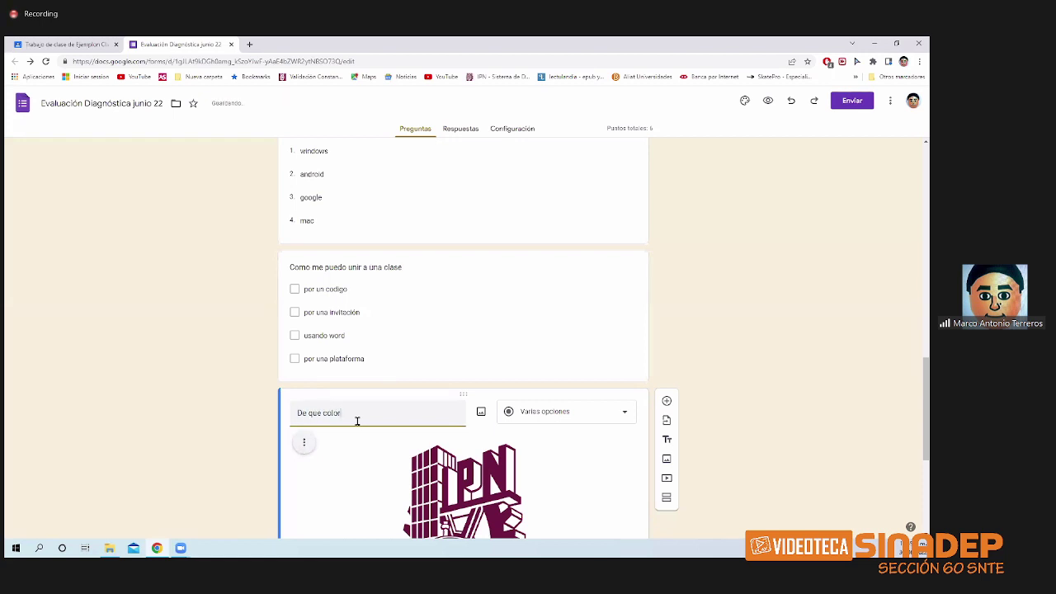
{"action": "type", "text": " es el logo del IPN"}
{"action": "scroll", "coordinate": [392, 459], "scroll_direction": "down", "scroll_amount": 1}
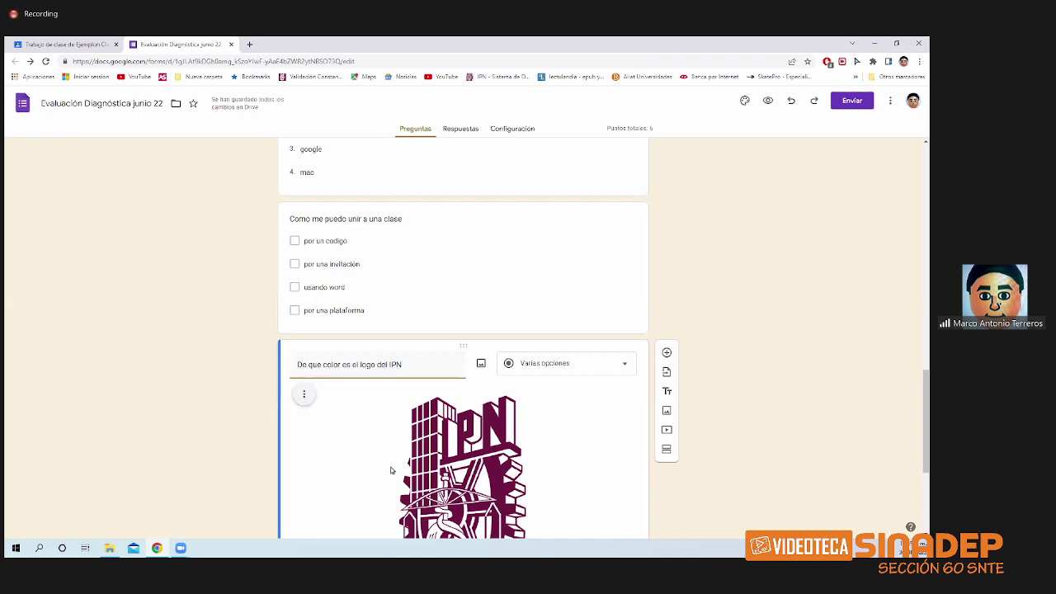
{"action": "scroll", "coordinate": [391, 471], "scroll_direction": "down", "scroll_amount": 3}
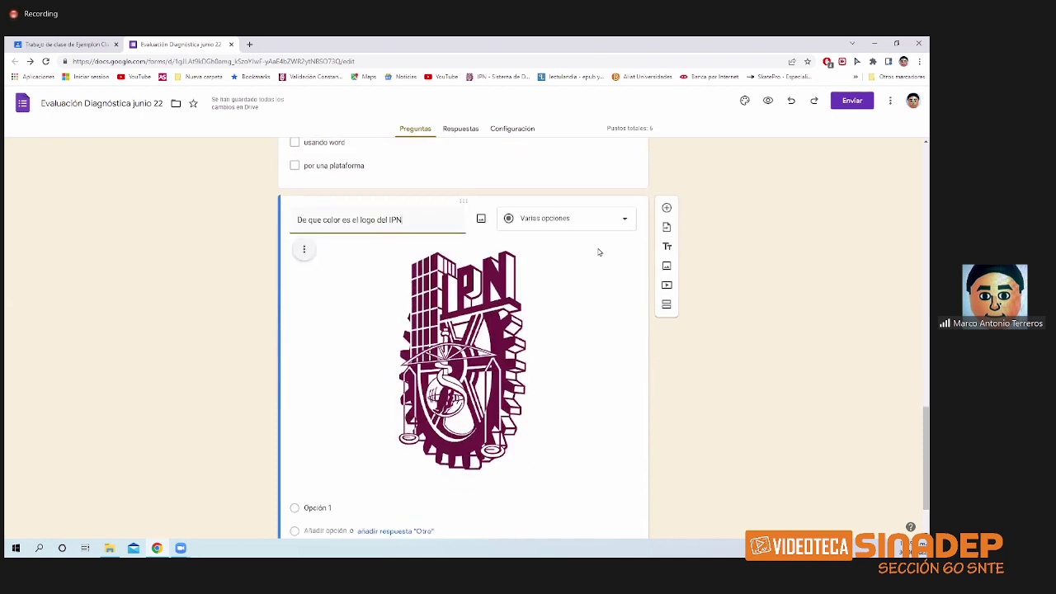
{"action": "left_click", "coordinate": [608, 220]}
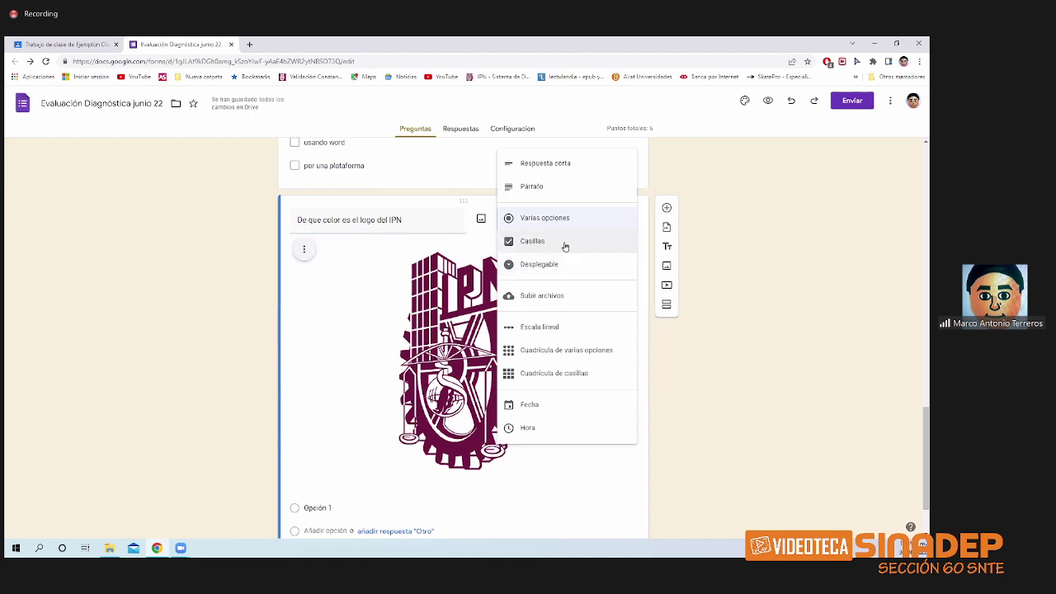
{"action": "left_click", "coordinate": [679, 368]}
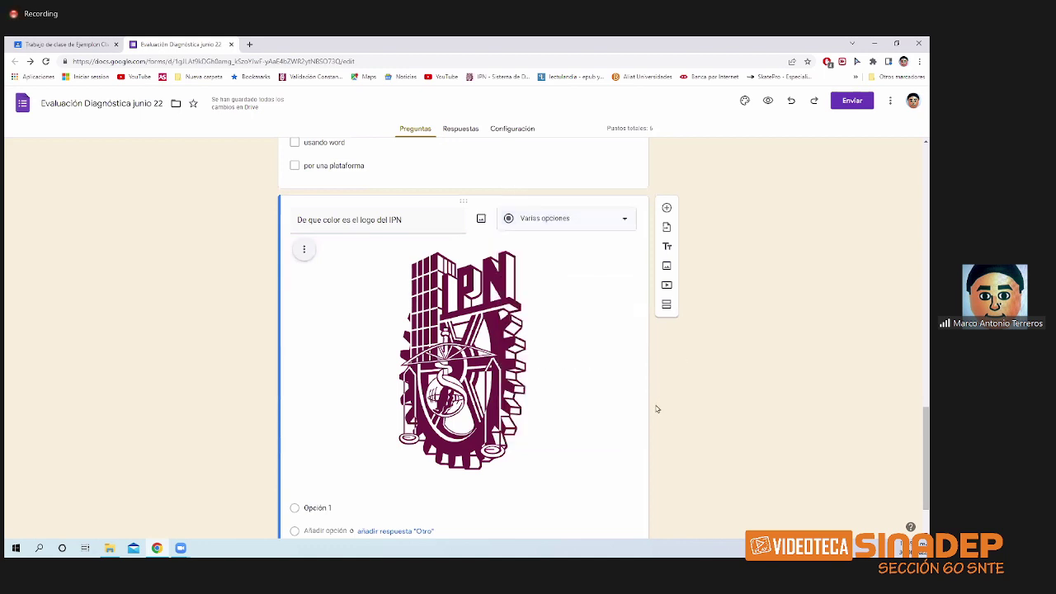
- Give it the options verde, azul, guinda and no tiene color, and make it required
{"action": "scroll", "coordinate": [304, 475], "scroll_direction": "down", "scroll_amount": 1}
{"action": "left_click", "coordinate": [321, 460]}
{"action": "type", "text": "verda"}
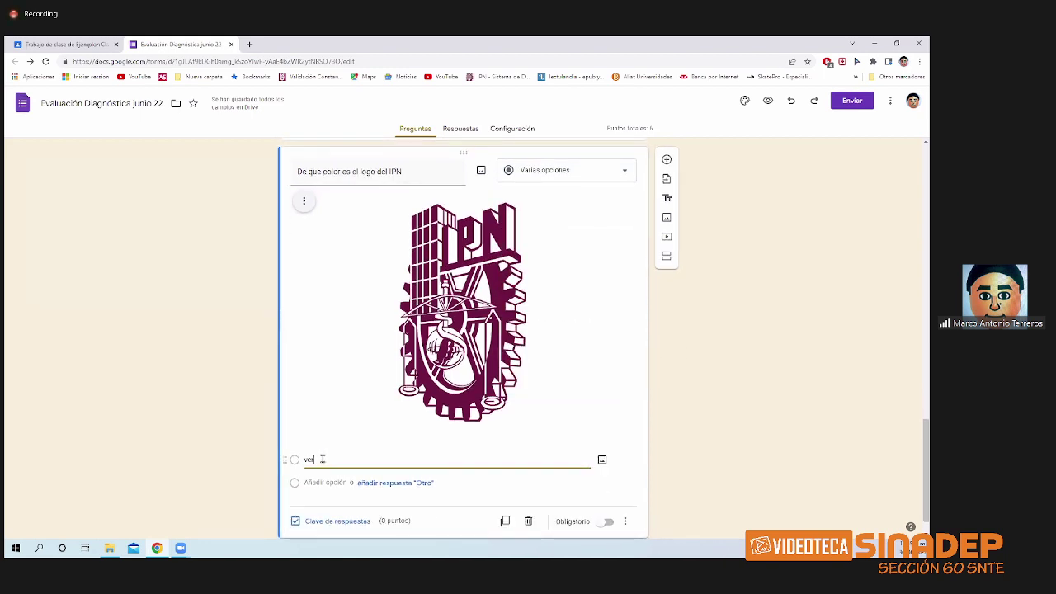
{"action": "left_click", "coordinate": [330, 483]}
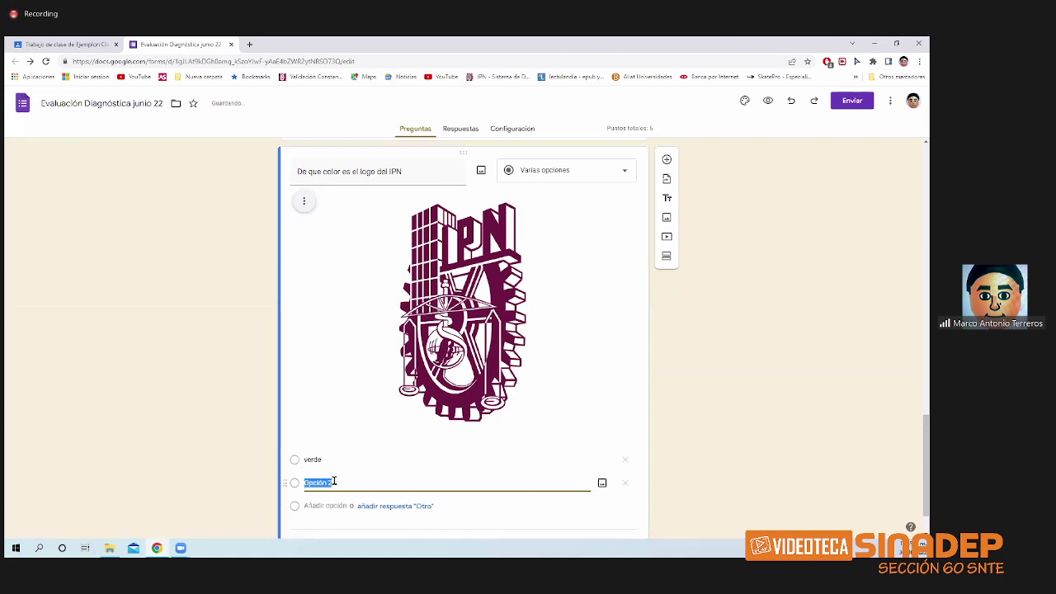
{"action": "type", "text": "azul"}
{"action": "left_click", "coordinate": [329, 506]}
{"action": "type", "text": "guind"}
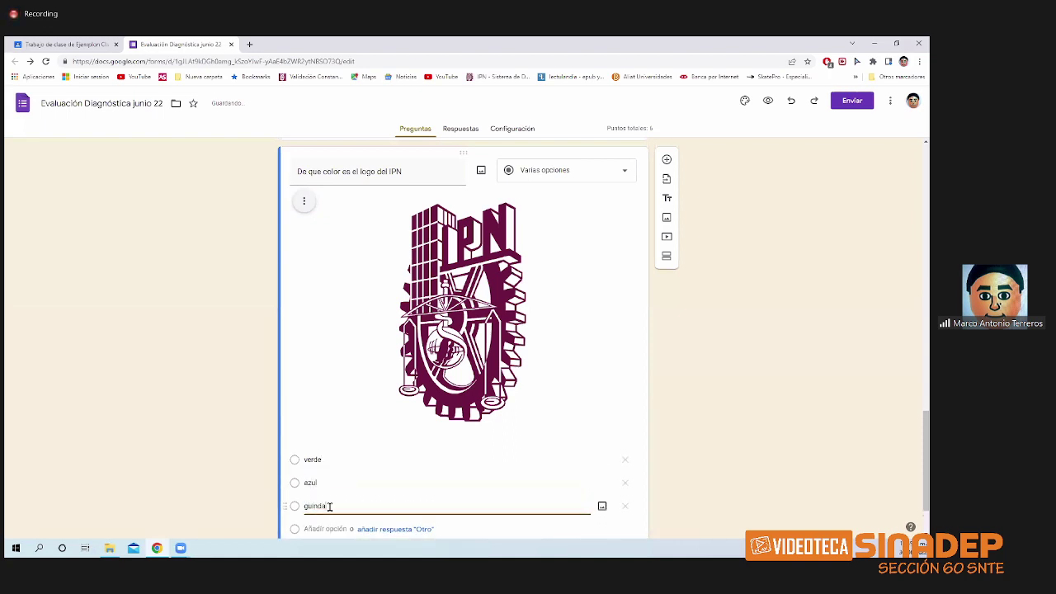
{"action": "type", "text": "a"}
{"action": "scroll", "coordinate": [330, 504], "scroll_direction": "down", "scroll_amount": 1}
{"action": "left_click", "coordinate": [333, 455]}
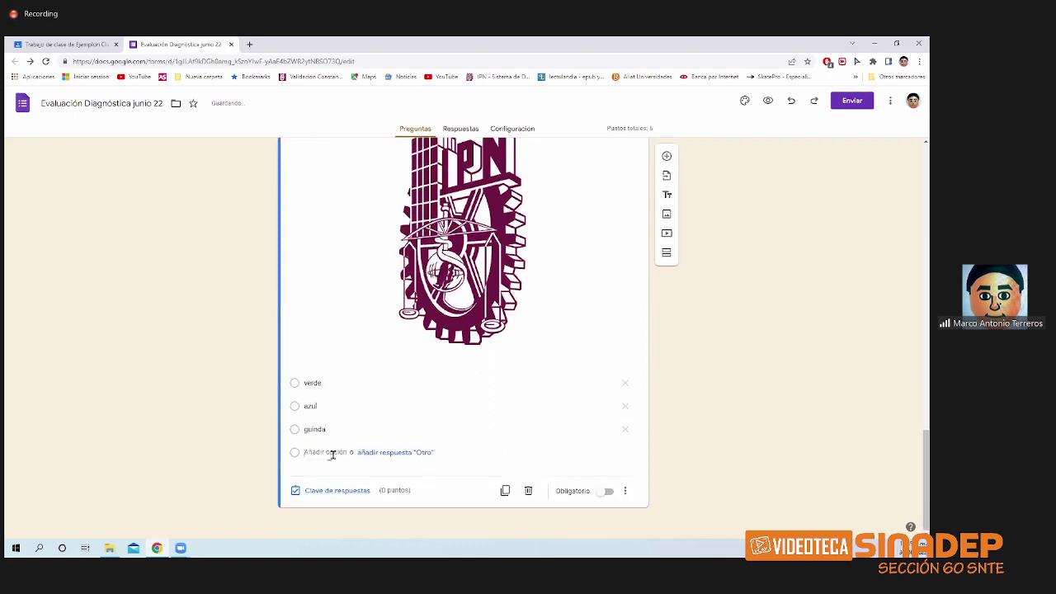
{"action": "type", "text": "no tiene"}
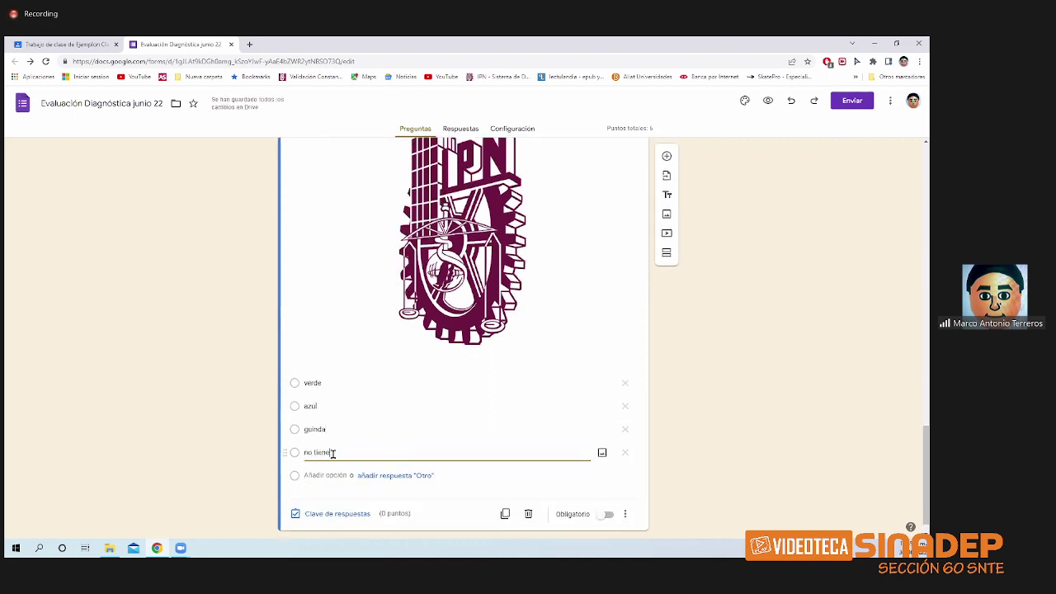
{"action": "type", "text": " color"}
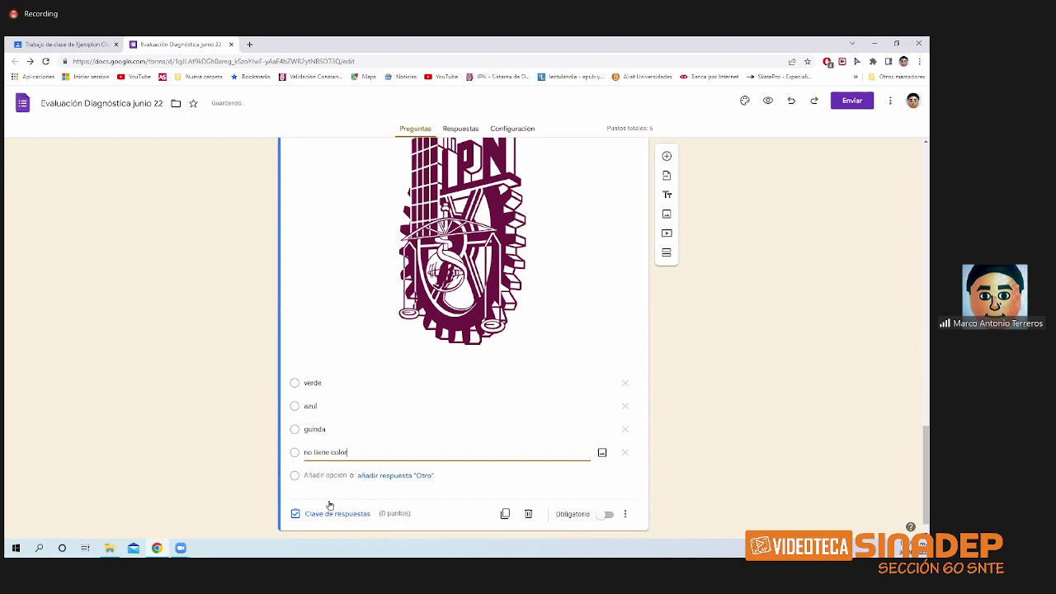
{"action": "left_click", "coordinate": [601, 515]}
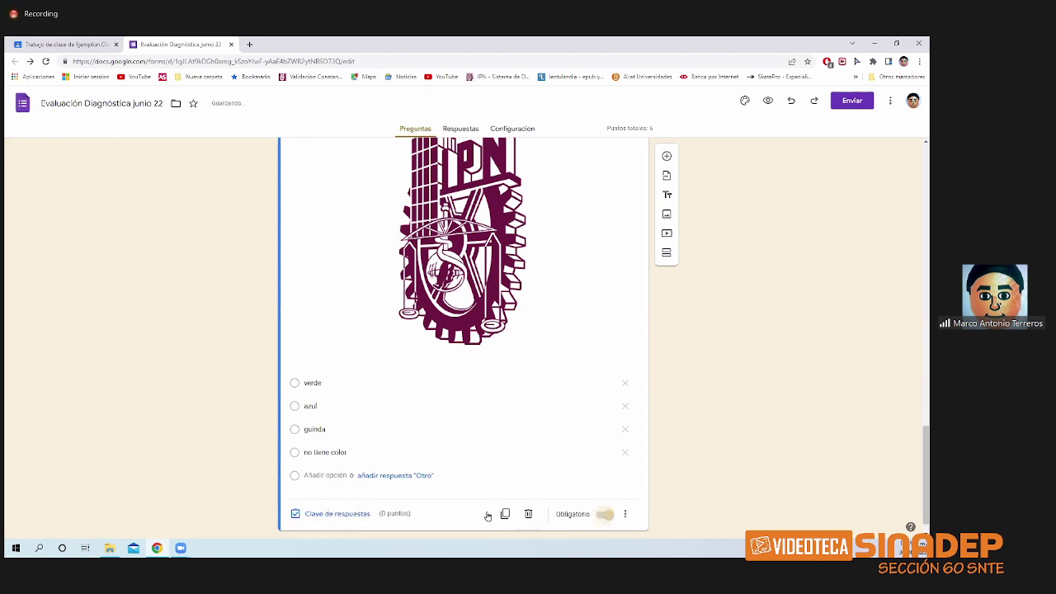
- Make the IPN logo question worth 1 point with guinda as the correct answer
{"action": "left_click", "coordinate": [333, 514]}
{"action": "type", "text": "1"}
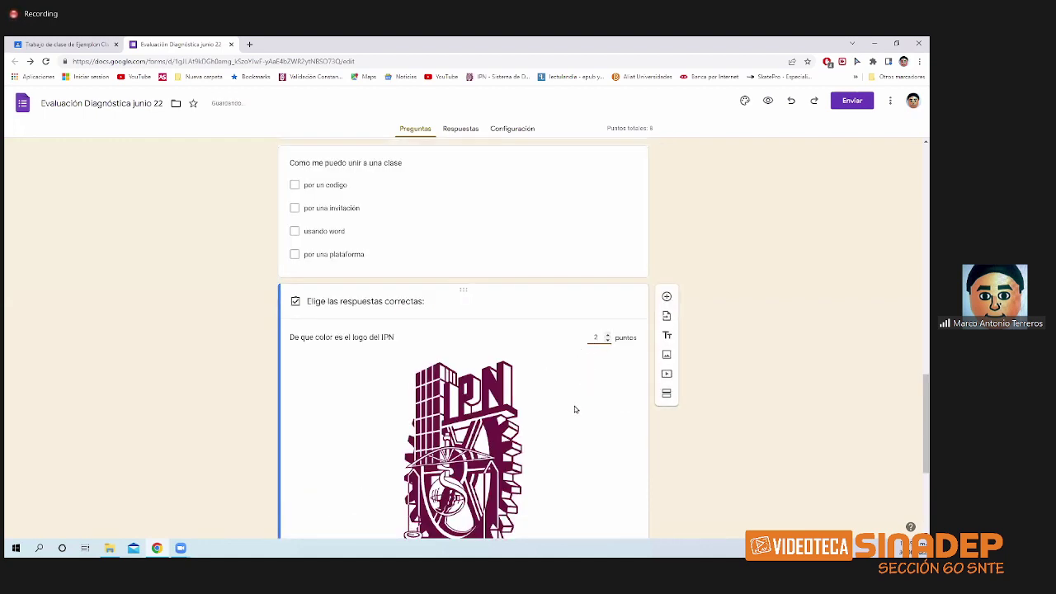
{"action": "scroll", "coordinate": [562, 429], "scroll_direction": "down", "scroll_amount": 3}
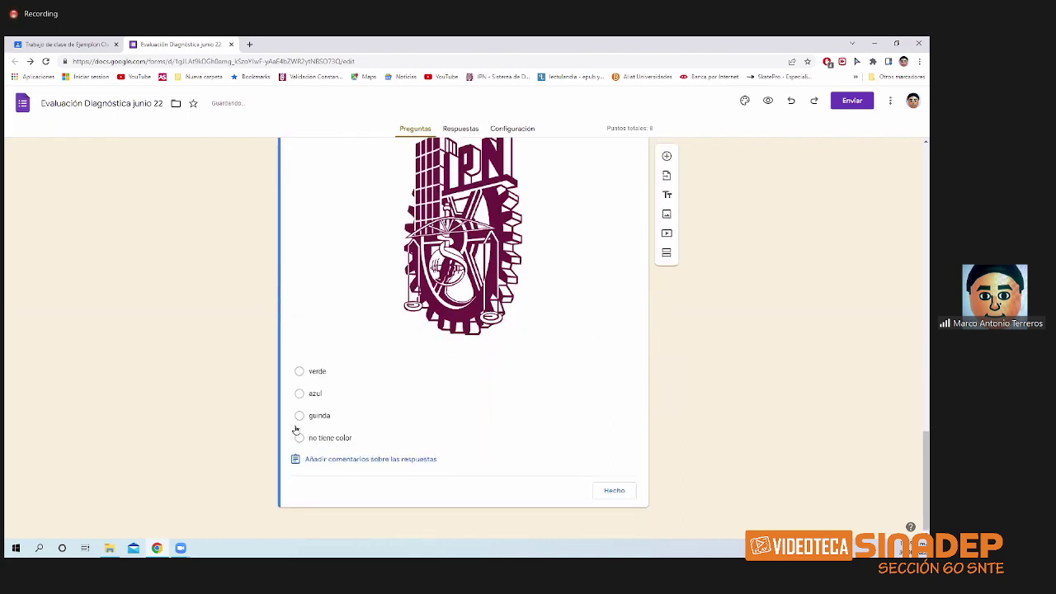
{"action": "left_click", "coordinate": [300, 417]}
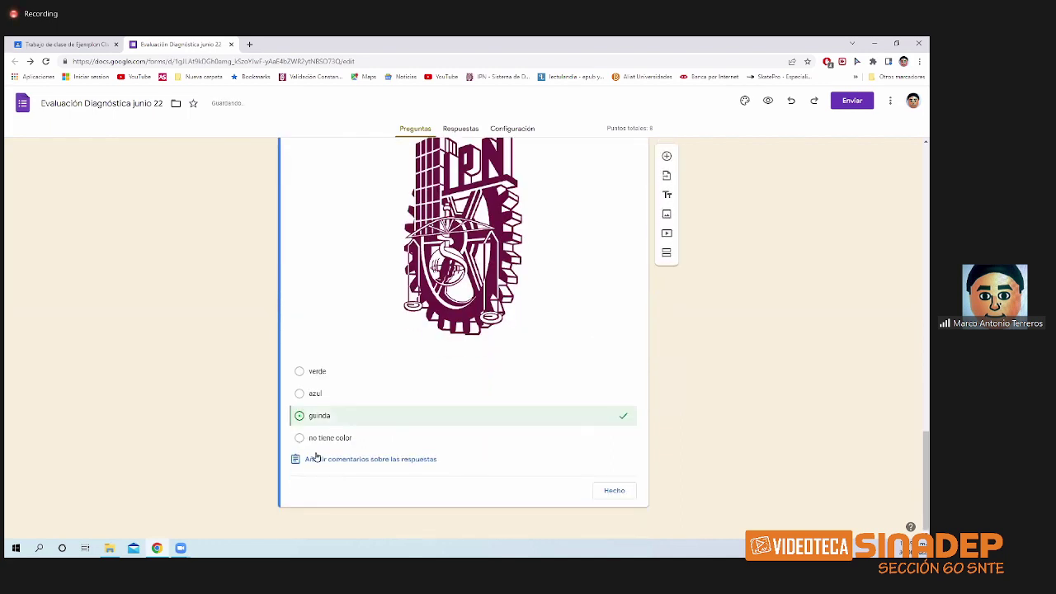
{"action": "left_click", "coordinate": [615, 491]}
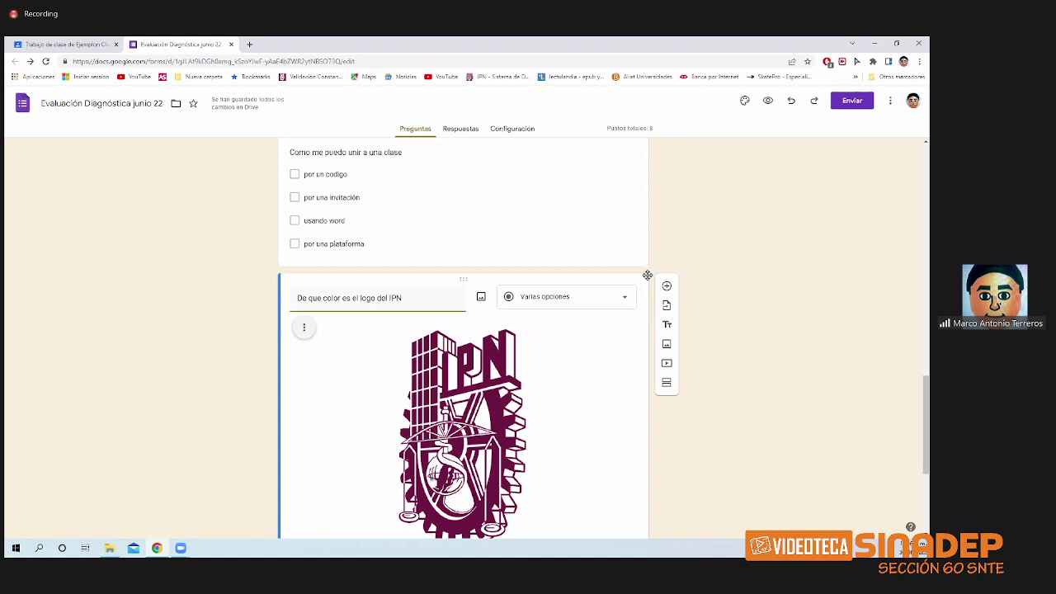
{"action": "scroll", "coordinate": [649, 273], "scroll_direction": "down", "scroll_amount": 1}
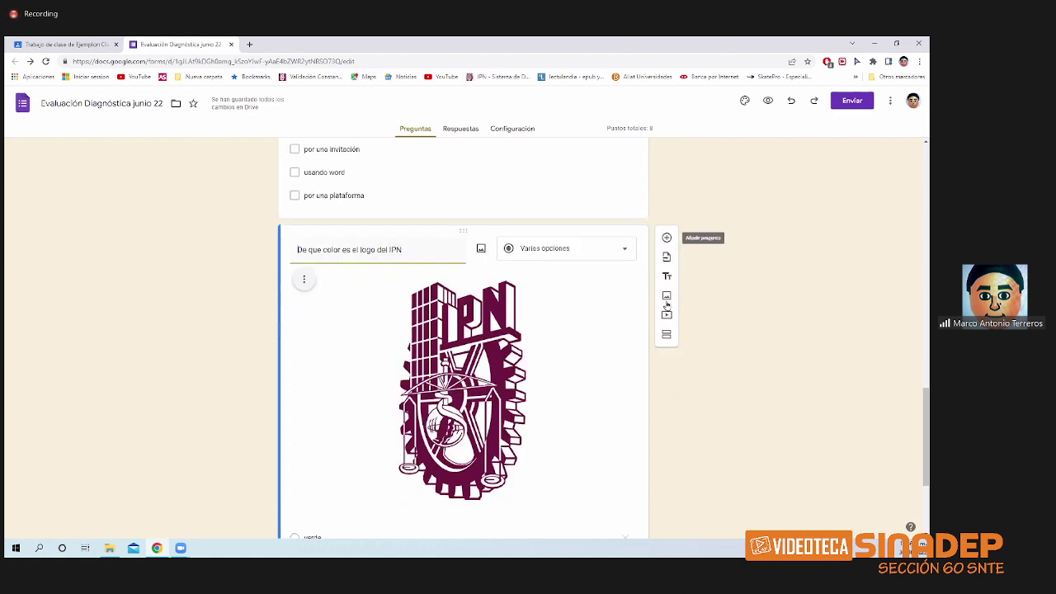
- Add a Cuadrícula de varias opciones question titled 'Indique con que frecuencia usa las siguientes aplicaciones'
{"action": "left_click", "coordinate": [612, 444]}
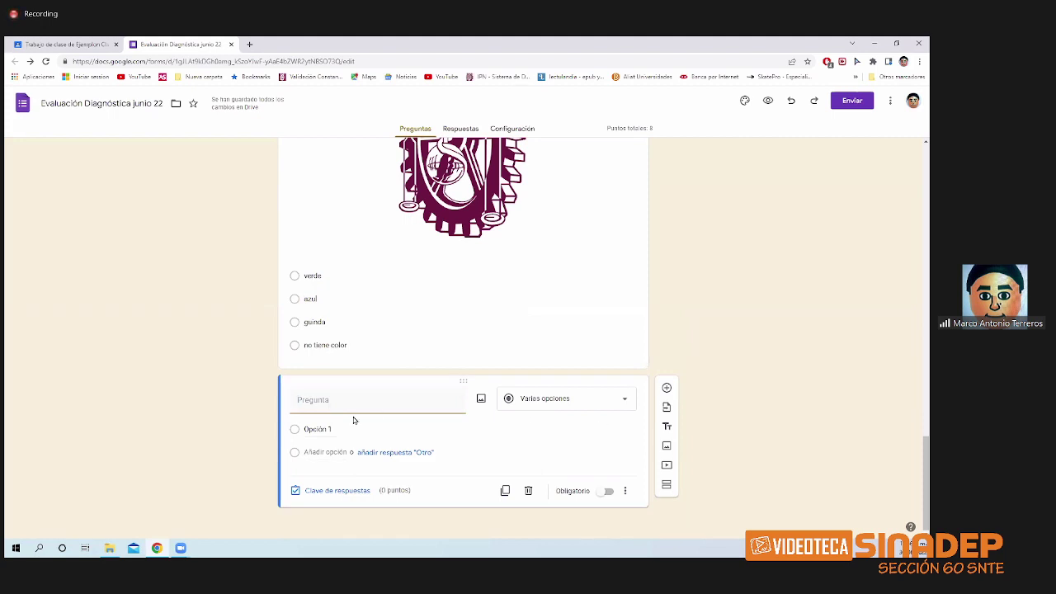
{"action": "left_click", "coordinate": [613, 399]}
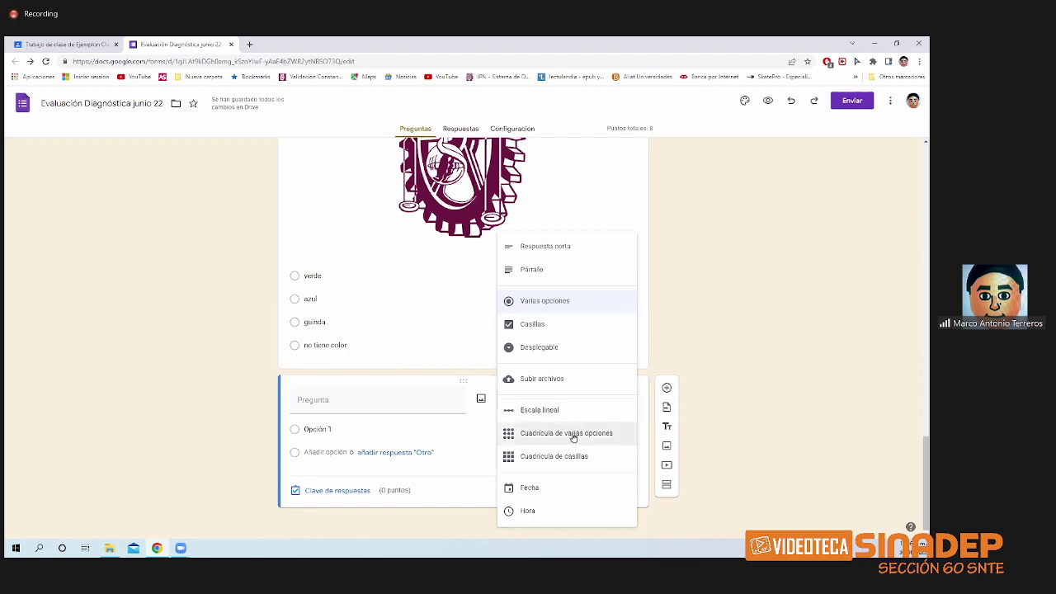
{"action": "left_click", "coordinate": [361, 408]}
{"action": "type", "text": "In"}
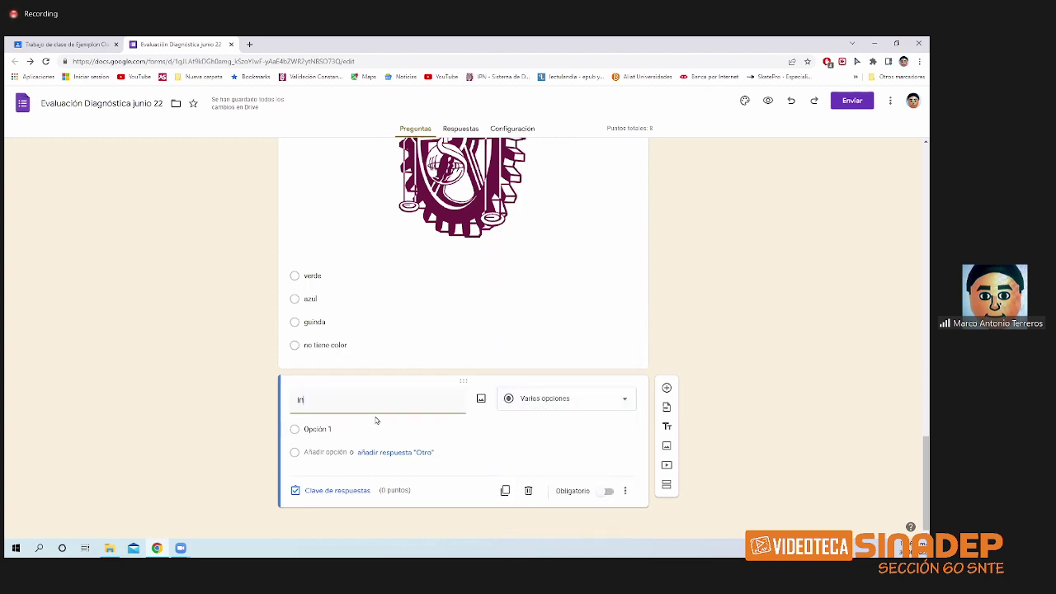
{"action": "type", "text": "dique con que frecuencia usa las"}
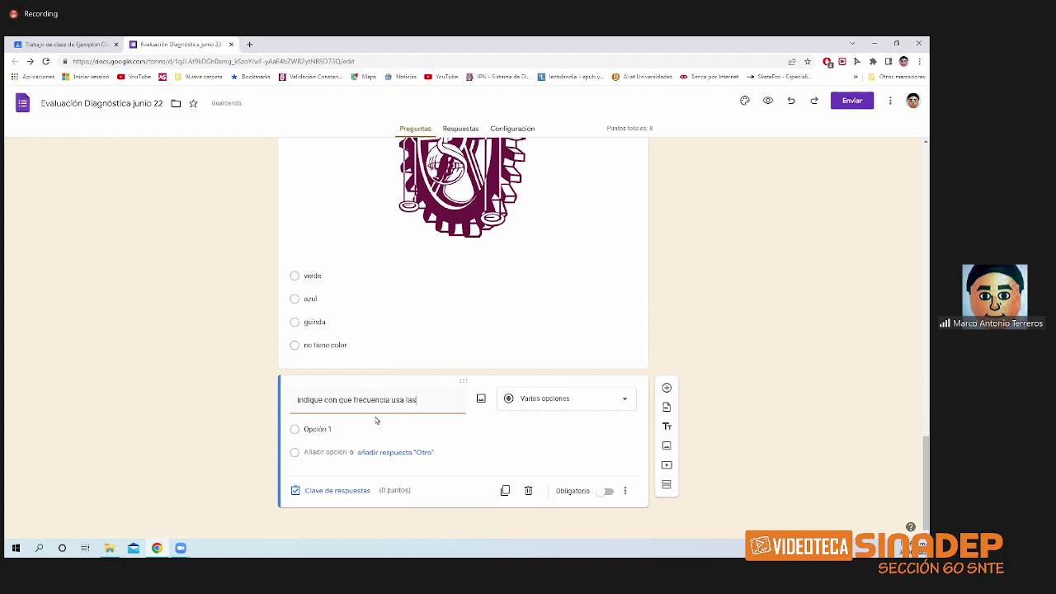
{"action": "type", "text": " siguientes aplicaciones"}
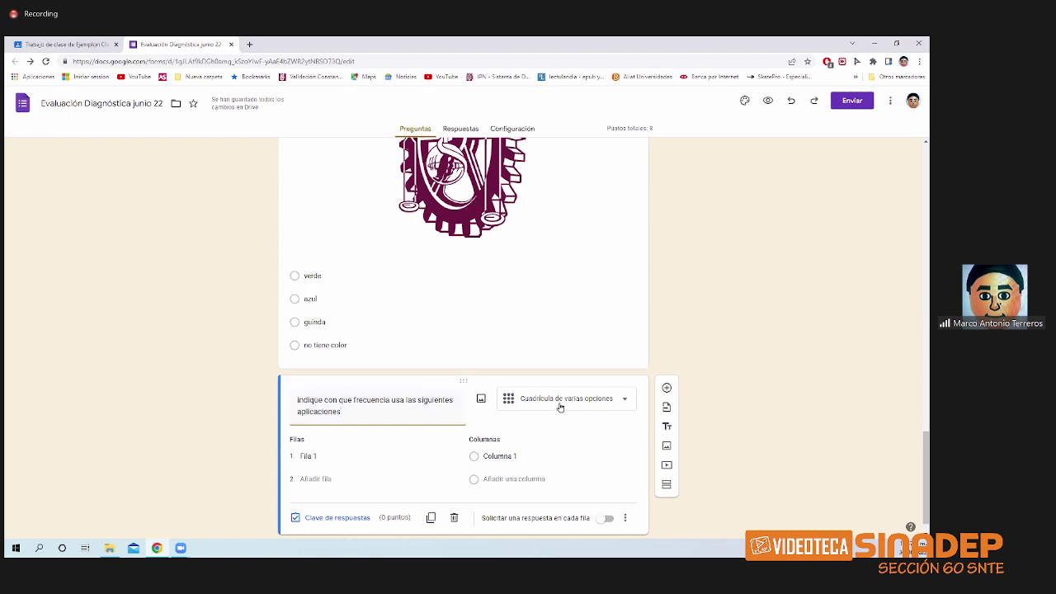
- Label the grid rows word, excel, powerpoint and internet
{"action": "left_click", "coordinate": [307, 456]}
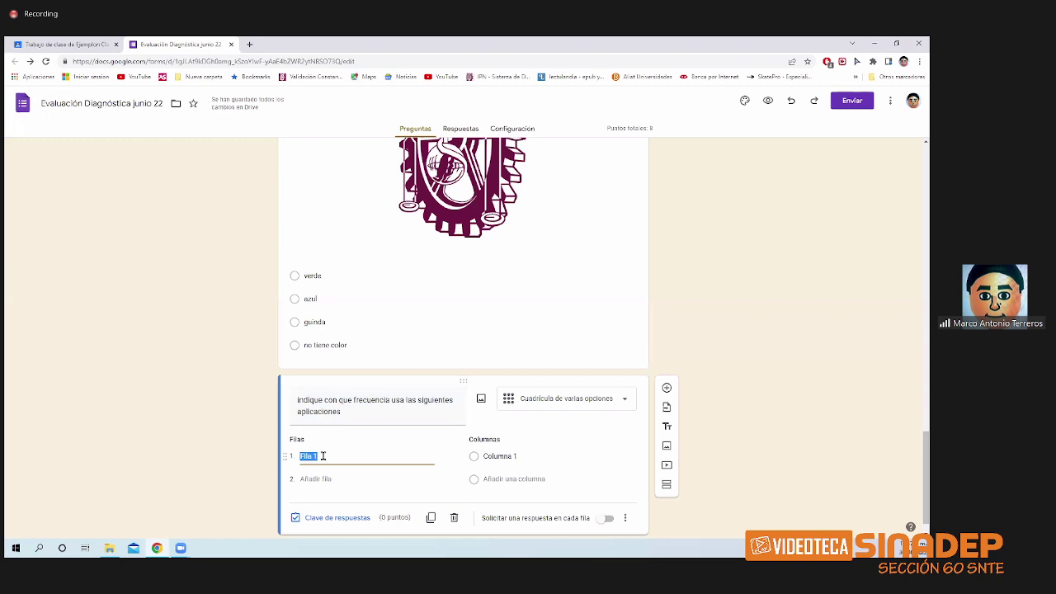
{"action": "type", "text": "word"}
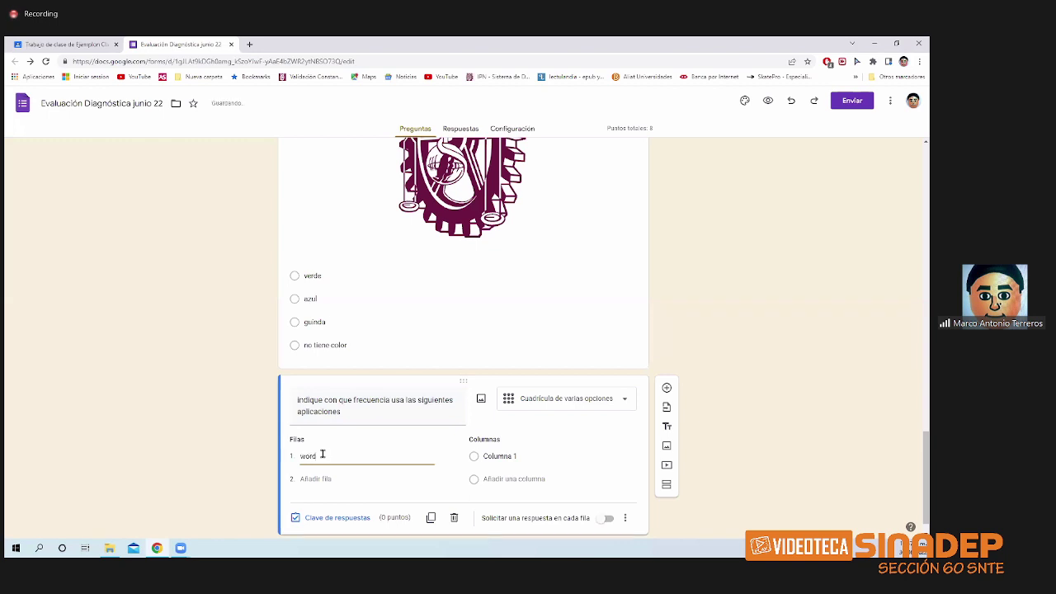
{"action": "left_click", "coordinate": [317, 481]}
{"action": "type", "text": "excel"}
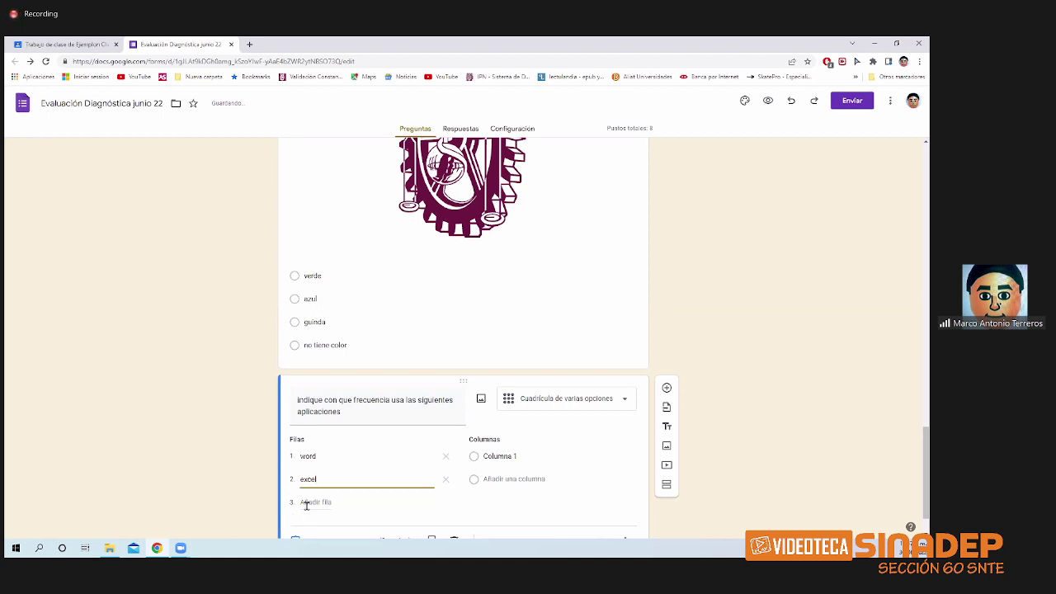
{"action": "left_click", "coordinate": [307, 502]}
{"action": "type", "text": "pd"}
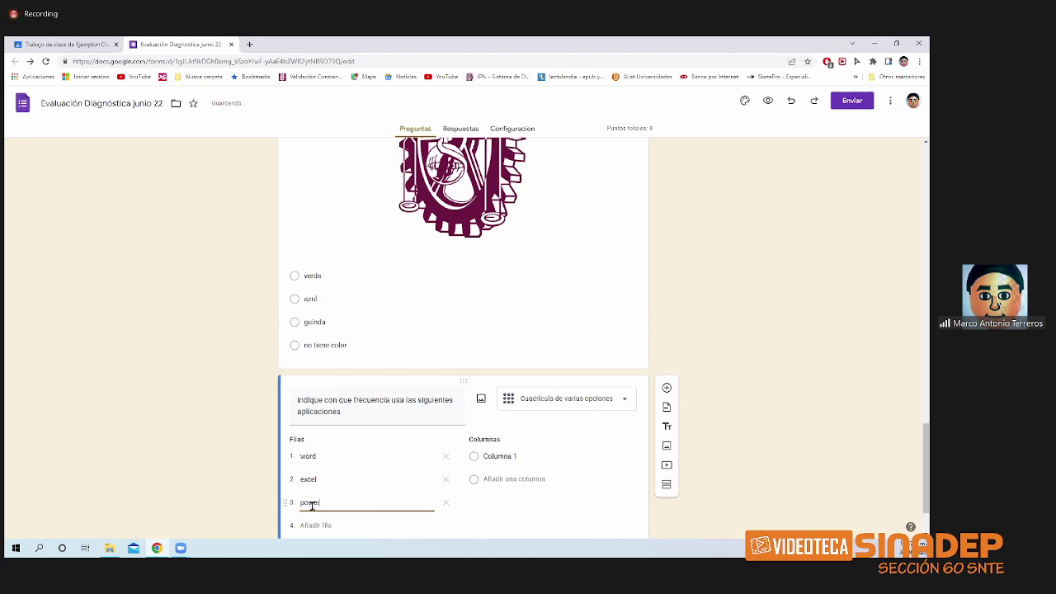
{"action": "type", "text": "wepoint"}
{"action": "left_click", "coordinate": [312, 526]}
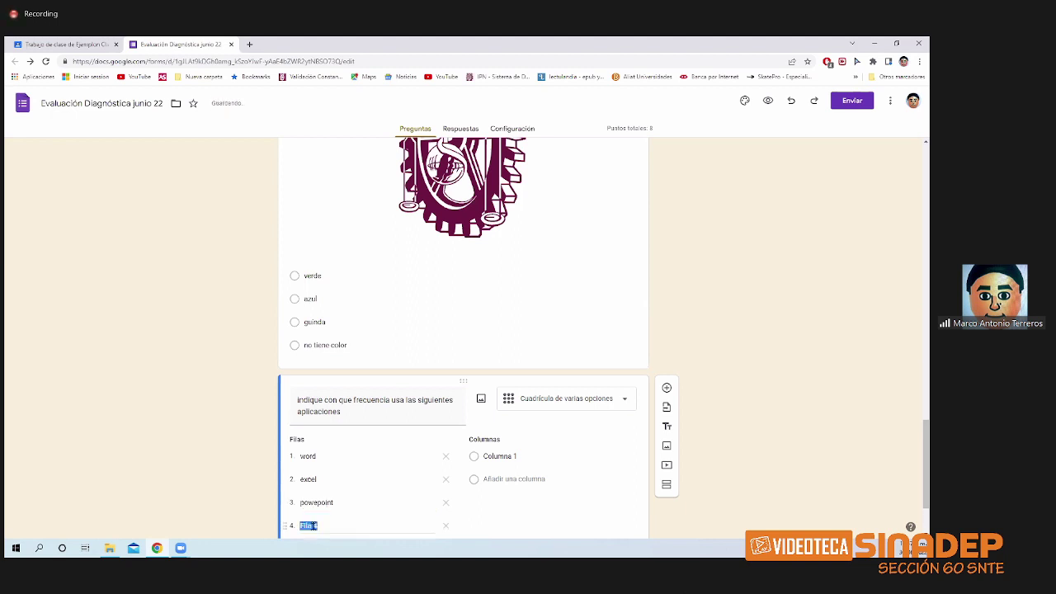
{"action": "type", "text": "internet"}
- Label the grid columns nunca, poco and mucho
{"action": "left_click", "coordinate": [495, 457]}
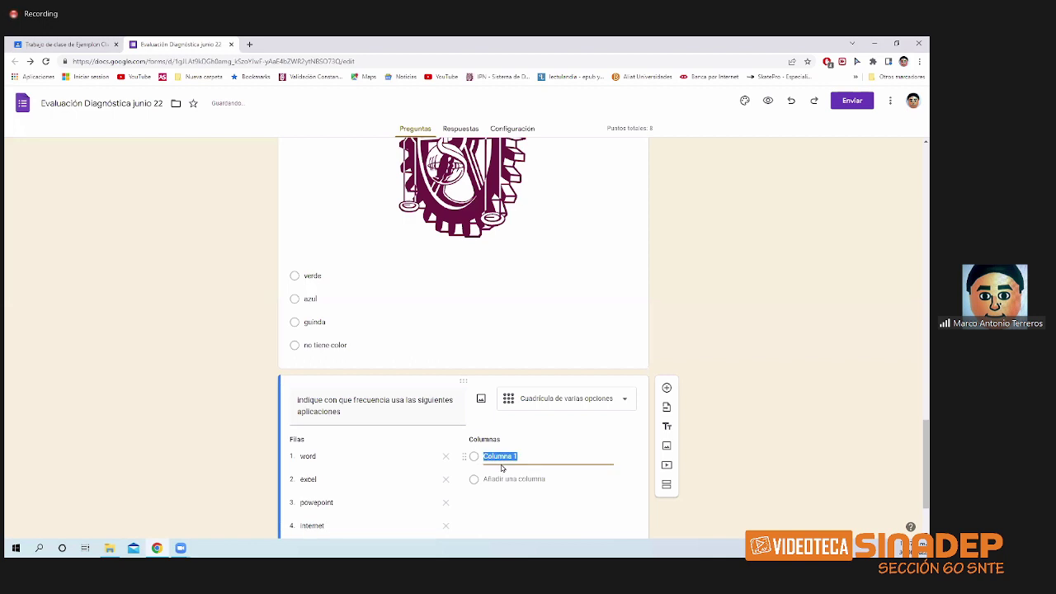
{"action": "type", "text": "nunca"}
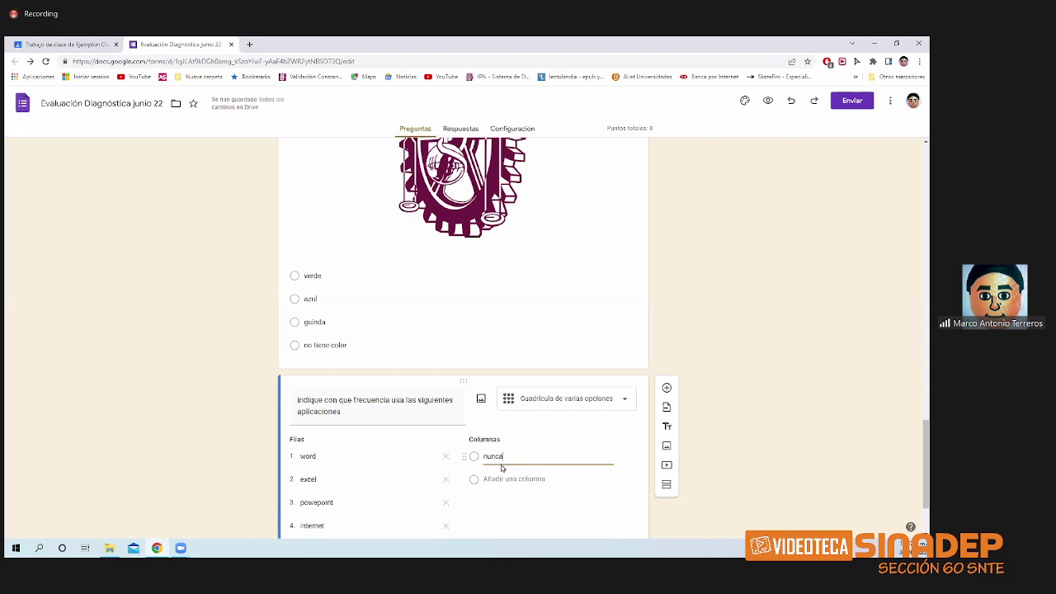
{"action": "key", "text": "Return"}
{"action": "type", "text": "poco"}
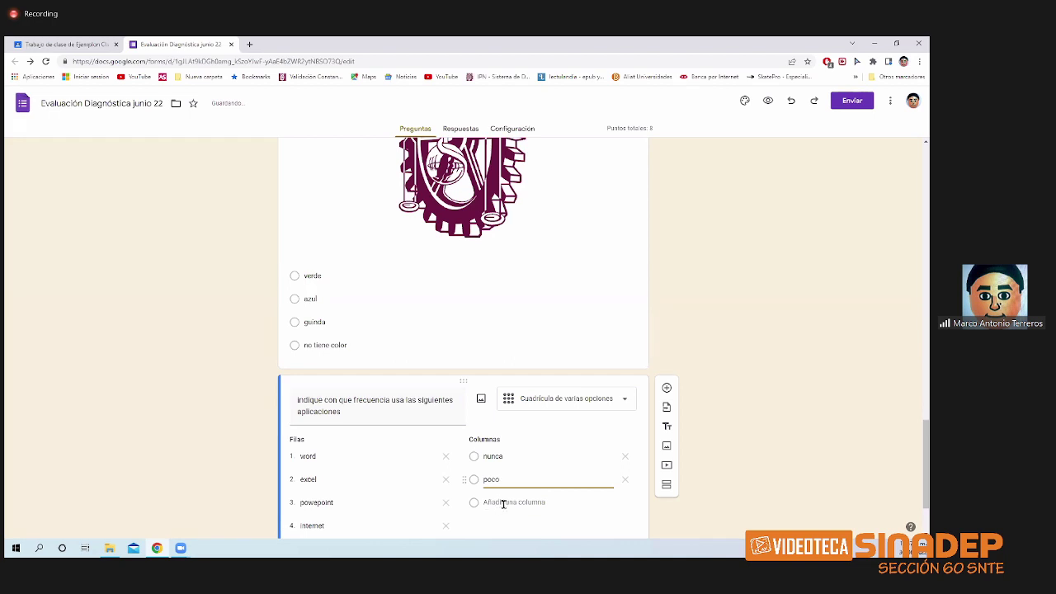
{"action": "left_click", "coordinate": [503, 504]}
{"action": "type", "text": "mucho"}
{"action": "scroll", "coordinate": [495, 462], "scroll_direction": "down", "scroll_amount": 2}
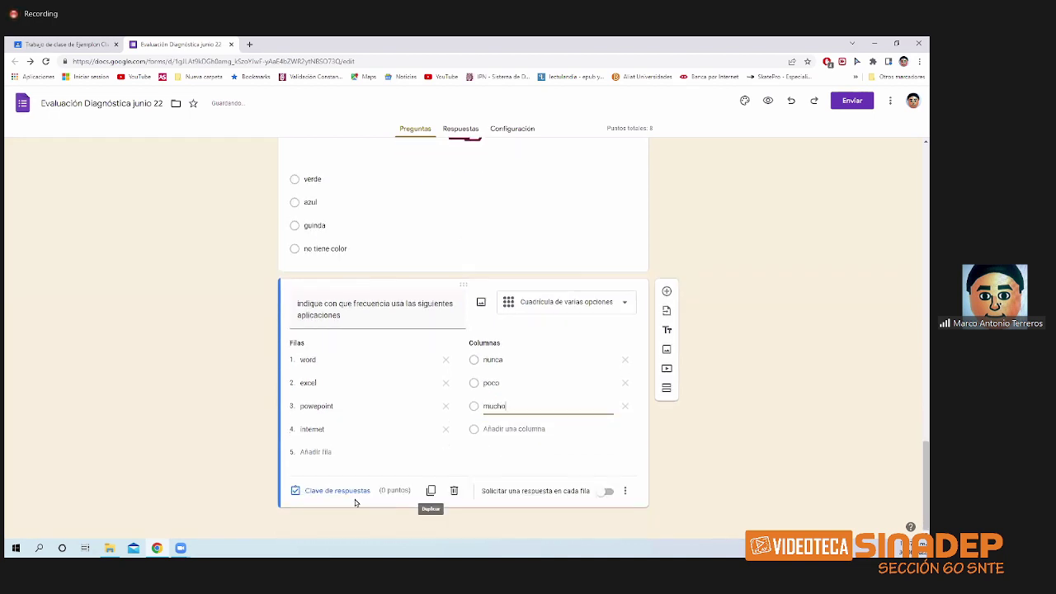
- Give each grid row 2 points and mark word poco, excel mucho, internet mucho as correct
{"action": "left_click", "coordinate": [347, 491]}
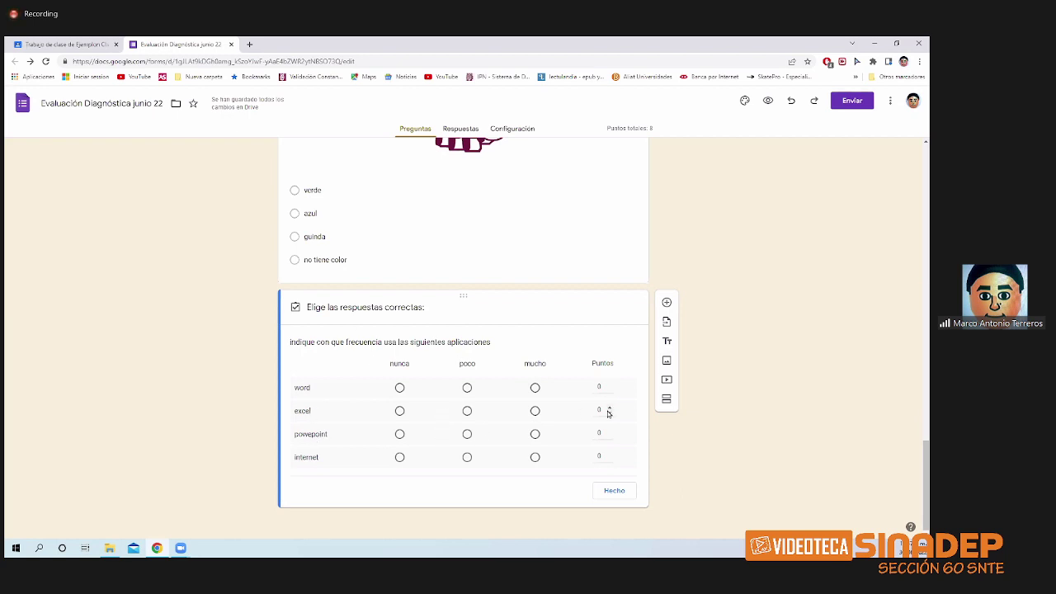
{"action": "left_click", "coordinate": [609, 385]}
{"action": "left_click", "coordinate": [609, 384]}
{"action": "left_click", "coordinate": [609, 408]}
{"action": "left_click", "coordinate": [609, 408]}
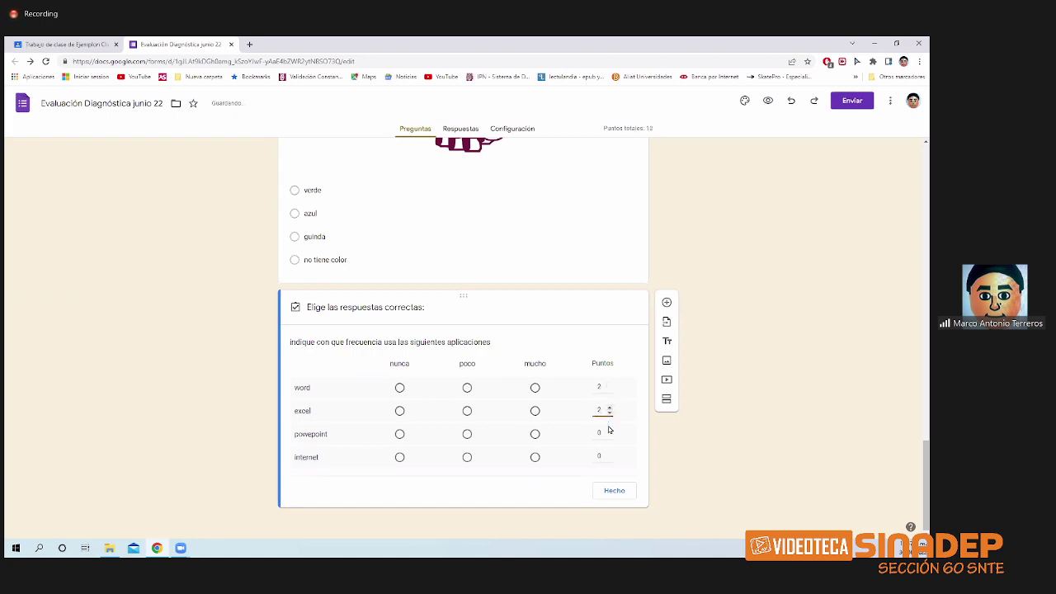
{"action": "left_click", "coordinate": [609, 431]}
{"action": "left_click", "coordinate": [609, 430]}
{"action": "left_click", "coordinate": [609, 453]}
{"action": "left_click", "coordinate": [609, 454]}
{"action": "left_click", "coordinate": [467, 388]}
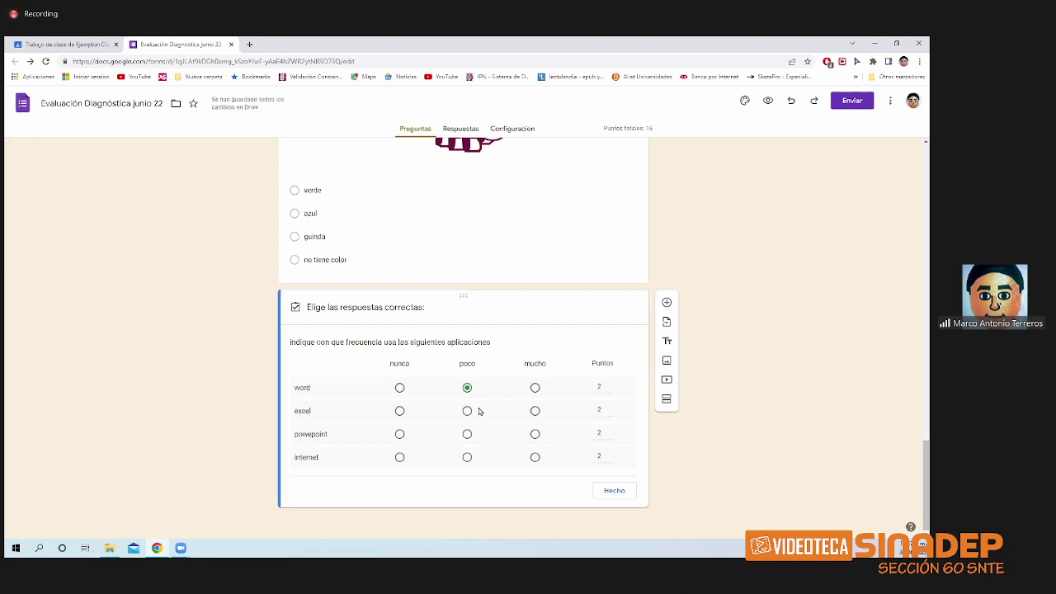
{"action": "left_click", "coordinate": [535, 411]}
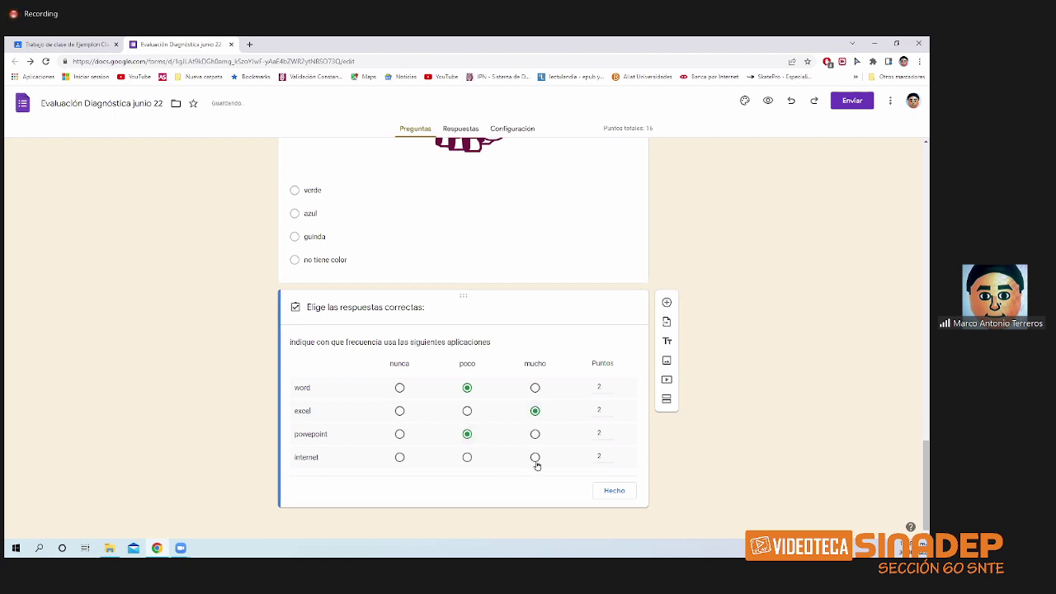
{"action": "left_click", "coordinate": [534, 457]}
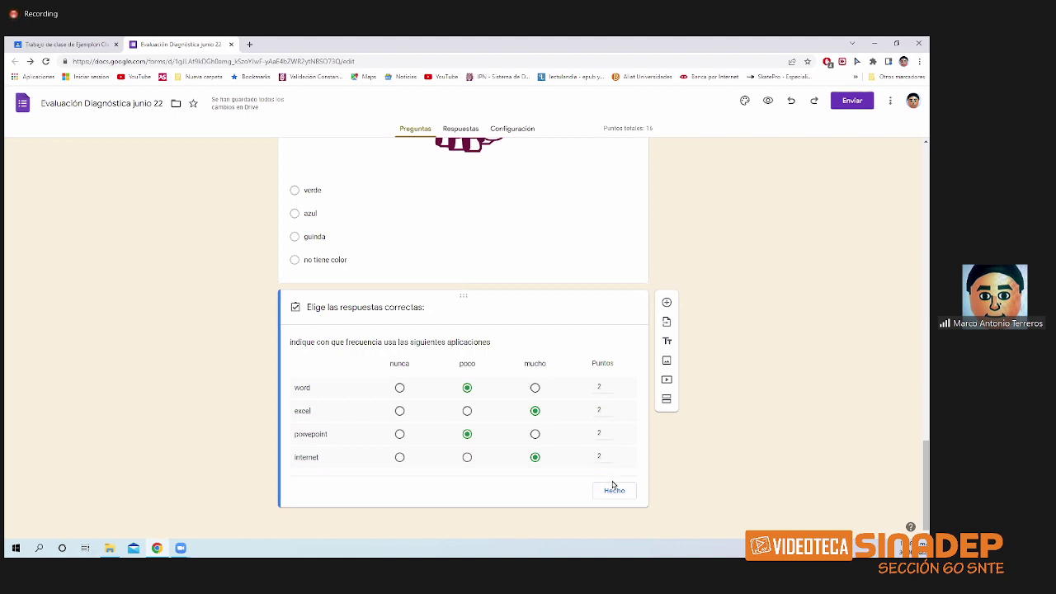
{"action": "left_click", "coordinate": [607, 490]}
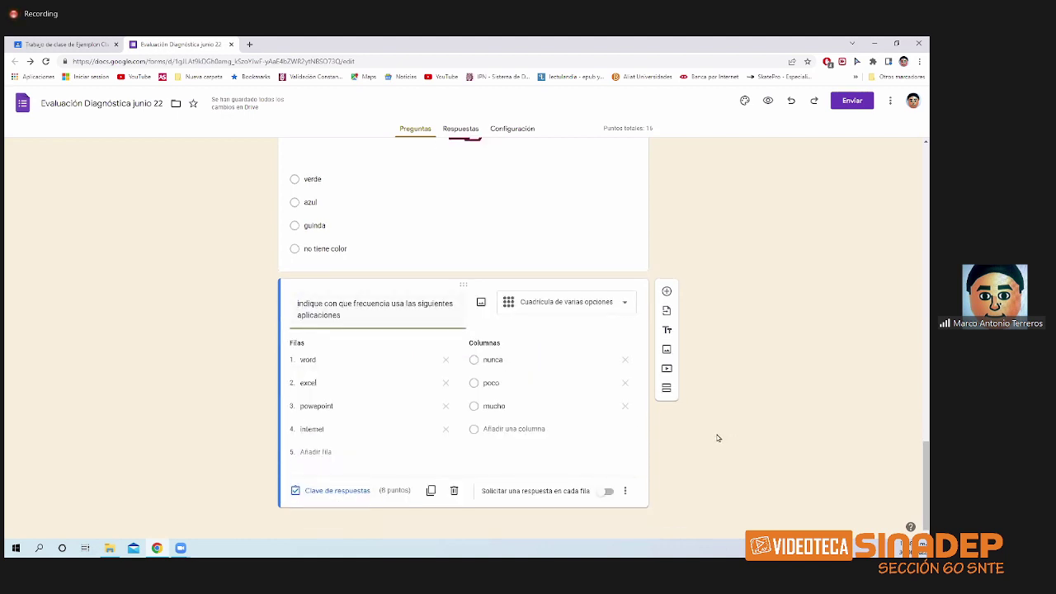
- Add a new question titled 'Que les parece el curso de classroom'
{"action": "left_click", "coordinate": [667, 293]}
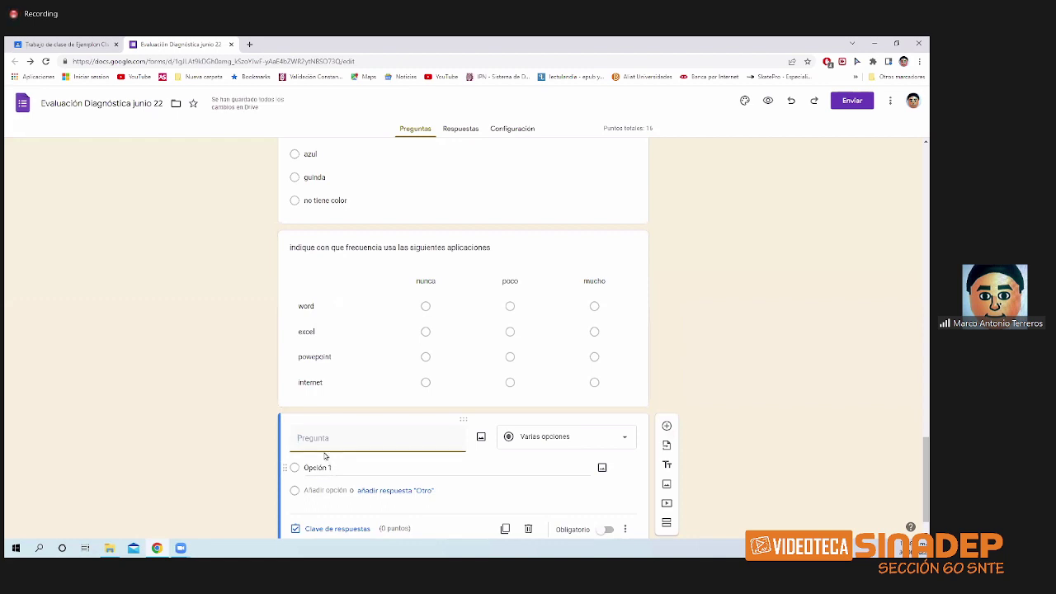
{"action": "type", "text": "Que"}
{"action": "key", "text": "BackSpace"}
{"action": "key", "text": "BackSpace"}
{"action": "key", "text": "BackSpace"}
{"action": "type", "text": "Q"}
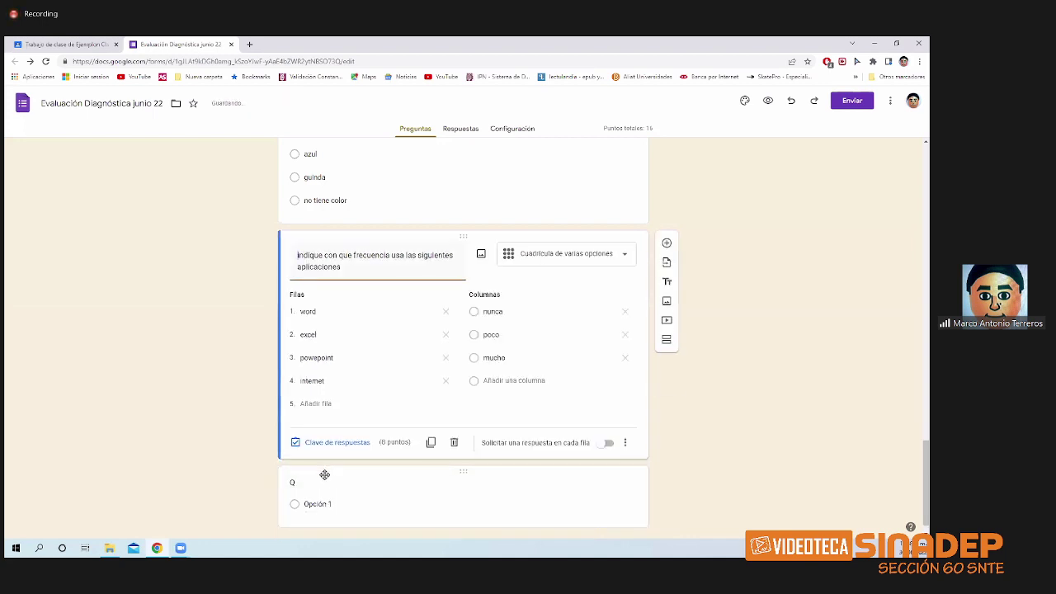
{"action": "left_click", "coordinate": [316, 492]}
{"action": "left_click", "coordinate": [317, 492]}
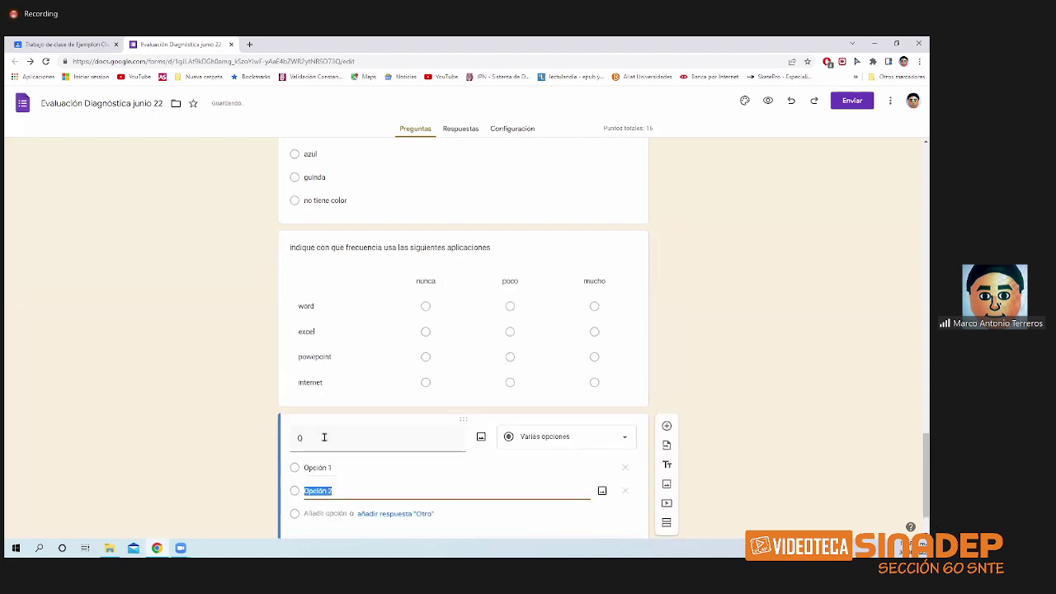
{"action": "double_click", "coordinate": [323, 437]}
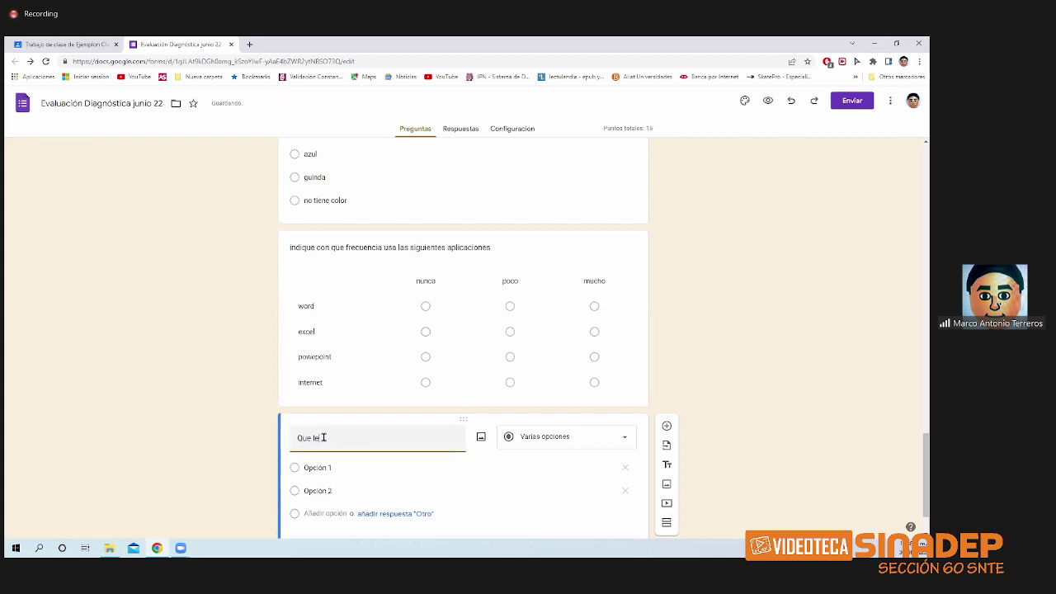
{"action": "type", "text": "Que les parece el"}
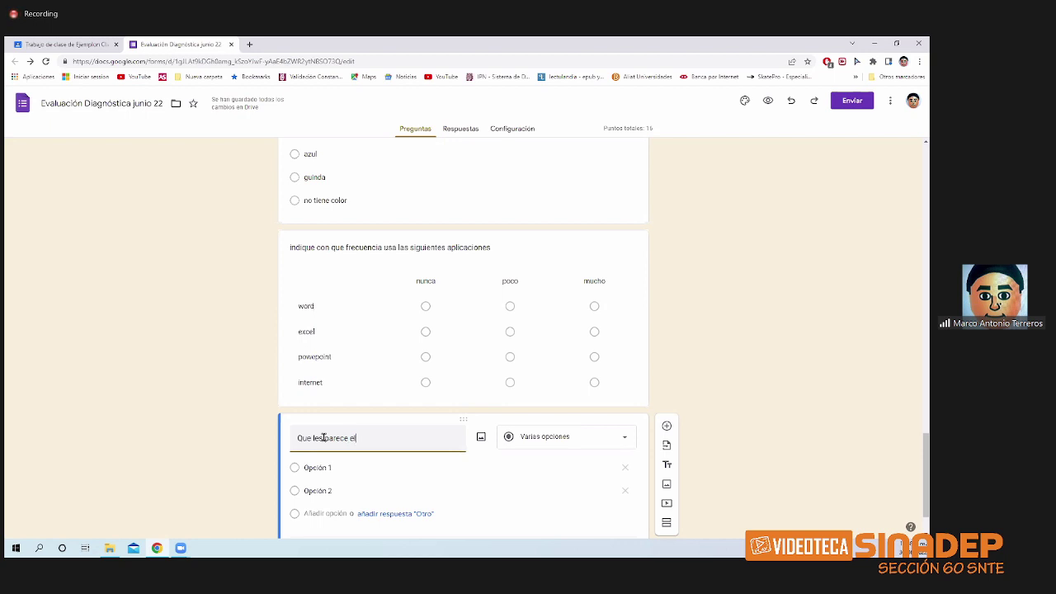
{"action": "type", "text": " curso de classroom"}
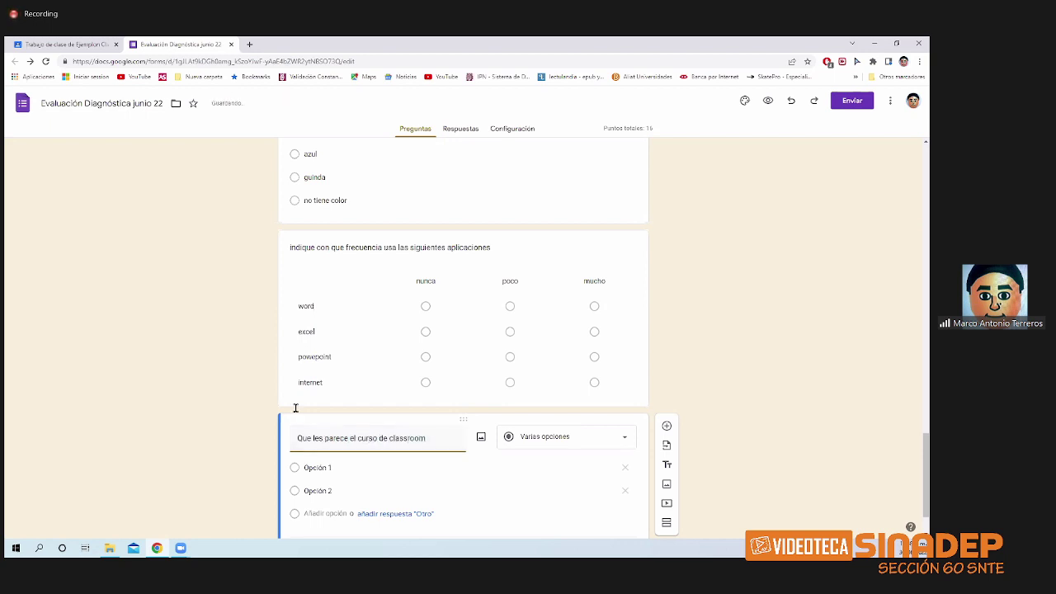
- Make it a 1-to-5 linear scale labelled poco at the low end and mucho at the high end
{"action": "left_click", "coordinate": [629, 439]}
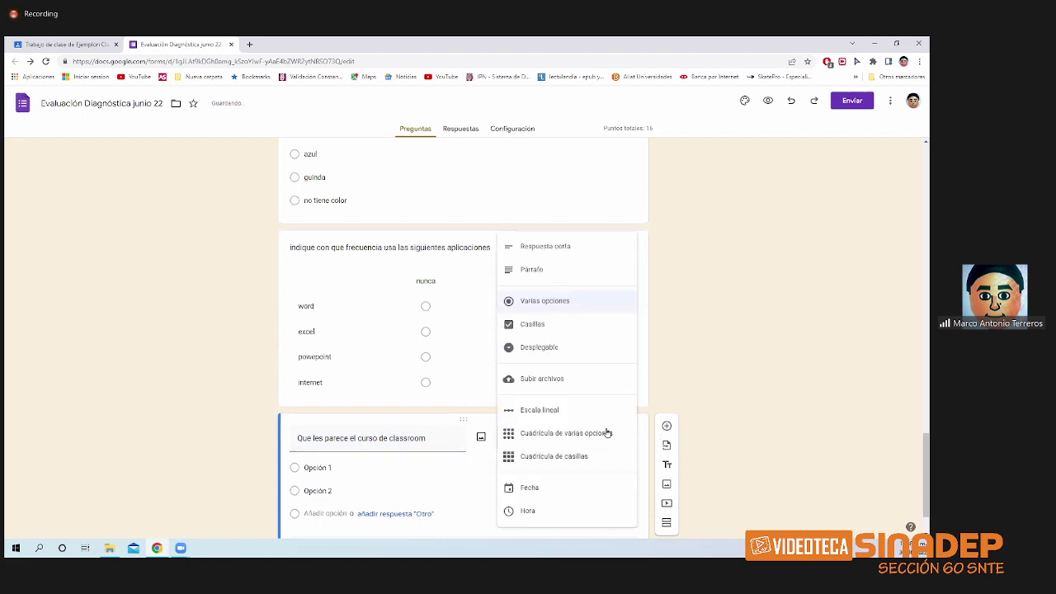
{"action": "left_click", "coordinate": [581, 412]}
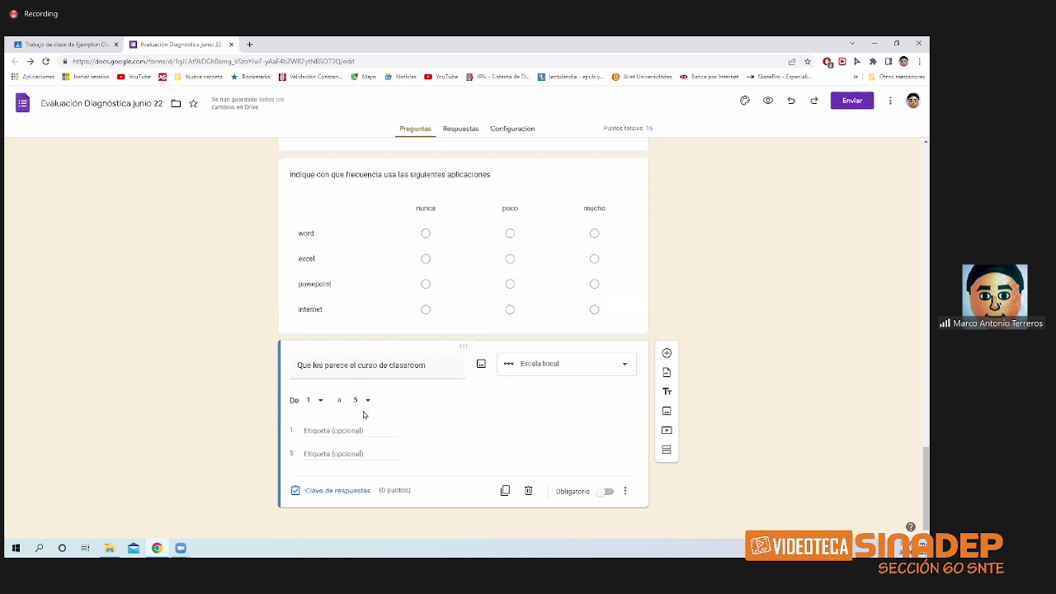
{"action": "left_click", "coordinate": [320, 431]}
{"action": "type", "text": "poco"}
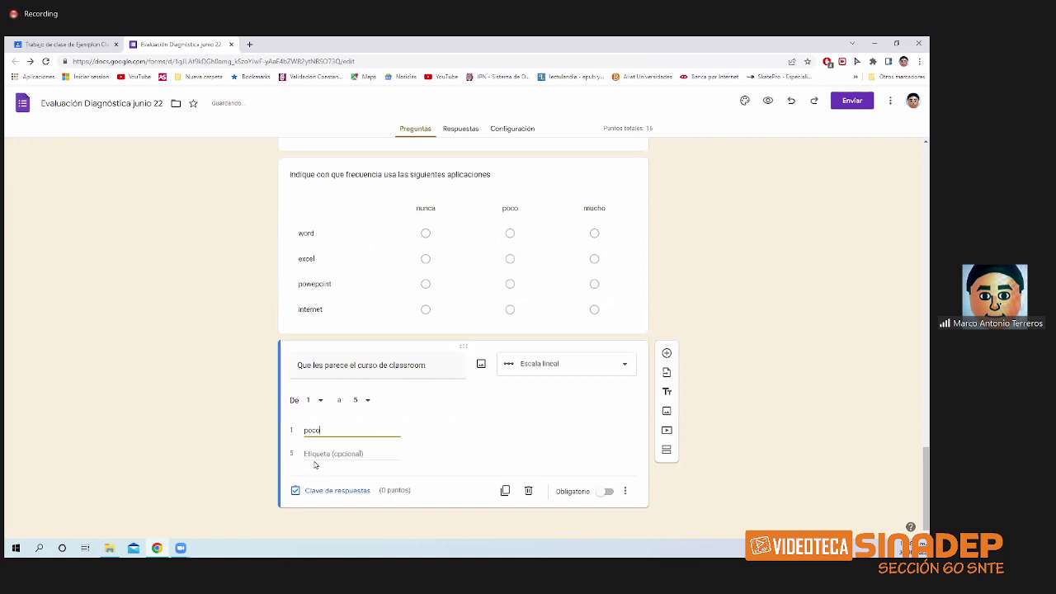
{"action": "left_click", "coordinate": [328, 453]}
{"action": "type", "text": "mucho"}
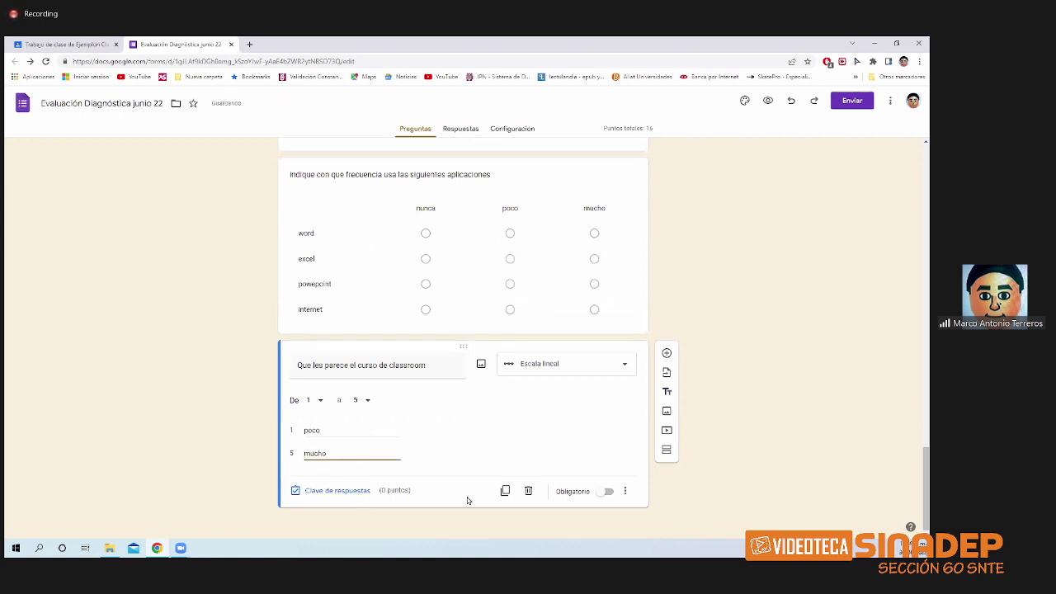
- Mark the scale question required and add a blank question below it
{"action": "left_click", "coordinate": [602, 492]}
{"action": "left_click", "coordinate": [337, 490]}
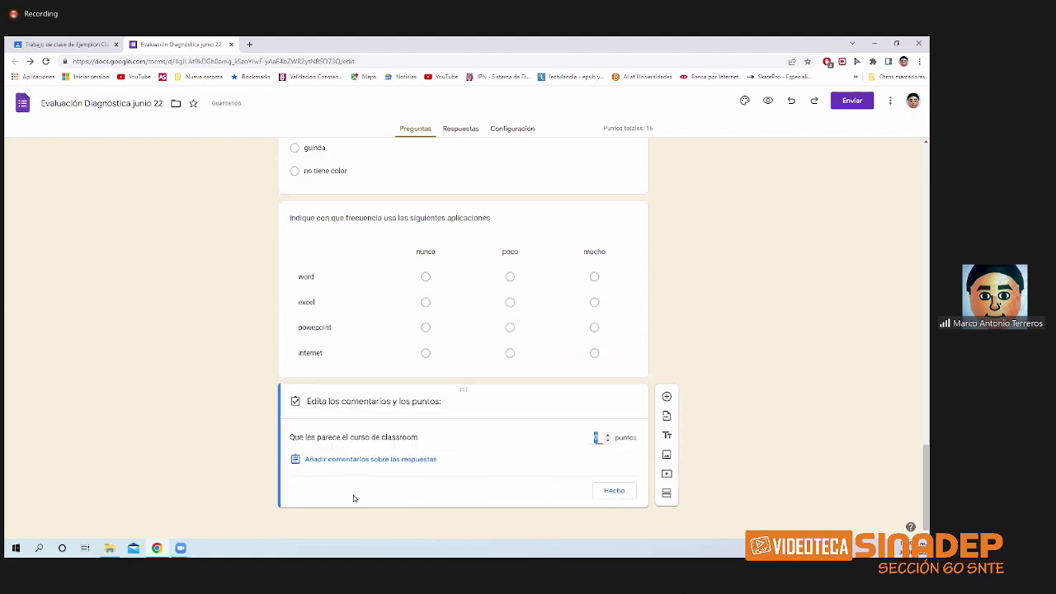
{"action": "left_click", "coordinate": [607, 493]}
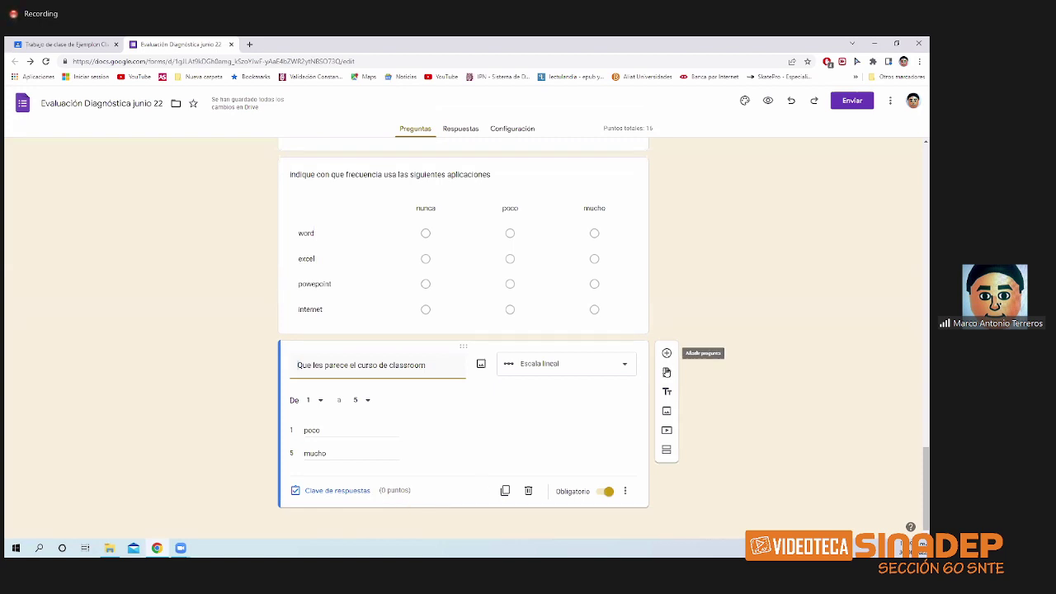
{"action": "left_click", "coordinate": [666, 353]}
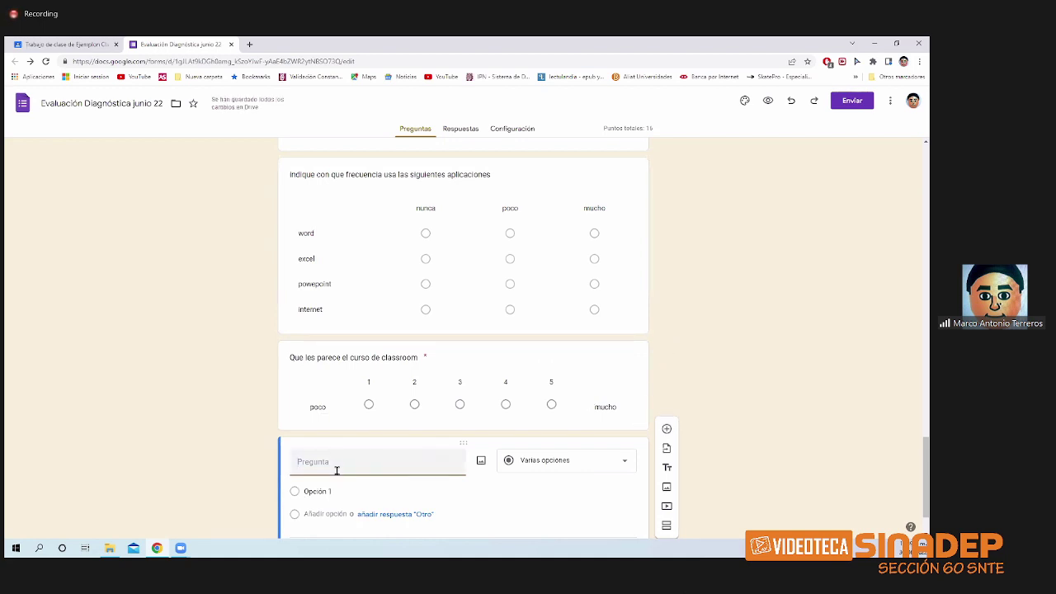
- Title the question 'Elige los componenetes de cada medio de transporte' and make it a Cuadrícula de casillas
{"action": "type", "text": "Elig"}
{"action": "key", "text": "BackSpace"}
{"action": "key", "text": "BackSpace"}
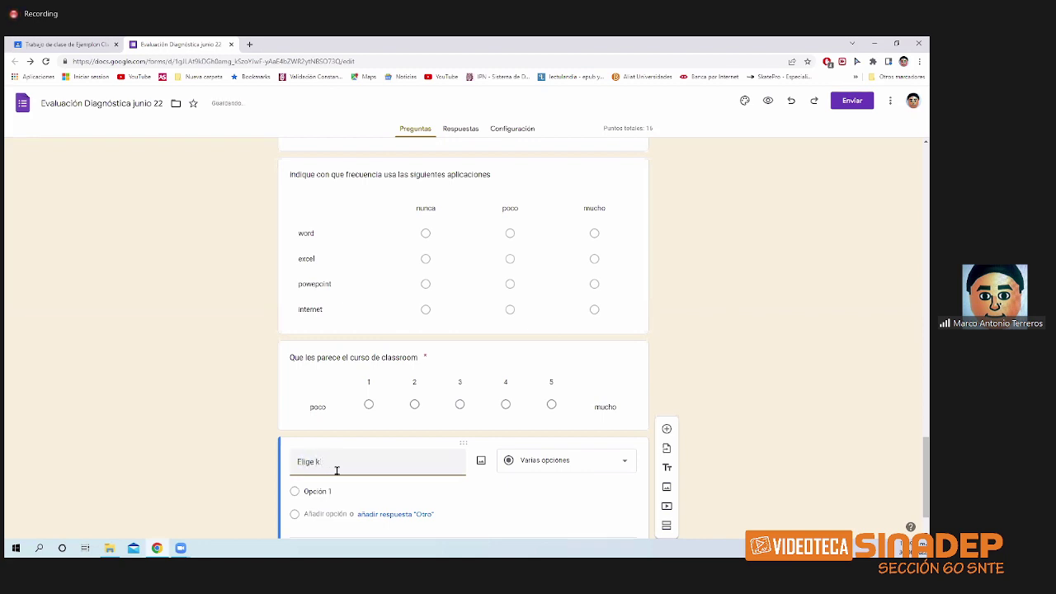
{"action": "type", "text": "os compon"}
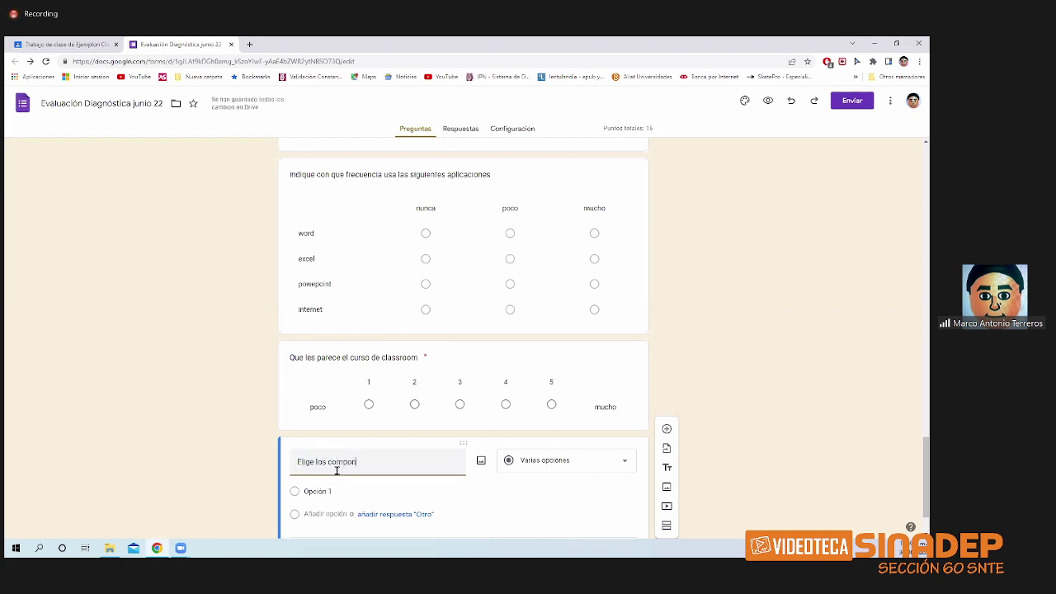
{"action": "type", "text": "enetes de c"}
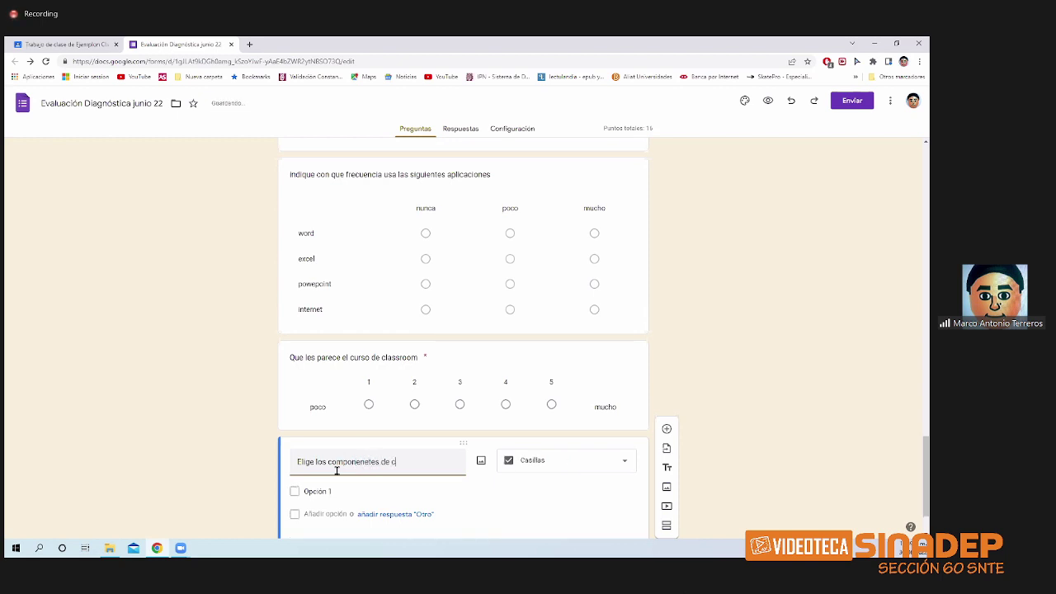
{"action": "type", "text": "ada medio"}
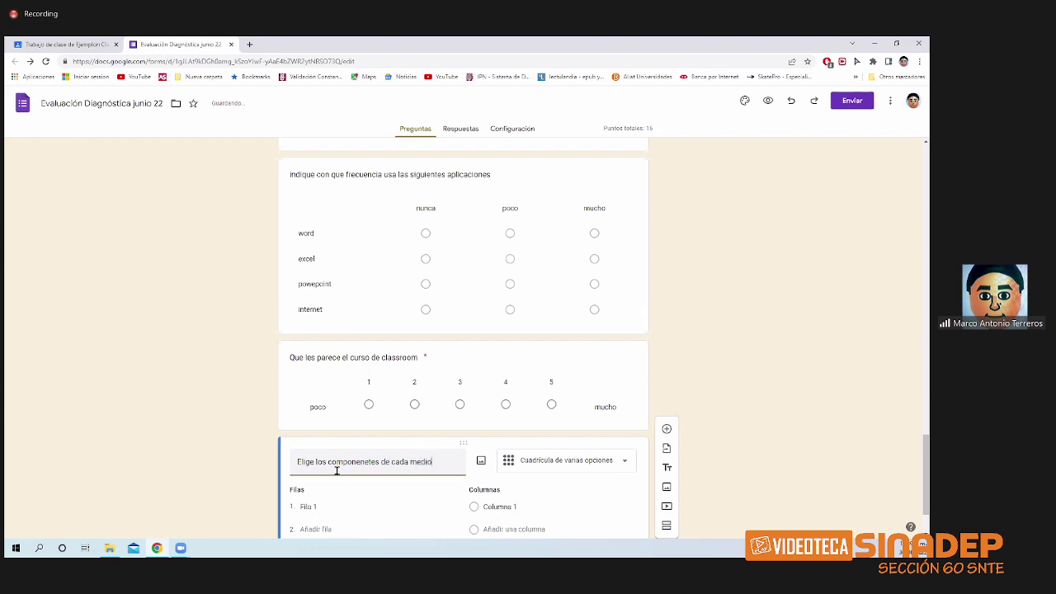
{"action": "type", "text": " de transpo"}
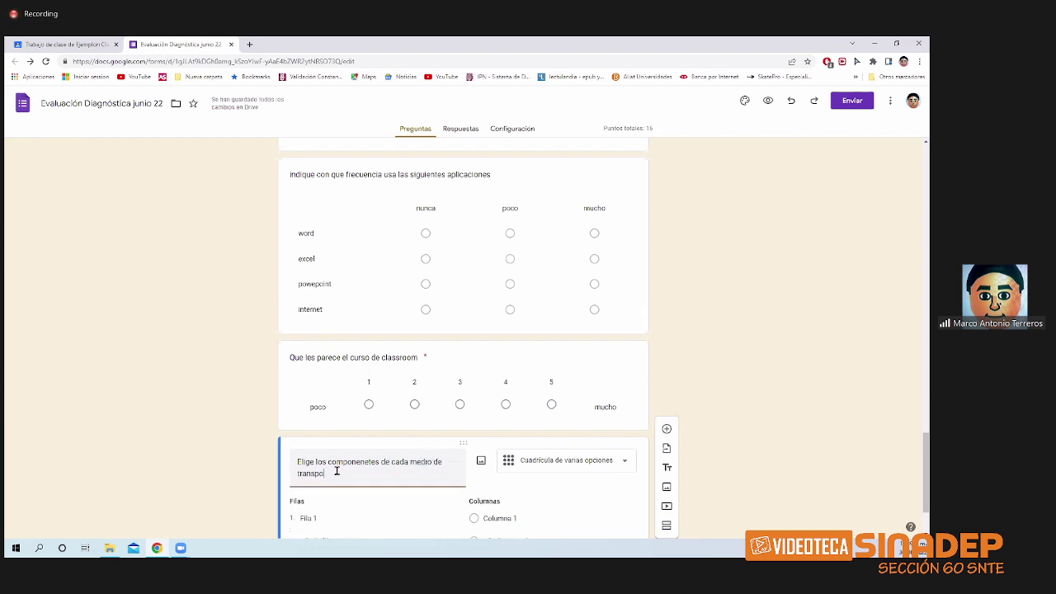
{"action": "type", "text": "rte"}
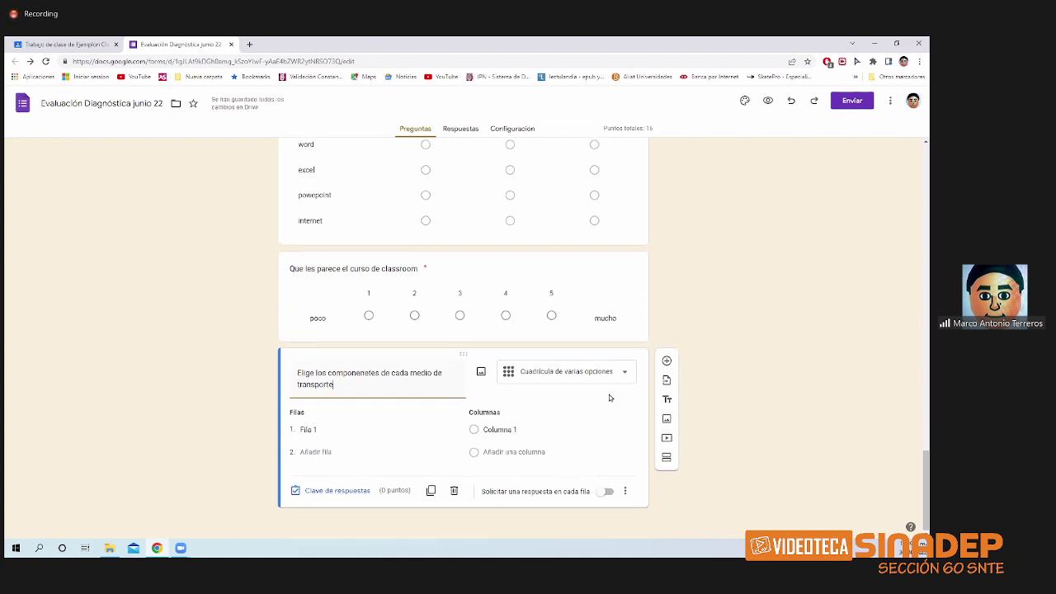
{"action": "left_click", "coordinate": [618, 372]}
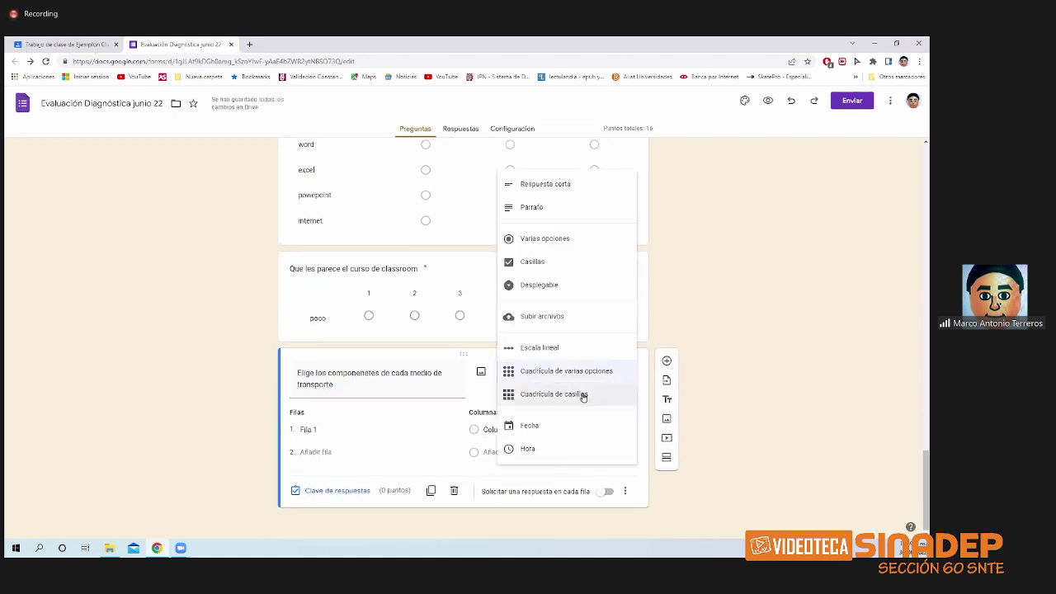
{"action": "left_click", "coordinate": [580, 395]}
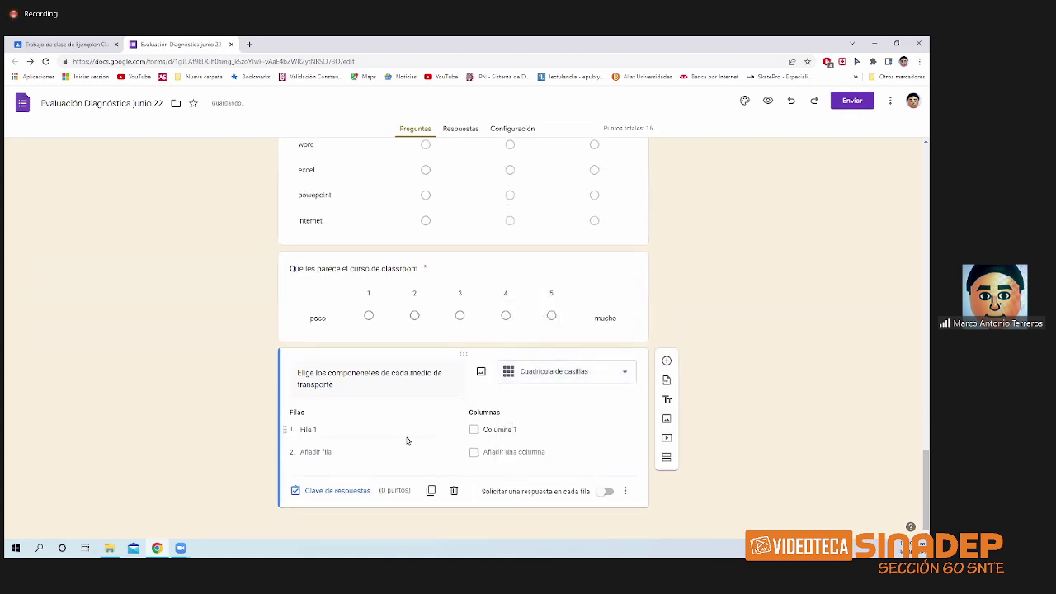
- Label the transport grid rows Avion, Coche, Bici, Barco and Caballo
{"action": "left_click", "coordinate": [331, 431]}
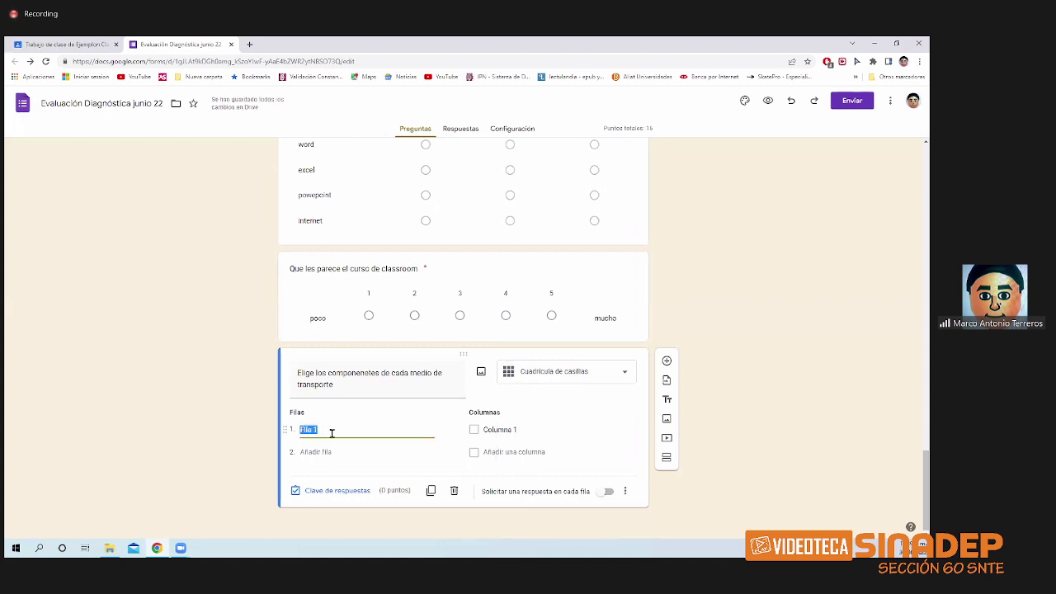
{"action": "type", "text": "Avió"}
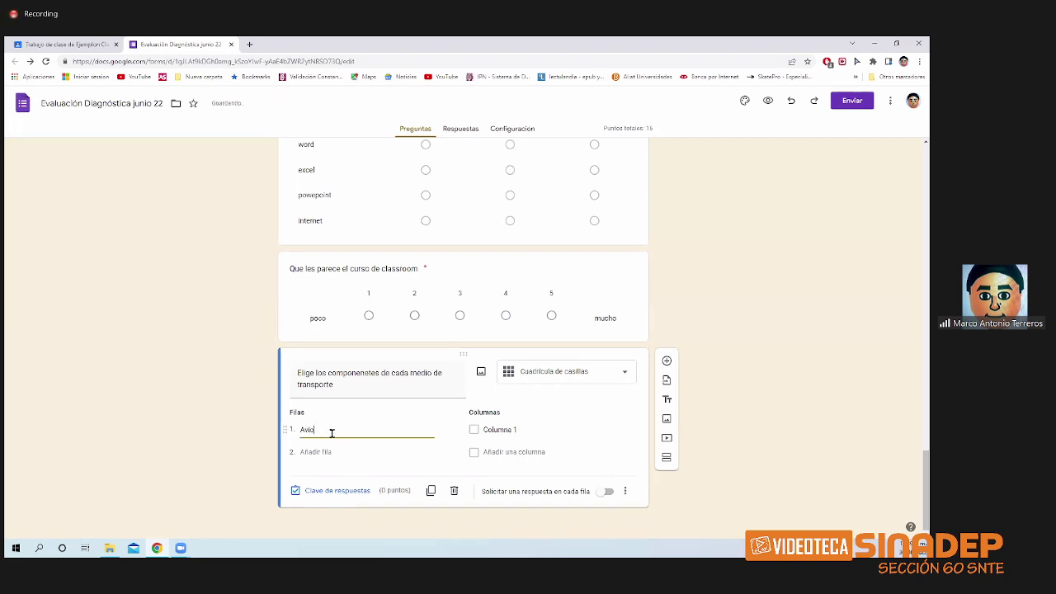
{"action": "type", "text": "nnn"}
{"action": "left_click", "coordinate": [329, 451]}
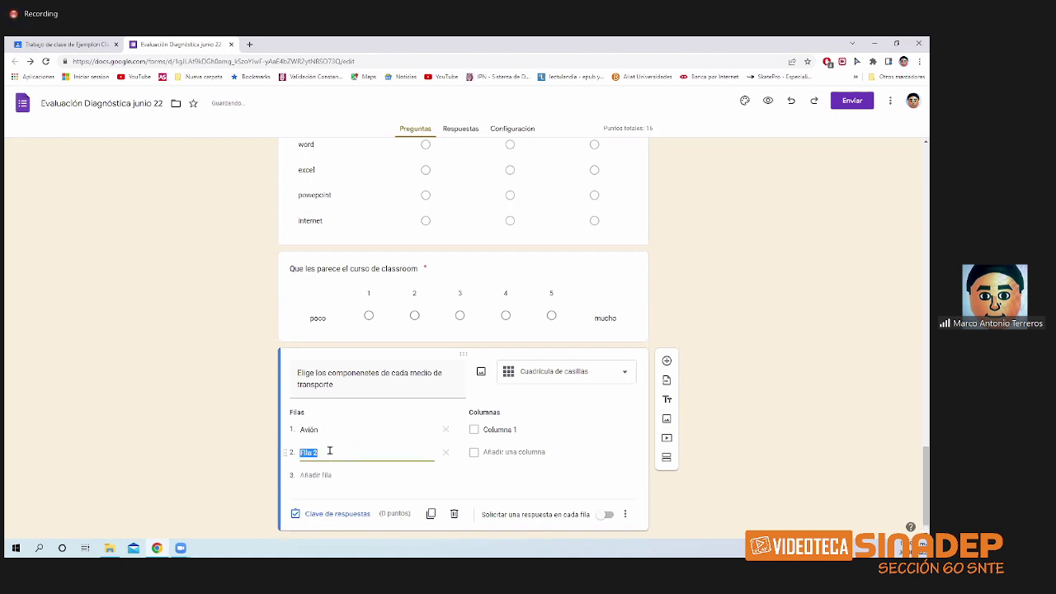
{"action": "type", "text": "Coche"}
{"action": "left_click", "coordinate": [321, 476]}
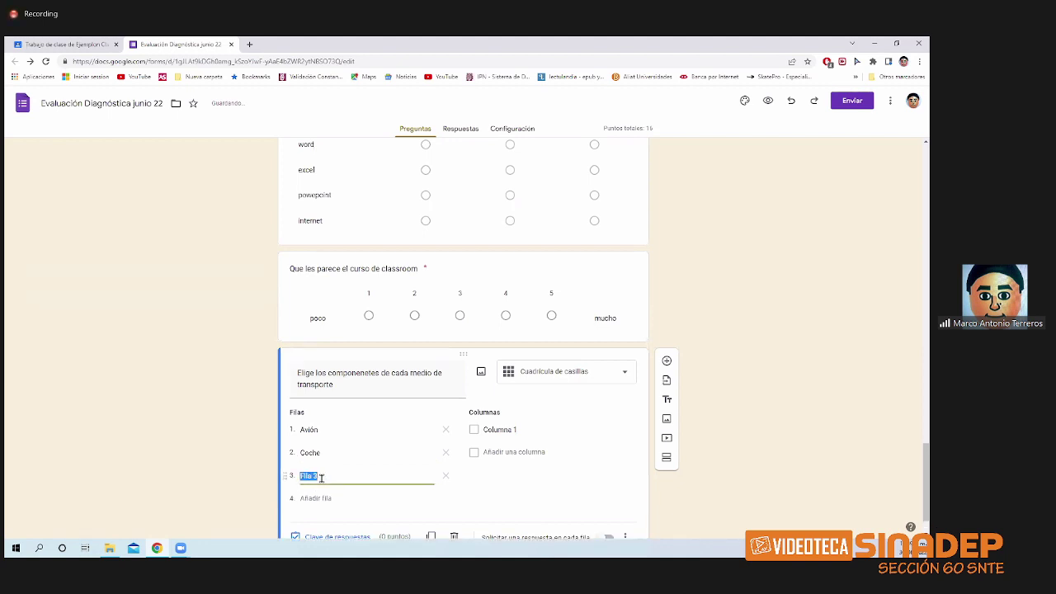
{"action": "type", "text": "Bici"}
{"action": "left_click", "coordinate": [321, 499]}
{"action": "type", "text": "Barco"}
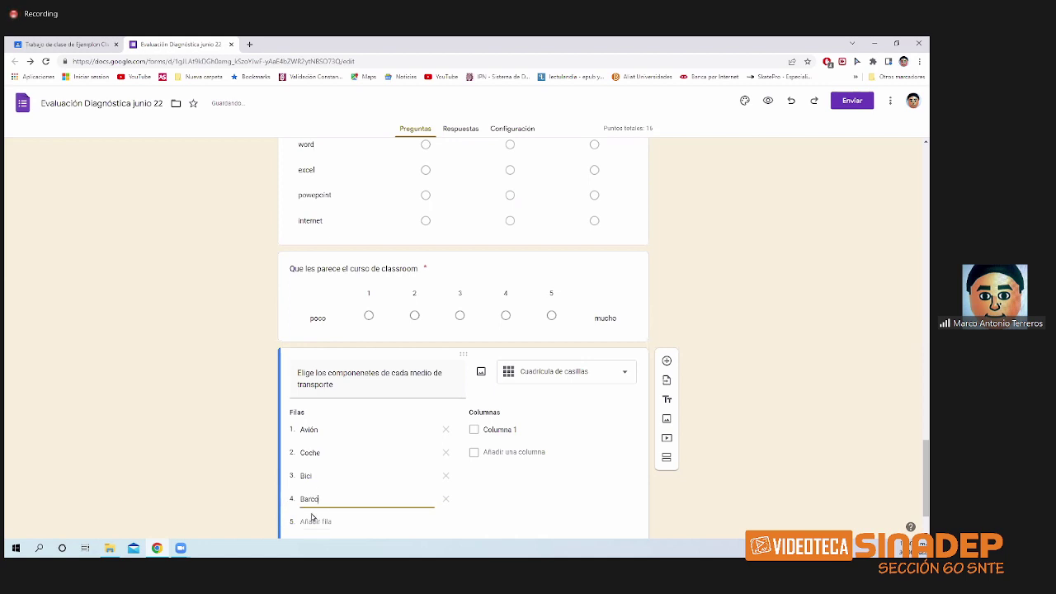
{"action": "left_click", "coordinate": [310, 522]}
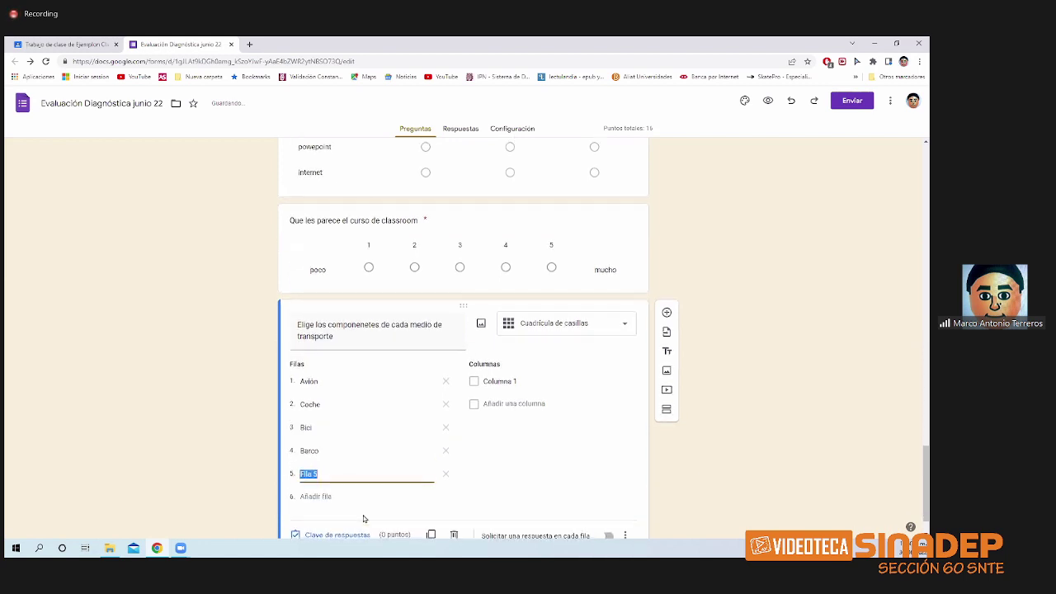
{"action": "type", "text": "Caballo"}
{"action": "left_click", "coordinate": [513, 384]}
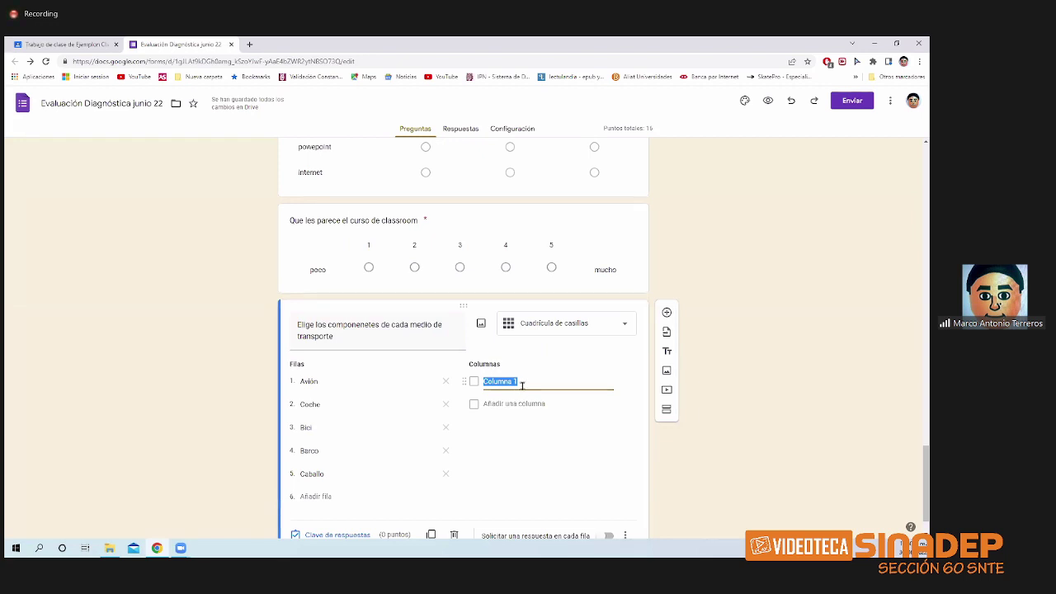
- Name the grid columns Alas, Ruedas, Motor and Patas
{"action": "type", "text": "Alas"}
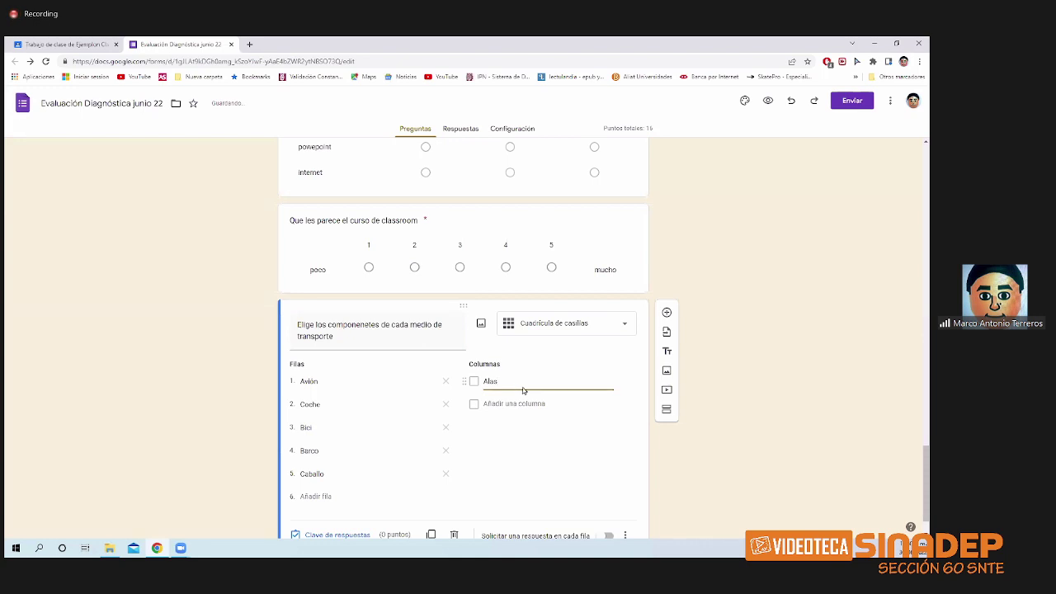
{"action": "left_click", "coordinate": [520, 403]}
{"action": "type", "text": "R"}
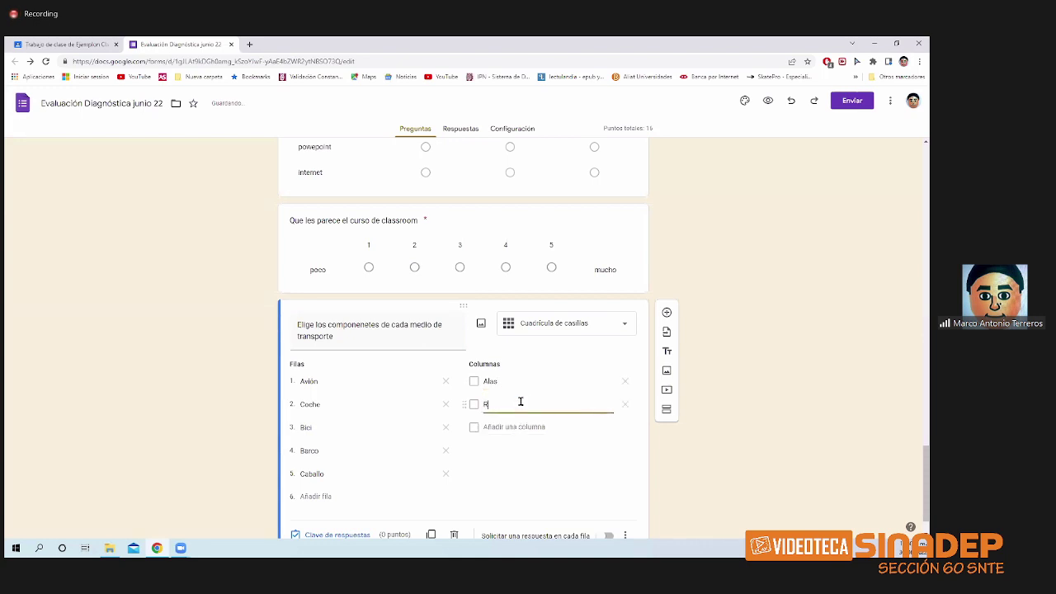
{"action": "type", "text": "uedas"}
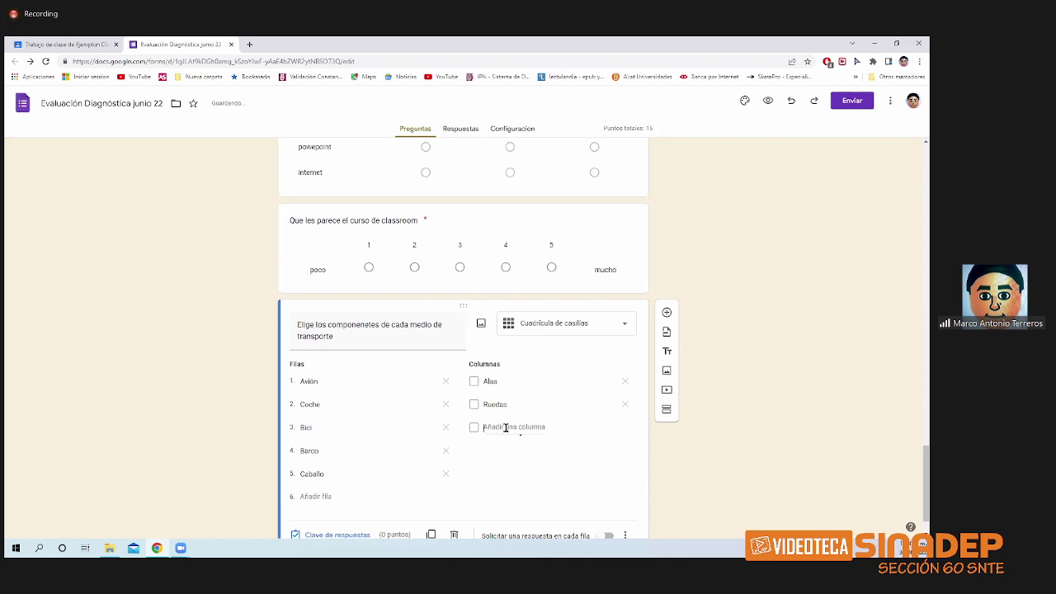
{"action": "left_click", "coordinate": [505, 427]}
{"action": "type", "text": "M"}
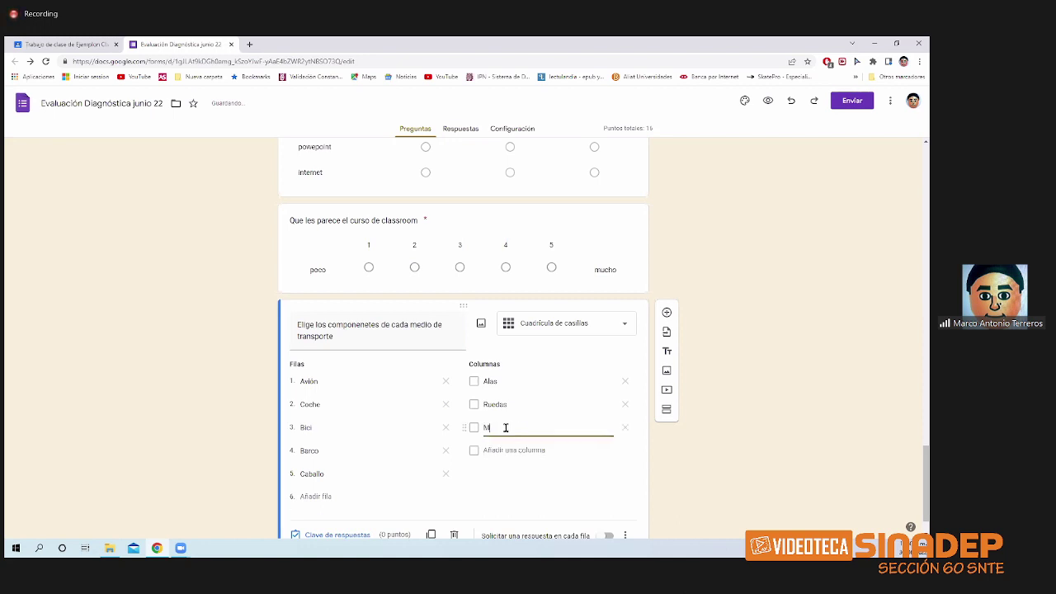
{"action": "type", "text": "otor"}
{"action": "left_click", "coordinate": [505, 449]}
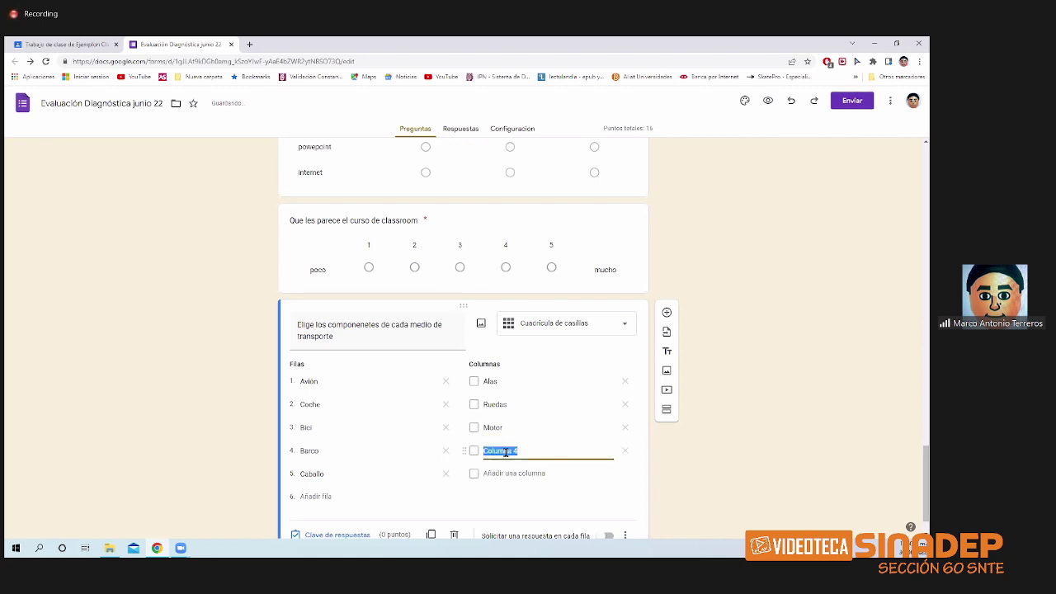
{"action": "type", "text": "Patas"}
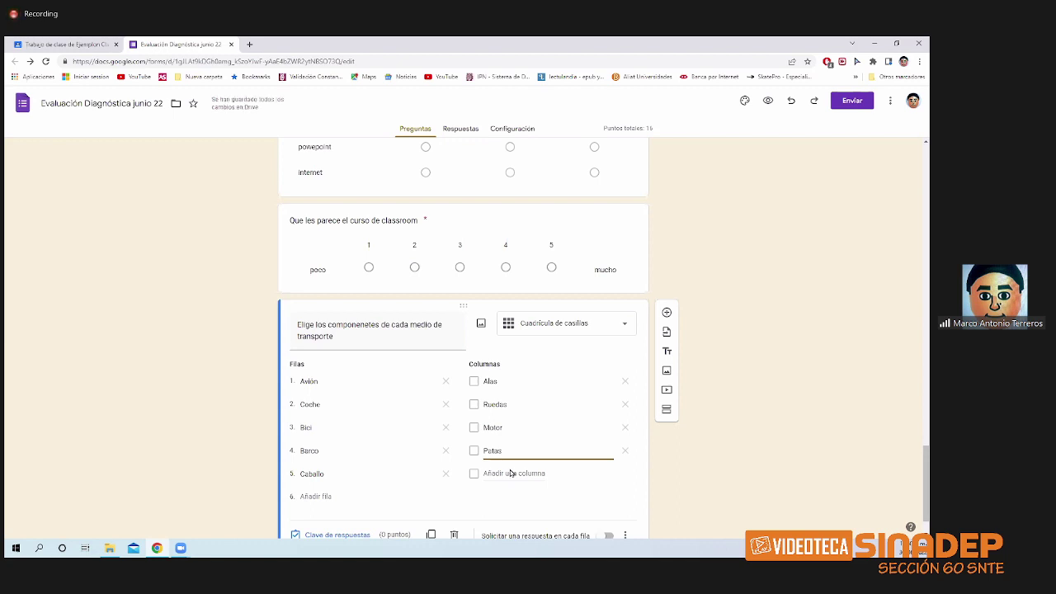
- Delete the extra fifth column and turn on 'Solicitar una respuesta en cada fila'
{"action": "left_click", "coordinate": [509, 473]}
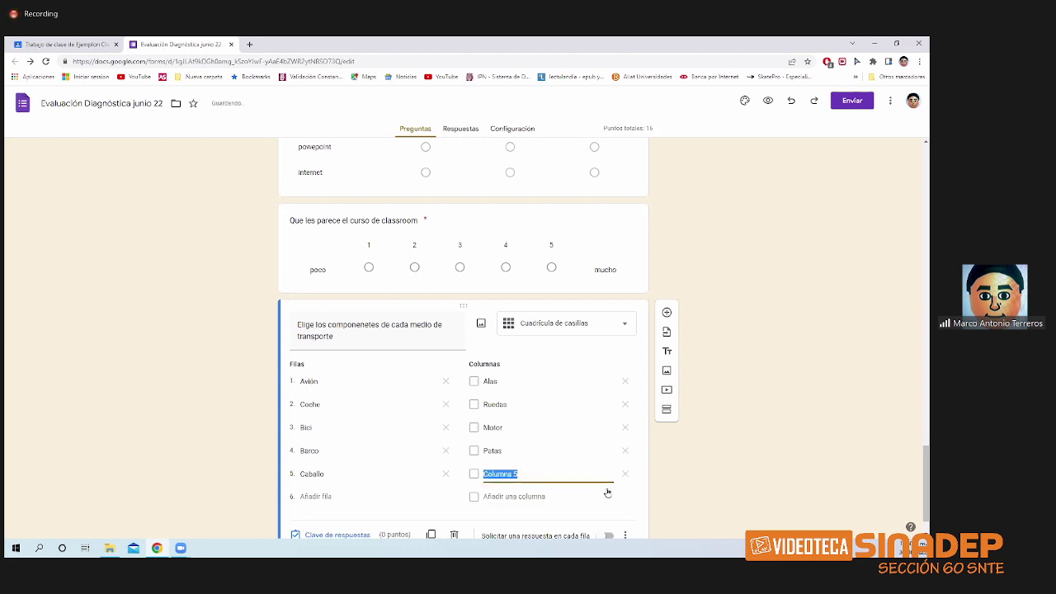
{"action": "left_click", "coordinate": [651, 498]}
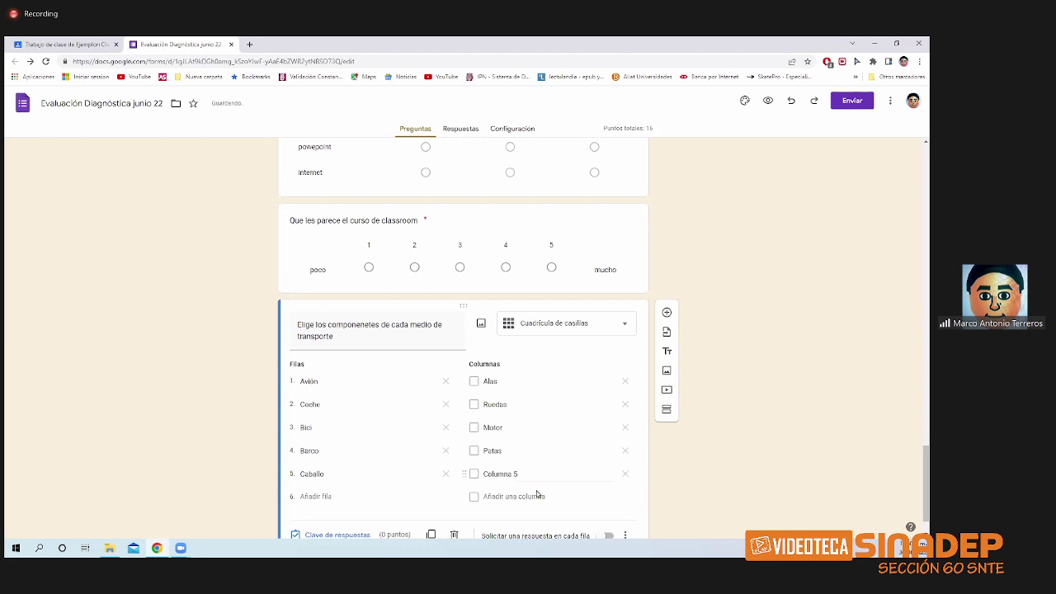
{"action": "left_click", "coordinate": [626, 475]}
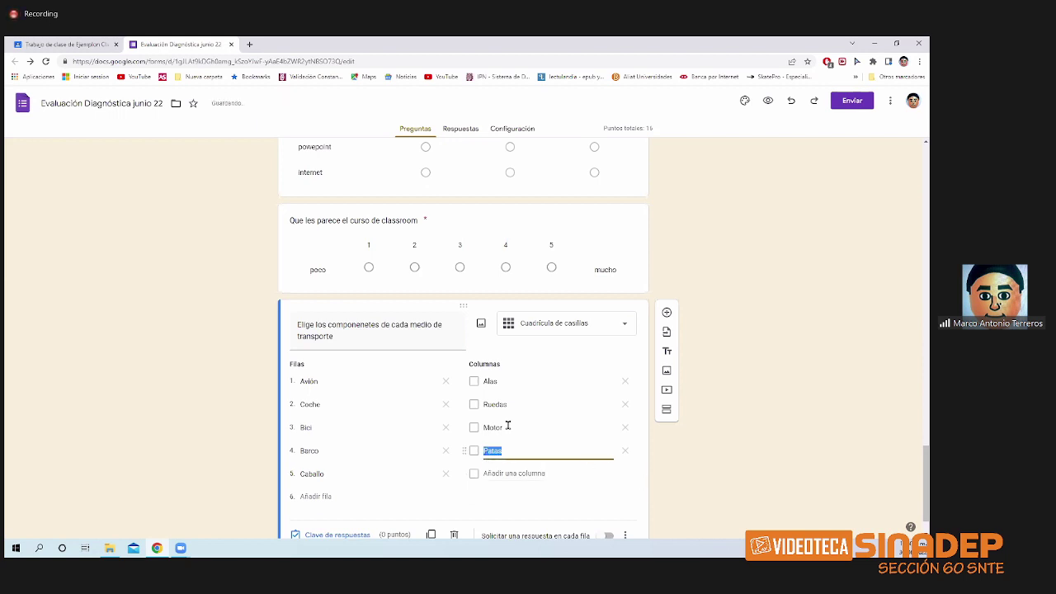
{"action": "scroll", "coordinate": [537, 436], "scroll_direction": "down", "scroll_amount": 1}
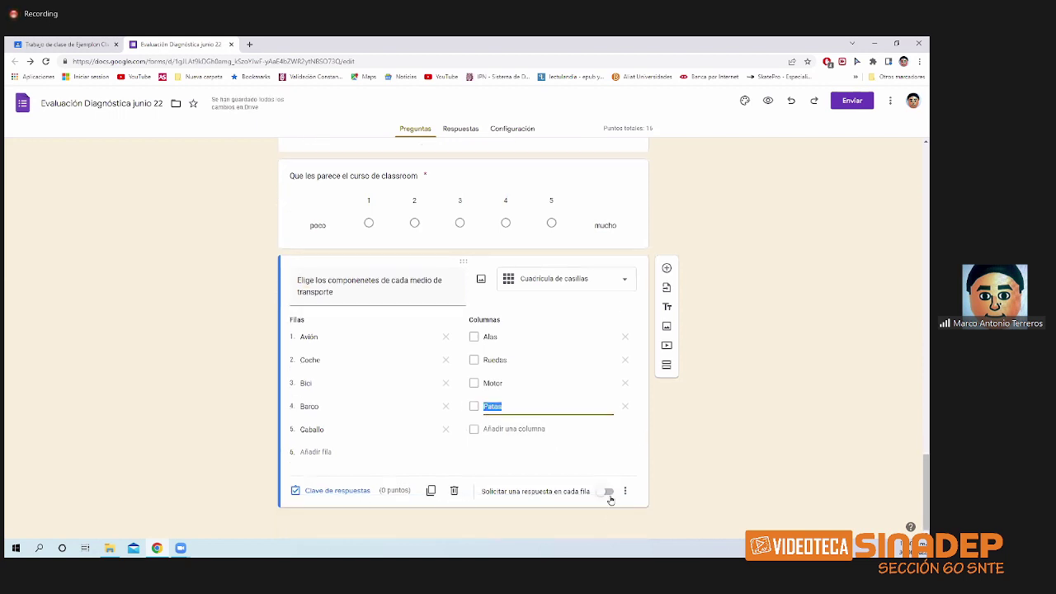
{"action": "left_click", "coordinate": [608, 492]}
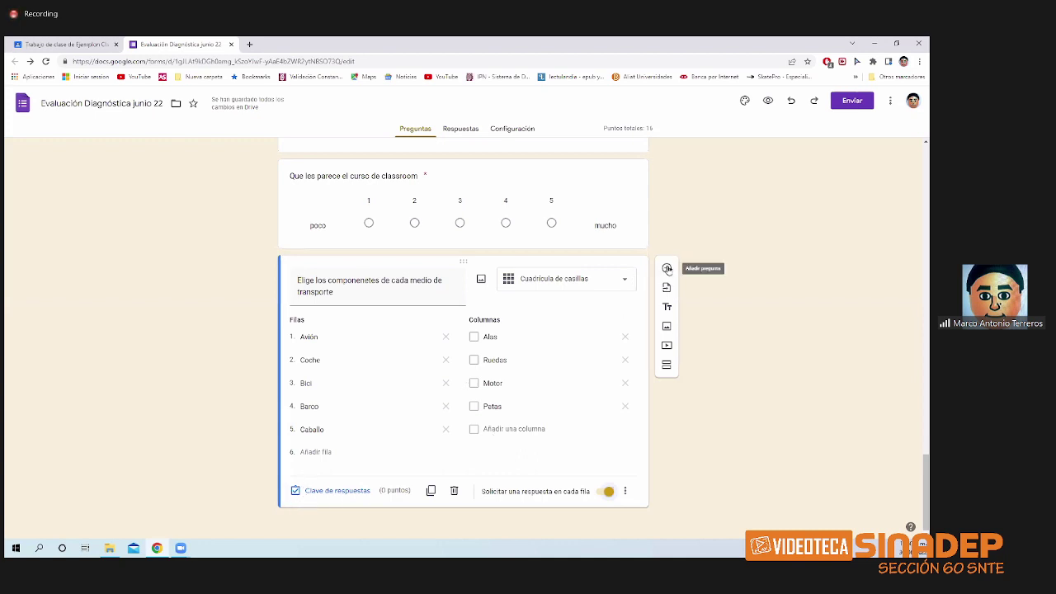
- Add a blank question below the transport grid, keeping the 'Varias opciones' type
{"action": "left_click", "coordinate": [667, 269]}
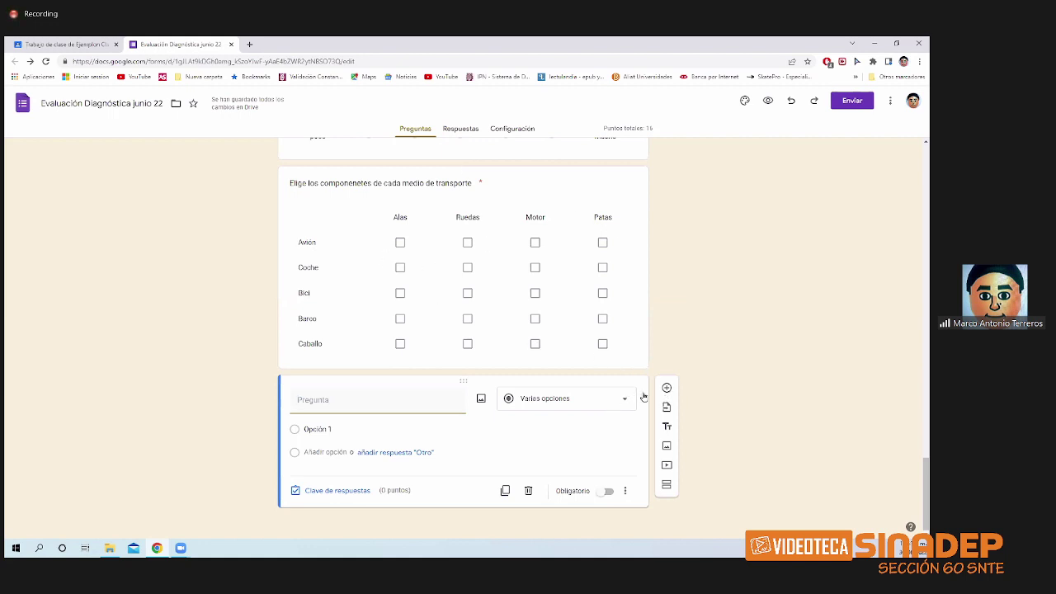
{"action": "left_click", "coordinate": [580, 402]}
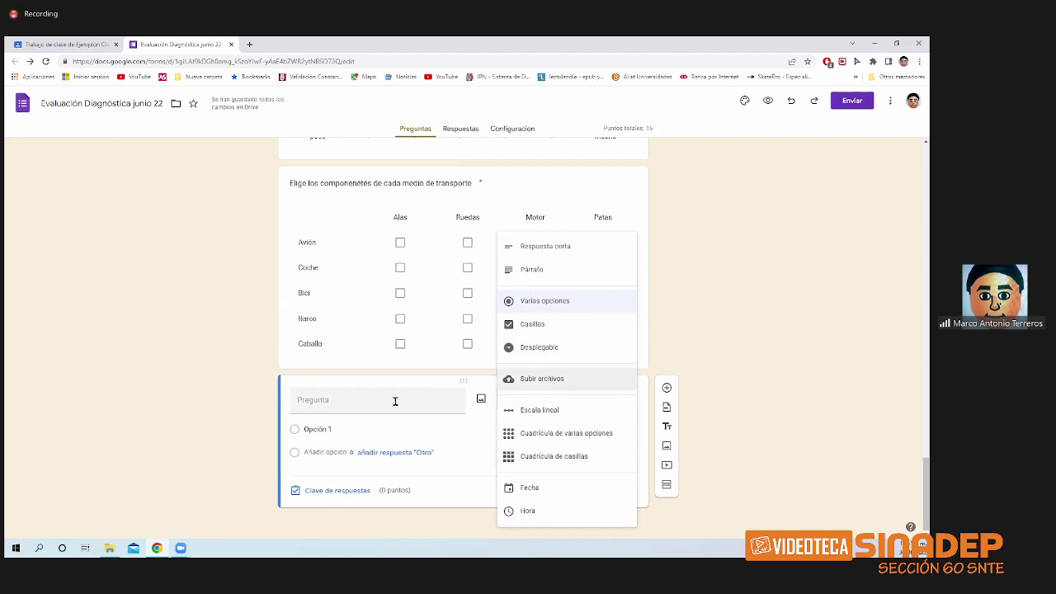
{"action": "left_click", "coordinate": [361, 403]}
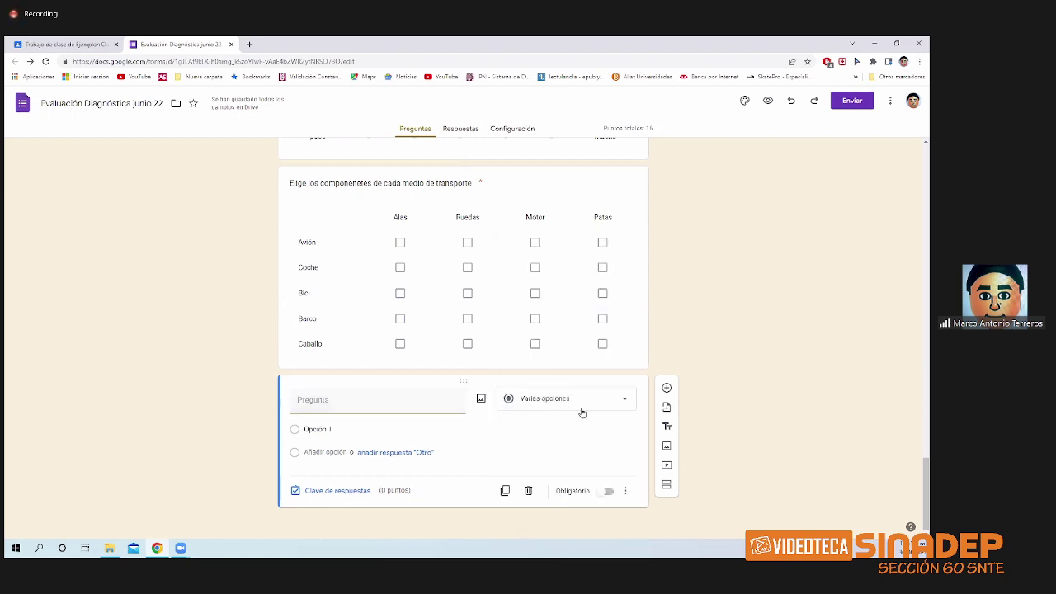
{"action": "left_click", "coordinate": [597, 410]}
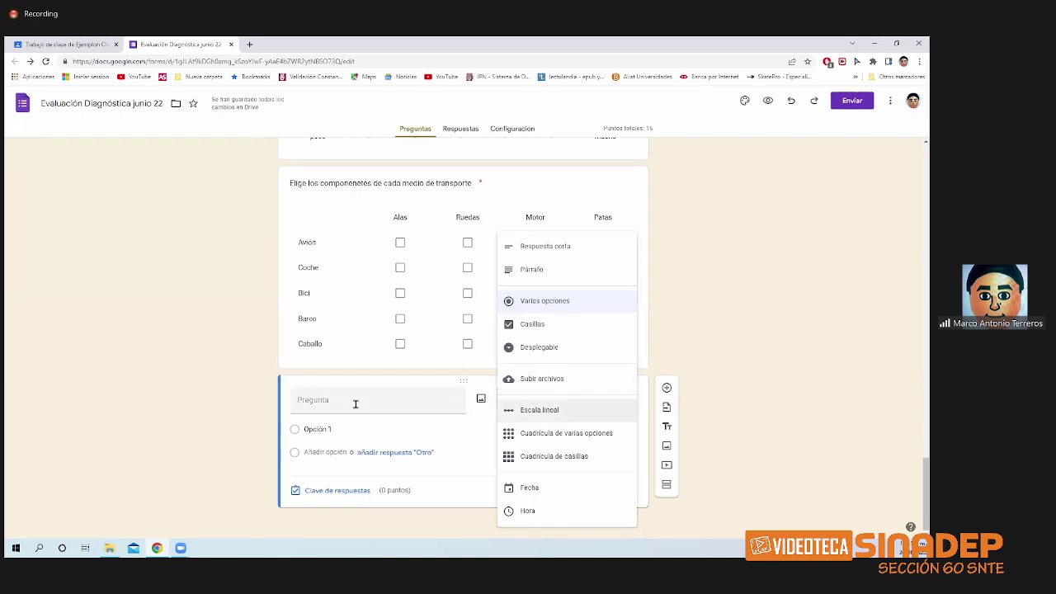
{"action": "left_click", "coordinate": [355, 403]}
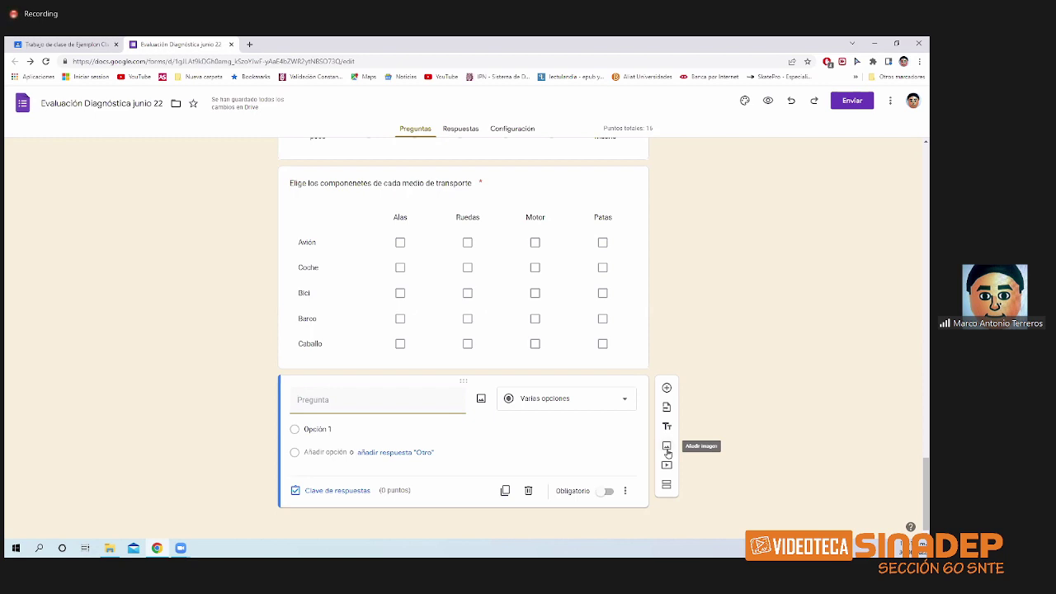
- Upload the 'programacion' image file from the computer into the form
{"action": "left_click", "coordinate": [667, 452]}
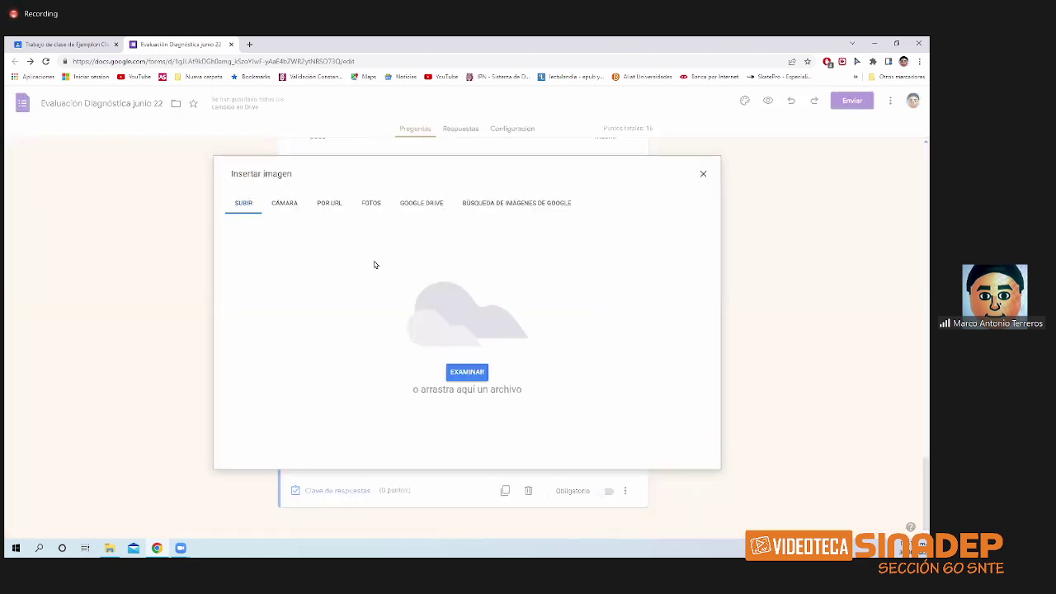
{"action": "left_click", "coordinate": [467, 372]}
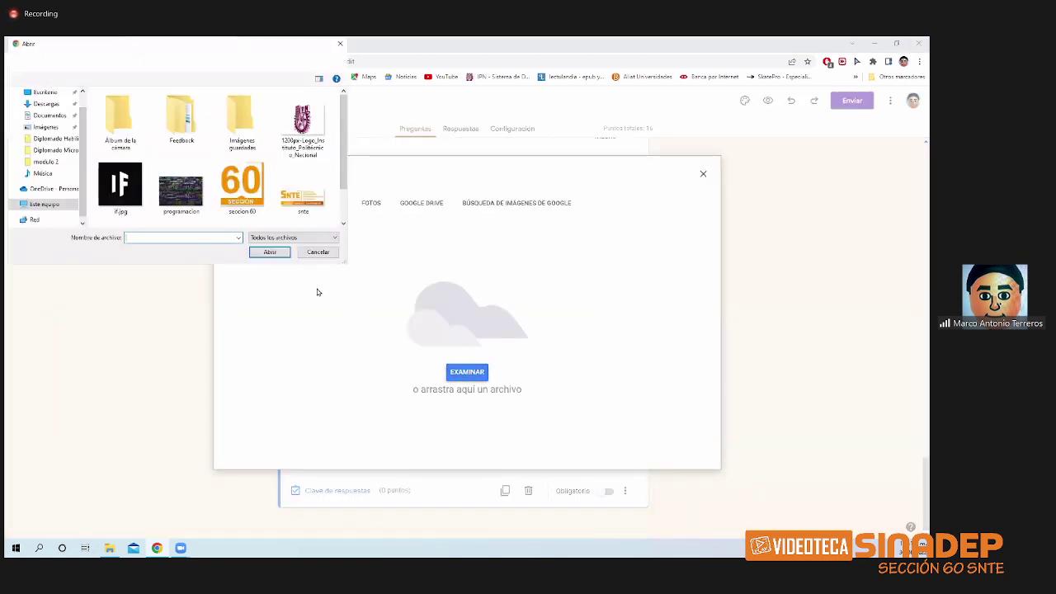
{"action": "left_click", "coordinate": [241, 188]}
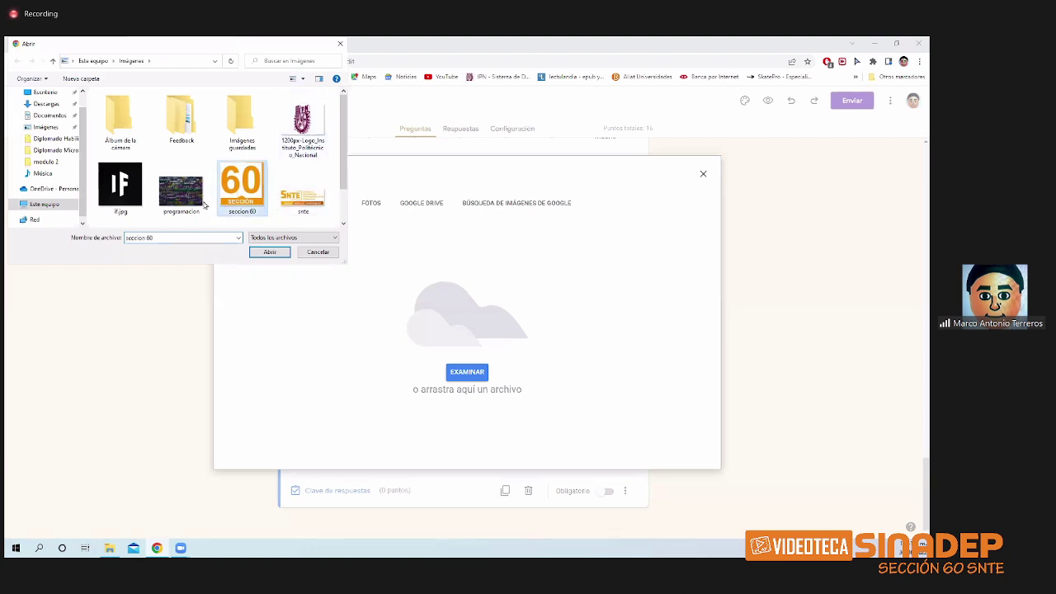
{"action": "left_click", "coordinate": [168, 205]}
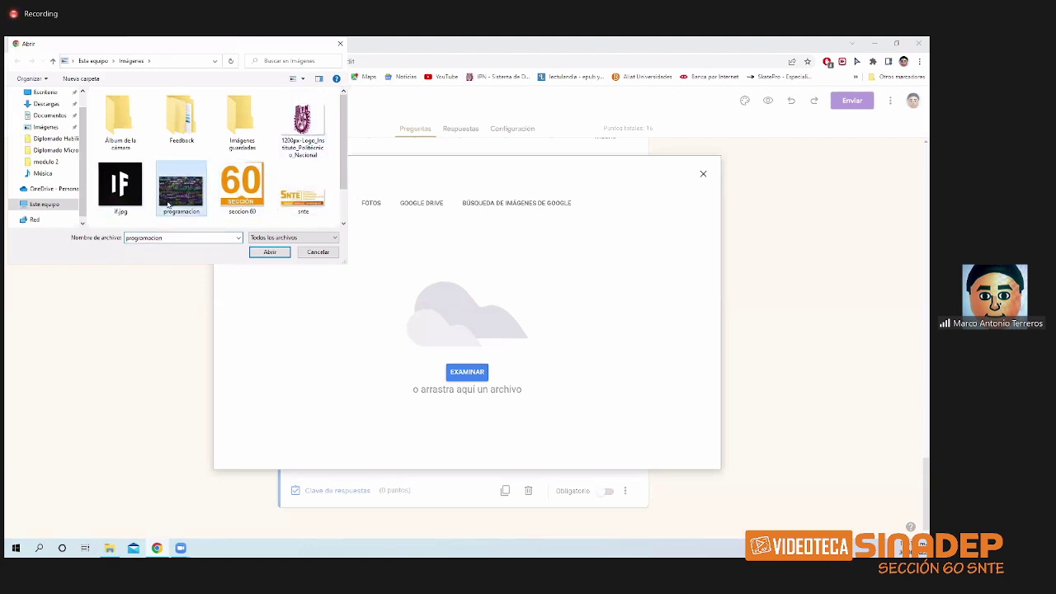
{"action": "left_click", "coordinate": [257, 253]}
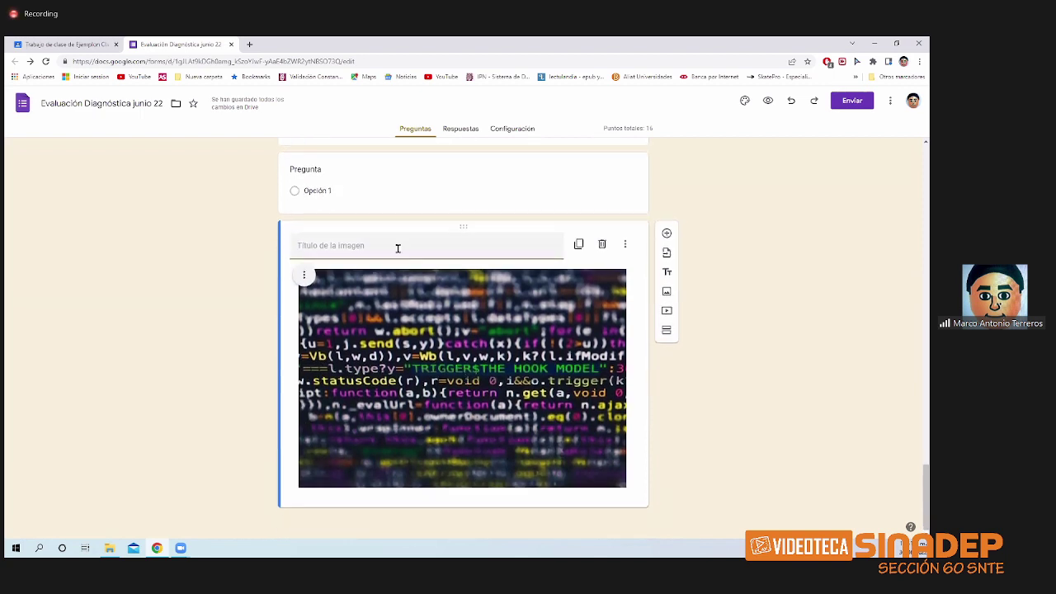
- Title the image 'programación' and move the empty question below it
{"action": "type", "text": "programacion"}
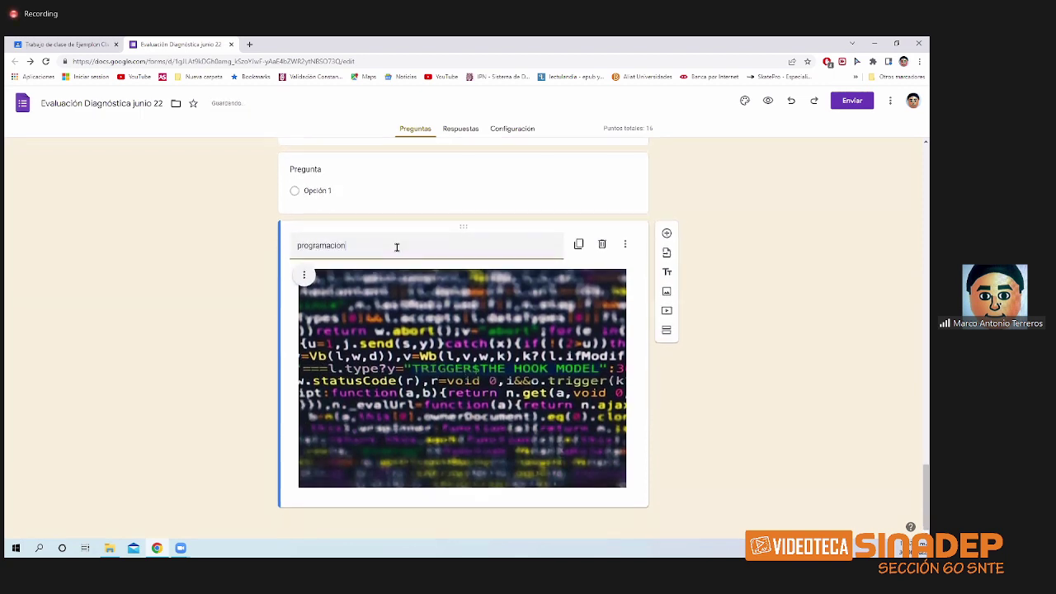
{"action": "key", "text": "BackSpace"}
{"action": "key", "text": "BackSpace"}
{"action": "type", "text": "ón"}
{"action": "left_click_drag", "start_coordinate": [432, 160], "coordinate": [433, 475]}
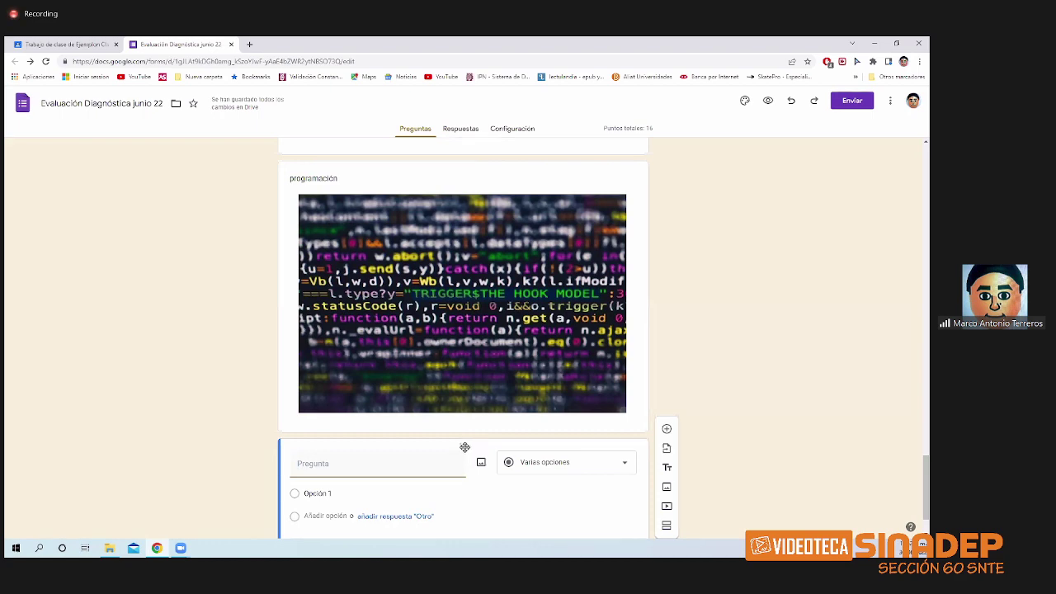
- Word the question under the image 'que te parece la imagen de arriba', then open the form settings
{"action": "left_click_drag", "start_coordinate": [465, 448], "coordinate": [435, 426]}
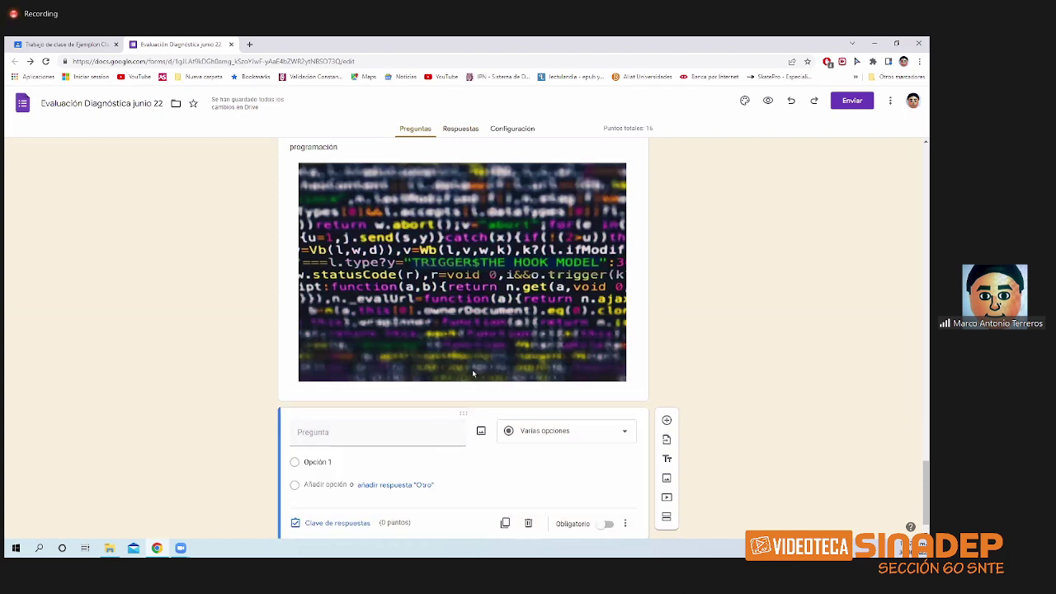
{"action": "scroll", "coordinate": [473, 374], "scroll_direction": "up", "scroll_amount": 1}
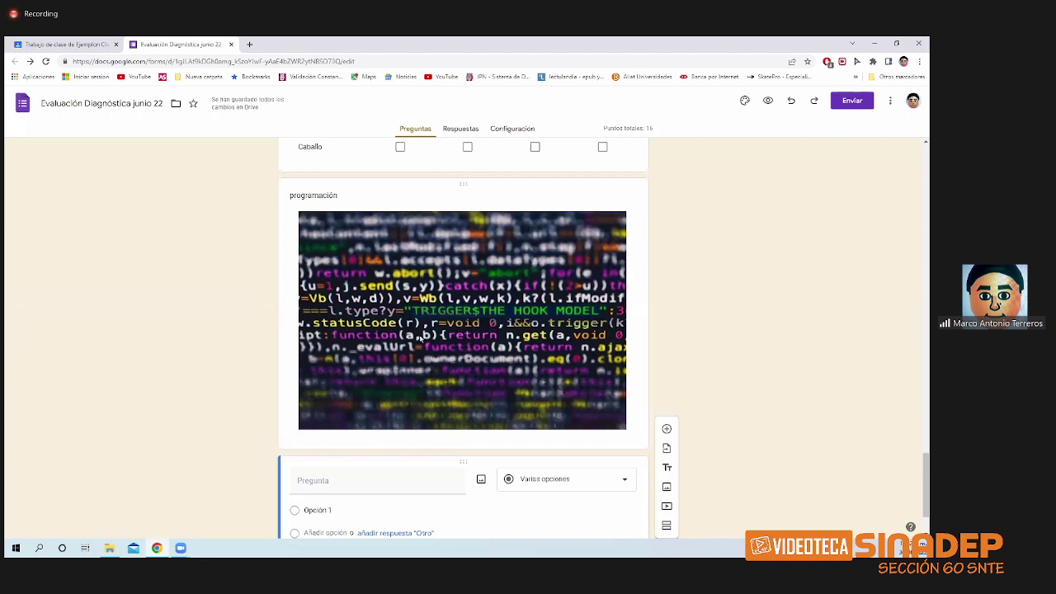
{"action": "scroll", "coordinate": [425, 318], "scroll_direction": "down", "scroll_amount": 1}
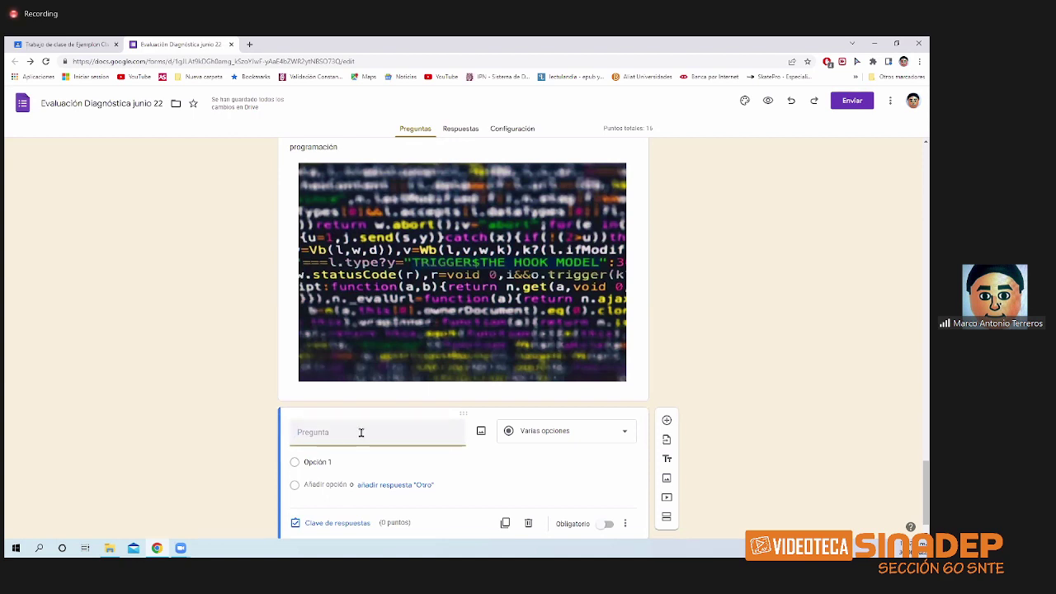
{"action": "type", "text": "que te parece la in"}
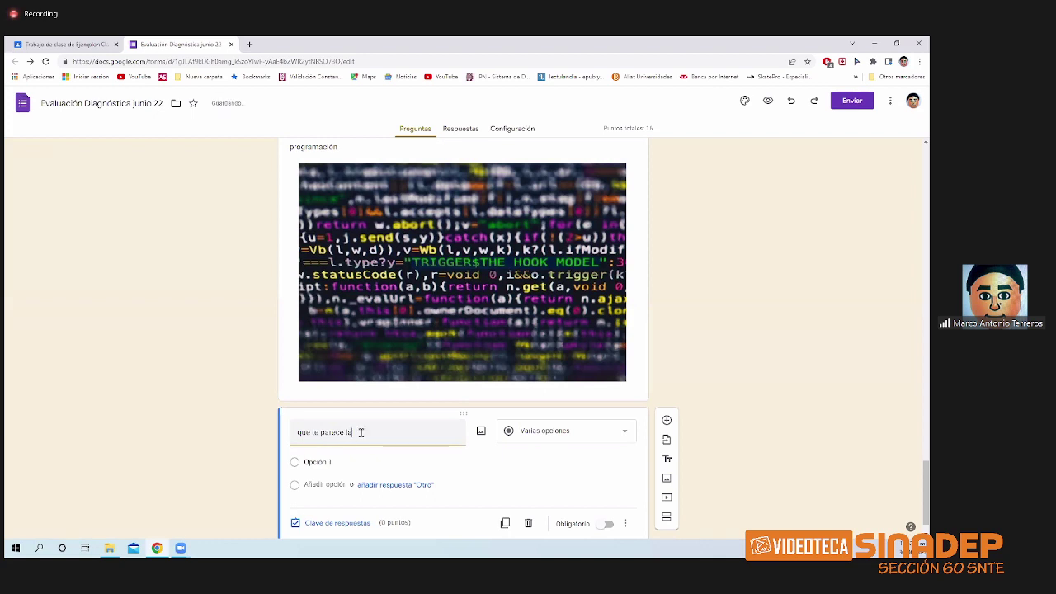
{"action": "type", "text": "agen de arr"}
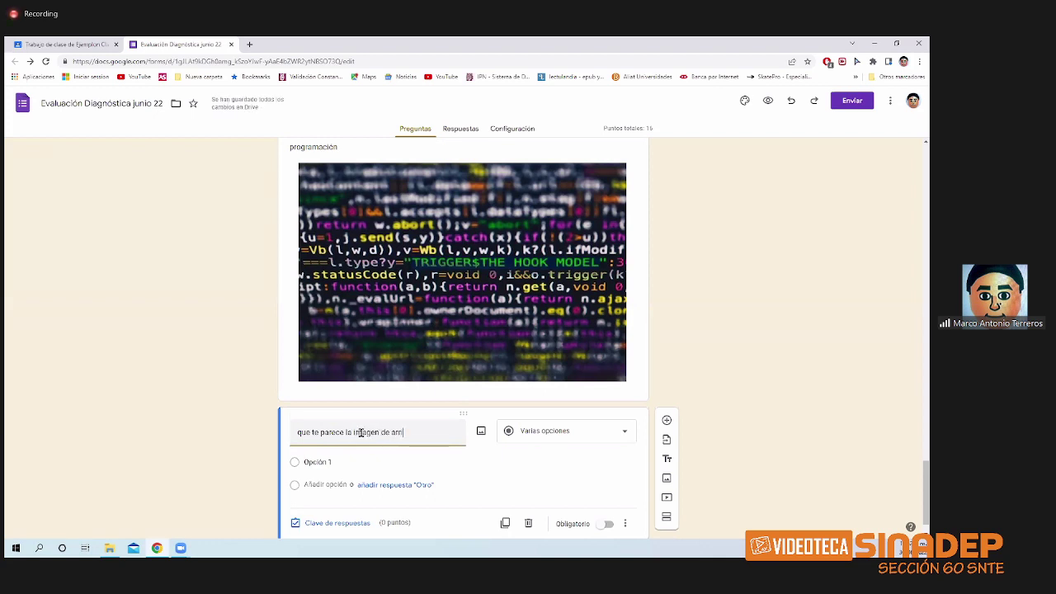
{"action": "type", "text": "iba"}
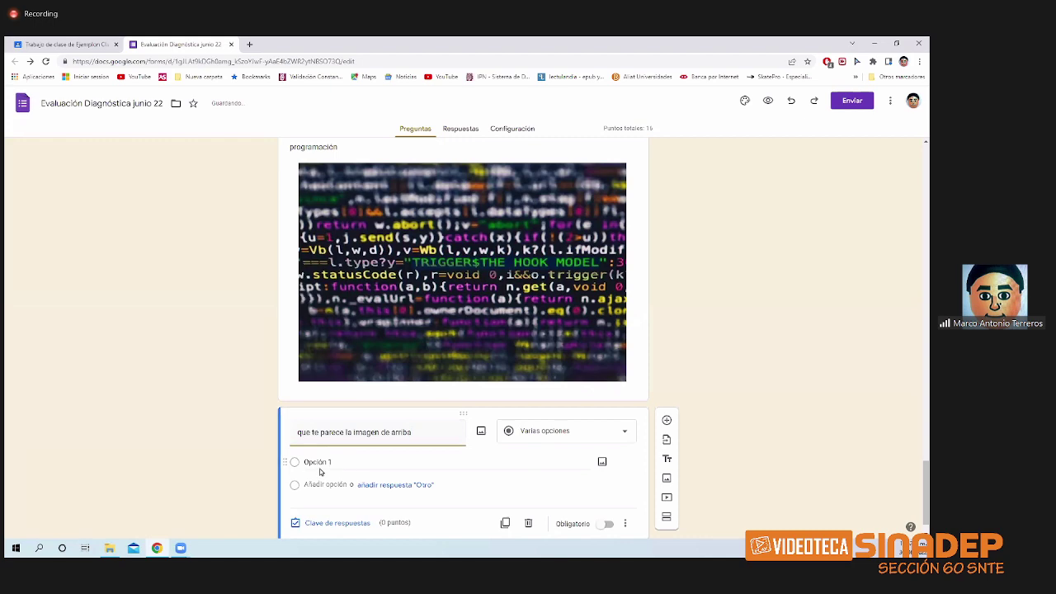
{"action": "left_click", "coordinate": [331, 465]}
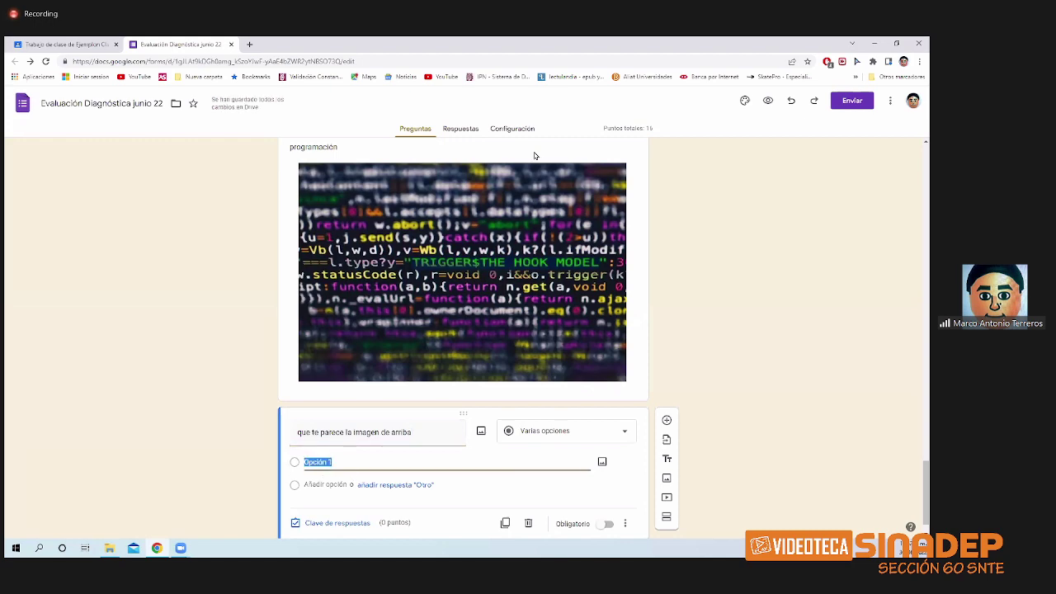
{"action": "left_click", "coordinate": [528, 130]}
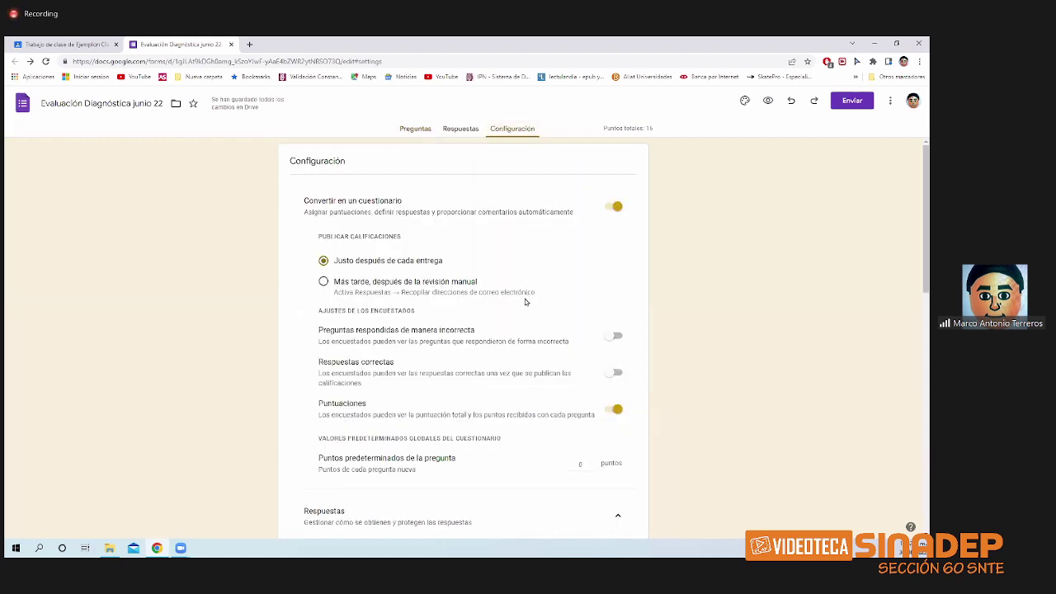
- Review the Respuestas and Presentación settings, including email collection and the 1-response limit
{"action": "scroll", "coordinate": [512, 313], "scroll_direction": "down", "scroll_amount": 3}
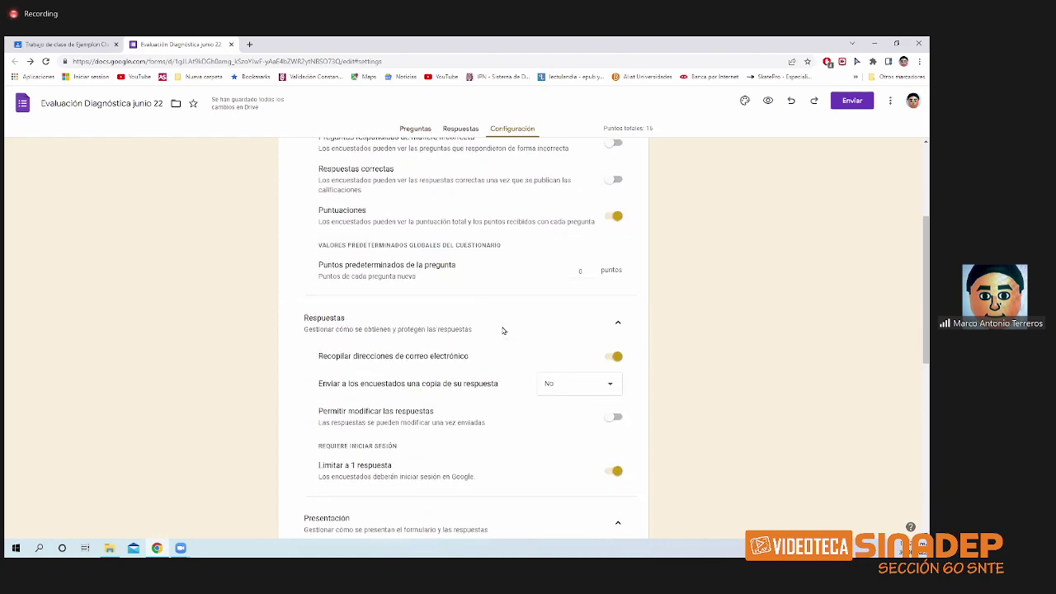
{"action": "scroll", "coordinate": [500, 331], "scroll_direction": "down", "scroll_amount": 3}
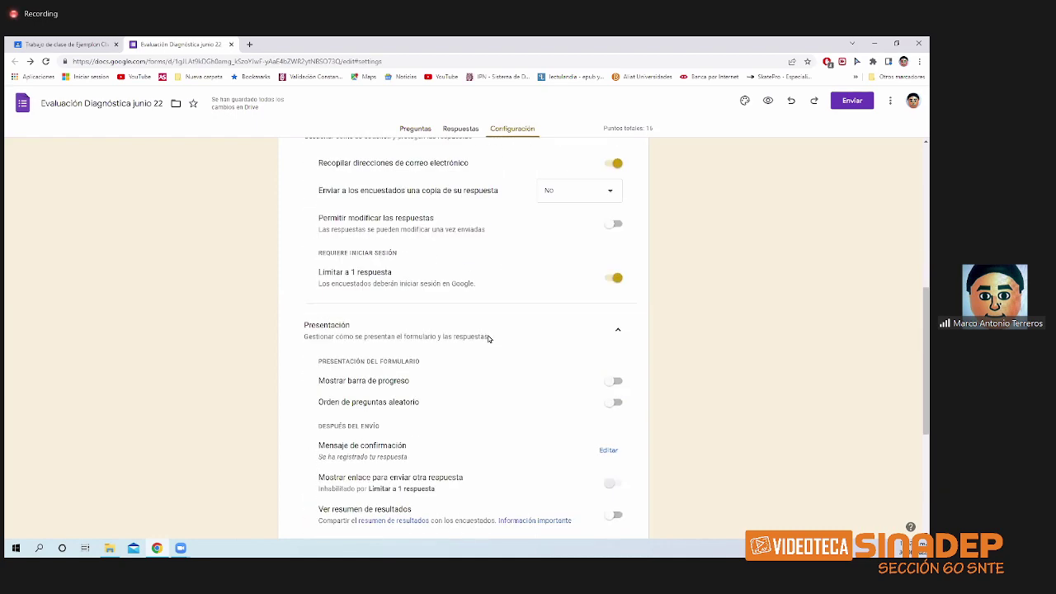
{"action": "scroll", "coordinate": [488, 338], "scroll_direction": "up", "scroll_amount": 4}
{"action": "scroll", "coordinate": [485, 335], "scroll_direction": "down", "scroll_amount": 2}
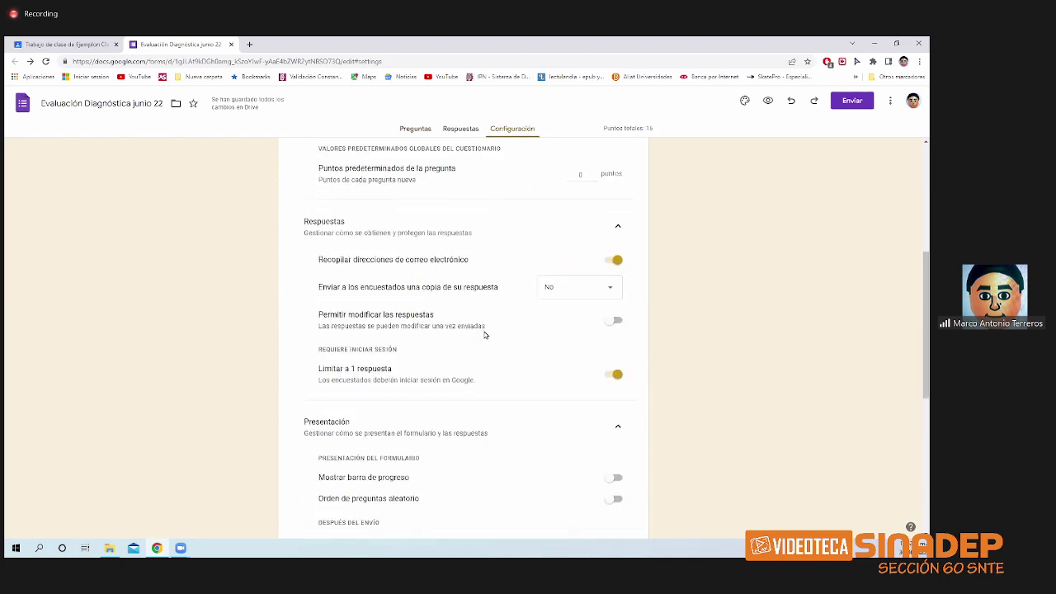
{"action": "scroll", "coordinate": [431, 325], "scroll_direction": "down", "scroll_amount": 3}
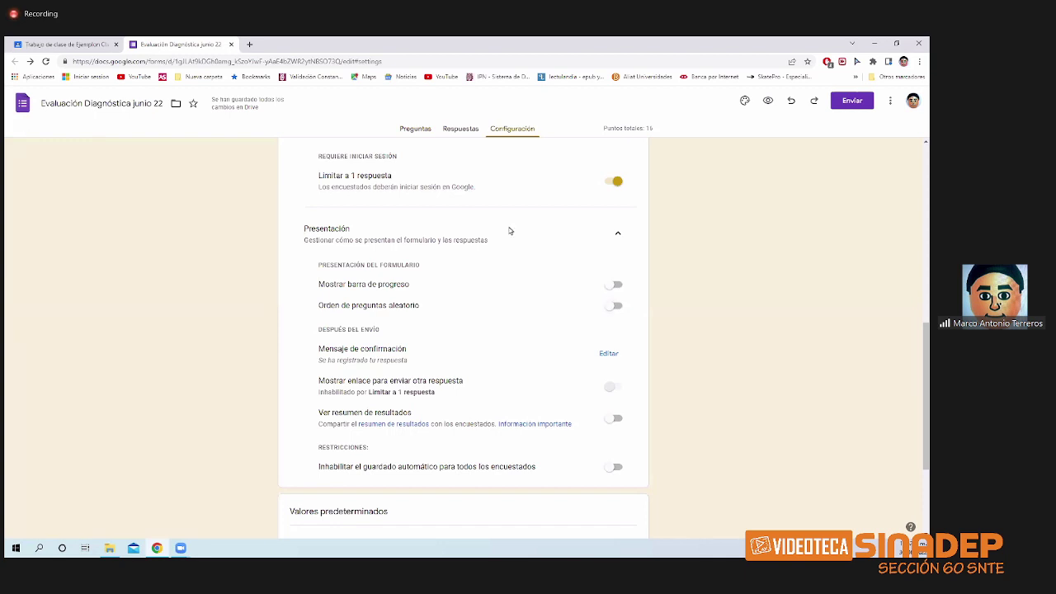
- Return to the Preguntas editor and scroll down to the programación image question
{"action": "left_click", "coordinate": [418, 128]}
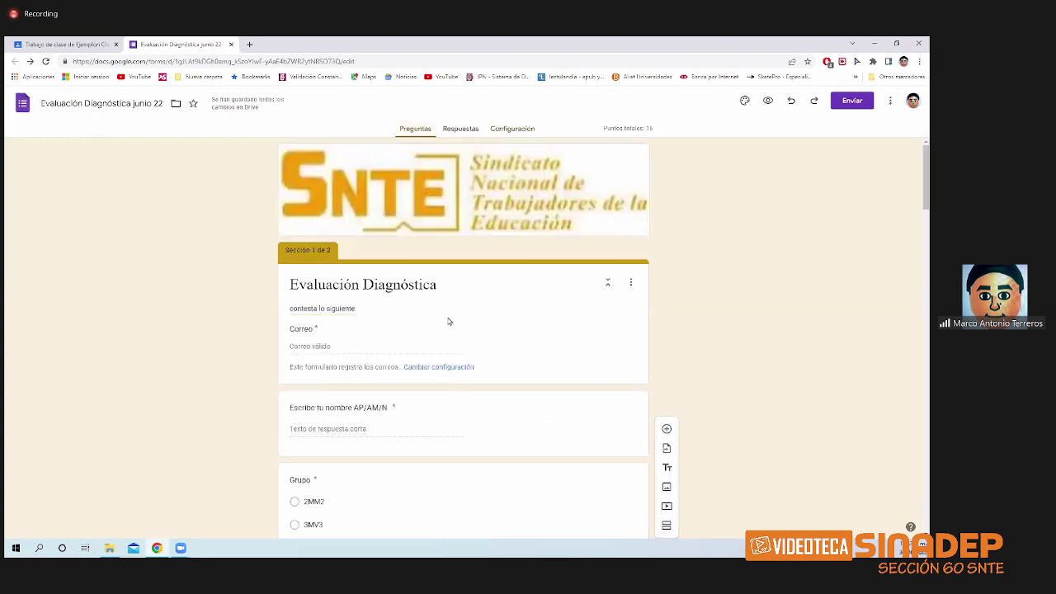
{"action": "scroll", "coordinate": [451, 331], "scroll_direction": "down", "scroll_amount": 20}
{"action": "scroll", "coordinate": [450, 332], "scroll_direction": "down", "scroll_amount": 8}
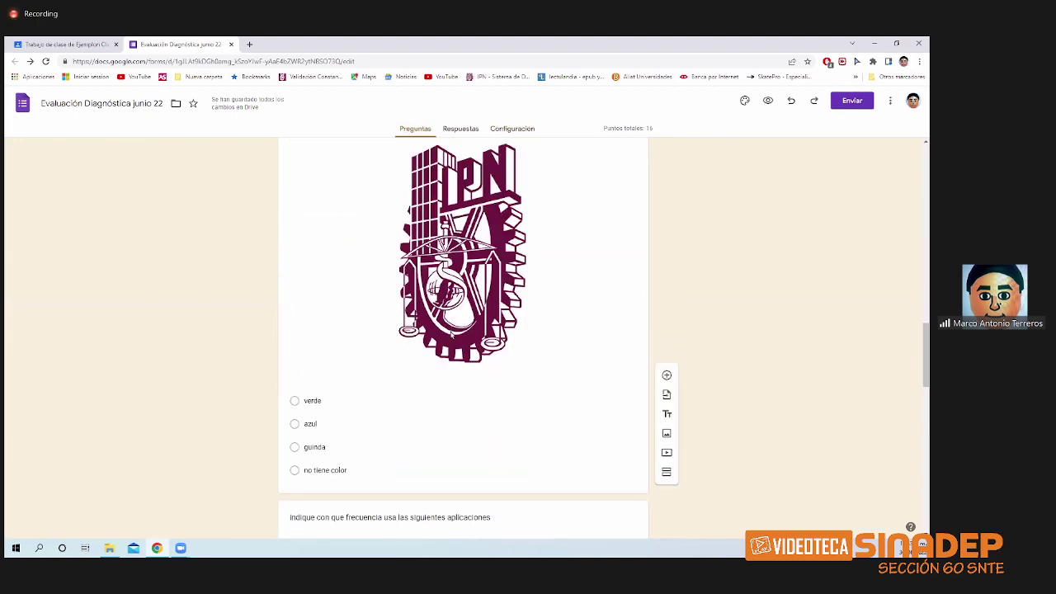
{"action": "scroll", "coordinate": [451, 335], "scroll_direction": "up", "scroll_amount": 3}
{"action": "scroll", "coordinate": [456, 274], "scroll_direction": "up", "scroll_amount": 2}
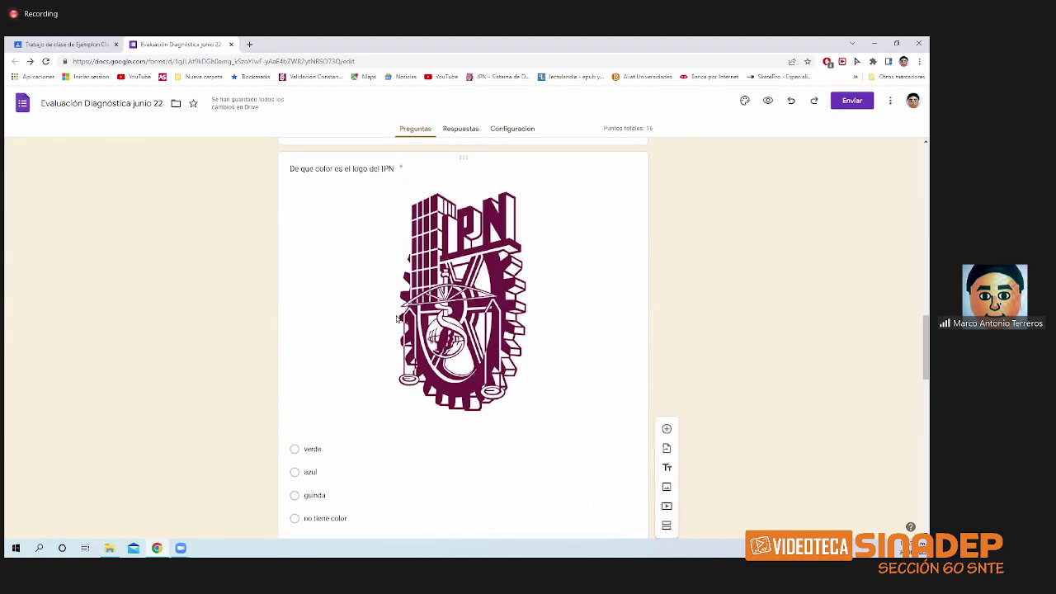
{"action": "scroll", "coordinate": [396, 320], "scroll_direction": "down", "scroll_amount": 9}
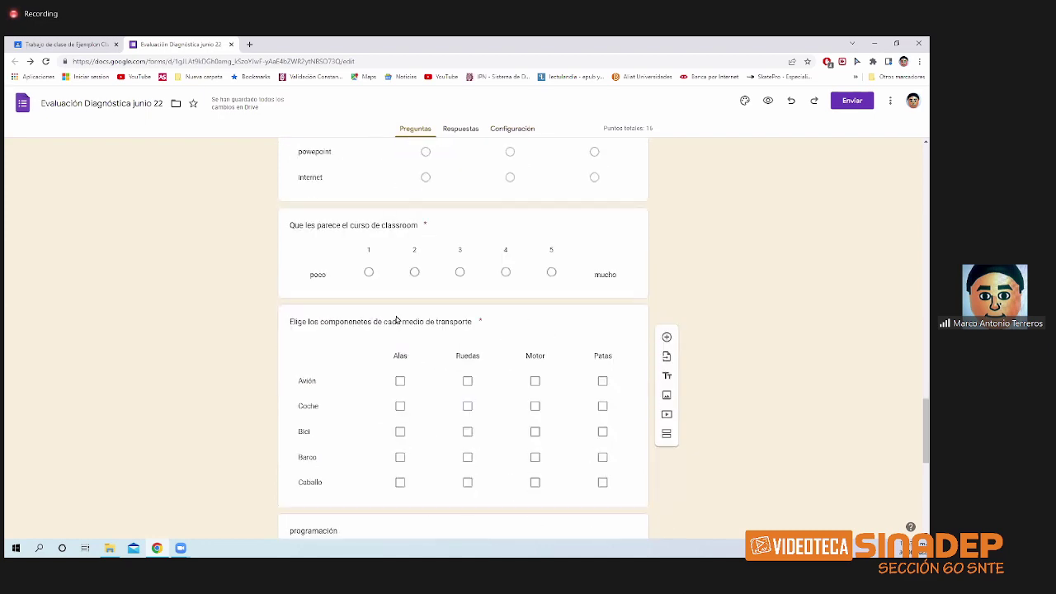
{"action": "scroll", "coordinate": [396, 320], "scroll_direction": "down", "scroll_amount": 2}
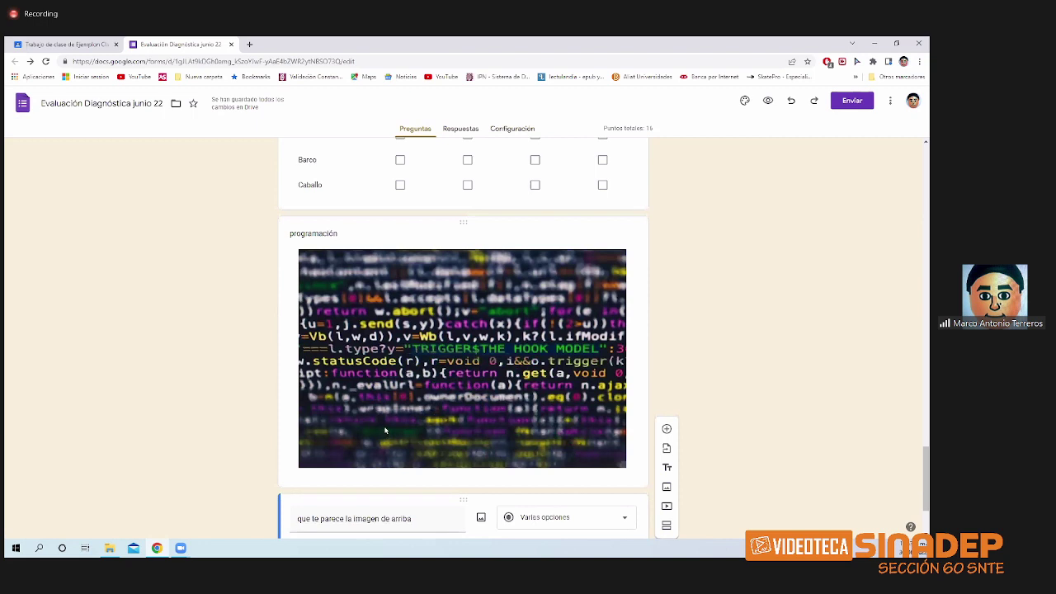
{"action": "scroll", "coordinate": [385, 424], "scroll_direction": "down", "scroll_amount": 2}
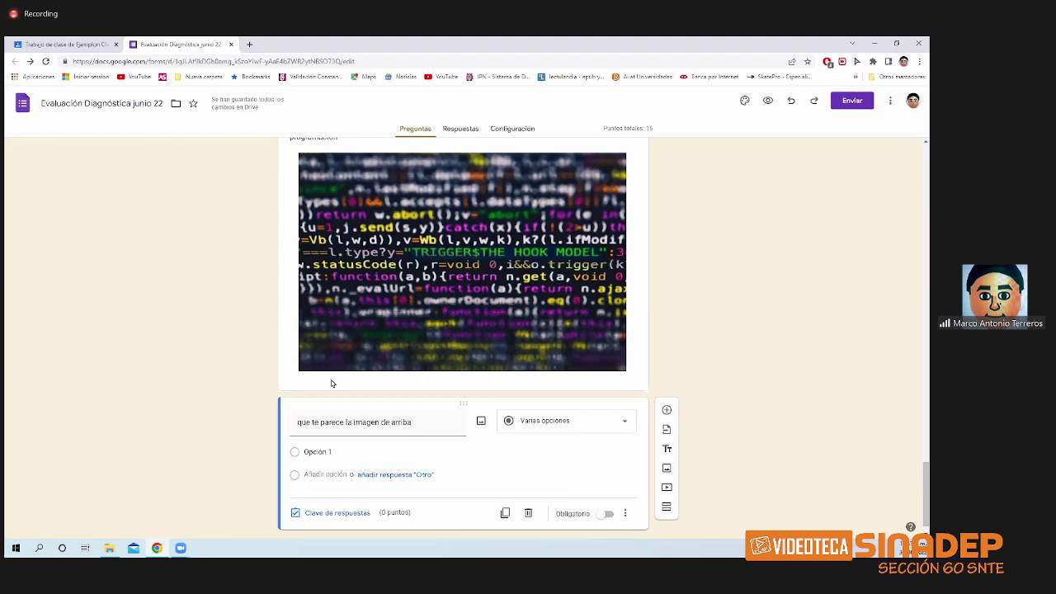
{"action": "scroll", "coordinate": [331, 381], "scroll_direction": "up", "scroll_amount": 1}
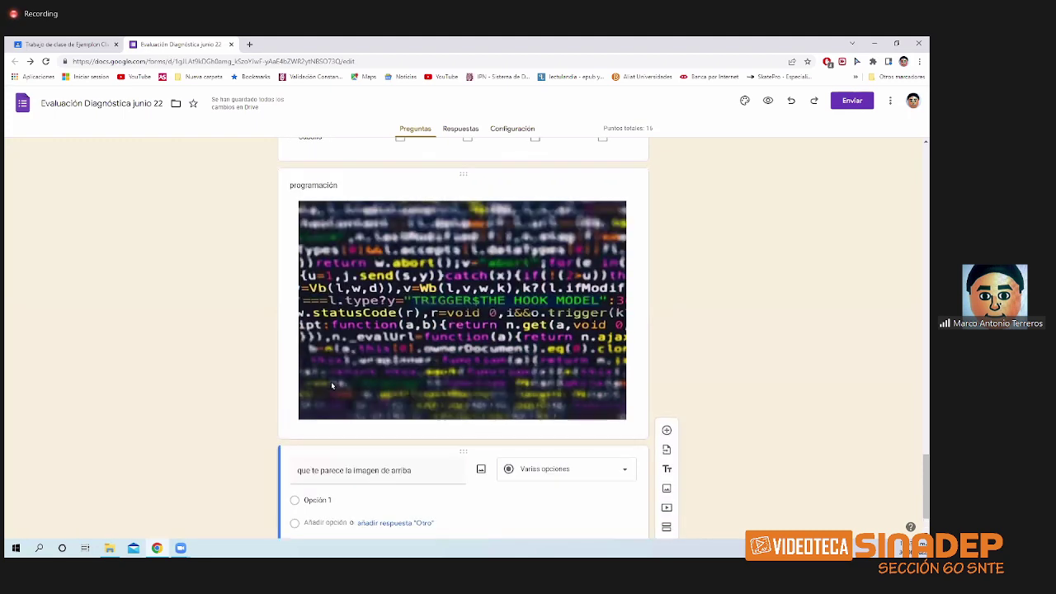
{"action": "scroll", "coordinate": [331, 383], "scroll_direction": "down", "scroll_amount": 1}
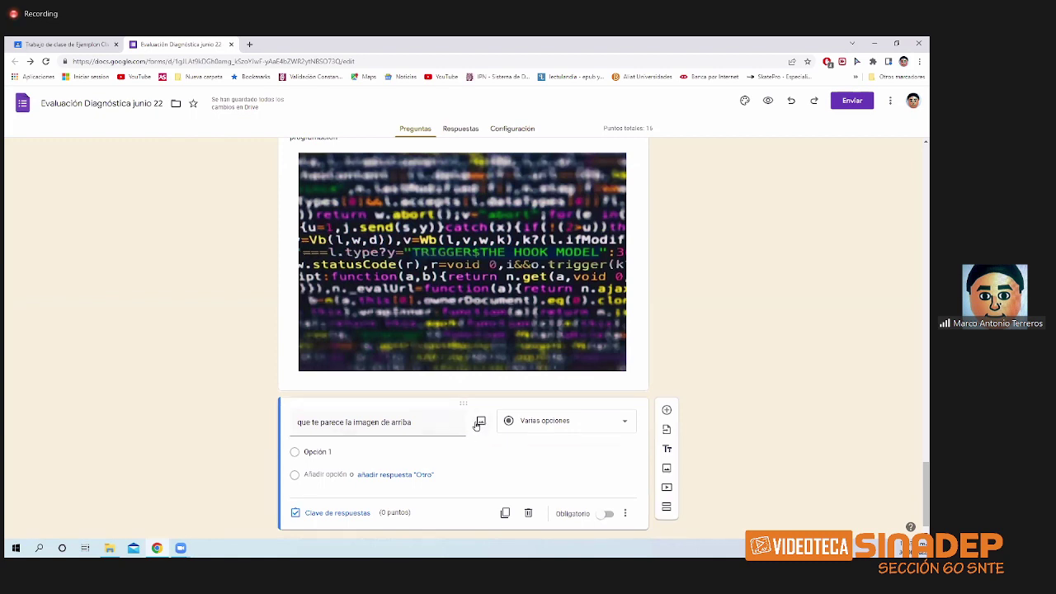
{"action": "scroll", "coordinate": [569, 357], "scroll_direction": "up", "scroll_amount": 2}
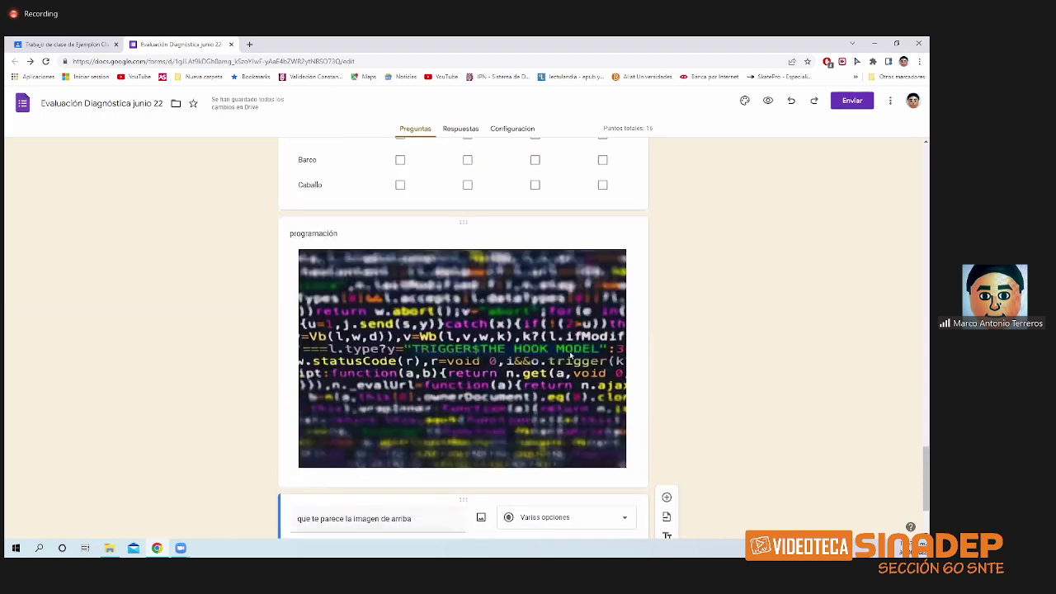
{"action": "scroll", "coordinate": [571, 378], "scroll_direction": "down", "scroll_amount": 1}
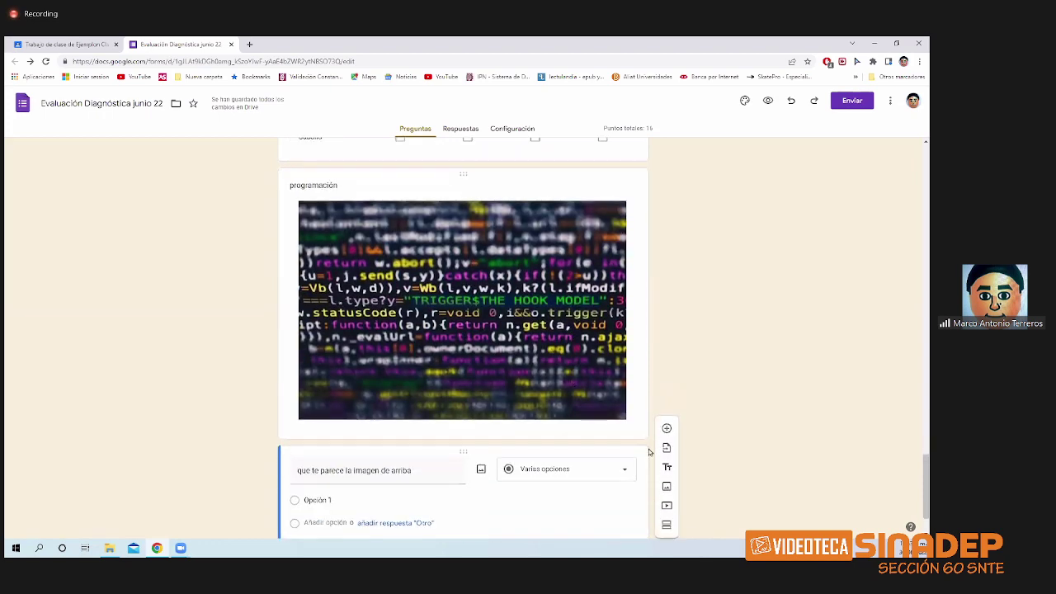
{"action": "scroll", "coordinate": [648, 449], "scroll_direction": "down", "scroll_amount": 1}
- Search YouTube for 'classroom' to add a video item
{"action": "left_click", "coordinate": [667, 487]}
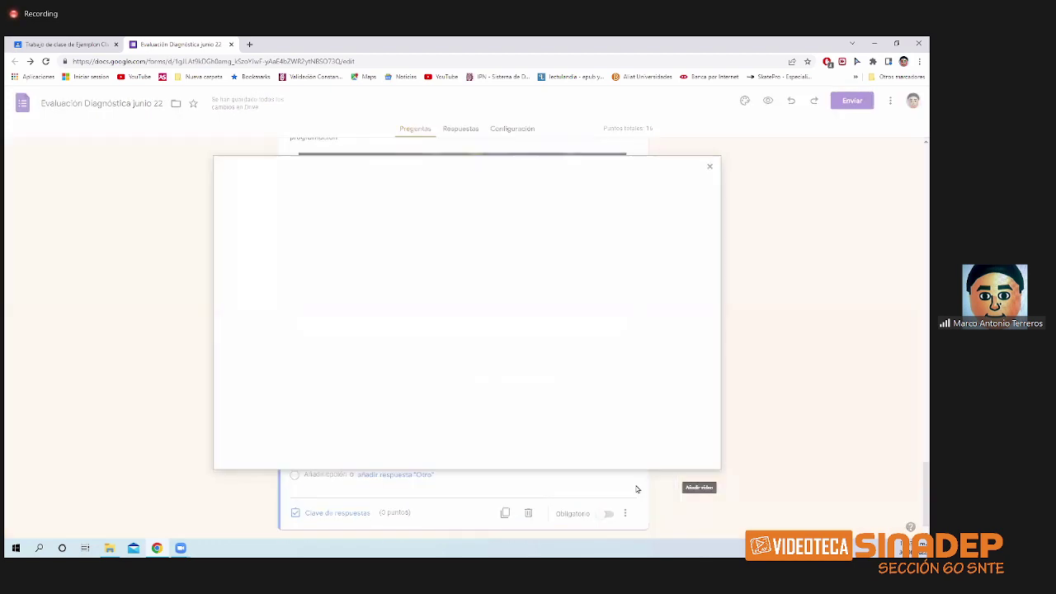
{"action": "type", "text": "clase"}
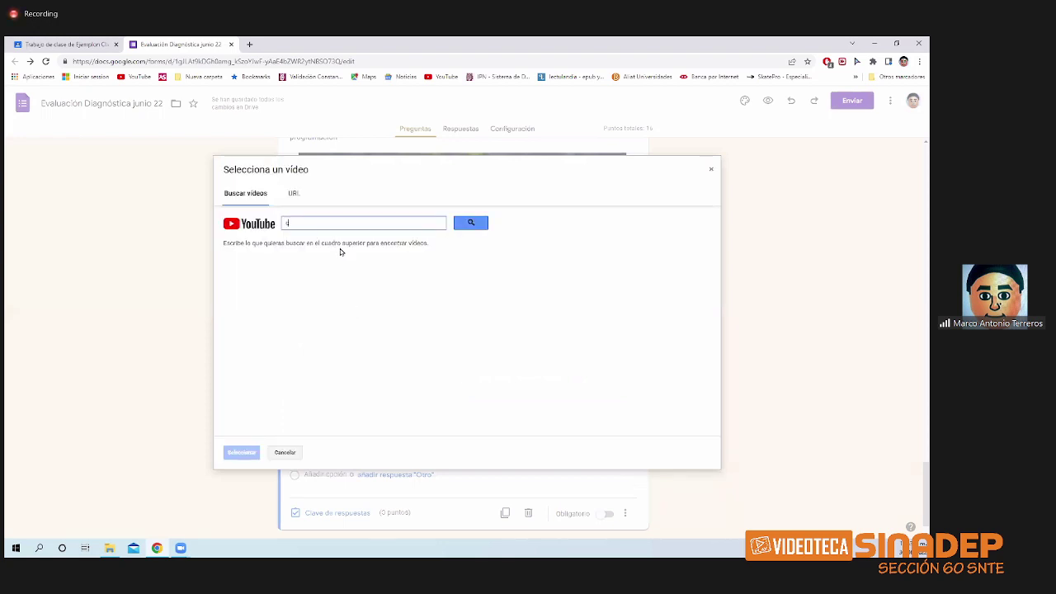
{"action": "type", "text": "m"}
{"action": "key", "text": "BackSpace"}
{"action": "type", "text": "room"}
{"action": "key", "text": "Return"}
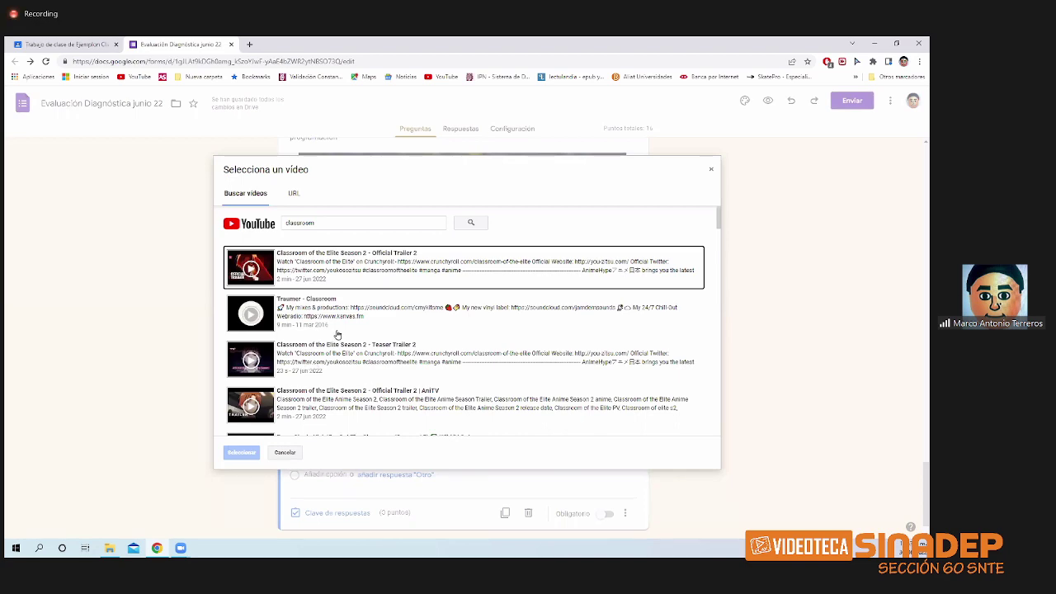
- Insert the 'Classroom Language : English' video below the image question
{"action": "scroll", "coordinate": [349, 306], "scroll_direction": "down", "scroll_amount": 3}
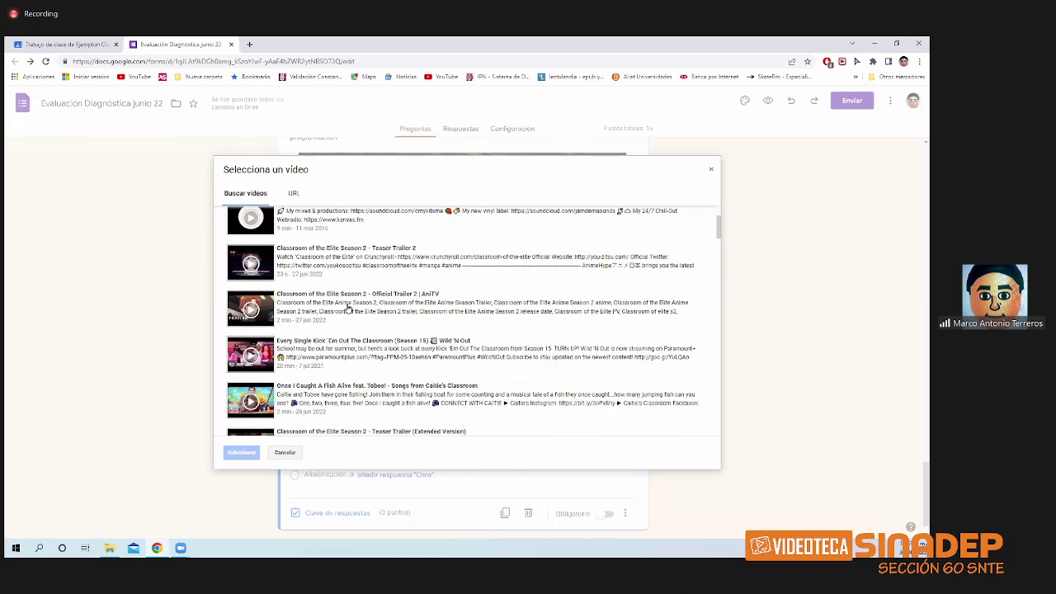
{"action": "scroll", "coordinate": [348, 310], "scroll_direction": "down", "scroll_amount": 3}
{"action": "left_click", "coordinate": [339, 347]}
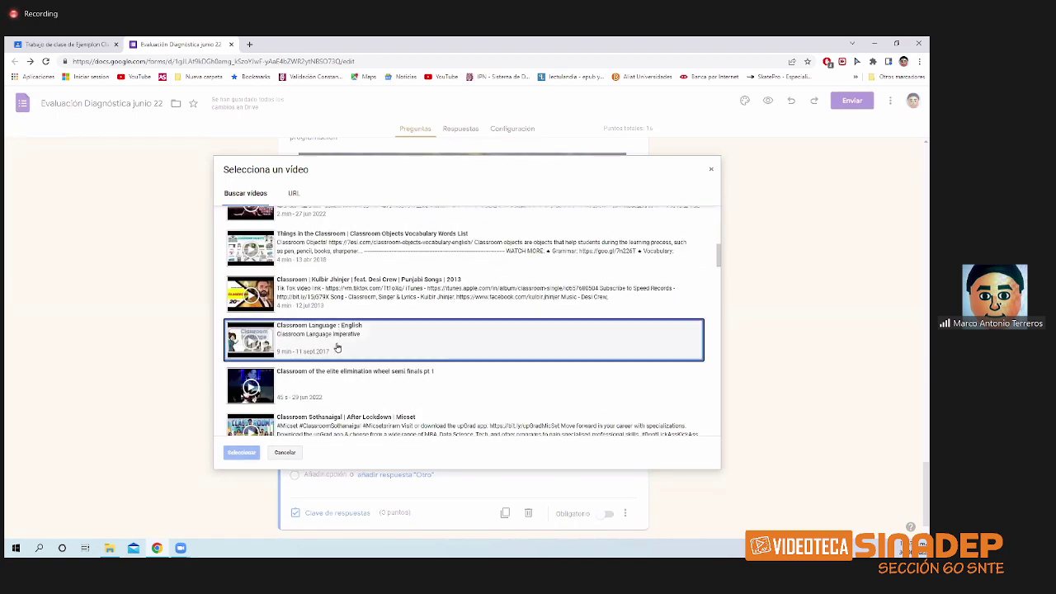
{"action": "left_click", "coordinate": [235, 453]}
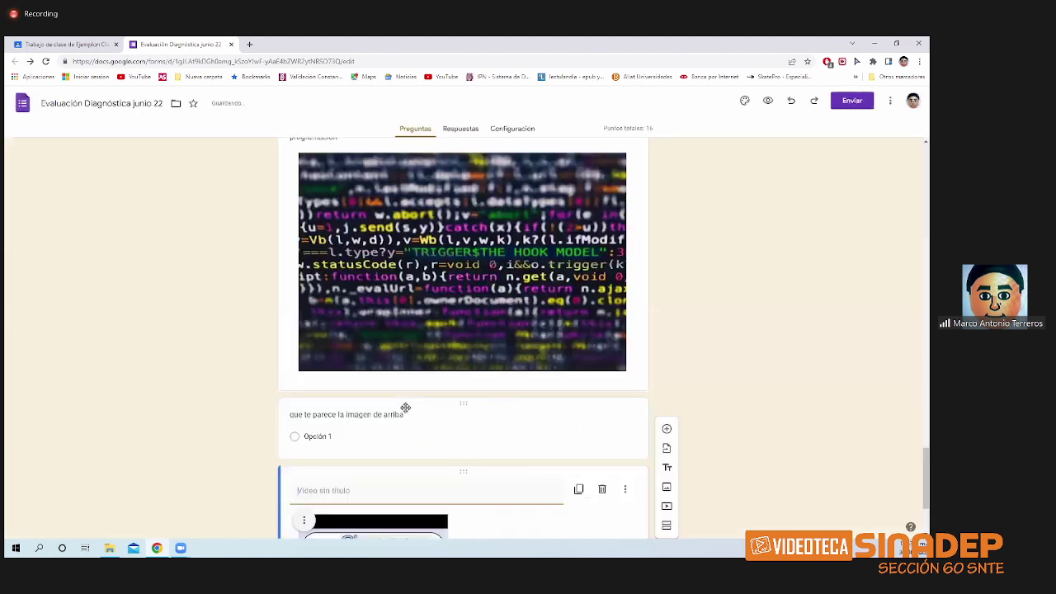
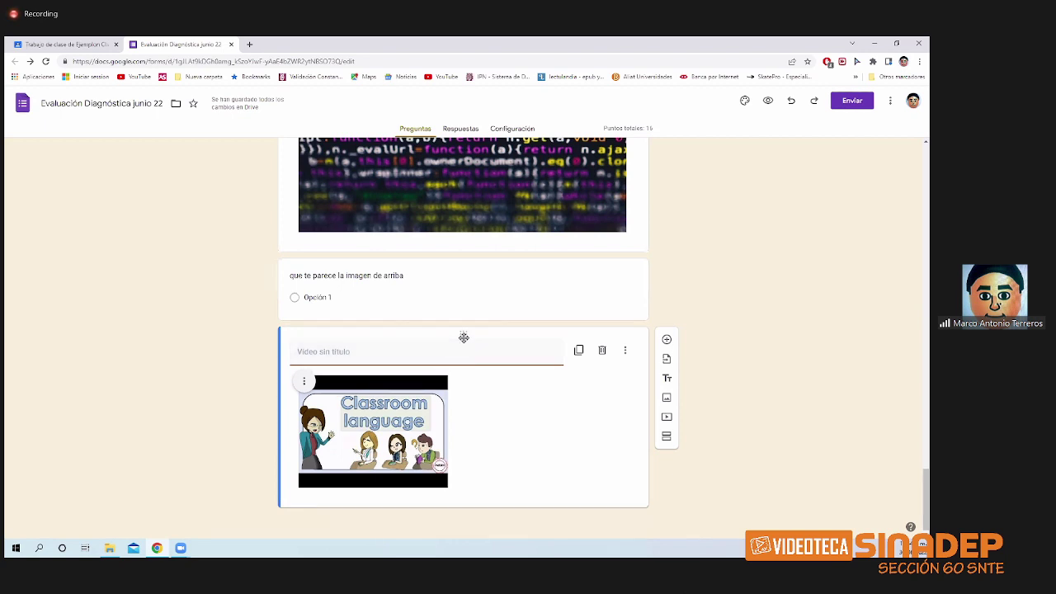
- Move the video card above the image question
{"action": "left_click_drag", "start_coordinate": [464, 335], "coordinate": [462, 344]}
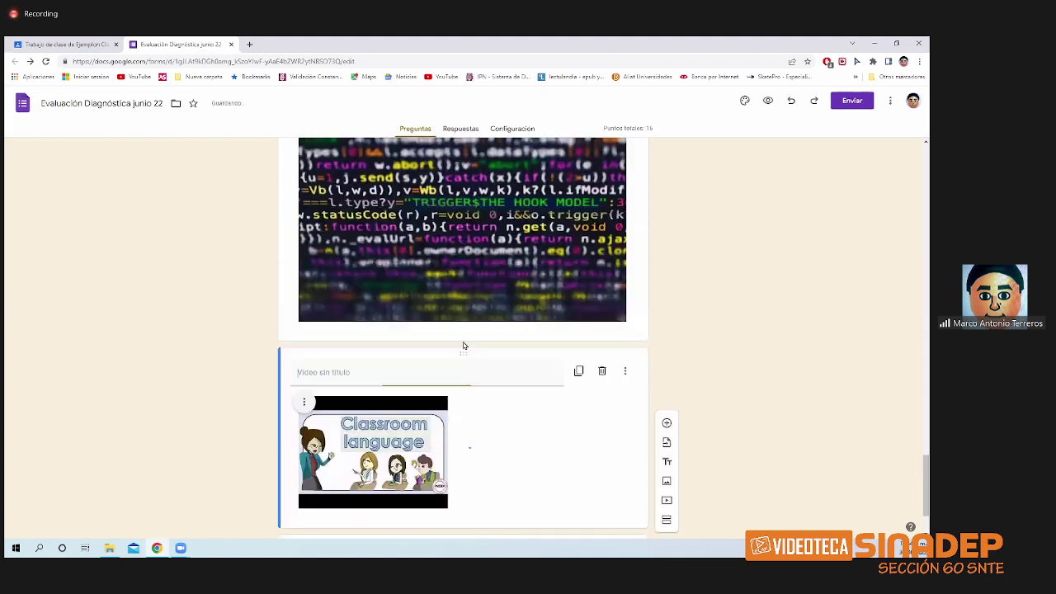
{"action": "scroll", "coordinate": [484, 302], "scroll_direction": "up", "scroll_amount": 1}
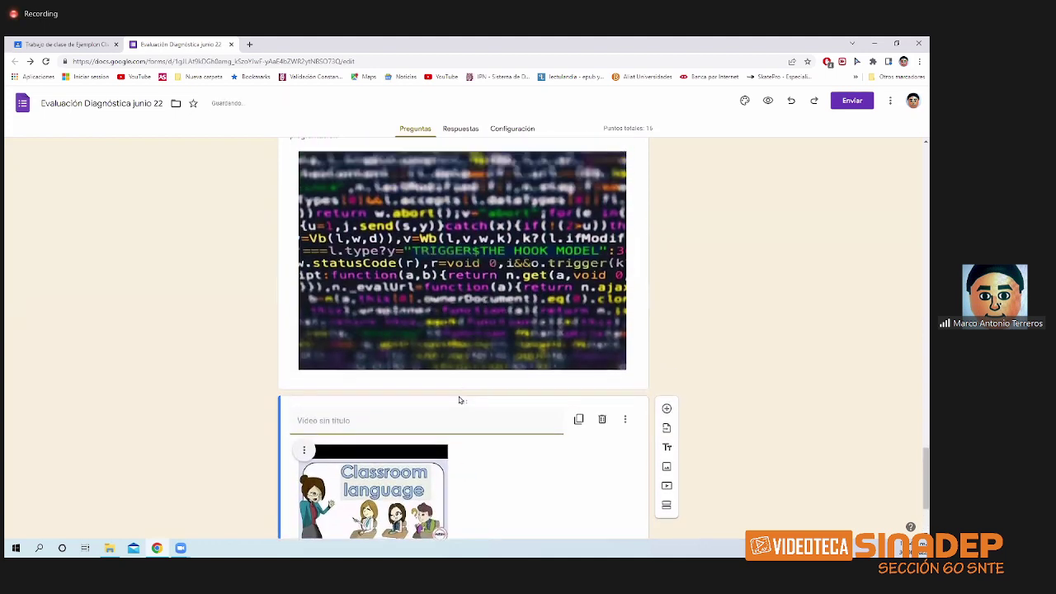
{"action": "scroll", "coordinate": [460, 400], "scroll_direction": "down", "scroll_amount": 3}
- Reword the question title to 'que te parece la imagen y el video'
{"action": "left_click", "coordinate": [418, 462]}
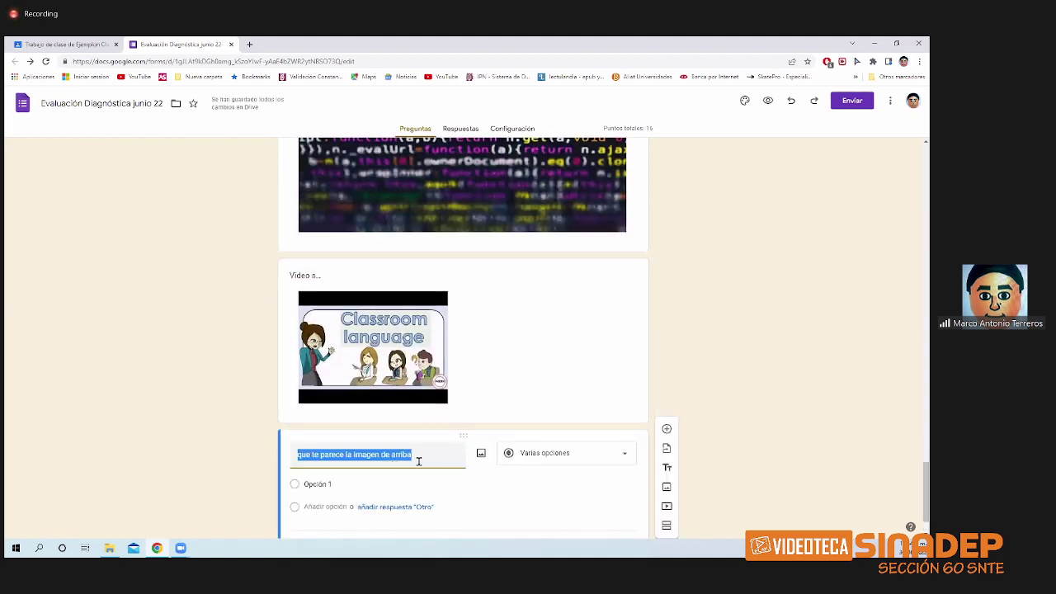
{"action": "left_click", "coordinate": [417, 458]}
{"action": "key", "text": "BackSpace"}
{"action": "key", "text": "BackSpace"}
{"action": "key", "text": "BackSpace"}
{"action": "key", "text": "BackSpace"}
{"action": "key", "text": "BackSpace"}
{"action": "key", "text": "BackSpace"}
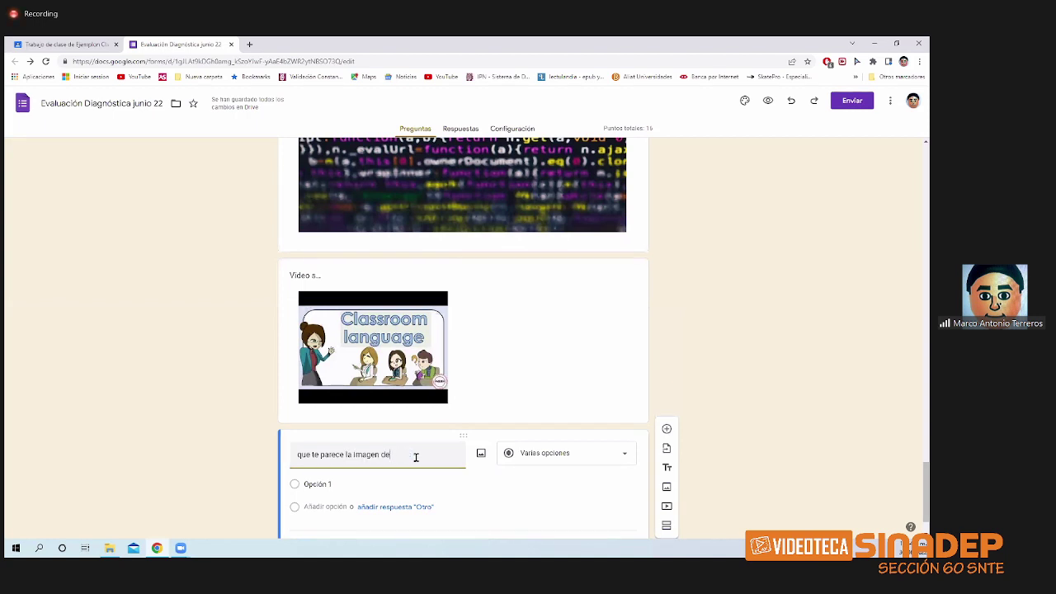
{"action": "key", "text": "BackSpace"}
{"action": "key", "text": "BackSpace"}
{"action": "type", "text": "y el video"}
{"action": "scroll", "coordinate": [437, 346], "scroll_direction": "up", "scroll_amount": 1}
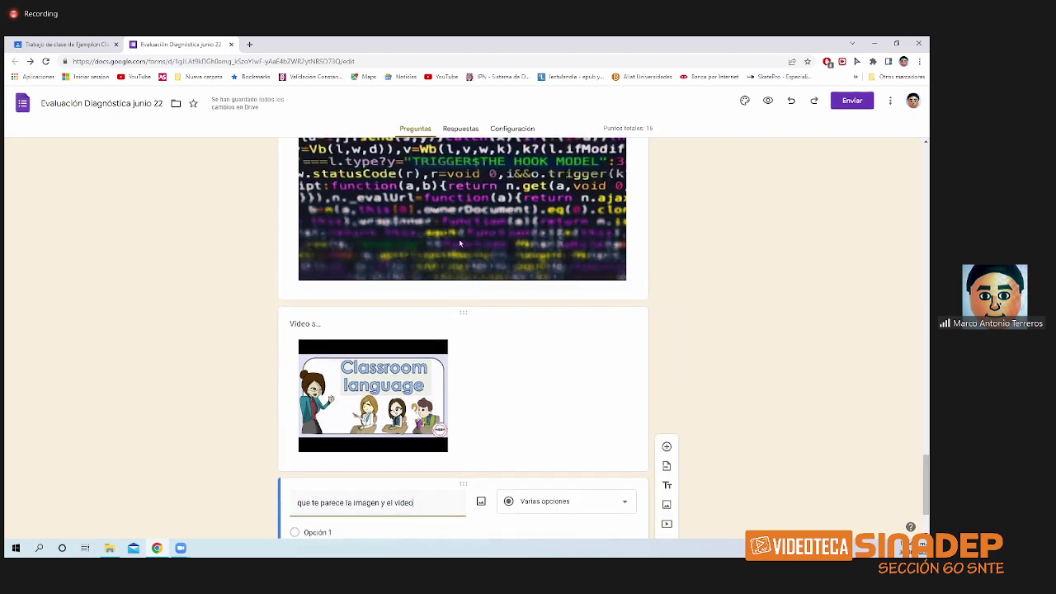
{"action": "scroll", "coordinate": [448, 371], "scroll_direction": "down", "scroll_amount": 1}
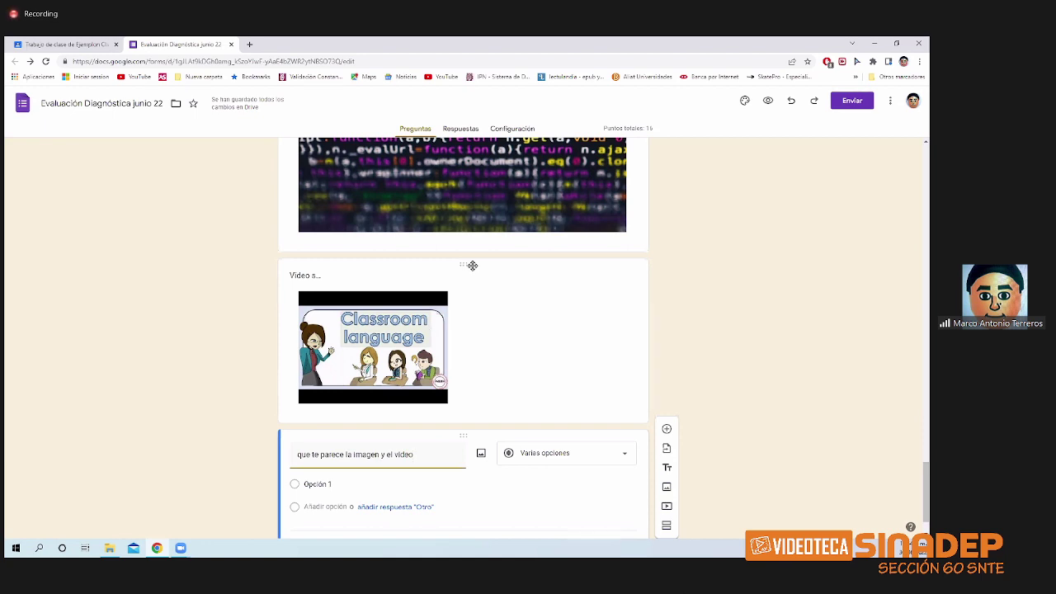
- Delete the video card and the programming image card
{"action": "left_click", "coordinate": [482, 276]}
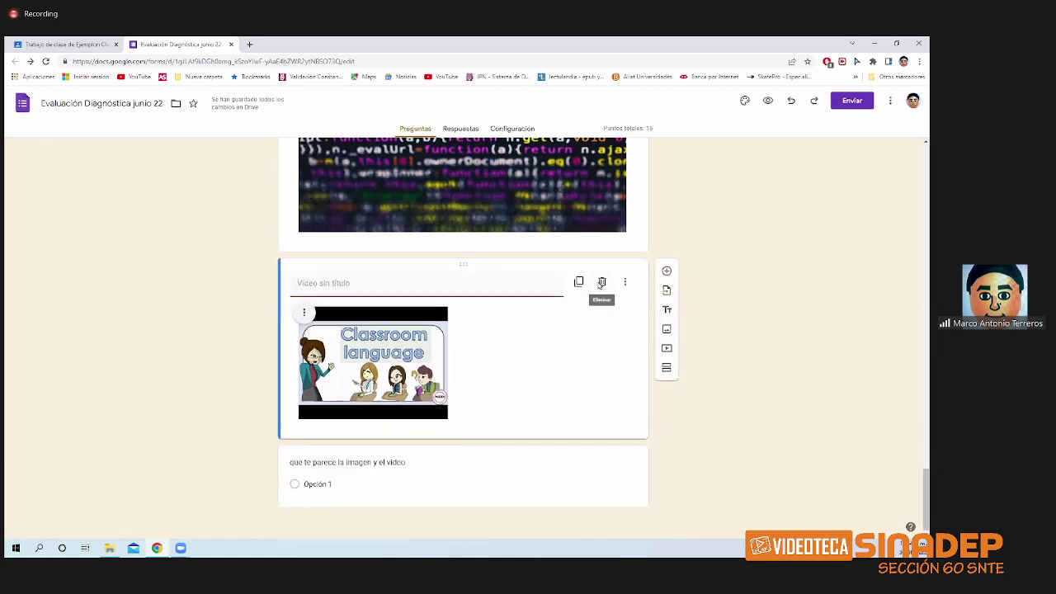
{"action": "left_click", "coordinate": [602, 283]}
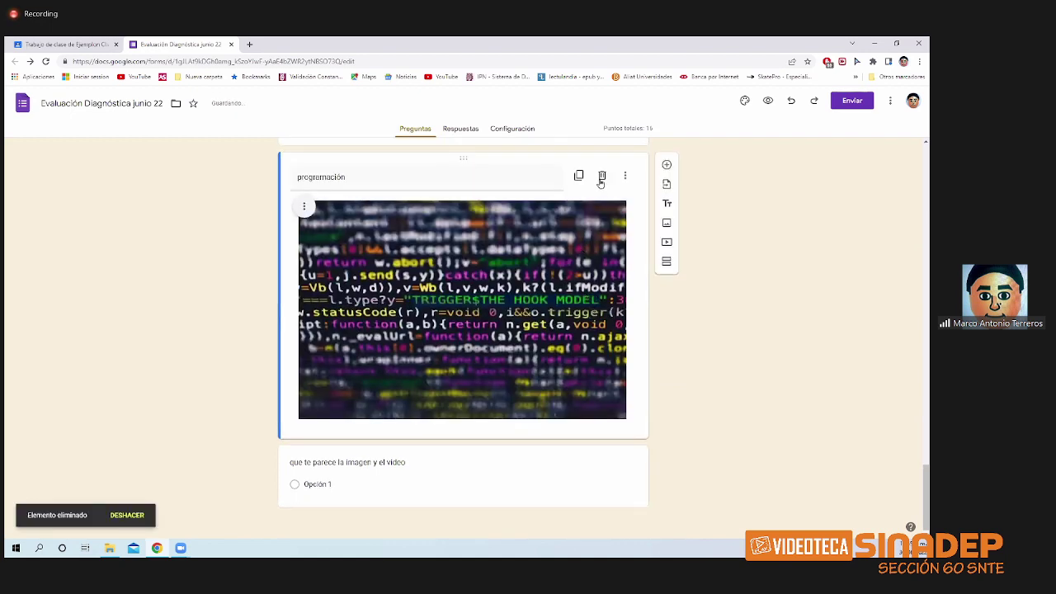
{"action": "left_click", "coordinate": [601, 176]}
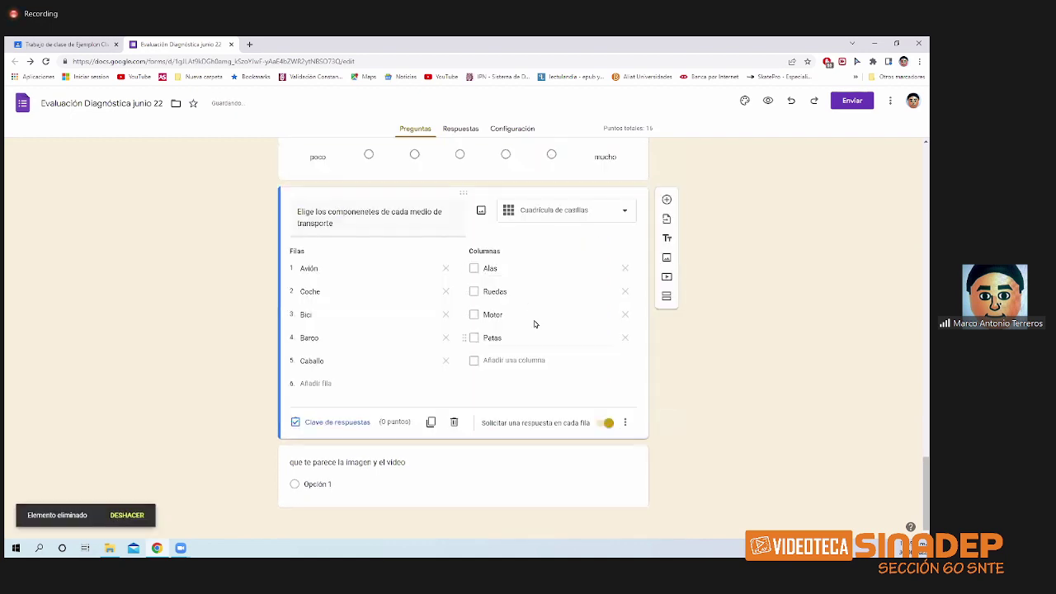
- Make the remaining question a 1–5 linear scale titled 'Ve el siguiente video'
{"action": "left_click", "coordinate": [333, 467]}
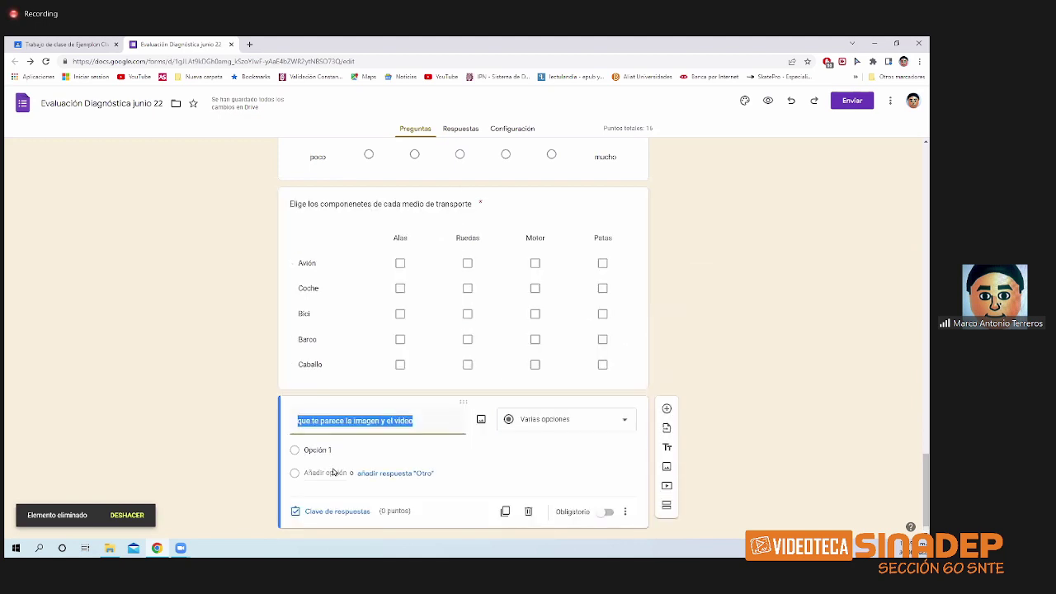
{"action": "left_click", "coordinate": [616, 423]}
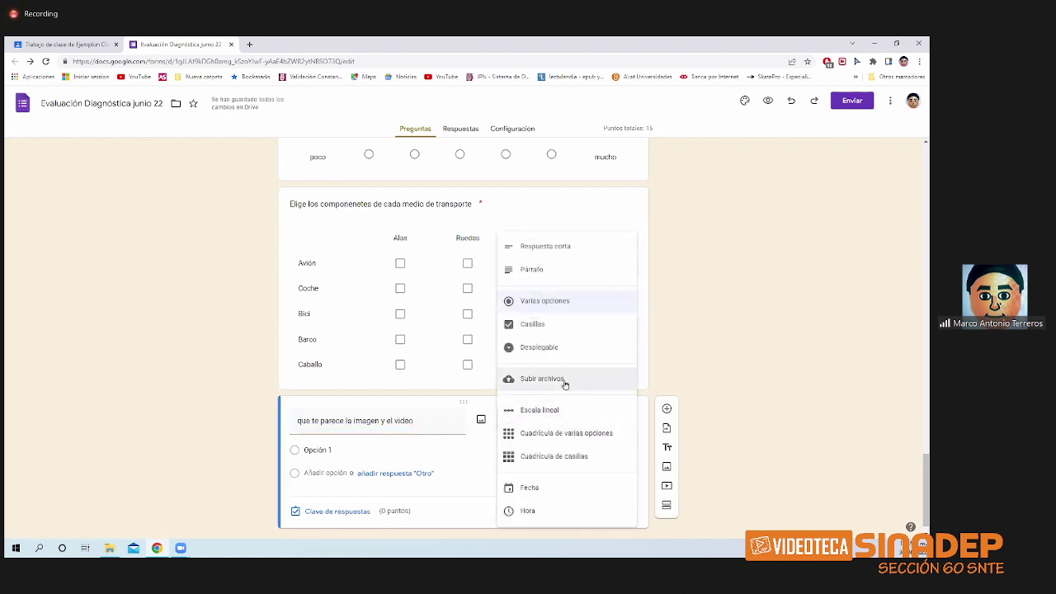
{"action": "left_click", "coordinate": [408, 426]}
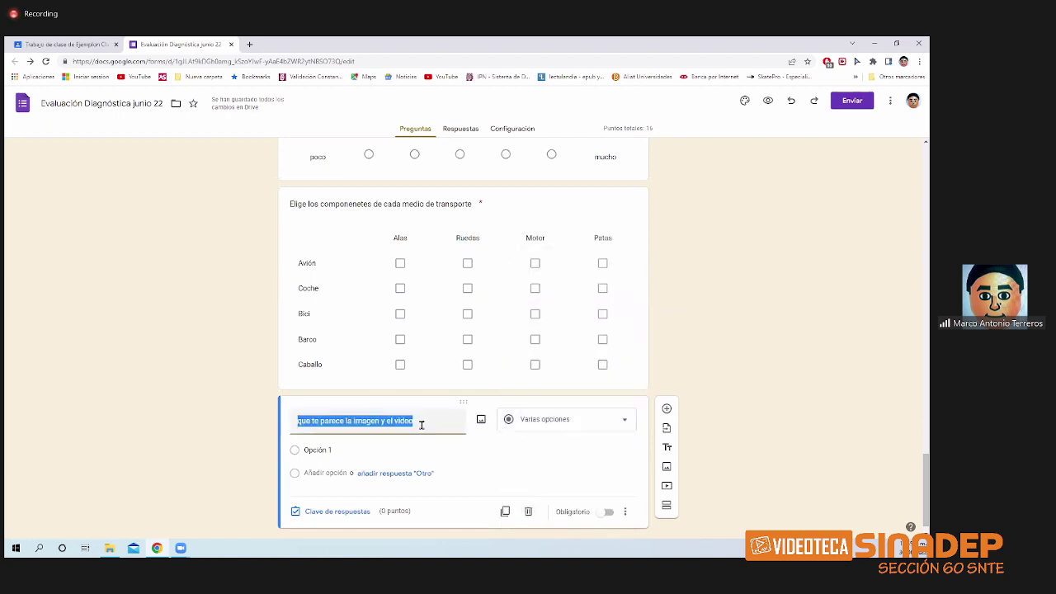
{"action": "type", "text": "VE"}
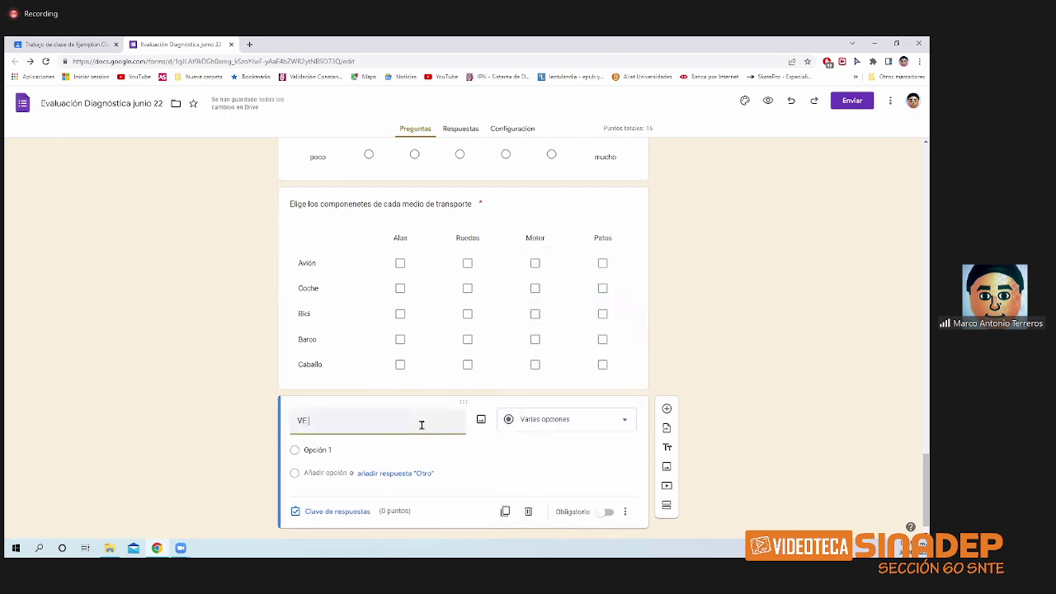
{"action": "type", "text": "e e"}
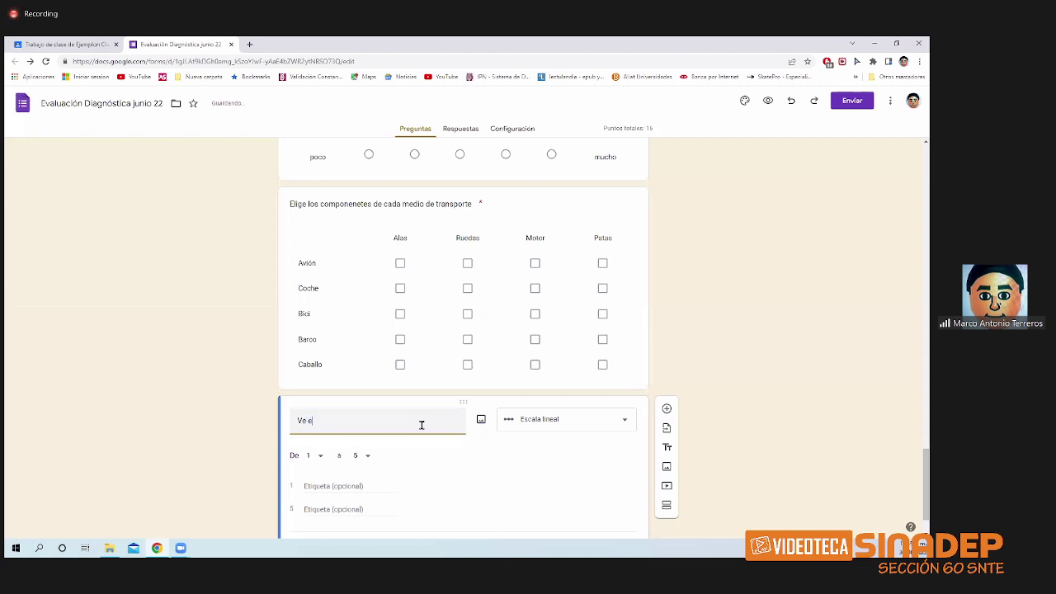
{"action": "type", "text": "l siguiente "}
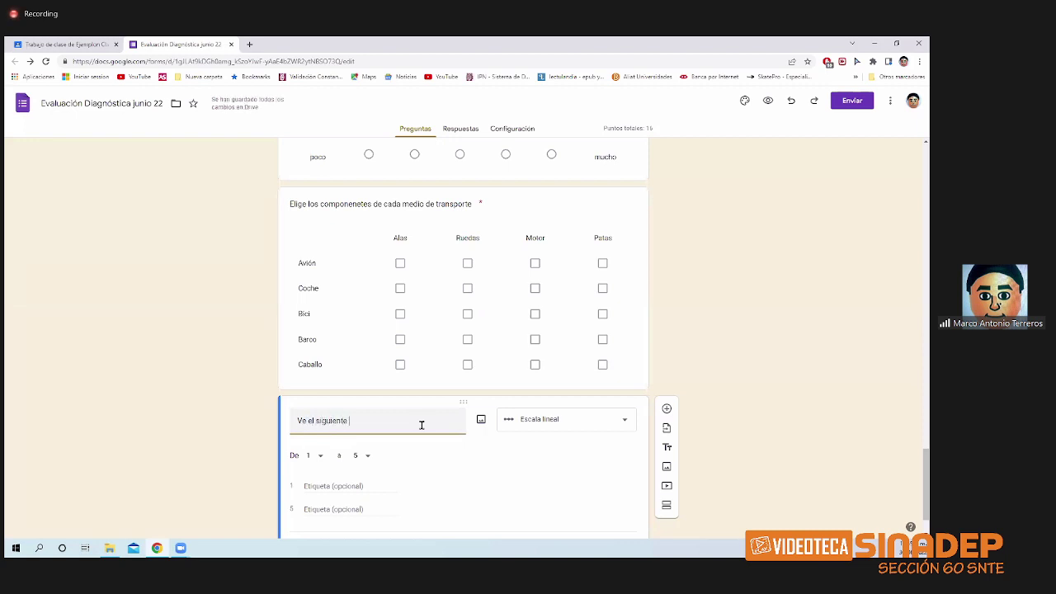
{"action": "type", "text": "video"}
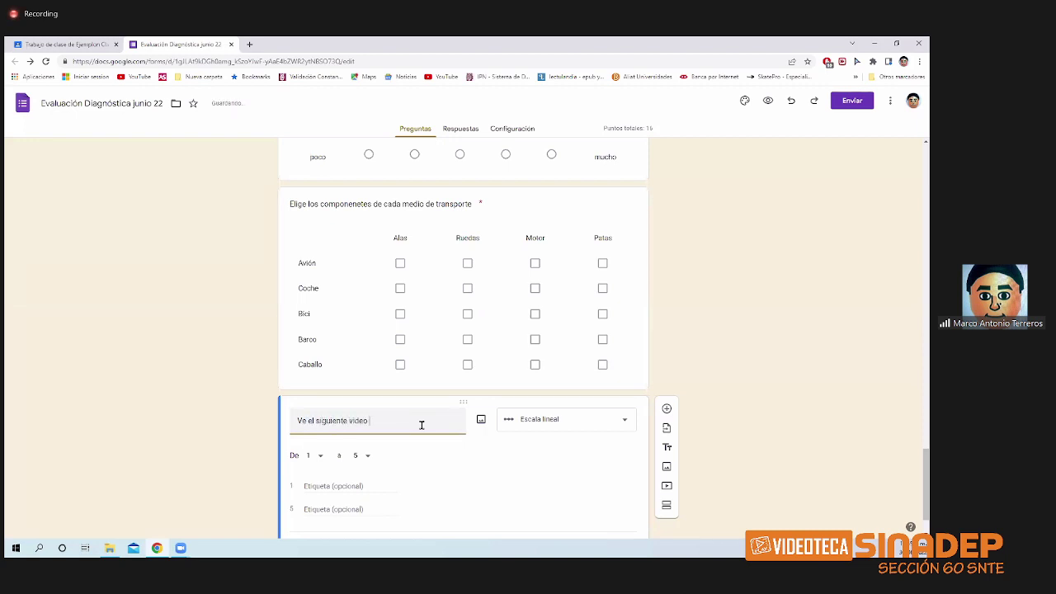
- Search YouTube for 'classroom' in a new tab
{"action": "left_click", "coordinate": [249, 44]}
{"action": "left_click", "coordinate": [138, 76]}
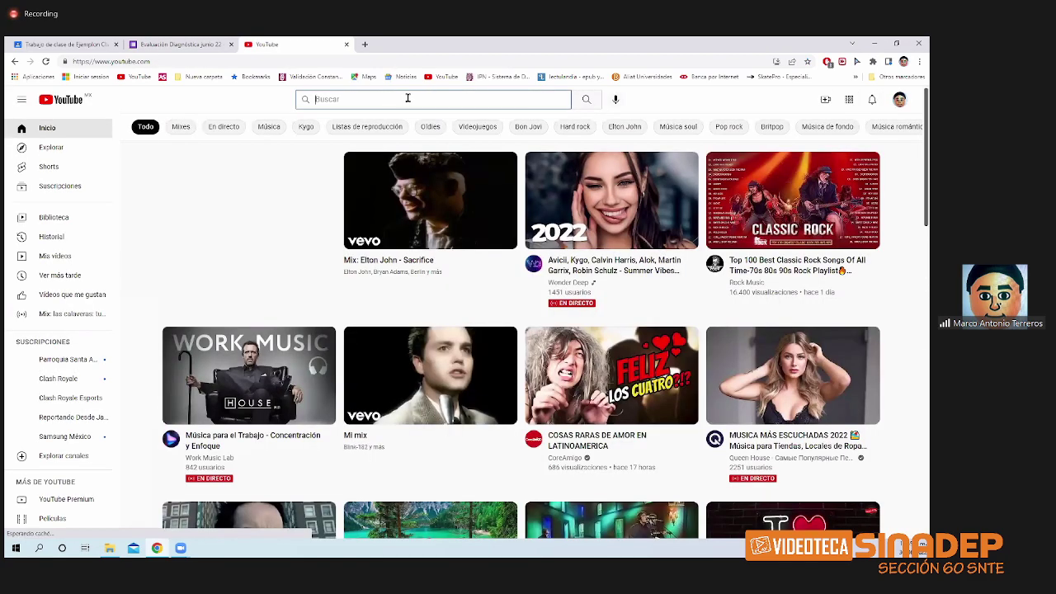
{"action": "type", "text": "classroom"}
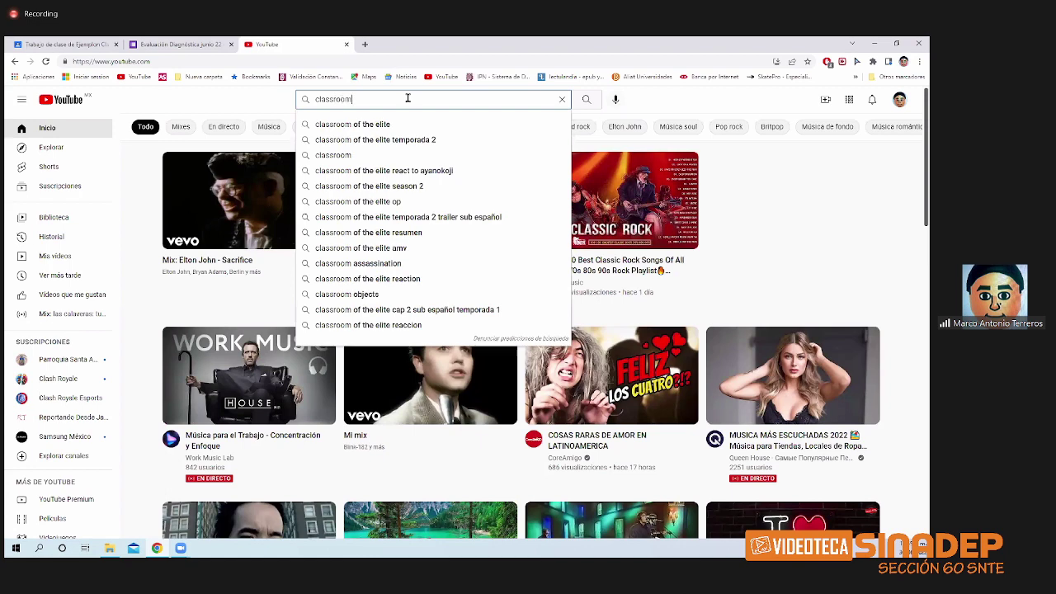
{"action": "key", "text": "Return"}
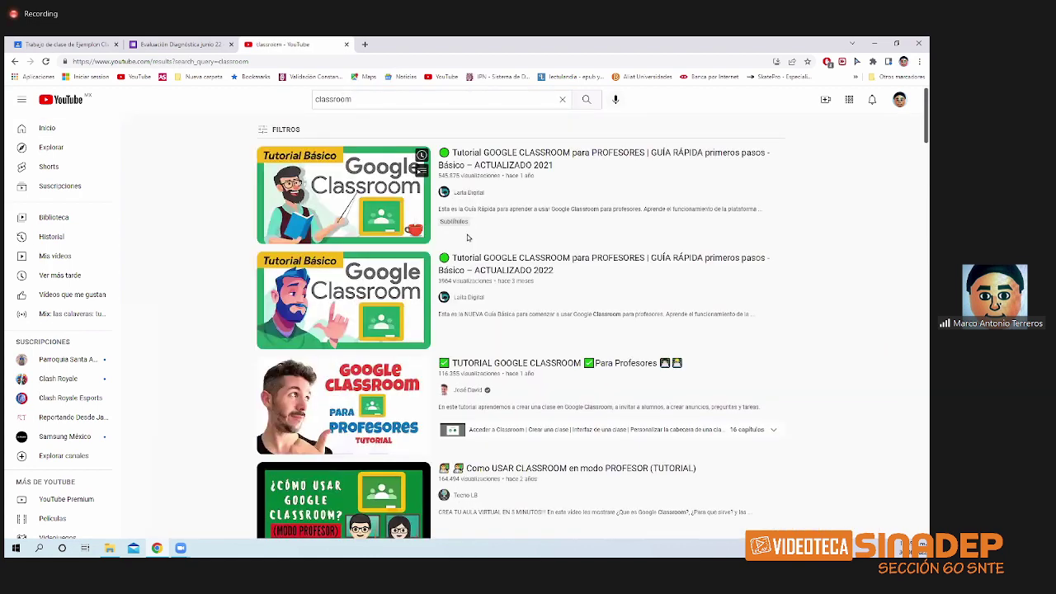
- Copy the 2022 Google Classroom tutorial's short share link and return to the form
{"action": "left_click", "coordinate": [399, 299]}
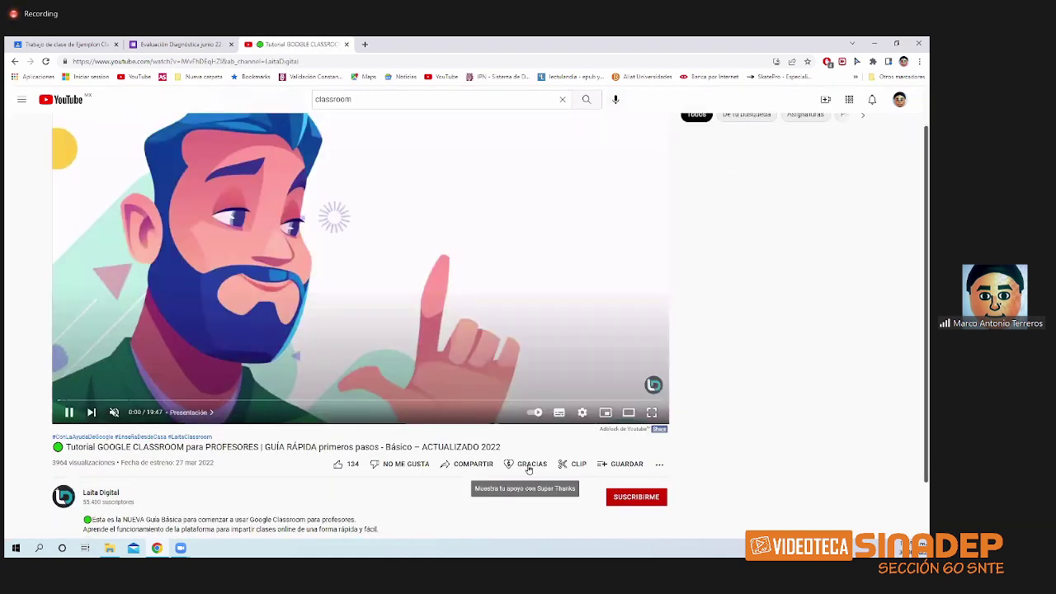
{"action": "left_click", "coordinate": [467, 464]}
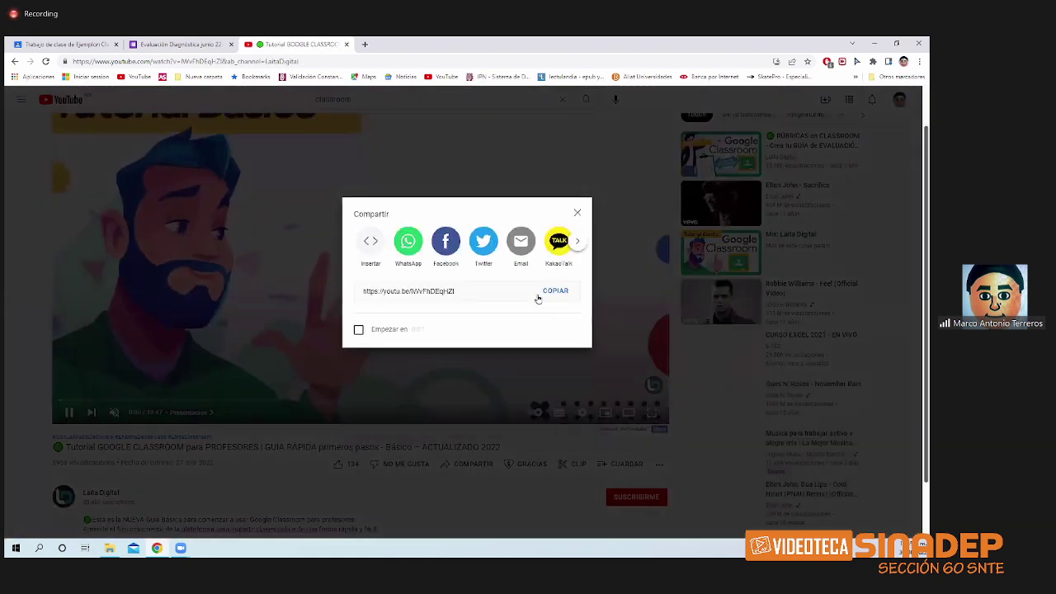
{"action": "left_click", "coordinate": [555, 332]}
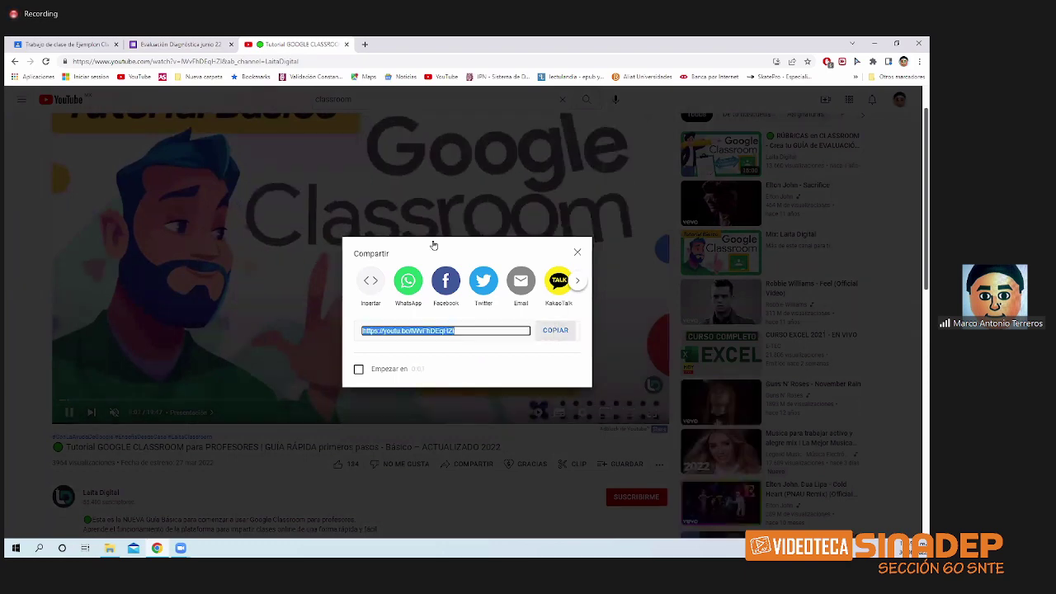
{"action": "left_click", "coordinate": [180, 44]}
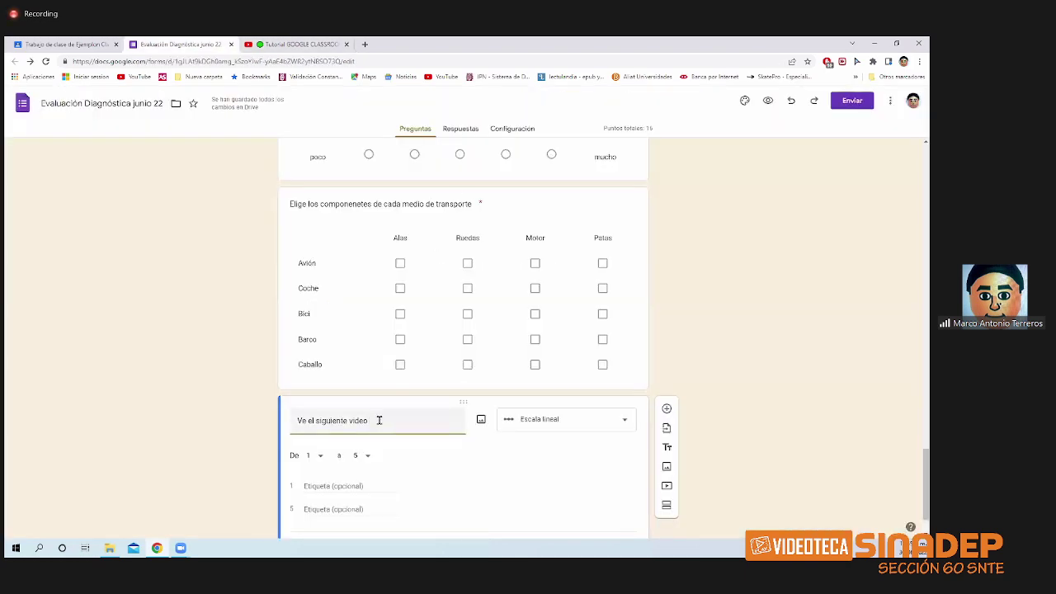
- Paste the youtu.be link into the title, followed by 'y realiza un resumen a mano de una cuartilla'
{"action": "left_click", "coordinate": [379, 419]}
{"action": "key", "text": "Return"}
{"action": "type", "text": "https://youtu.be/IWvFhDEqHZI"}
{"action": "type", "text": "y"}
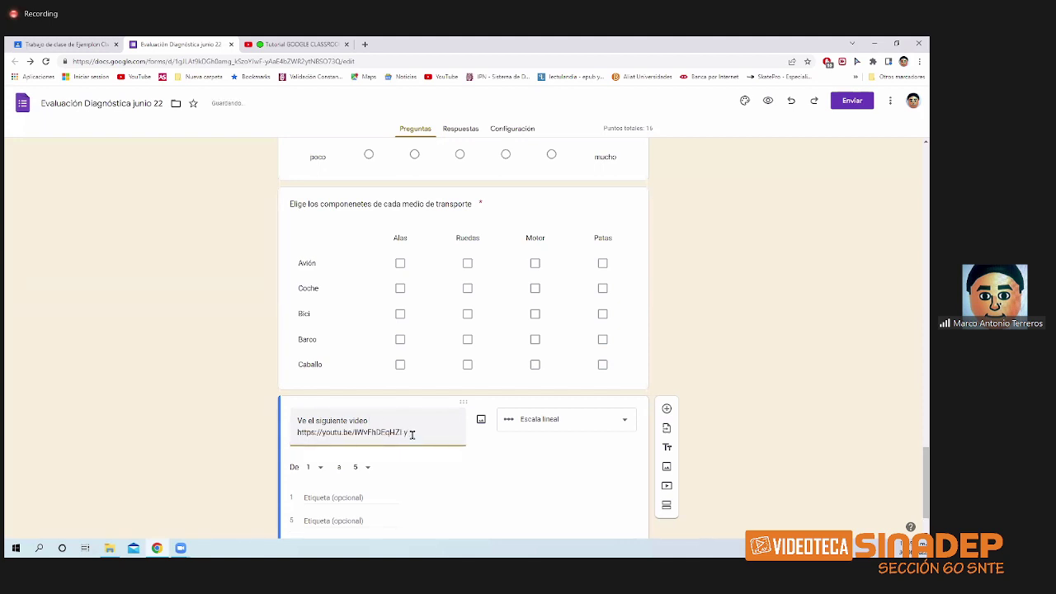
{"action": "type", "text": "res"}
{"action": "key", "text": "BackSpace"}
{"action": "key", "text": "BackSpace"}
{"action": "key", "text": "BackSpace"}
{"action": "key", "text": "BackSpace"}
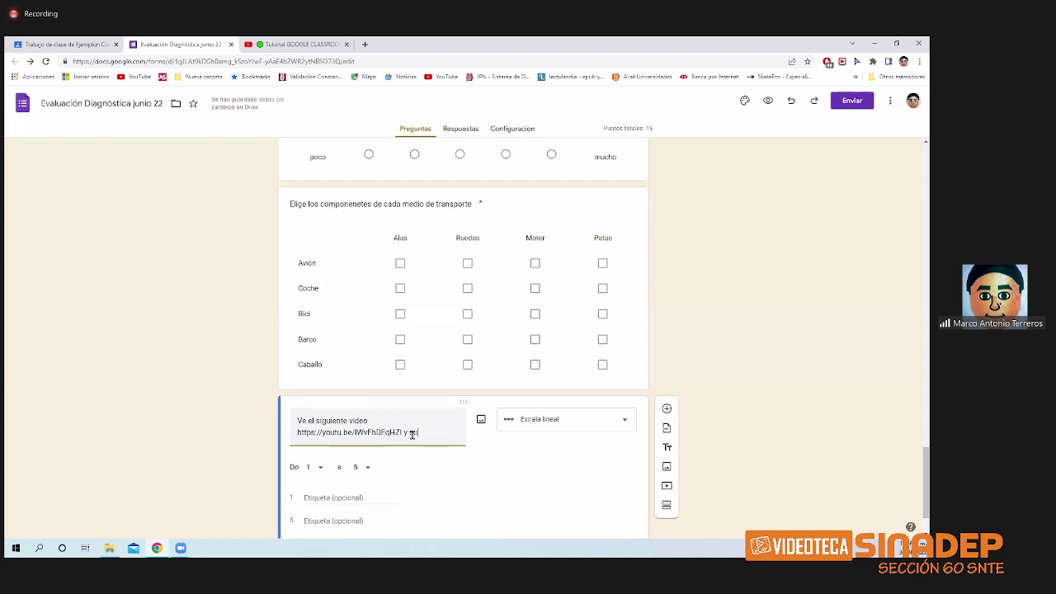
{"action": "type", "text": "realiza"}
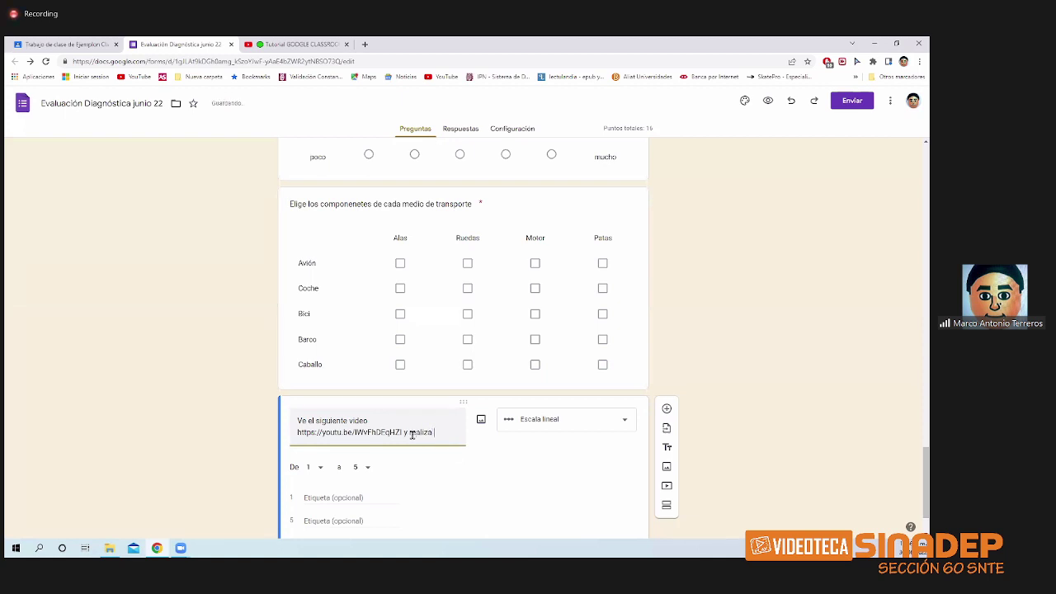
{"action": "type", "text": " un res"}
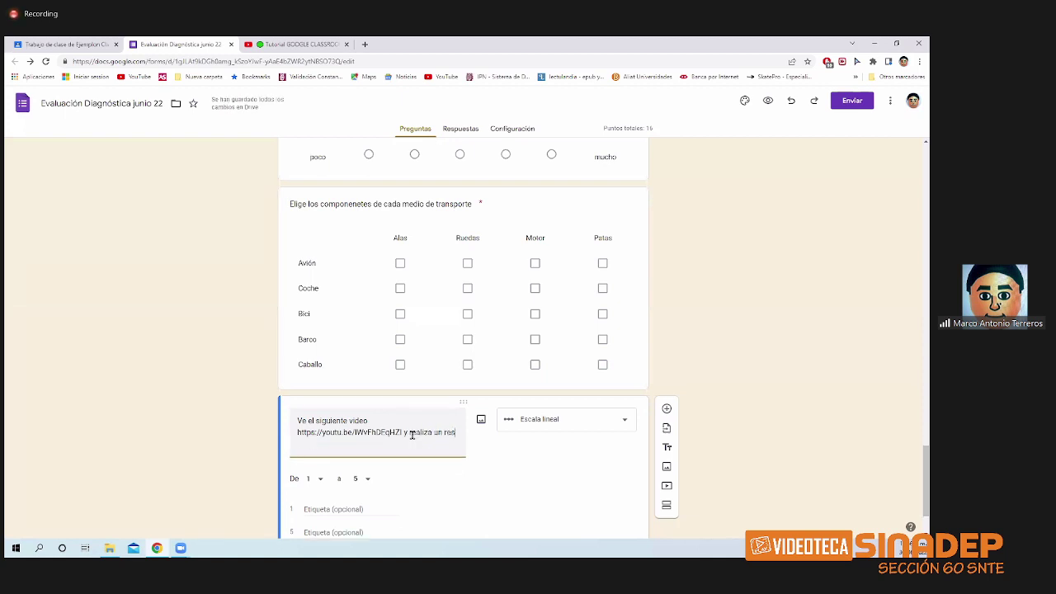
{"action": "type", "text": "umen "}
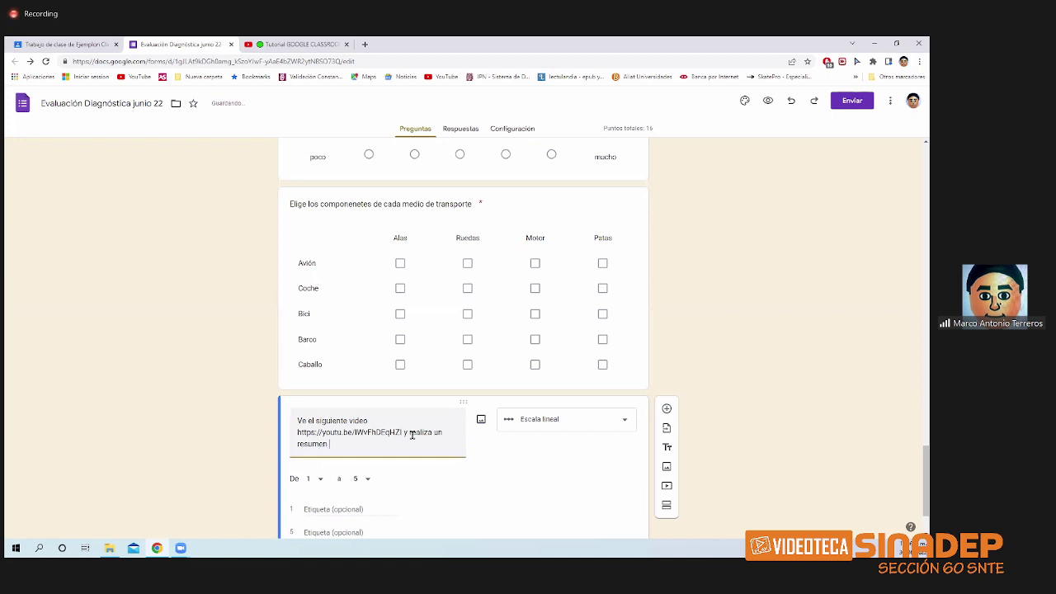
{"action": "type", "text": "a mano de una cuartilla"}
- Change the question type to Subir archivos and accept the Drive upload notice
{"action": "left_click", "coordinate": [617, 418]}
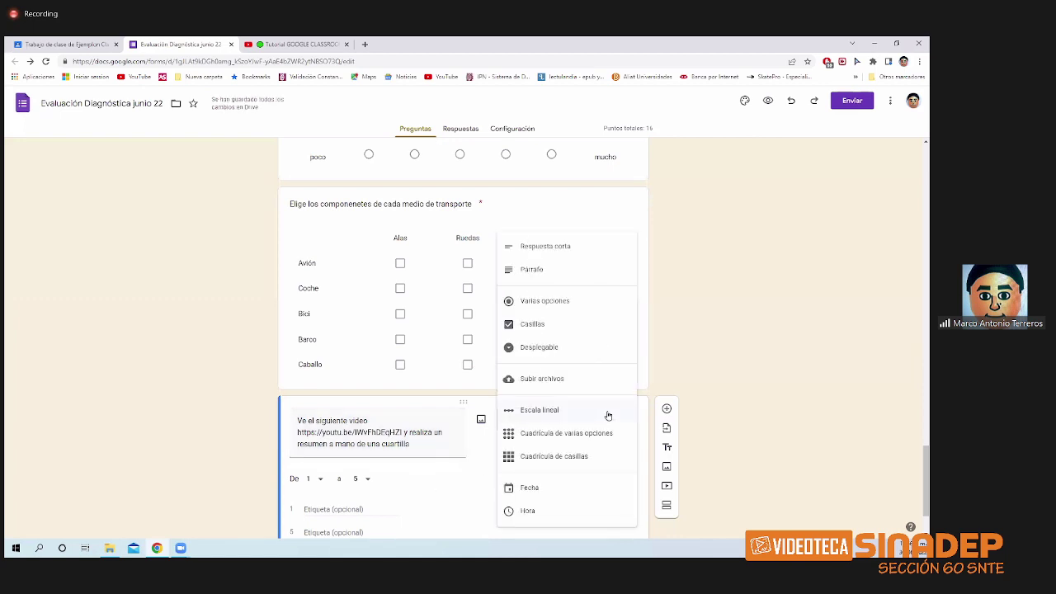
{"action": "left_click", "coordinate": [572, 389]}
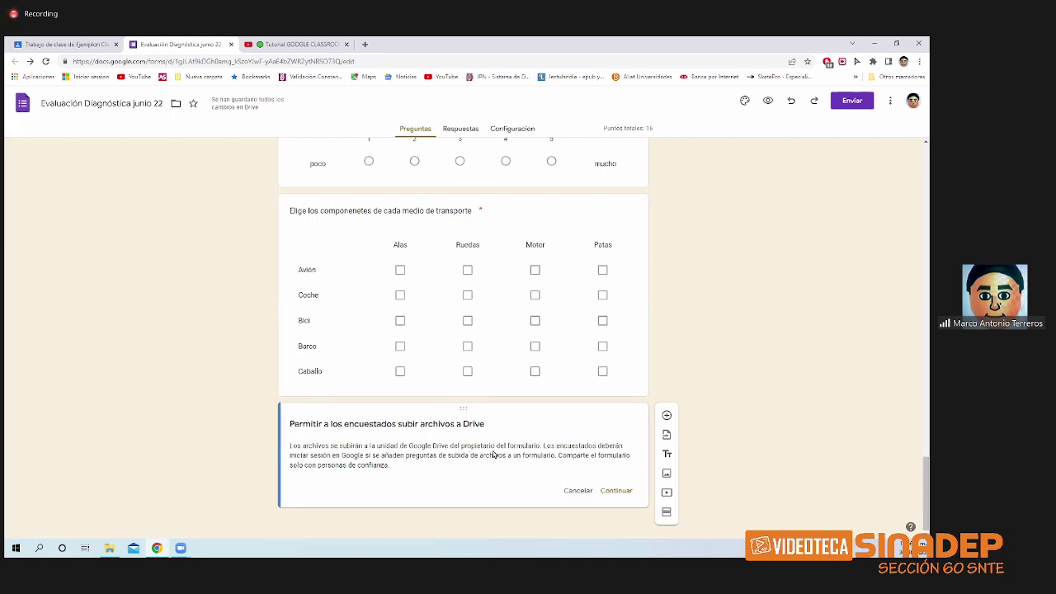
{"action": "left_click", "coordinate": [614, 489]}
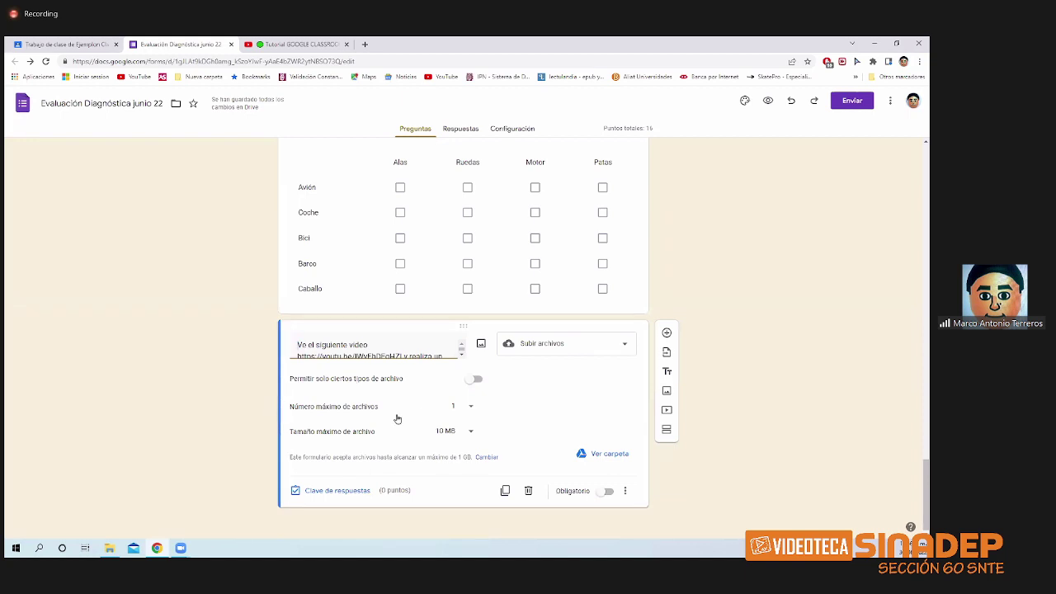
- Limit uploads to 1 Imagen file of at most 1 MB and make the question required
{"action": "left_click", "coordinate": [473, 413]}
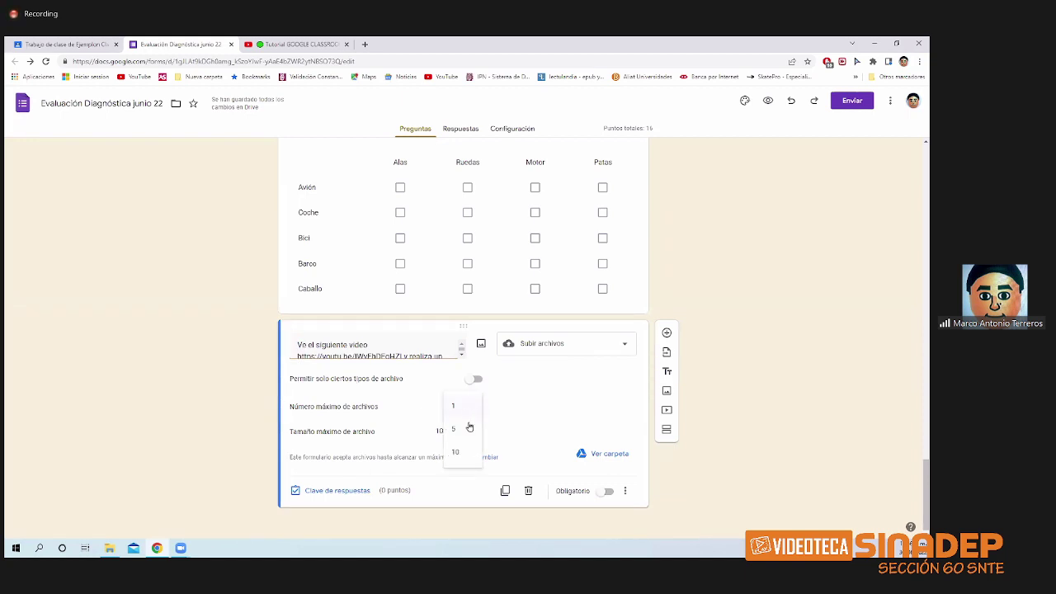
{"action": "left_click", "coordinate": [470, 407]}
{"action": "left_click", "coordinate": [471, 435]}
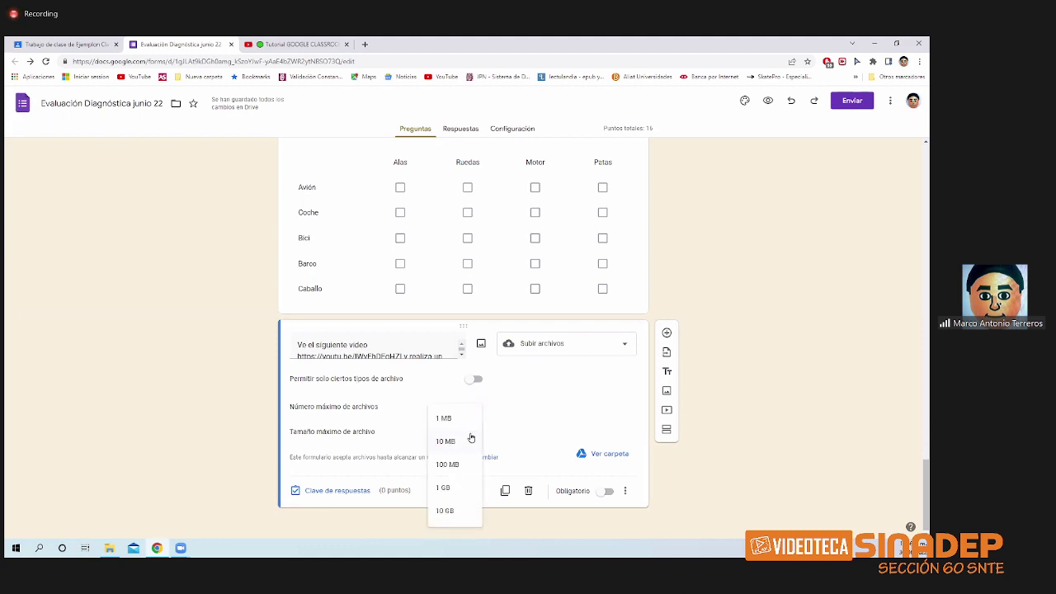
{"action": "left_click", "coordinate": [467, 419]}
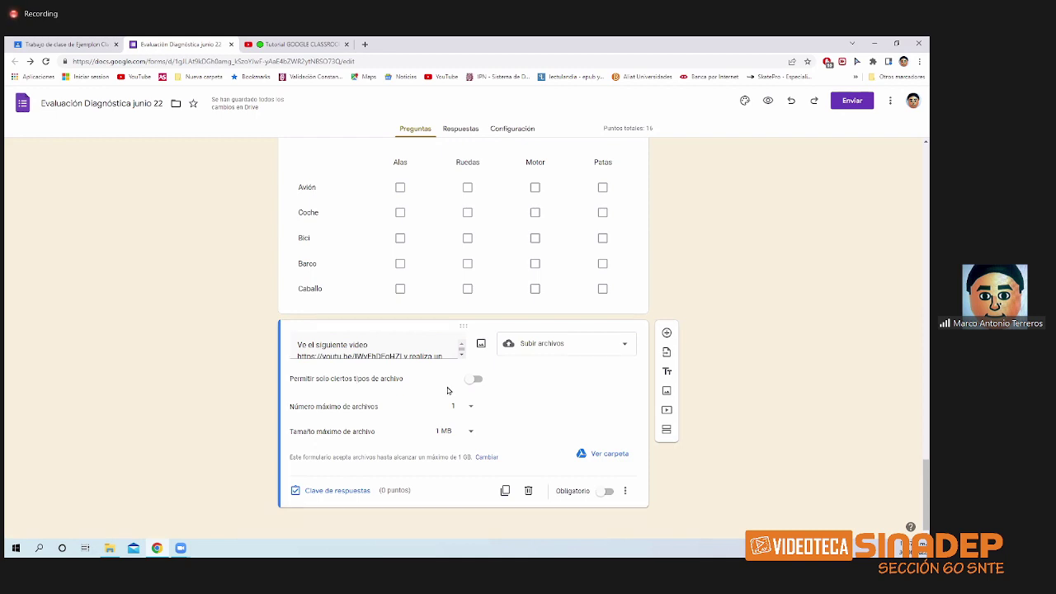
{"action": "left_click", "coordinate": [476, 379]}
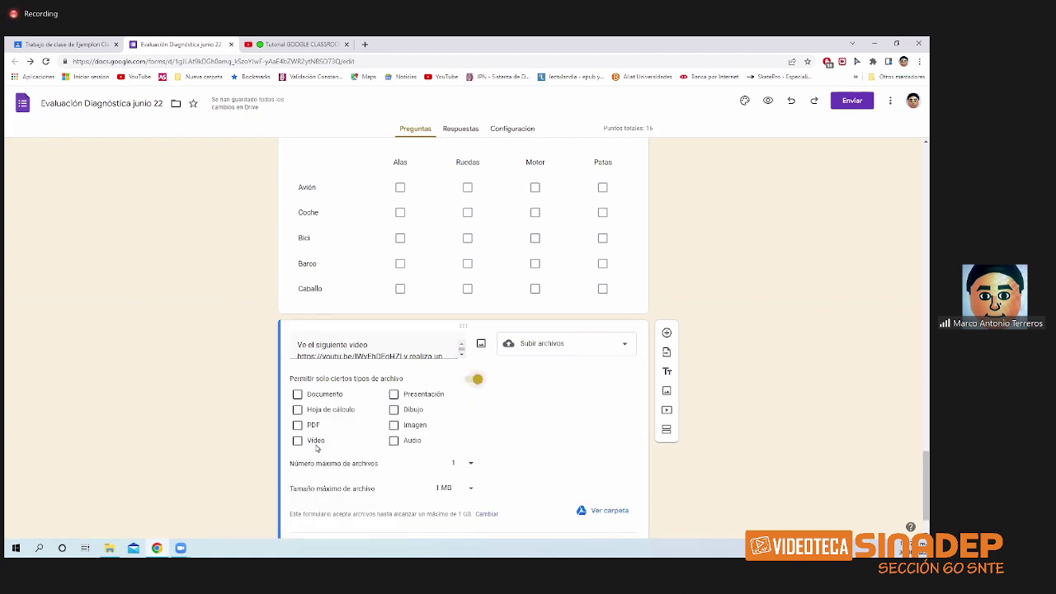
{"action": "left_click", "coordinate": [394, 426]}
{"action": "scroll", "coordinate": [486, 429], "scroll_direction": "down", "scroll_amount": 1}
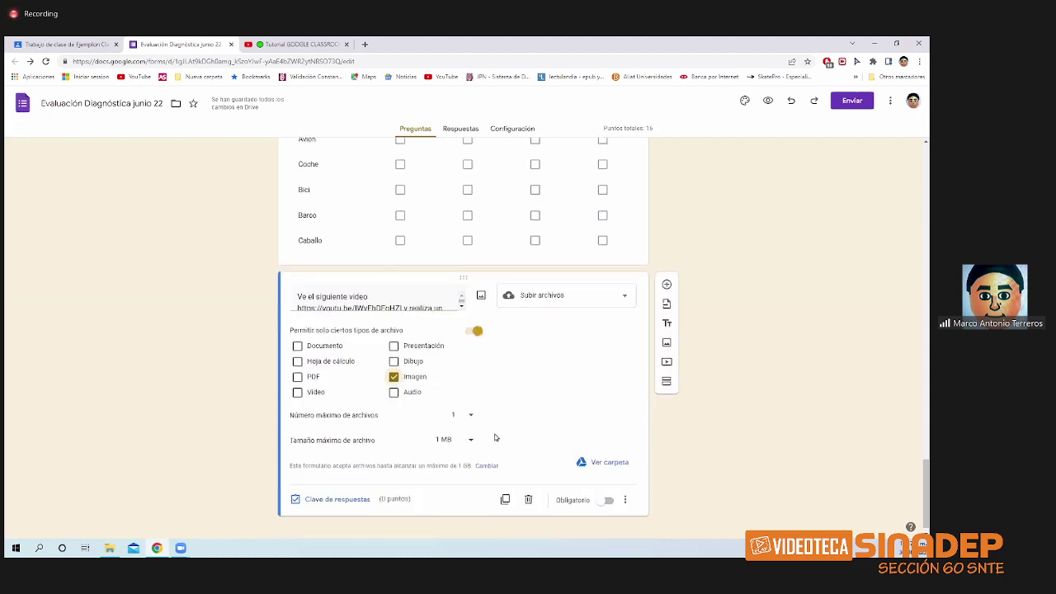
{"action": "left_click", "coordinate": [581, 491]}
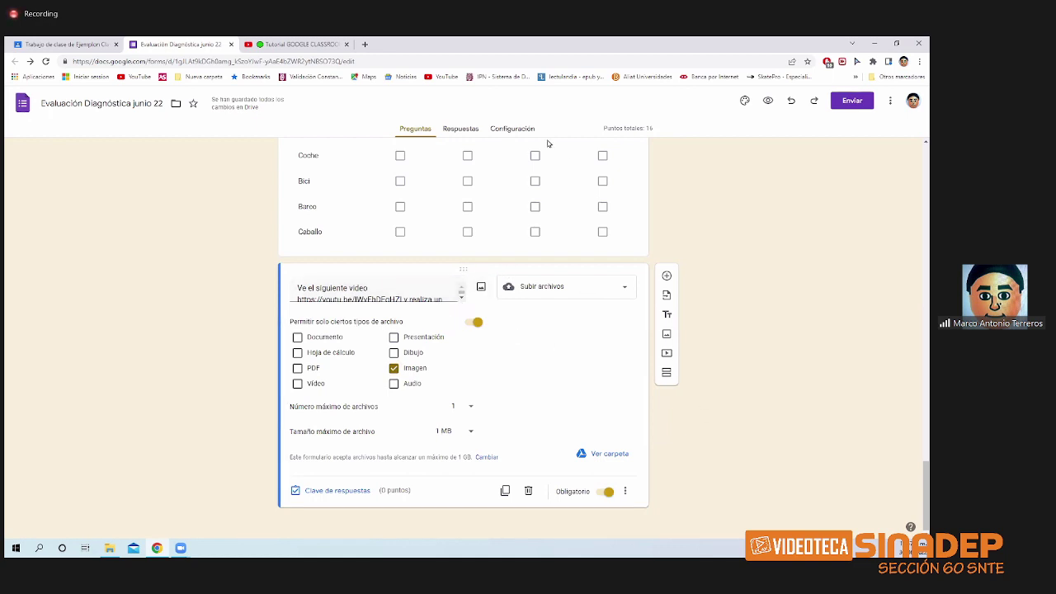
- Turn off 'Limitar a 1 respuesta' in settings and review the Preguntas and Respuestas tabs
{"action": "left_click", "coordinate": [512, 129]}
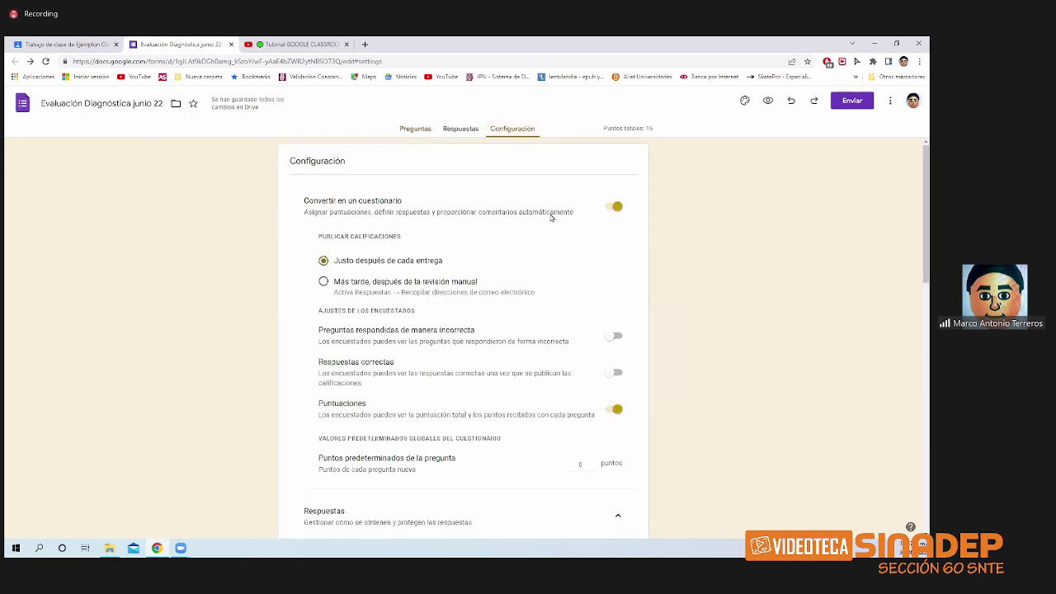
{"action": "scroll", "coordinate": [539, 289], "scroll_direction": "down", "scroll_amount": 3}
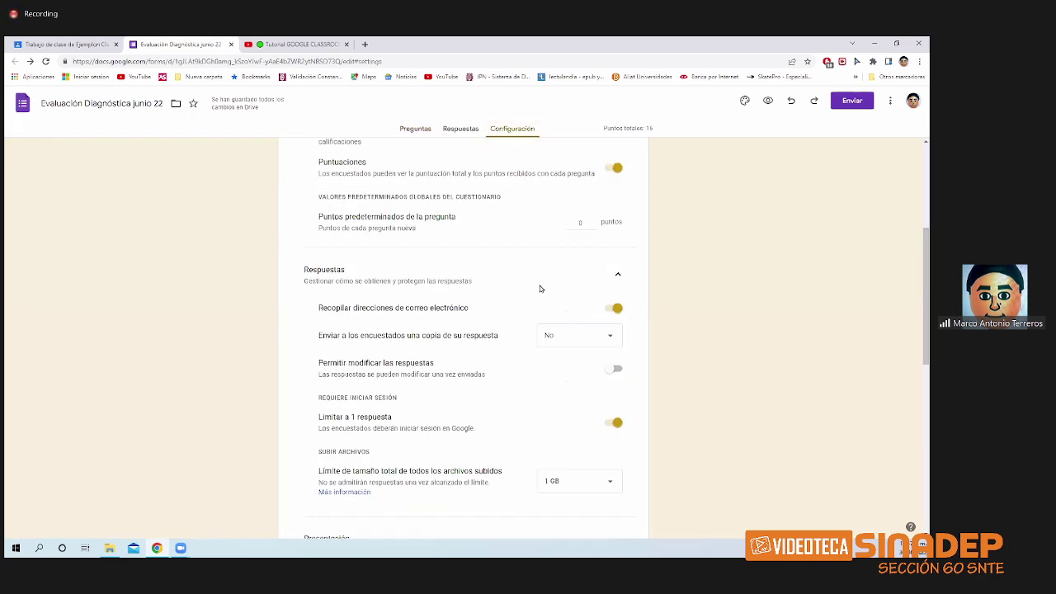
{"action": "left_click", "coordinate": [616, 424]}
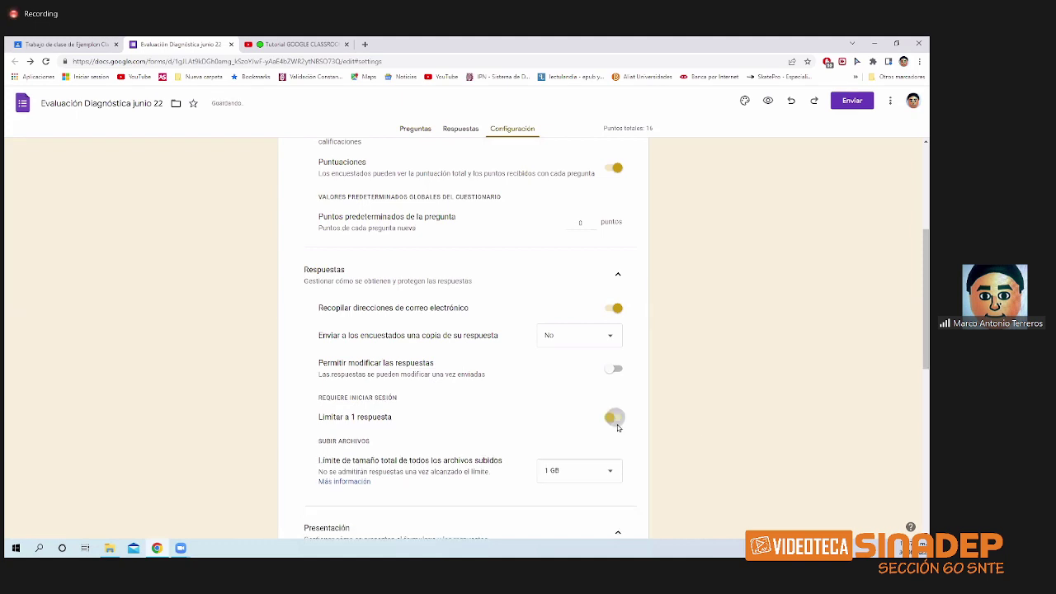
{"action": "left_click", "coordinate": [415, 128]}
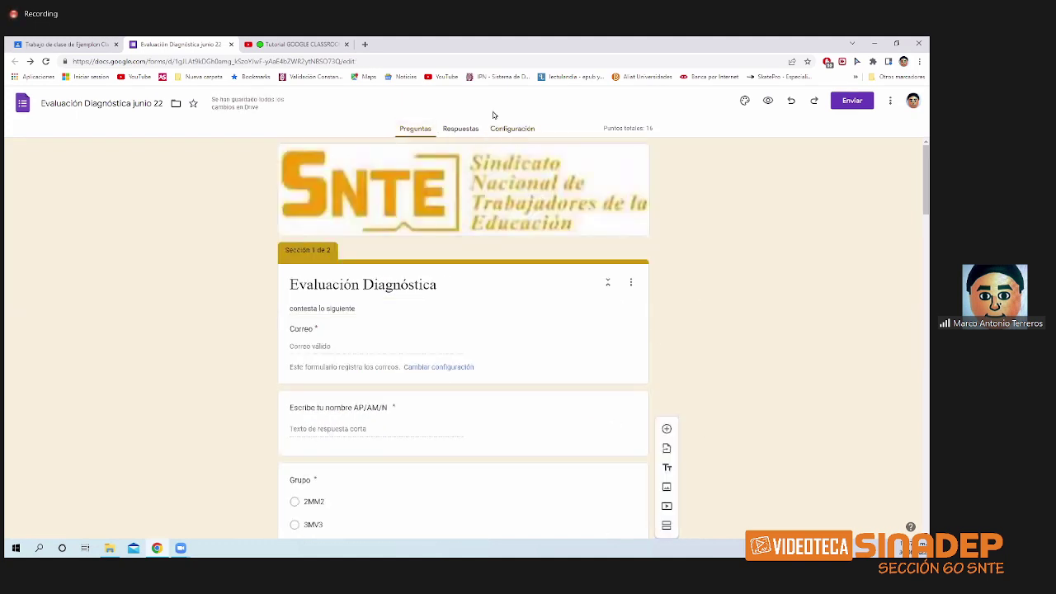
{"action": "scroll", "coordinate": [487, 216], "scroll_direction": "down", "scroll_amount": 1}
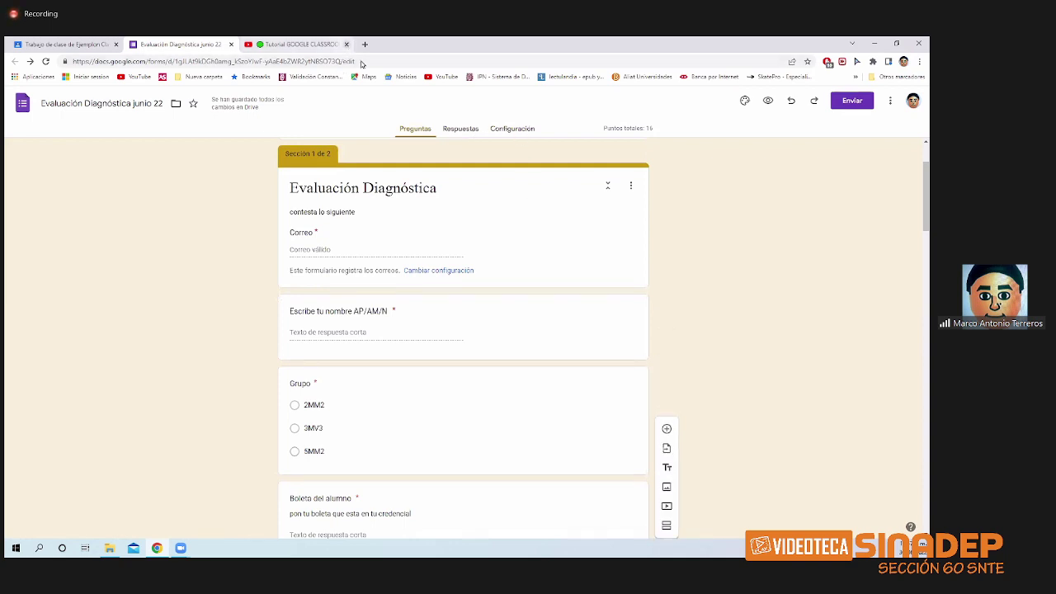
{"action": "left_click", "coordinate": [466, 131]}
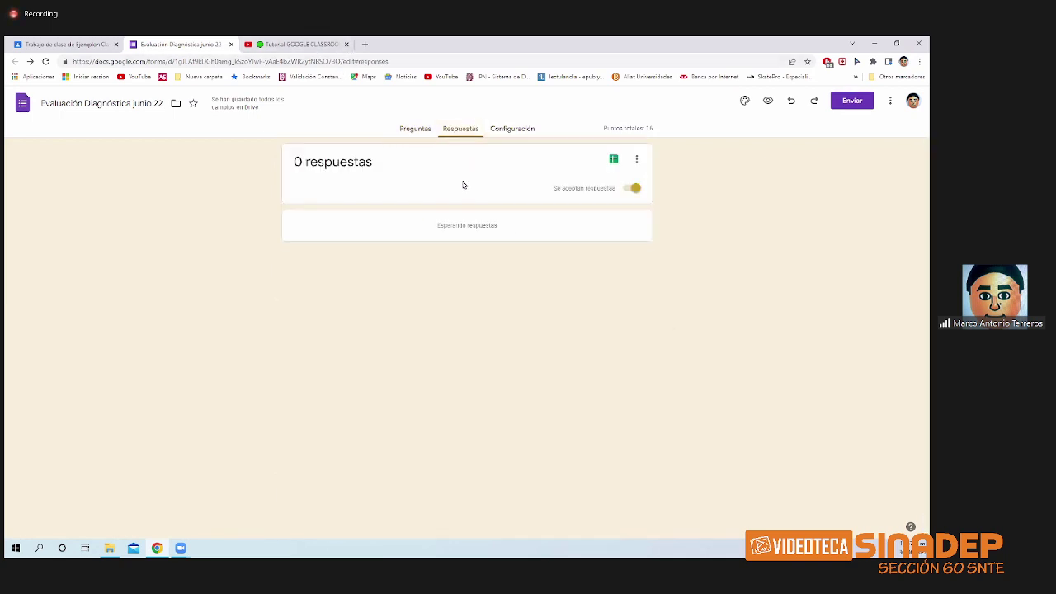
{"action": "left_click", "coordinate": [415, 132]}
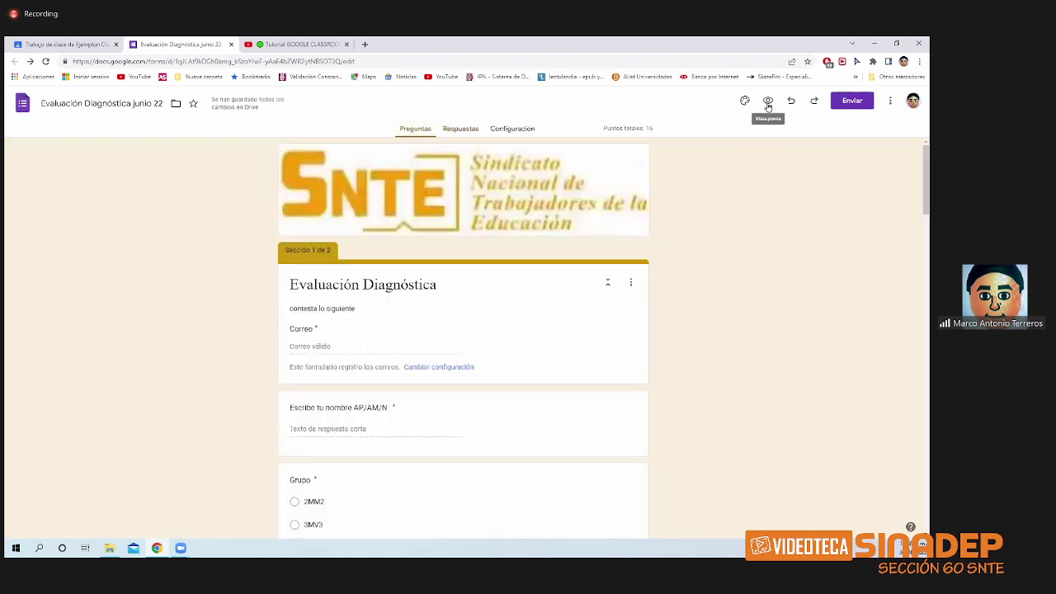
- Open the respondent preview and start entering an email address
{"action": "left_click", "coordinate": [768, 104]}
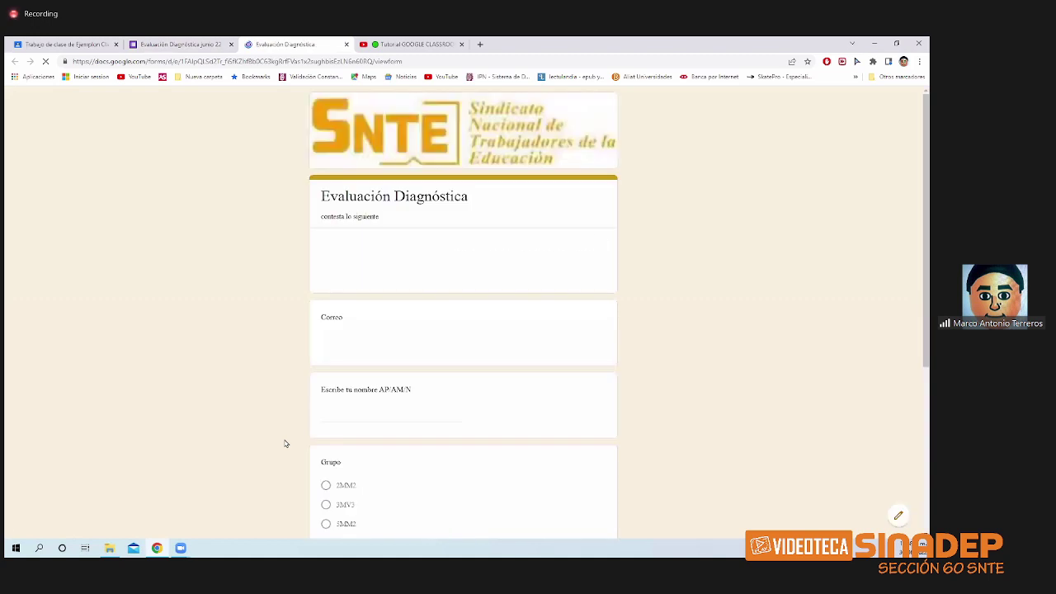
{"action": "left_click", "coordinate": [372, 344]}
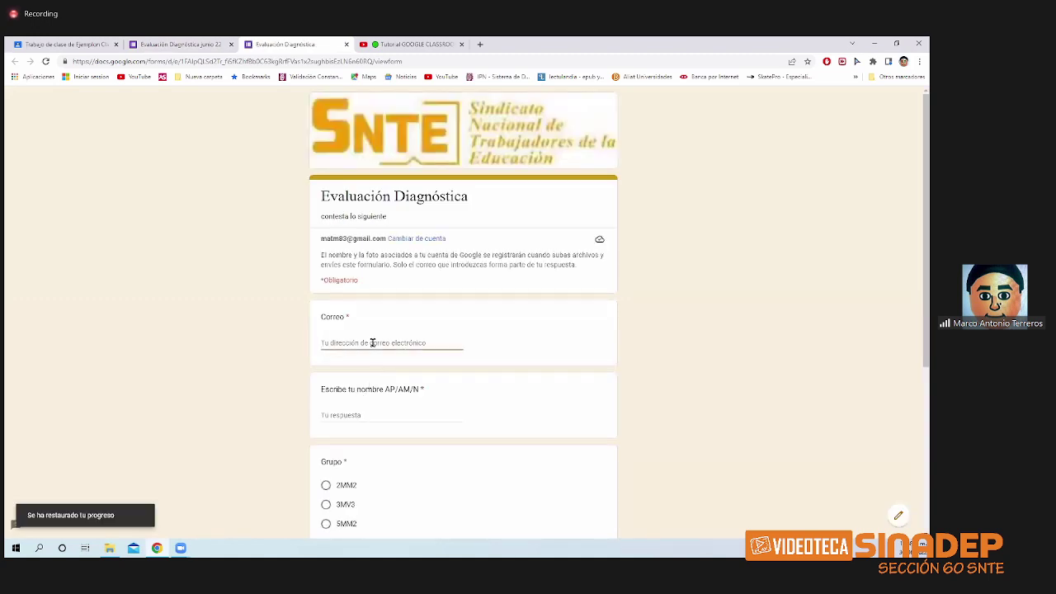
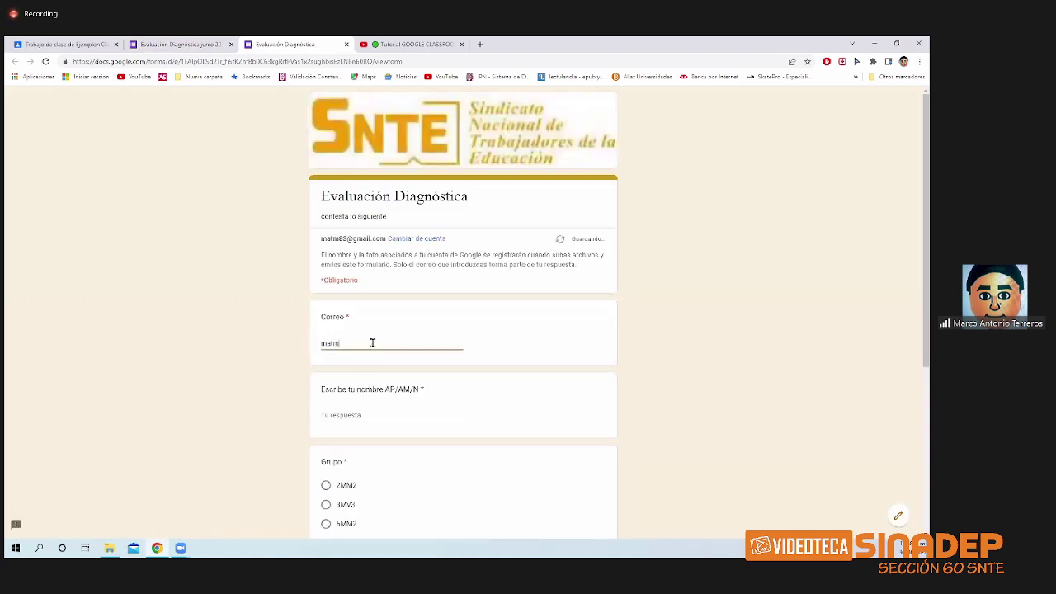
- Enter the respondent's full name and choose group 3MV3
{"action": "left_click", "coordinate": [354, 415]}
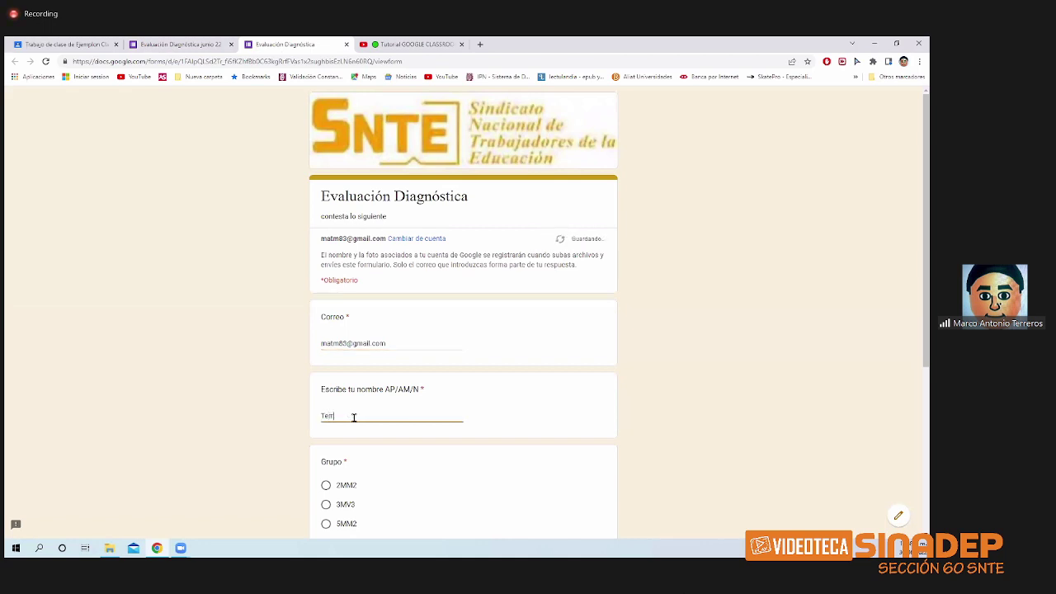
{"action": "scroll", "coordinate": [339, 502], "scroll_direction": "down", "scroll_amount": 1}
{"action": "scroll", "coordinate": [339, 502], "scroll_direction": "down", "scroll_amount": 1}
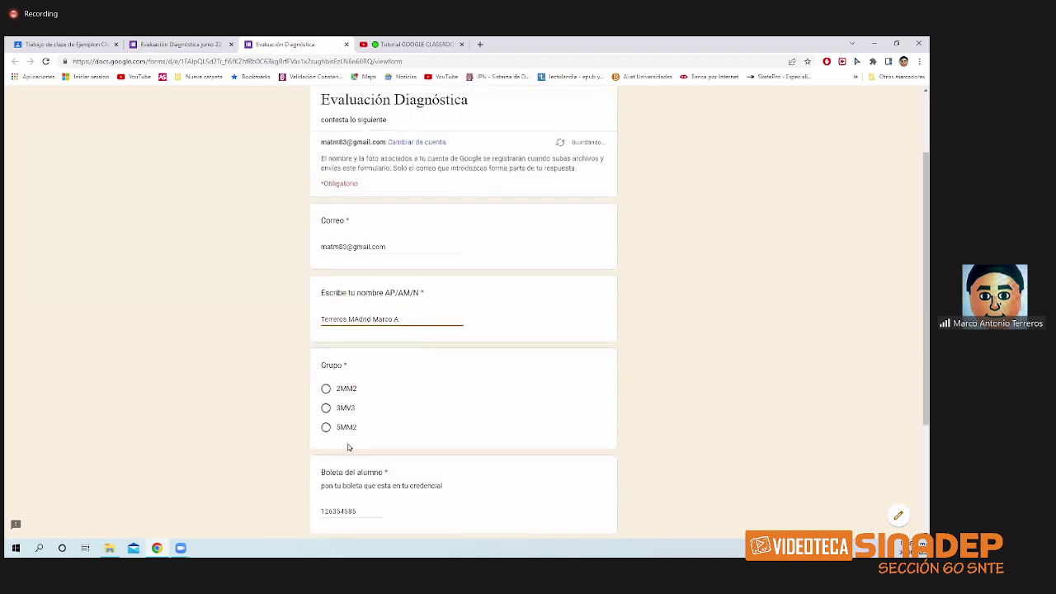
{"action": "left_click", "coordinate": [326, 406]}
- Enter the student ID and pick 15 June 2022 as the birth date
{"action": "scroll", "coordinate": [353, 470], "scroll_direction": "down", "scroll_amount": 2}
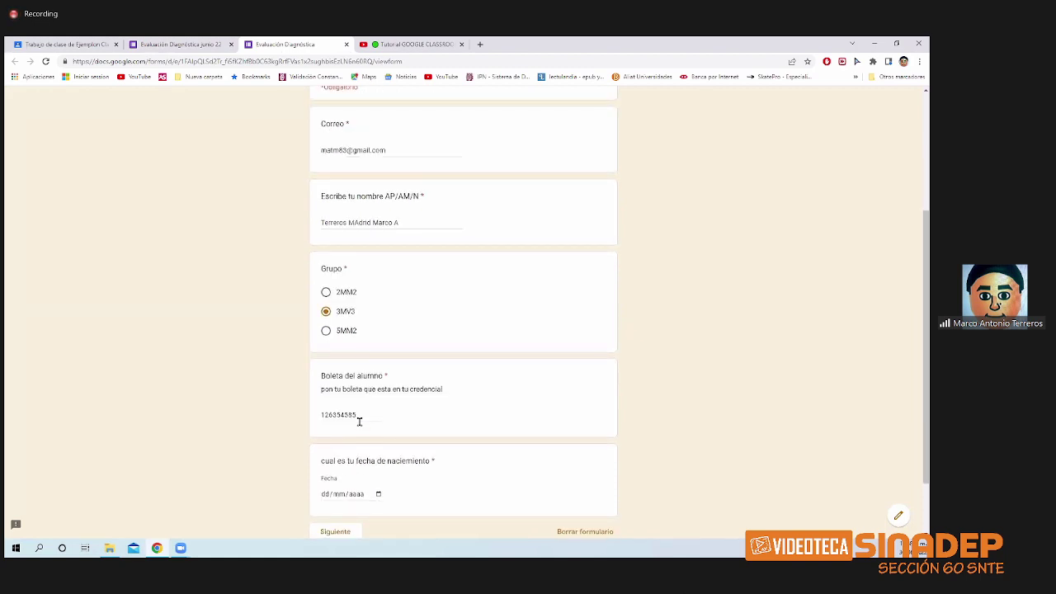
{"action": "left_click_drag", "start_coordinate": [356, 416], "coordinate": [320, 417]}
{"action": "scroll", "coordinate": [360, 461], "scroll_direction": "down", "scroll_amount": 2}
{"action": "left_click", "coordinate": [379, 417]}
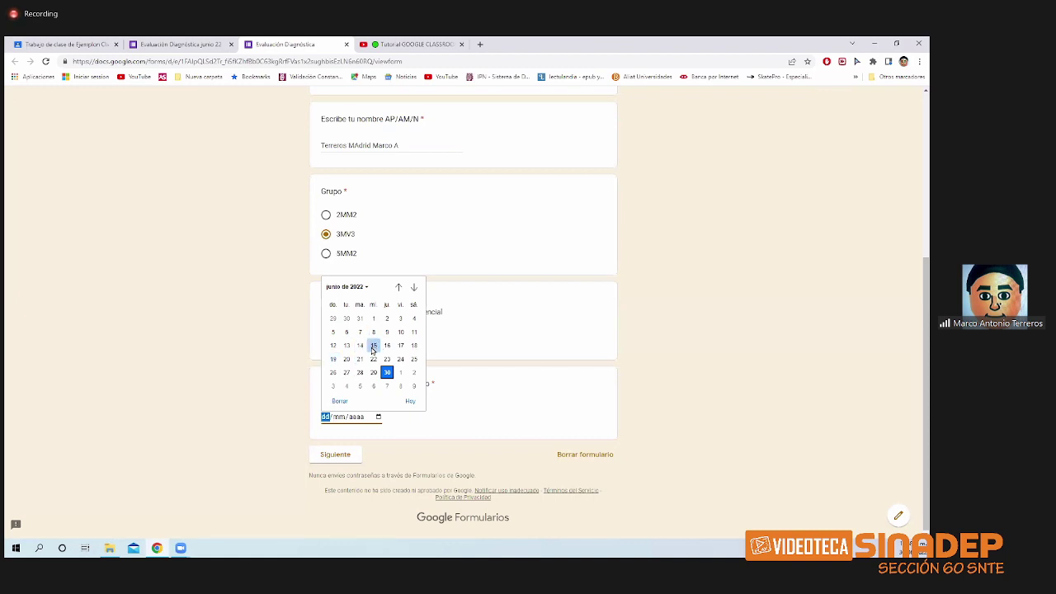
{"action": "left_click", "coordinate": [373, 347]}
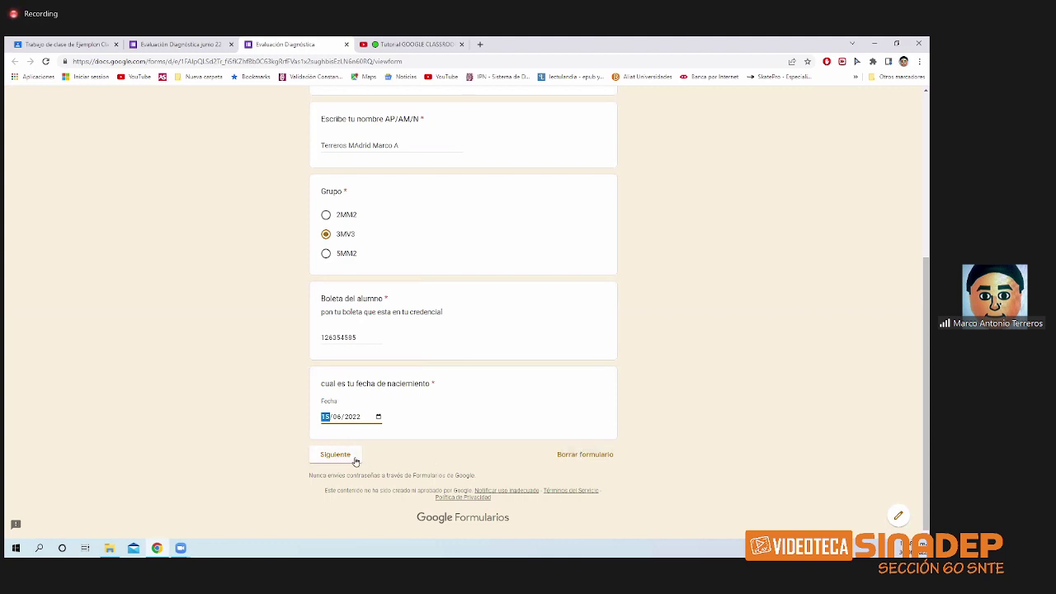
- In the Evaluación section, answer sí for the Classroom question and google for the tool question
{"action": "left_click", "coordinate": [354, 463]}
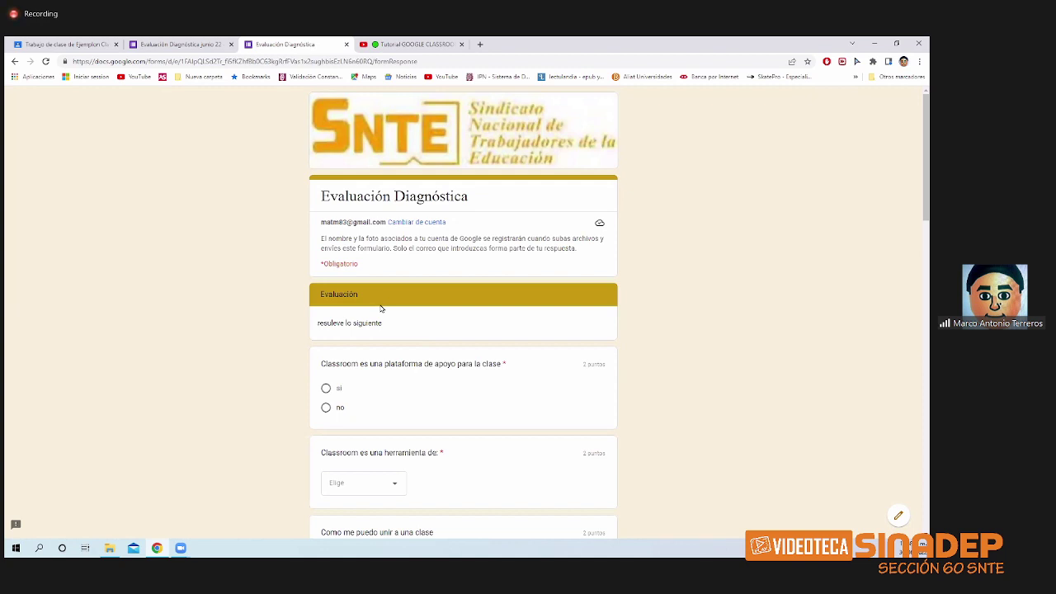
{"action": "scroll", "coordinate": [384, 322], "scroll_direction": "down", "scroll_amount": 1}
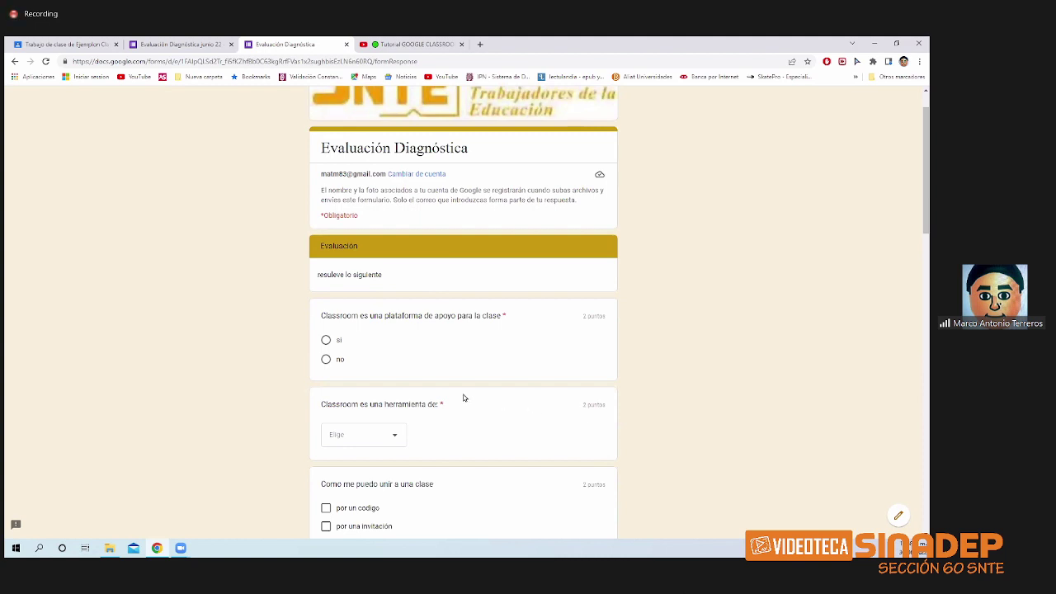
{"action": "scroll", "coordinate": [464, 398], "scroll_direction": "down", "scroll_amount": 1}
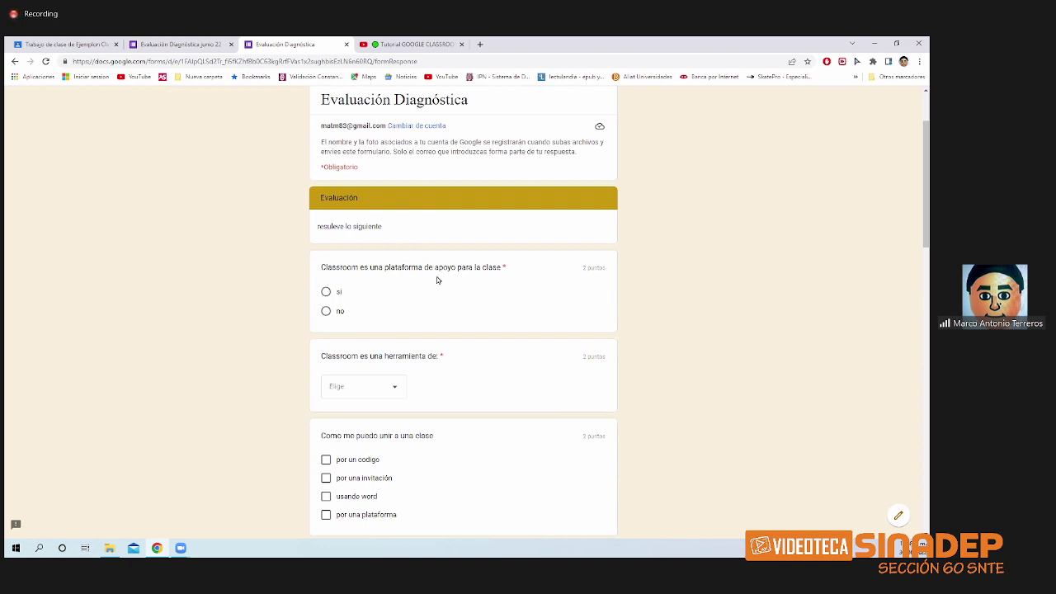
{"action": "left_click", "coordinate": [345, 292]}
{"action": "left_click", "coordinate": [390, 390]}
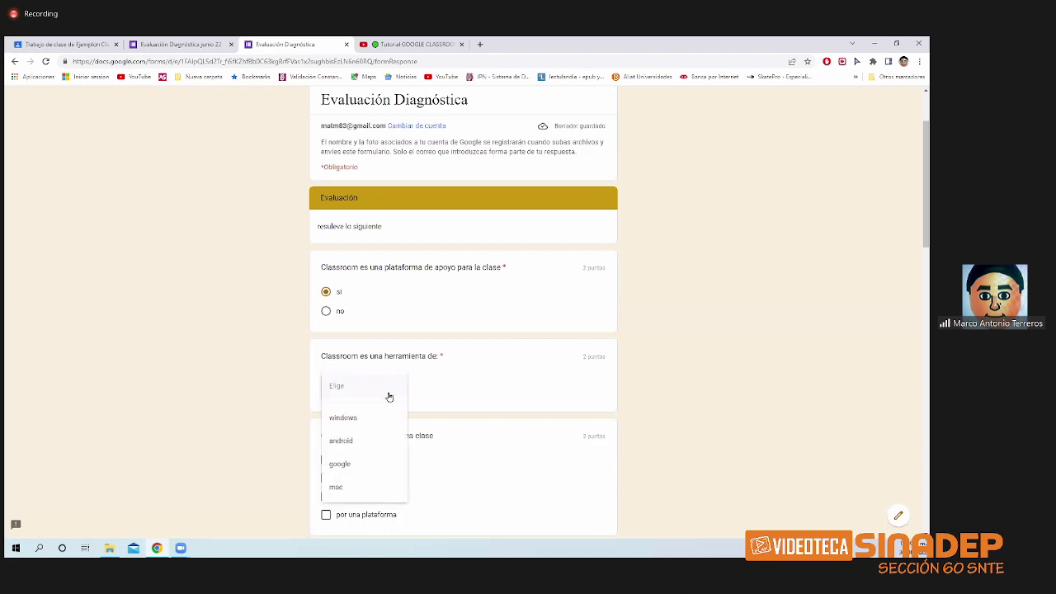
{"action": "left_click", "coordinate": [377, 457]}
- Tick 'usando word' and choose 'no tiene color' for the IPN logo
{"action": "scroll", "coordinate": [481, 417], "scroll_direction": "down", "scroll_amount": 2}
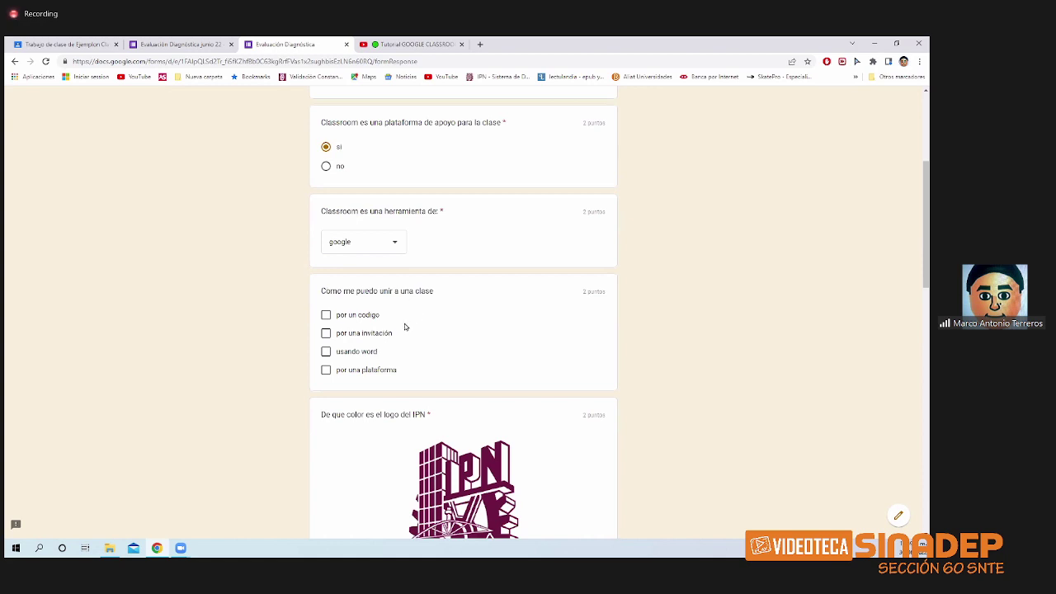
{"action": "left_click", "coordinate": [326, 353]}
{"action": "scroll", "coordinate": [431, 365], "scroll_direction": "down", "scroll_amount": 3}
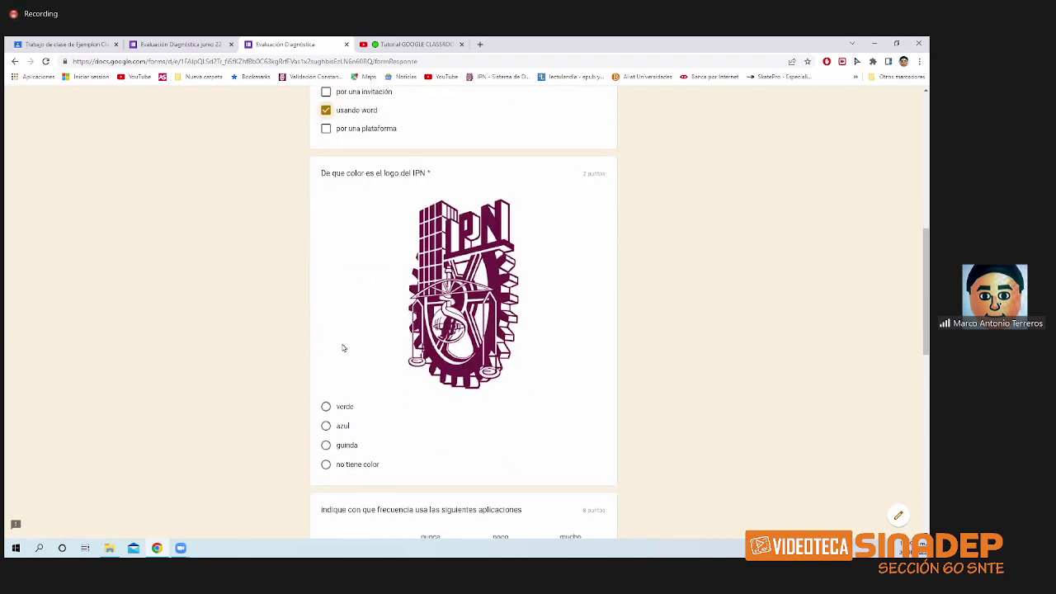
{"action": "scroll", "coordinate": [404, 426], "scroll_direction": "down", "scroll_amount": 1}
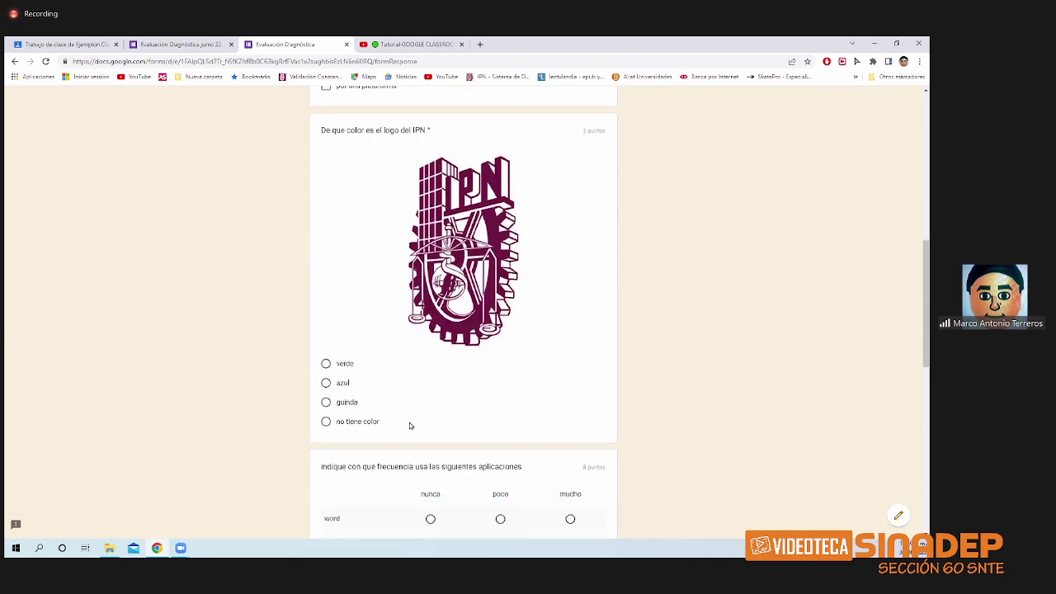
{"action": "left_click", "coordinate": [326, 416]}
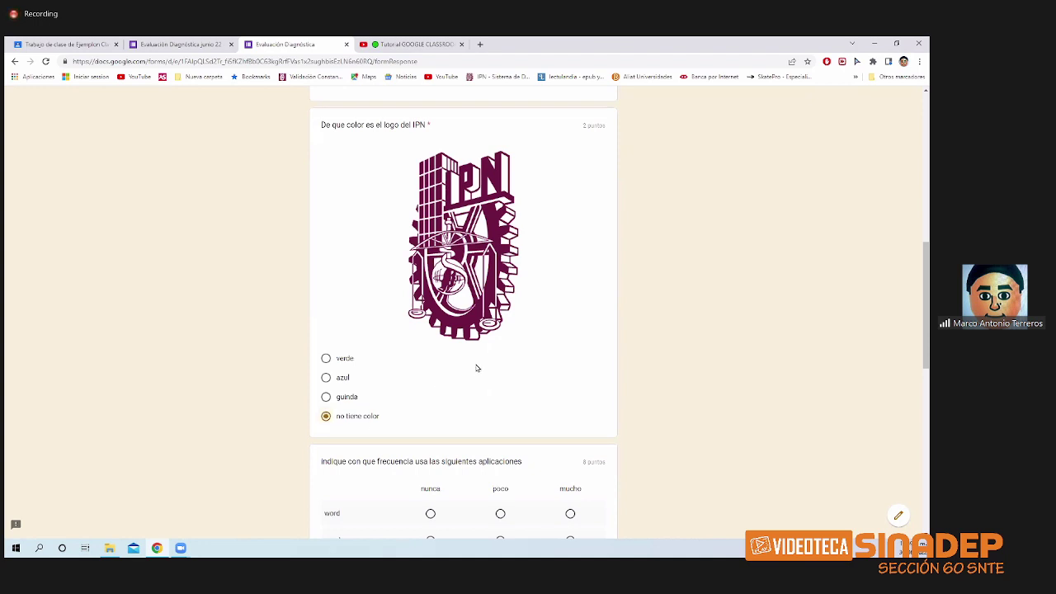
{"action": "scroll", "coordinate": [476, 368], "scroll_direction": "down", "scroll_amount": 3}
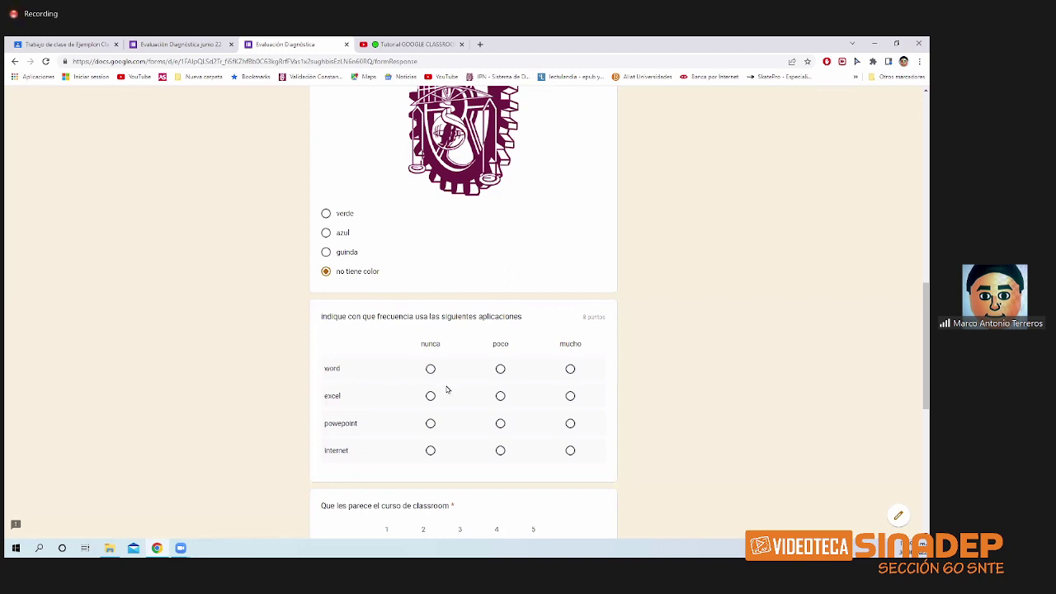
- Fill the app-frequency grid: word and excel poco, powerpoint nunca, Internet mucho
{"action": "left_click", "coordinate": [500, 369]}
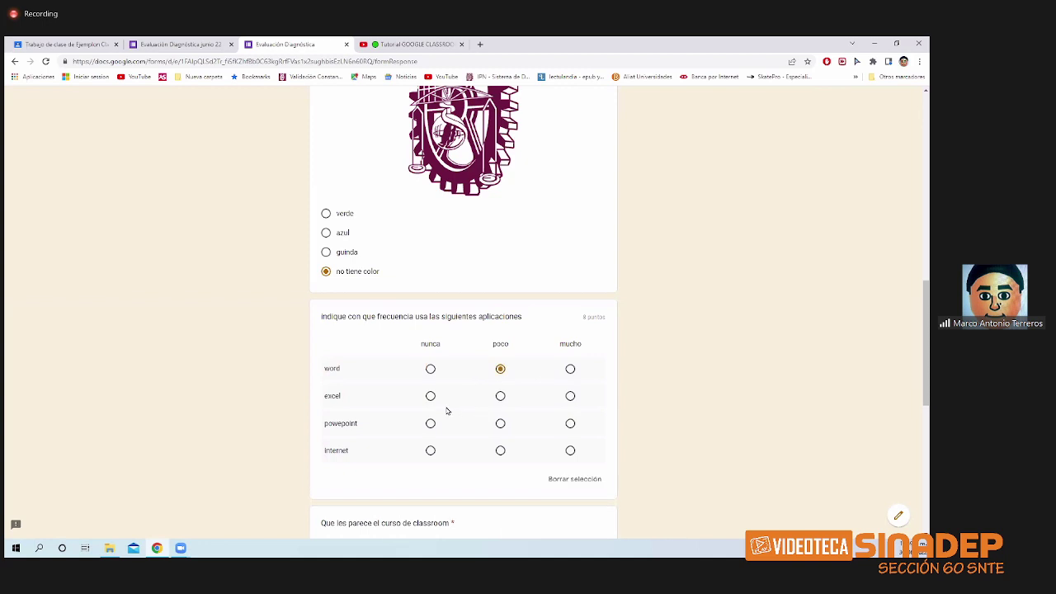
{"action": "left_click", "coordinate": [439, 377]}
{"action": "left_click", "coordinate": [500, 371]}
{"action": "left_click", "coordinate": [484, 399]}
{"action": "left_click", "coordinate": [500, 371]}
{"action": "left_click", "coordinate": [432, 423]}
{"action": "left_click", "coordinate": [570, 451]}
- Rate the Classroom course 4
{"action": "scroll", "coordinate": [578, 442], "scroll_direction": "down", "scroll_amount": 3}
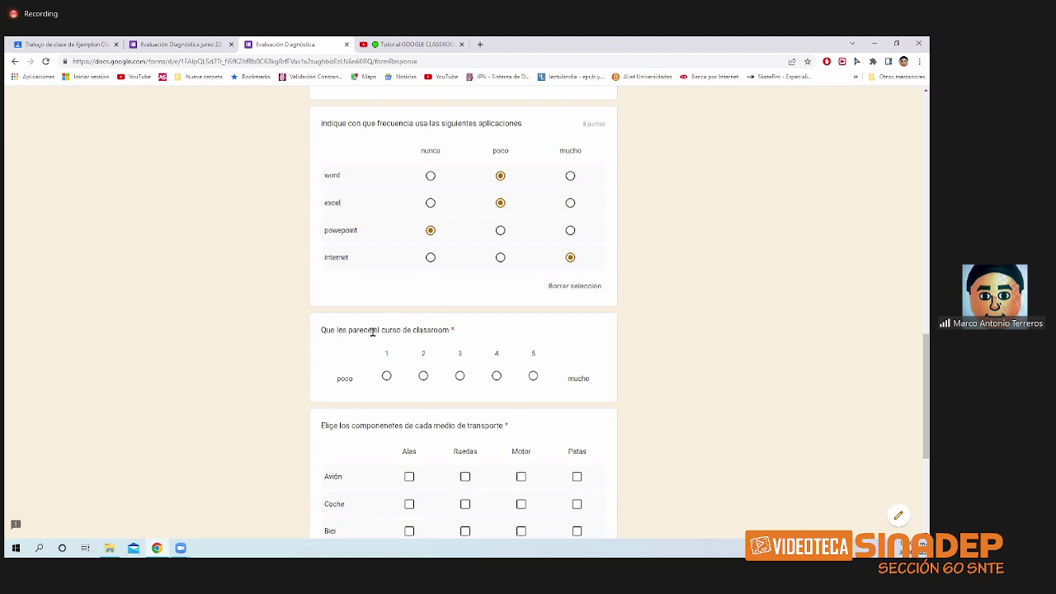
{"action": "left_click", "coordinate": [424, 376]}
{"action": "left_click", "coordinate": [459, 376]}
{"action": "left_click", "coordinate": [497, 377]}
{"action": "scroll", "coordinate": [440, 413], "scroll_direction": "down", "scroll_amount": 3}
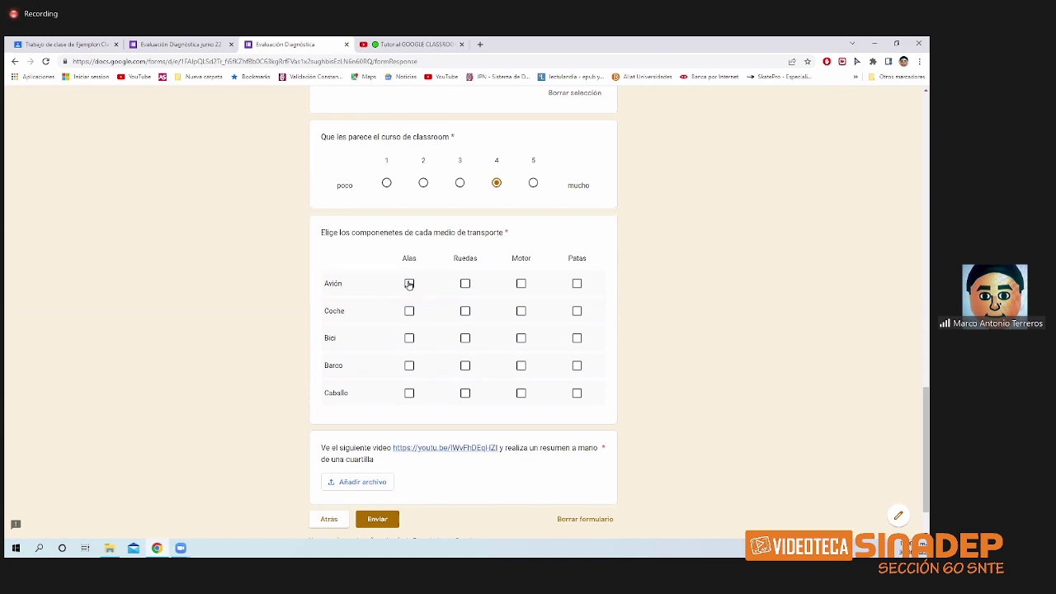
- Tick transport components: Avión Alas/Ruedas/Motor, Coche Ruedas/Motor, Bici Ruedas, Barco Motor, Caballo Patas
{"action": "left_click", "coordinate": [410, 290]}
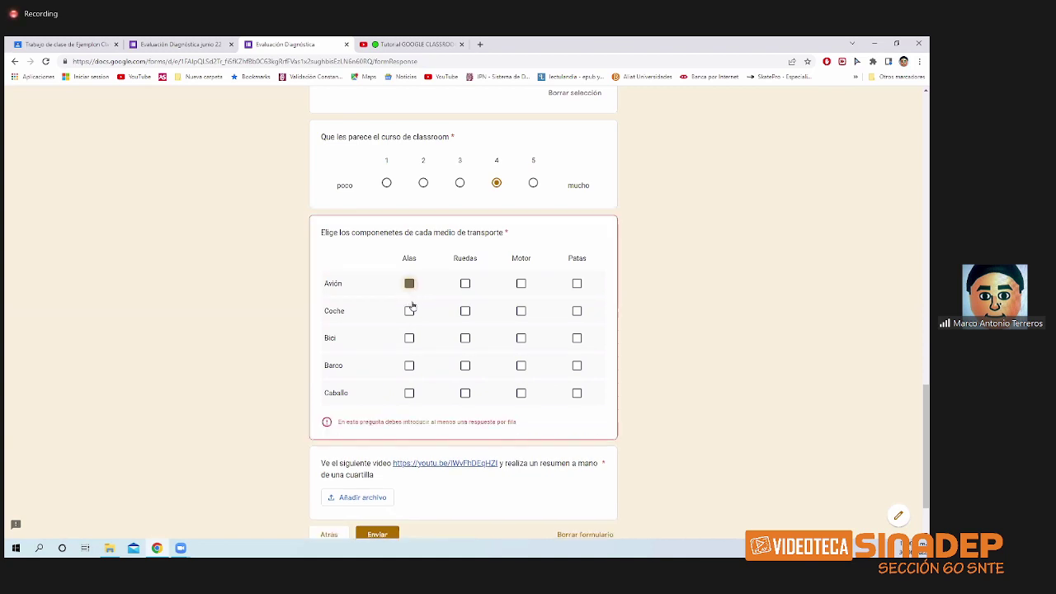
{"action": "left_click", "coordinate": [465, 286]}
{"action": "left_click", "coordinate": [522, 288]}
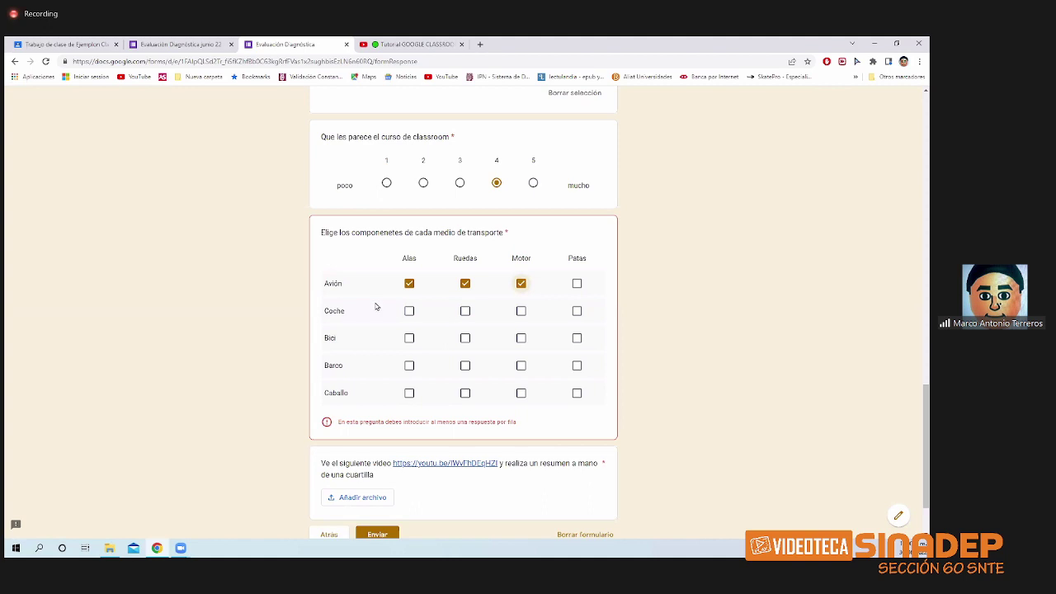
{"action": "left_click", "coordinate": [467, 322]}
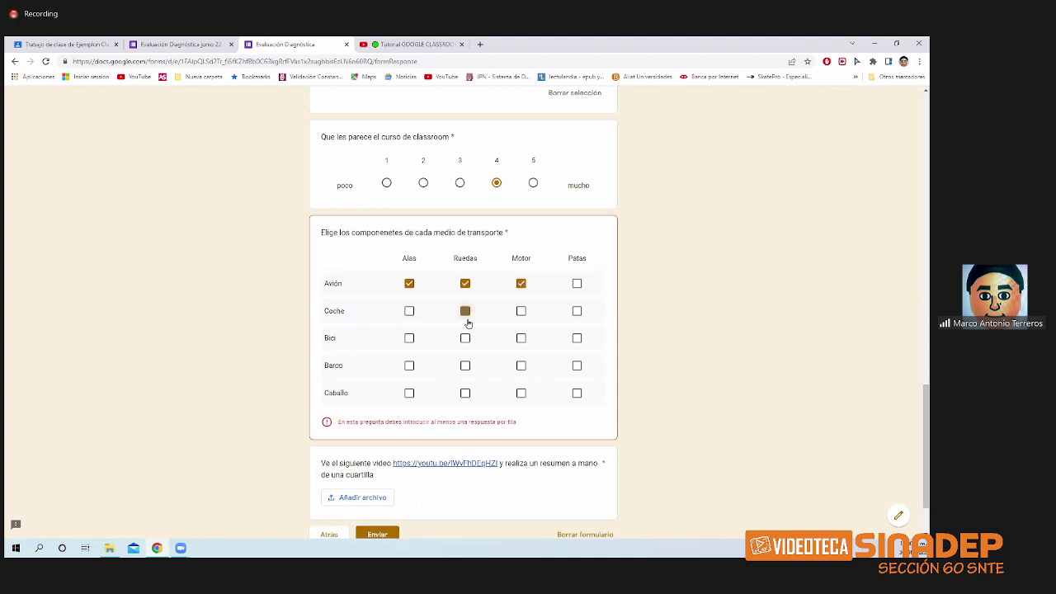
{"action": "left_click", "coordinate": [519, 312]}
{"action": "left_click", "coordinate": [462, 338]}
{"action": "left_click", "coordinate": [521, 365]}
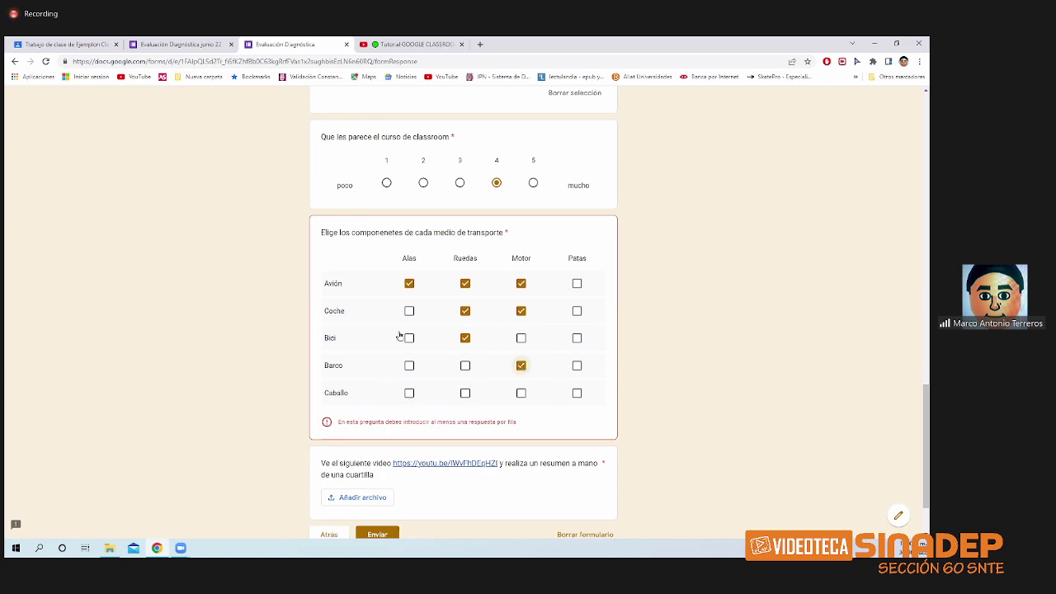
{"action": "left_click", "coordinate": [577, 393]}
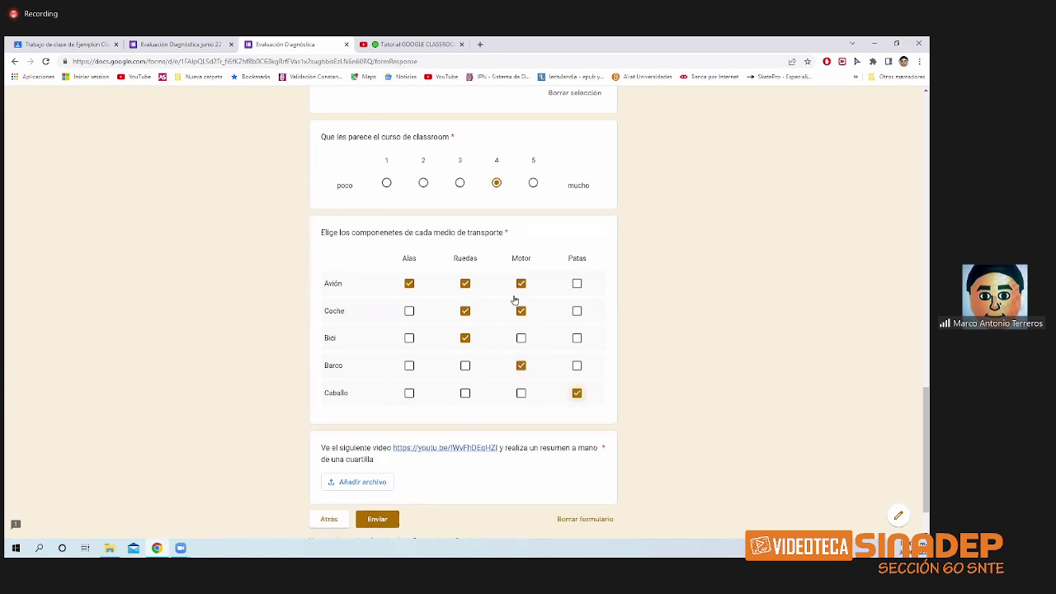
{"action": "scroll", "coordinate": [402, 414], "scroll_direction": "down", "scroll_amount": 1}
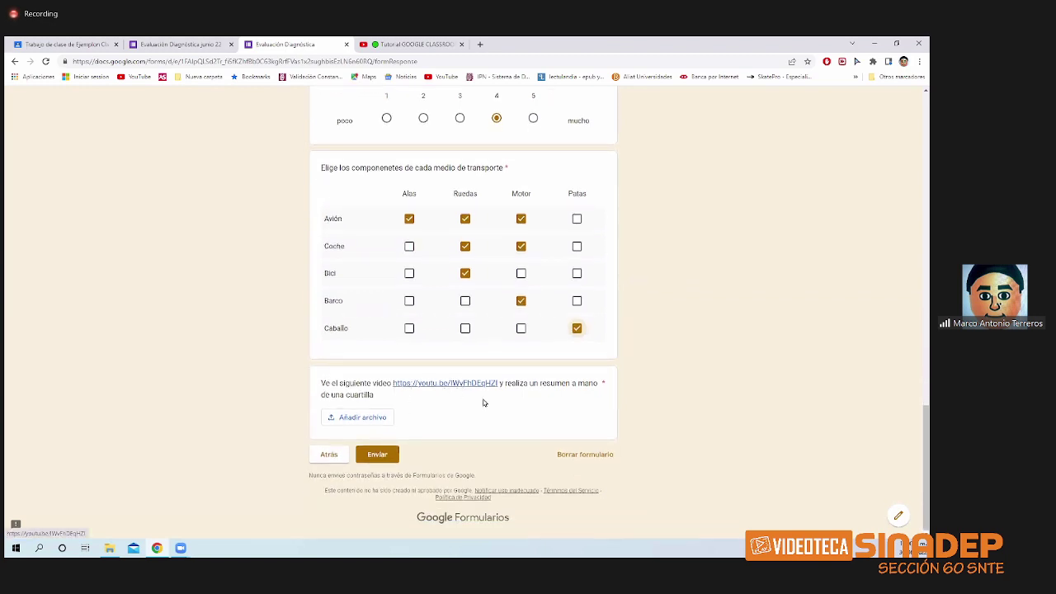
- Open the question's youtu.be tutorial link in a new tab, then return to the Evaluación Diagnóstica form
{"action": "left_click", "coordinate": [467, 386]}
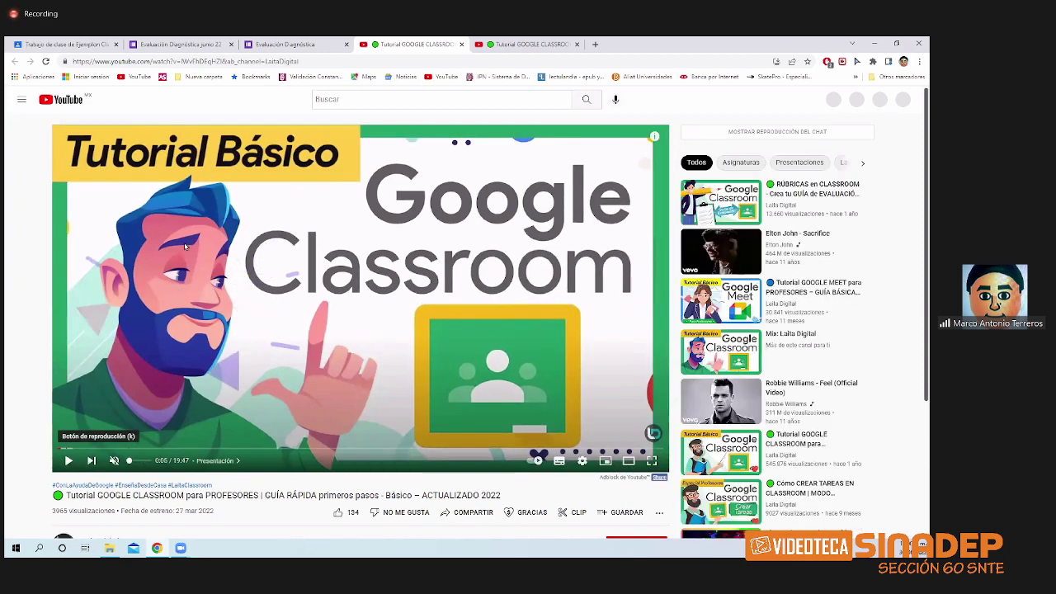
{"action": "left_click", "coordinate": [278, 47]}
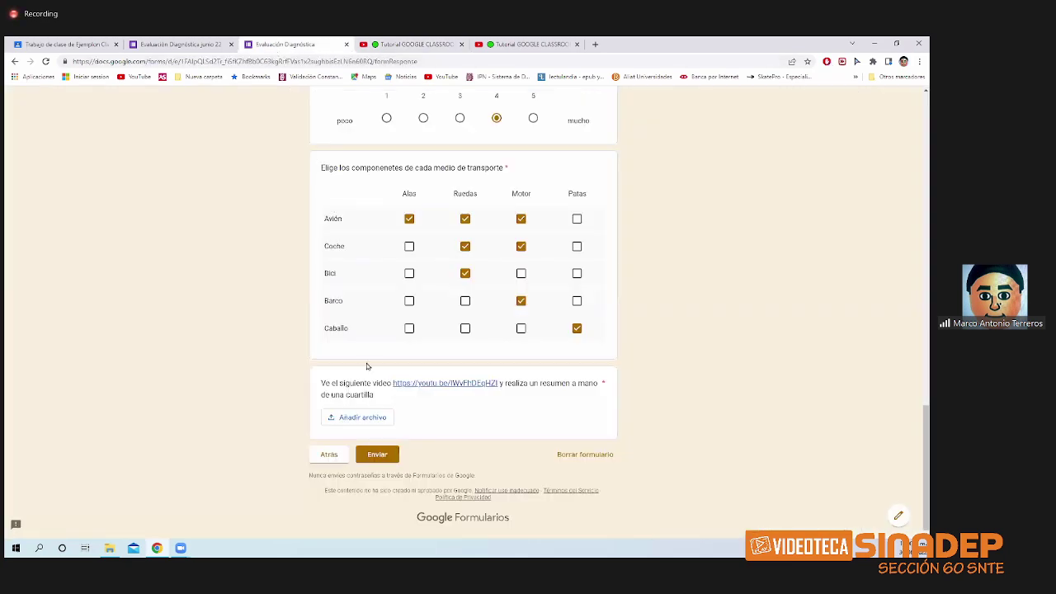
- Attach the image programacion.jpg from the device as the video-summary question's uploaded answer
{"action": "left_click", "coordinate": [351, 416]}
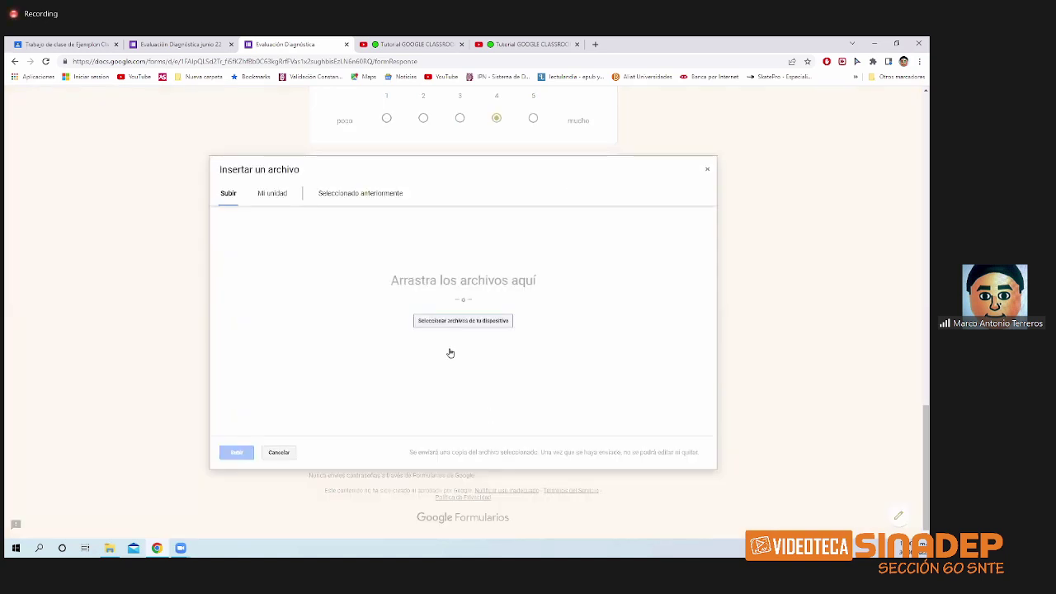
{"action": "left_click", "coordinate": [455, 321]}
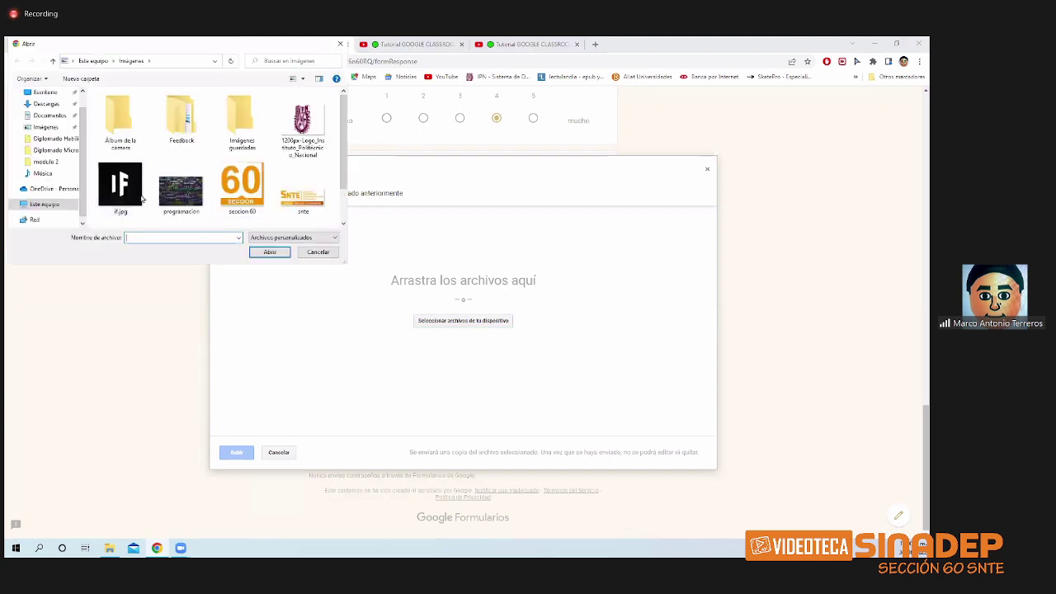
{"action": "left_click", "coordinate": [140, 191]}
{"action": "left_click", "coordinate": [161, 195]}
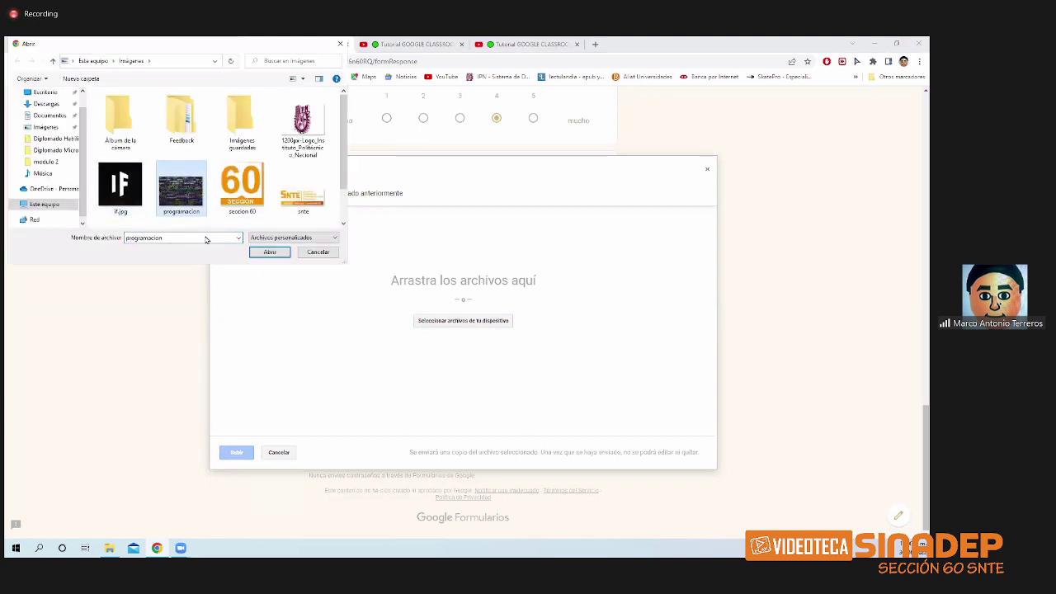
{"action": "key", "text": "Return"}
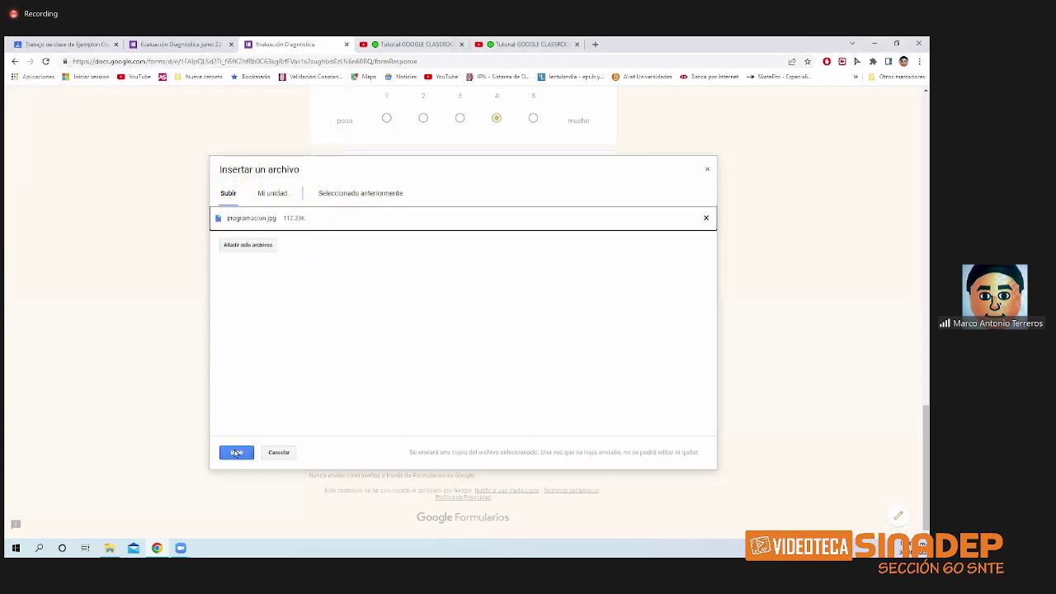
{"action": "left_click", "coordinate": [237, 453]}
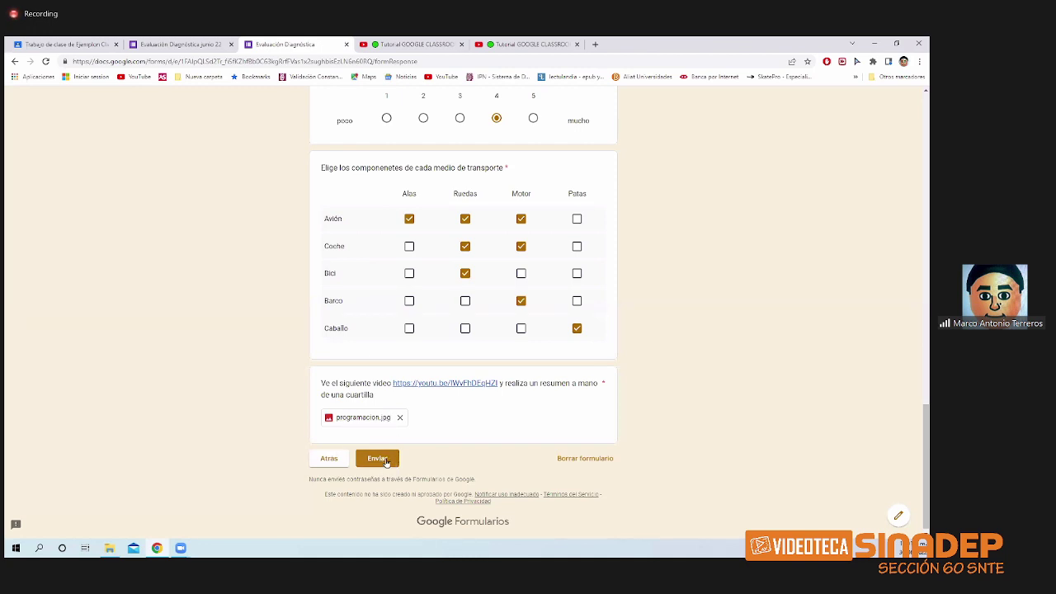
- Submit the completed quiz and close the 'Se ha registrado tu respuesta' confirmation page
{"action": "left_click", "coordinate": [385, 460]}
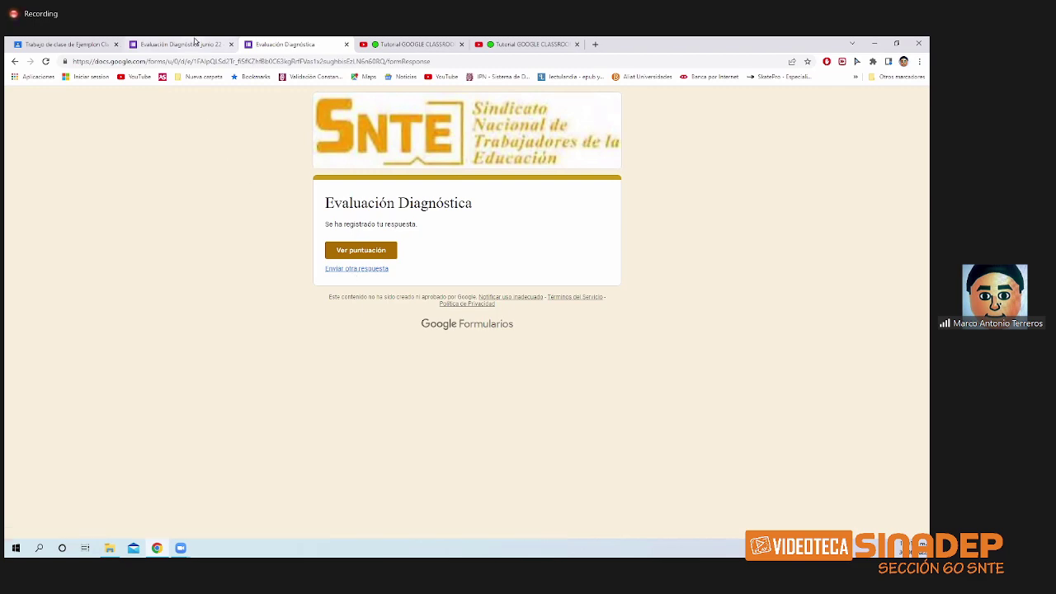
{"action": "left_click", "coordinate": [347, 46]}
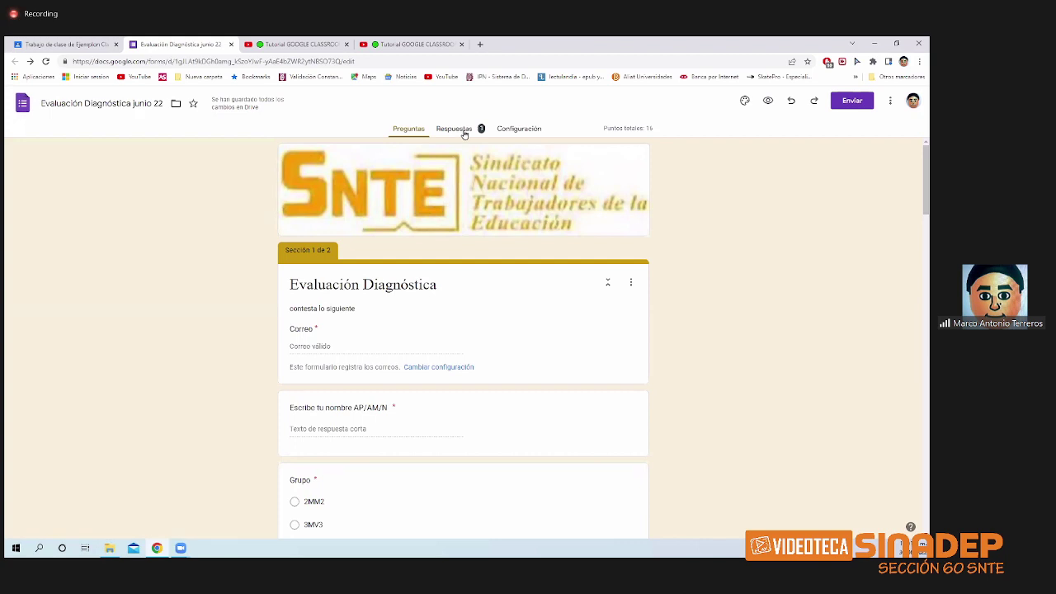
- Look over the Resumen statistics in Respuestas, then switch to the Pregunta breakdown
{"action": "left_click", "coordinate": [463, 132]}
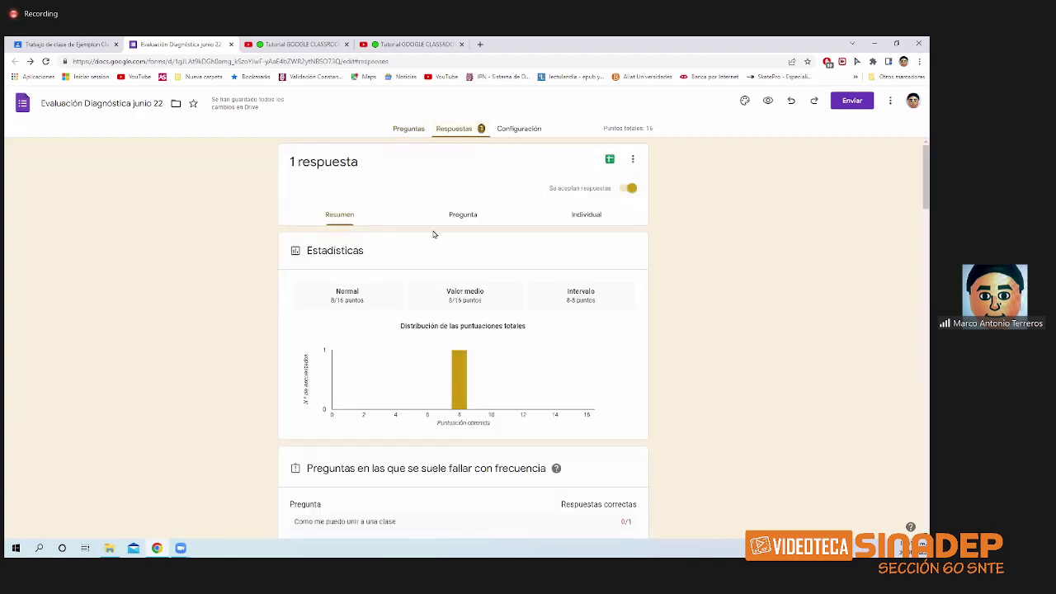
{"action": "scroll", "coordinate": [436, 322], "scroll_direction": "down", "scroll_amount": 2}
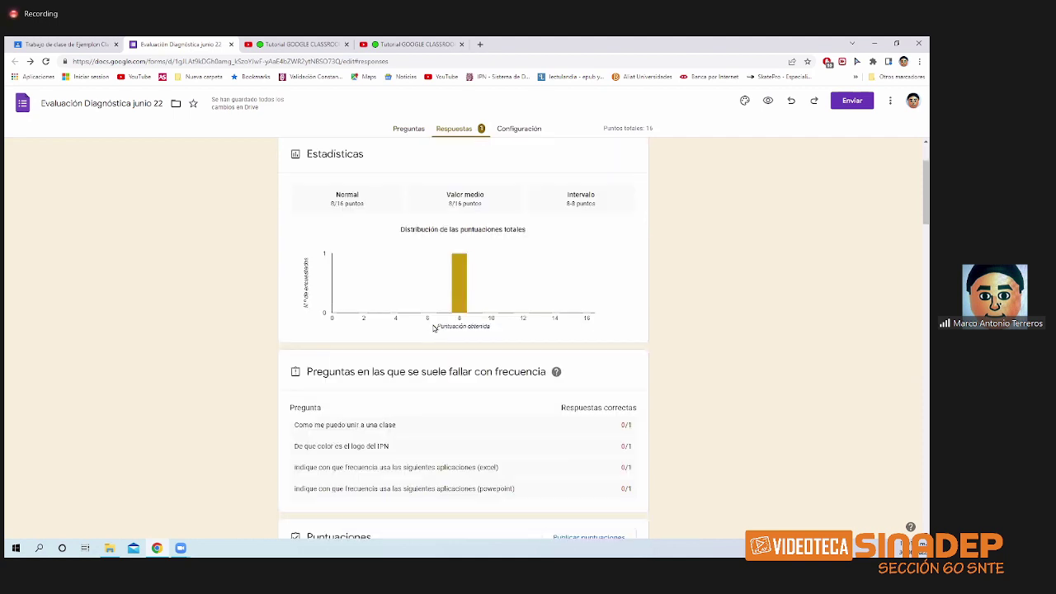
{"action": "scroll", "coordinate": [412, 349], "scroll_direction": "up", "scroll_amount": 1}
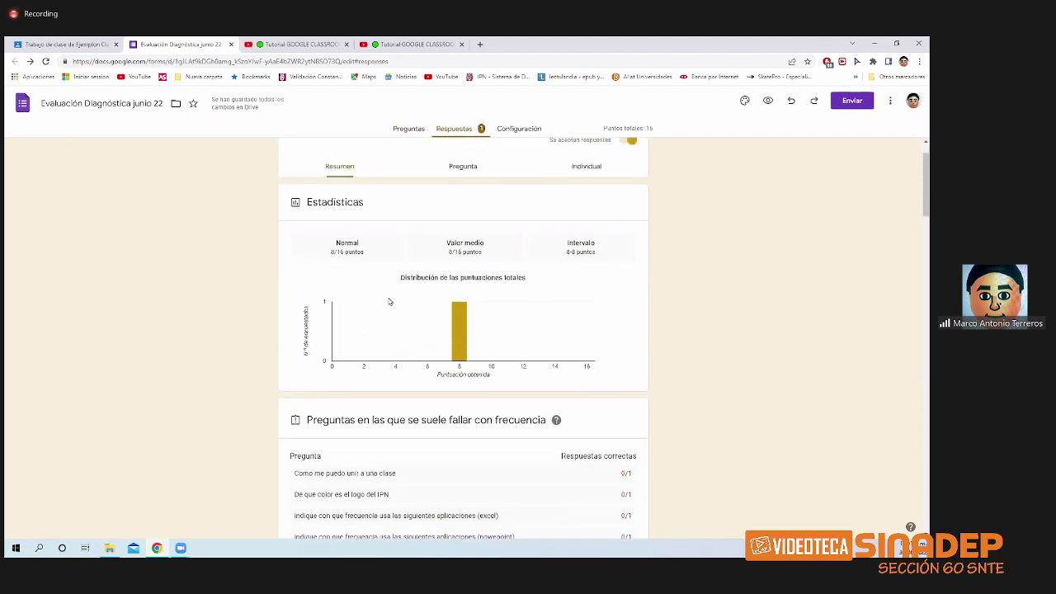
{"action": "left_click", "coordinate": [461, 173]}
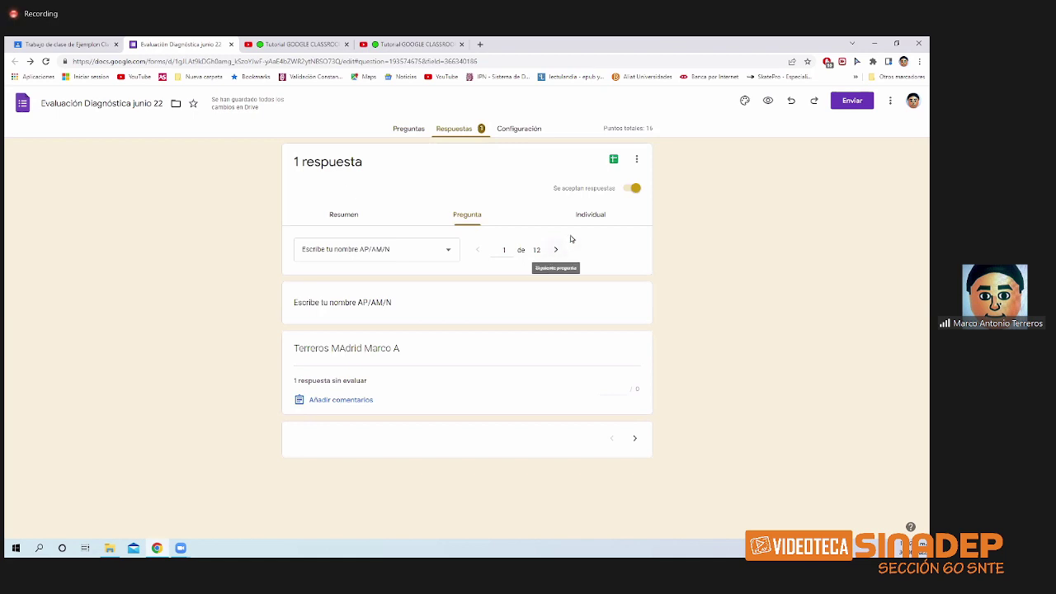
- Switch to the individual response scored 8 de 16 puntos and scroll to the join-a-class answer
{"action": "left_click", "coordinate": [588, 216]}
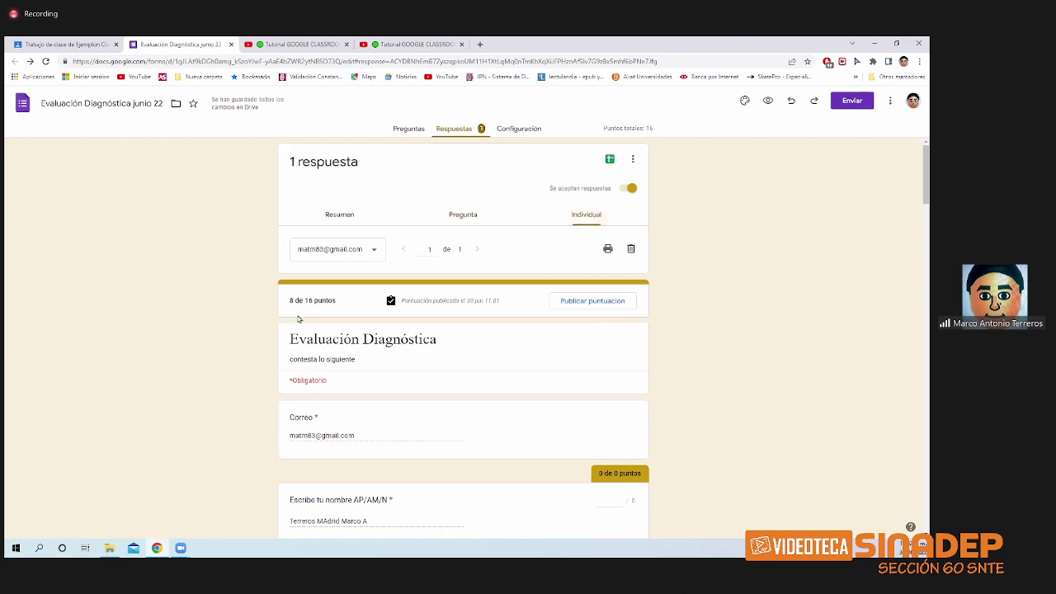
{"action": "left_click_drag", "start_coordinate": [291, 300], "coordinate": [370, 351]}
{"action": "scroll", "coordinate": [462, 351], "scroll_direction": "down", "scroll_amount": 2}
{"action": "scroll", "coordinate": [460, 350], "scroll_direction": "down", "scroll_amount": 3}
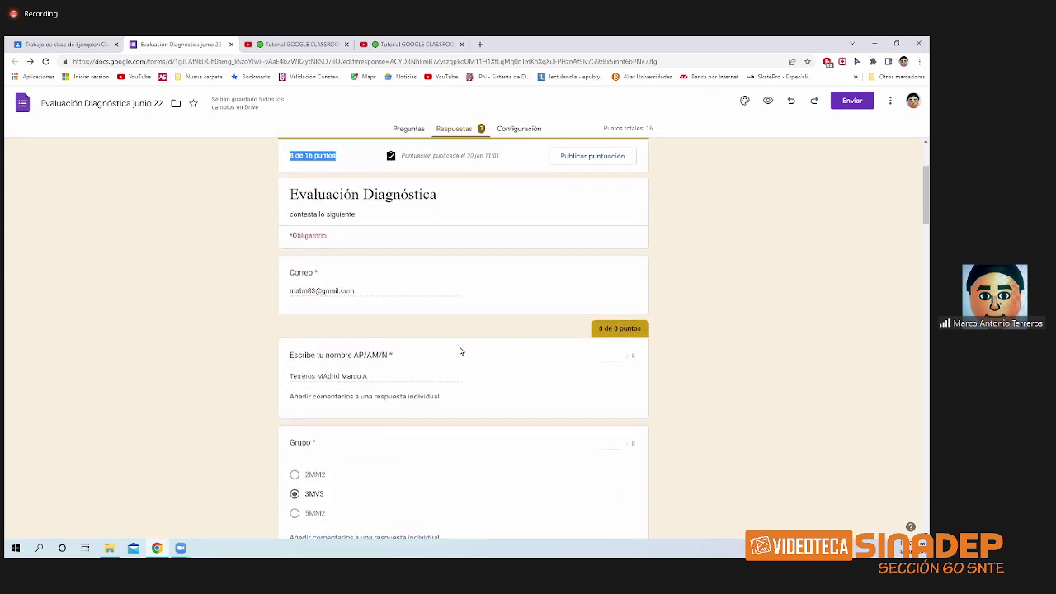
{"action": "scroll", "coordinate": [460, 352], "scroll_direction": "down", "scroll_amount": 1}
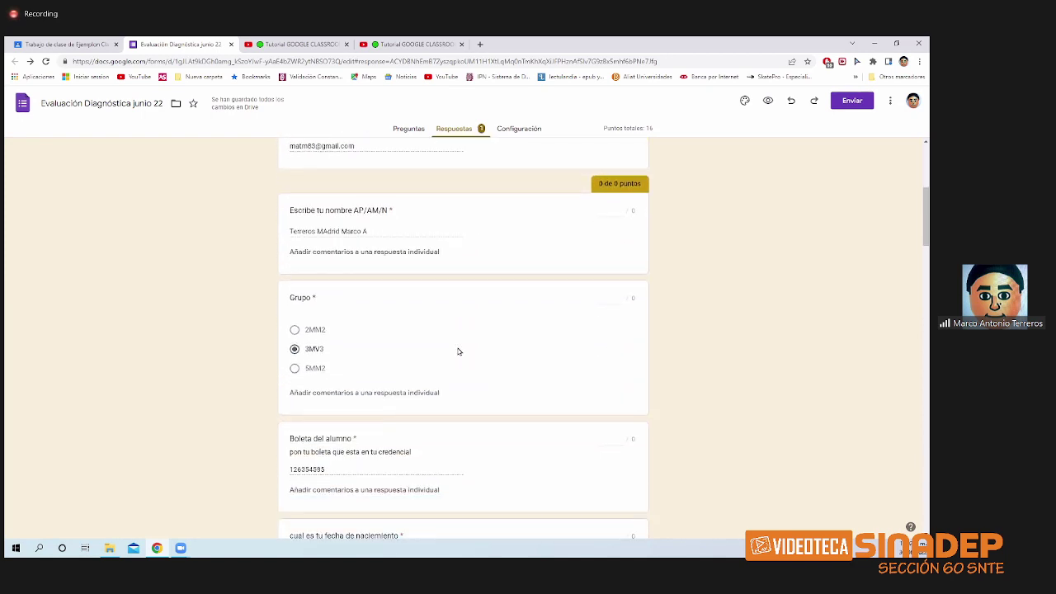
{"action": "scroll", "coordinate": [457, 352], "scroll_direction": "down", "scroll_amount": 4}
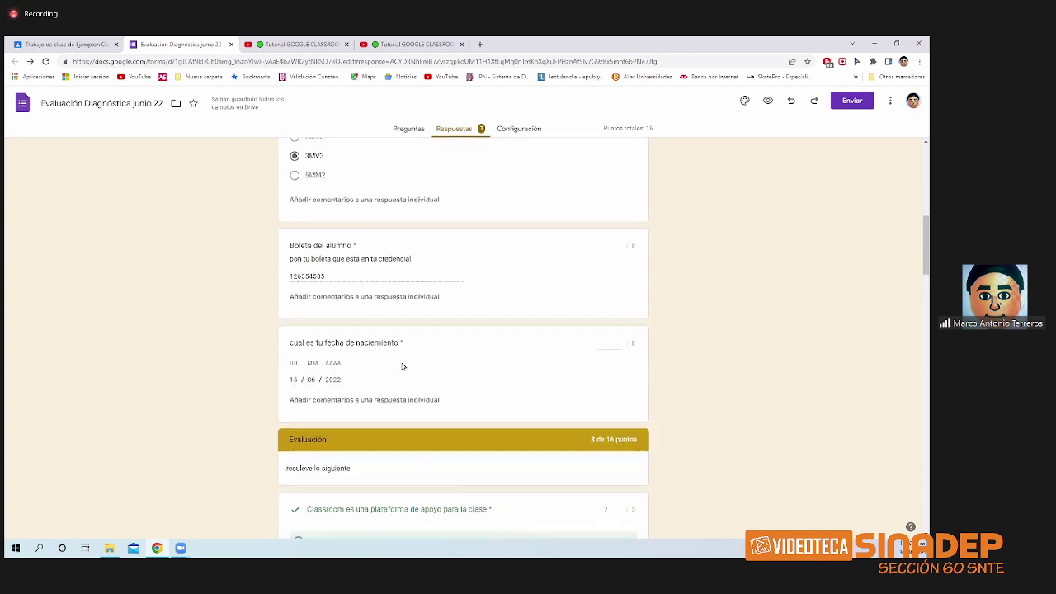
{"action": "scroll", "coordinate": [374, 320], "scroll_direction": "down", "scroll_amount": 1}
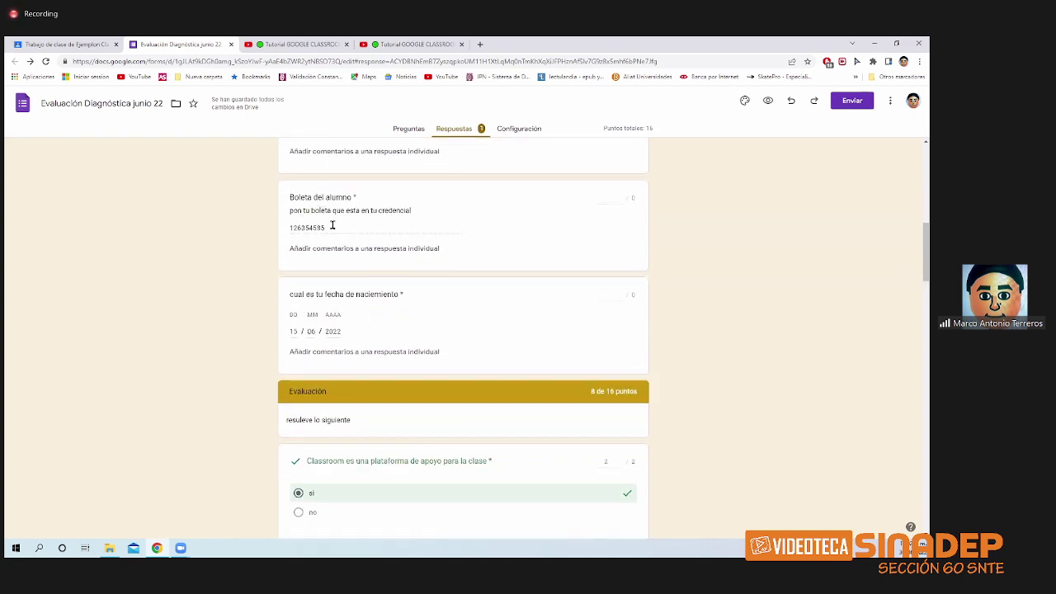
{"action": "scroll", "coordinate": [355, 305], "scroll_direction": "down", "scroll_amount": 2}
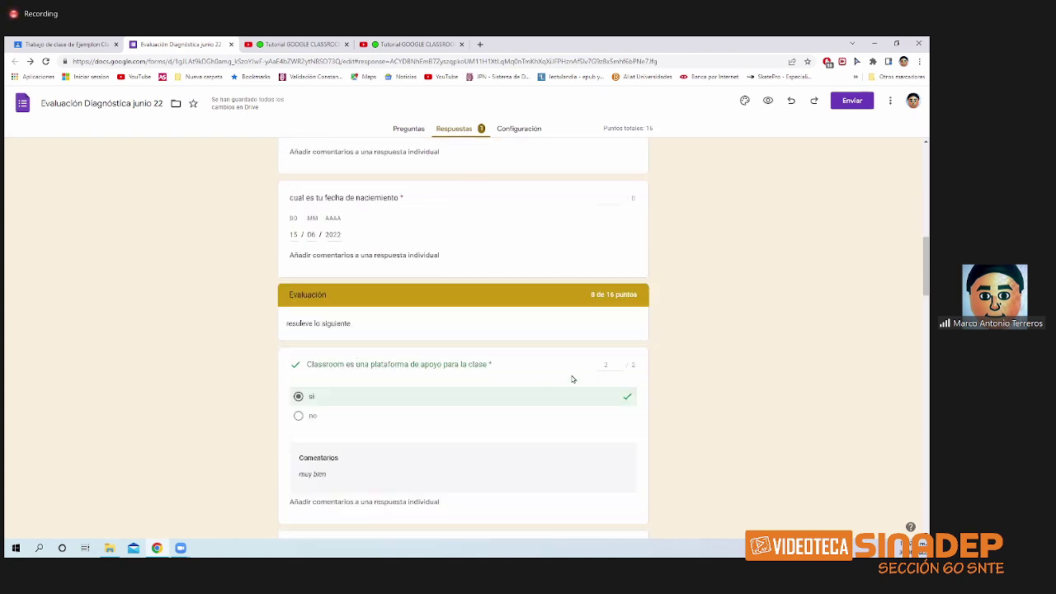
{"action": "scroll", "coordinate": [611, 372], "scroll_direction": "down", "scroll_amount": 8}
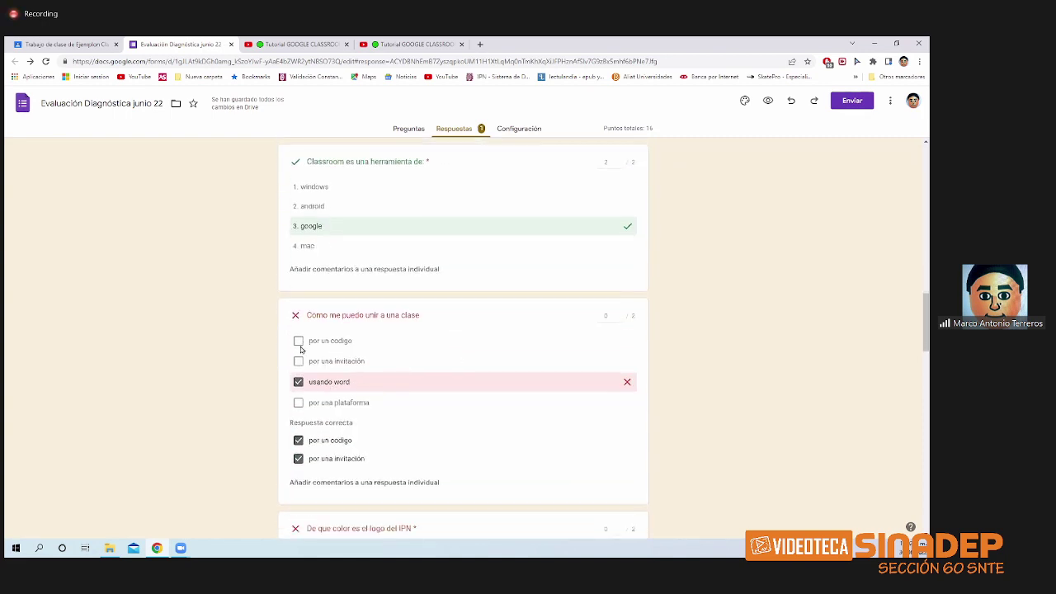
{"action": "scroll", "coordinate": [401, 365], "scroll_direction": "down", "scroll_amount": 1}
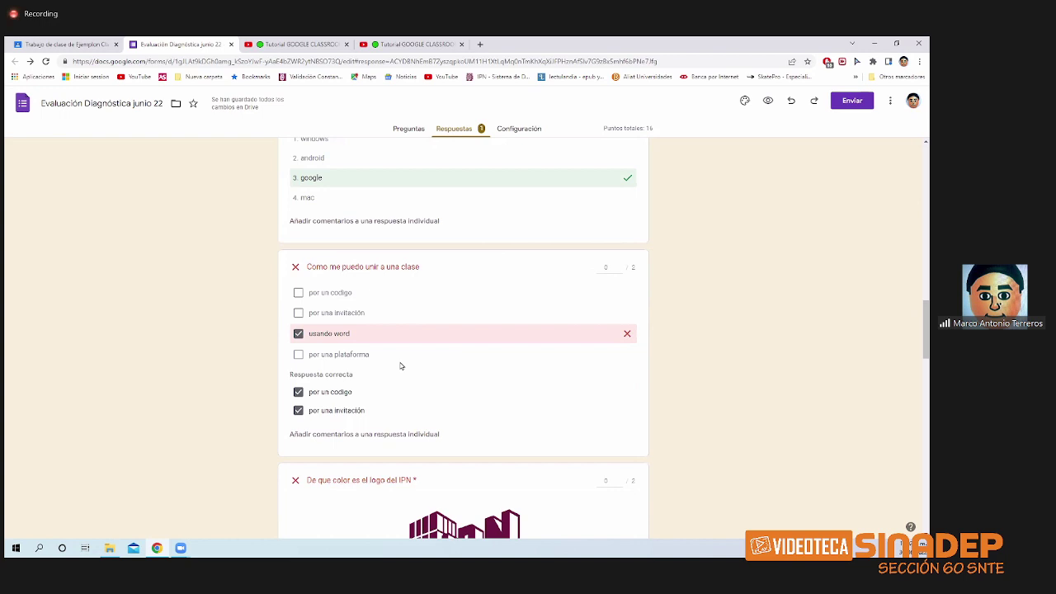
- Give the 'Como me puedo unir a una clase' answer points, then reset it to 0
{"action": "triple_click", "coordinate": [620, 266]}
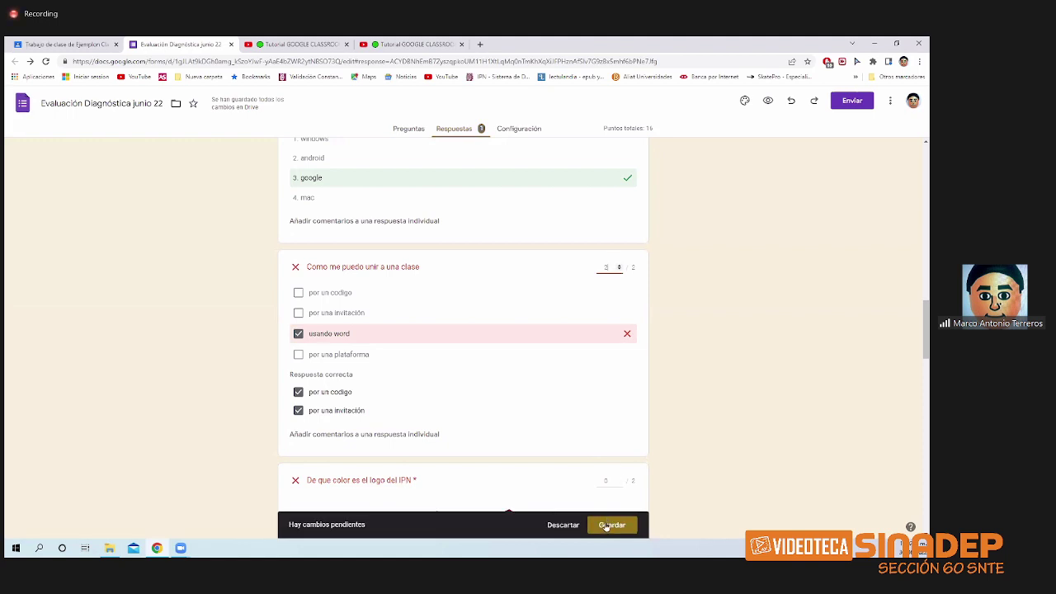
{"action": "left_click", "coordinate": [610, 526]}
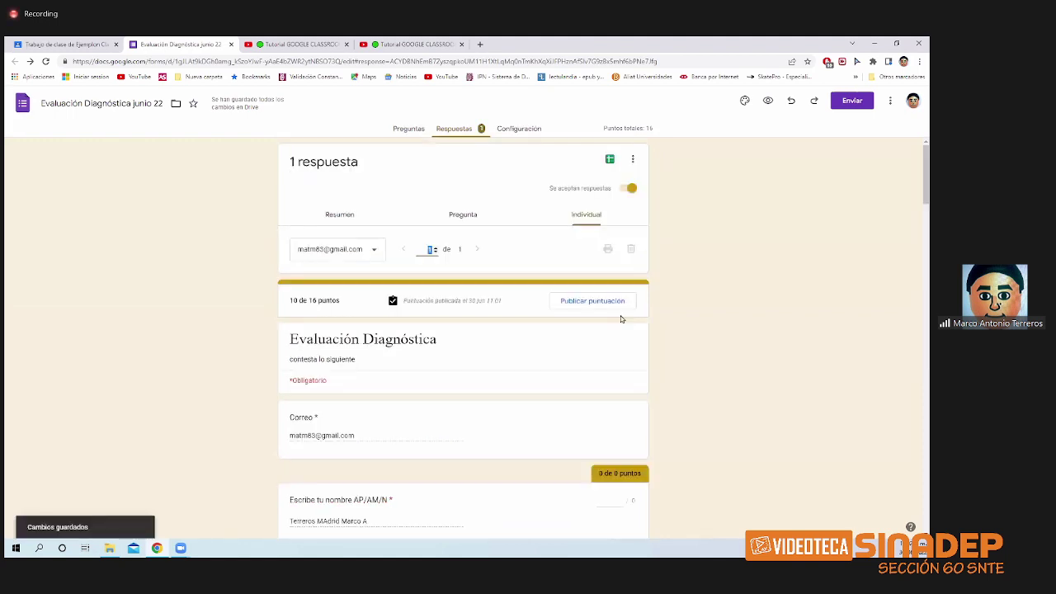
{"action": "scroll", "coordinate": [582, 373], "scroll_direction": "down", "scroll_amount": 2}
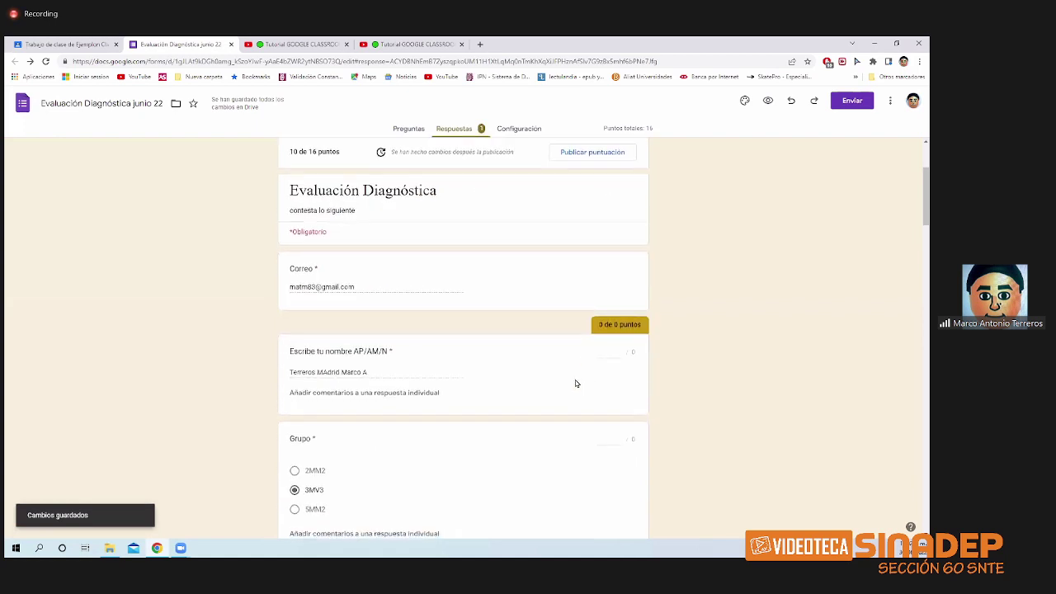
{"action": "scroll", "coordinate": [576, 384], "scroll_direction": "down", "scroll_amount": 6}
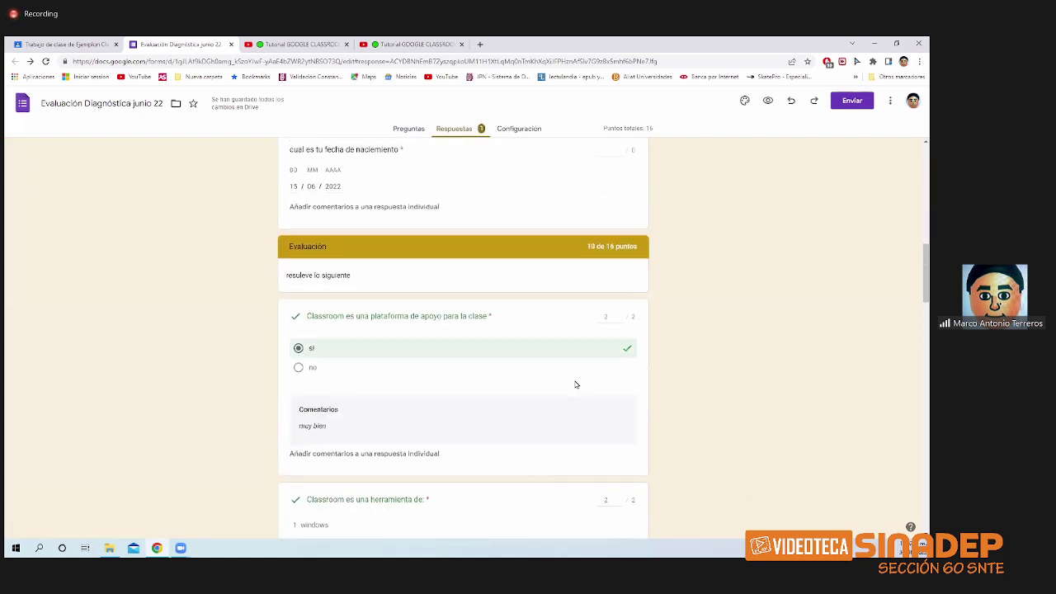
{"action": "scroll", "coordinate": [576, 384], "scroll_direction": "down", "scroll_amount": 2}
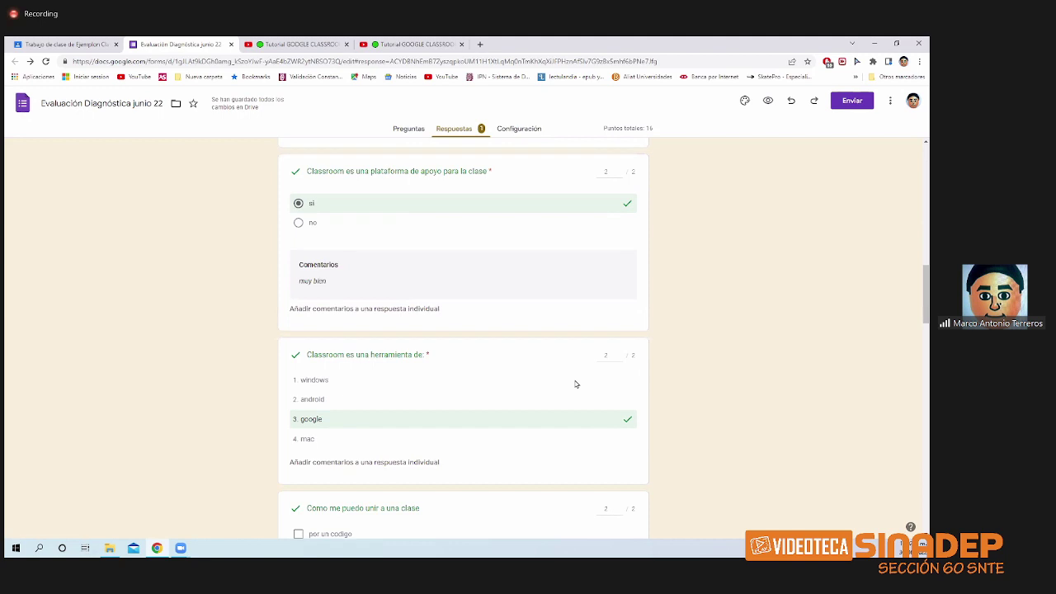
{"action": "scroll", "coordinate": [576, 384], "scroll_direction": "down", "scroll_amount": 3}
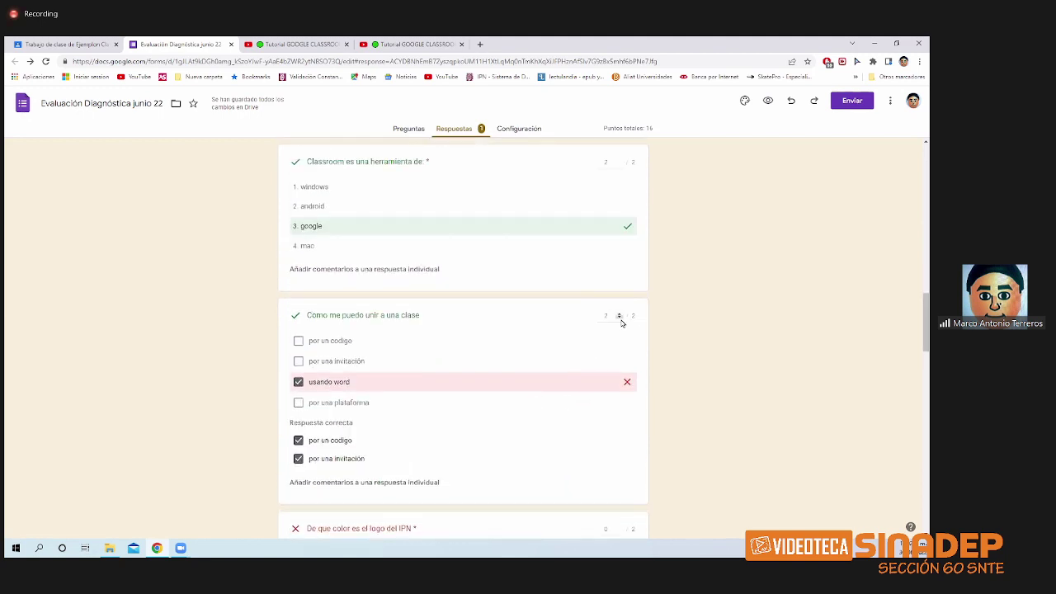
{"action": "double_click", "coordinate": [619, 319]}
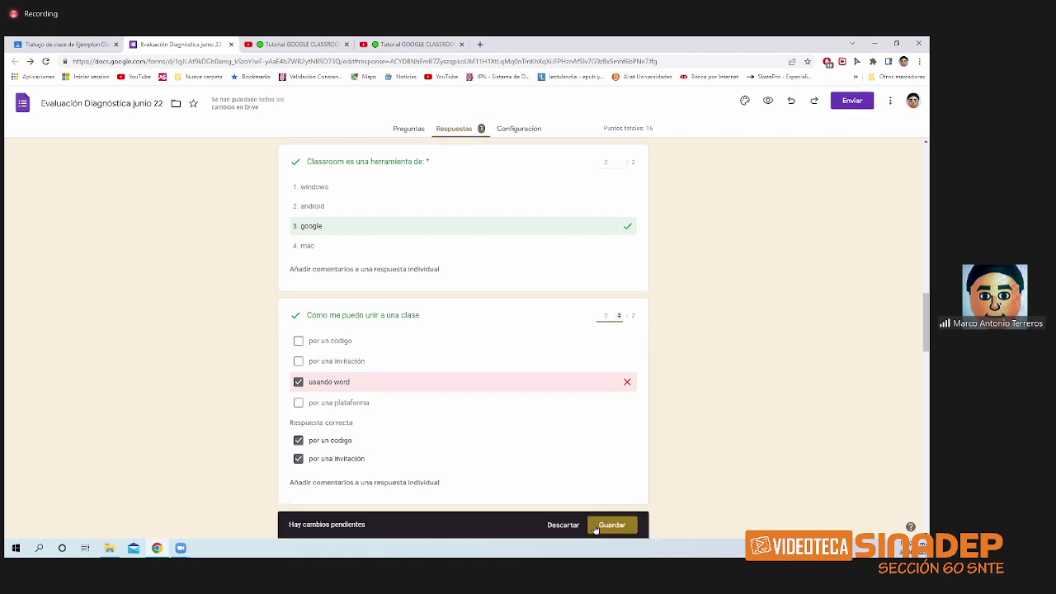
{"action": "left_click", "coordinate": [611, 524]}
- Review the remaining answers: word and internet 2/2, excel and powerpoint 0/2, transport grid 0
{"action": "scroll", "coordinate": [667, 443], "scroll_direction": "down", "scroll_amount": 3}
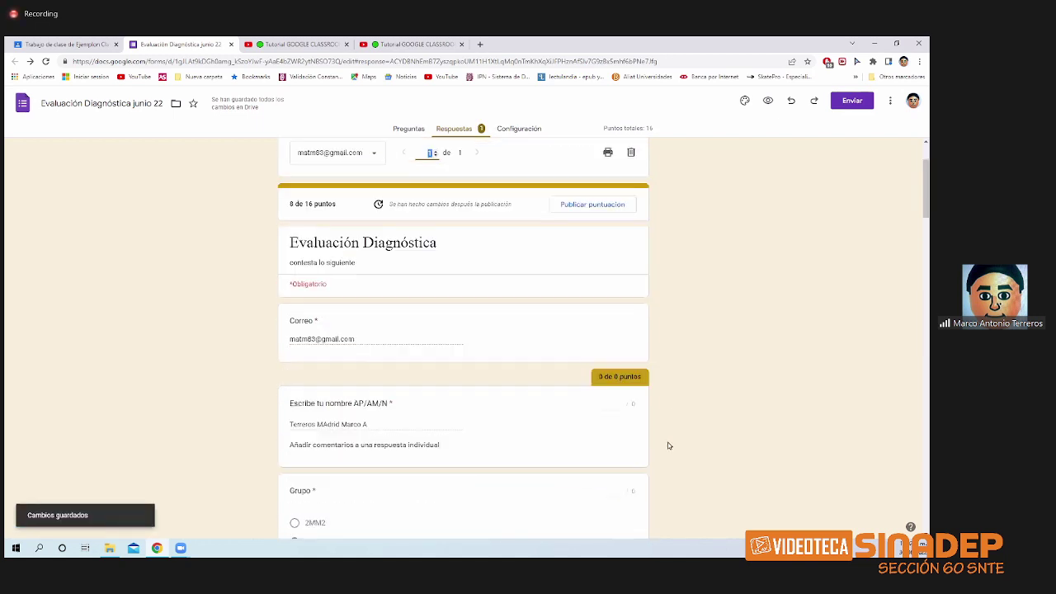
{"action": "scroll", "coordinate": [631, 435], "scroll_direction": "down", "scroll_amount": 10}
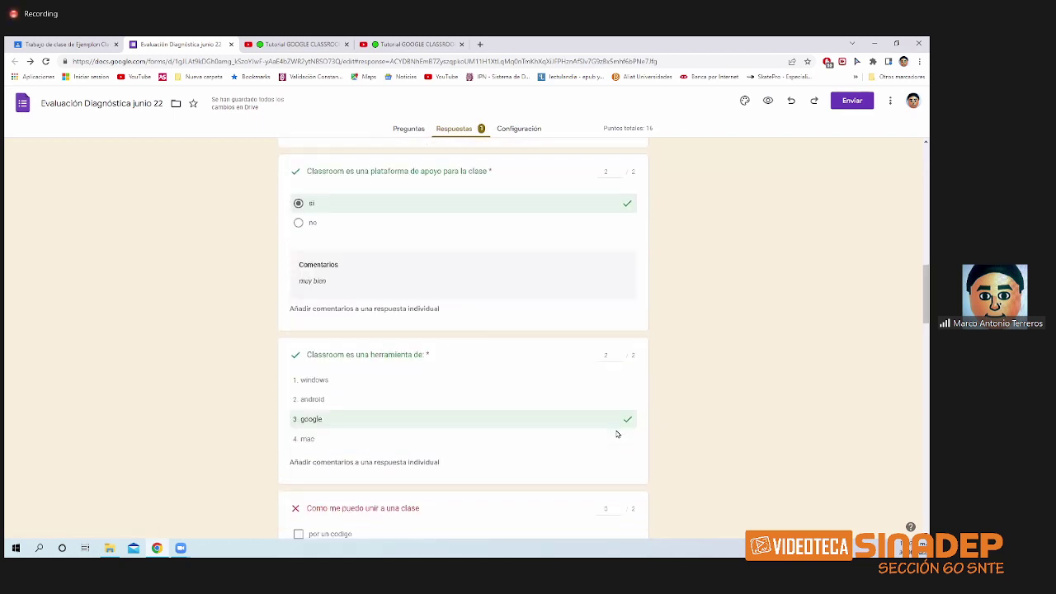
{"action": "scroll", "coordinate": [617, 434], "scroll_direction": "down", "scroll_amount": 1}
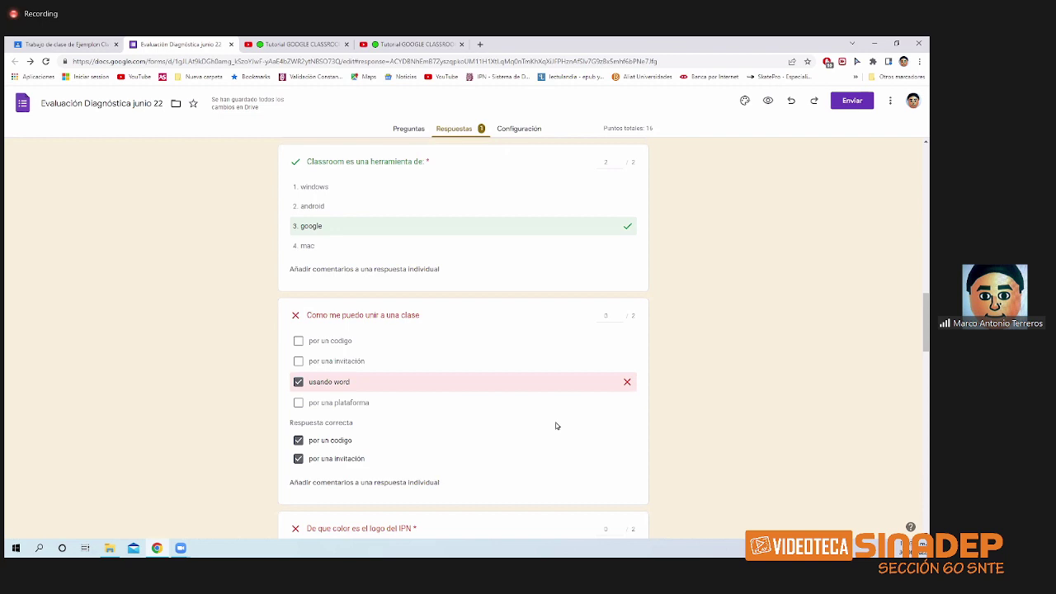
{"action": "scroll", "coordinate": [557, 426], "scroll_direction": "down", "scroll_amount": 3}
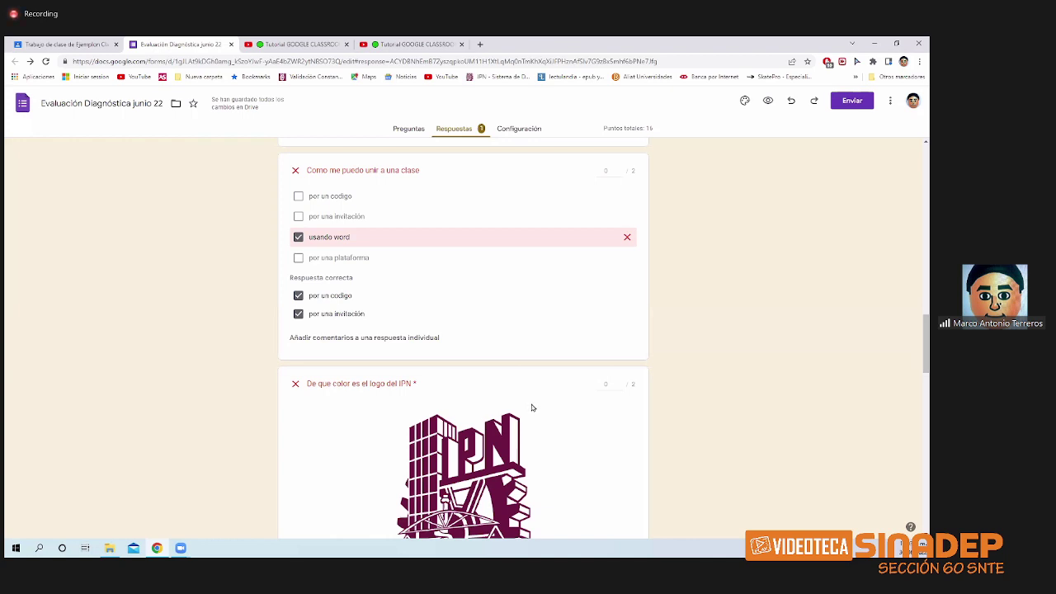
{"action": "scroll", "coordinate": [532, 408], "scroll_direction": "down", "scroll_amount": 3}
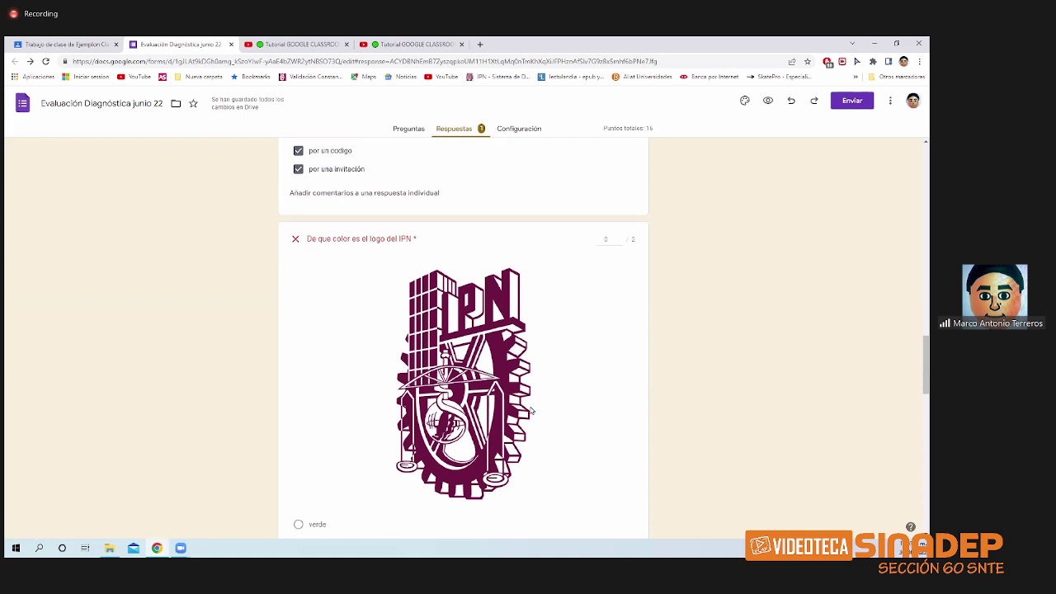
{"action": "scroll", "coordinate": [533, 410], "scroll_direction": "down", "scroll_amount": 3}
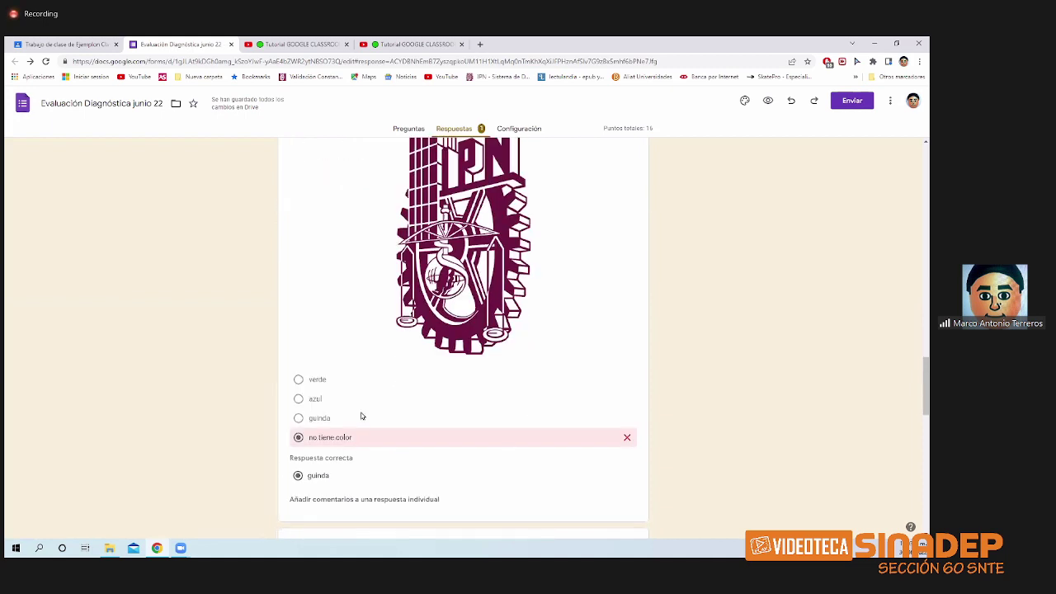
{"action": "scroll", "coordinate": [360, 418], "scroll_direction": "down", "scroll_amount": 2}
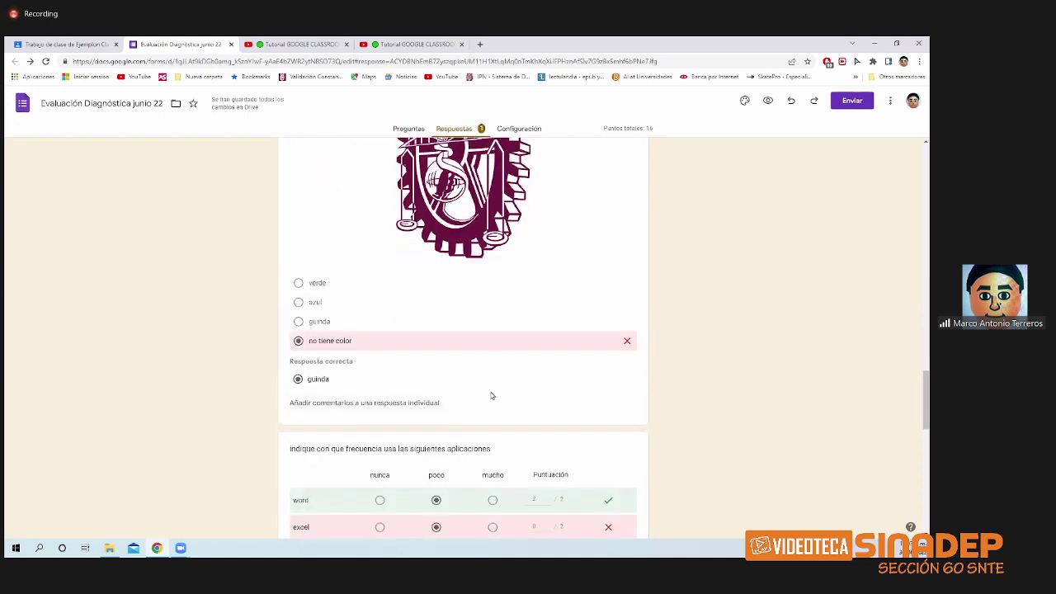
{"action": "scroll", "coordinate": [492, 398], "scroll_direction": "down", "scroll_amount": 3}
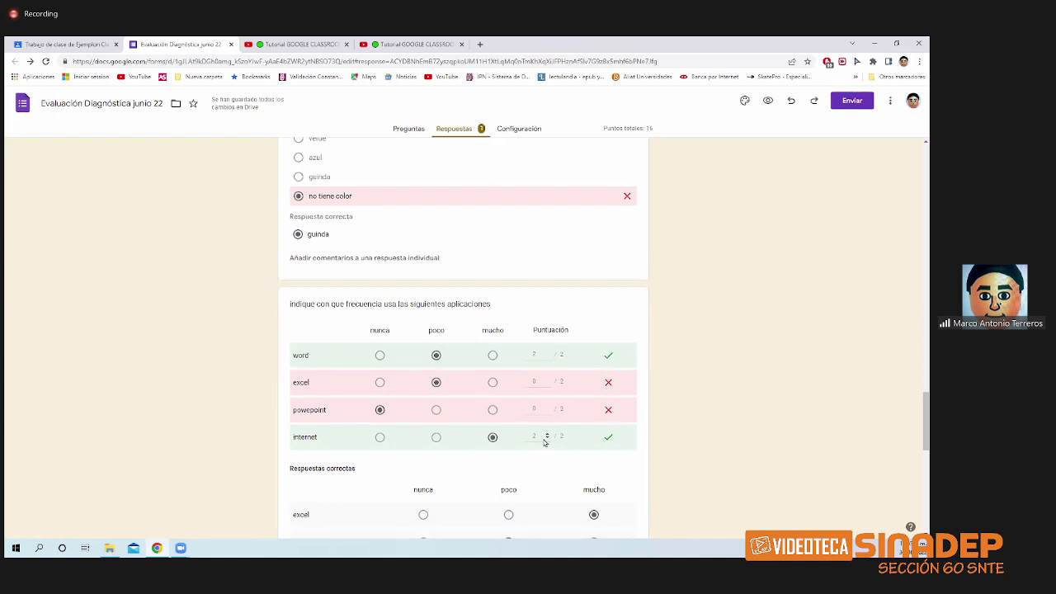
{"action": "scroll", "coordinate": [553, 438], "scroll_direction": "down", "scroll_amount": 1}
{"action": "scroll", "coordinate": [552, 437], "scroll_direction": "down", "scroll_amount": 3}
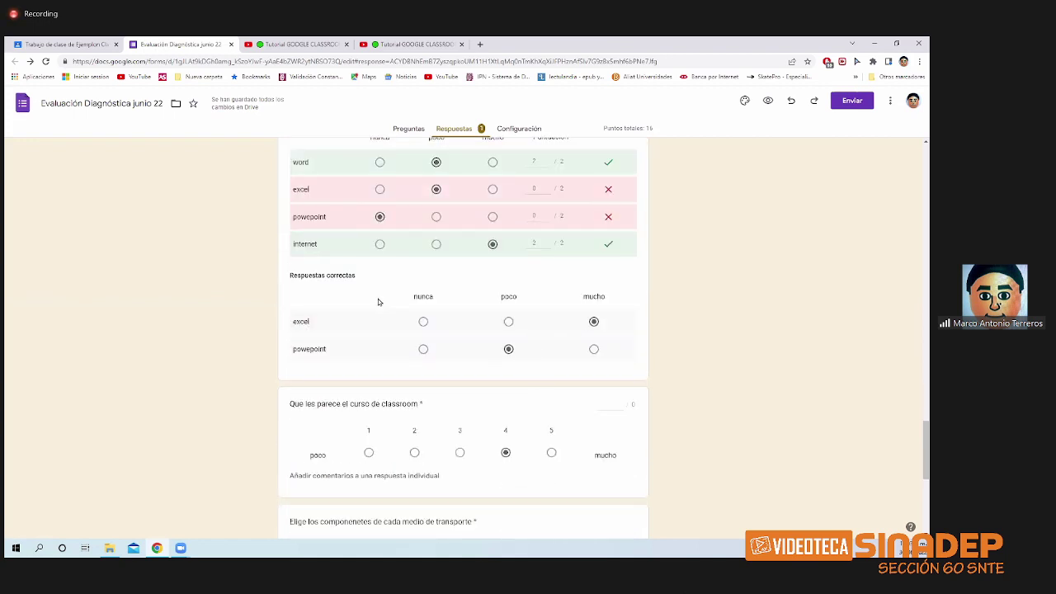
{"action": "scroll", "coordinate": [501, 333], "scroll_direction": "down", "scroll_amount": 2}
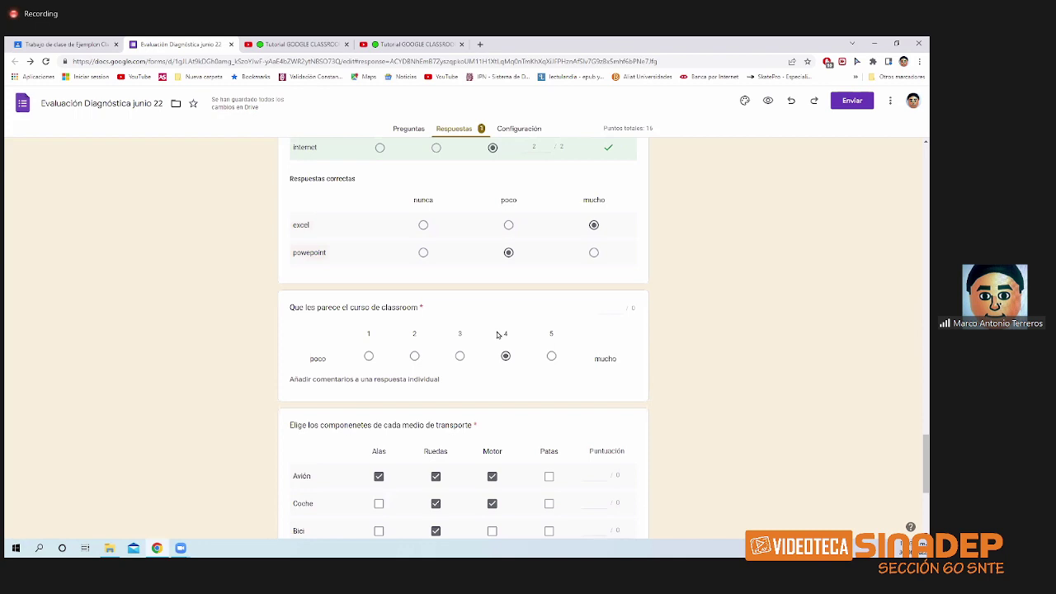
{"action": "scroll", "coordinate": [496, 335], "scroll_direction": "down", "scroll_amount": 4}
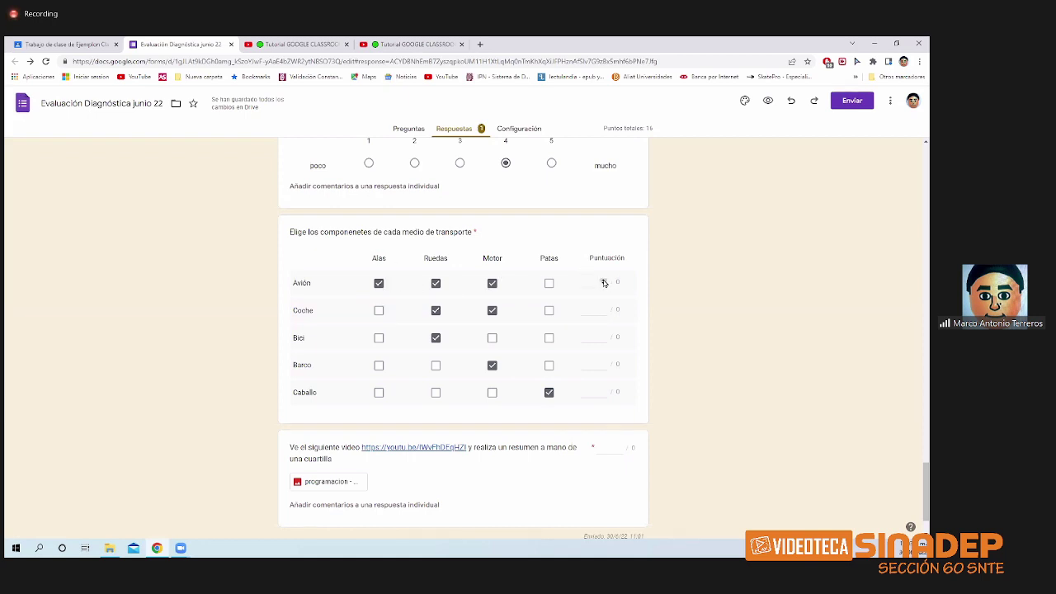
- Award the video-summary upload 2 points and save, raising the response to 10 of 16
{"action": "scroll", "coordinate": [505, 373], "scroll_direction": "down", "scroll_amount": 1}
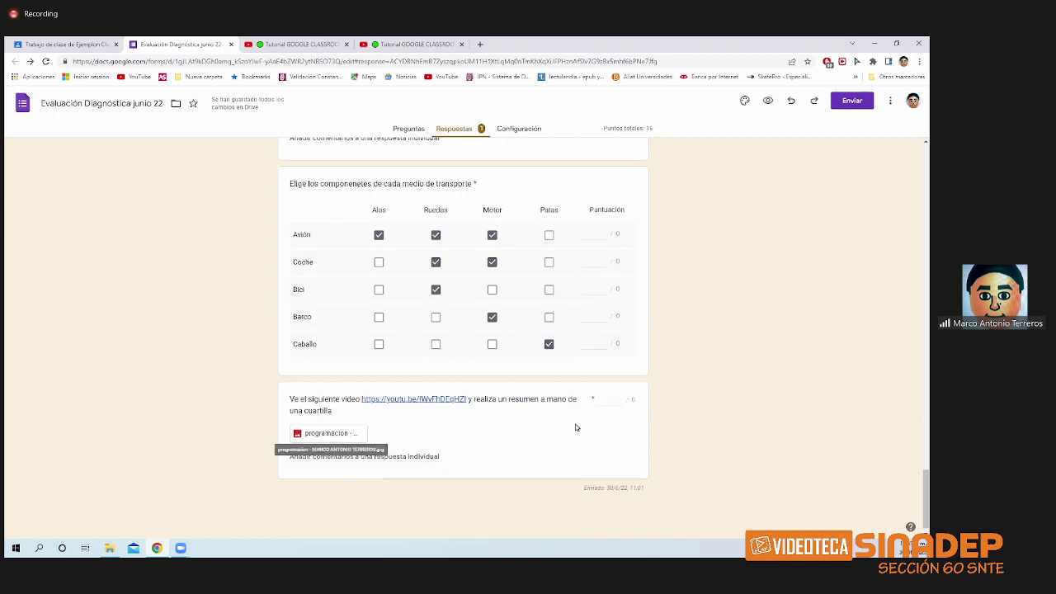
{"action": "left_click", "coordinate": [619, 397]}
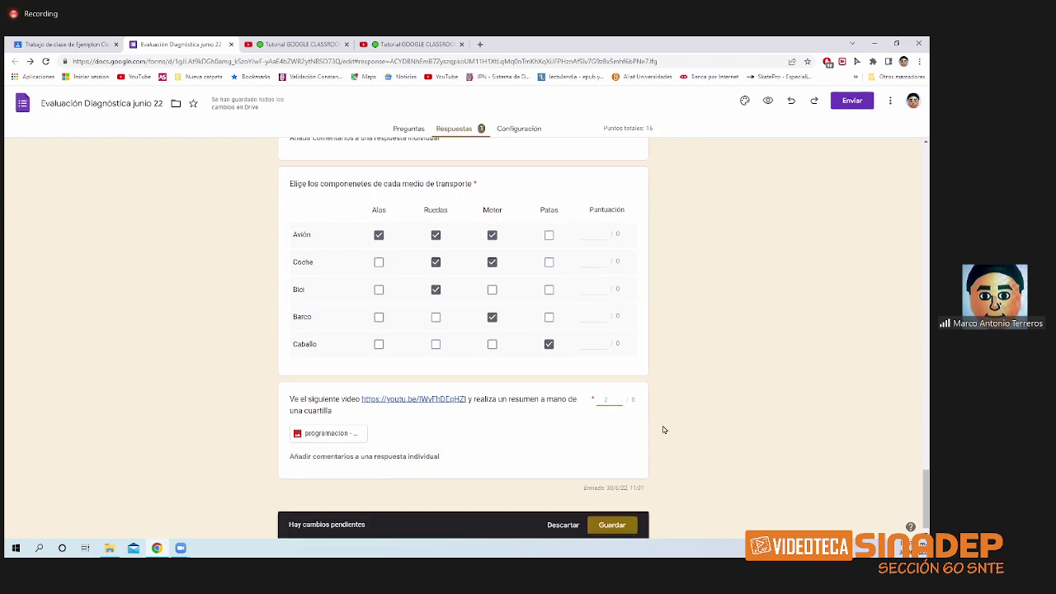
{"action": "left_click", "coordinate": [614, 524]}
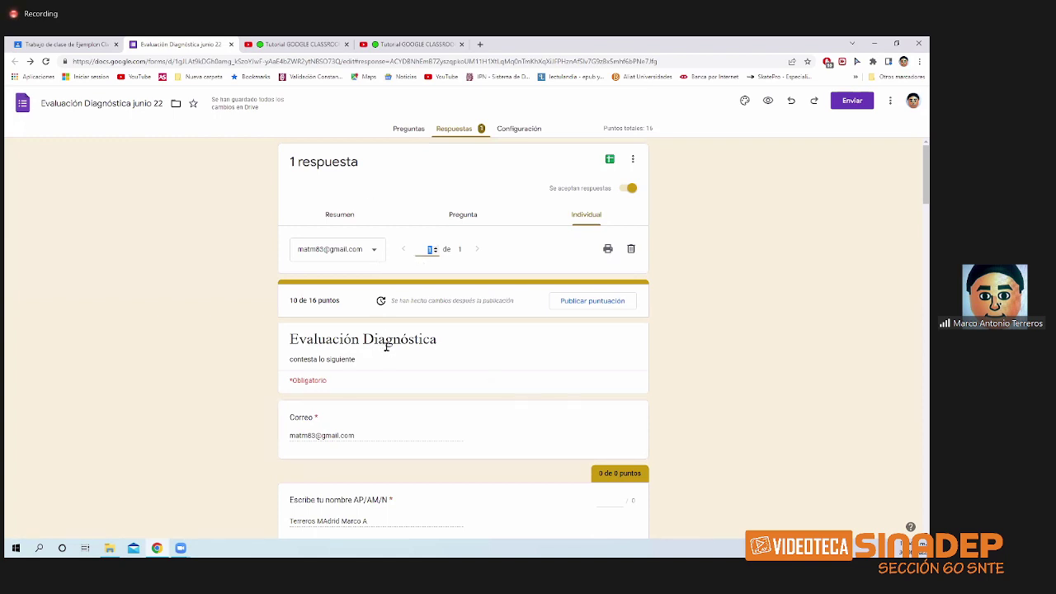
- Limit the form to one response per person in settings, then return to the individual response
{"action": "left_click", "coordinate": [522, 128]}
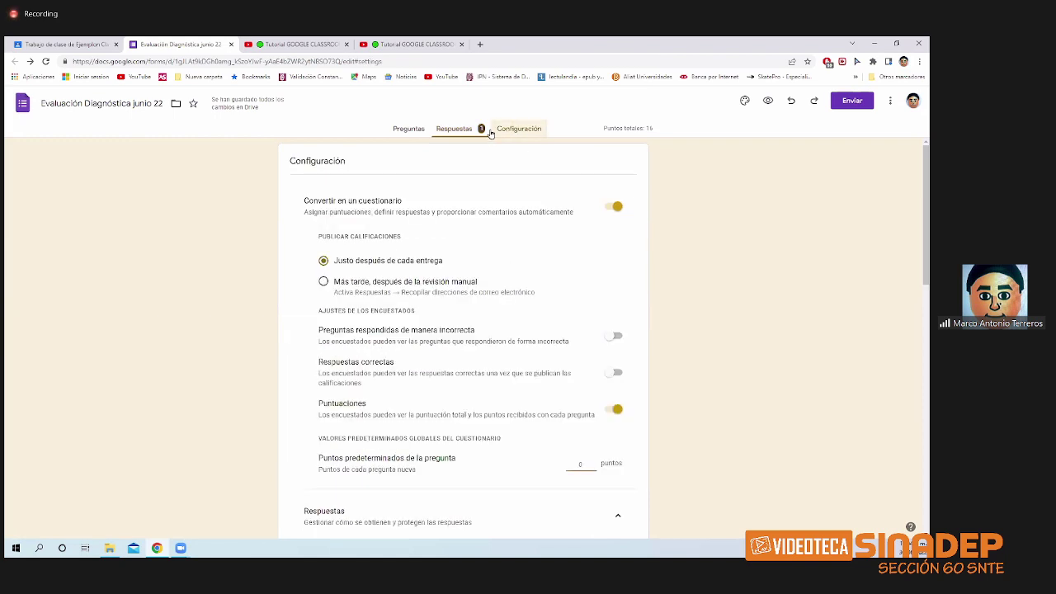
{"action": "left_click", "coordinate": [455, 128]}
{"action": "left_click", "coordinate": [510, 129]}
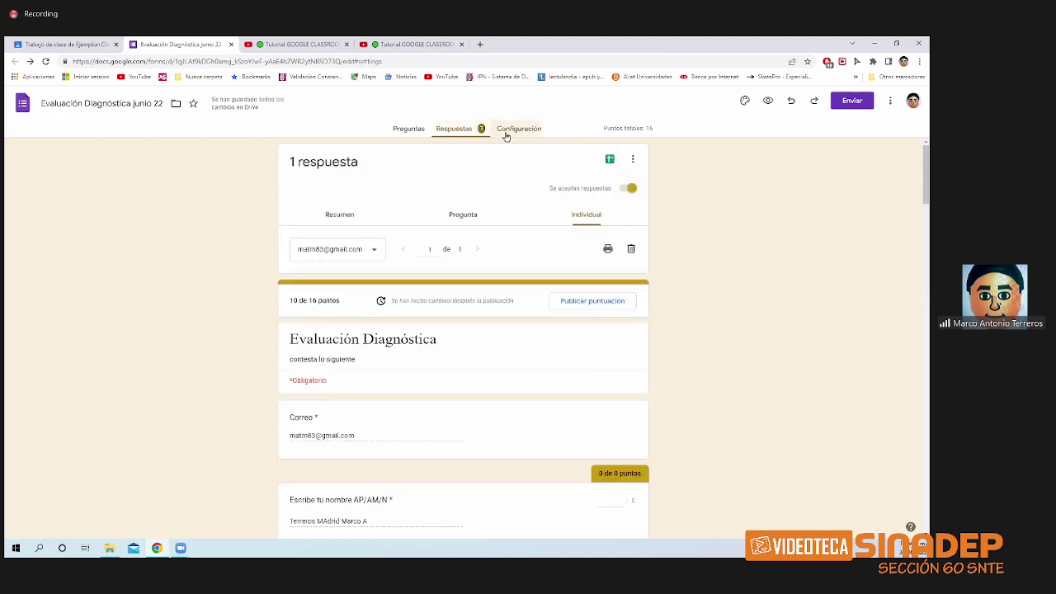
{"action": "scroll", "coordinate": [522, 375], "scroll_direction": "down", "scroll_amount": 6}
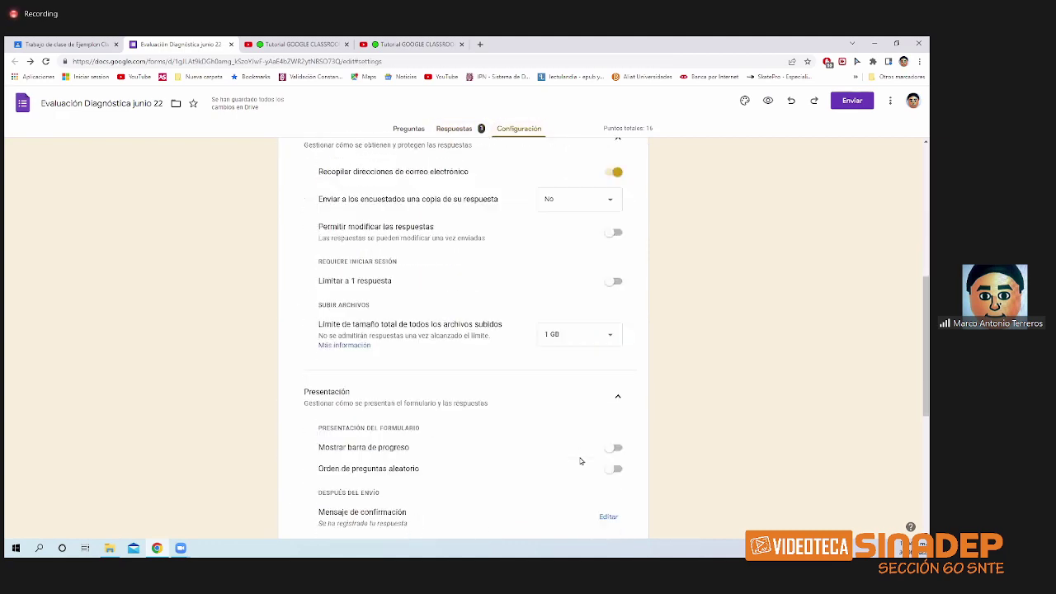
{"action": "left_click", "coordinate": [612, 273]}
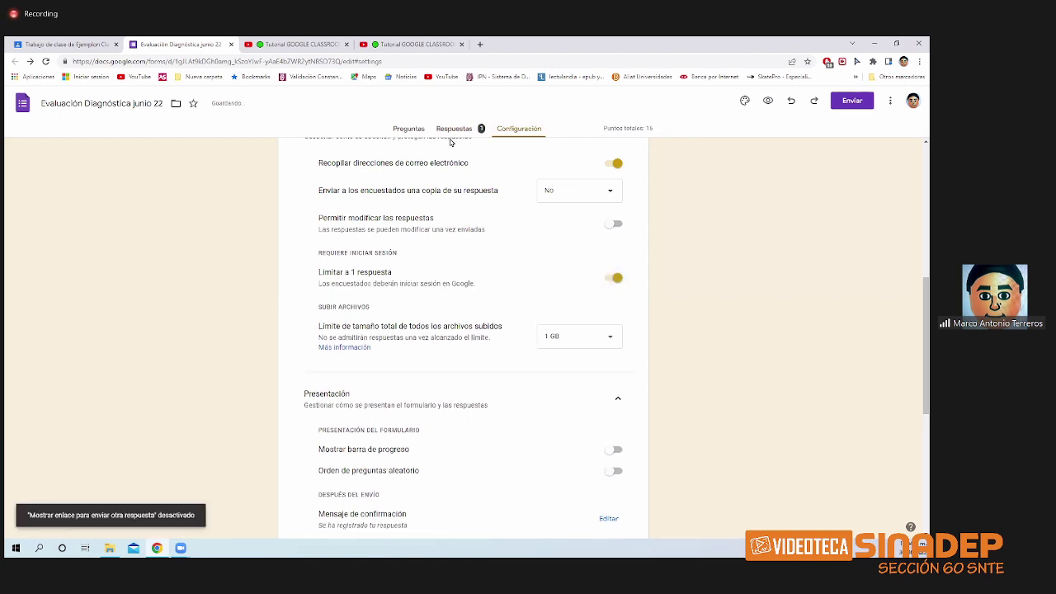
{"action": "left_click", "coordinate": [453, 129]}
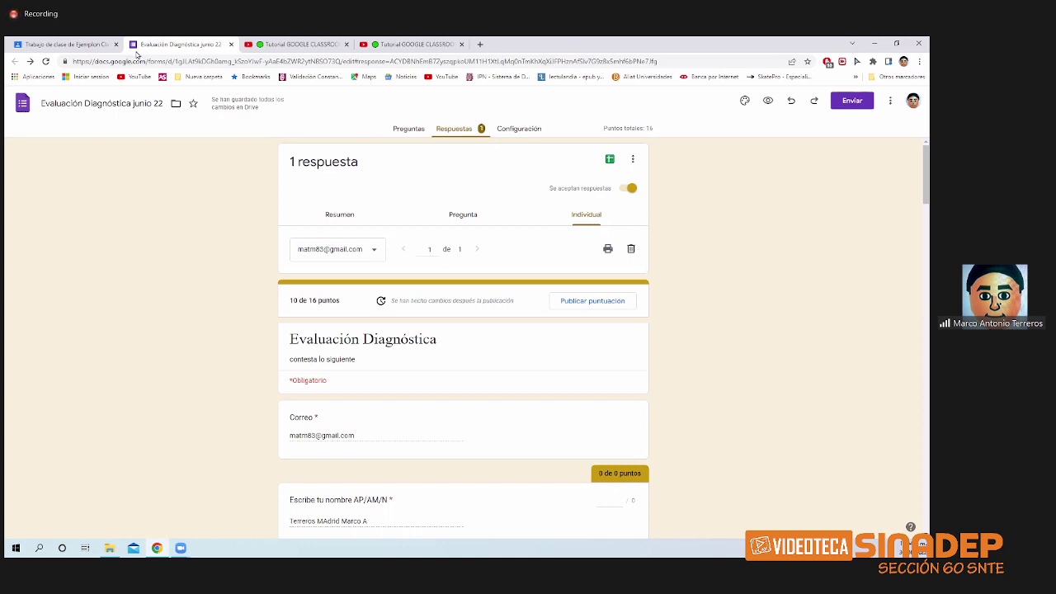
{"action": "left_click", "coordinate": [66, 44]}
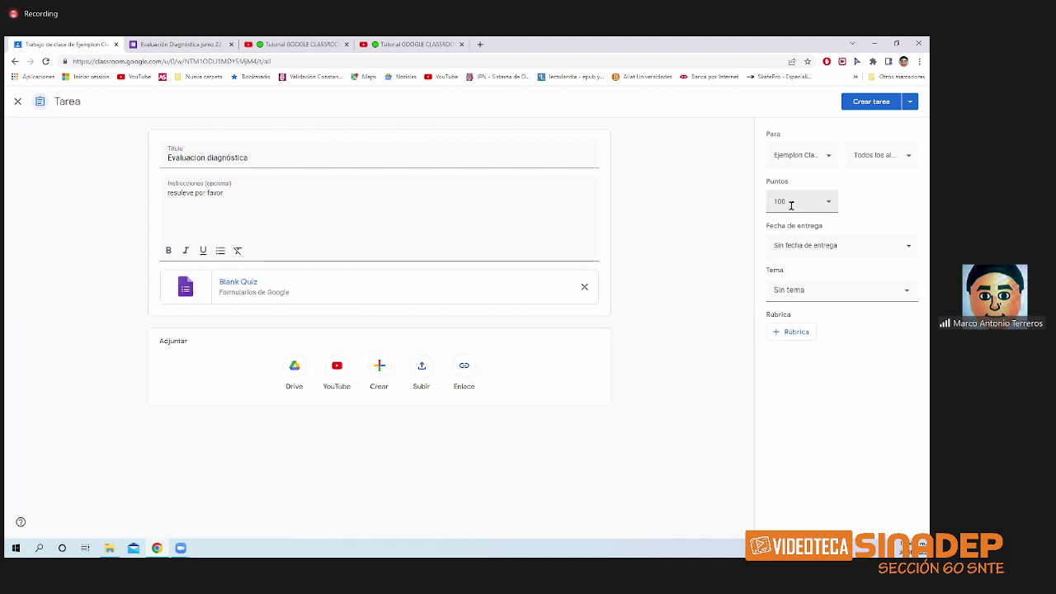
{"action": "left_click", "coordinate": [187, 46]}
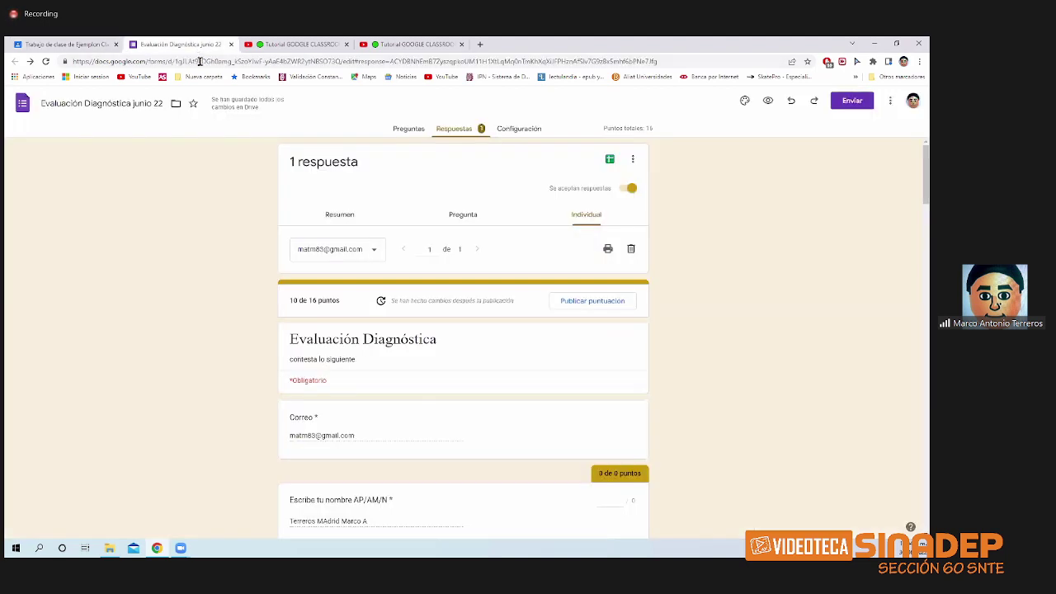
{"action": "left_click", "coordinate": [82, 45]}
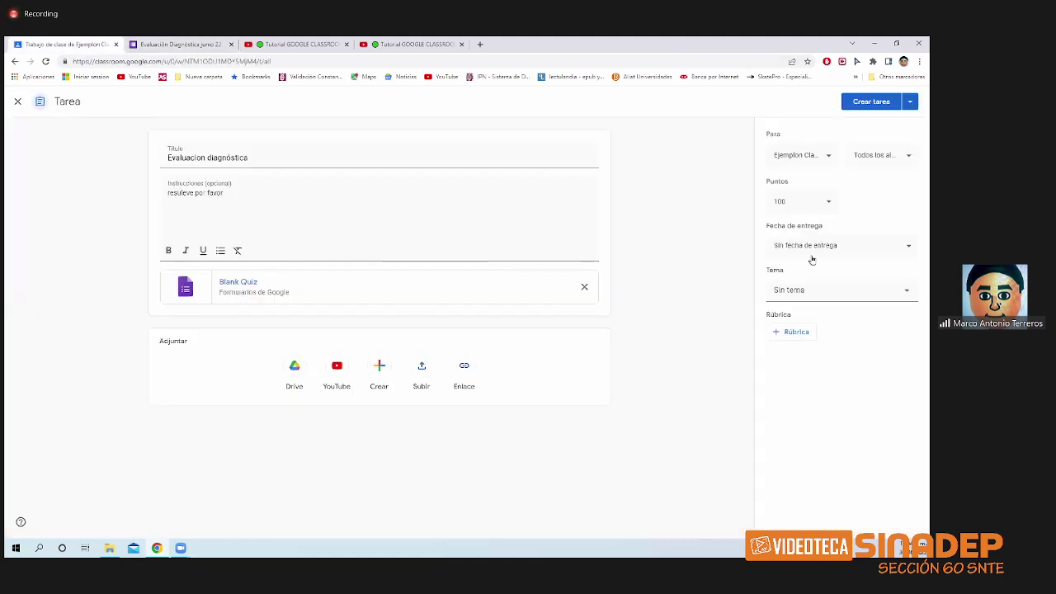
{"action": "left_click", "coordinate": [189, 45]}
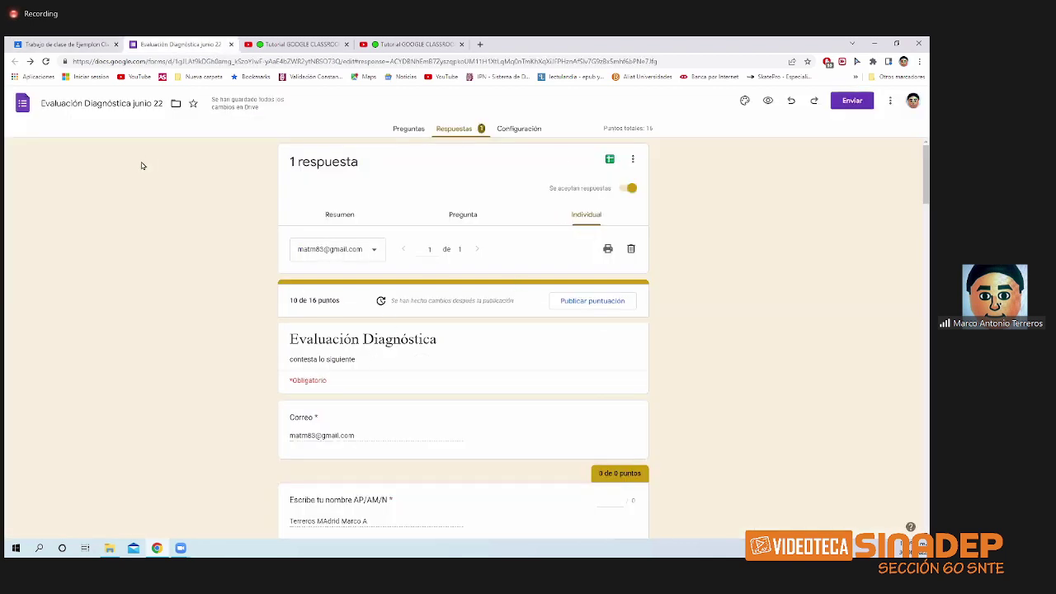
{"action": "left_click", "coordinate": [71, 48]}
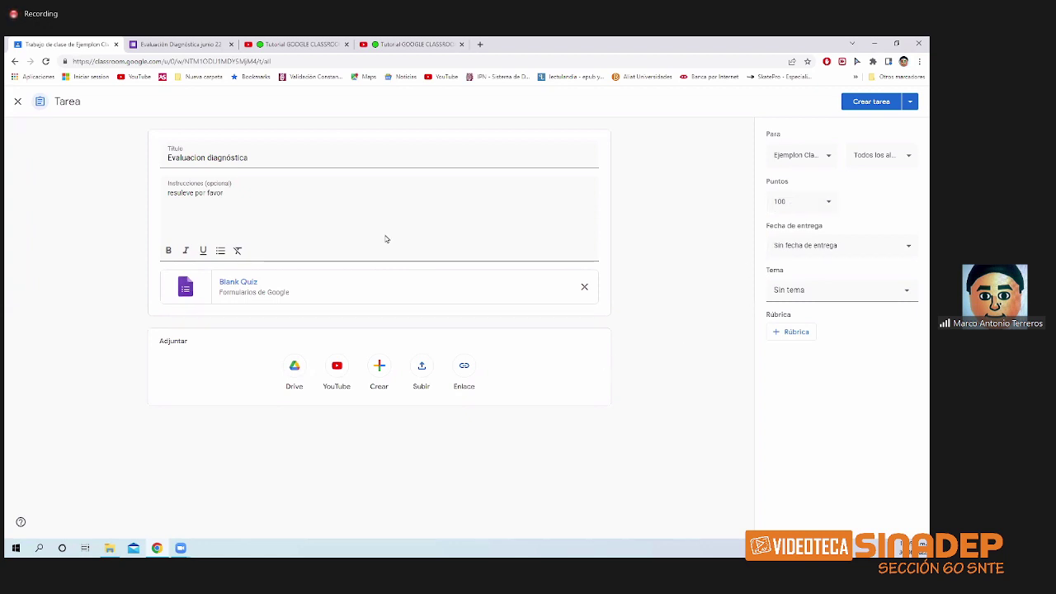
{"action": "left_click", "coordinate": [164, 45]}
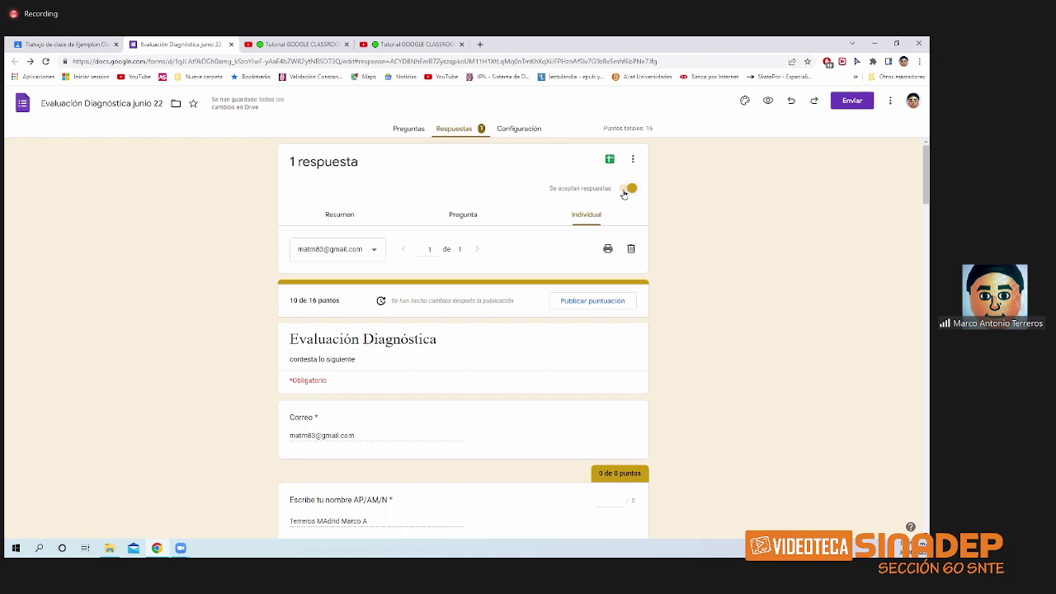
- Toggle 'Se aceptan respuestas' off and back on, then bring up the Enviar formulario dialog
{"action": "left_click", "coordinate": [627, 190]}
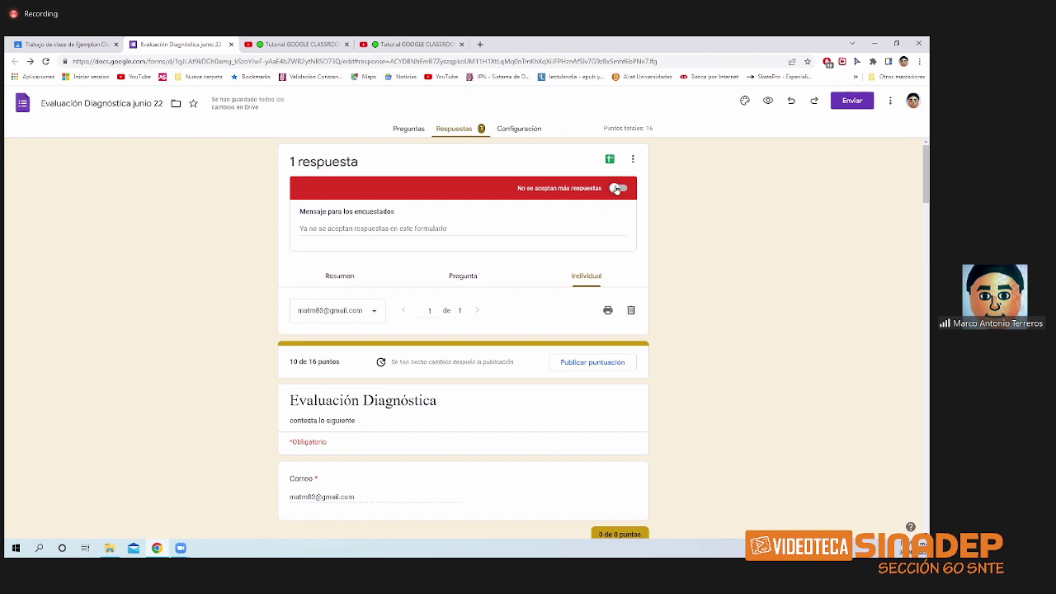
{"action": "left_click", "coordinate": [616, 189]}
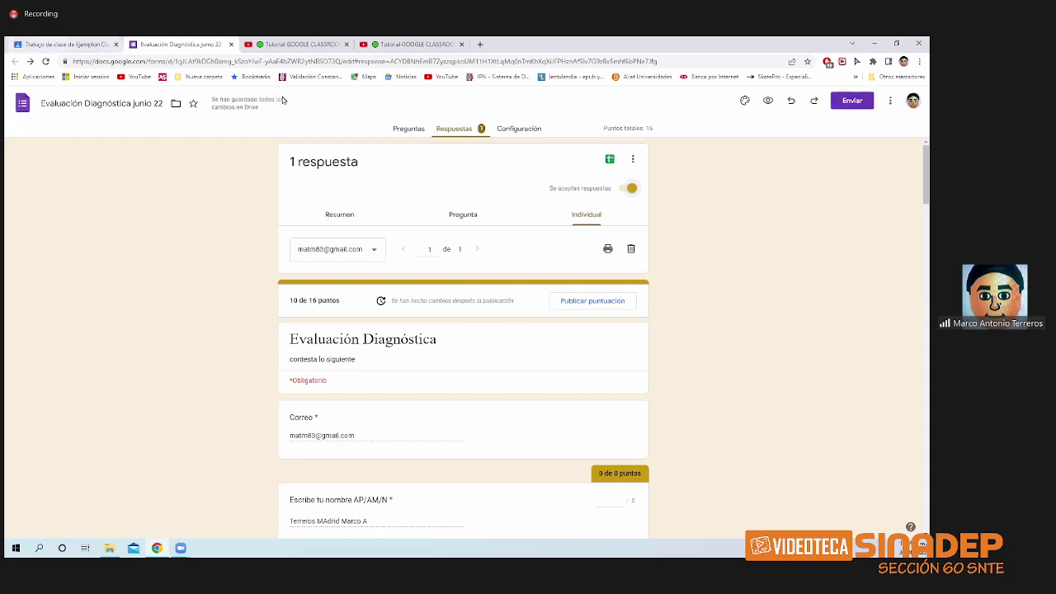
{"action": "left_click", "coordinate": [853, 100]}
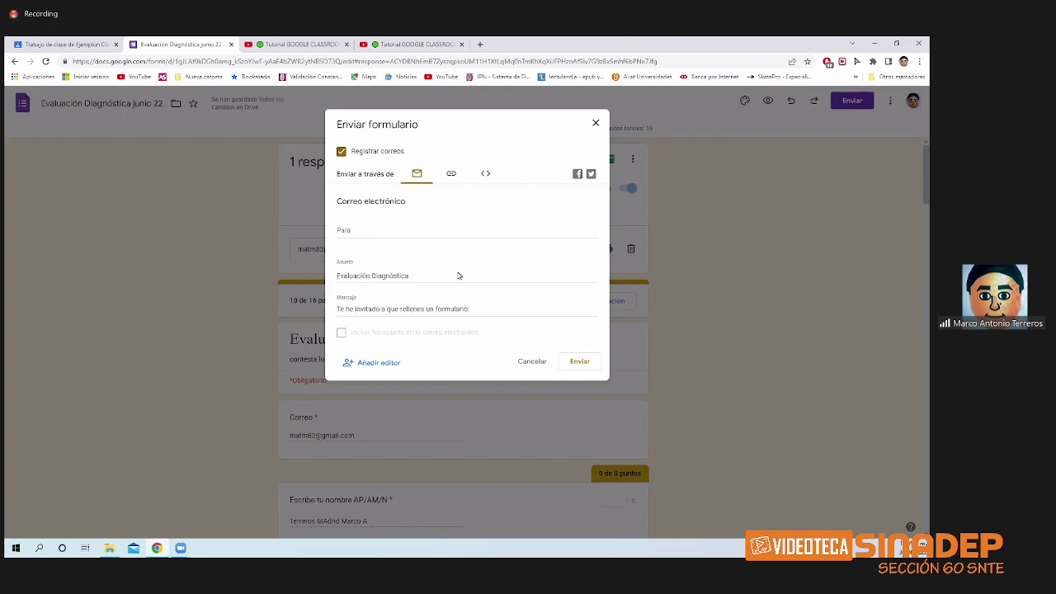
- Shorten the form's link to a forms.gle URL, check the embed option, then close the dialog
{"action": "left_click", "coordinate": [451, 174]}
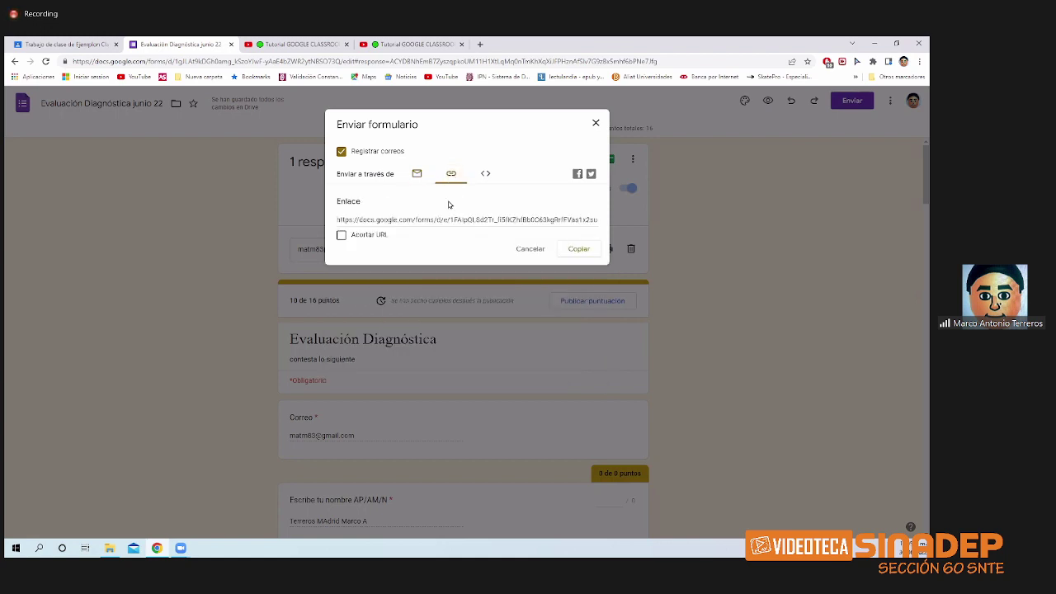
{"action": "left_click", "coordinate": [340, 235]}
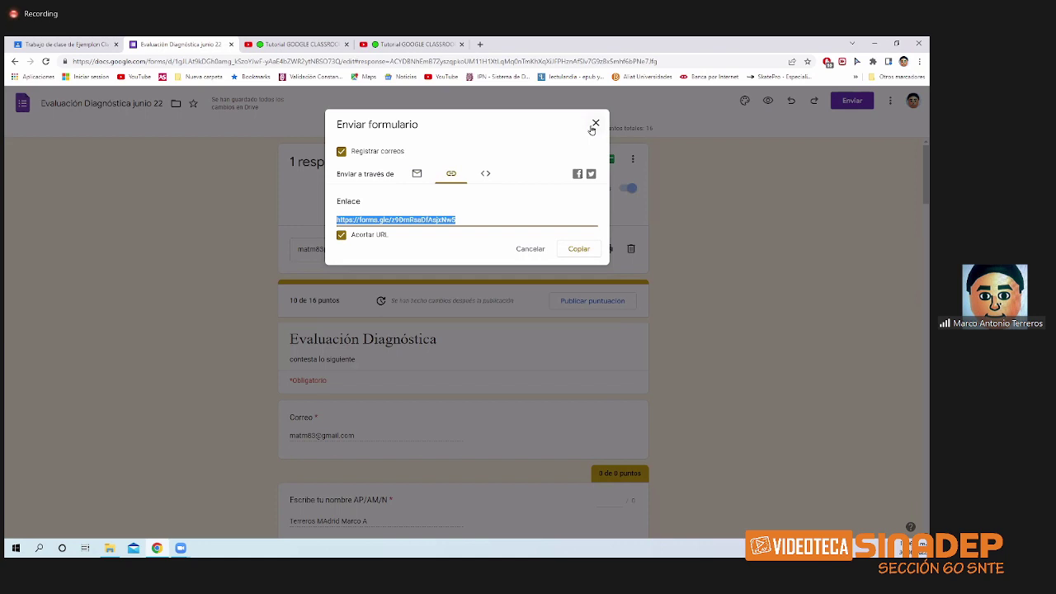
{"action": "left_click", "coordinate": [485, 174]}
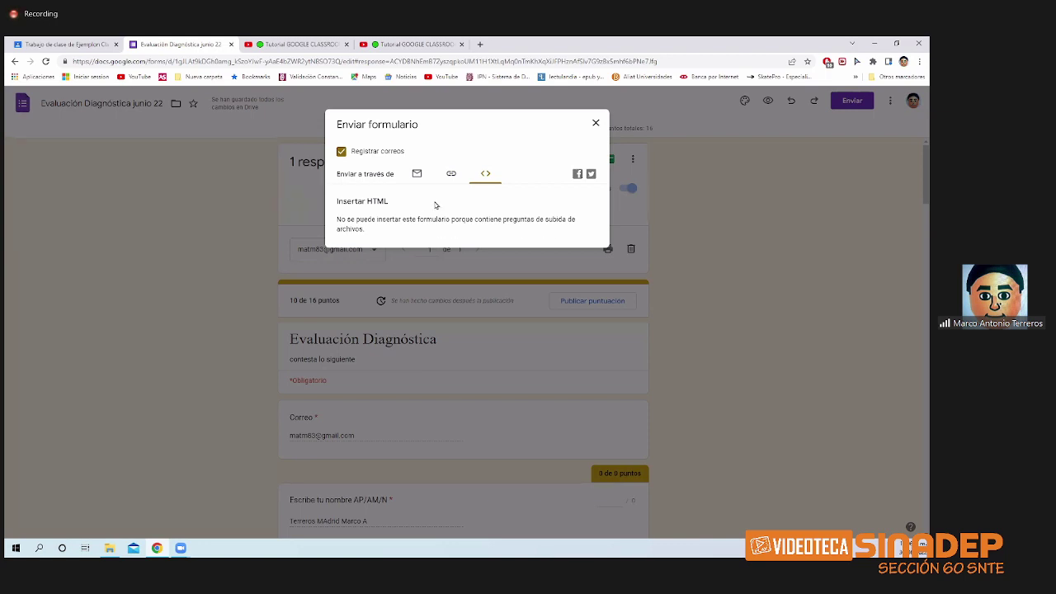
{"action": "left_click", "coordinate": [450, 175]}
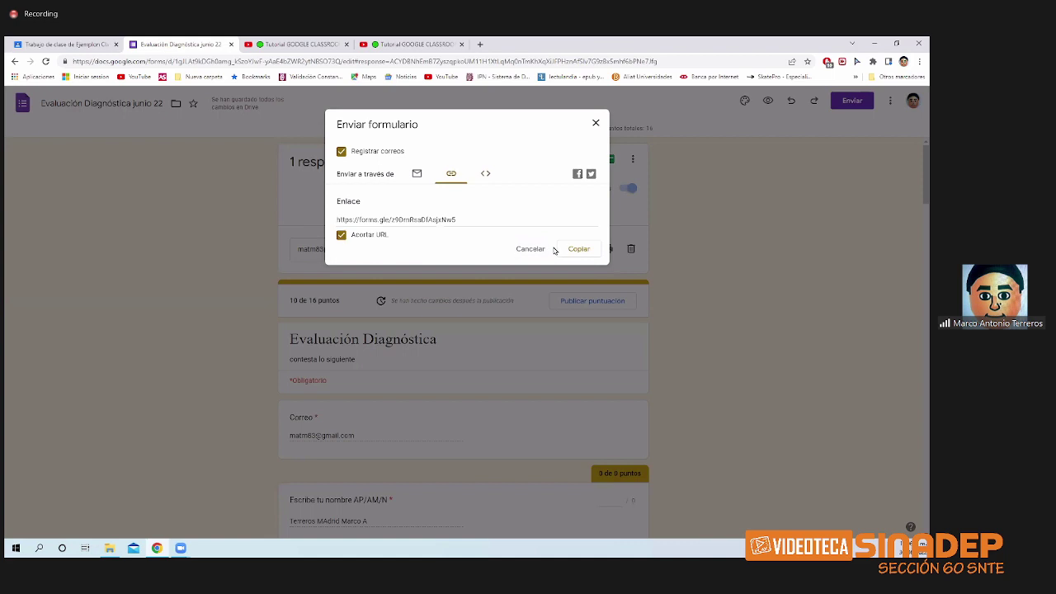
{"action": "left_click", "coordinate": [595, 124]}
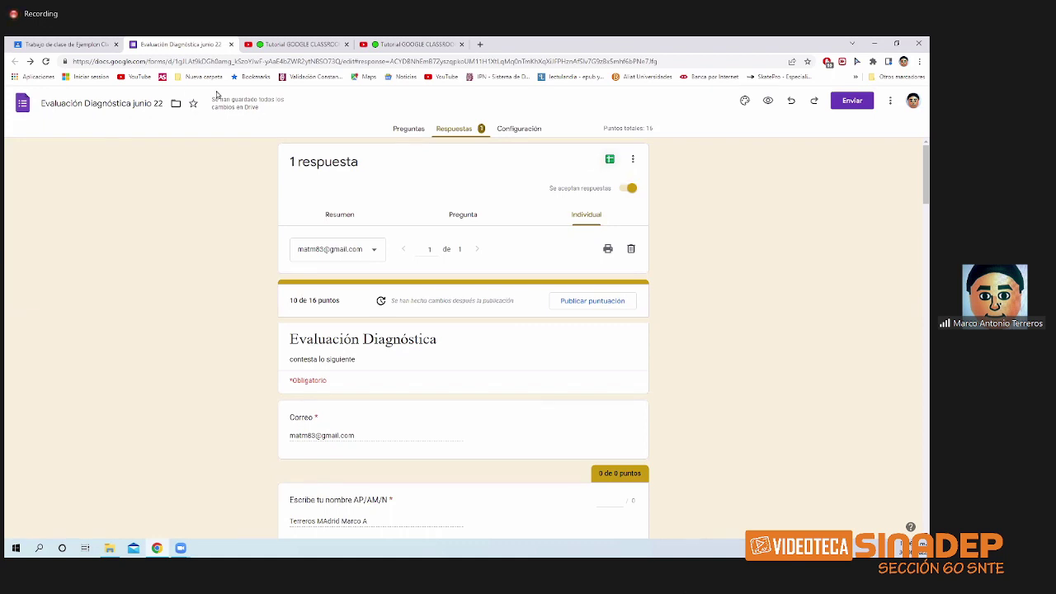
- Close the Forms and YouTube tabs, publish Evaluación diagnóstica, and move it into Departamental 1
{"action": "mouse_move", "coordinate": [221, 108]}
{"action": "left_click", "coordinate": [231, 44]}
{"action": "left_click", "coordinate": [231, 44]}
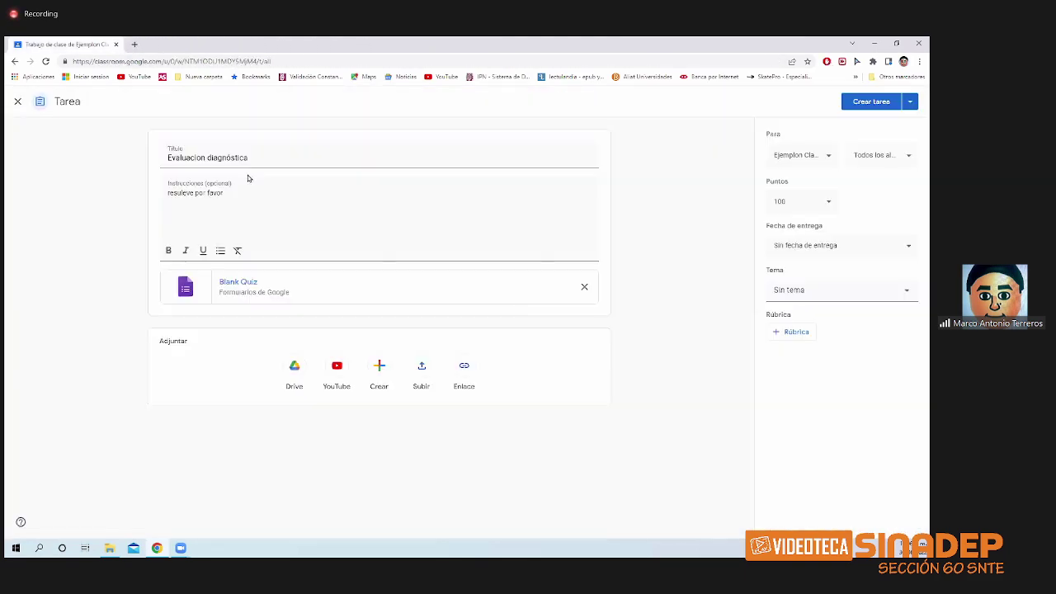
{"action": "left_click", "coordinate": [231, 45]}
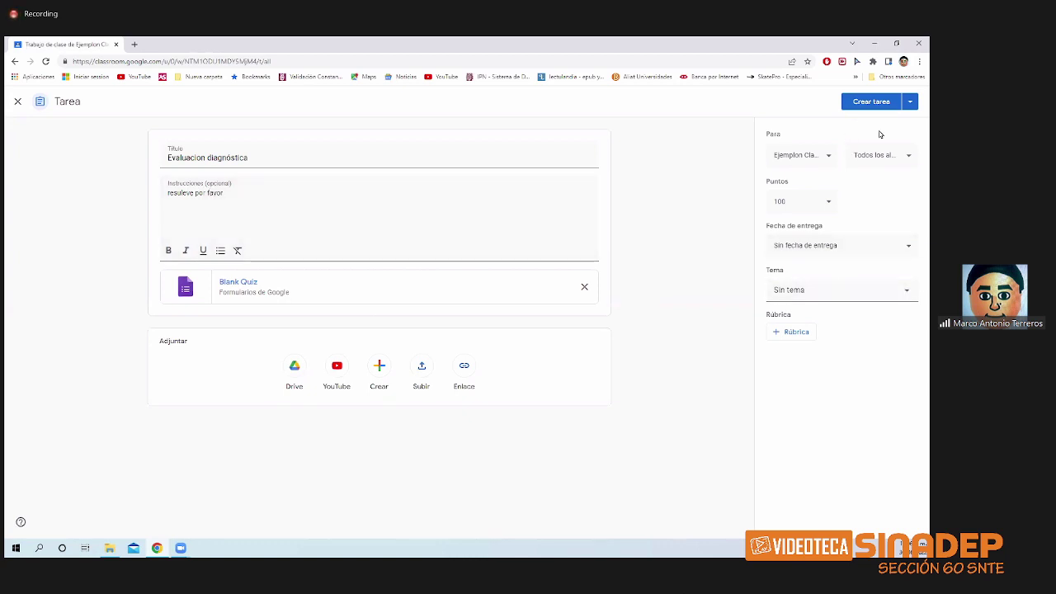
{"action": "left_click", "coordinate": [866, 102]}
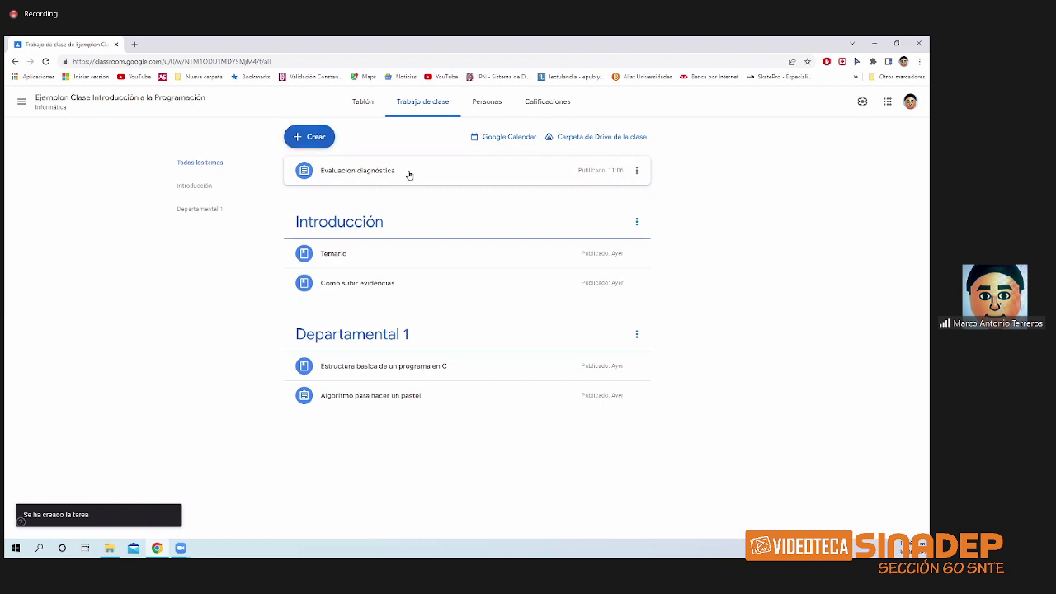
{"action": "left_click_drag", "start_coordinate": [409, 175], "coordinate": [428, 427]}
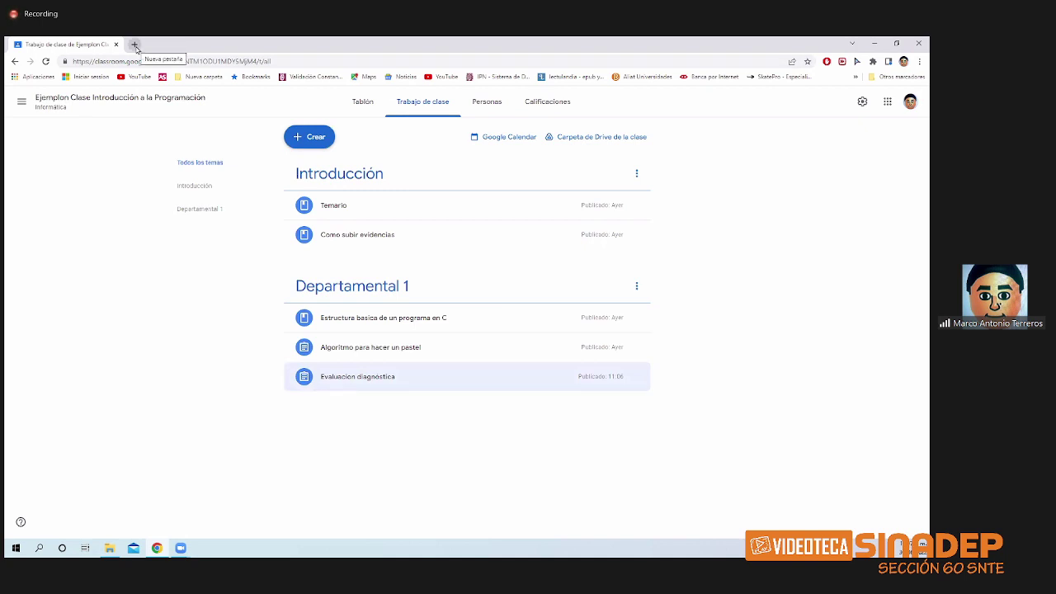
- Open Google Forms (Formularios) from the Google apps grid in a new browser tab
{"action": "left_click", "coordinate": [135, 45]}
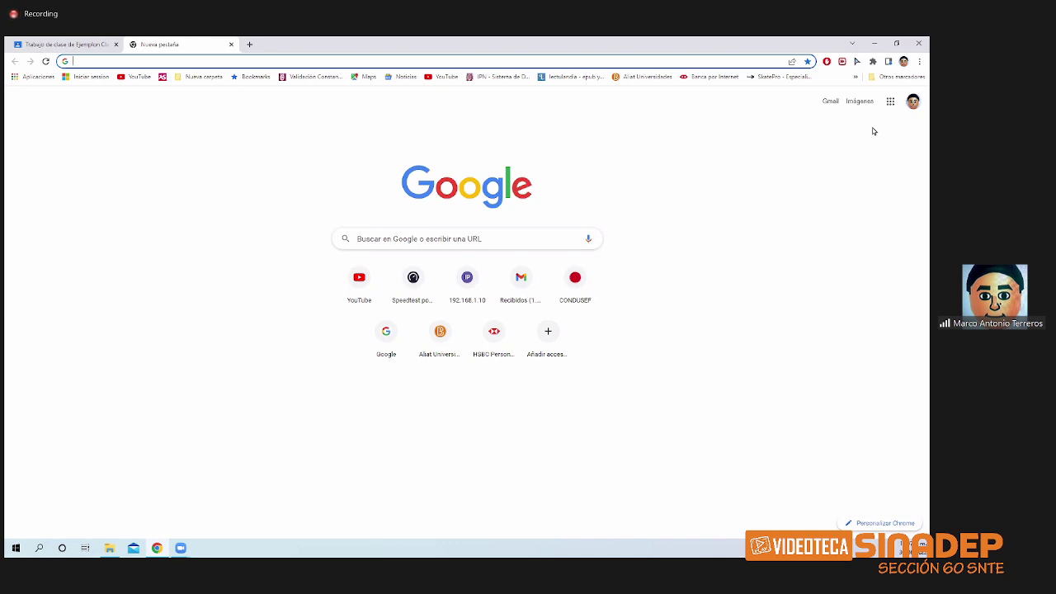
{"action": "left_click", "coordinate": [889, 104]}
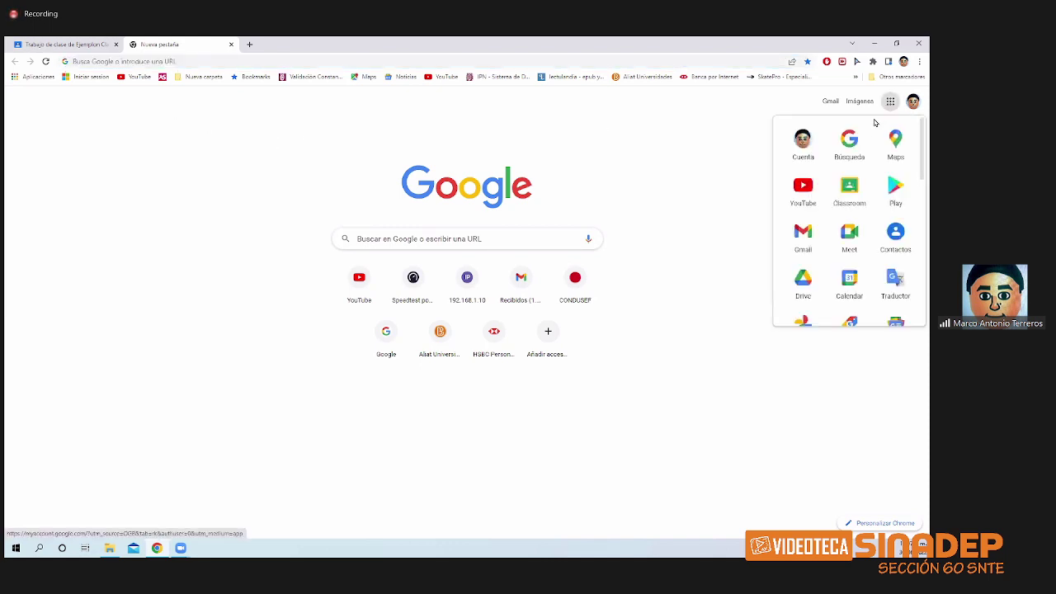
{"action": "scroll", "coordinate": [869, 132], "scroll_direction": "down", "scroll_amount": 4}
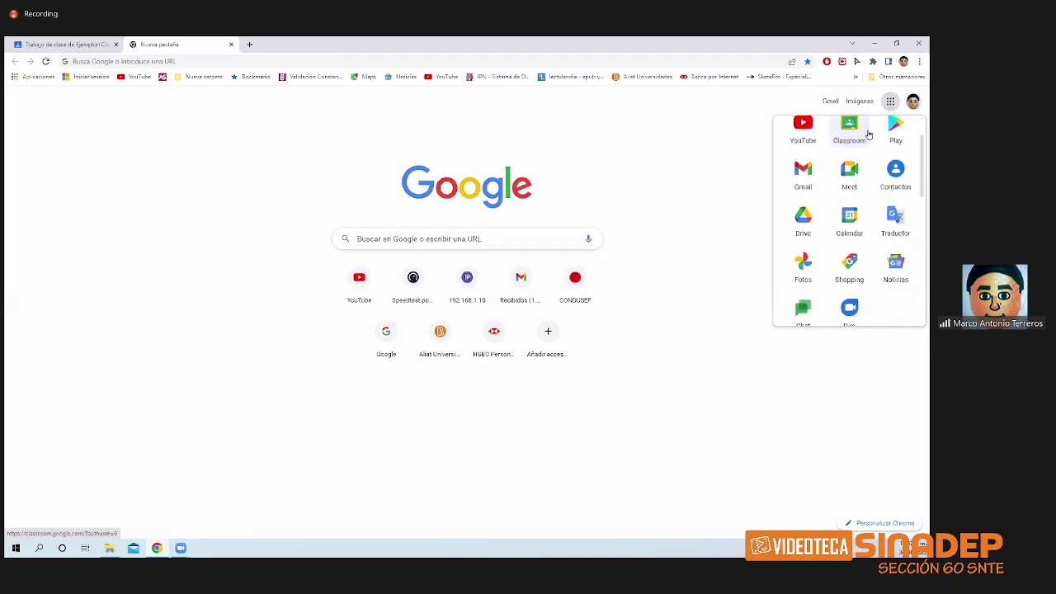
{"action": "scroll", "coordinate": [869, 133], "scroll_direction": "down", "scroll_amount": 6}
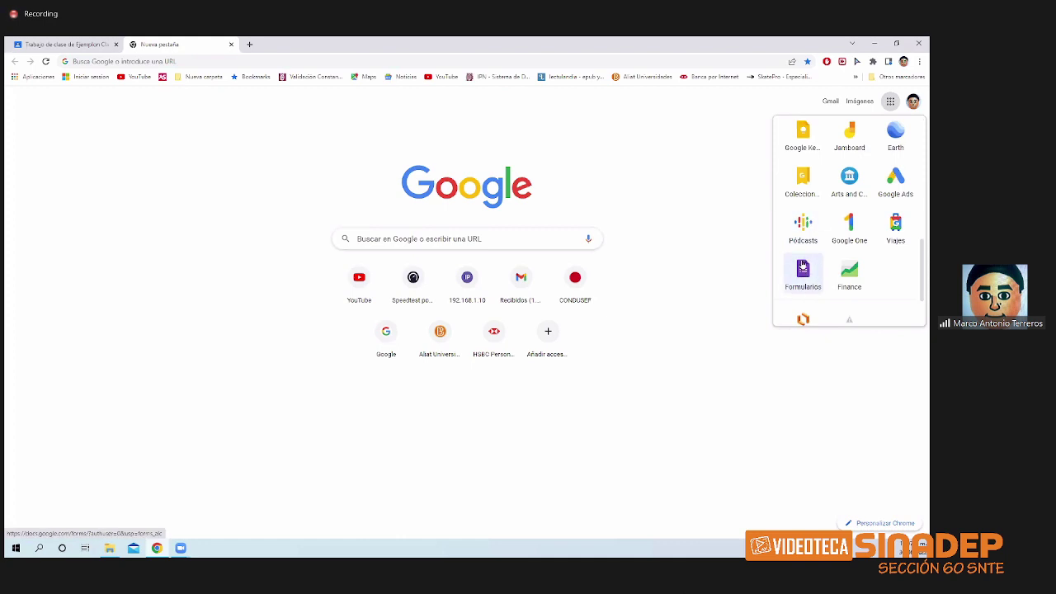
{"action": "scroll", "coordinate": [804, 276], "scroll_direction": "down", "scroll_amount": 3}
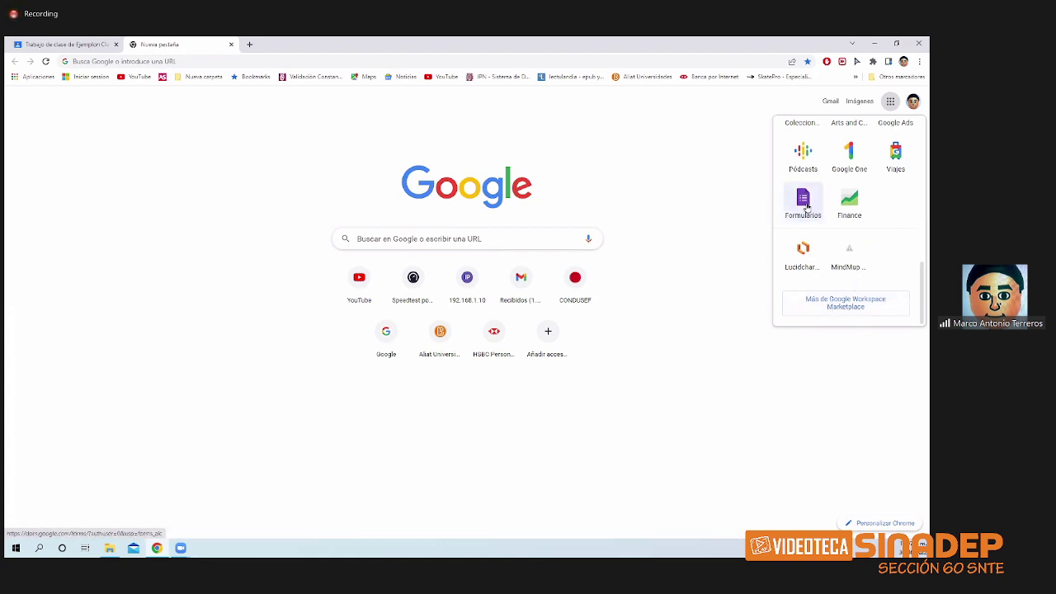
{"action": "left_click", "coordinate": [804, 205]}
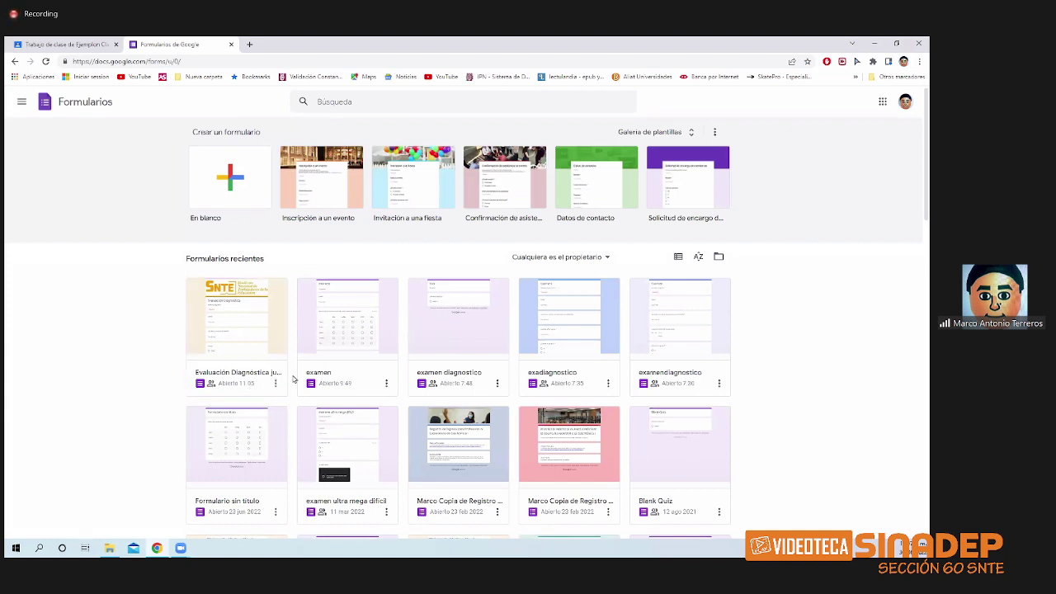
- Open the examen ultra mega difícil responses and switch to the per-question view at nombre
{"action": "left_click", "coordinate": [368, 448]}
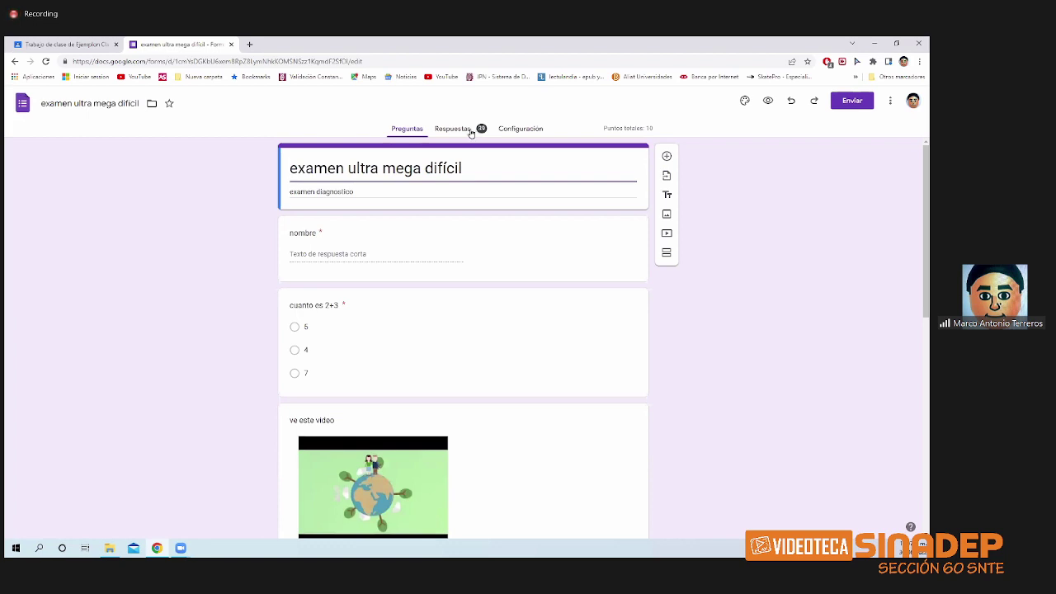
{"action": "left_click", "coordinate": [467, 132]}
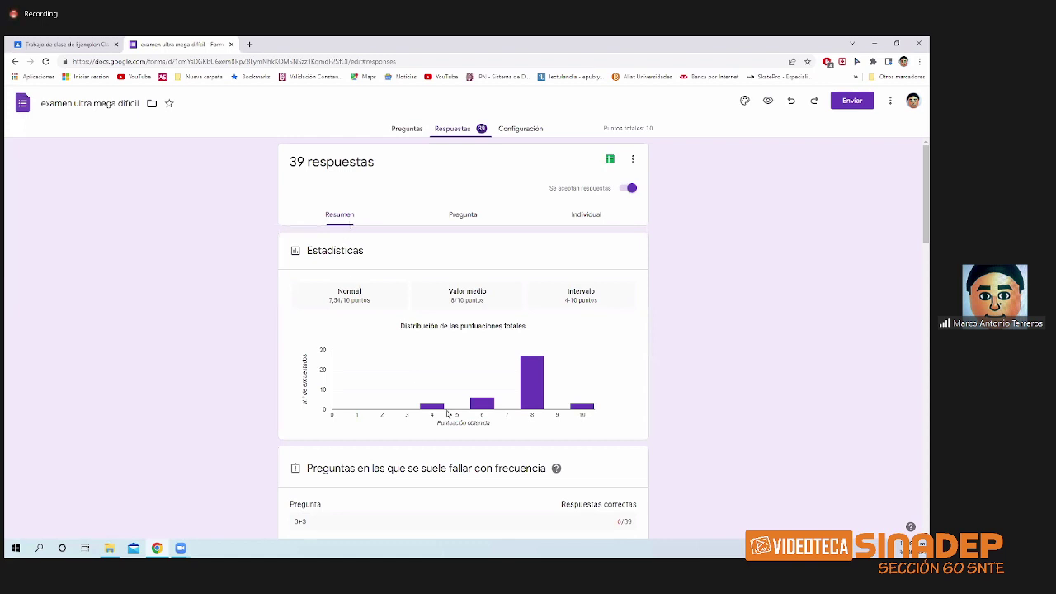
{"action": "scroll", "coordinate": [487, 413], "scroll_direction": "down", "scroll_amount": 3}
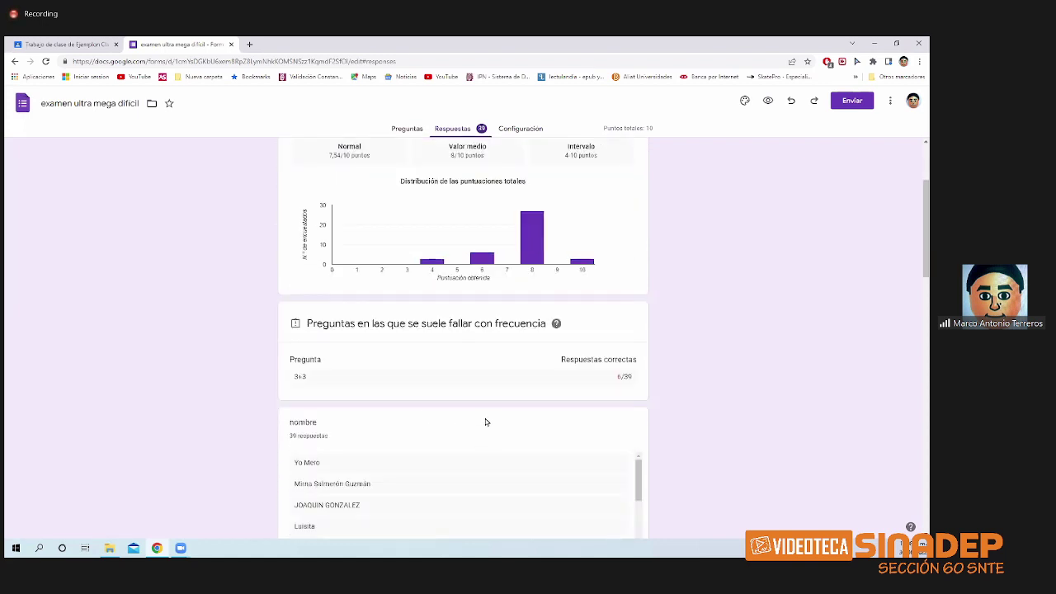
{"action": "scroll", "coordinate": [531, 398], "scroll_direction": "down", "scroll_amount": 3}
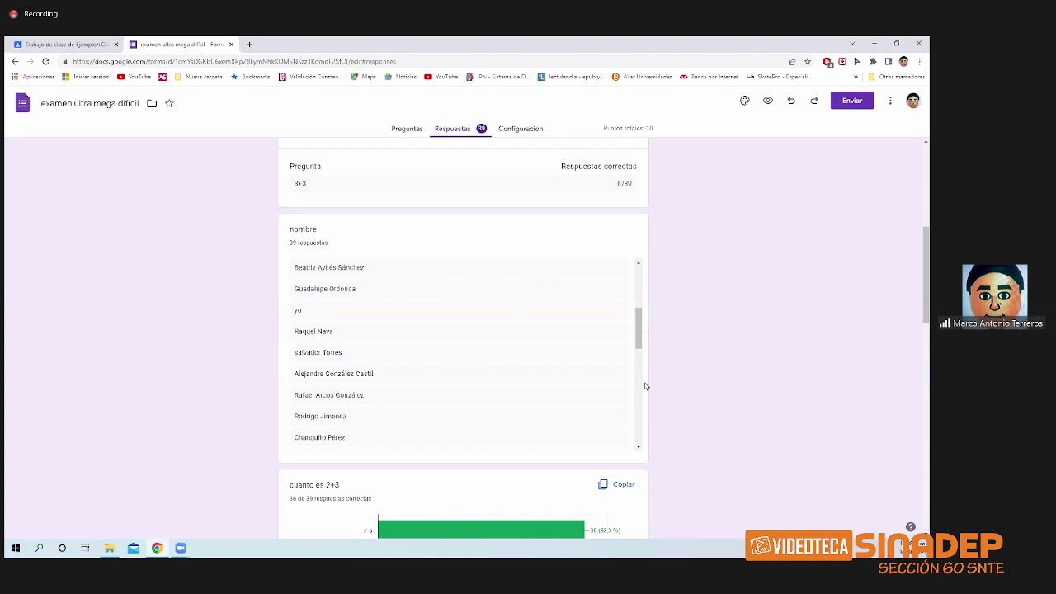
{"action": "scroll", "coordinate": [817, 361], "scroll_direction": "down", "scroll_amount": 5}
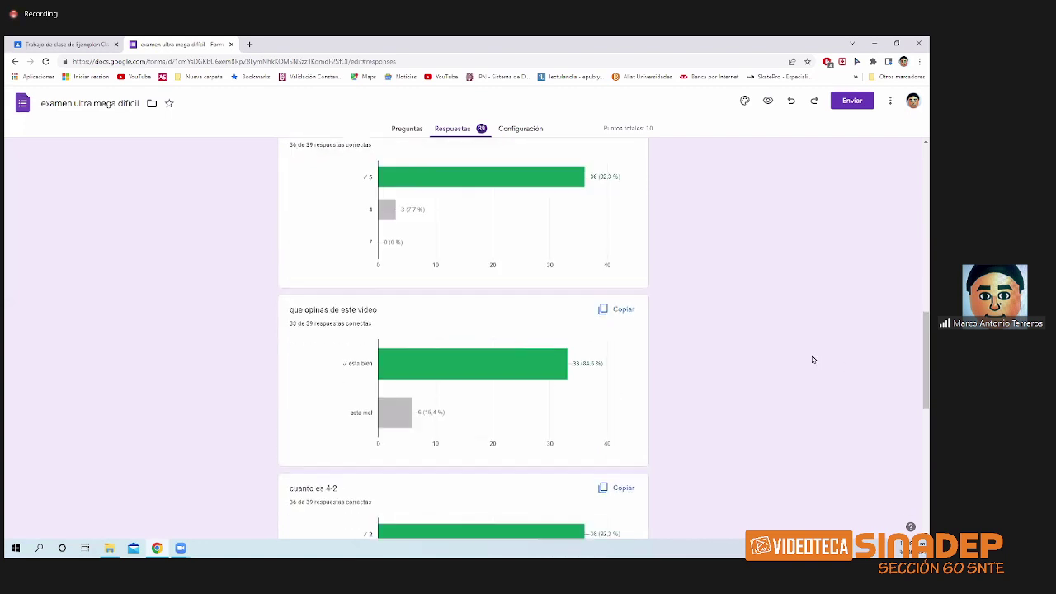
{"action": "scroll", "coordinate": [812, 359], "scroll_direction": "down", "scroll_amount": 5}
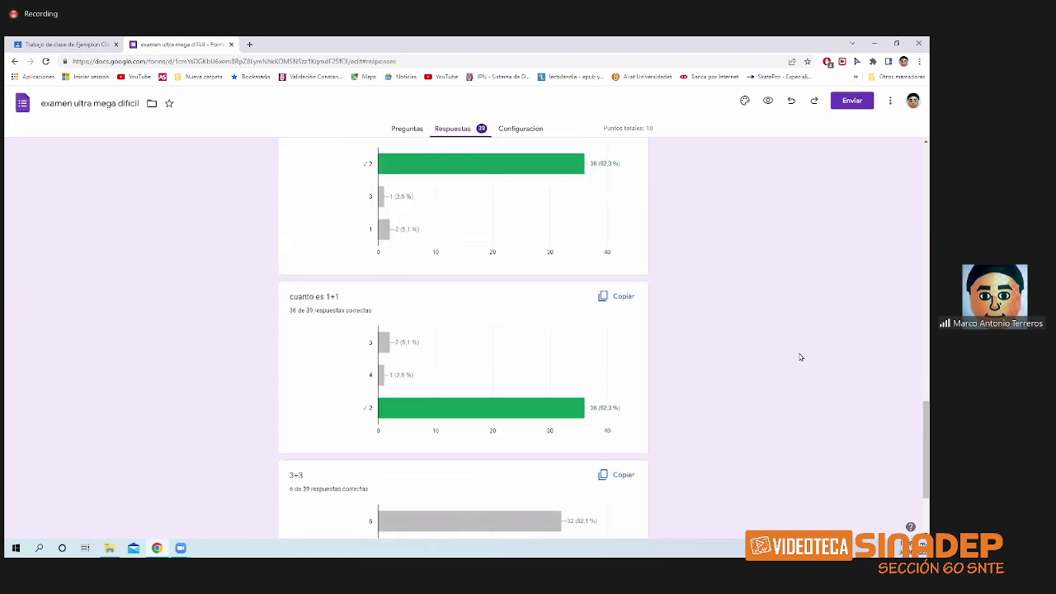
{"action": "scroll", "coordinate": [800, 358], "scroll_direction": "up", "scroll_amount": 15}
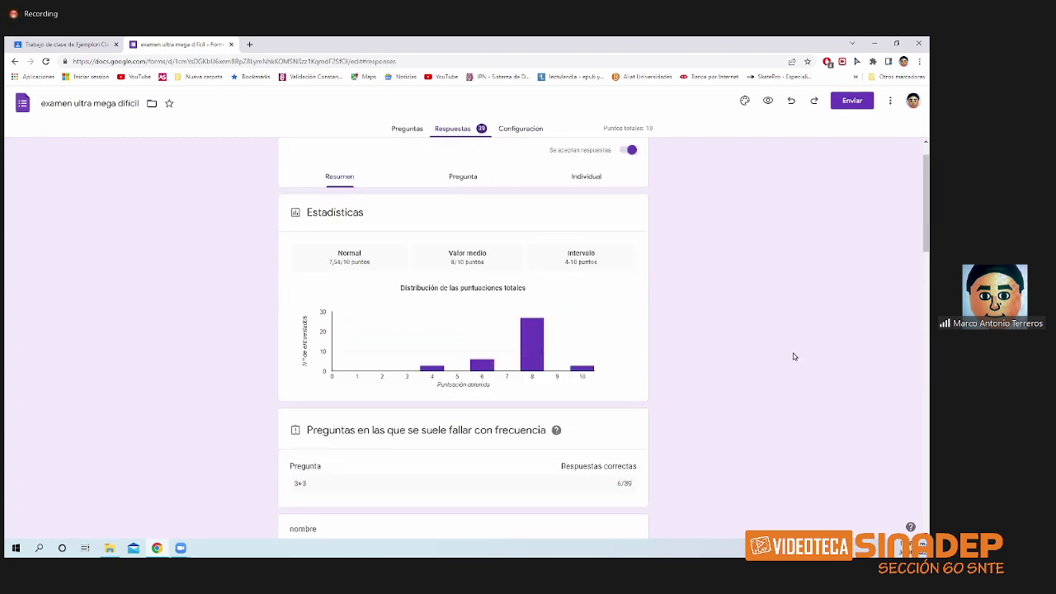
{"action": "left_click", "coordinate": [472, 217]}
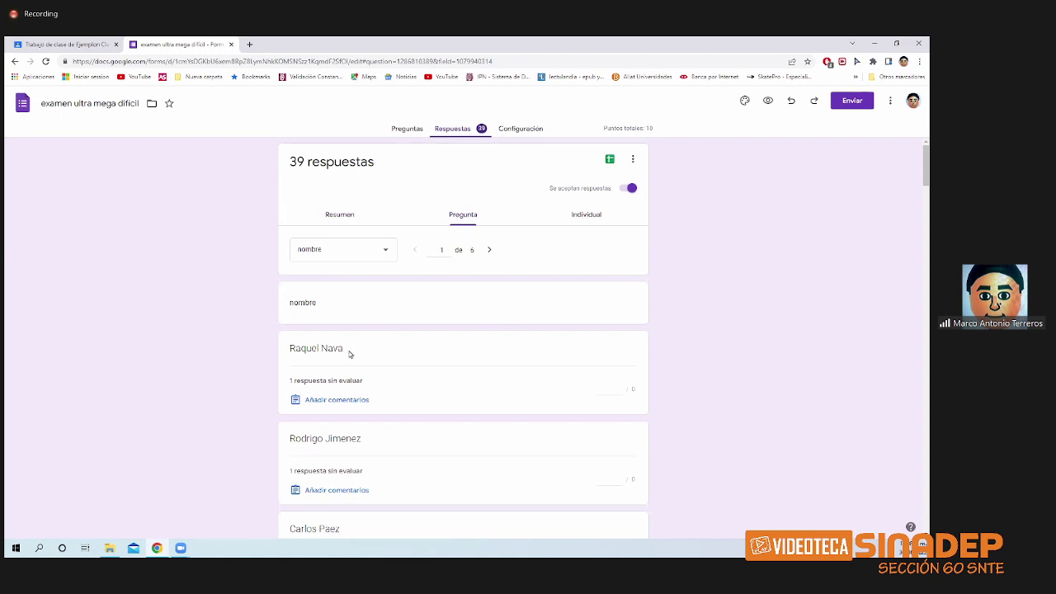
- Step forward to the cuanto es 2+3 question and back to nombre
{"action": "scroll", "coordinate": [351, 355], "scroll_direction": "down", "scroll_amount": 2}
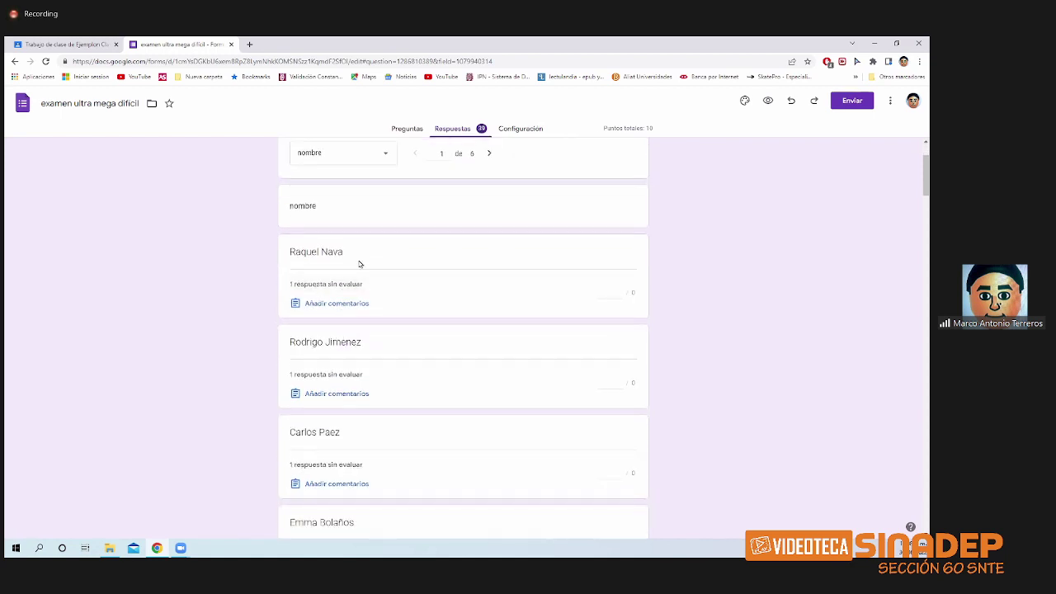
{"action": "scroll", "coordinate": [388, 261], "scroll_direction": "up", "scroll_amount": 1}
{"action": "left_click", "coordinate": [491, 203]}
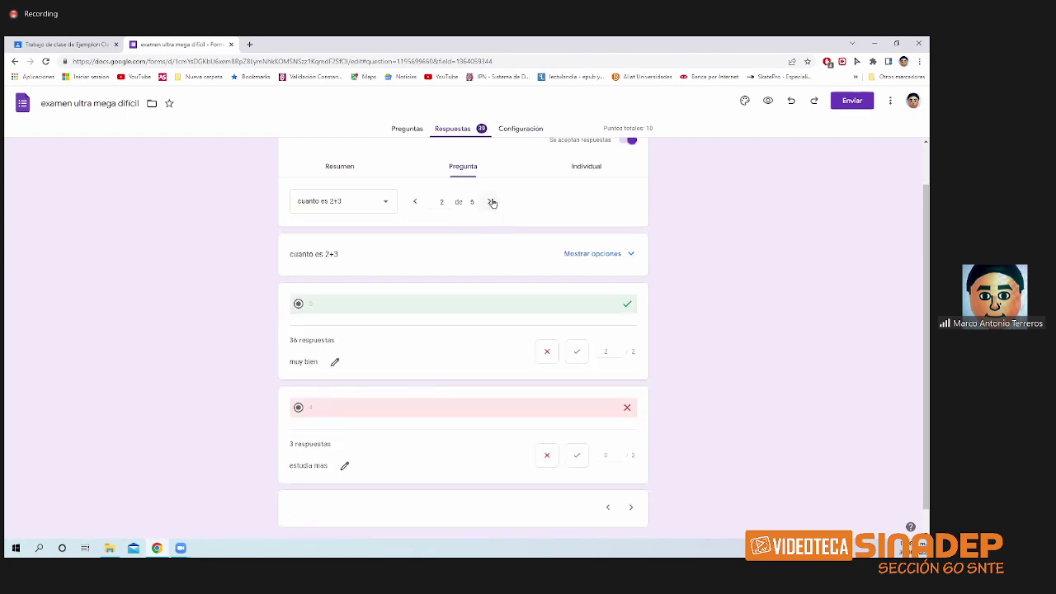
{"action": "left_click", "coordinate": [426, 201]}
{"action": "scroll", "coordinate": [463, 264], "scroll_direction": "down", "scroll_amount": 1}
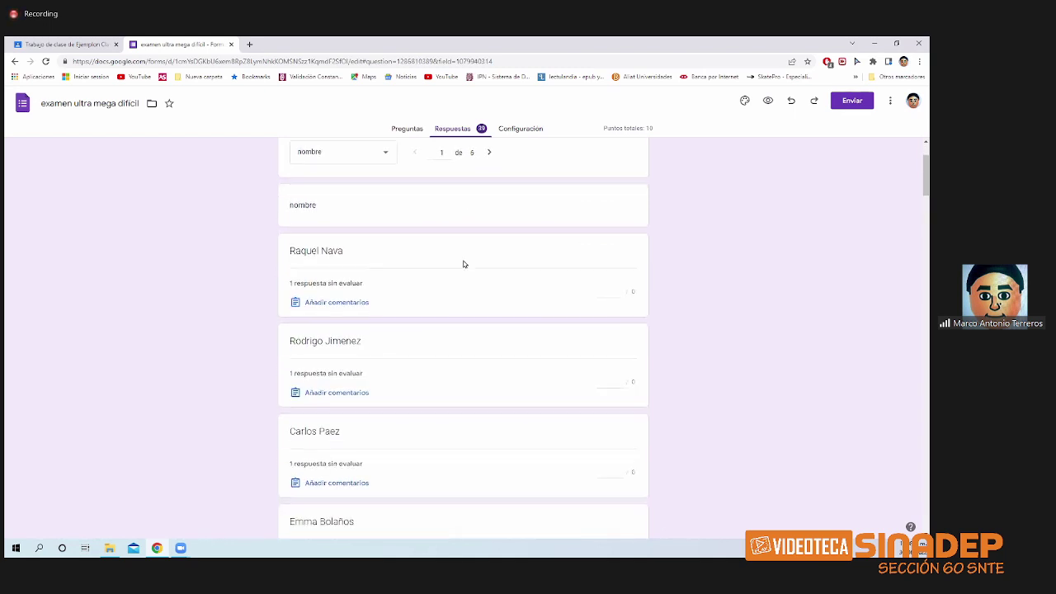
{"action": "scroll", "coordinate": [387, 290], "scroll_direction": "down", "scroll_amount": 6}
{"action": "scroll", "coordinate": [387, 292], "scroll_direction": "up", "scroll_amount": 1}
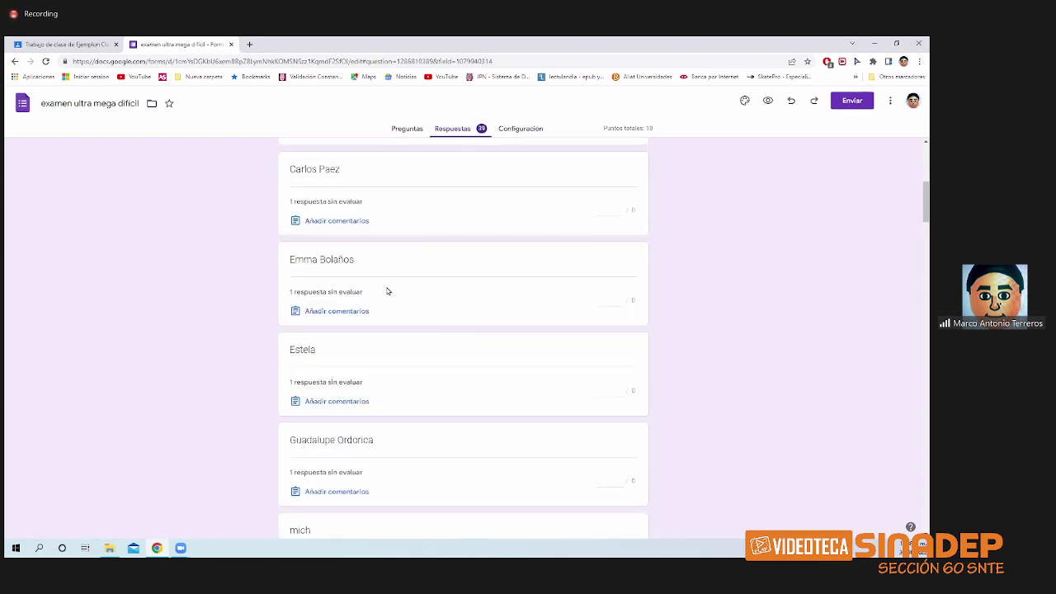
{"action": "scroll", "coordinate": [387, 291], "scroll_direction": "up", "scroll_amount": 7}
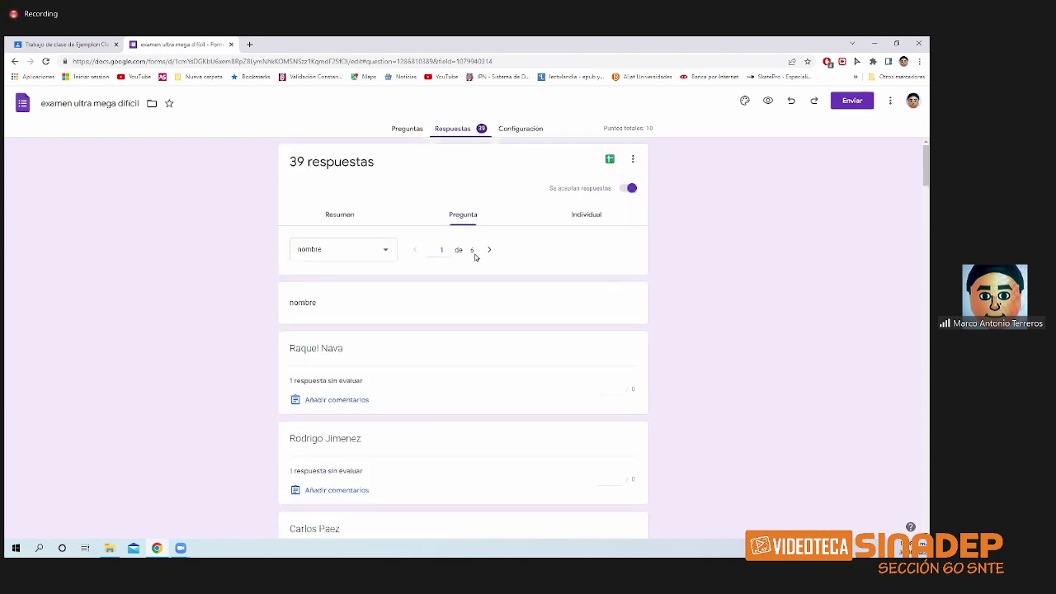
- Review response 1 (8 de 10 puntos) individually, then toggle accepting responses off and on
{"action": "left_click", "coordinate": [587, 218]}
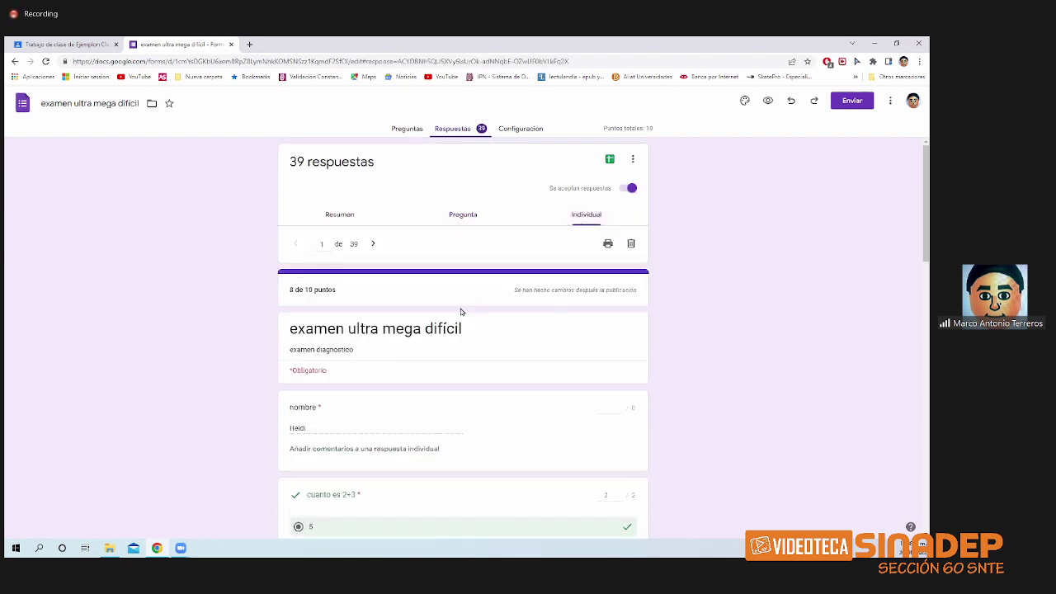
{"action": "scroll", "coordinate": [444, 336], "scroll_direction": "down", "scroll_amount": 2}
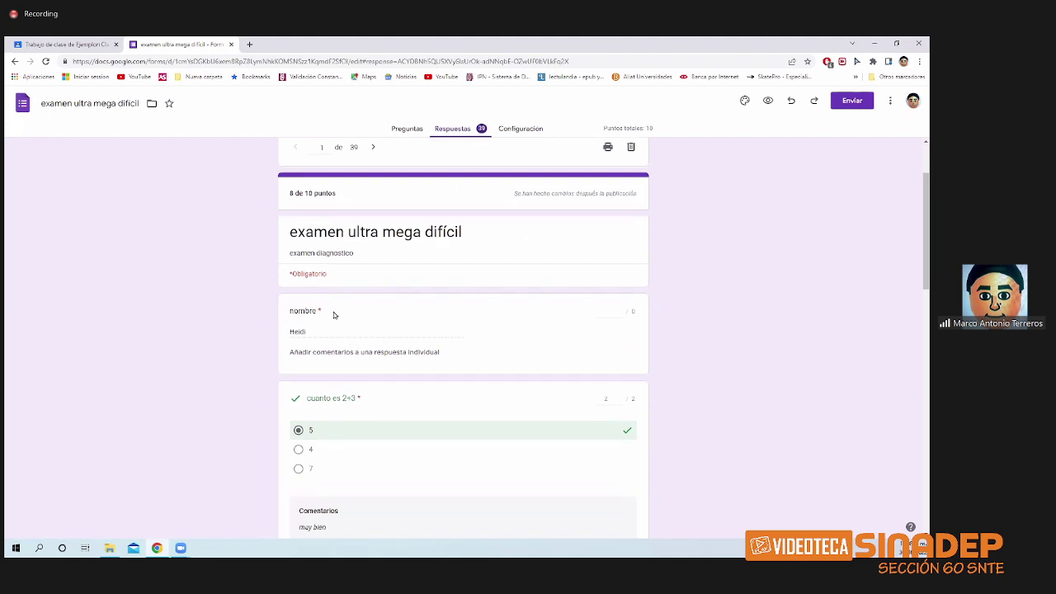
{"action": "scroll", "coordinate": [342, 297], "scroll_direction": "down", "scroll_amount": 5}
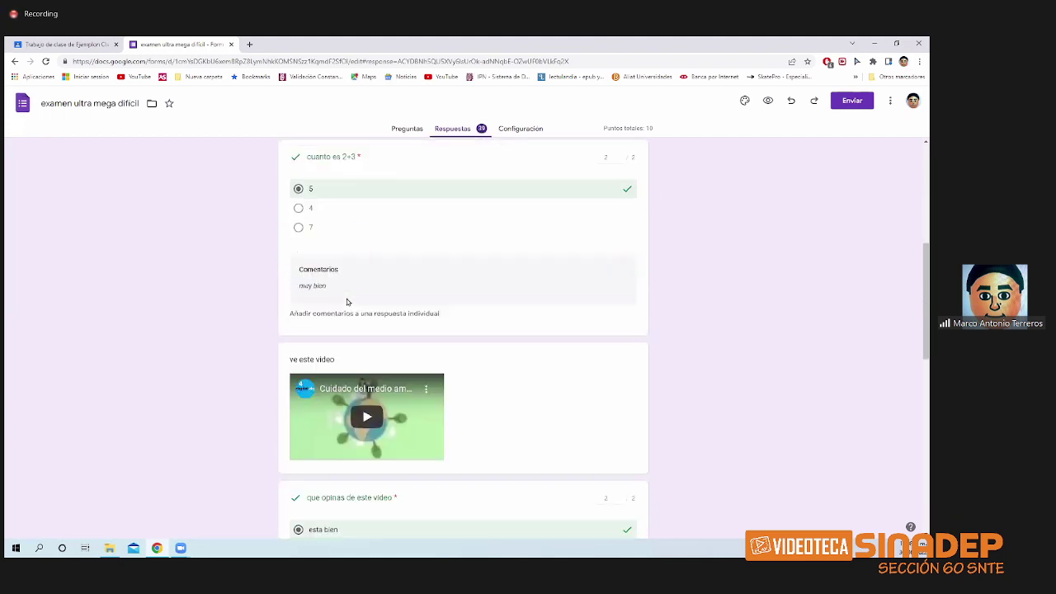
{"action": "scroll", "coordinate": [347, 302], "scroll_direction": "down", "scroll_amount": 7}
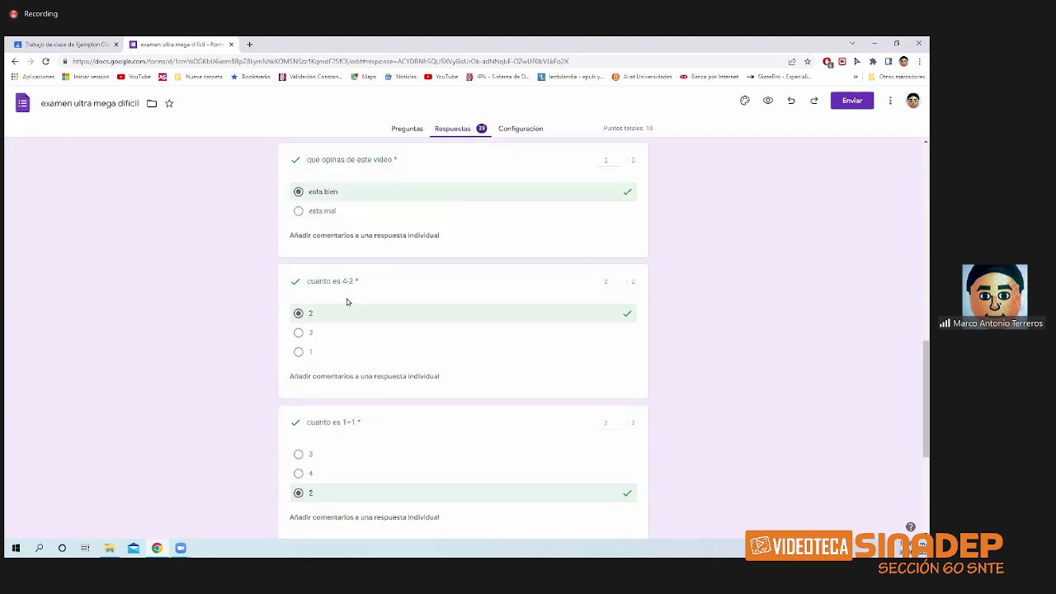
{"action": "scroll", "coordinate": [346, 302], "scroll_direction": "down", "scroll_amount": 5}
{"action": "scroll", "coordinate": [347, 302], "scroll_direction": "up", "scroll_amount": 3}
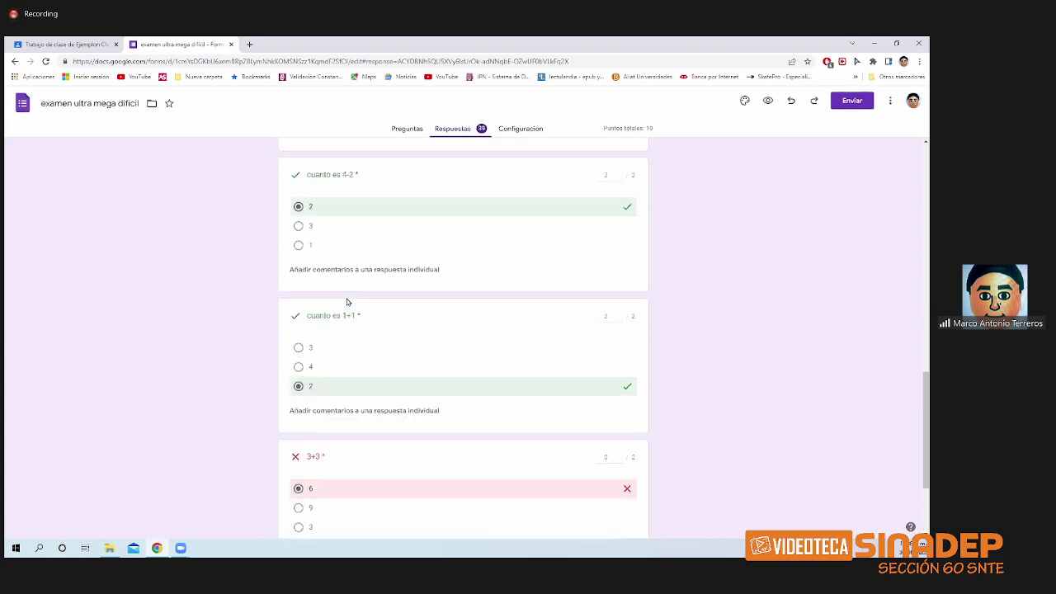
{"action": "scroll", "coordinate": [346, 302], "scroll_direction": "up", "scroll_amount": 15}
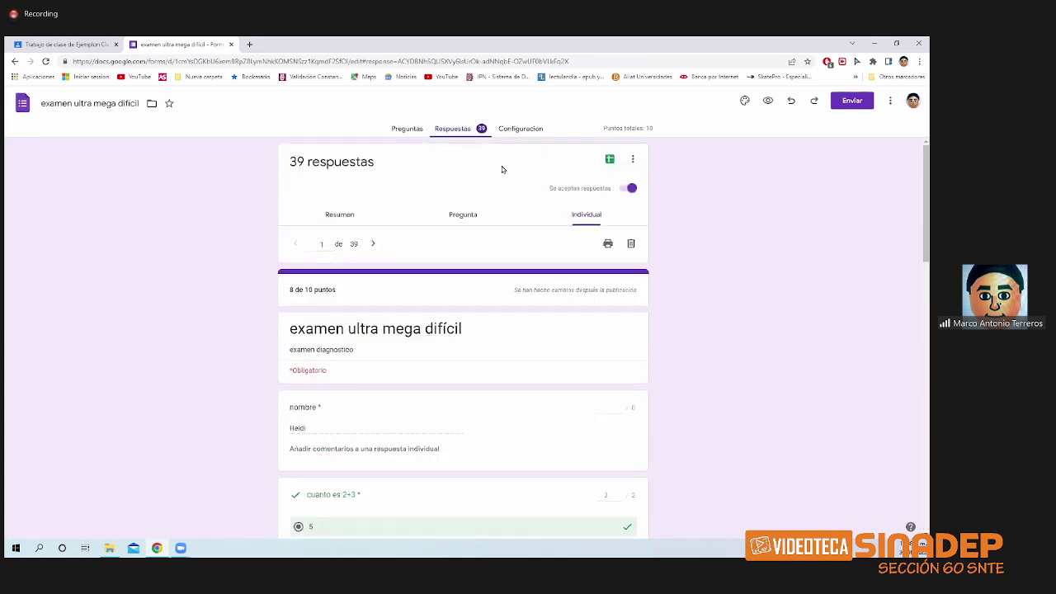
{"action": "left_click", "coordinate": [625, 194]}
{"action": "left_click", "coordinate": [621, 194]}
- Glance at the Preguntas editor, then open the linked examen ultra mega difícil (respuestas) spreadsheet
{"action": "left_click", "coordinate": [406, 133]}
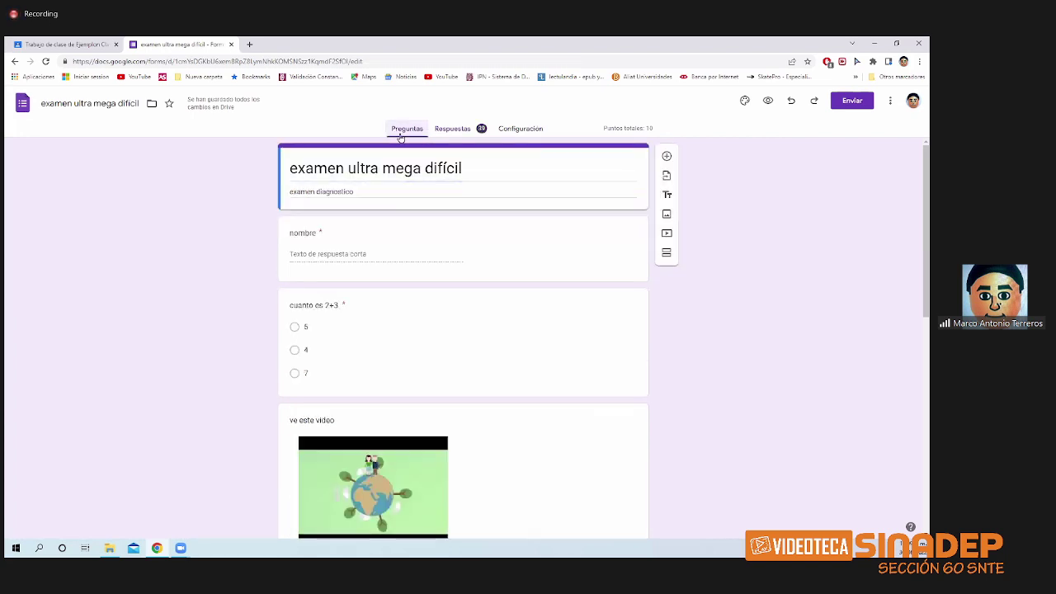
{"action": "left_click", "coordinate": [446, 133]}
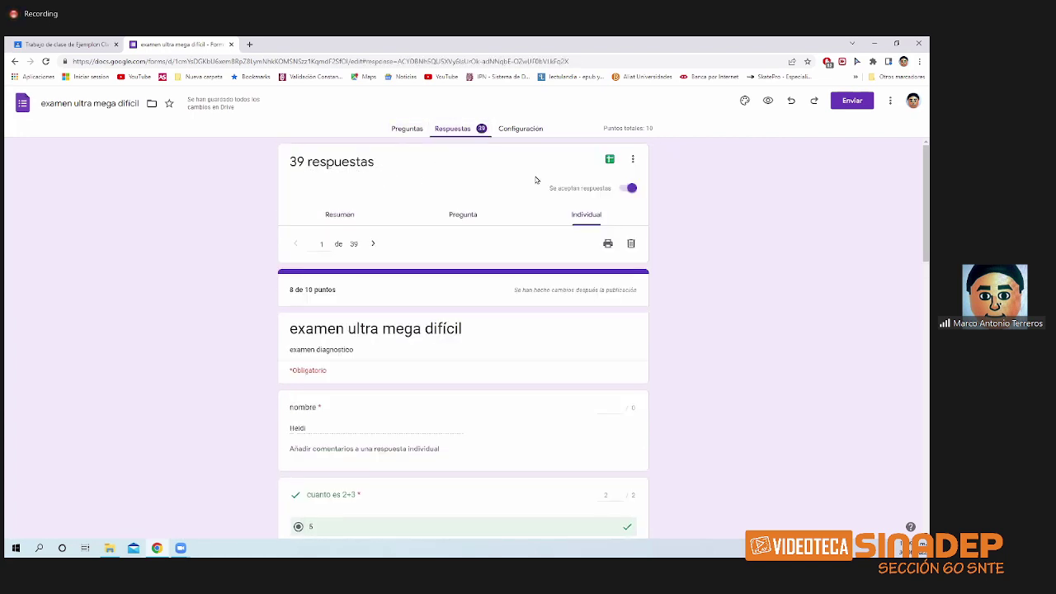
{"action": "left_click", "coordinate": [609, 160]}
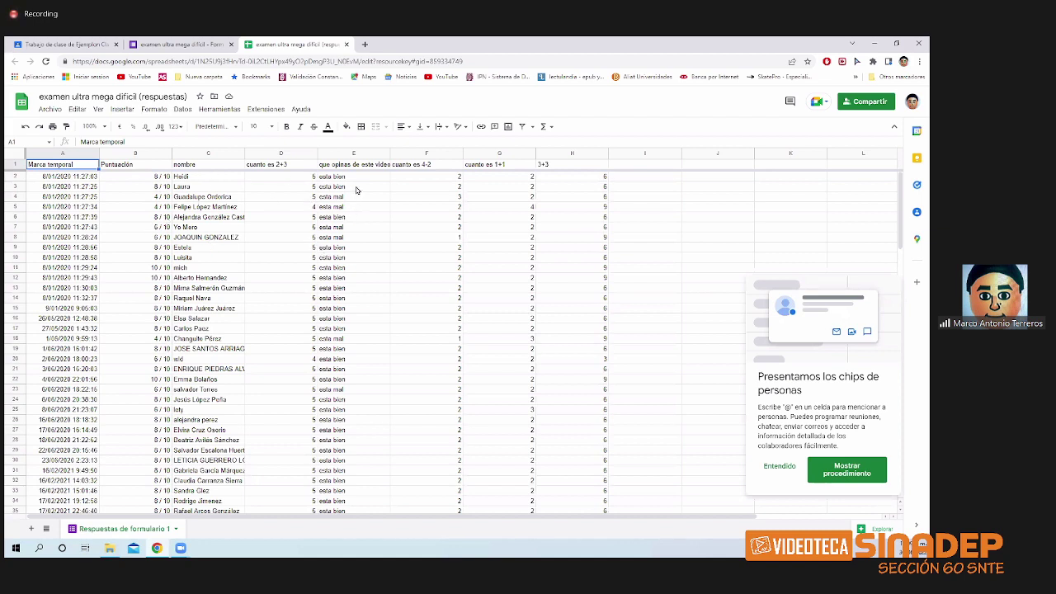
- Select the Puntuación and nombre columns B1:C42 and look at the Insertar menu
{"action": "scroll", "coordinate": [500, 235], "scroll_direction": "down", "scroll_amount": 4}
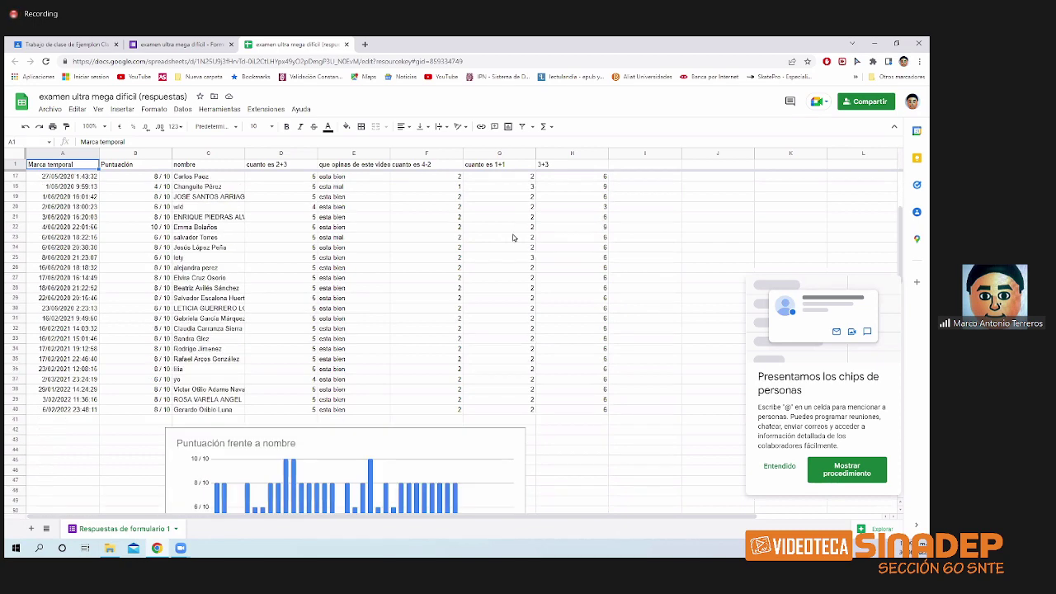
{"action": "scroll", "coordinate": [499, 237], "scroll_direction": "up", "scroll_amount": 3}
{"action": "scroll", "coordinate": [495, 237], "scroll_direction": "up", "scroll_amount": 1}
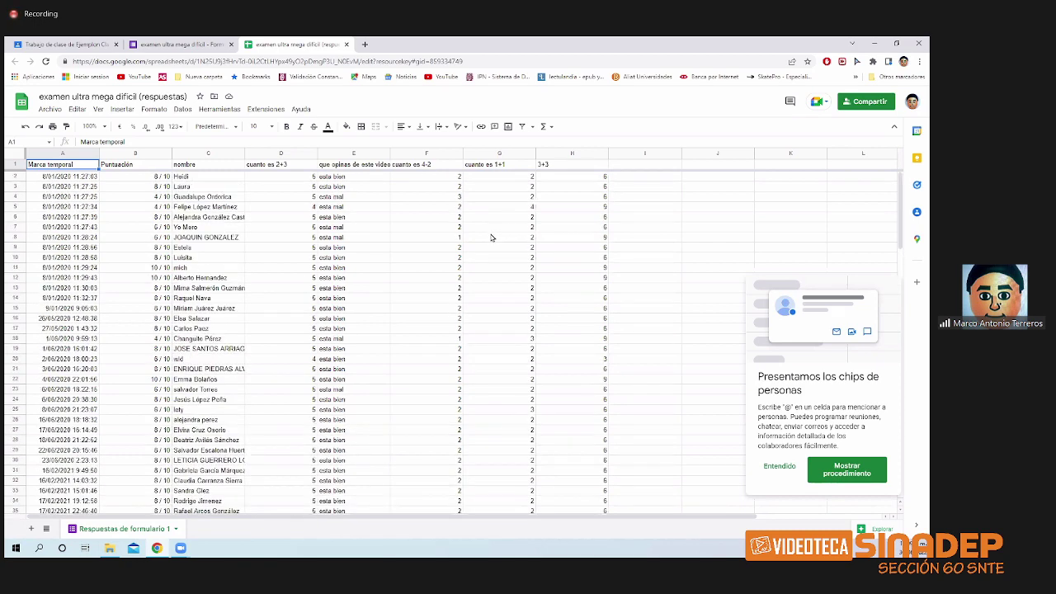
{"action": "left_click_drag", "start_coordinate": [135, 164], "coordinate": [218, 454]}
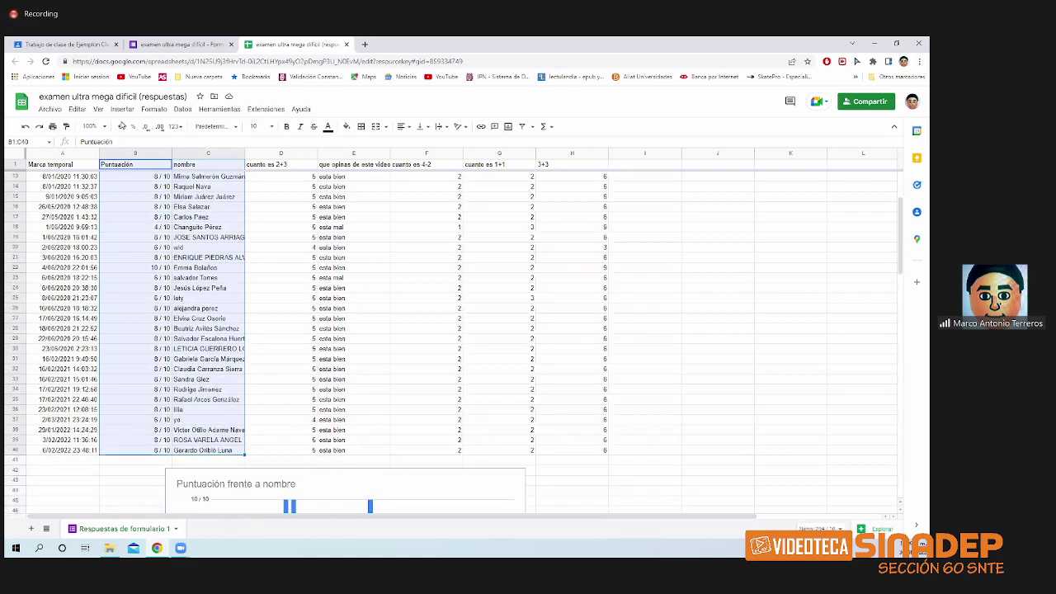
{"action": "left_click", "coordinate": [122, 109]}
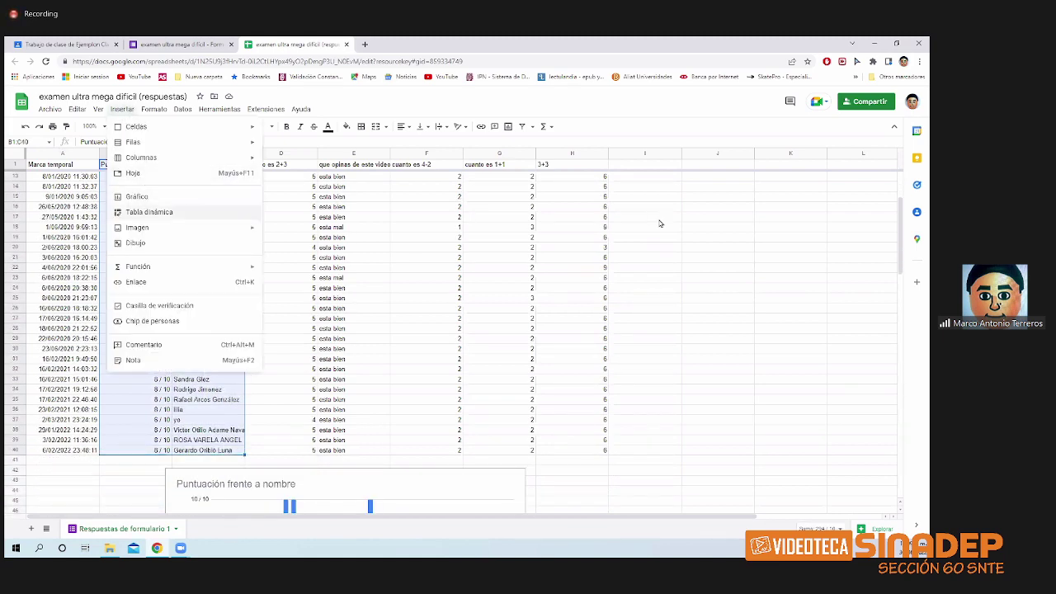
{"action": "left_click", "coordinate": [689, 297]}
- Enlarge the Puntuación frente a nombre chart to about row 70, then close the spreadsheet
{"action": "scroll", "coordinate": [627, 319], "scroll_direction": "down", "scroll_amount": 5}
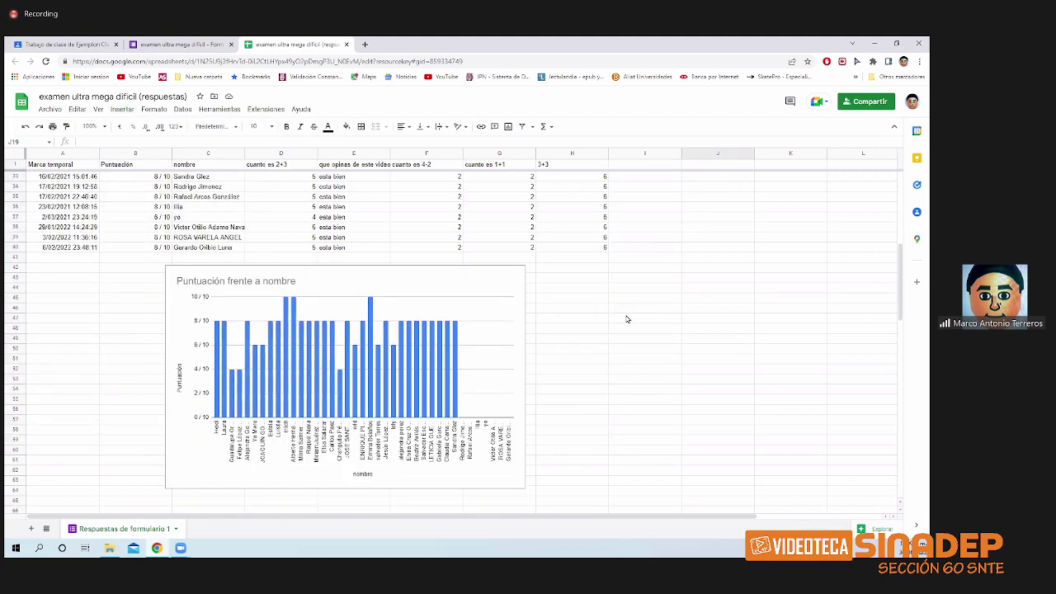
{"action": "scroll", "coordinate": [625, 318], "scroll_direction": "down", "scroll_amount": 2}
{"action": "left_click", "coordinate": [517, 440]}
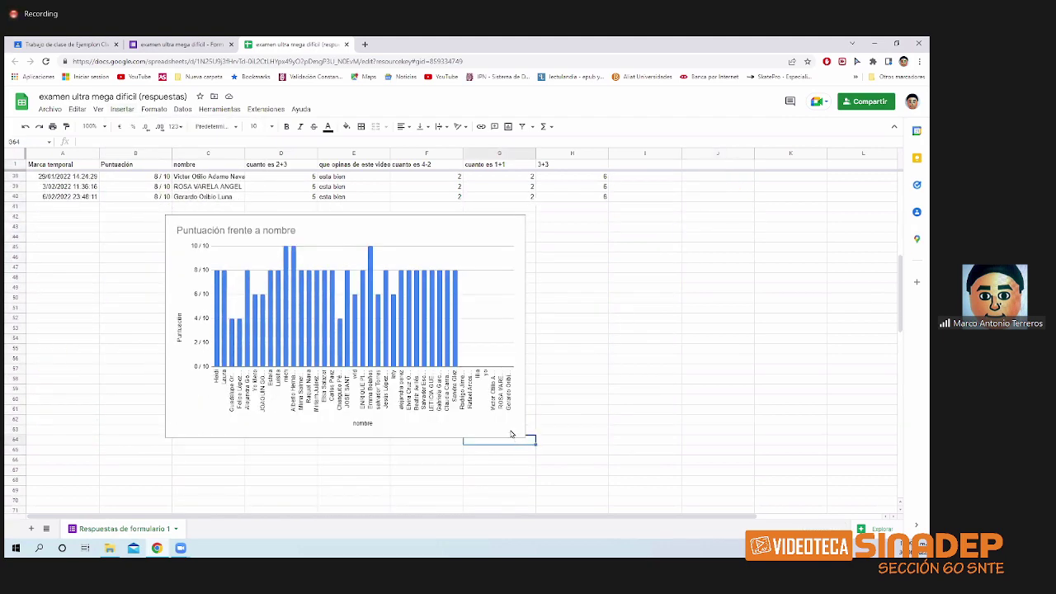
{"action": "left_click", "coordinate": [507, 433]}
{"action": "left_click_drag", "start_coordinate": [524, 435], "coordinate": [627, 500]}
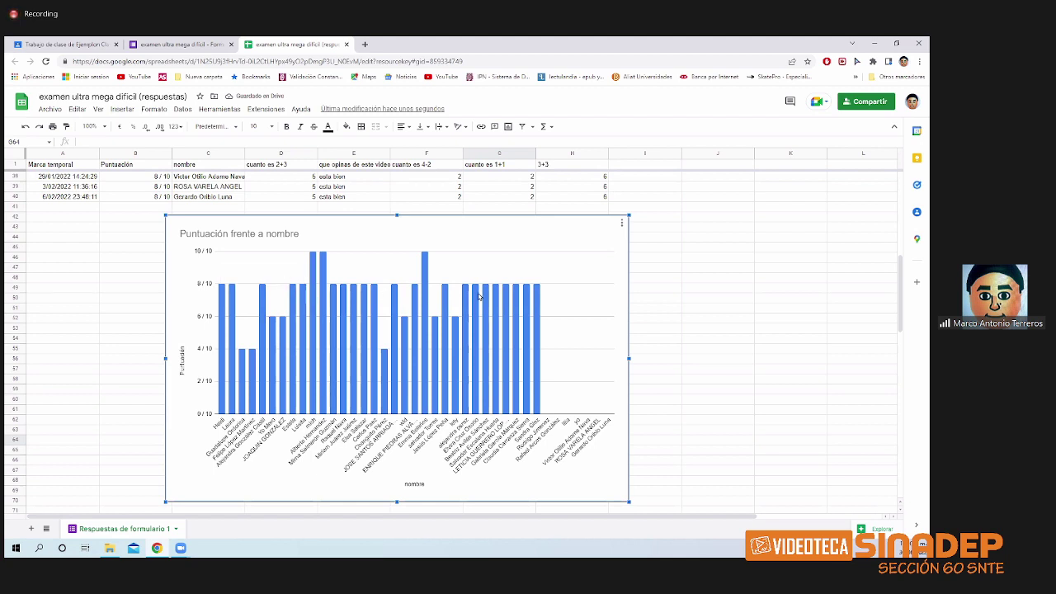
{"action": "left_click", "coordinate": [693, 298]}
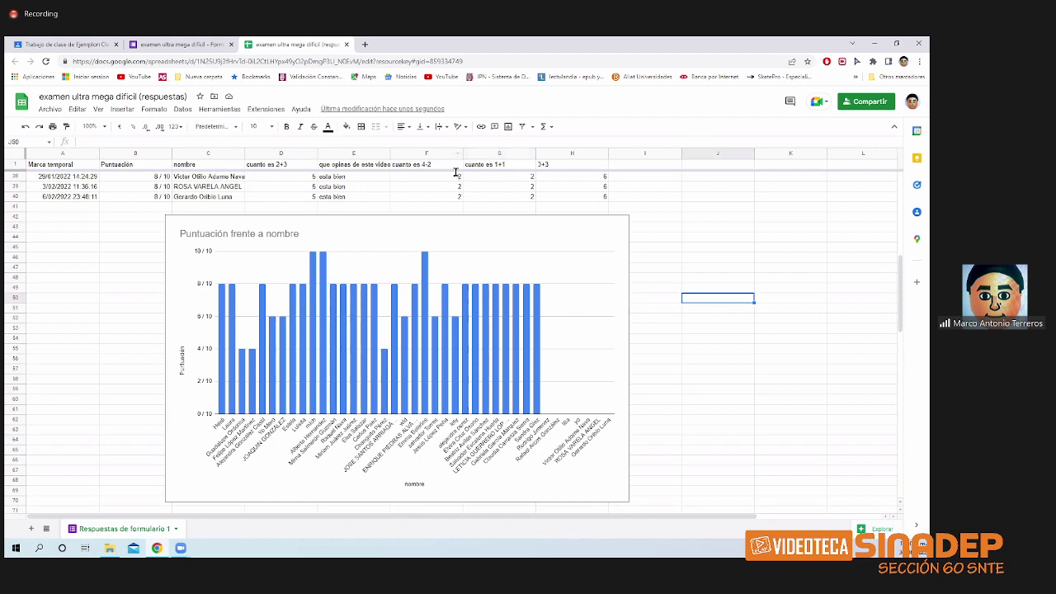
{"action": "left_click", "coordinate": [346, 43]}
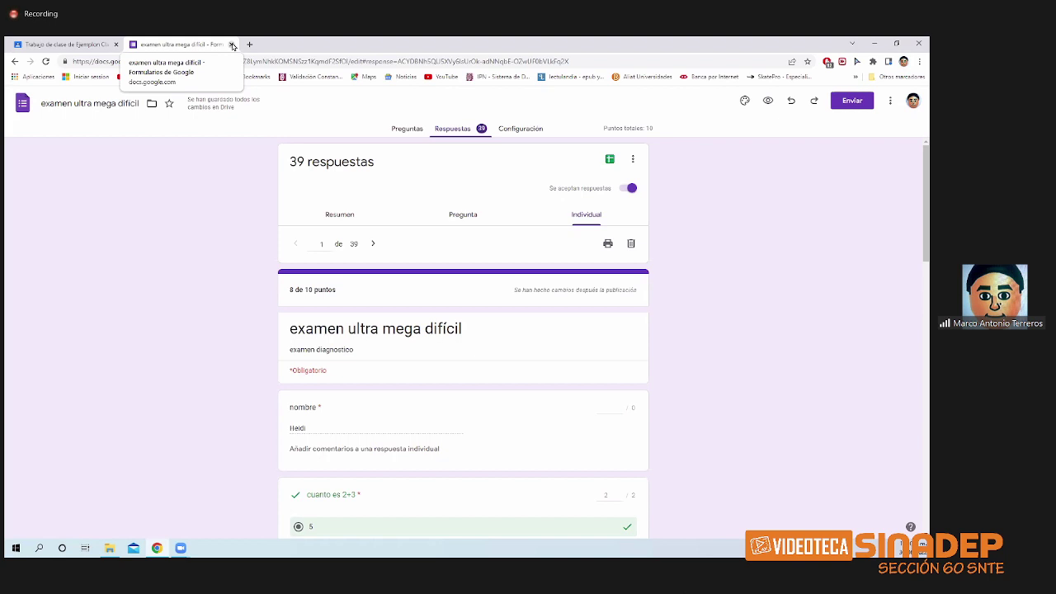
- Check the Evaluacion diagnostica instructions and attached form, then go back to Trabajo de clase
{"action": "left_click", "coordinate": [231, 45]}
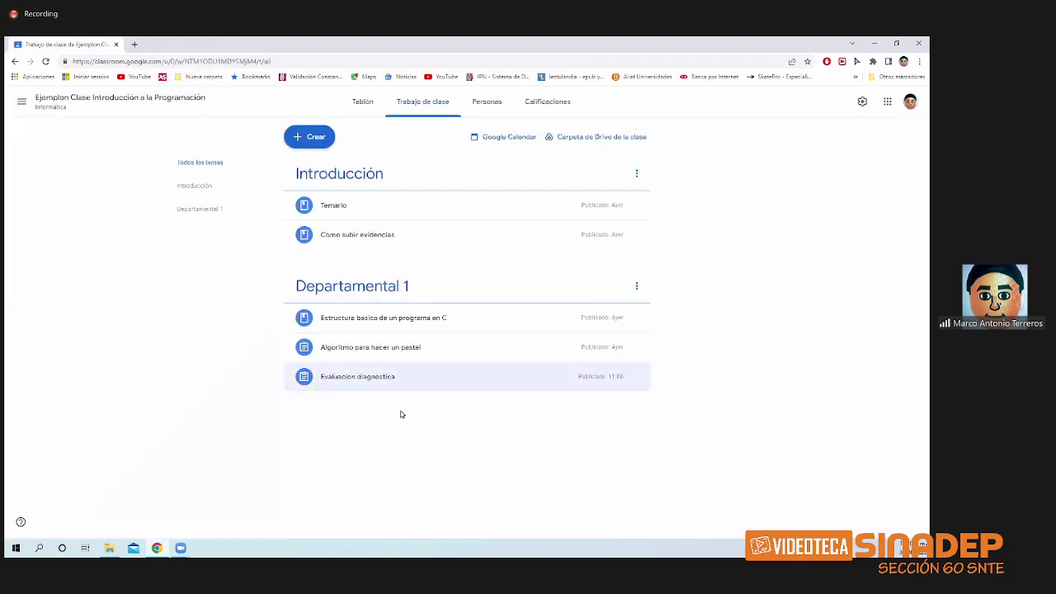
{"action": "left_click", "coordinate": [417, 382]}
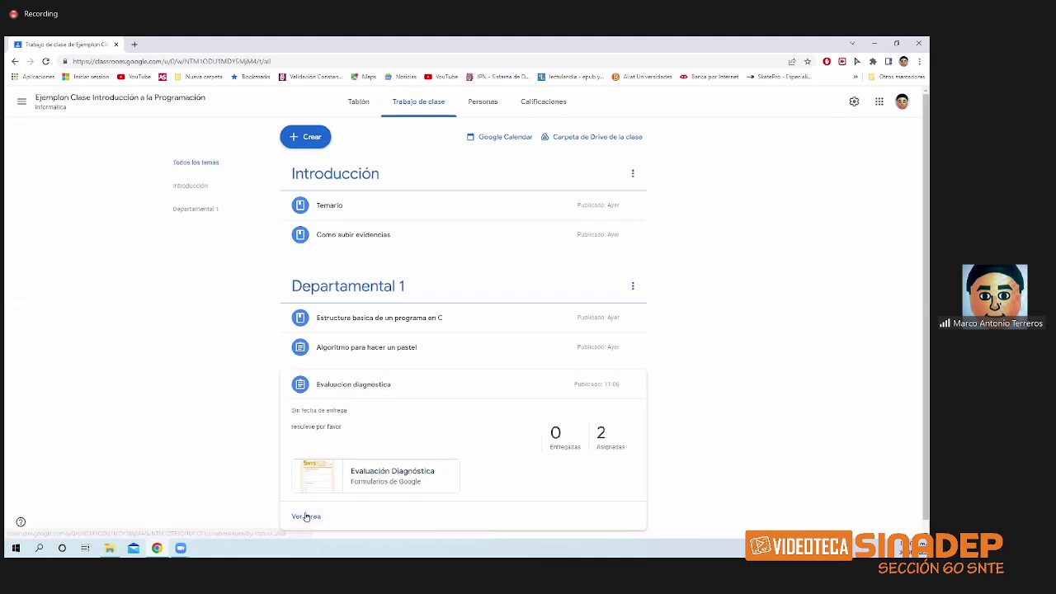
{"action": "left_click", "coordinate": [305, 518]}
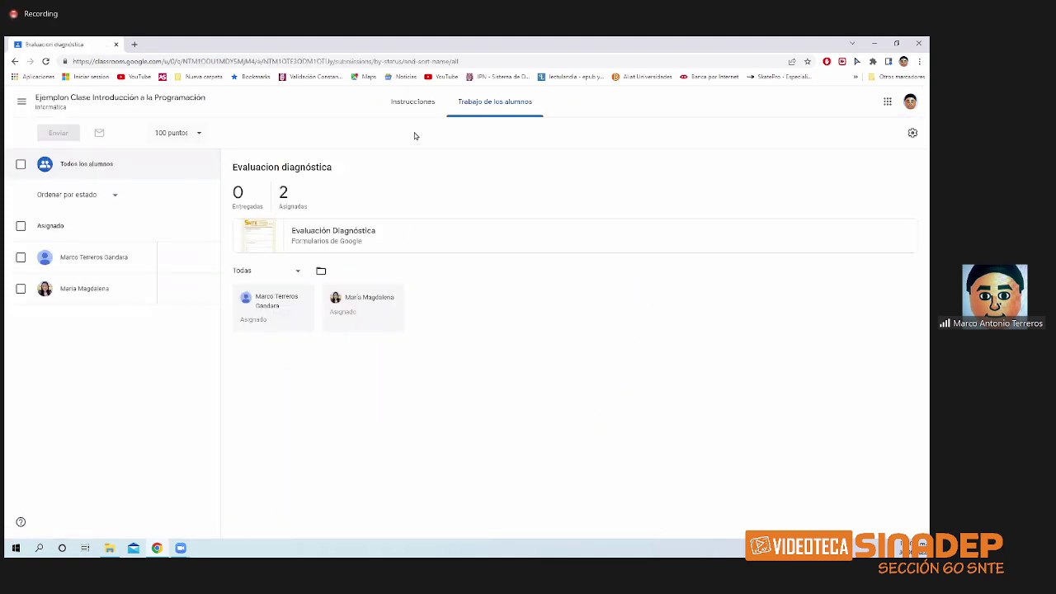
{"action": "left_click", "coordinate": [413, 105]}
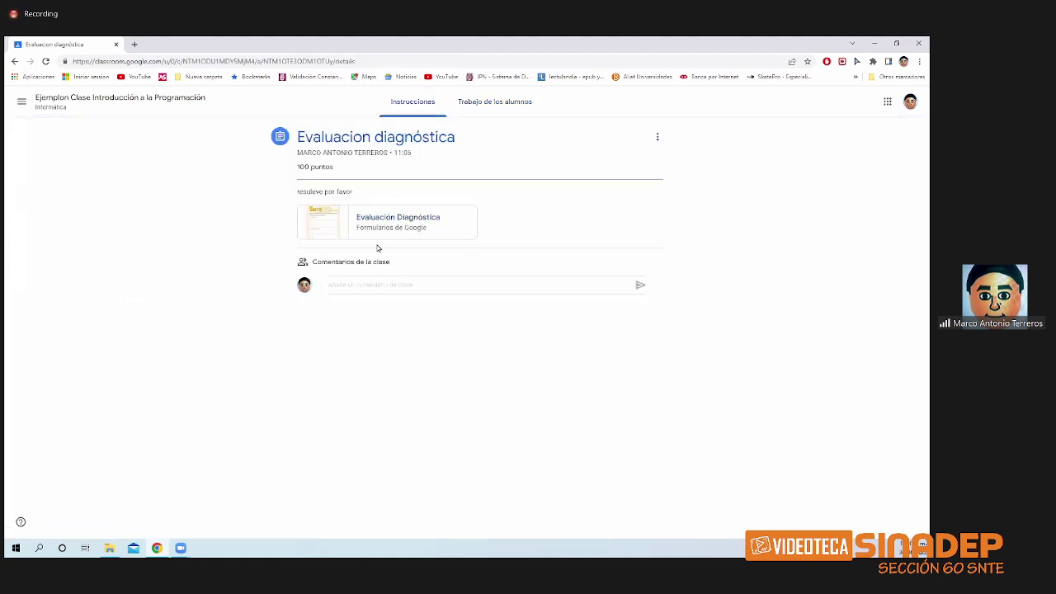
{"action": "left_click", "coordinate": [402, 222]}
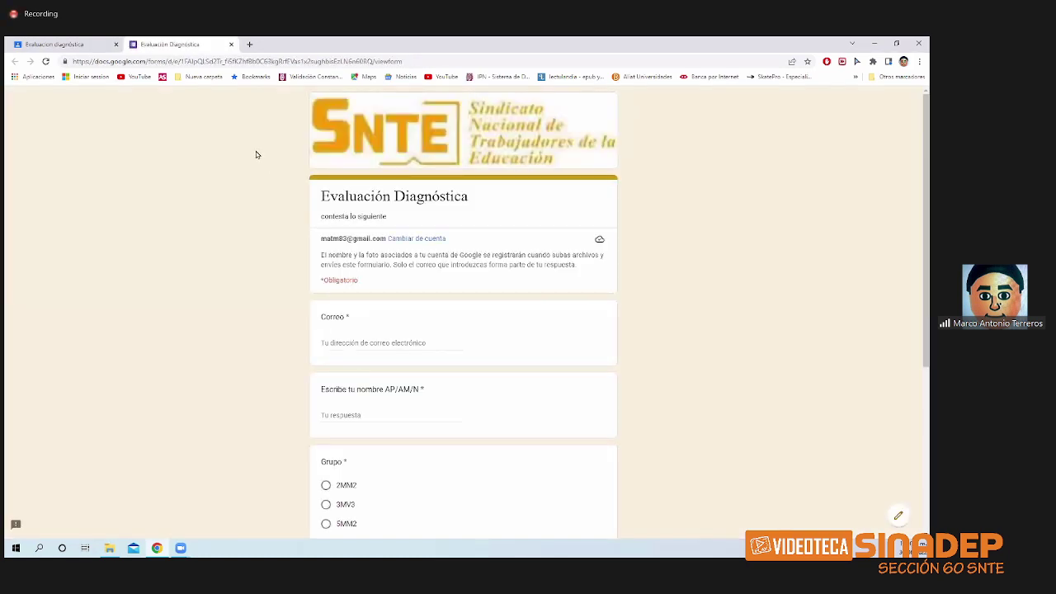
{"action": "left_click", "coordinate": [231, 44]}
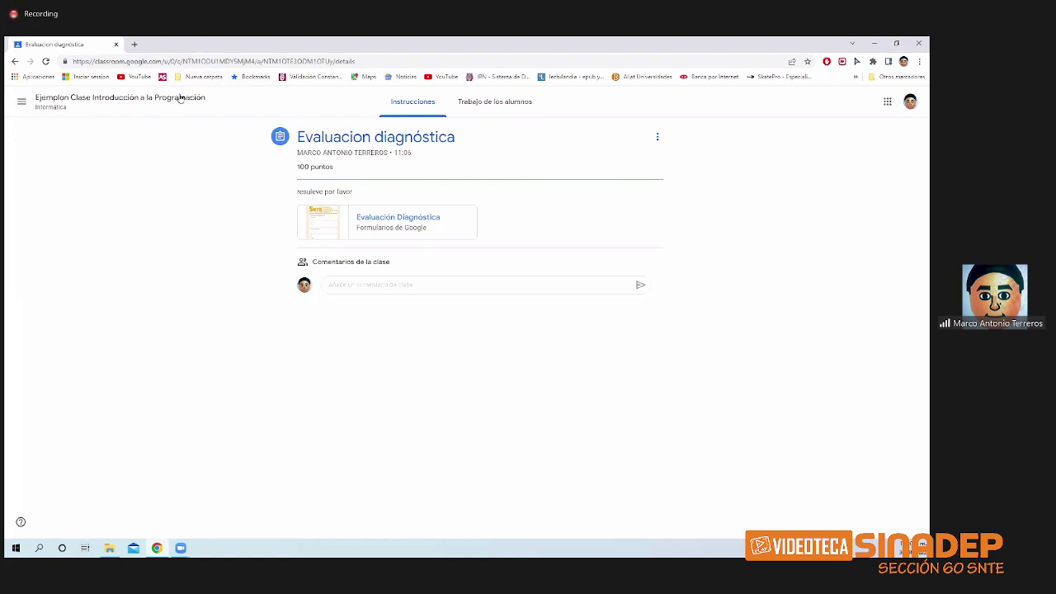
{"action": "left_click", "coordinate": [15, 62]}
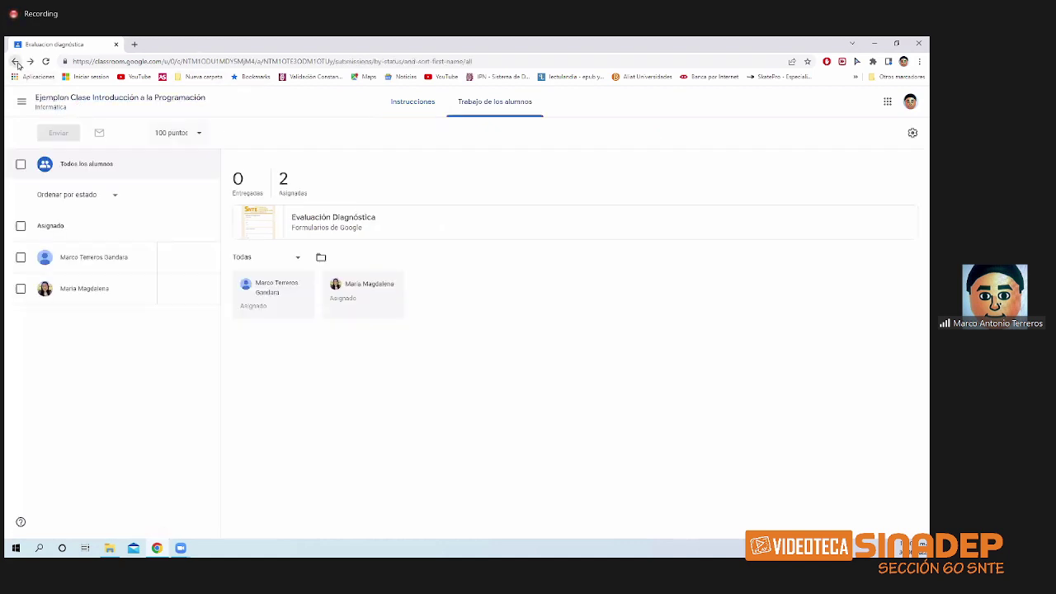
{"action": "left_click", "coordinate": [15, 63]}
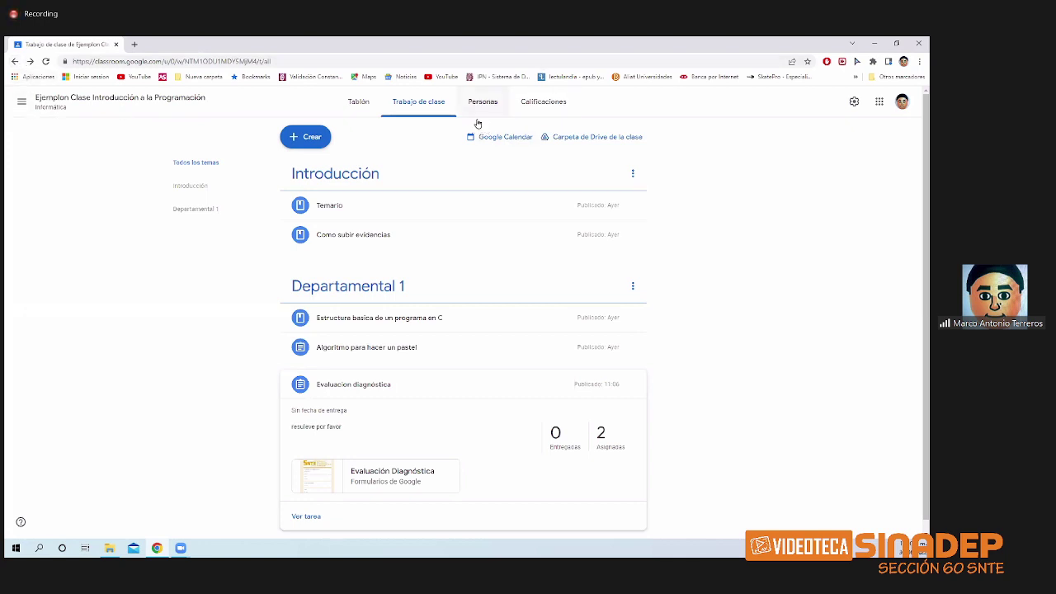
- Check the class's Personas page, then open 6 Herramientas Digitales from the Clases overview
{"action": "left_click", "coordinate": [455, 383]}
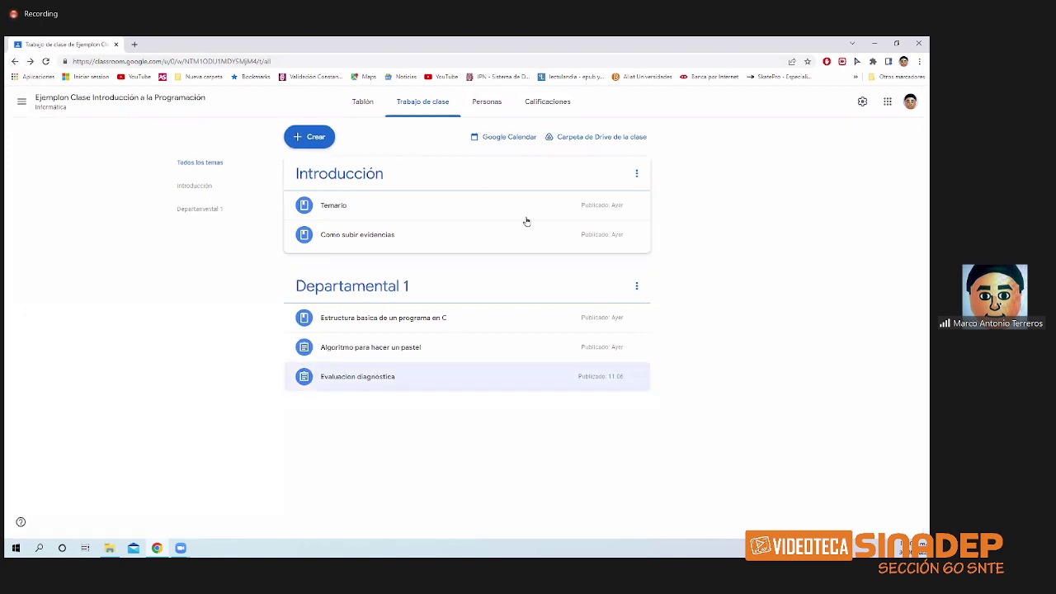
{"action": "left_click", "coordinate": [484, 102]}
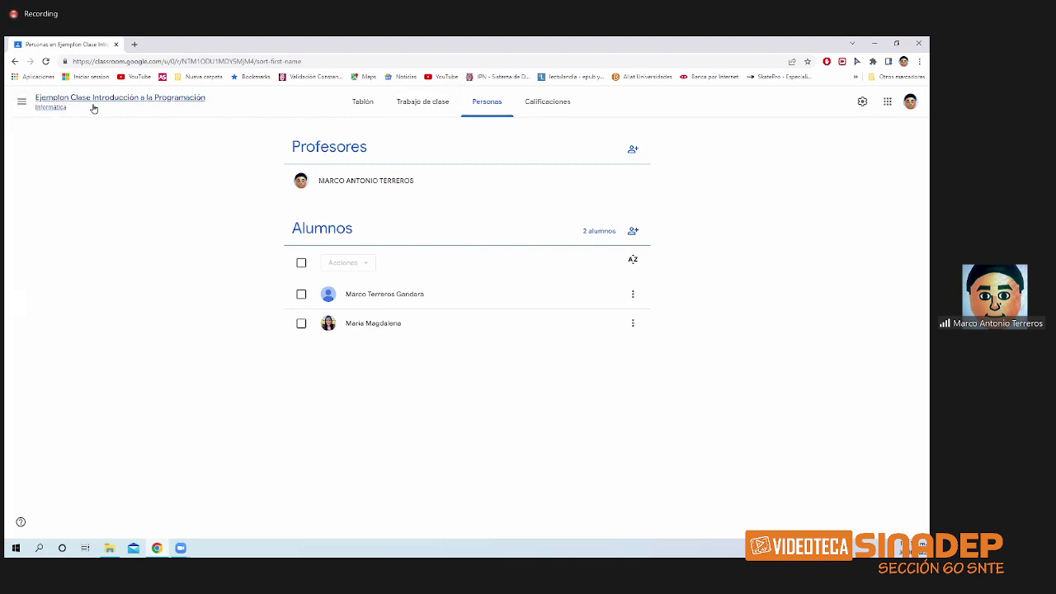
{"action": "left_click", "coordinate": [25, 107]}
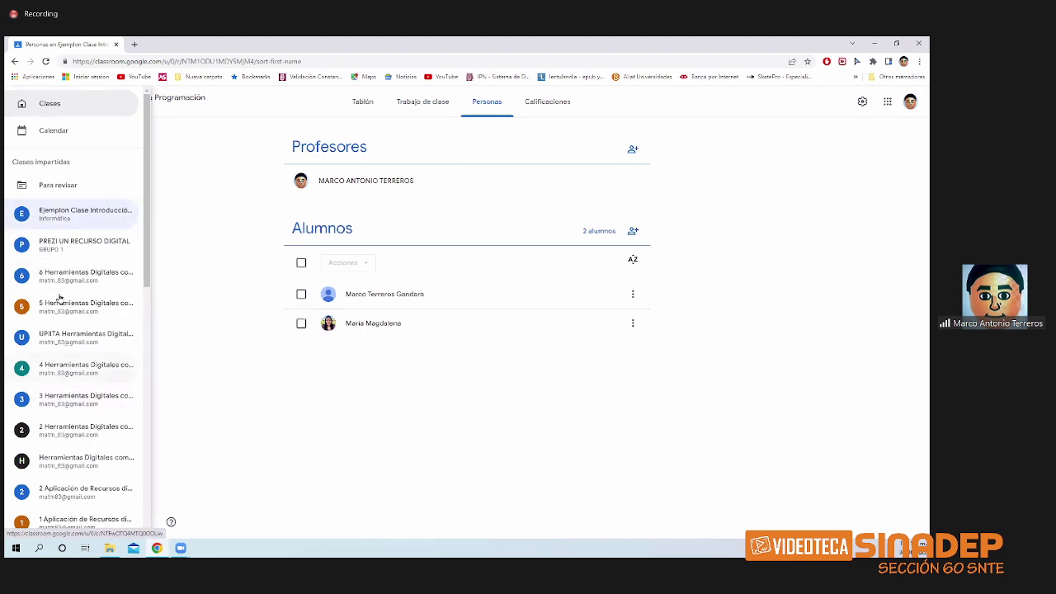
{"action": "left_click", "coordinate": [85, 109]}
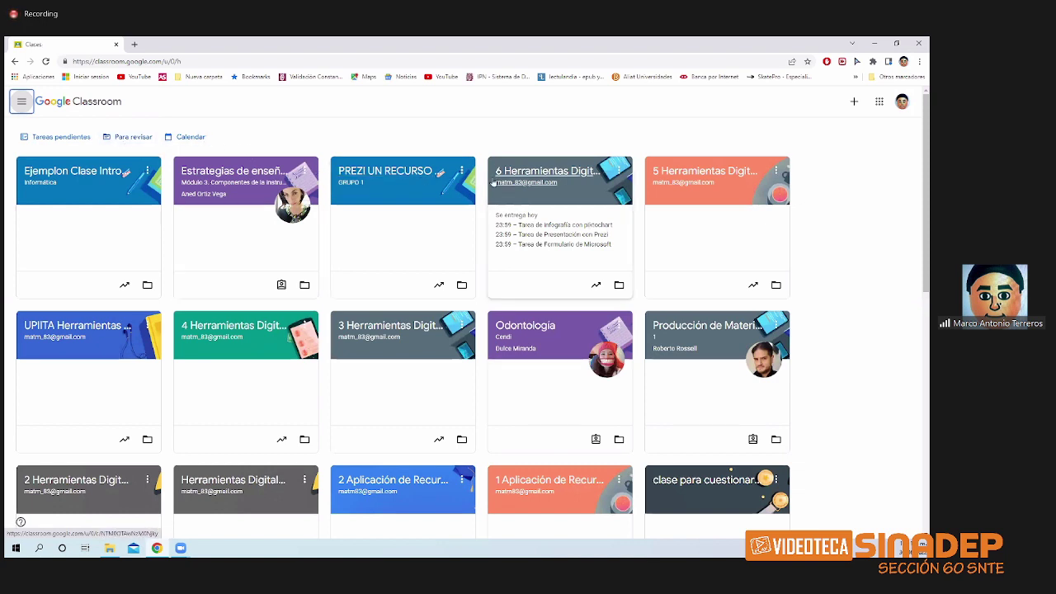
{"action": "left_click", "coordinate": [533, 175]}
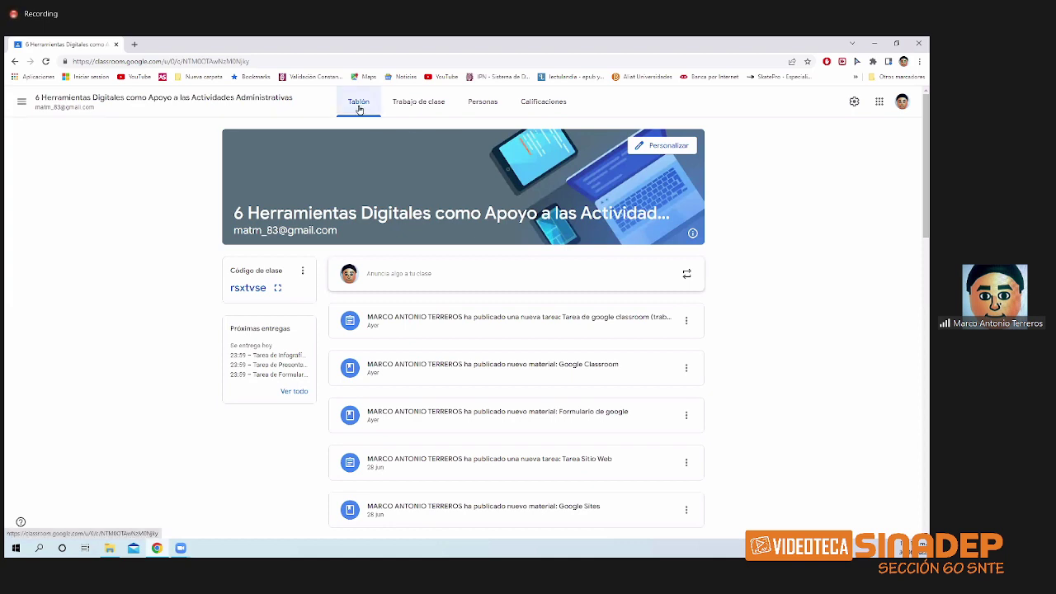
- Review the 6 Herramientas Digitales student roster and its Trabajo de clase topics
{"action": "left_click", "coordinate": [414, 111]}
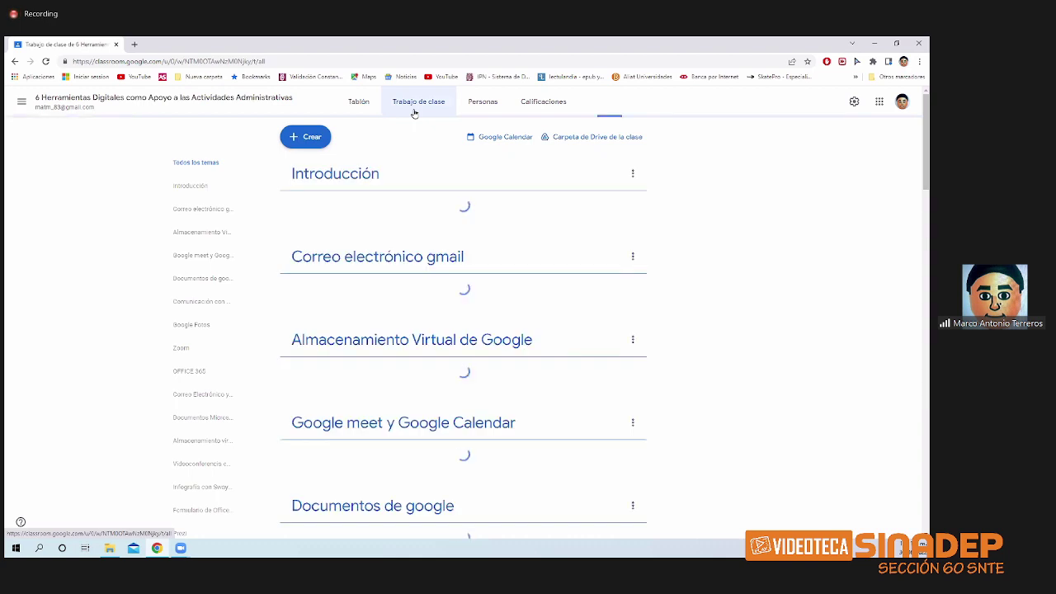
{"action": "left_click", "coordinate": [472, 107]}
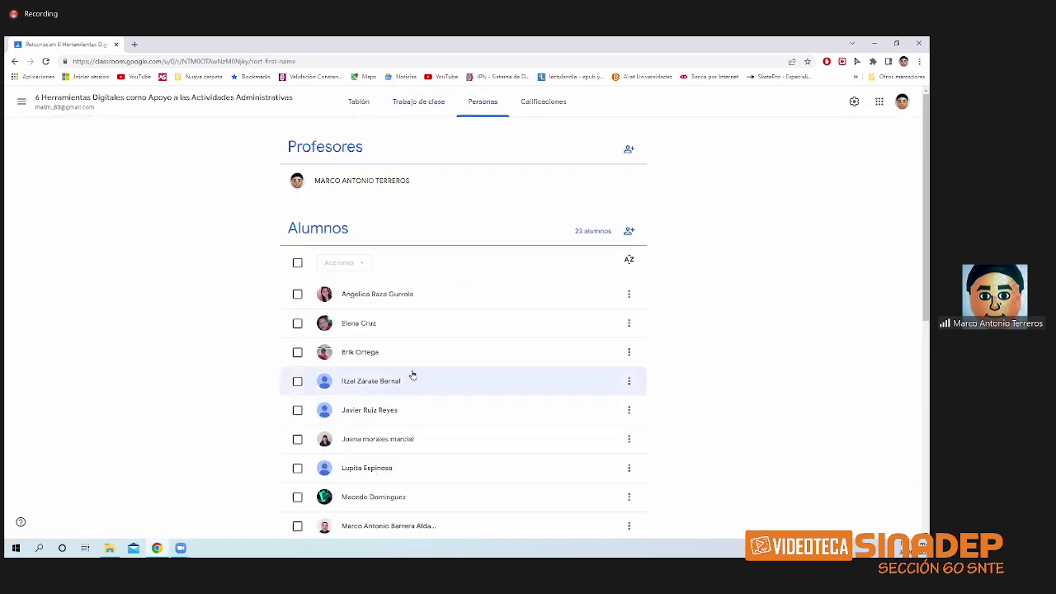
{"action": "scroll", "coordinate": [413, 375], "scroll_direction": "down", "scroll_amount": 5}
{"action": "scroll", "coordinate": [413, 375], "scroll_direction": "up", "scroll_amount": 5}
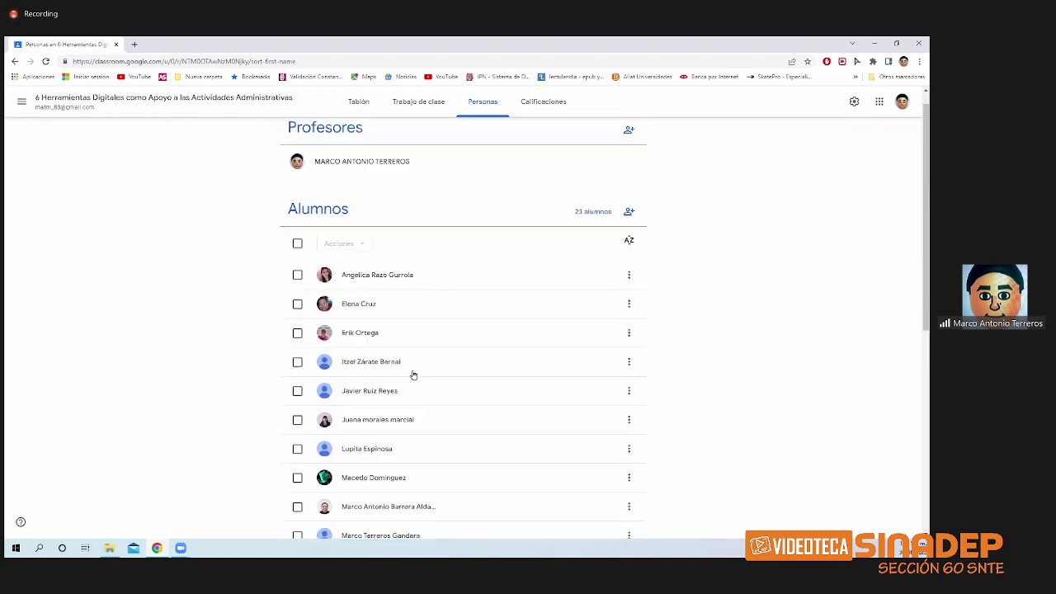
{"action": "scroll", "coordinate": [413, 376], "scroll_direction": "up", "scroll_amount": 1}
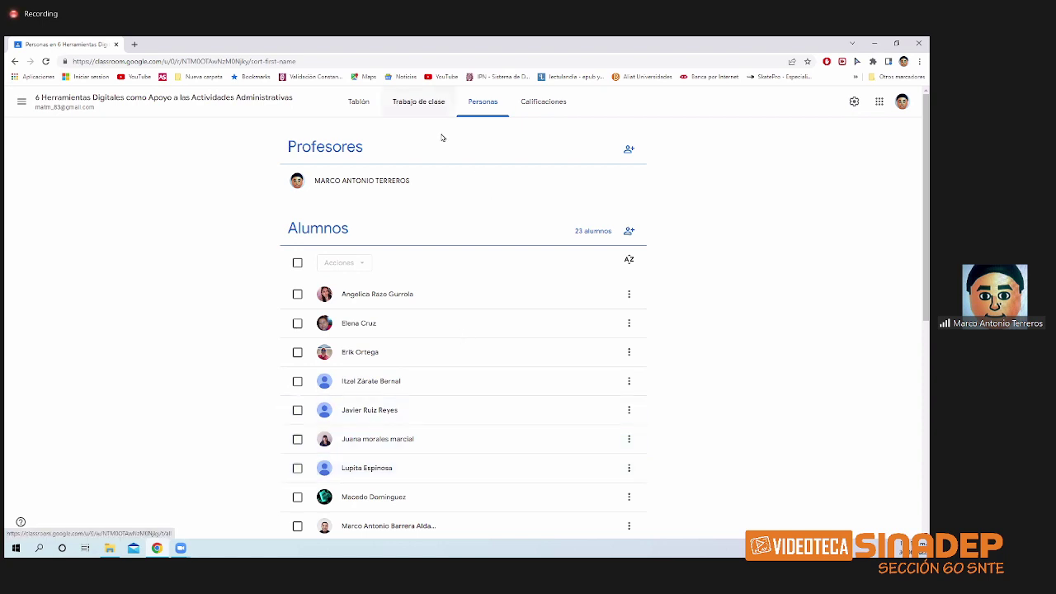
{"action": "left_click", "coordinate": [424, 106]}
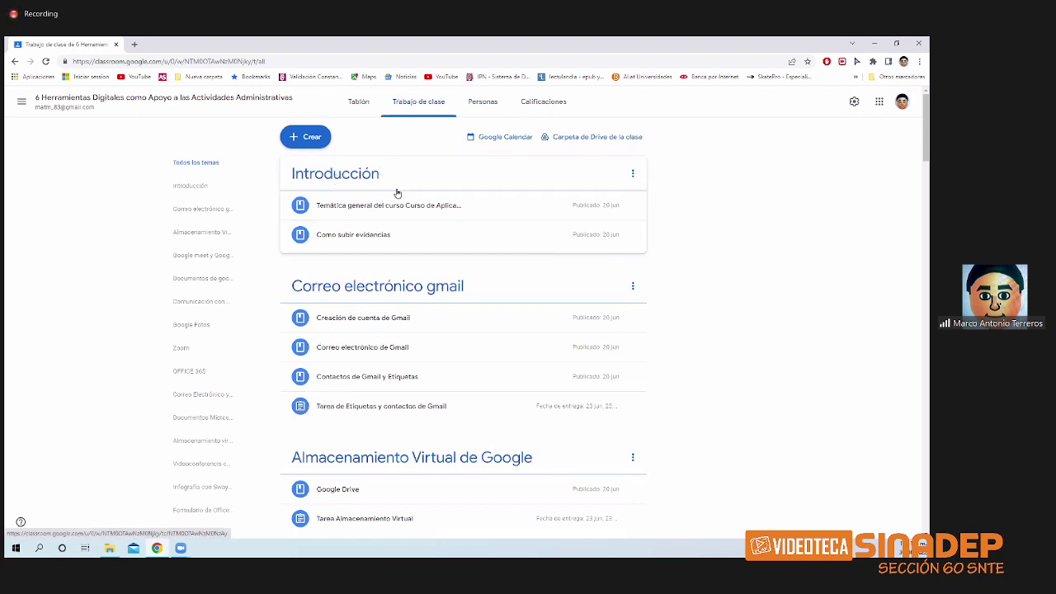
{"action": "scroll", "coordinate": [448, 245], "scroll_direction": "down", "scroll_amount": 1}
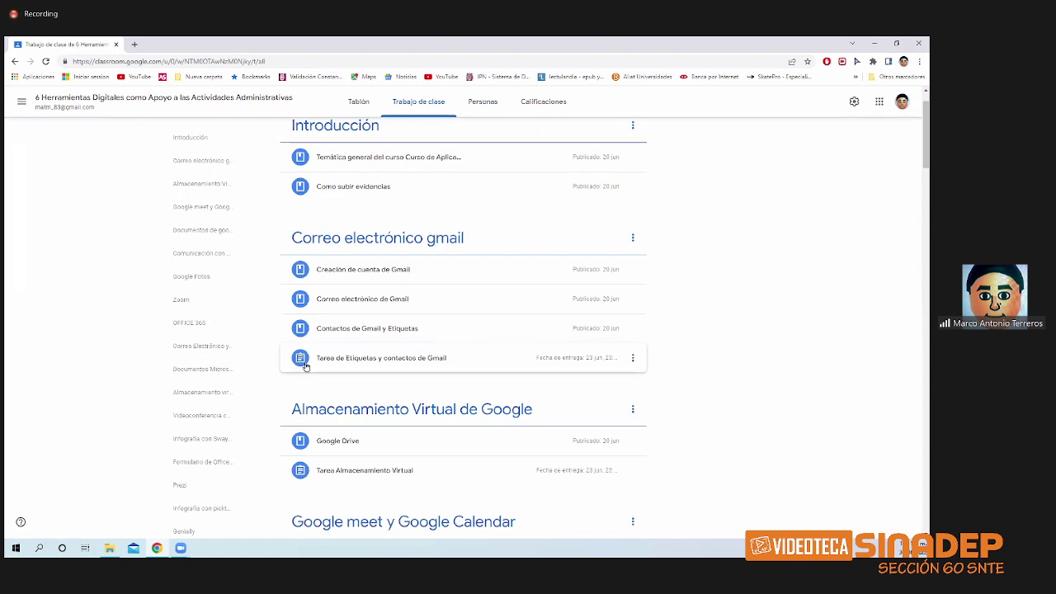
{"action": "scroll", "coordinate": [312, 359], "scroll_direction": "up", "scroll_amount": 1}
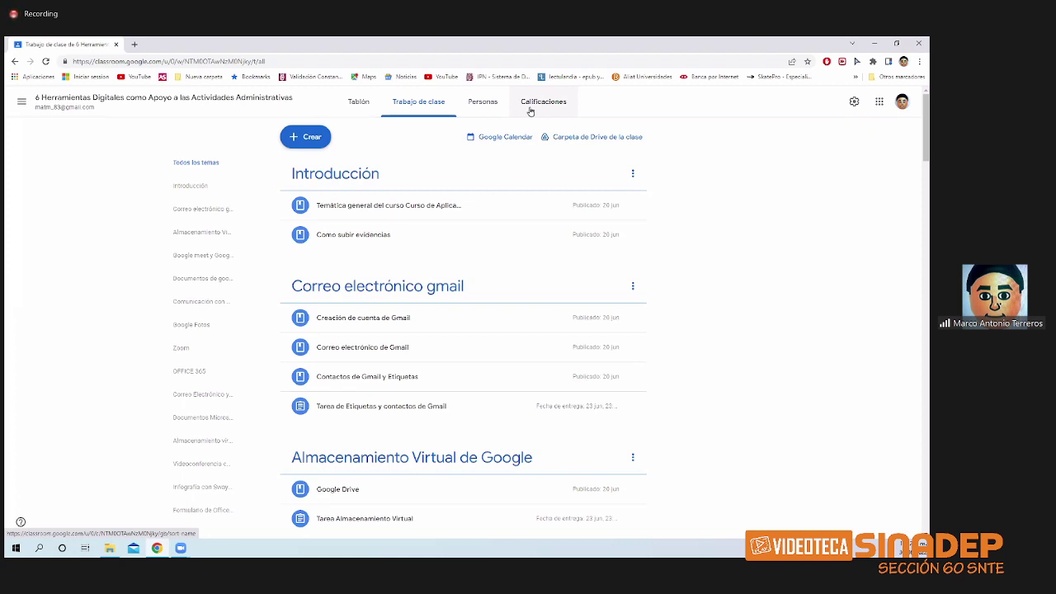
- Scroll through the Calificaciones gradebook (98.33% average) and open the Tarea de Hangouts submissions
{"action": "left_click", "coordinate": [530, 106]}
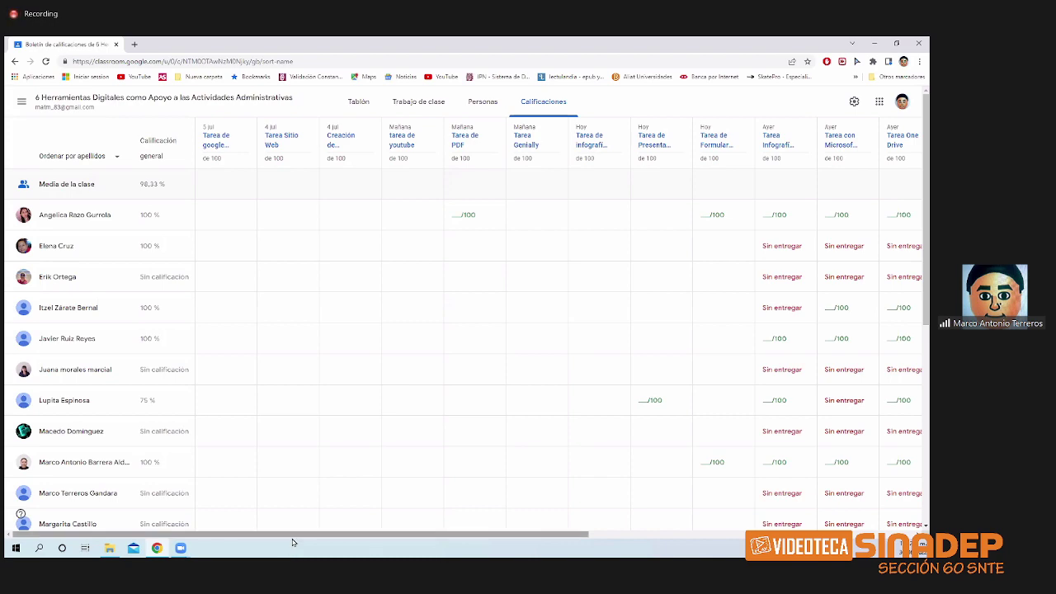
{"action": "left_click_drag", "start_coordinate": [292, 536], "coordinate": [703, 545]}
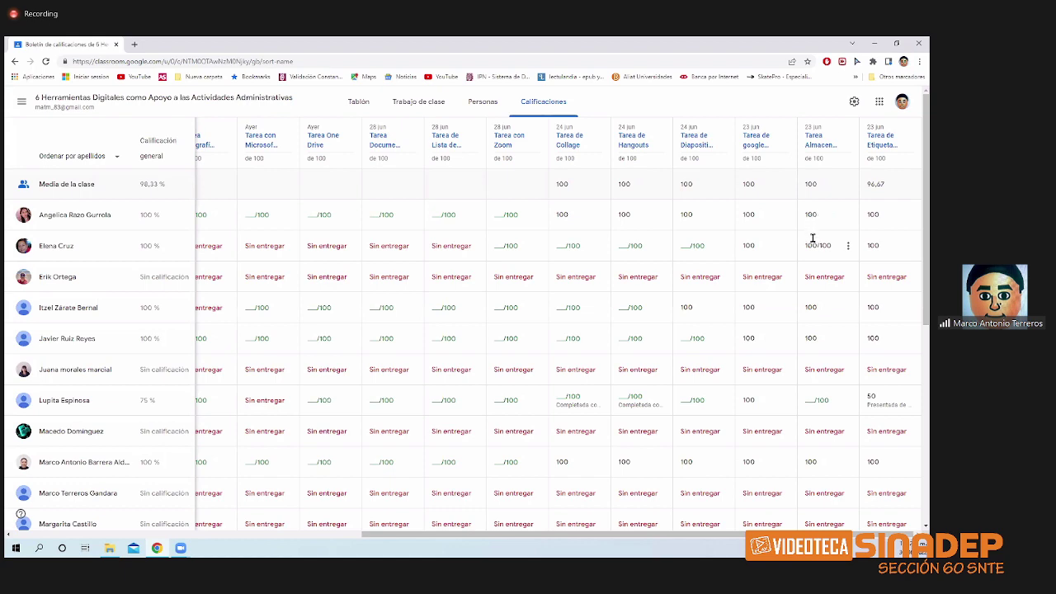
{"action": "left_click_drag", "start_coordinate": [475, 535], "coordinate": [402, 537]}
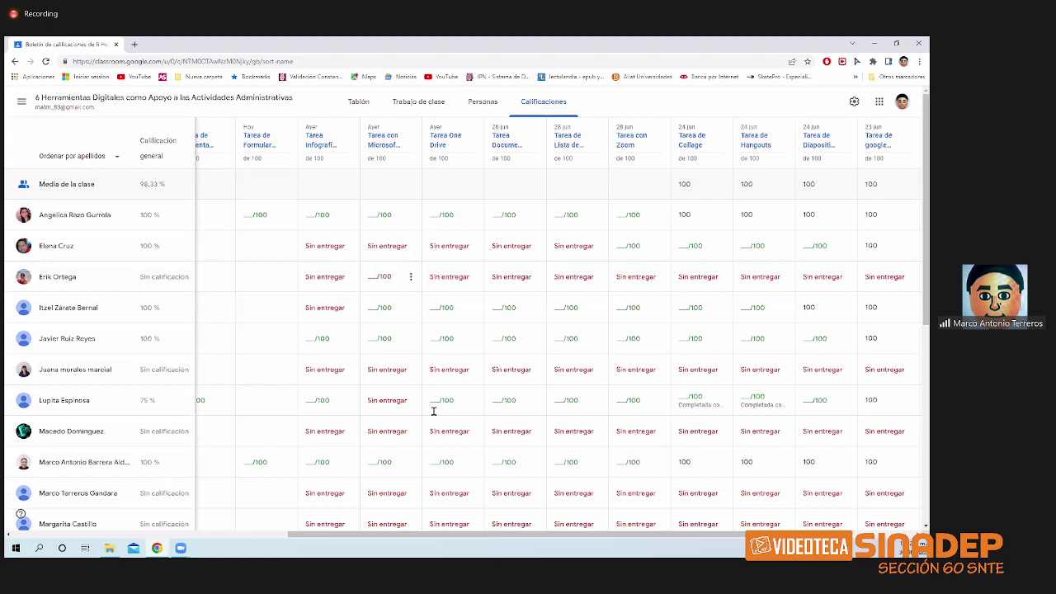
{"action": "left_click_drag", "start_coordinate": [513, 537], "coordinate": [588, 536]}
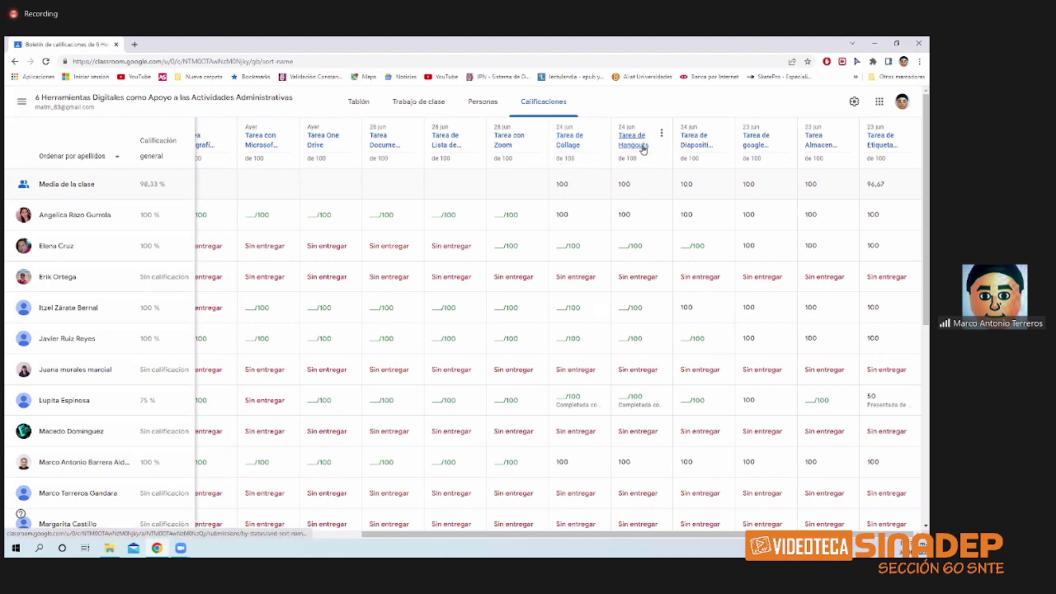
{"action": "left_click", "coordinate": [643, 149]}
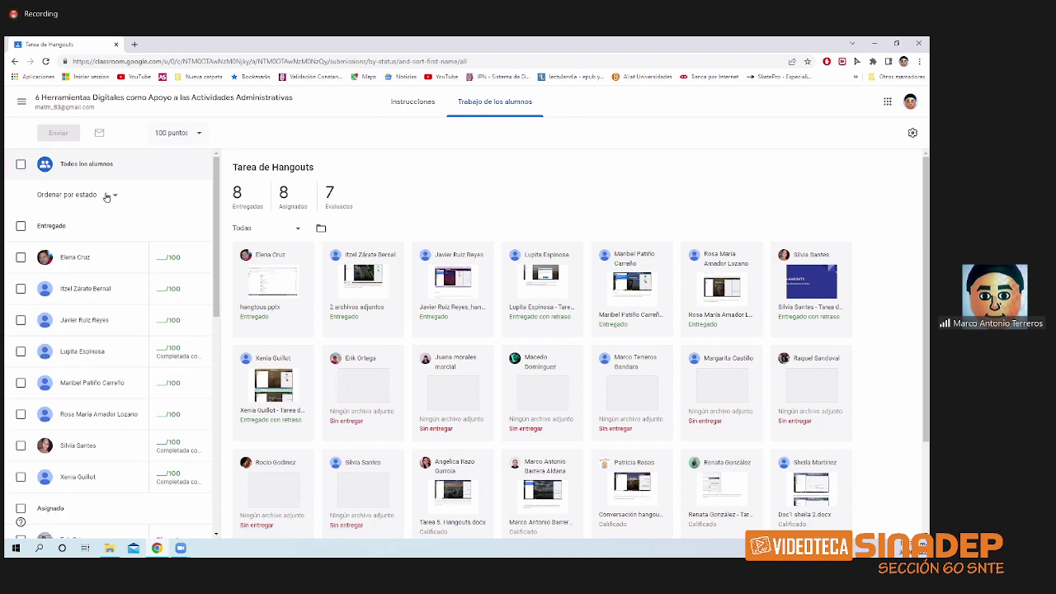
- Sort students to the Entregado group and open the first student's hangtous.pptx
{"action": "left_click", "coordinate": [105, 196]}
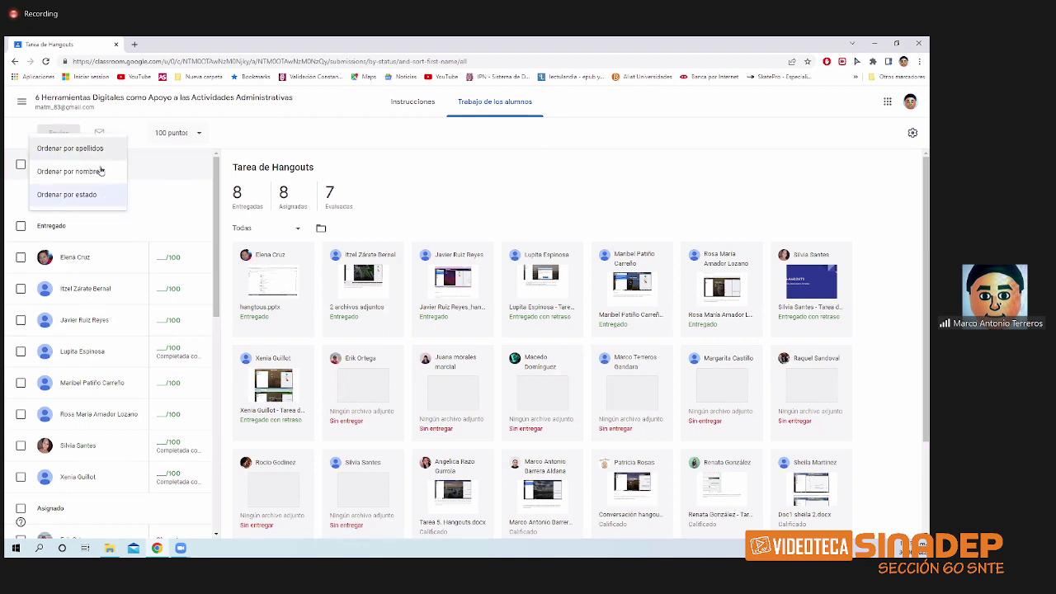
{"action": "left_click", "coordinate": [165, 225]}
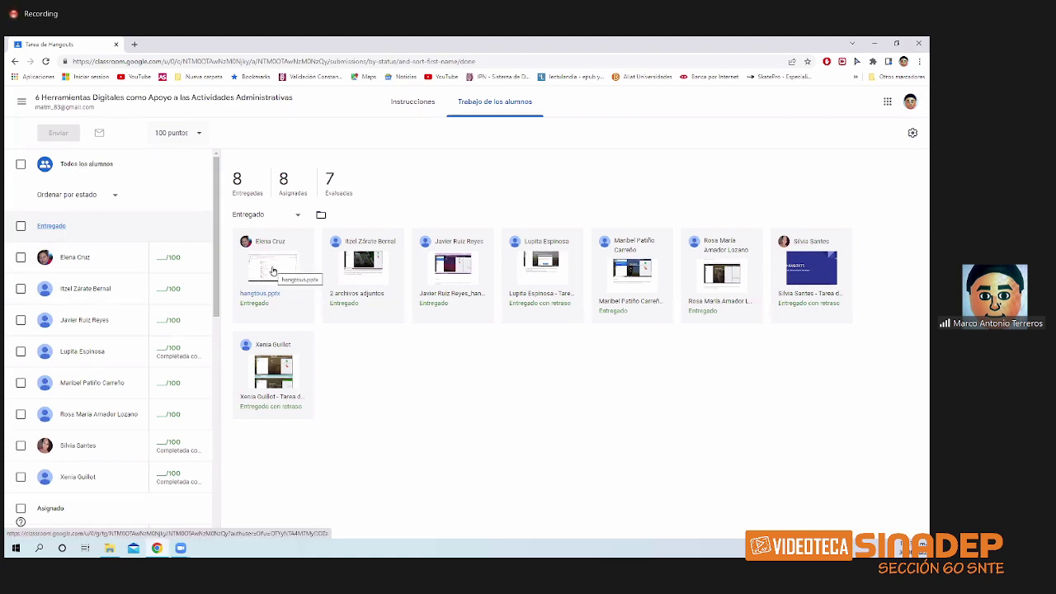
{"action": "left_click", "coordinate": [273, 271]}
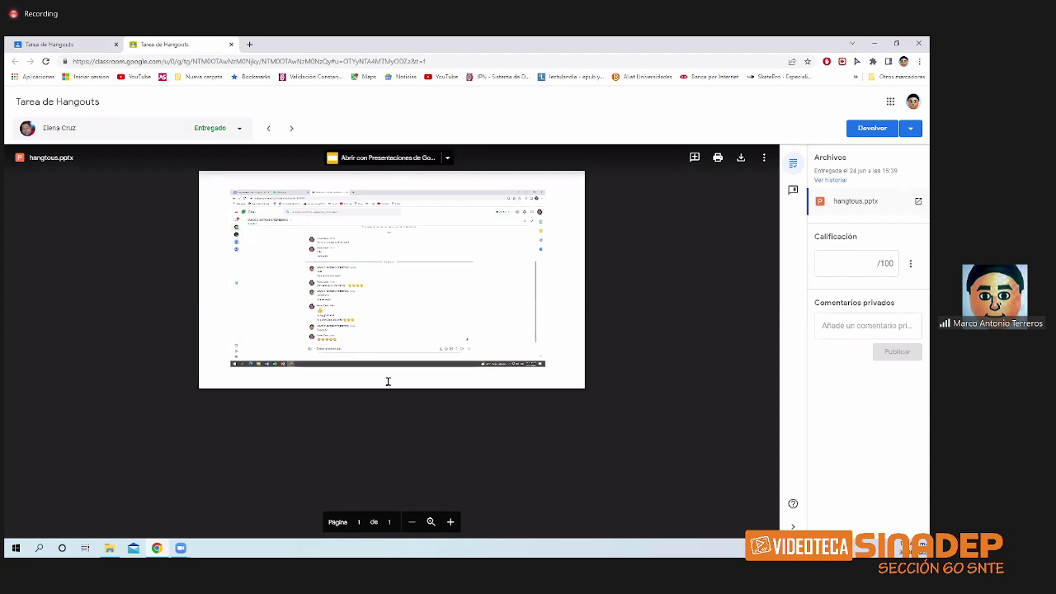
- Preview the student's slides and grade the submission 100/100
{"action": "left_click", "coordinate": [431, 522]}
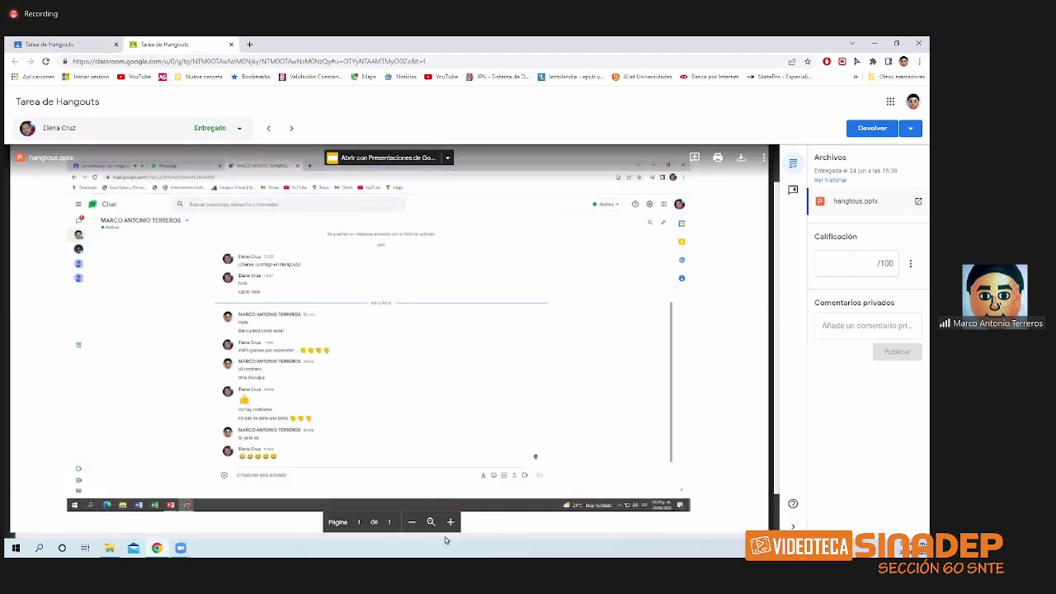
{"action": "left_click", "coordinate": [412, 522]}
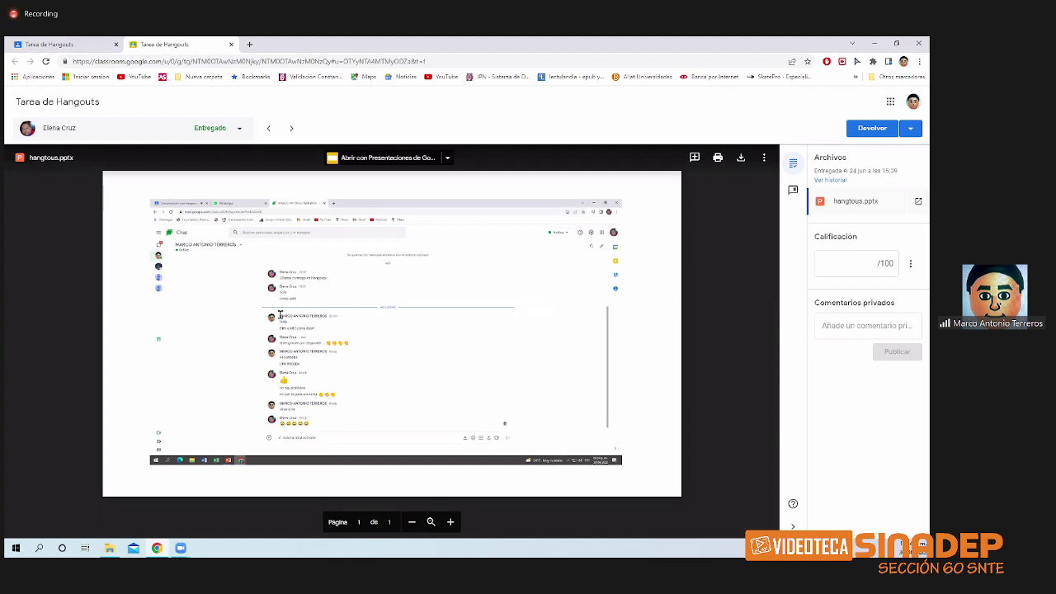
{"action": "left_click", "coordinate": [868, 264]}
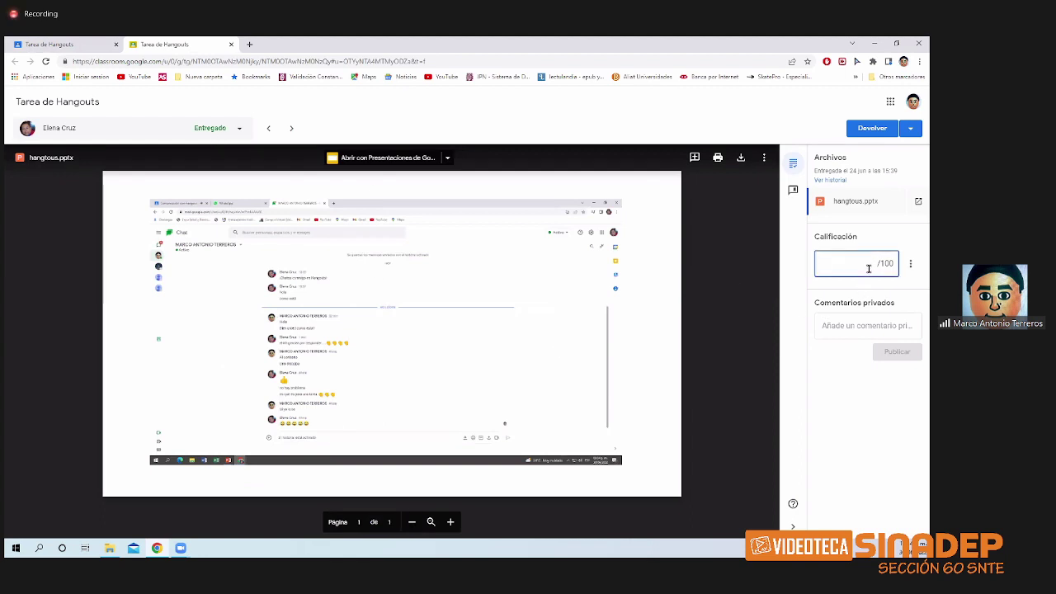
{"action": "type", "text": "100"}
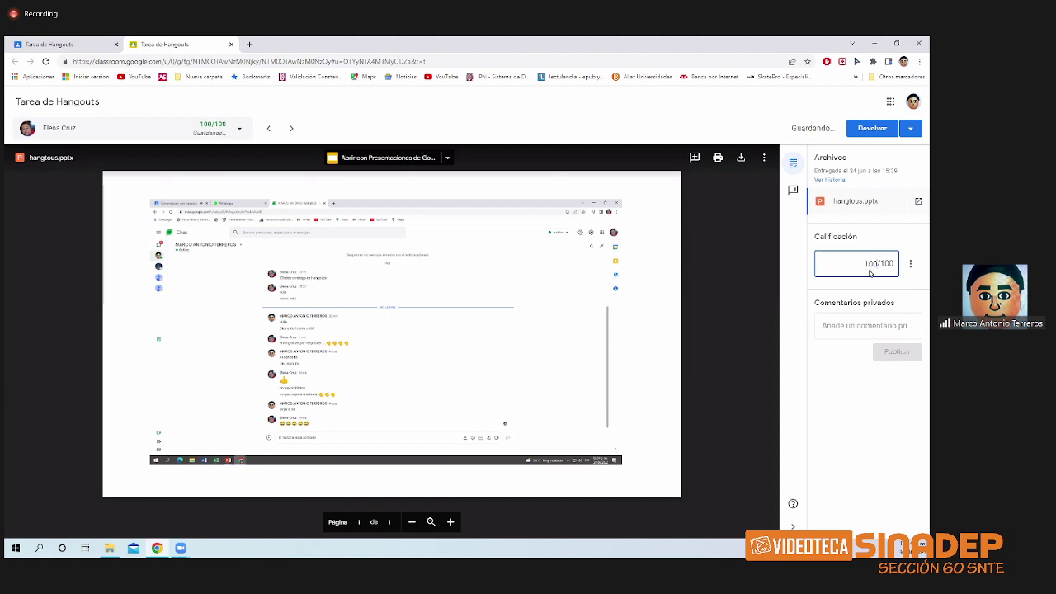
{"action": "left_click", "coordinate": [823, 372]}
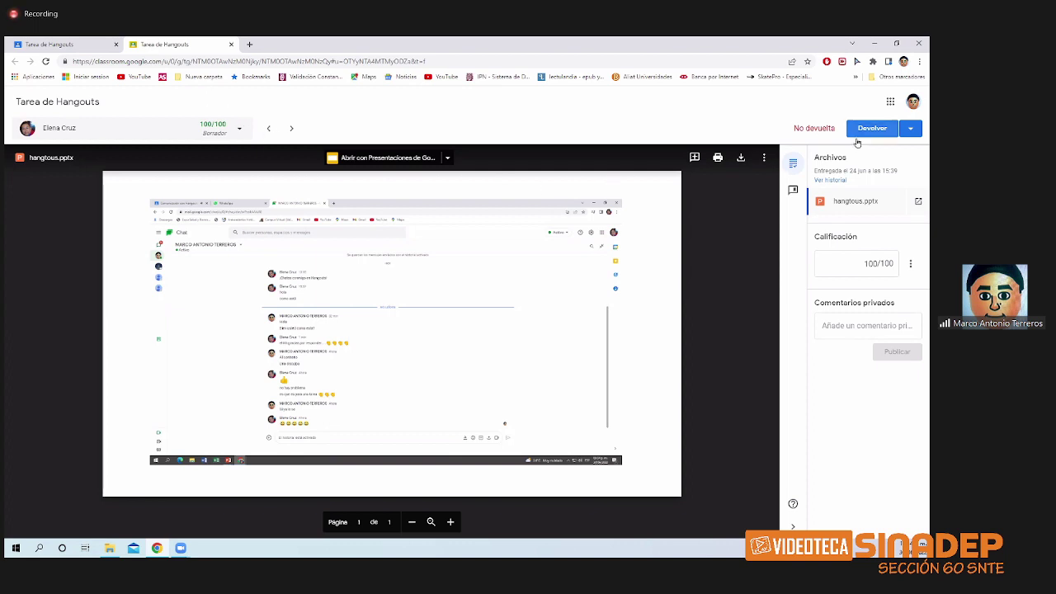
- Return the work to the student and post the private comment 'muy bien, buen trabajo'
{"action": "left_click", "coordinate": [907, 132]}
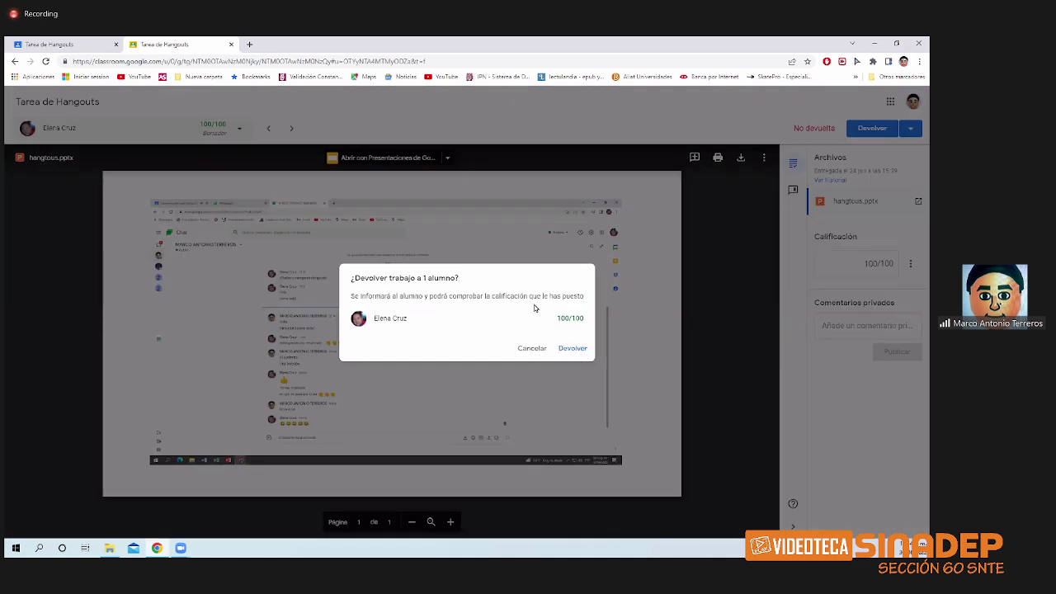
{"action": "left_click", "coordinate": [571, 348]}
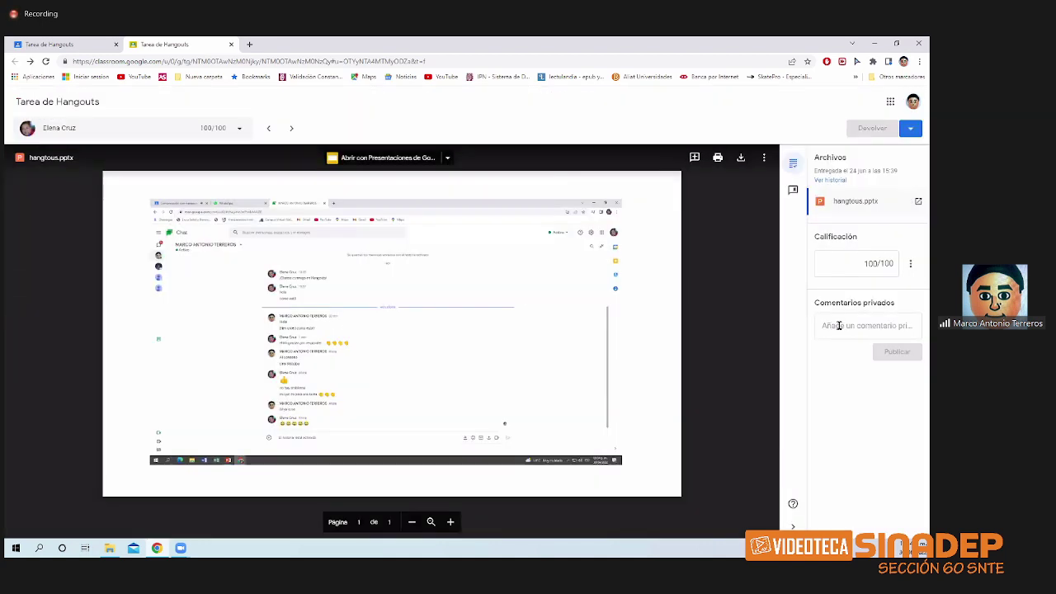
{"action": "left_click", "coordinate": [847, 334]}
{"action": "type", "text": "muy bien"}
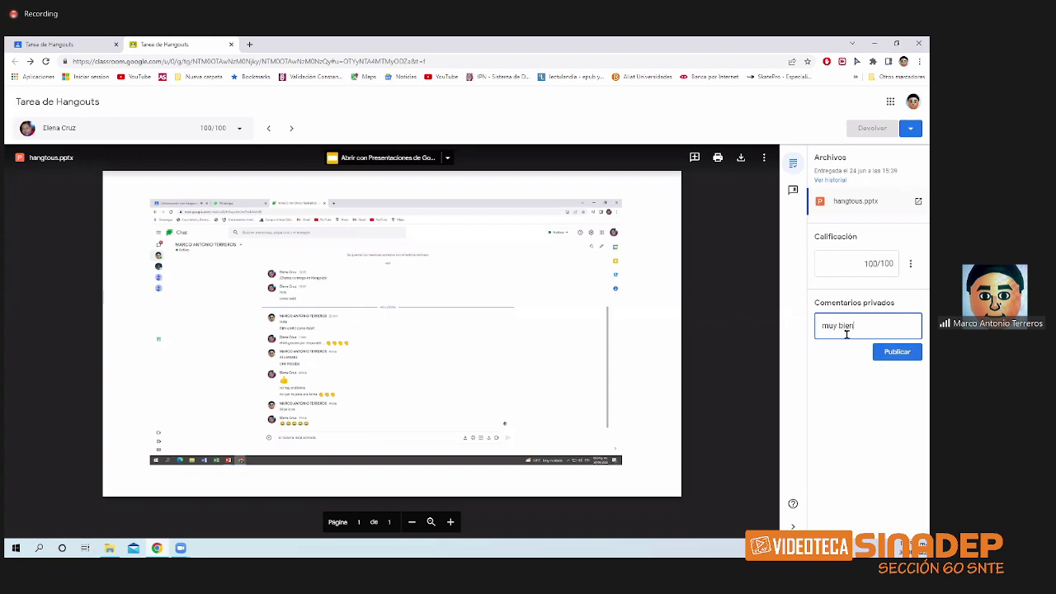
{"action": "type", "text": ", buen trabajo"}
{"action": "left_click", "coordinate": [892, 354]}
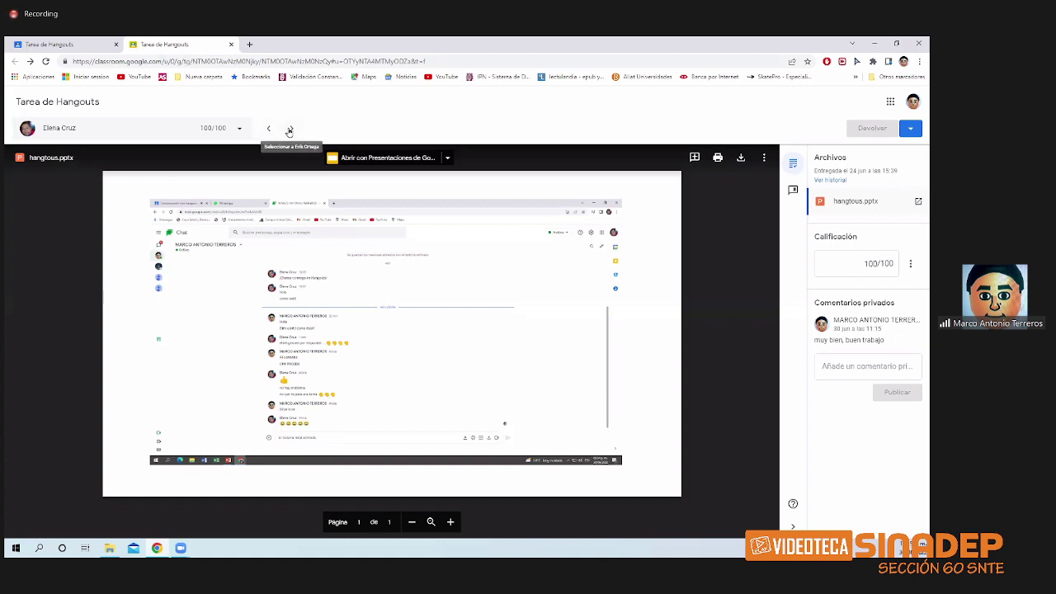
- Skip ahead to the next student's submission and view the attached chat screenshot
{"action": "left_click", "coordinate": [288, 130]}
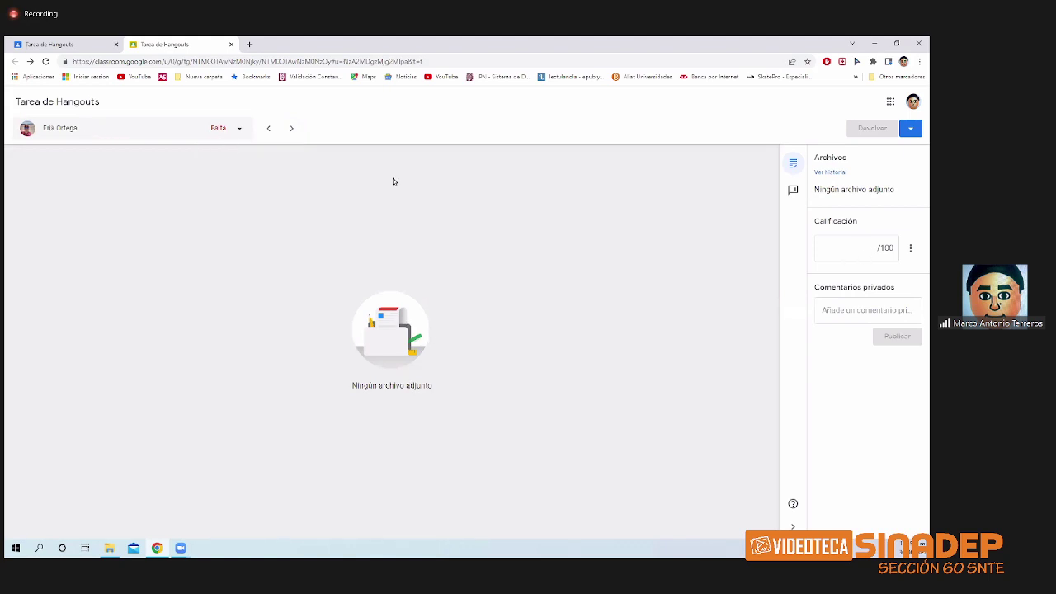
{"action": "left_click", "coordinate": [290, 128]}
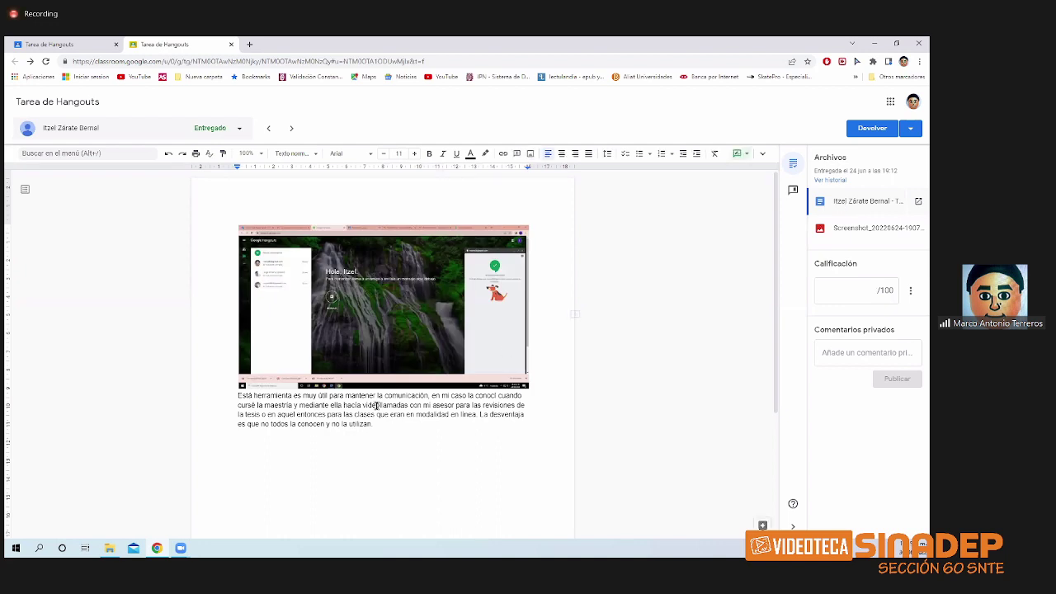
{"action": "left_click", "coordinate": [842, 237]}
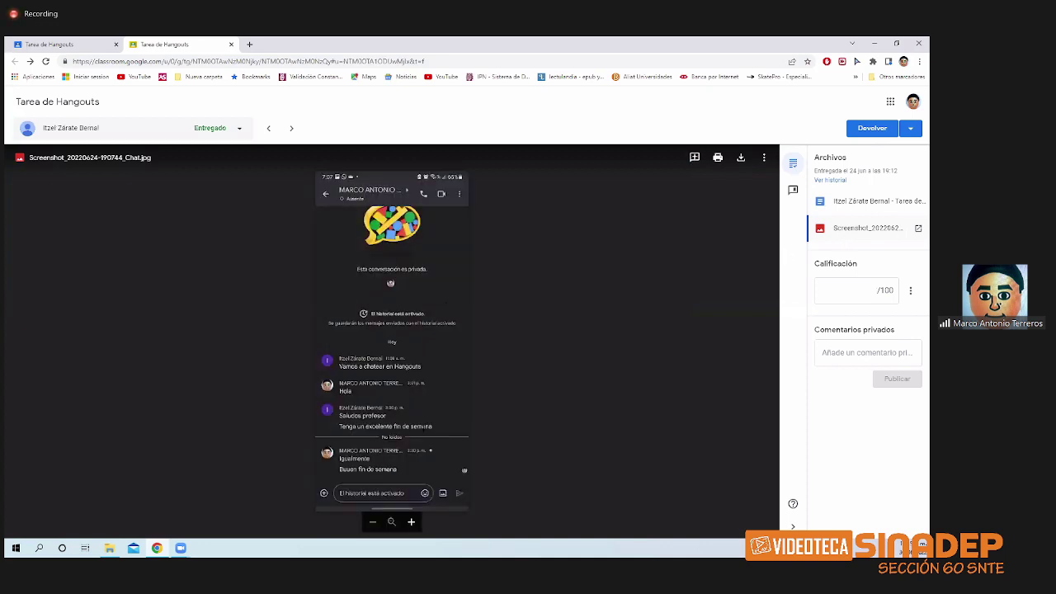
- Grade the submission 100/100 and post the private comment 'muy bien'
{"action": "left_click", "coordinate": [841, 297]}
{"action": "type", "text": "1"}
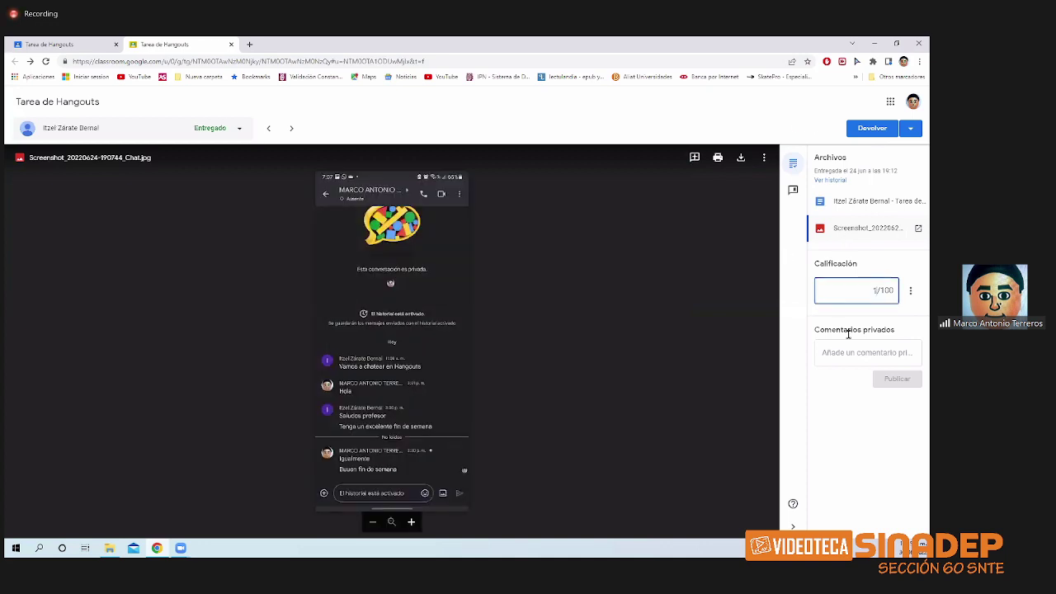
{"action": "type", "text": "00"}
{"action": "left_click", "coordinate": [858, 353]}
{"action": "type", "text": "m"}
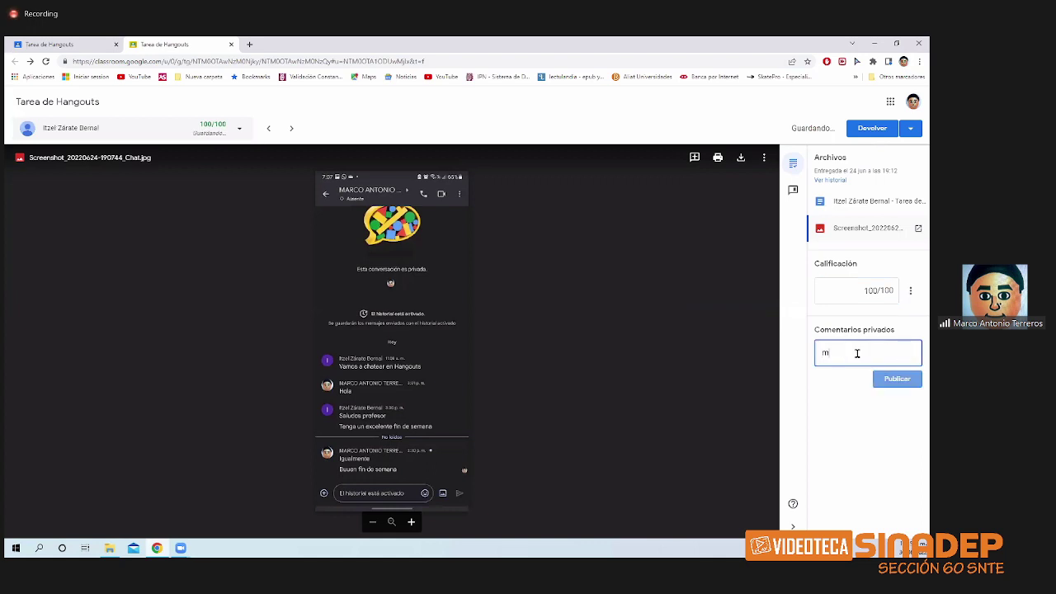
{"action": "type", "text": "uy "}
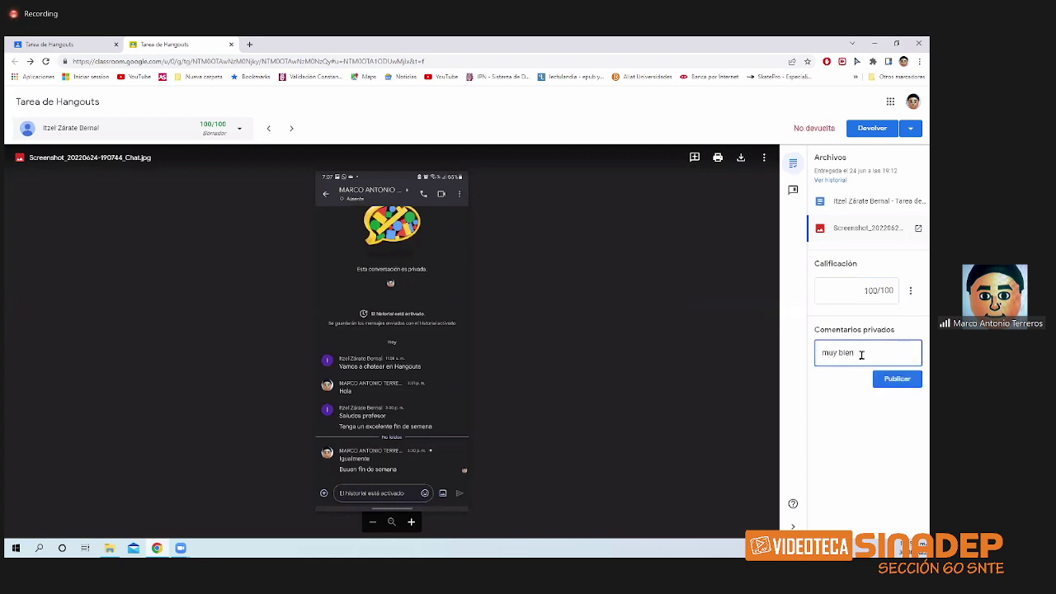
{"action": "type", "text": "bien"}
{"action": "left_click", "coordinate": [879, 377]}
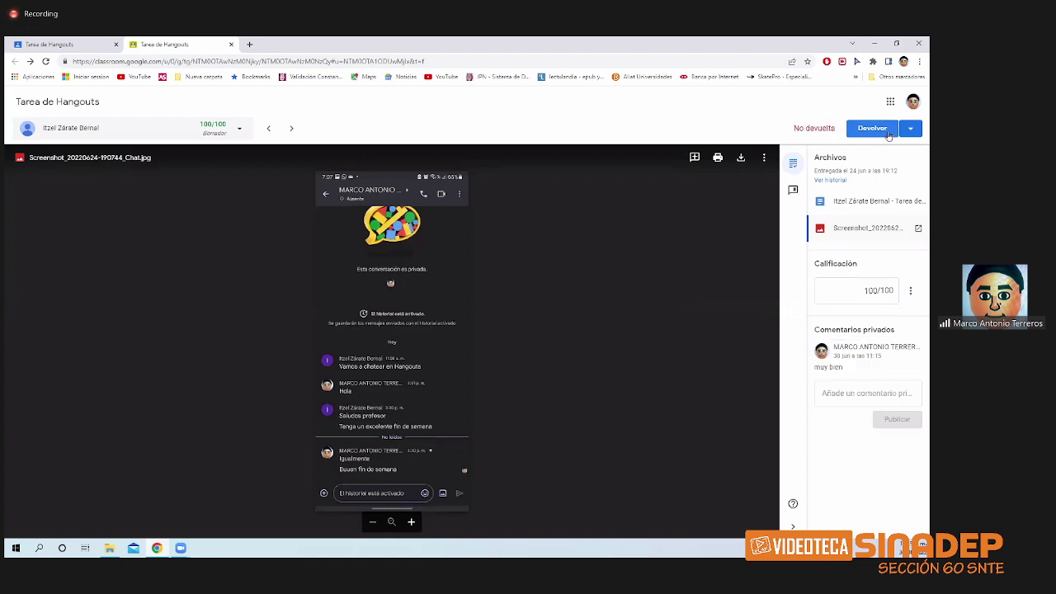
- Return the graded work to the student and close the grading tab
{"action": "left_click", "coordinate": [872, 128]}
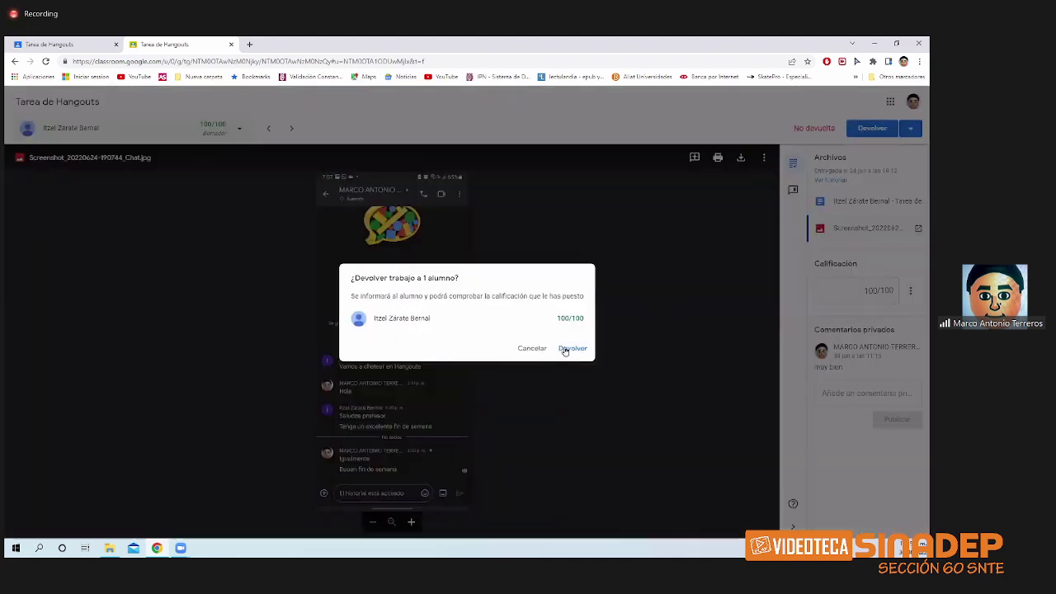
{"action": "left_click", "coordinate": [564, 349]}
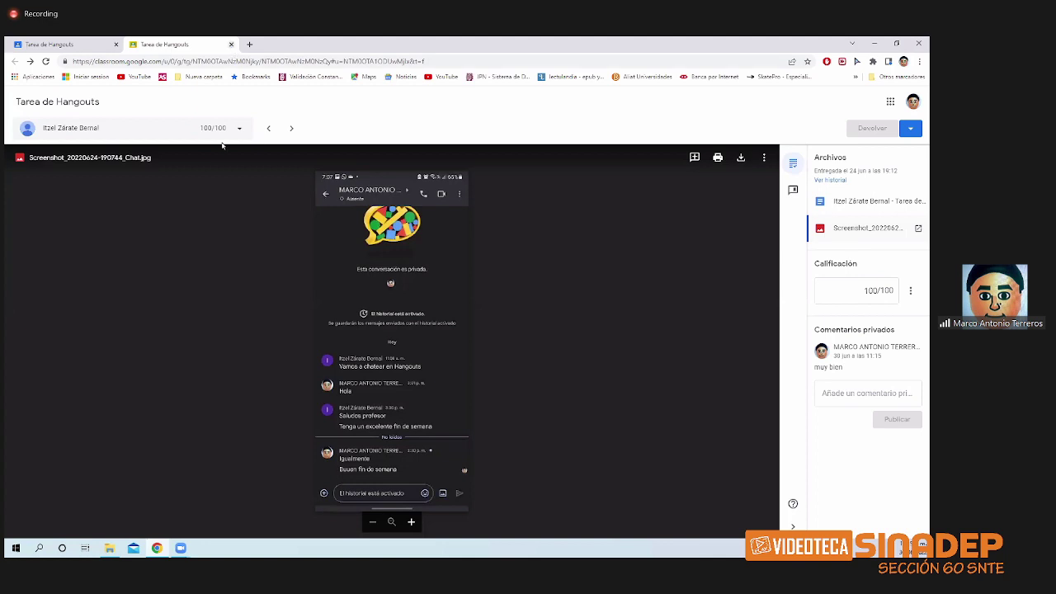
{"action": "key", "text": "ctrl+w"}
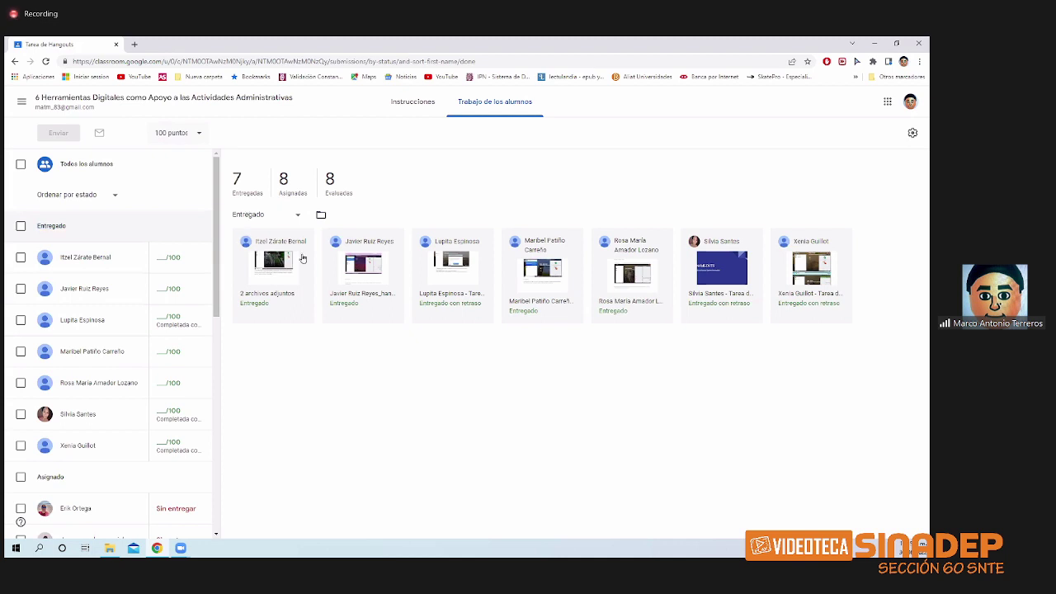
- Preview the next student's Word document submission, then close its tab
{"action": "left_click", "coordinate": [155, 265]}
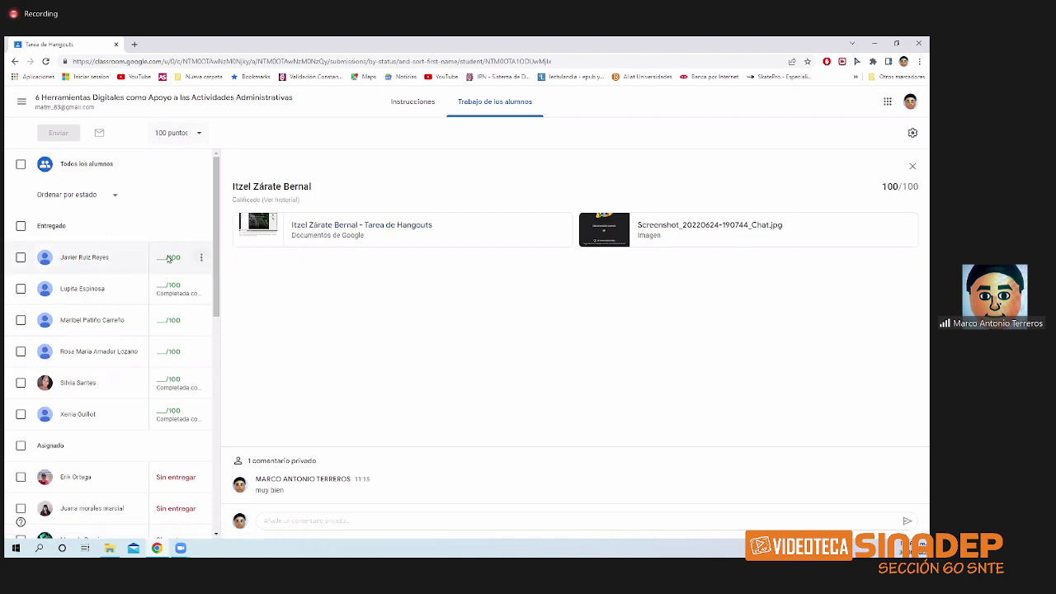
{"action": "left_click", "coordinate": [167, 258]}
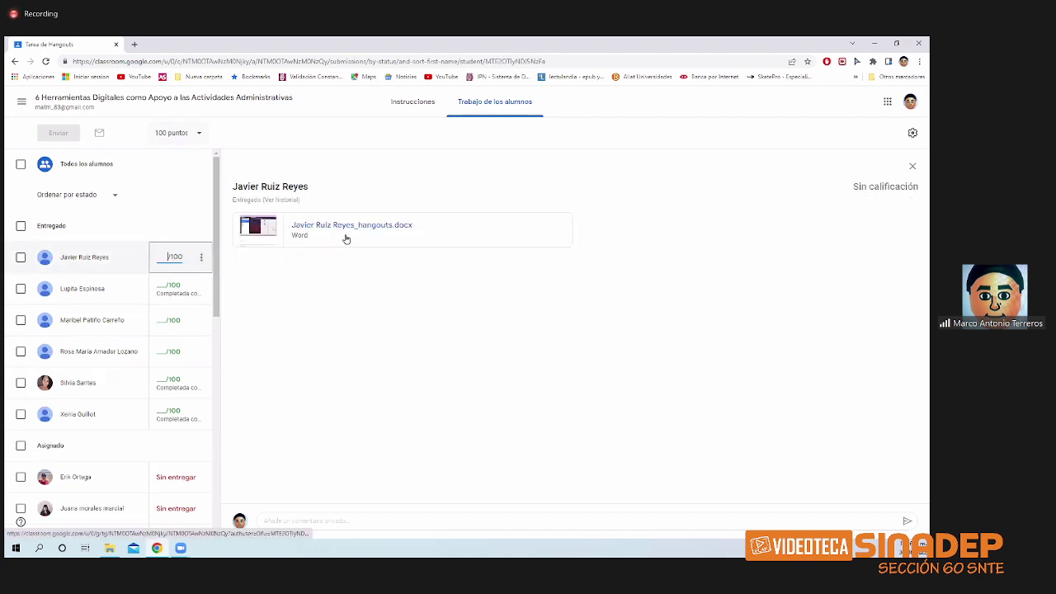
{"action": "left_click", "coordinate": [273, 235]}
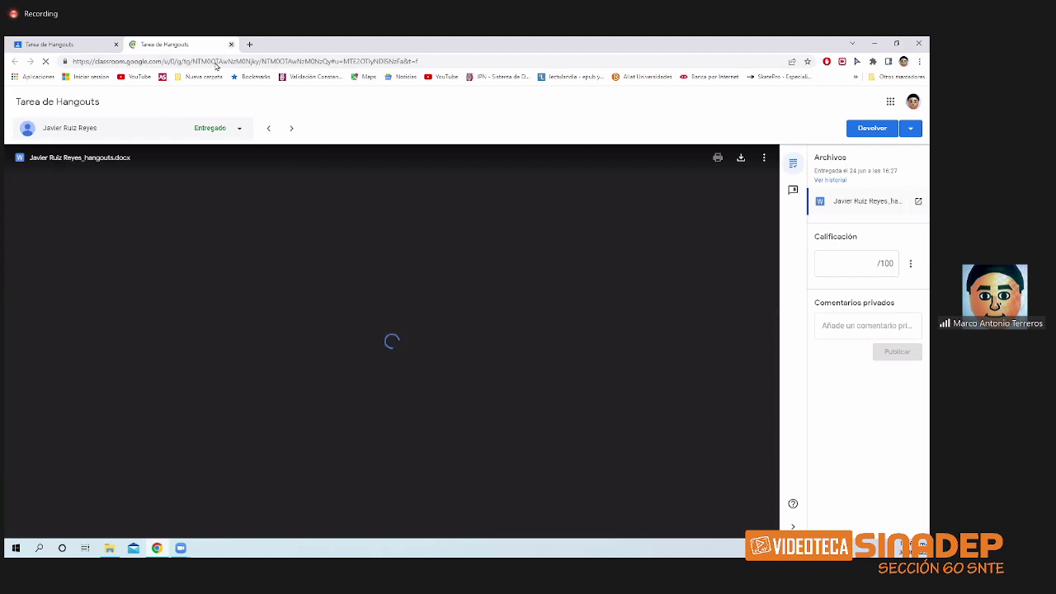
{"action": "left_click", "coordinate": [231, 44]}
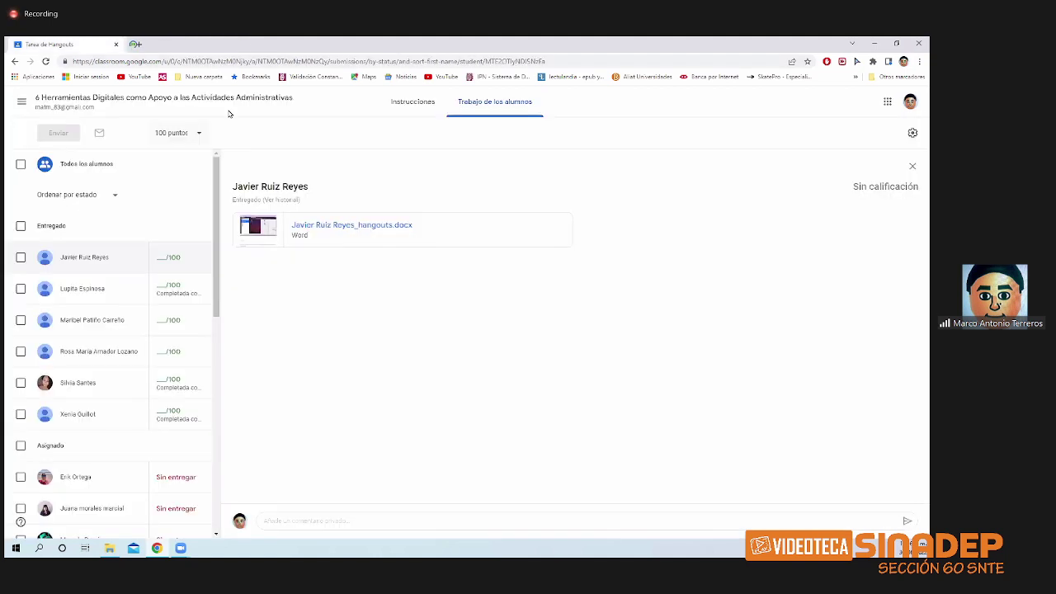
- Enter a grade of 100 for this student in the student work list
{"action": "left_click", "coordinate": [161, 262]}
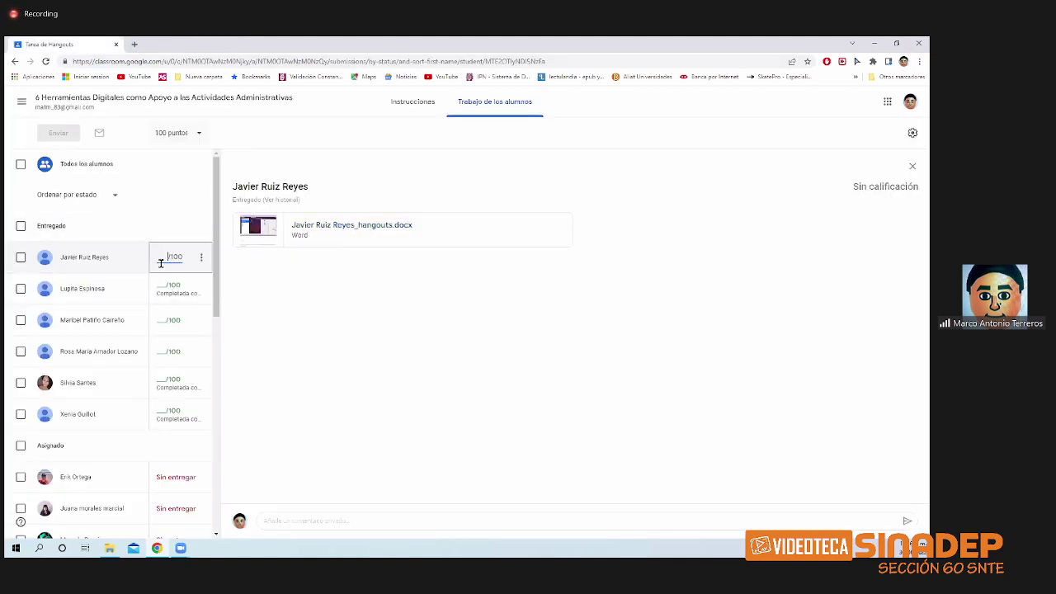
{"action": "type", "text": "100"}
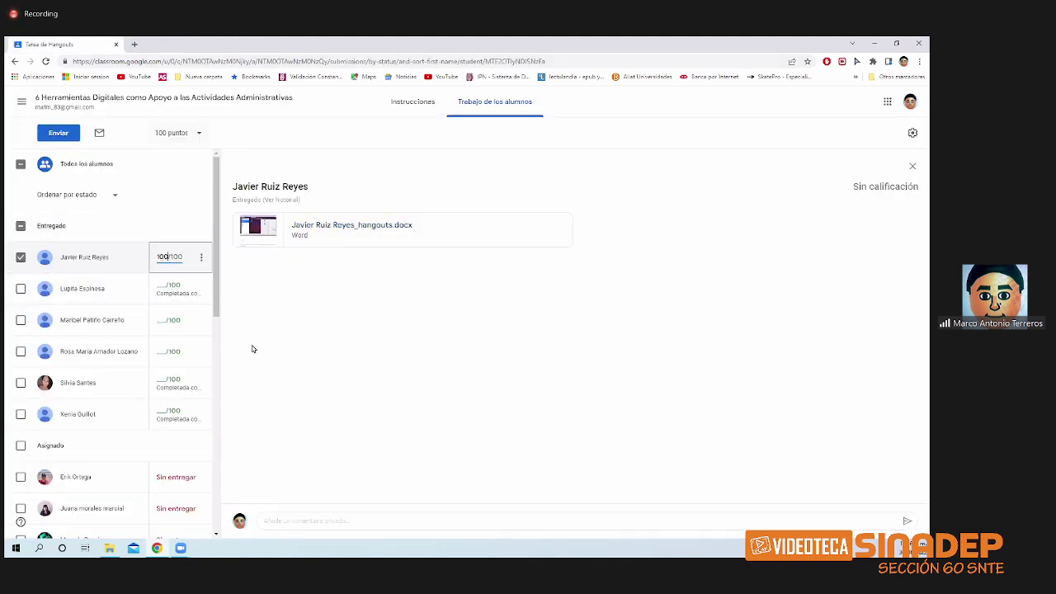
{"action": "key", "text": "Return"}
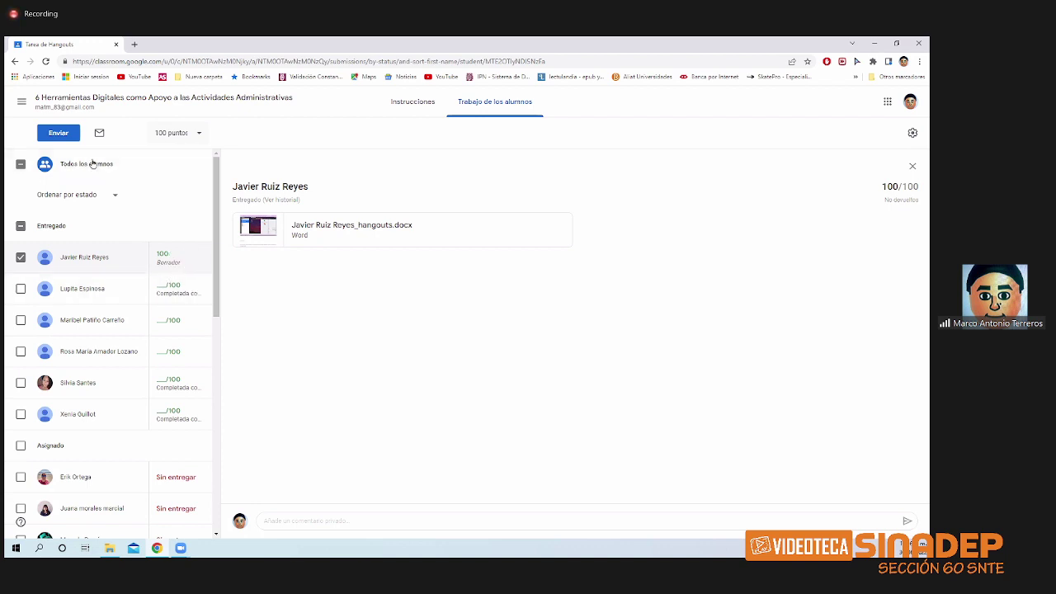
- Return the 100/100 Hangouts work with the private comment 'perfecto!' and go back to the class stream
{"action": "left_click", "coordinate": [59, 137]}
{"action": "left_click", "coordinate": [416, 343]}
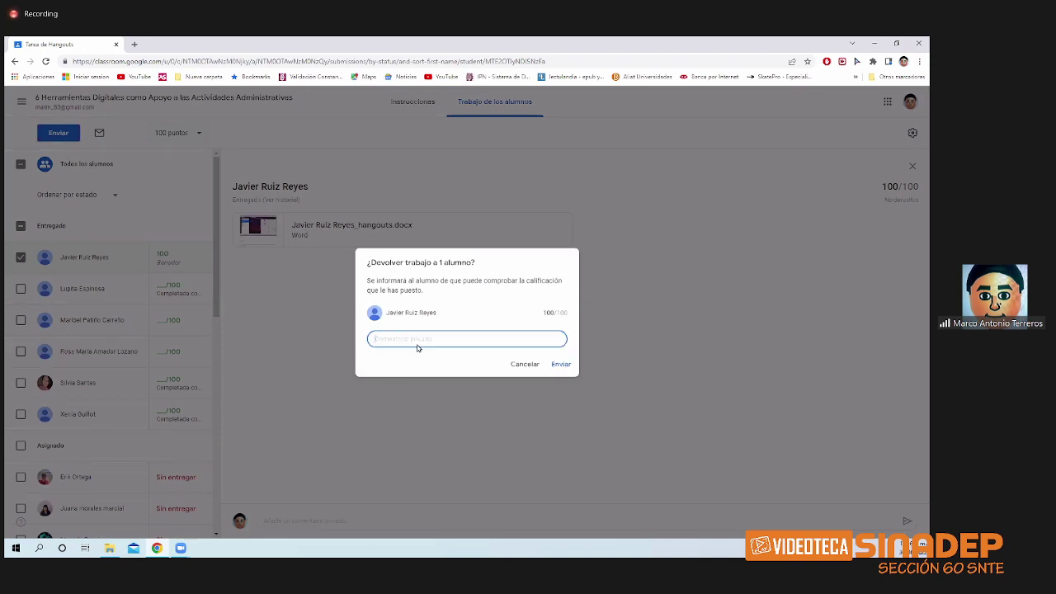
{"action": "type", "text": "perfecto!!"}
{"action": "key", "text": "Return"}
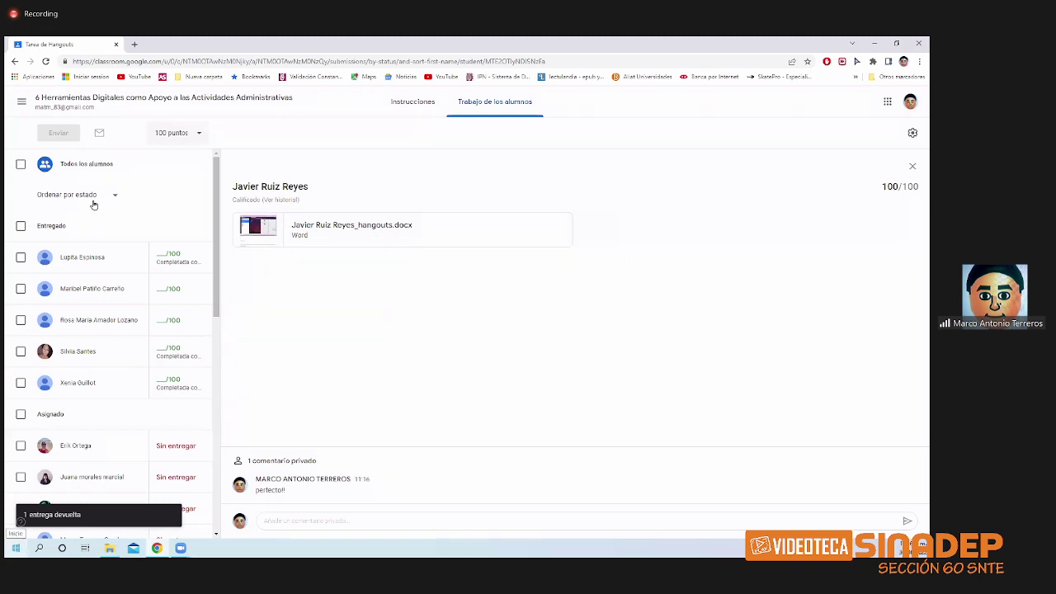
{"action": "left_click", "coordinate": [142, 101]}
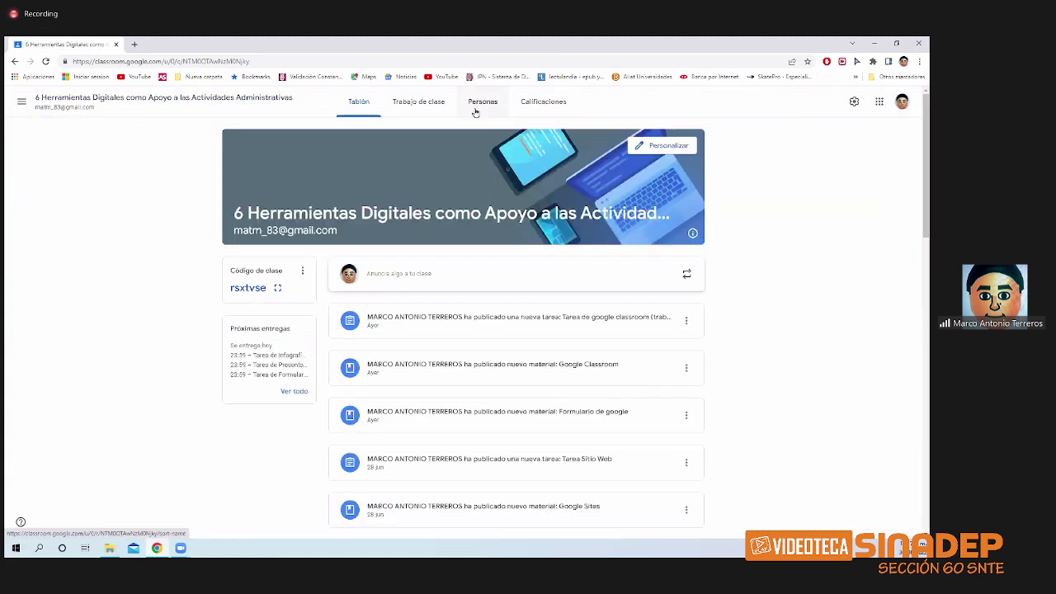
- Open one student's work overview from Personas and filter her pending, returned and submitted work
{"action": "left_click", "coordinate": [479, 103]}
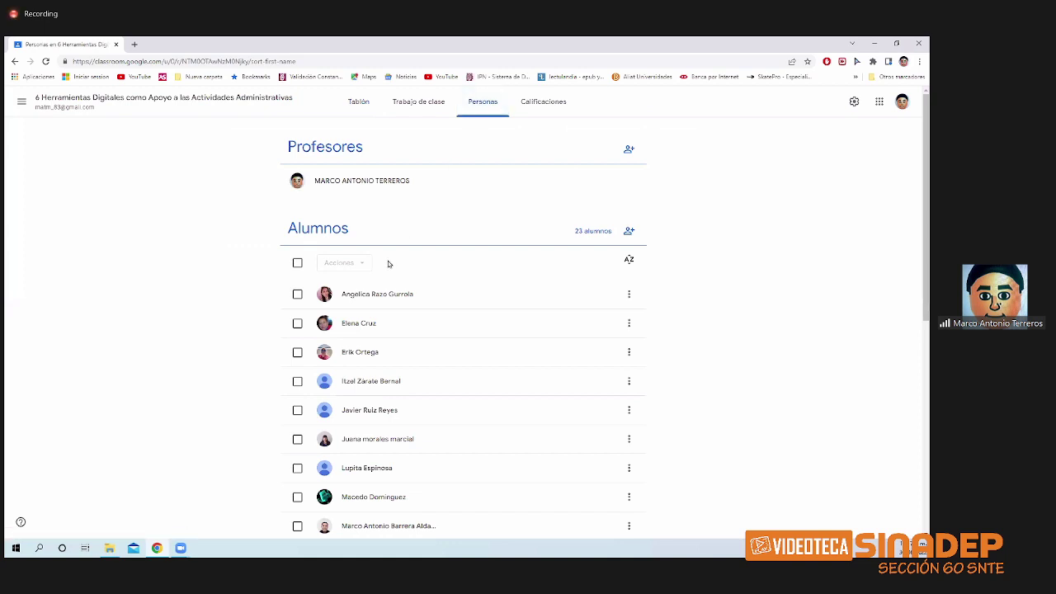
{"action": "left_click", "coordinate": [422, 295]}
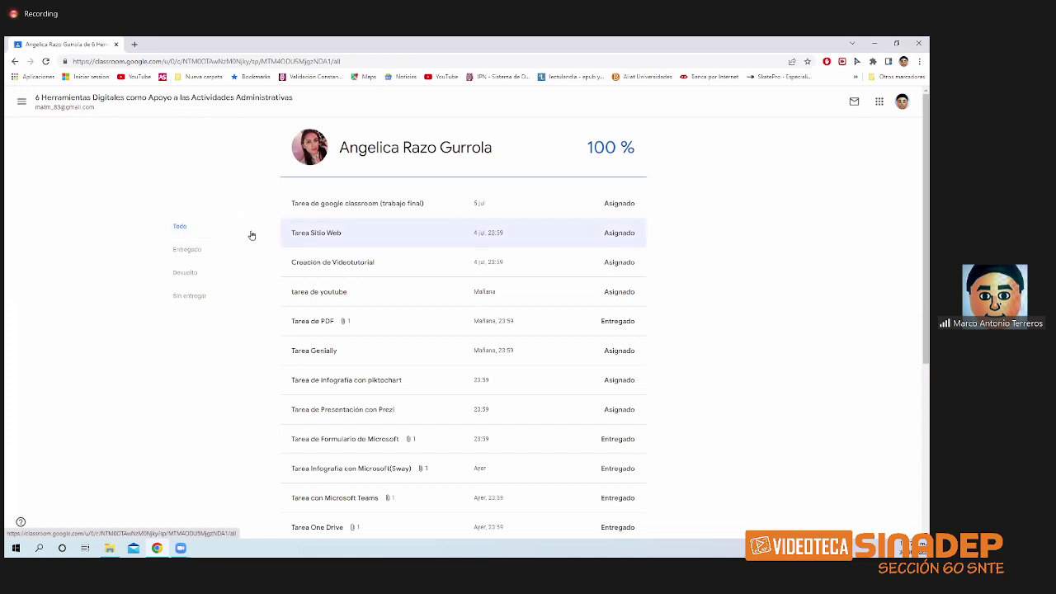
{"action": "scroll", "coordinate": [485, 264], "scroll_direction": "down", "scroll_amount": 1}
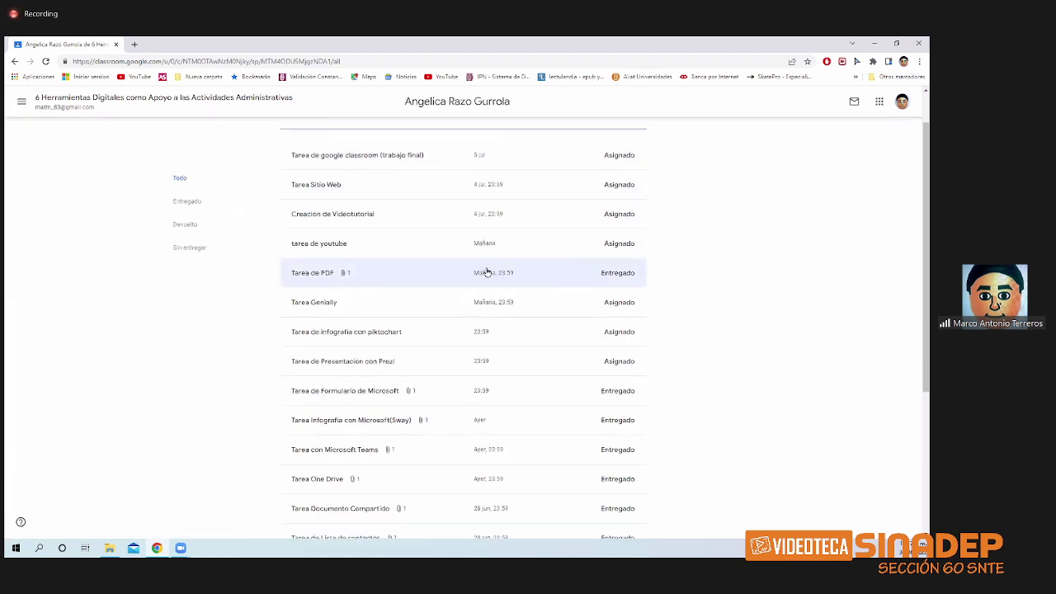
{"action": "scroll", "coordinate": [578, 235], "scroll_direction": "up", "scroll_amount": 1}
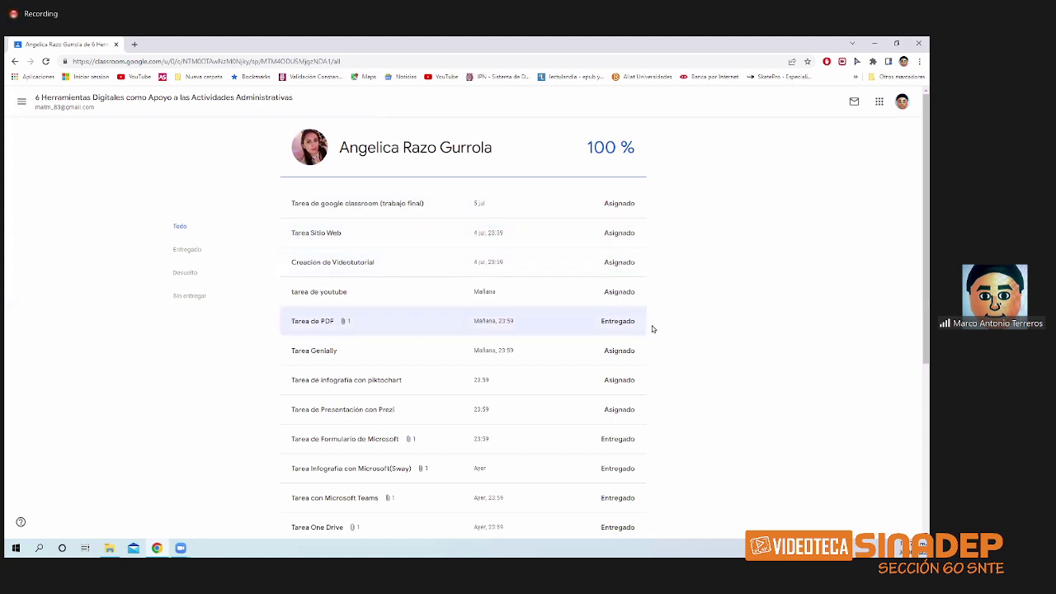
{"action": "scroll", "coordinate": [215, 275], "scroll_direction": "down", "scroll_amount": 1}
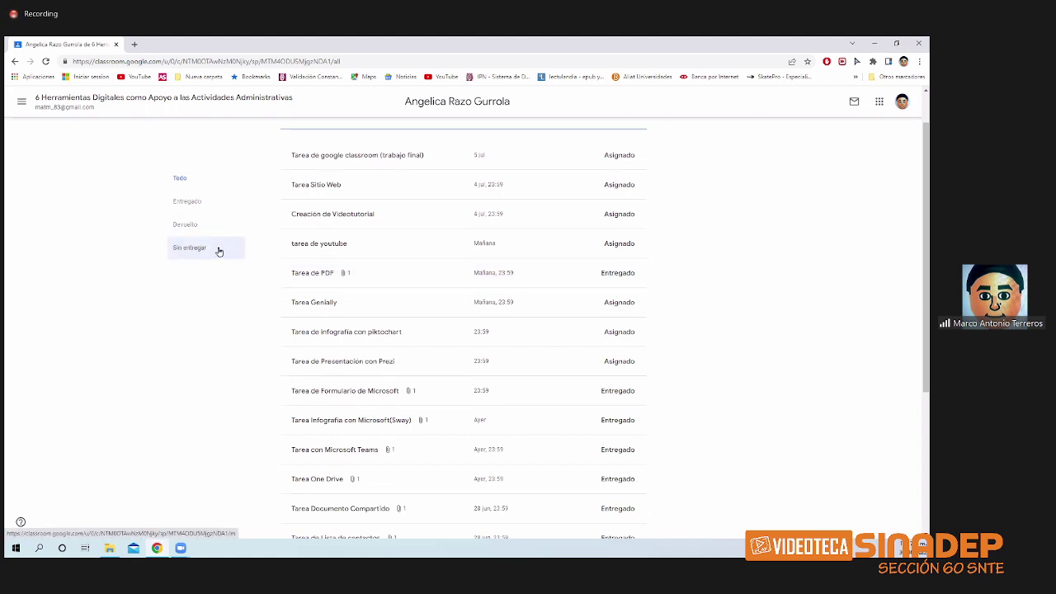
{"action": "left_click", "coordinate": [219, 252]}
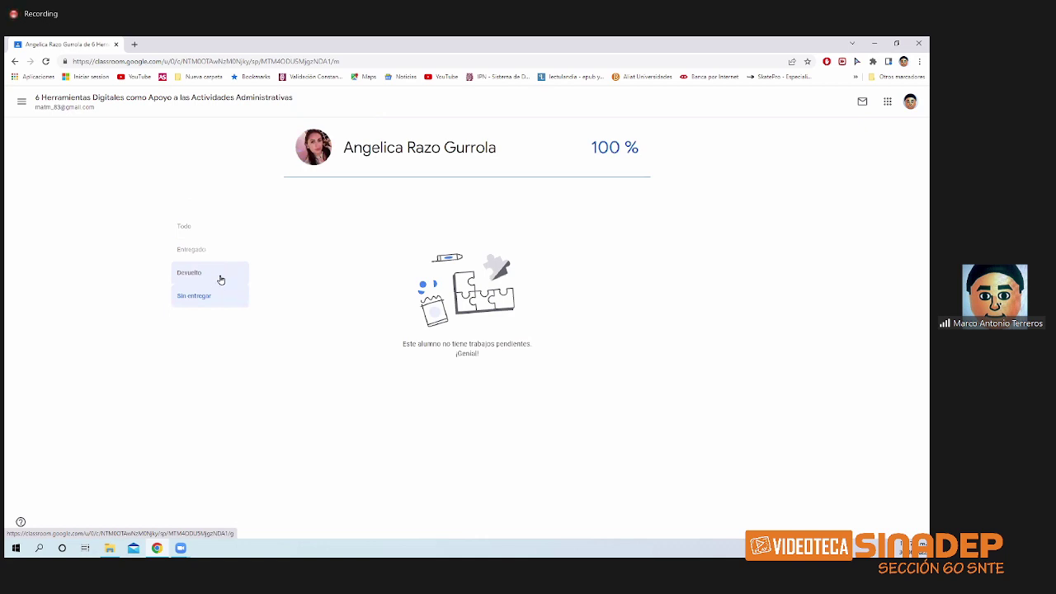
{"action": "left_click", "coordinate": [221, 278]}
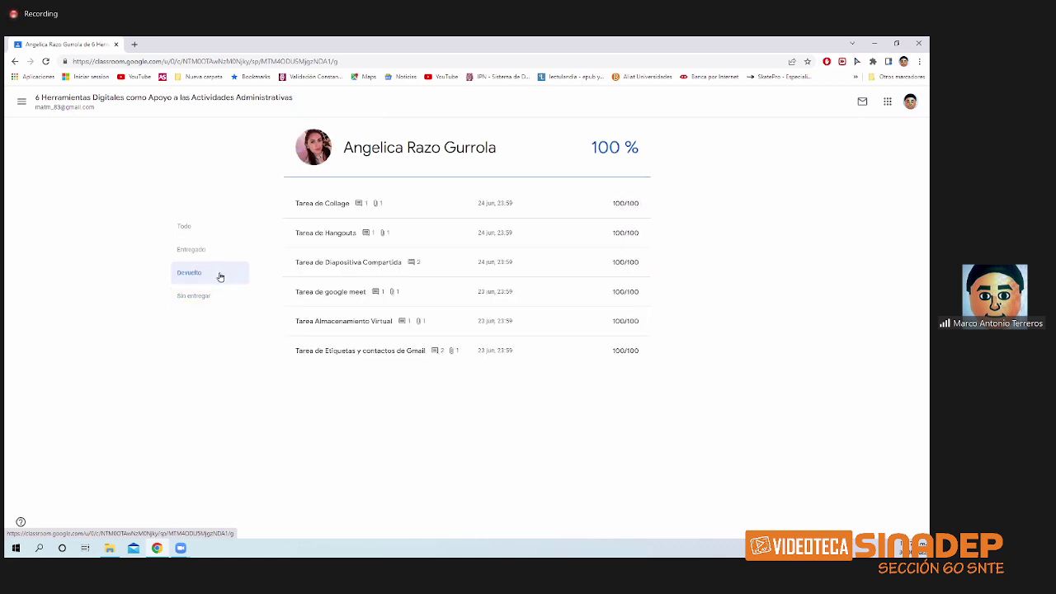
{"action": "left_click", "coordinate": [212, 258]}
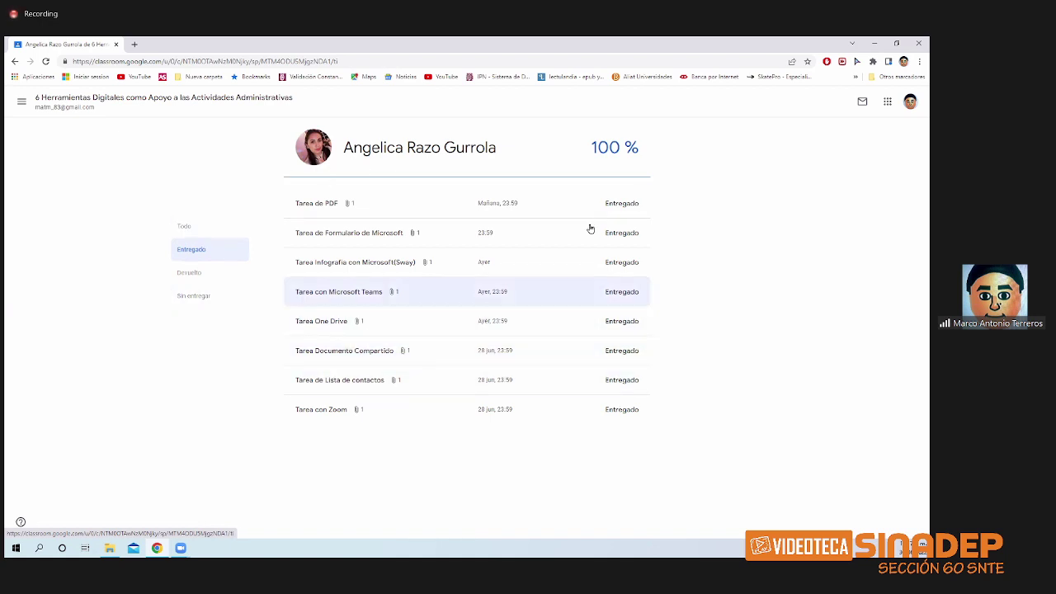
- Review the Word file in her Tarea con Microsoft Teams submission, then return to the class stream
{"action": "left_click", "coordinate": [420, 302]}
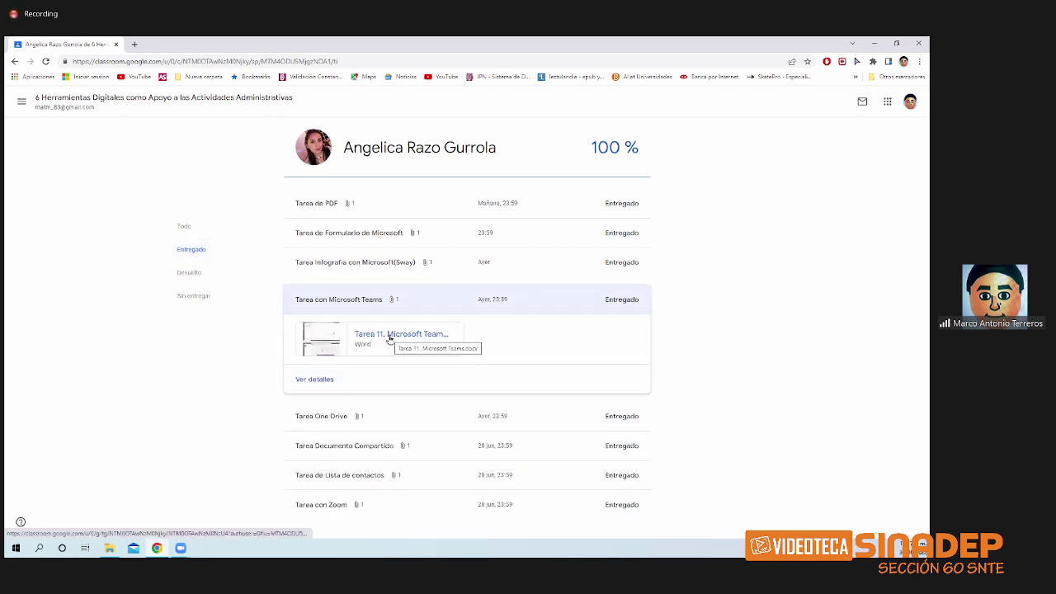
{"action": "left_click", "coordinate": [390, 337]}
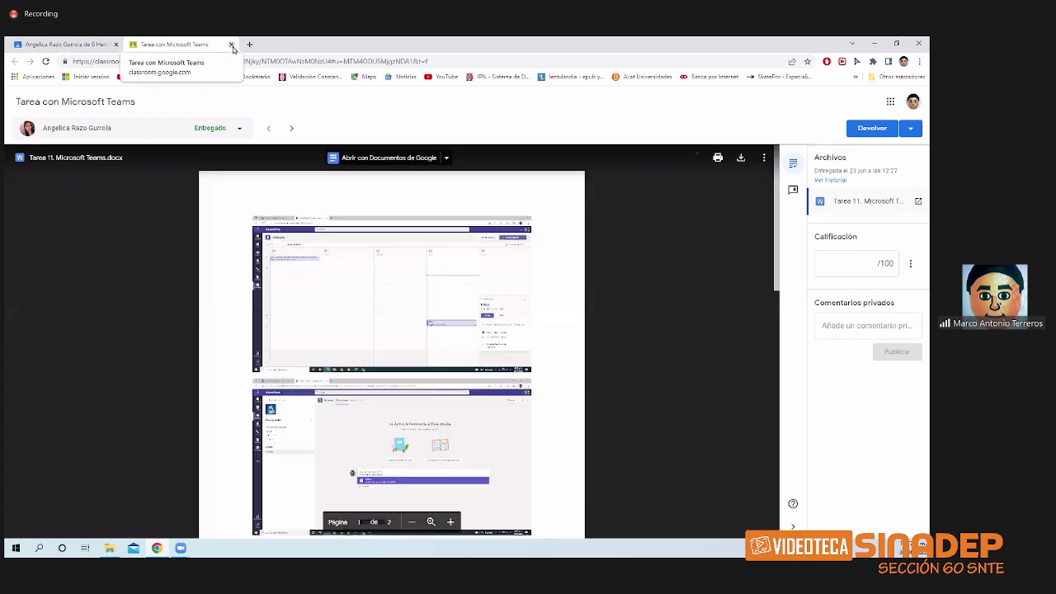
{"action": "left_click", "coordinate": [231, 45]}
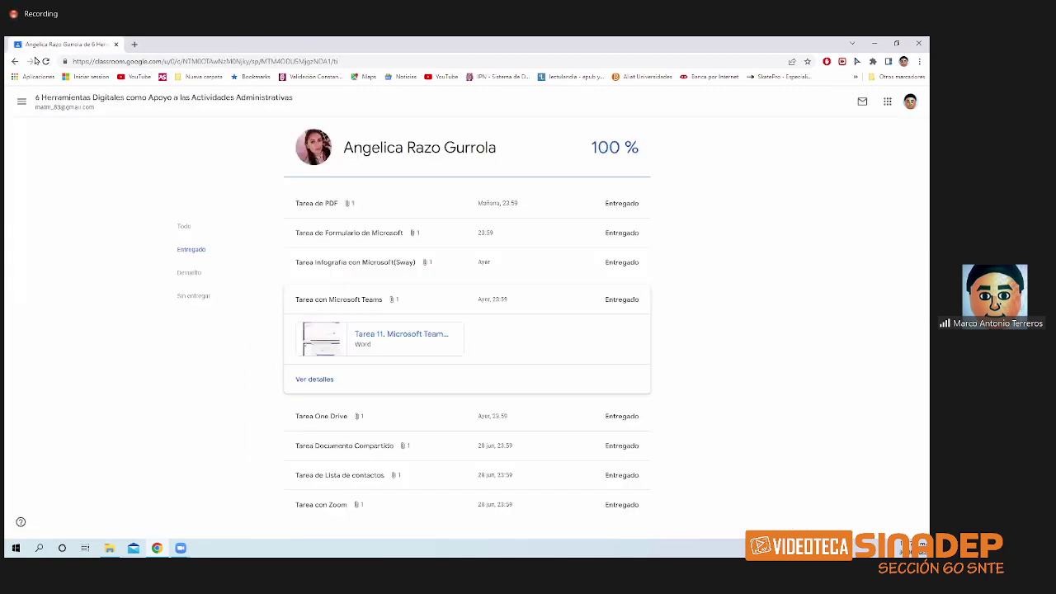
{"action": "left_click", "coordinate": [15, 62]}
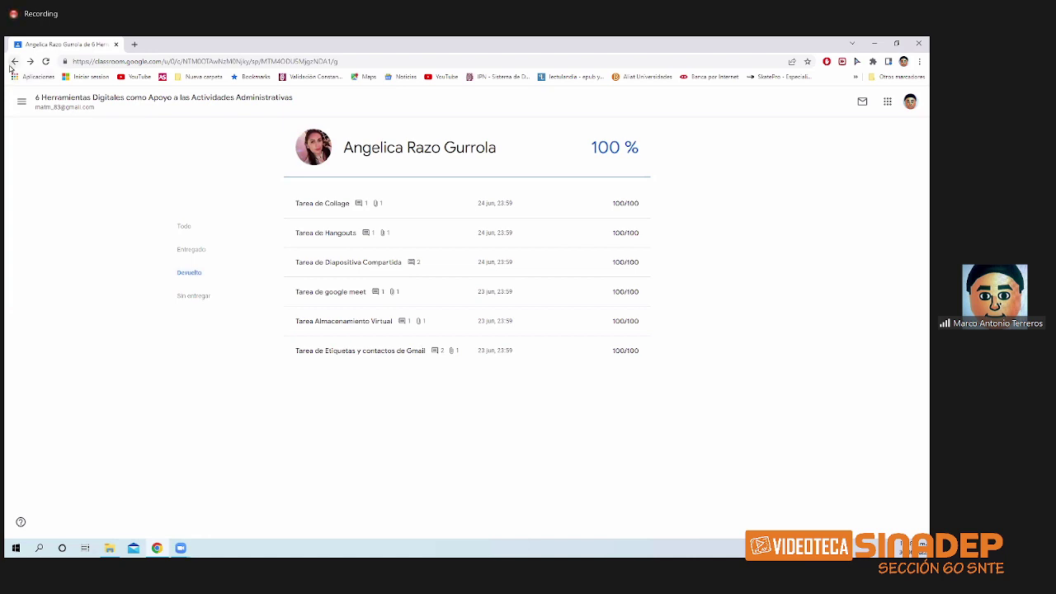
{"action": "left_click", "coordinate": [15, 62]}
{"action": "left_click", "coordinate": [140, 100]}
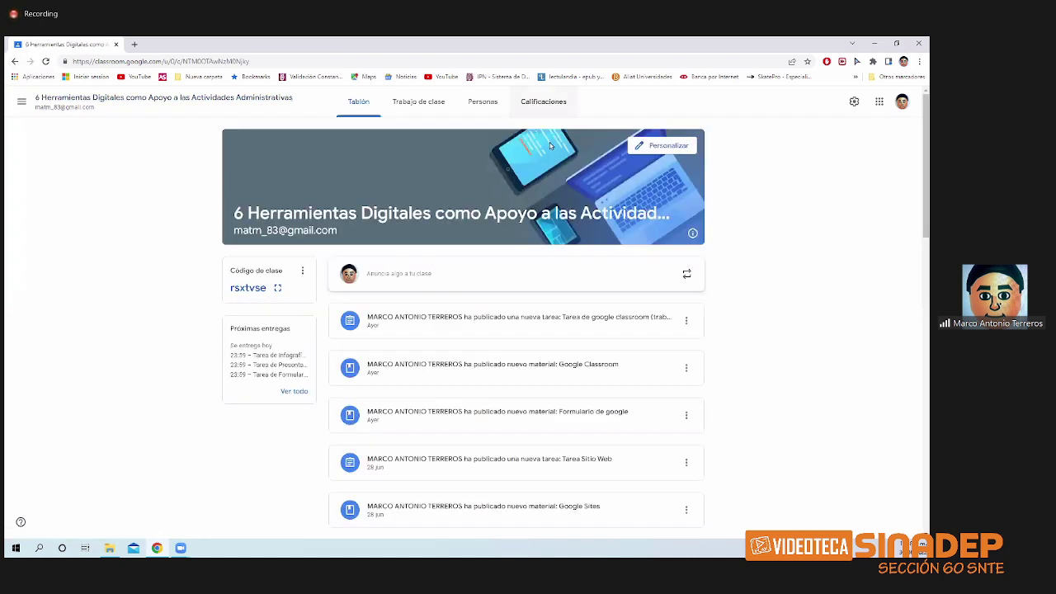
- Scan the Calificaciones gradebook and open the Tarea de Hangouts student work page
{"action": "left_click", "coordinate": [547, 102]}
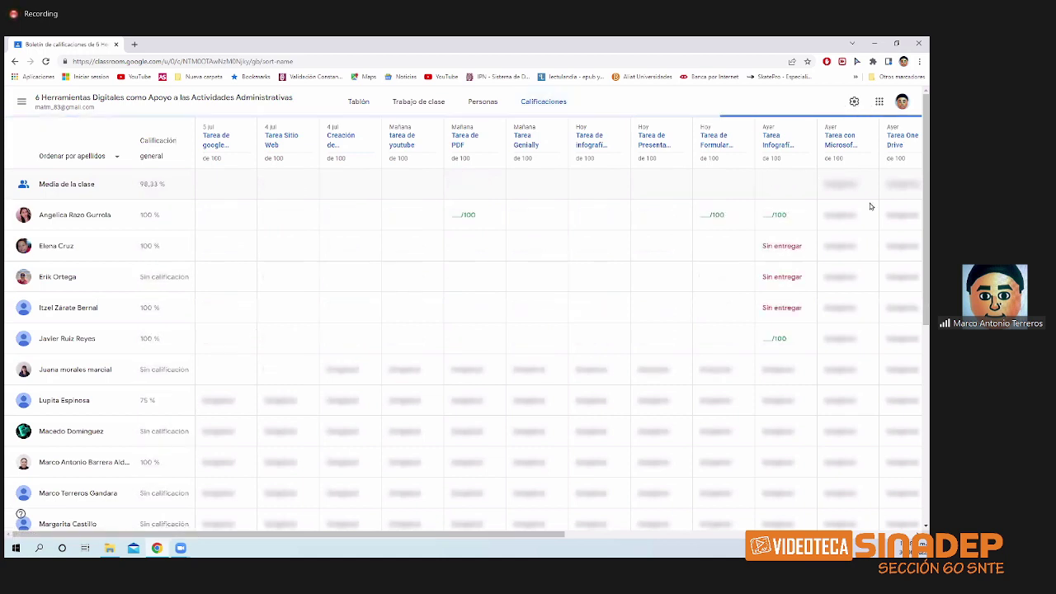
{"action": "left_click", "coordinate": [571, 537]}
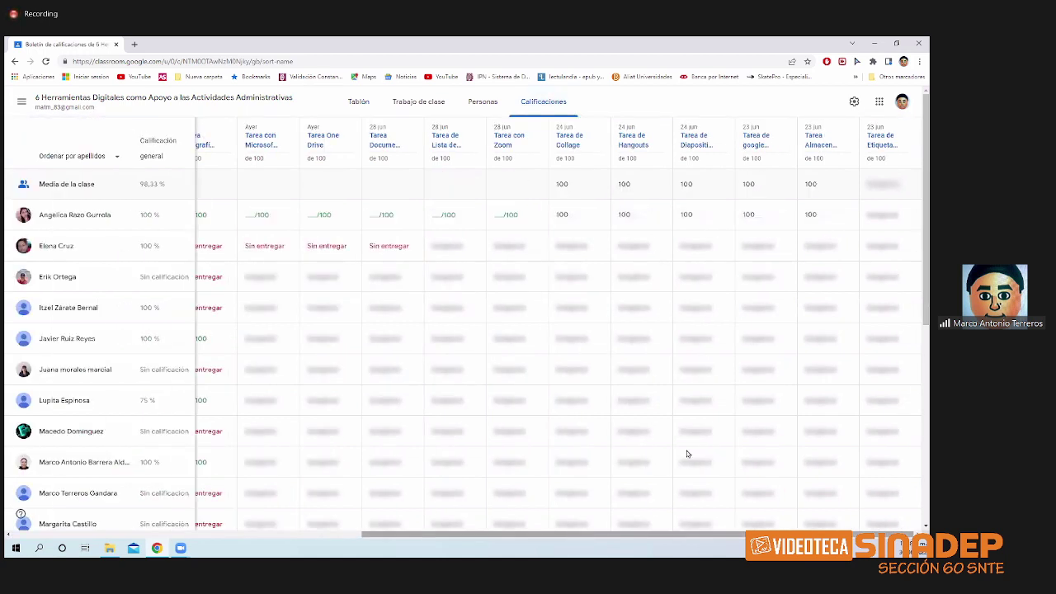
{"action": "left_click", "coordinate": [637, 141]}
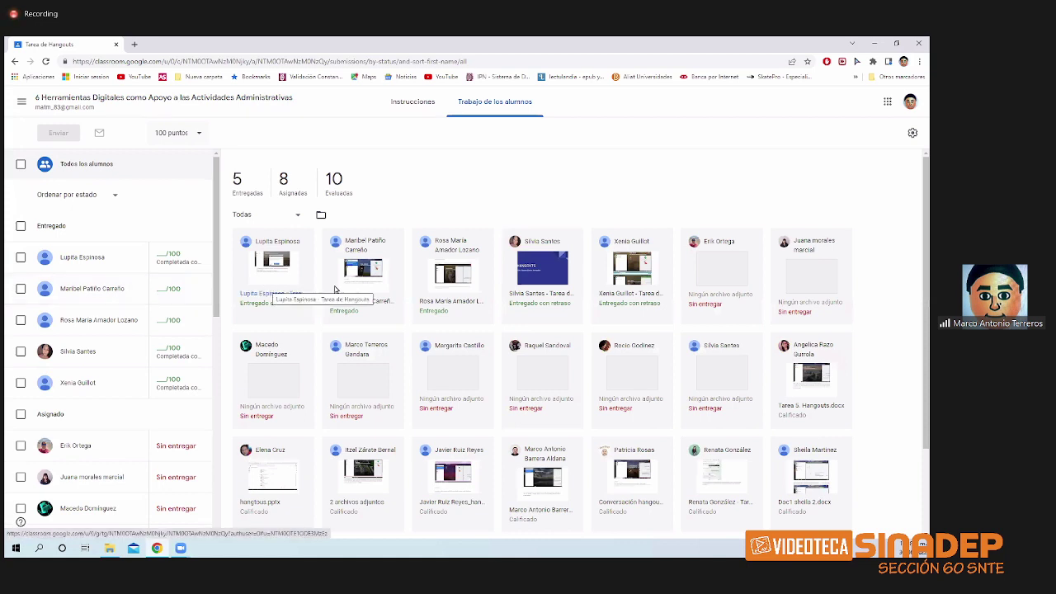
- Grade three submitted Tarea de Hangouts students 100 each
{"action": "left_click", "coordinate": [166, 258]}
{"action": "type", "text": "100"}
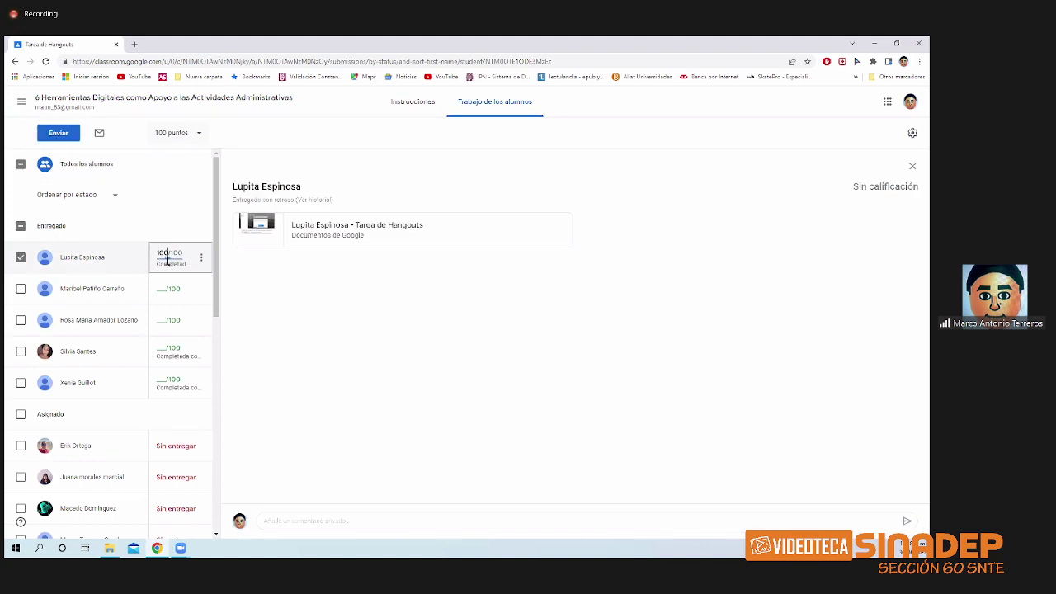
{"action": "left_click", "coordinate": [163, 291]}
{"action": "type", "text": "10"}
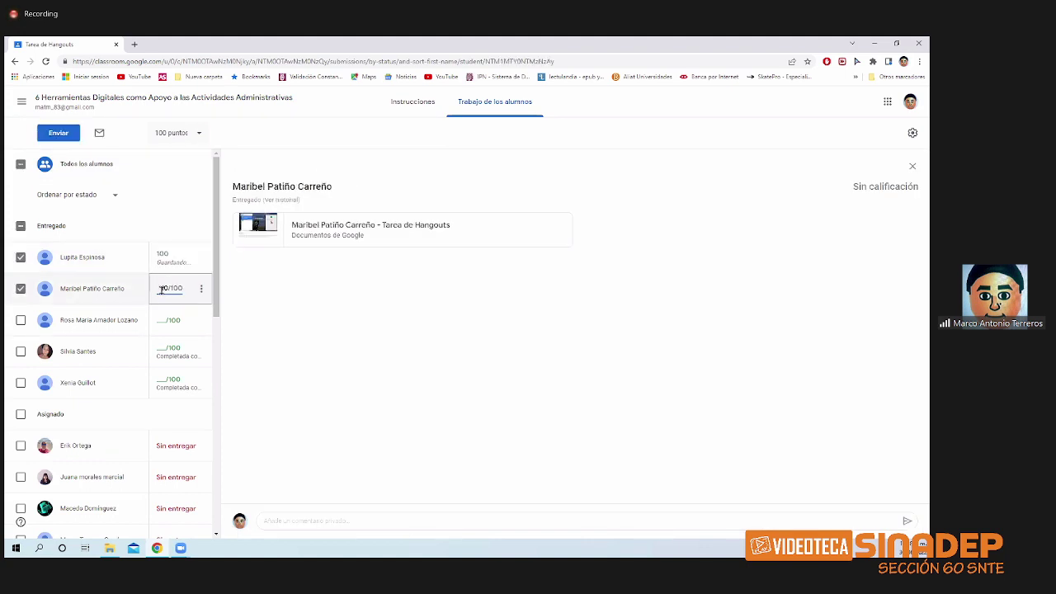
{"action": "type", "text": "0"}
{"action": "left_click", "coordinate": [162, 320]}
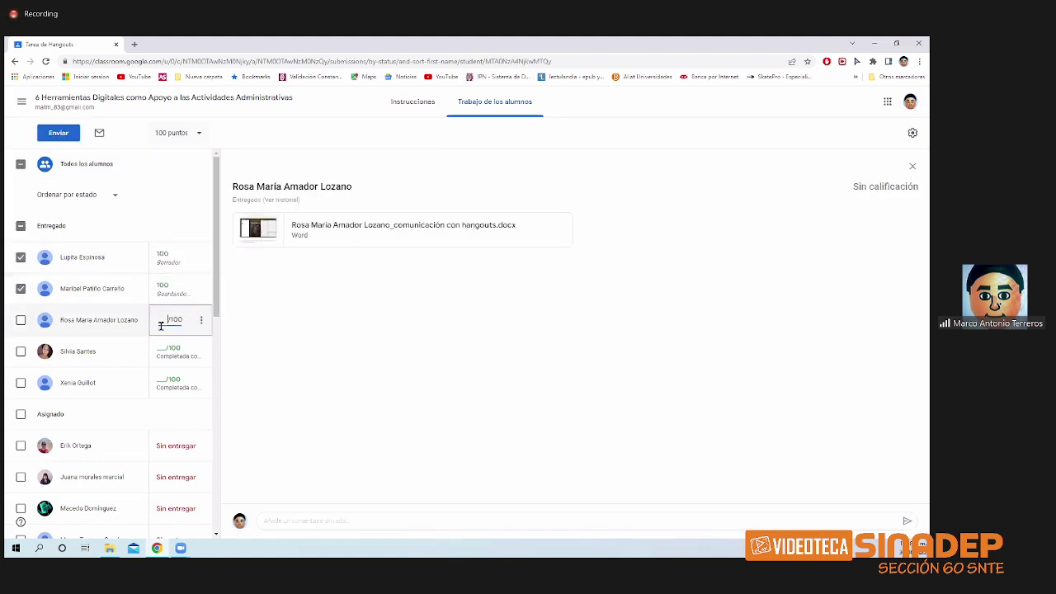
{"action": "type", "text": "100"}
- Return the three graded submissions with the private comment 'muy bien!'
{"action": "left_click", "coordinate": [59, 140]}
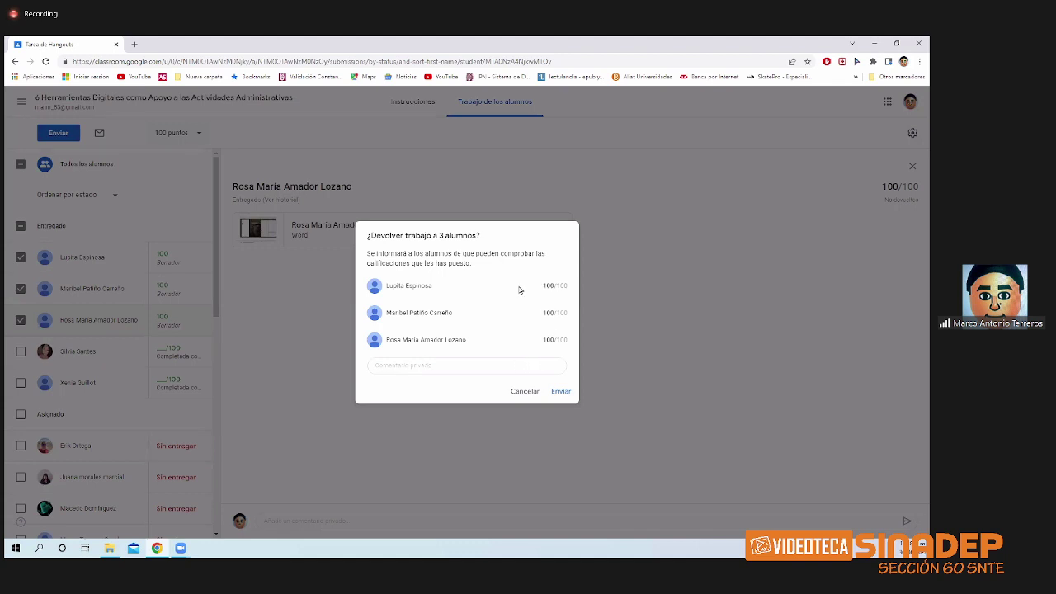
{"action": "left_click", "coordinate": [445, 366]}
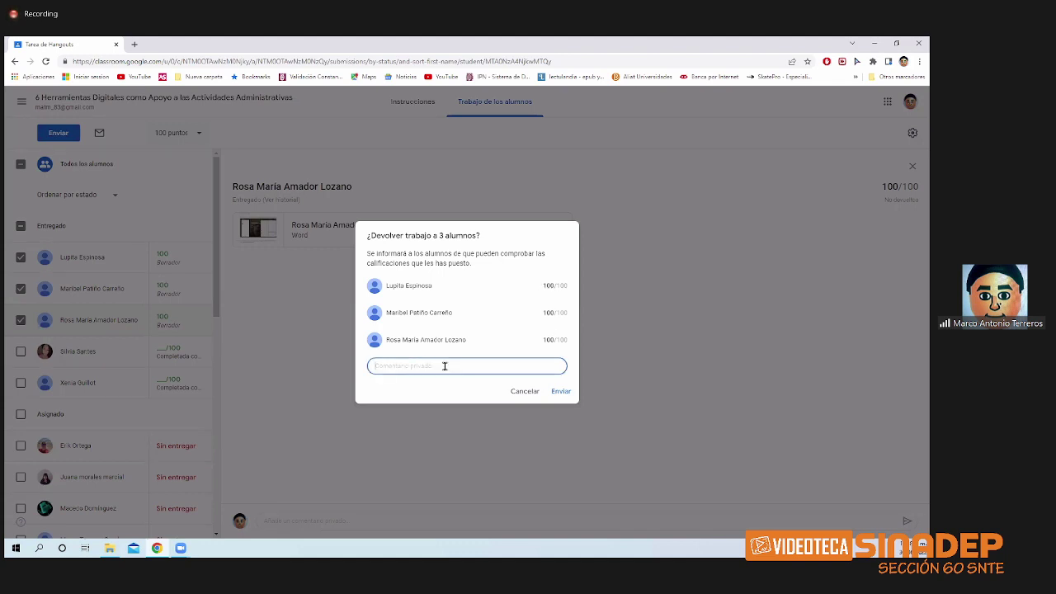
{"action": "type", "text": "muy bien!!"}
{"action": "left_click", "coordinate": [562, 392]}
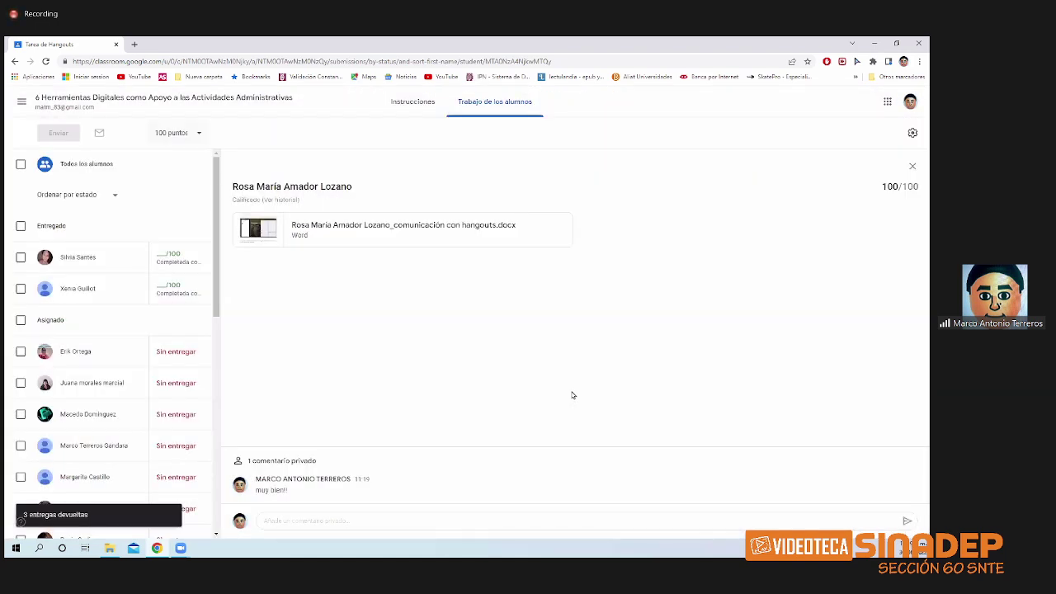
- Browse the Calificaciones gradebook columns and open the Tarea de Hangouts submissions
{"action": "left_click", "coordinate": [122, 98]}
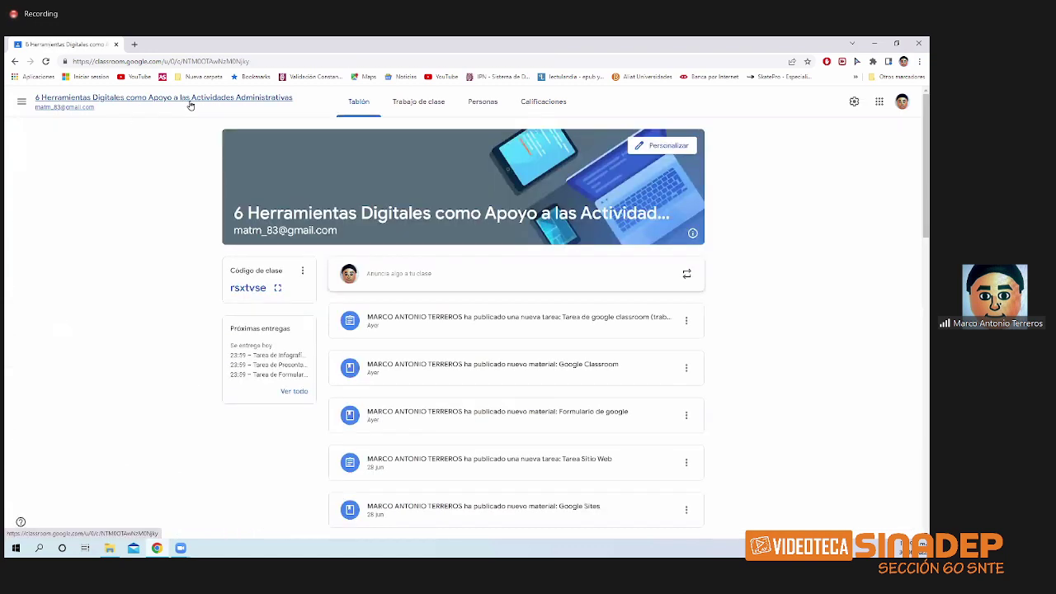
{"action": "left_click", "coordinate": [522, 109]}
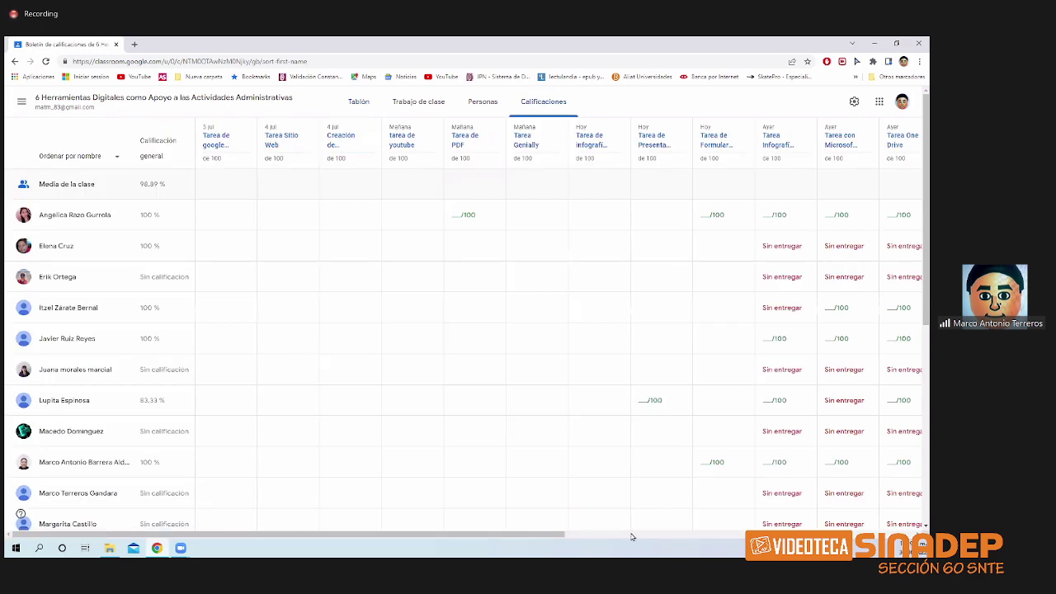
{"action": "left_click", "coordinate": [634, 533]}
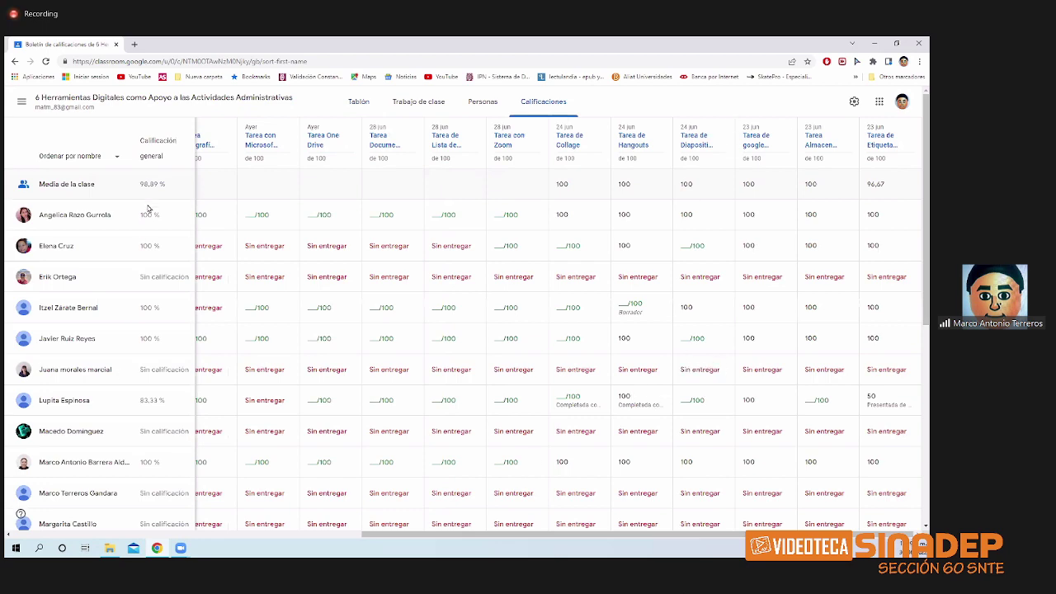
{"action": "scroll", "coordinate": [148, 216], "scroll_direction": "down", "scroll_amount": 5}
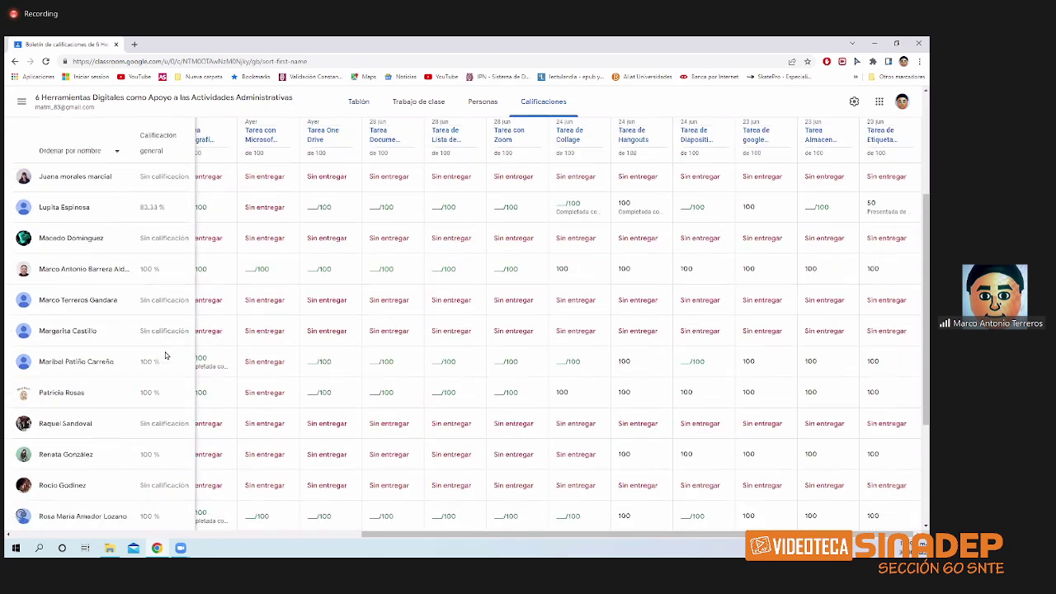
{"action": "scroll", "coordinate": [165, 356], "scroll_direction": "down", "scroll_amount": 3}
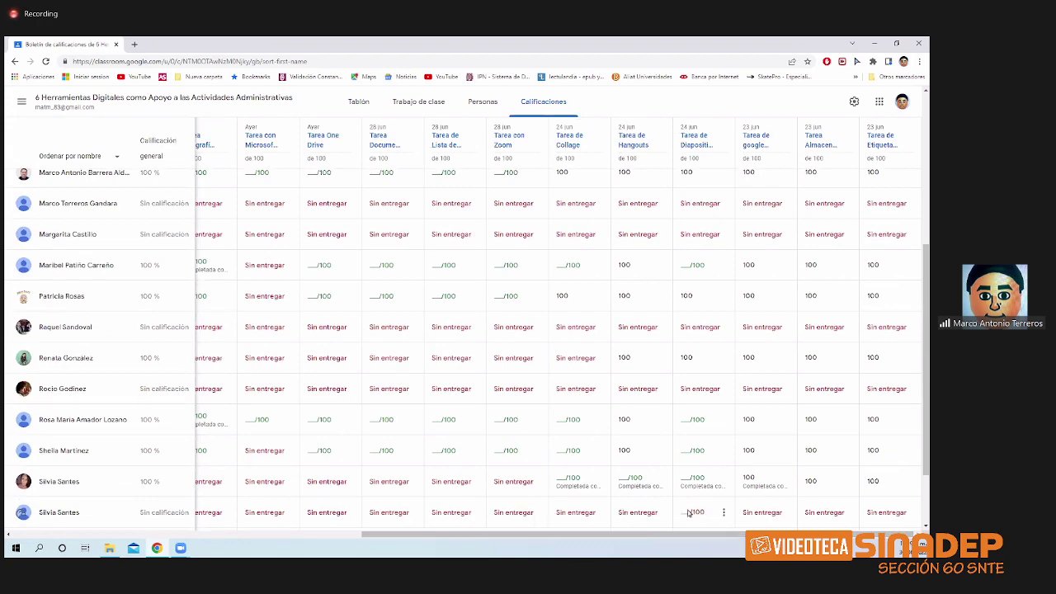
{"action": "scroll", "coordinate": [703, 472], "scroll_direction": "up", "scroll_amount": 8}
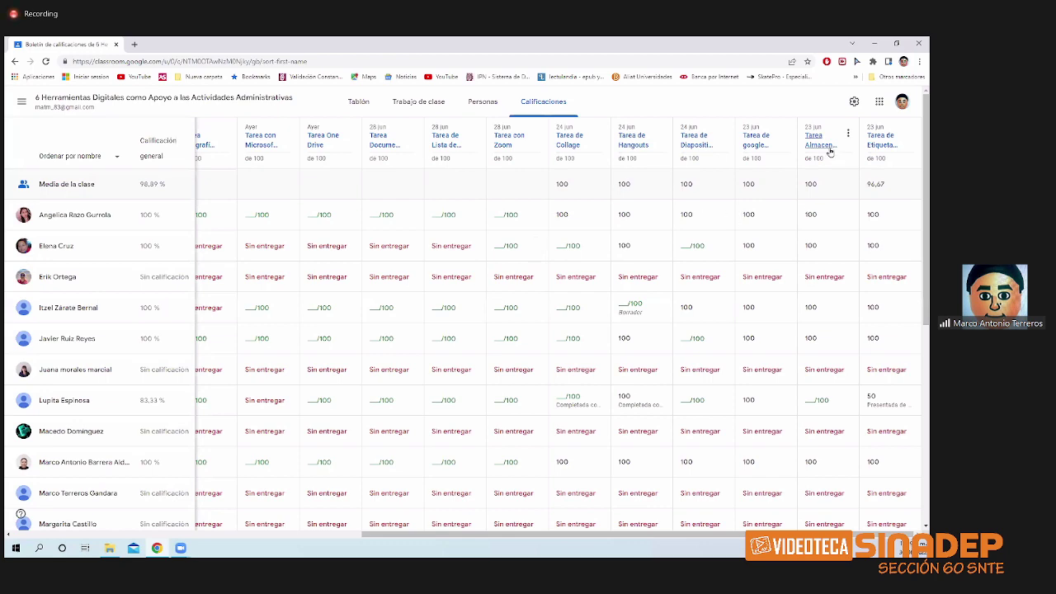
{"action": "left_click", "coordinate": [635, 140]}
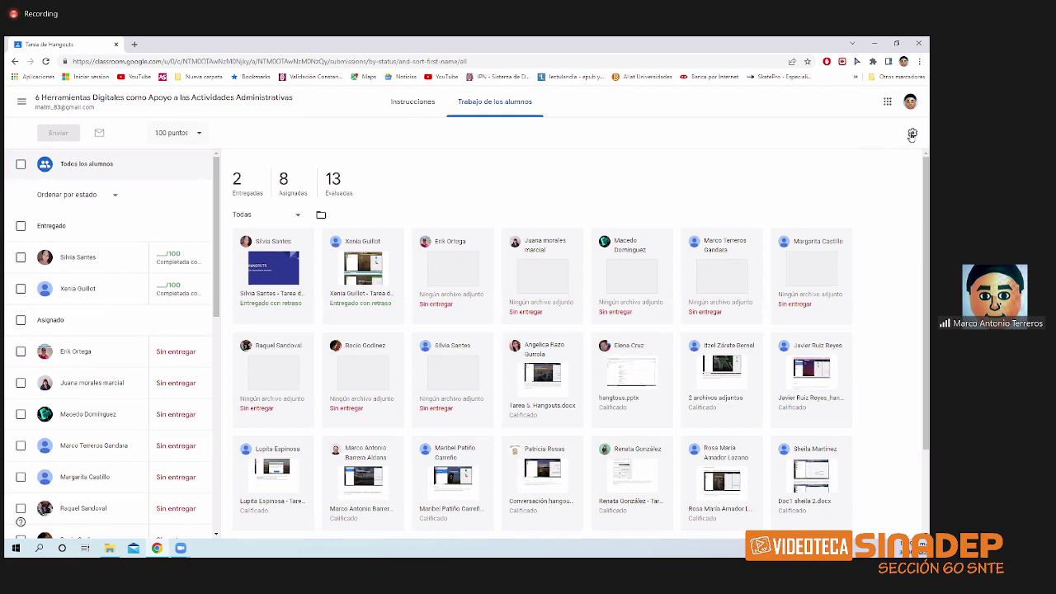
- Glance at Ajustes de la clase from the Tablón, then return to Calificaciones
{"action": "left_click", "coordinate": [269, 99]}
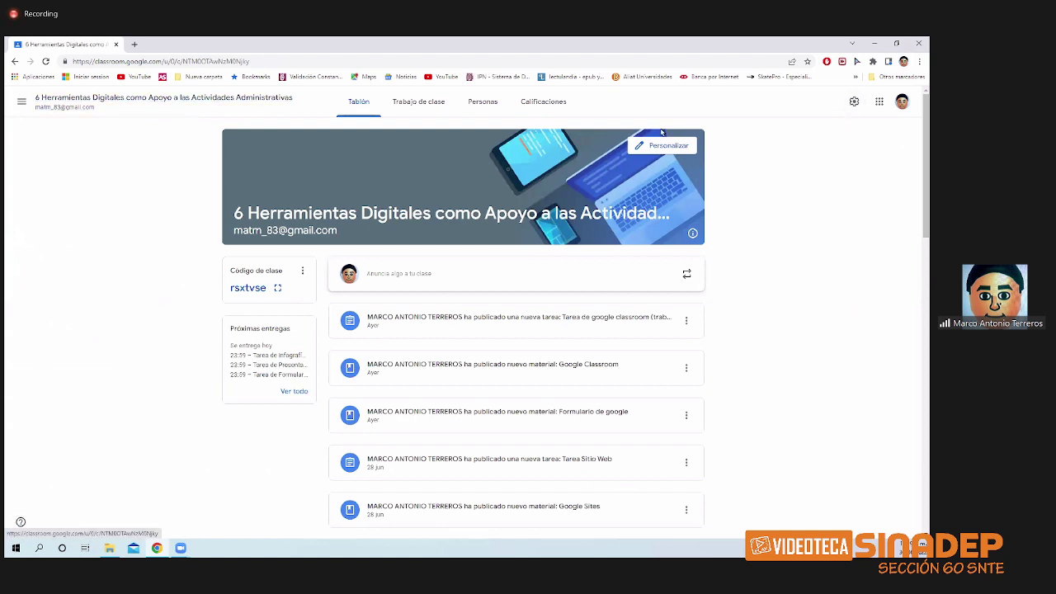
{"action": "left_click", "coordinate": [854, 102]}
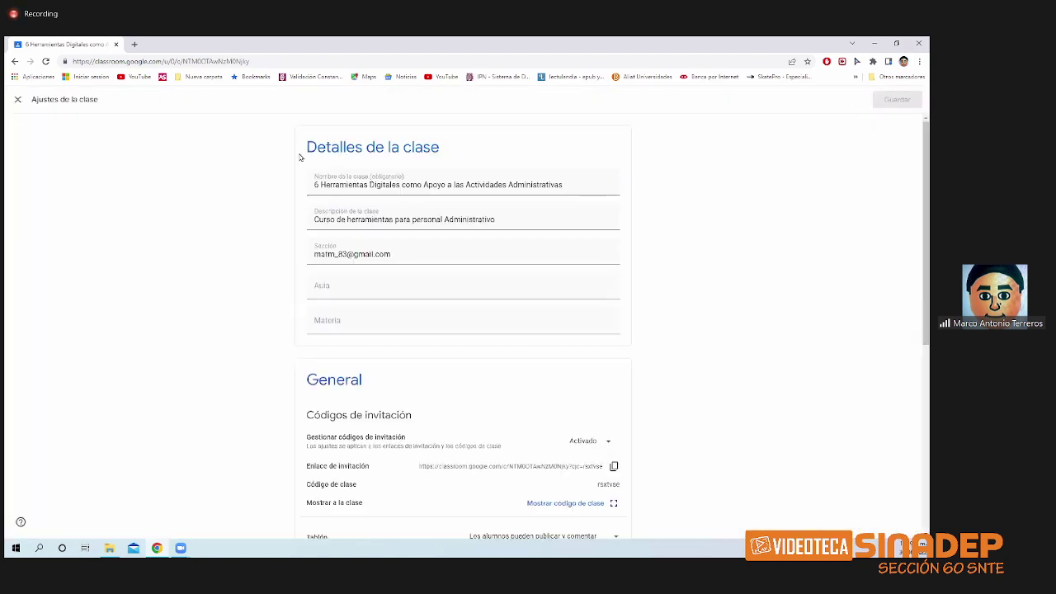
{"action": "left_click", "coordinate": [18, 99]}
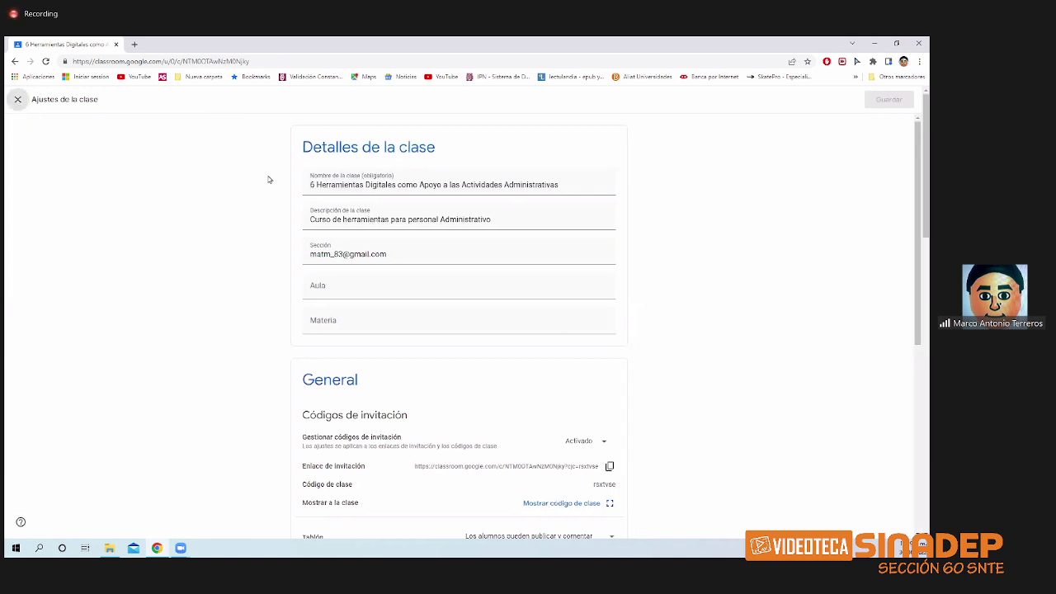
{"action": "left_click", "coordinate": [549, 105]}
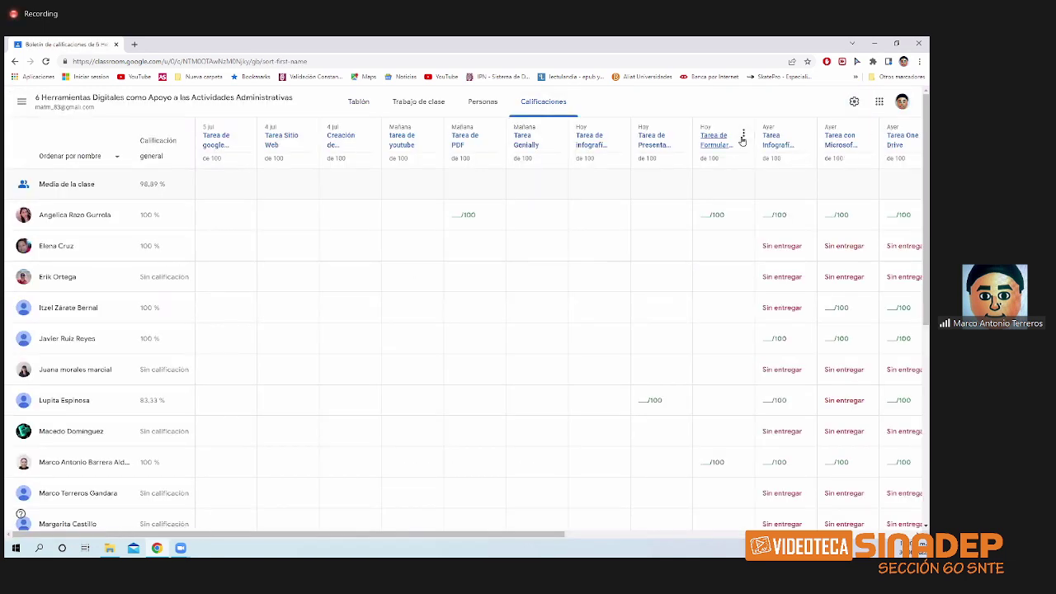
- From Tarea Infografía con Microsoft(Sway), download all grades as CSV and open the file
{"action": "left_click", "coordinate": [786, 145]}
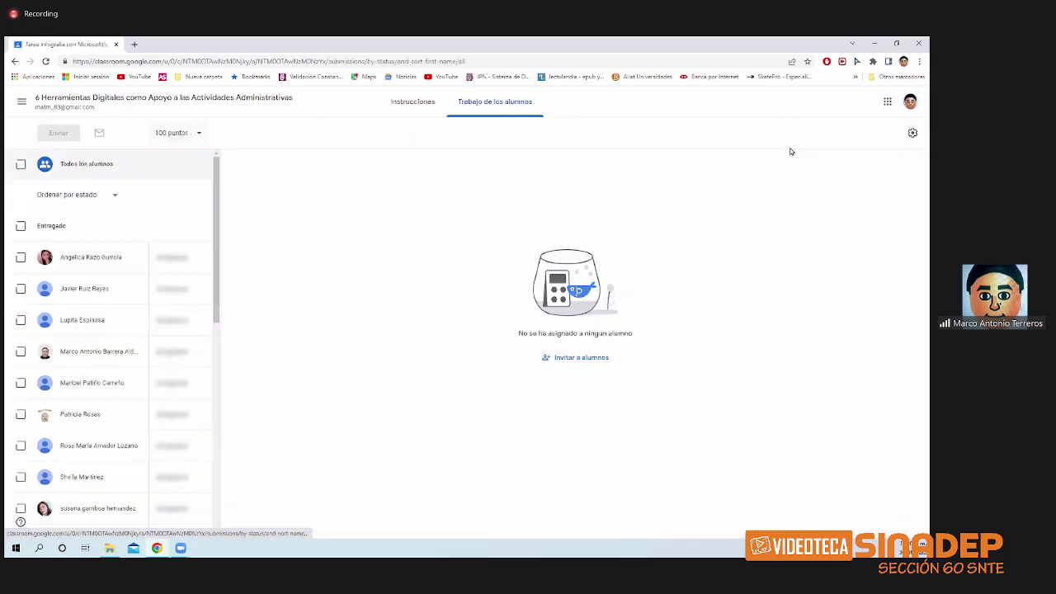
{"action": "left_click", "coordinate": [913, 135]}
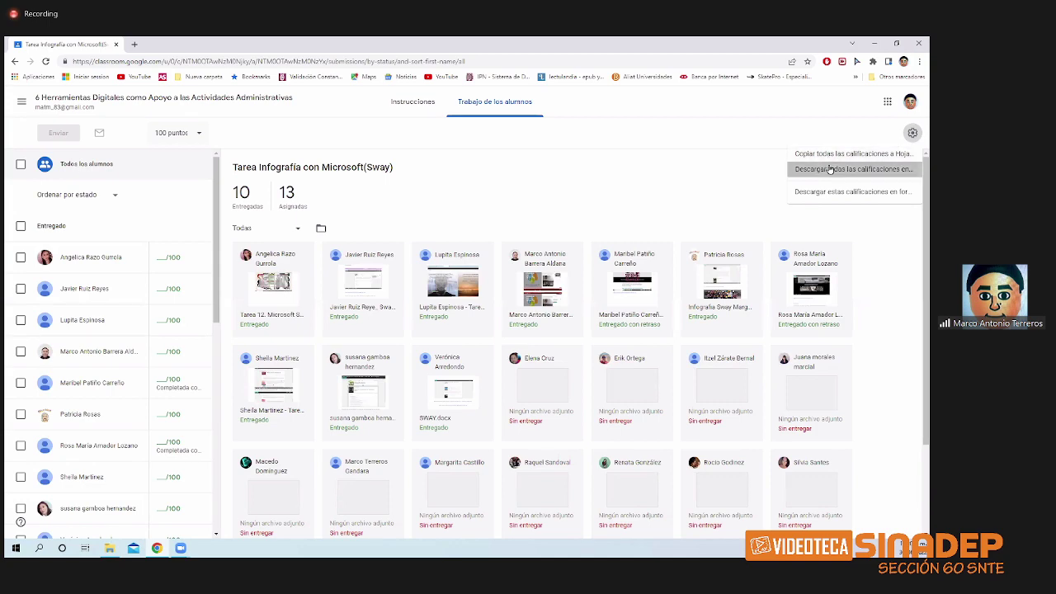
{"action": "left_click", "coordinate": [830, 169]}
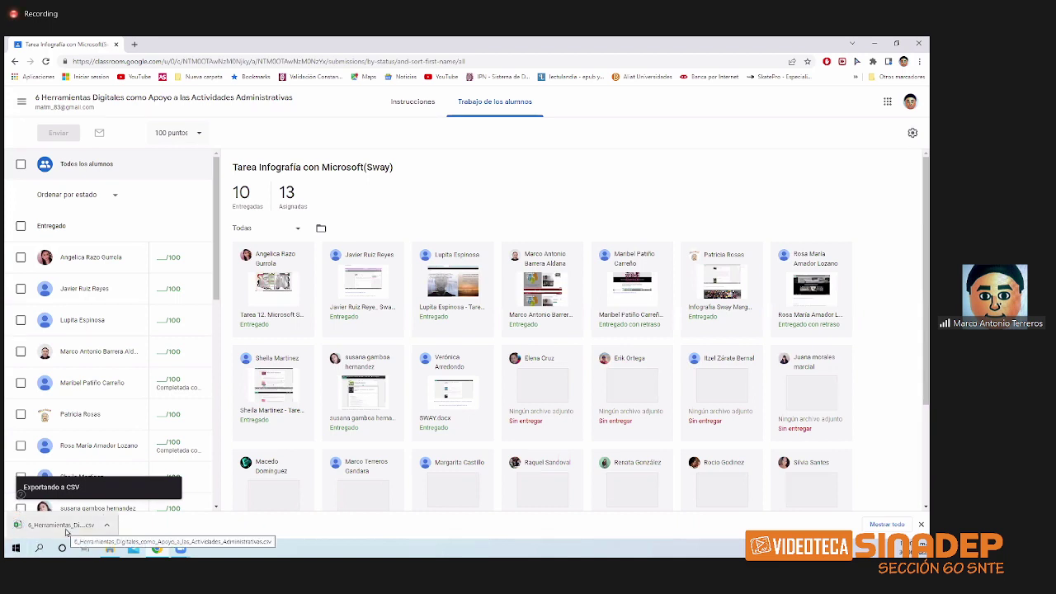
{"action": "left_click", "coordinate": [66, 533]}
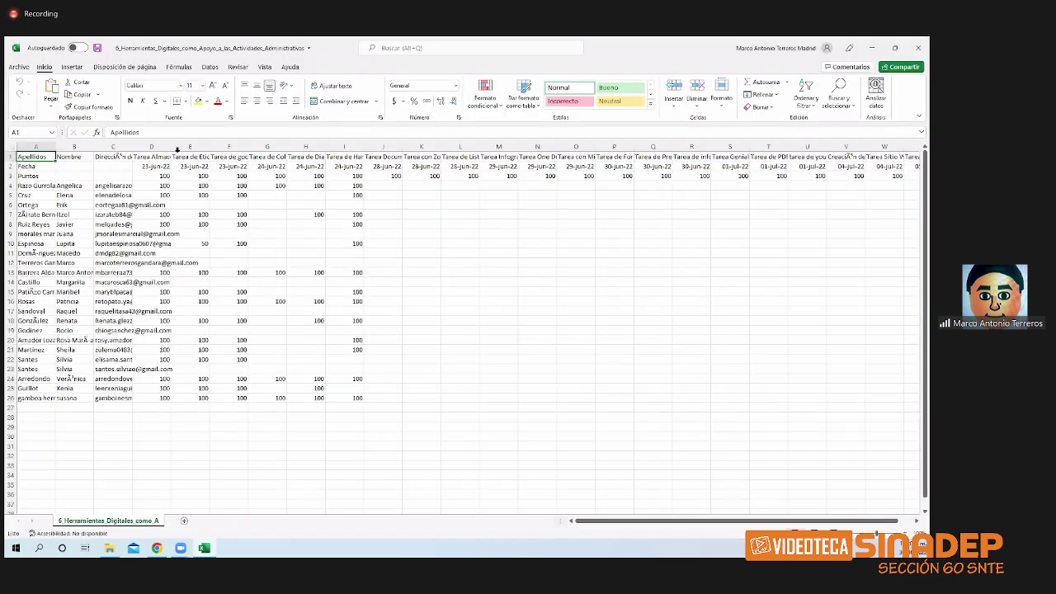
- Auto-fit grades CSV columns A–E to their contents, then close Excel choosing 'No guardar'
{"action": "double_click", "coordinate": [172, 146]}
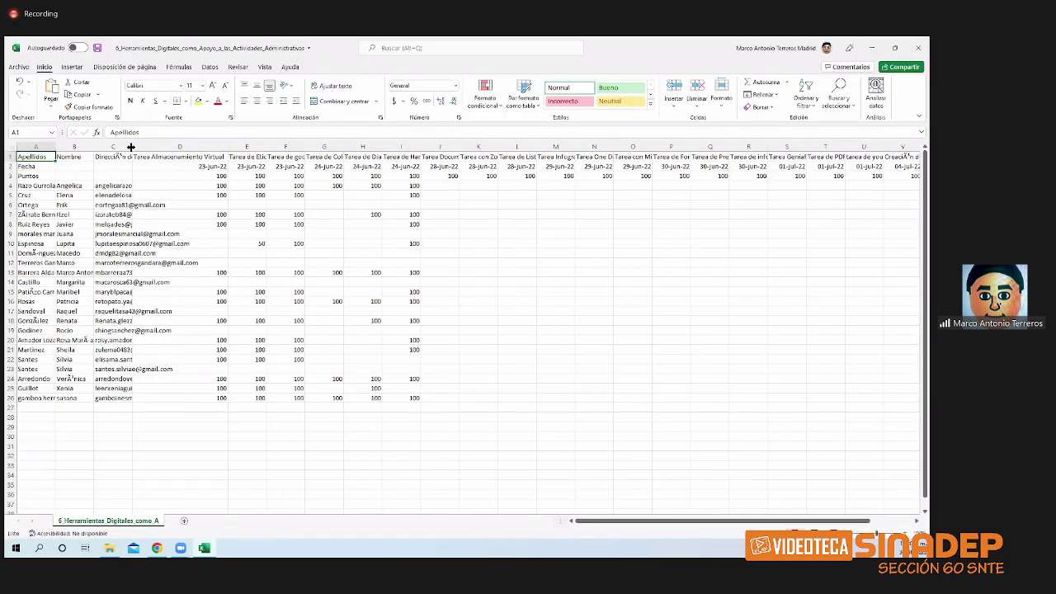
{"action": "double_click", "coordinate": [132, 146]}
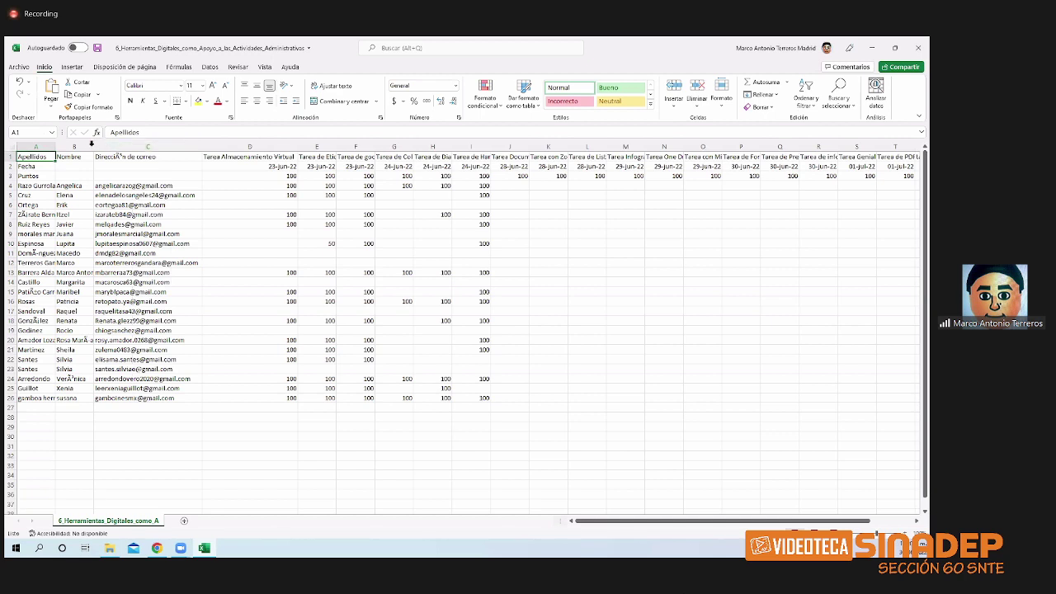
{"action": "double_click", "coordinate": [94, 146]}
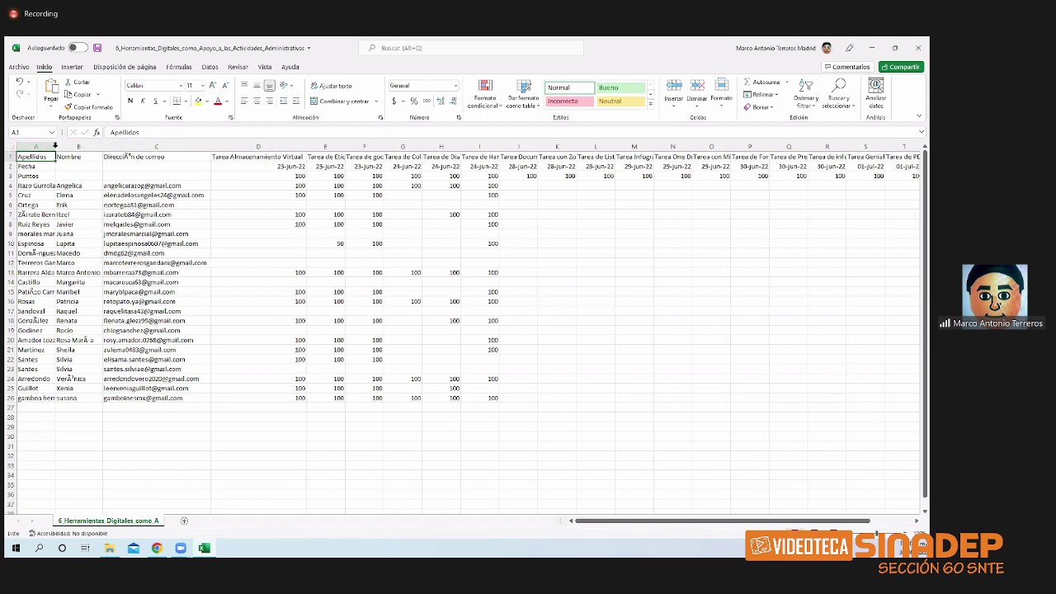
{"action": "double_click", "coordinate": [54, 146]}
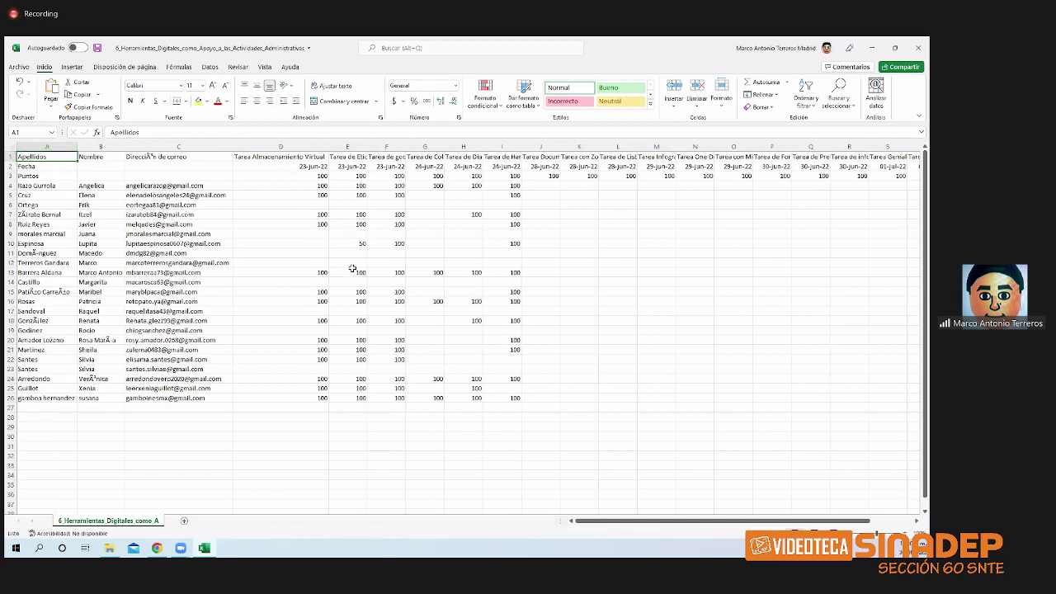
{"action": "double_click", "coordinate": [370, 147]}
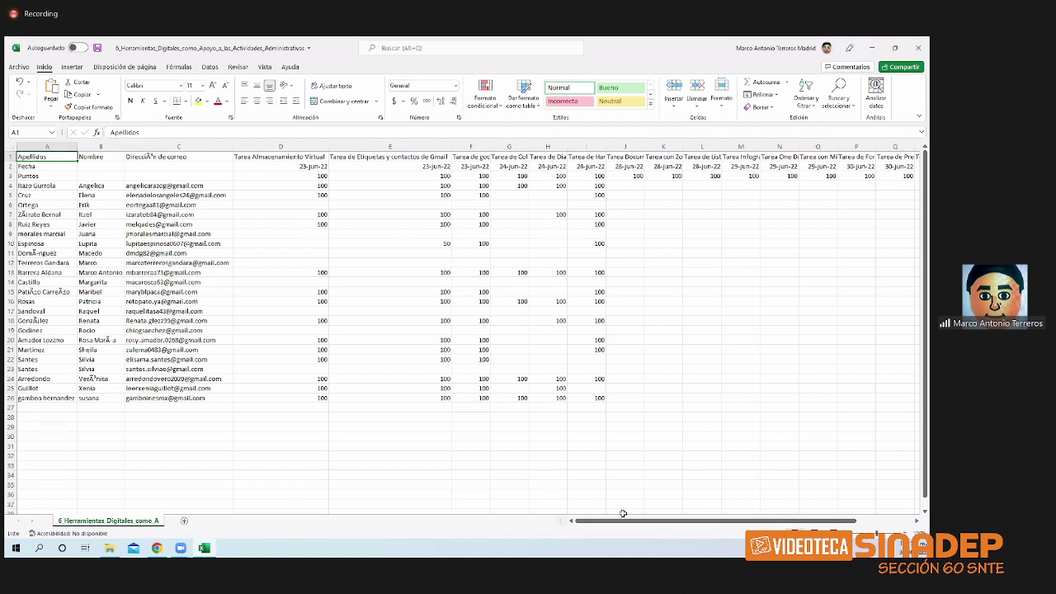
{"action": "left_click_drag", "start_coordinate": [625, 522], "coordinate": [590, 523]}
{"action": "left_click", "coordinate": [919, 50]}
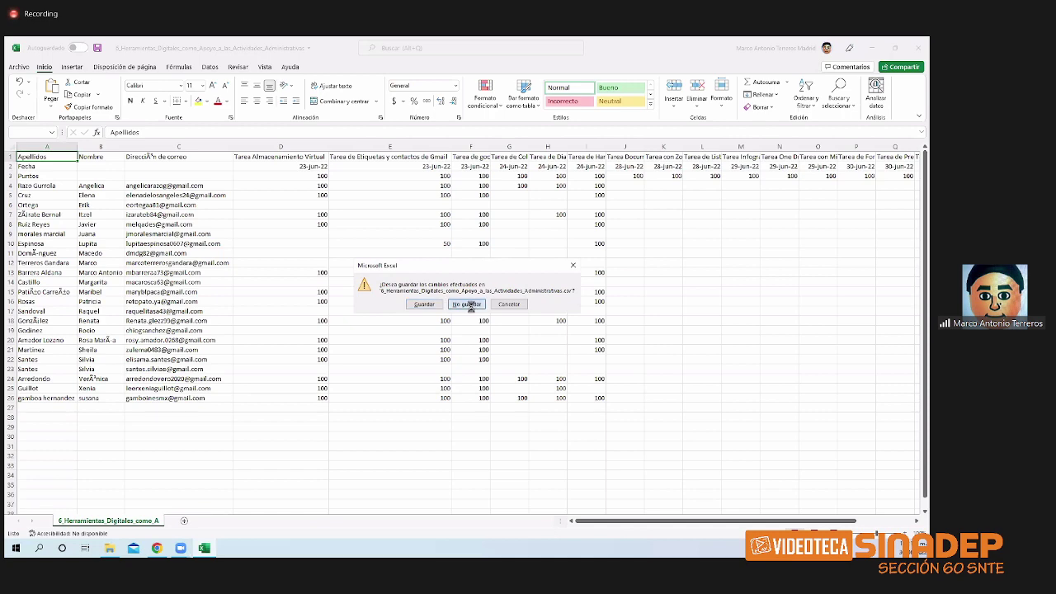
{"action": "left_click", "coordinate": [467, 305]}
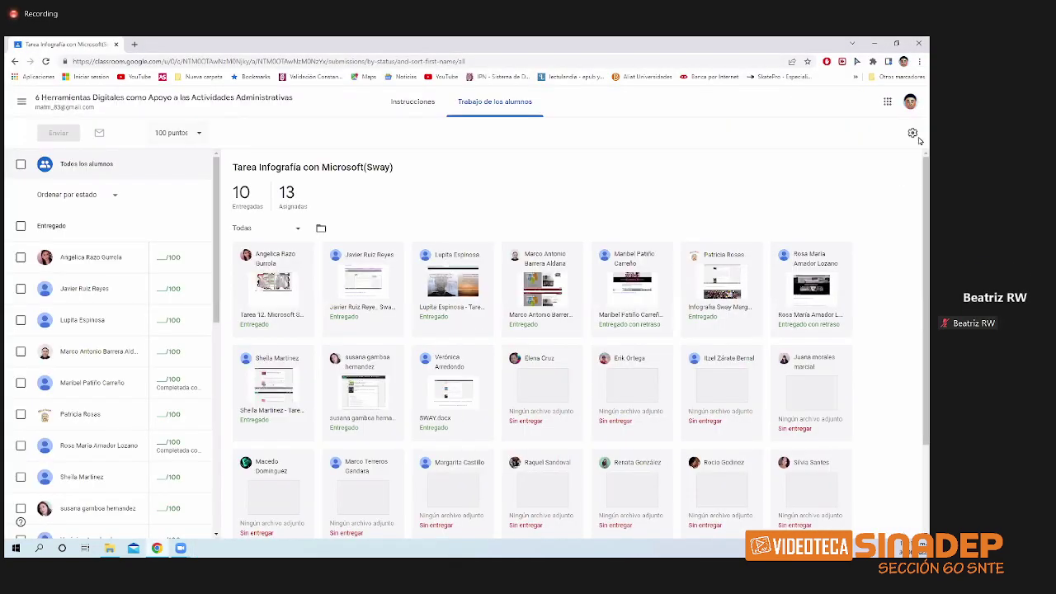
- Choose 'Copiar todas las calificaciones a Hojas de cálculo de Google' from the gear menu
{"action": "left_click", "coordinate": [913, 133]}
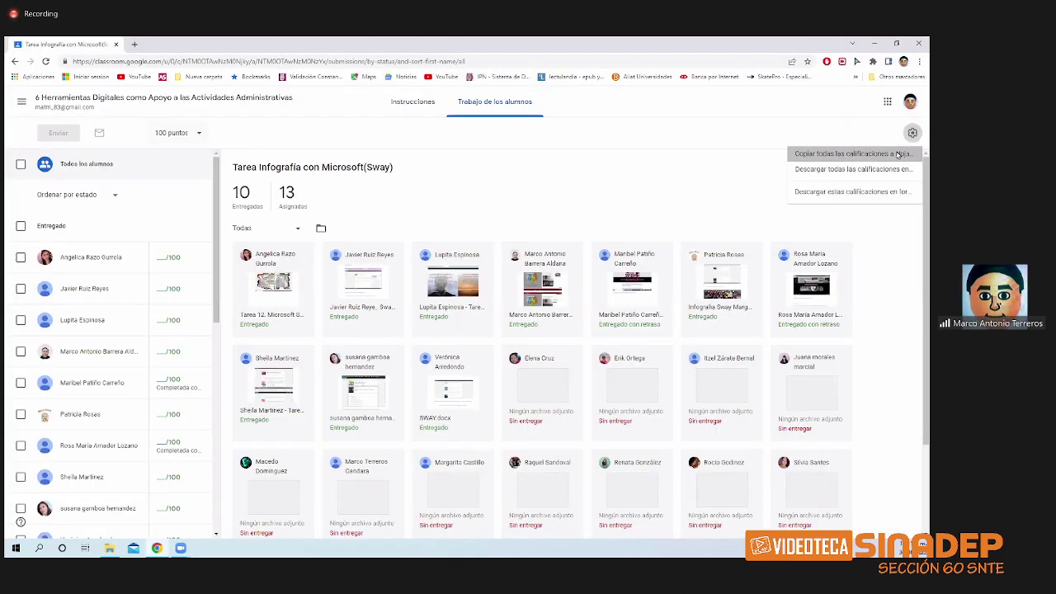
{"action": "left_click", "coordinate": [897, 154]}
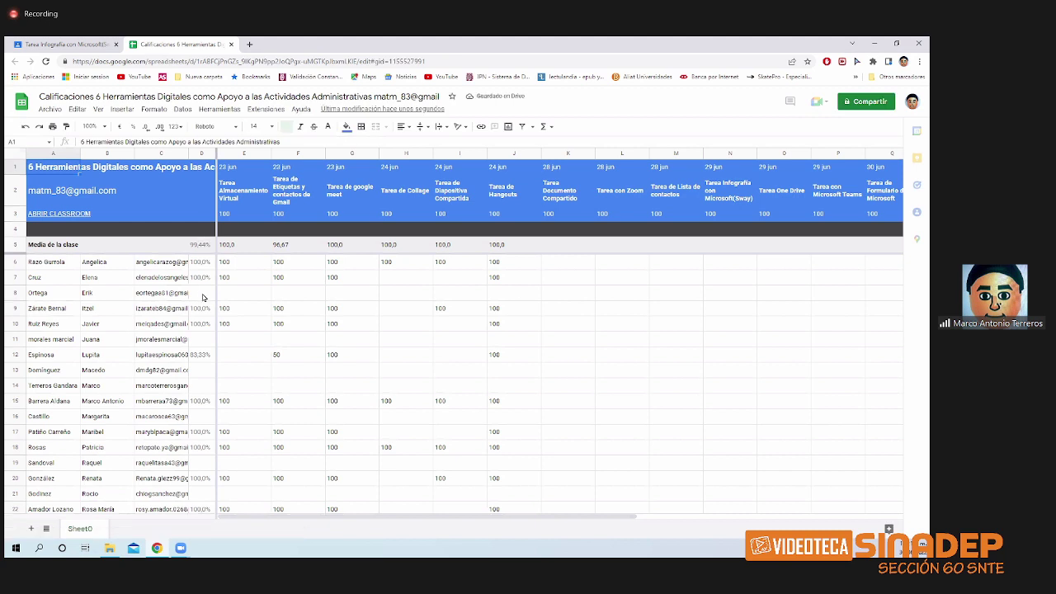
{"action": "scroll", "coordinate": [467, 325], "scroll_direction": "down", "scroll_amount": 1}
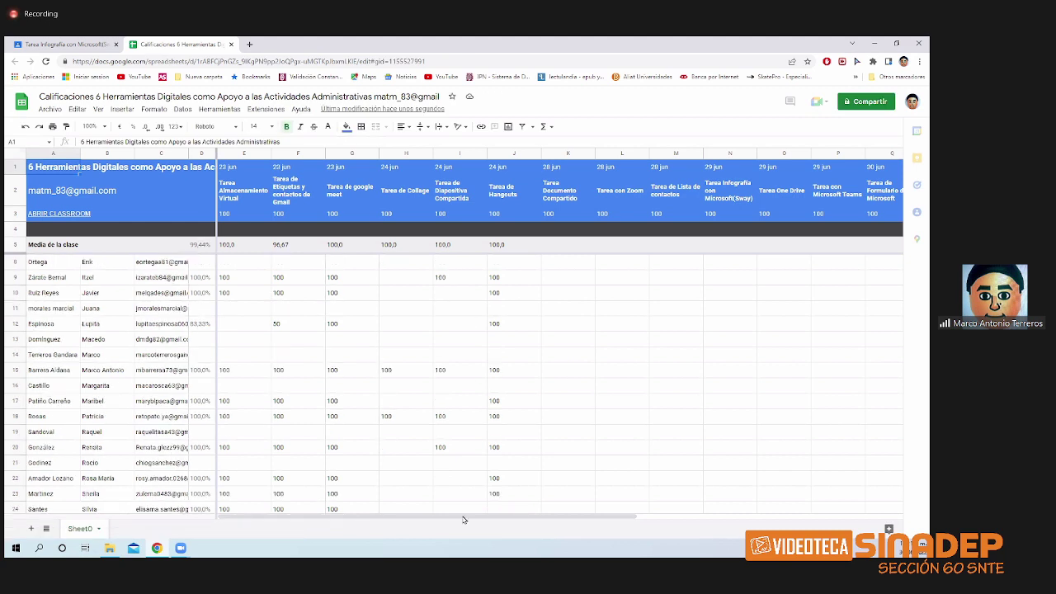
{"action": "scroll", "coordinate": [475, 380], "scroll_direction": "up", "scroll_amount": 1}
{"action": "left_click_drag", "start_coordinate": [503, 517], "coordinate": [537, 520]}
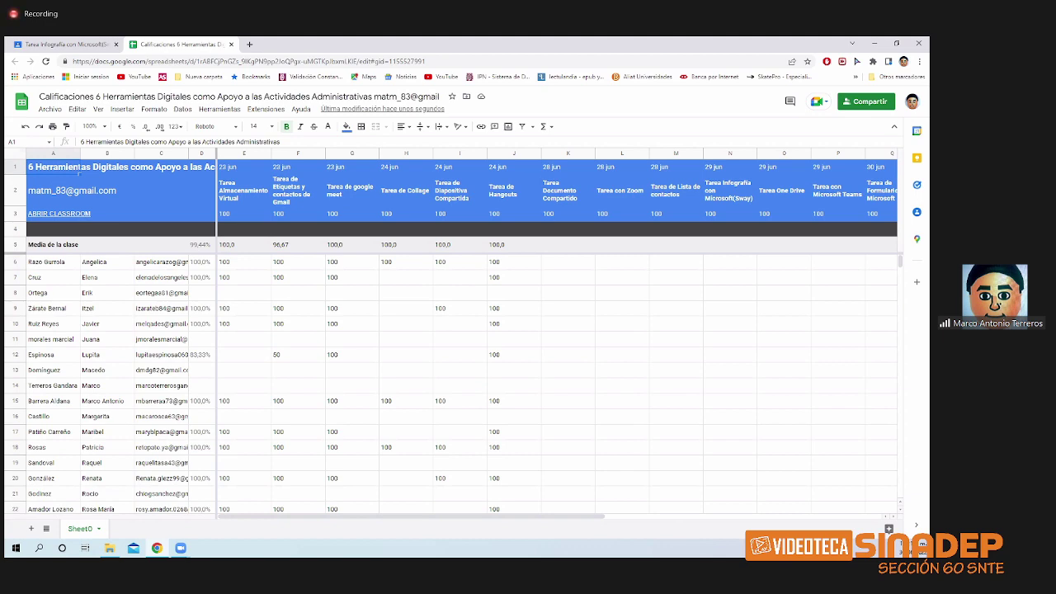
- Close the copied spreadsheet, re-download all class grades as CSV, and briefly open them in Excel
{"action": "left_click", "coordinate": [231, 45]}
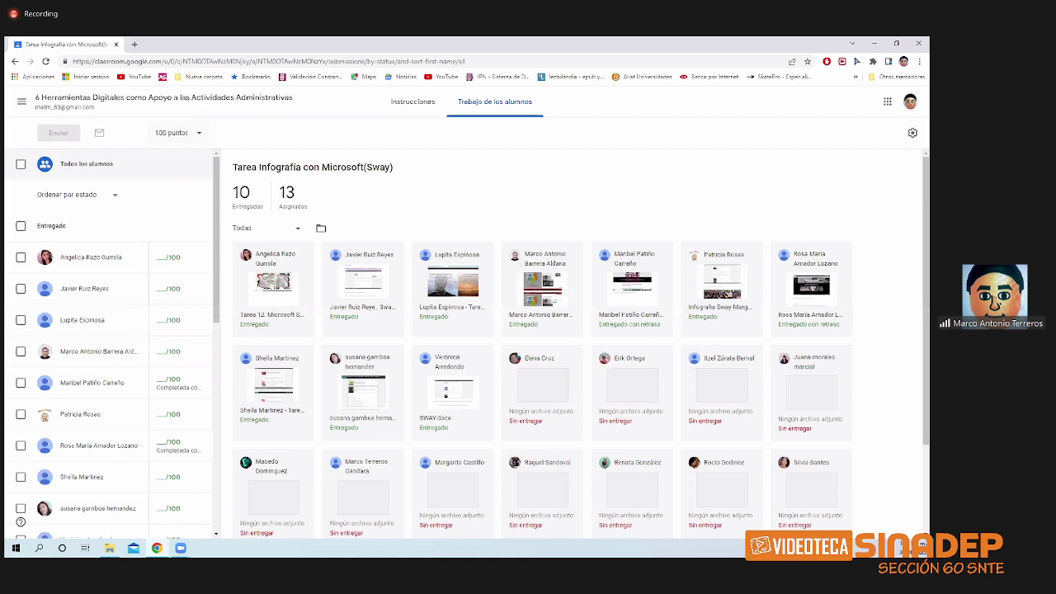
{"action": "left_click", "coordinate": [913, 133]}
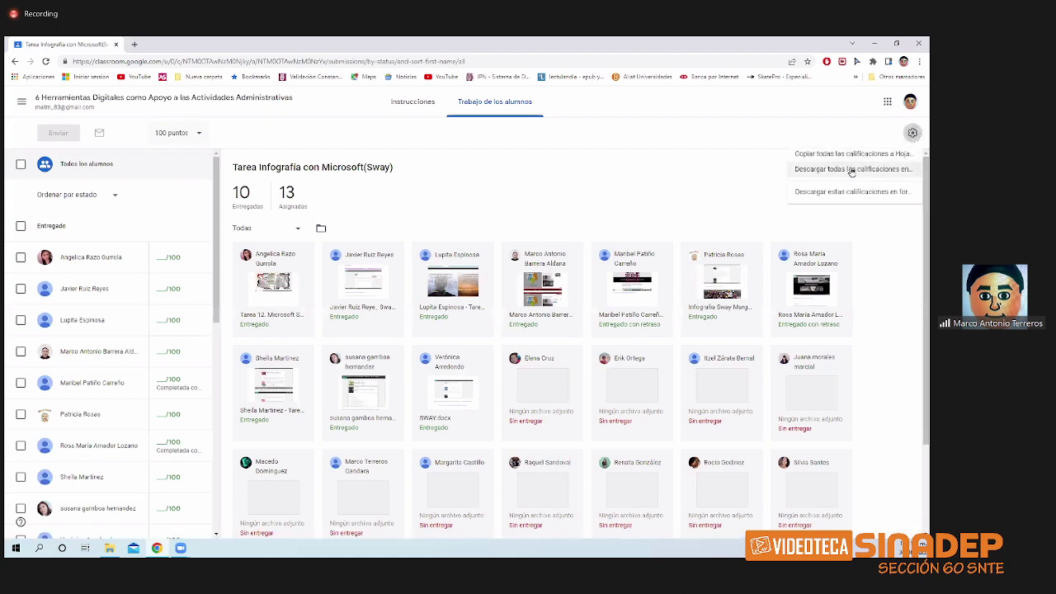
{"action": "left_click", "coordinate": [851, 170]}
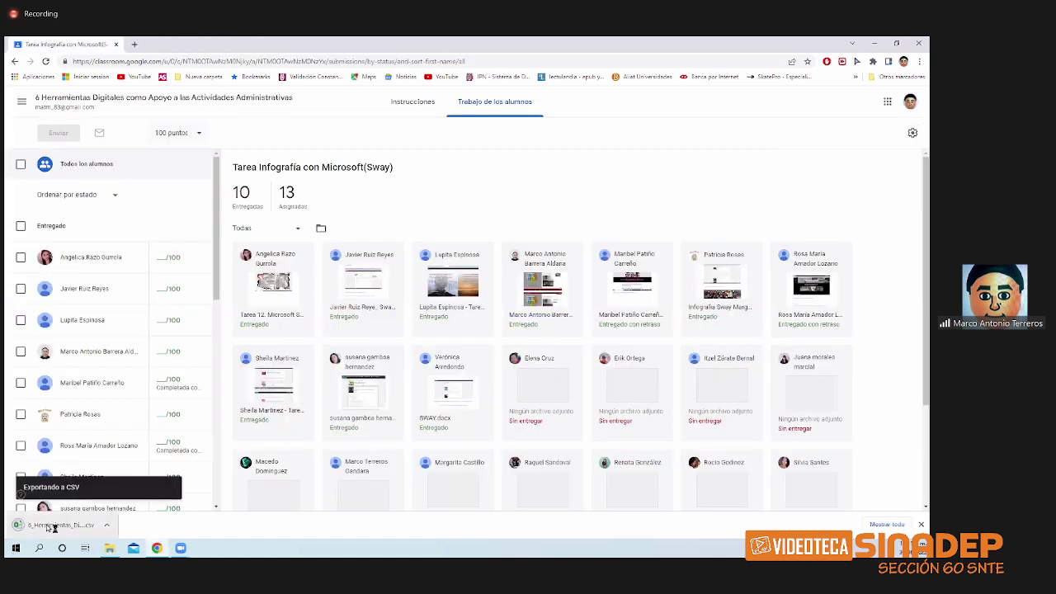
{"action": "left_click", "coordinate": [47, 529]}
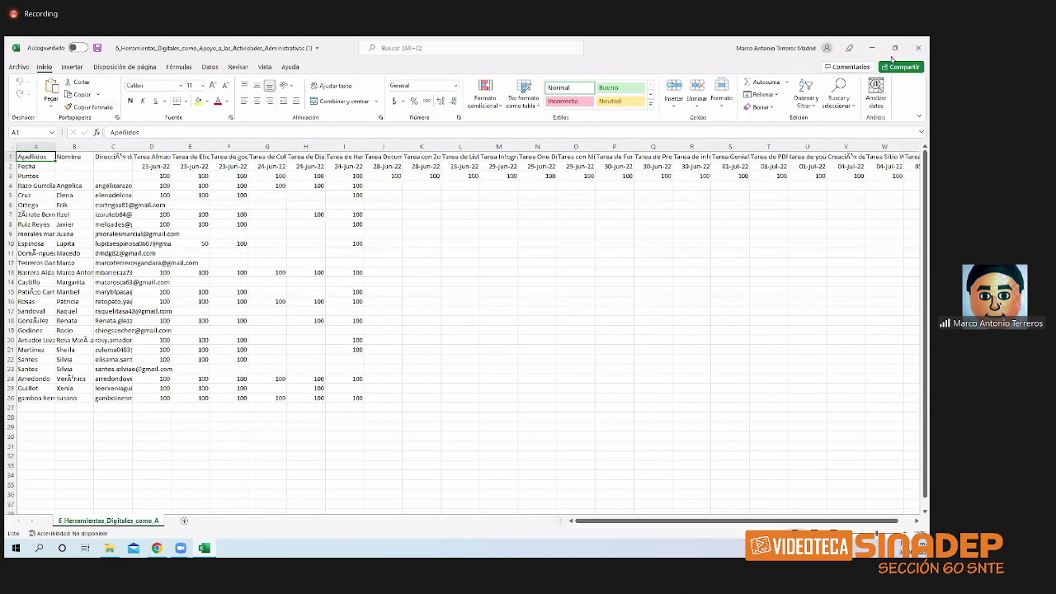
{"action": "left_click", "coordinate": [919, 47]}
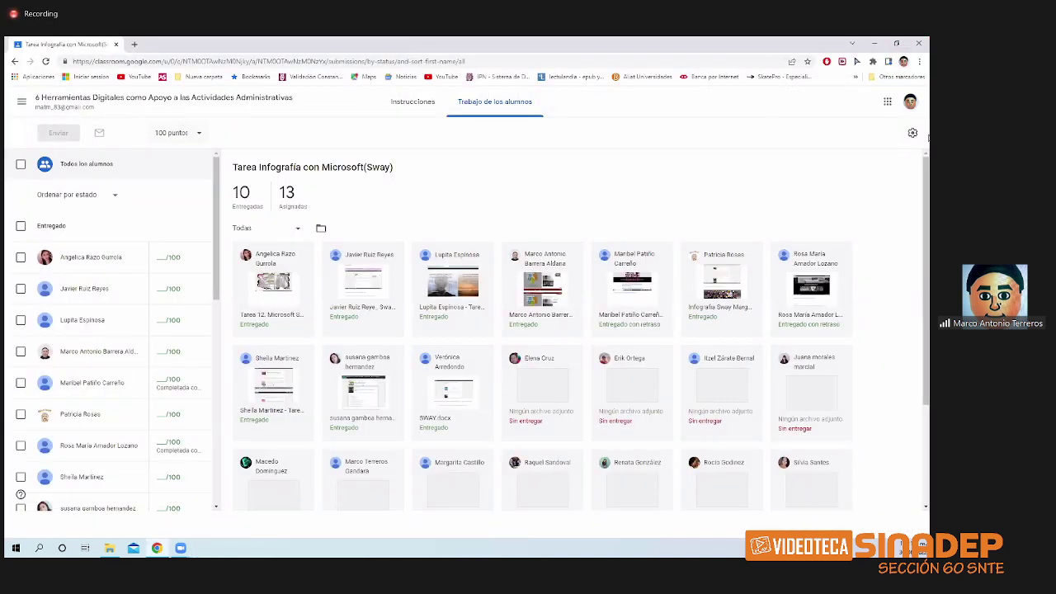
- Download only this assignment's grades as Tarea_Infografia_con_MicrosoftSway.csv and open it
{"action": "left_click", "coordinate": [913, 134]}
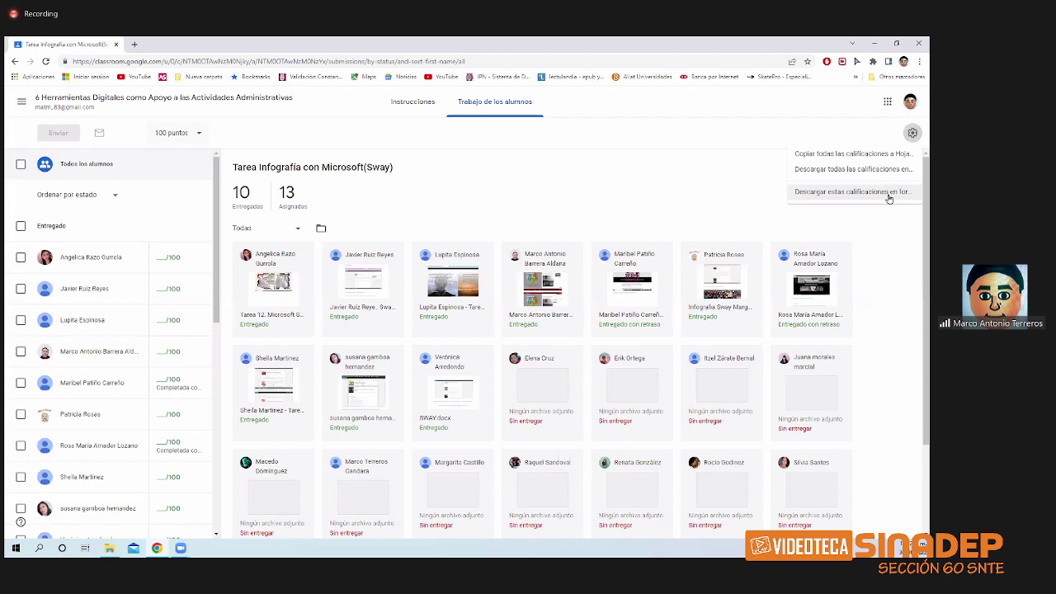
{"action": "left_click", "coordinate": [888, 195]}
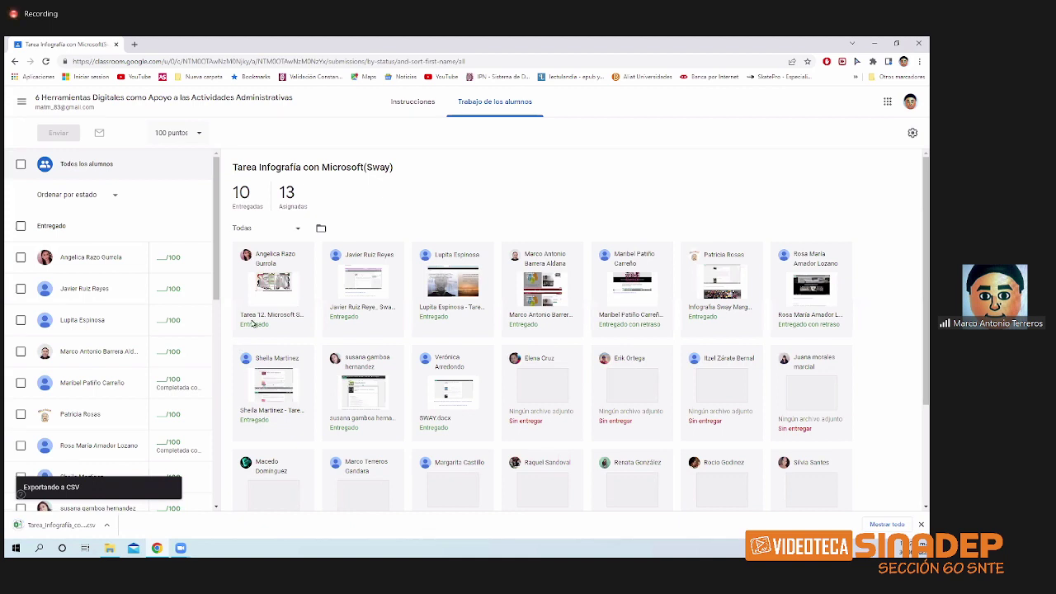
{"action": "left_click", "coordinate": [62, 525]}
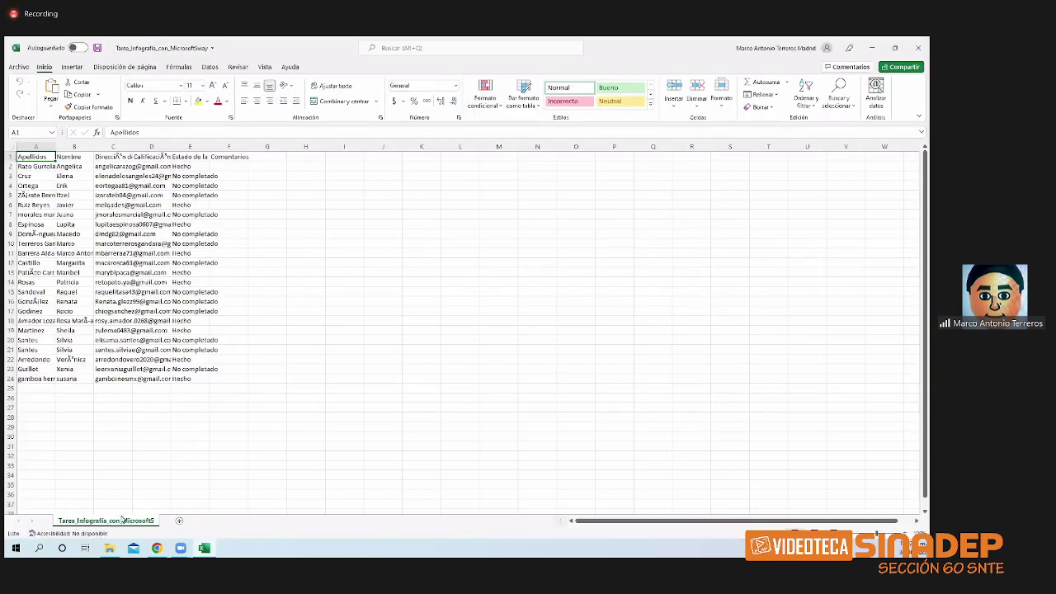
- Autofit columns A, B, E and F of the assignment CSV, then close Excel without saving
{"action": "double_click", "coordinate": [55, 146]}
{"action": "double_click", "coordinate": [116, 146]}
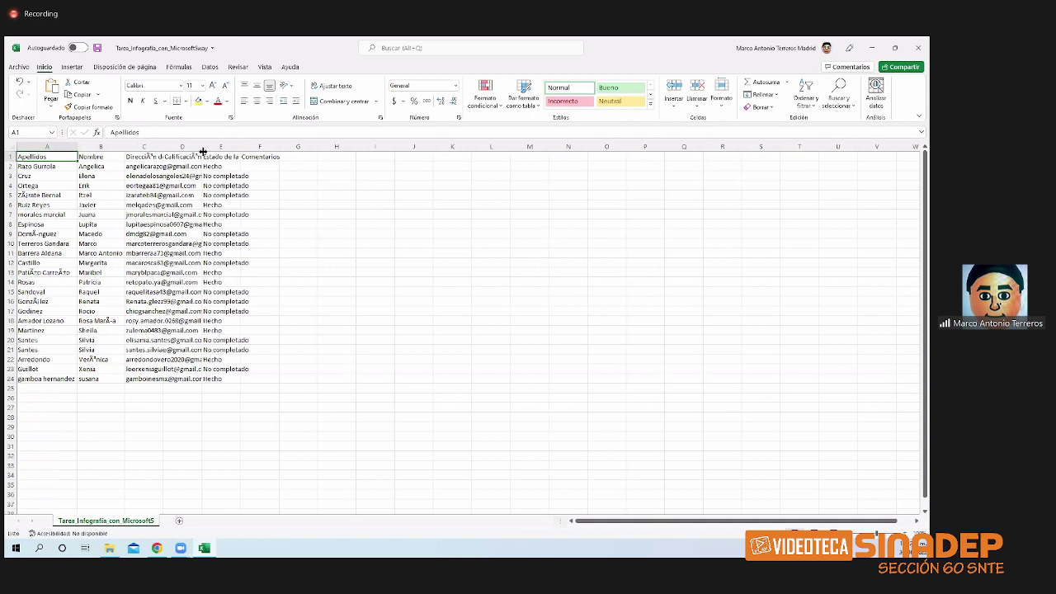
{"action": "left_click_drag", "start_coordinate": [202, 146], "coordinate": [204, 146]}
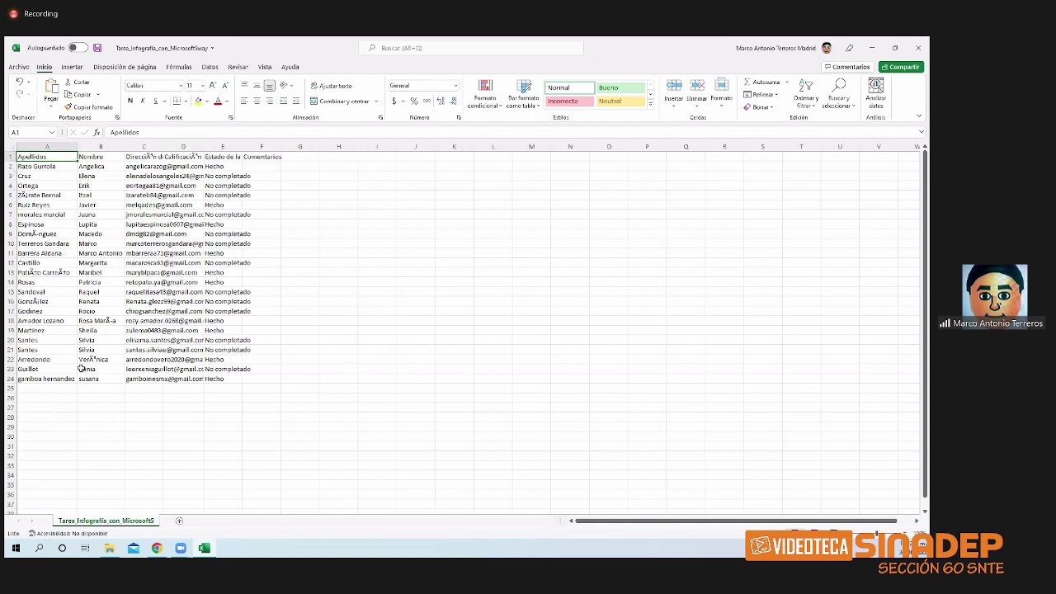
{"action": "double_click", "coordinate": [241, 147]}
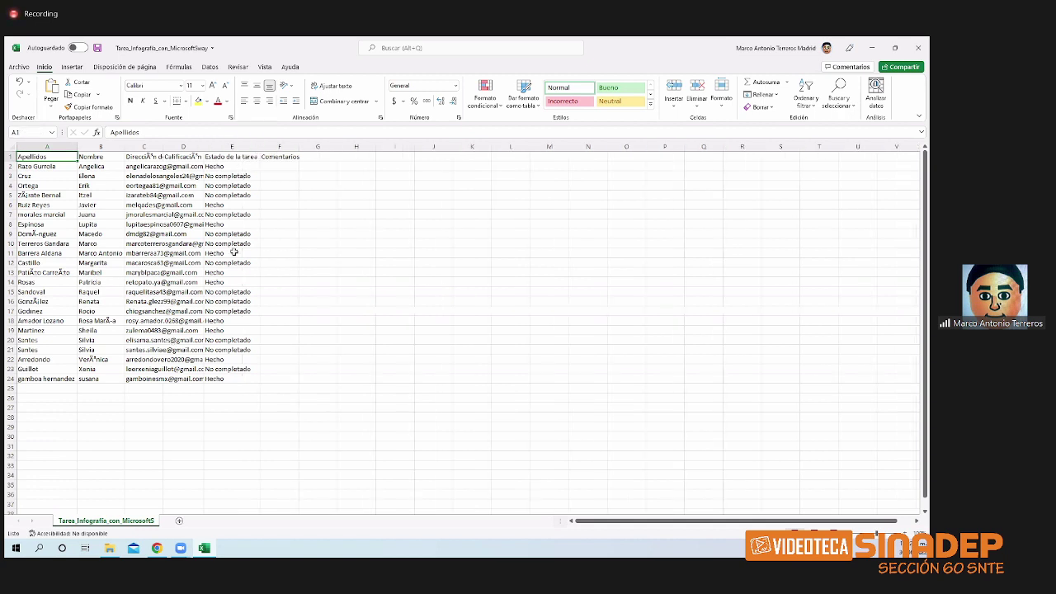
{"action": "double_click", "coordinate": [299, 147]}
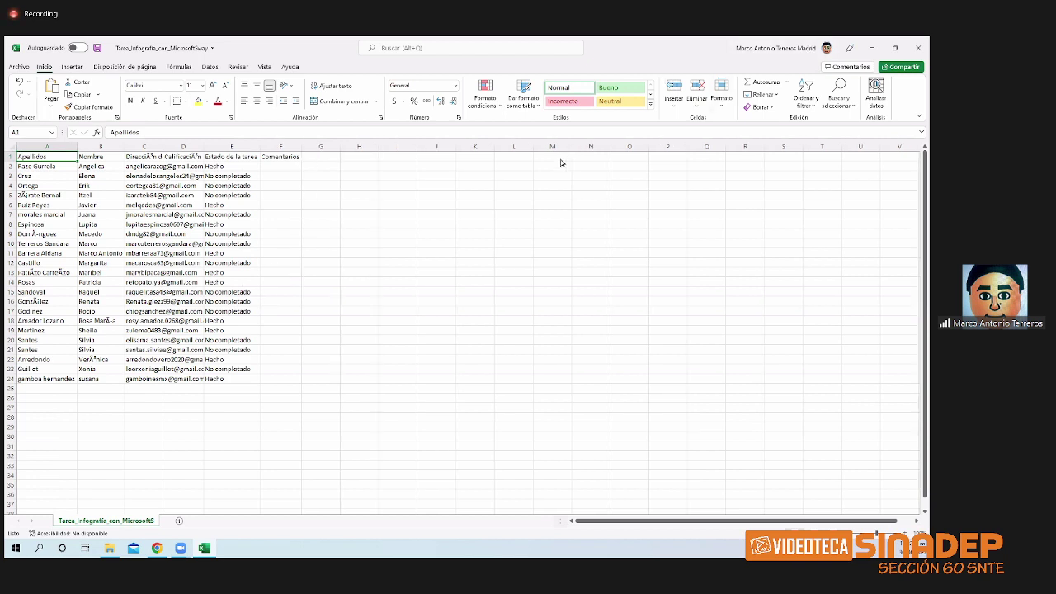
{"action": "left_click", "coordinate": [918, 50]}
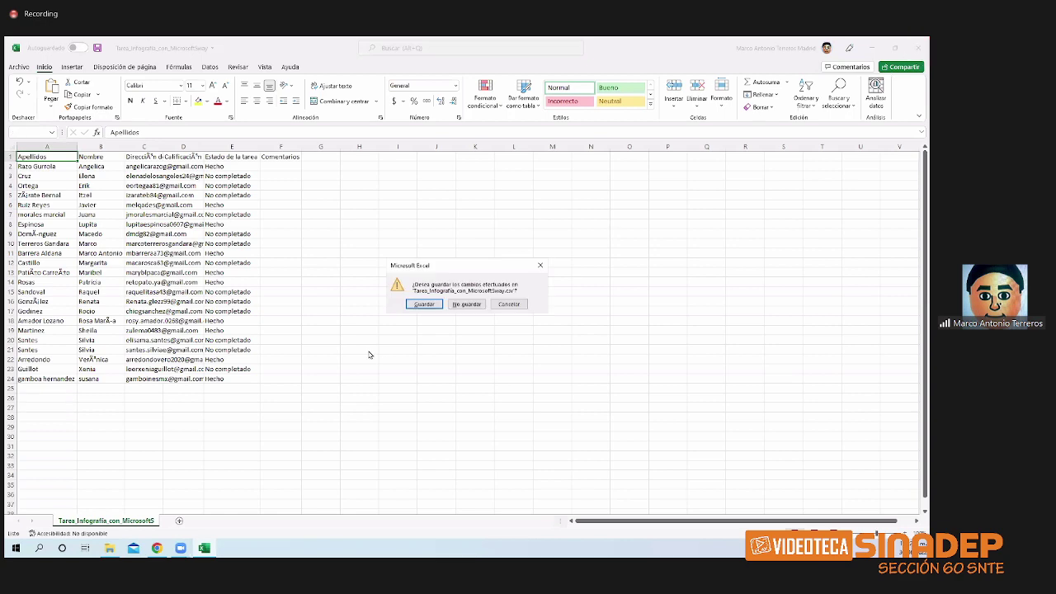
{"action": "left_click", "coordinate": [466, 305]}
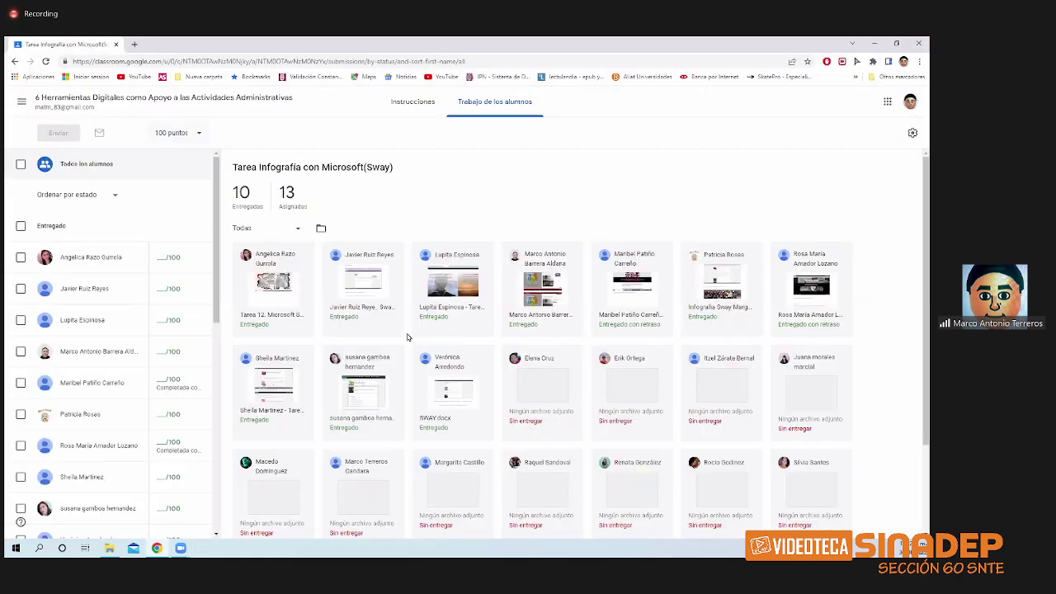
- Go from the class main page and grades table to the class People list
{"action": "left_click", "coordinate": [97, 115]}
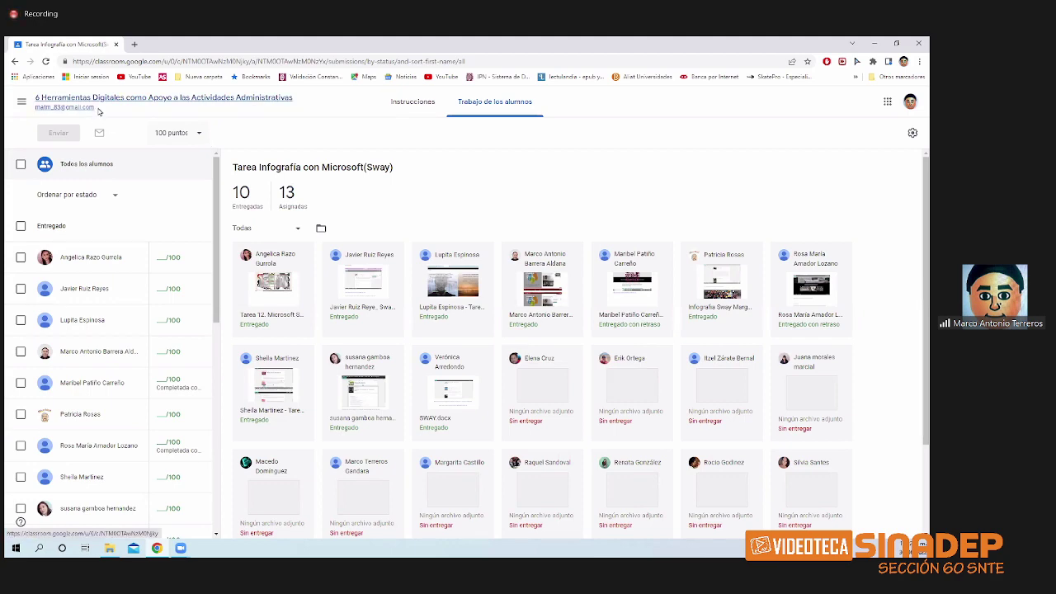
{"action": "left_click", "coordinate": [544, 118]}
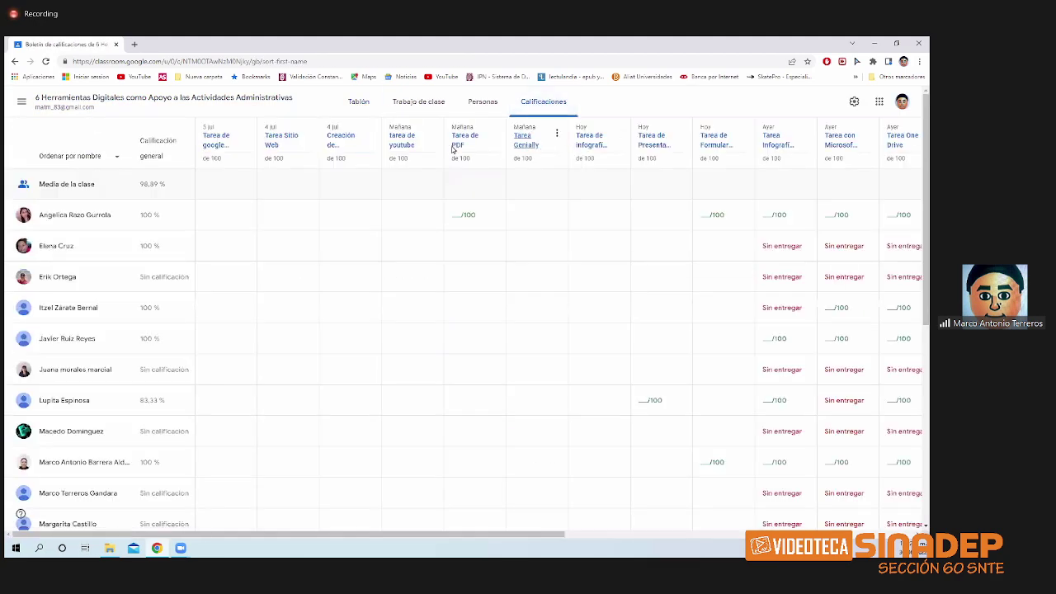
{"action": "left_click", "coordinate": [475, 111]}
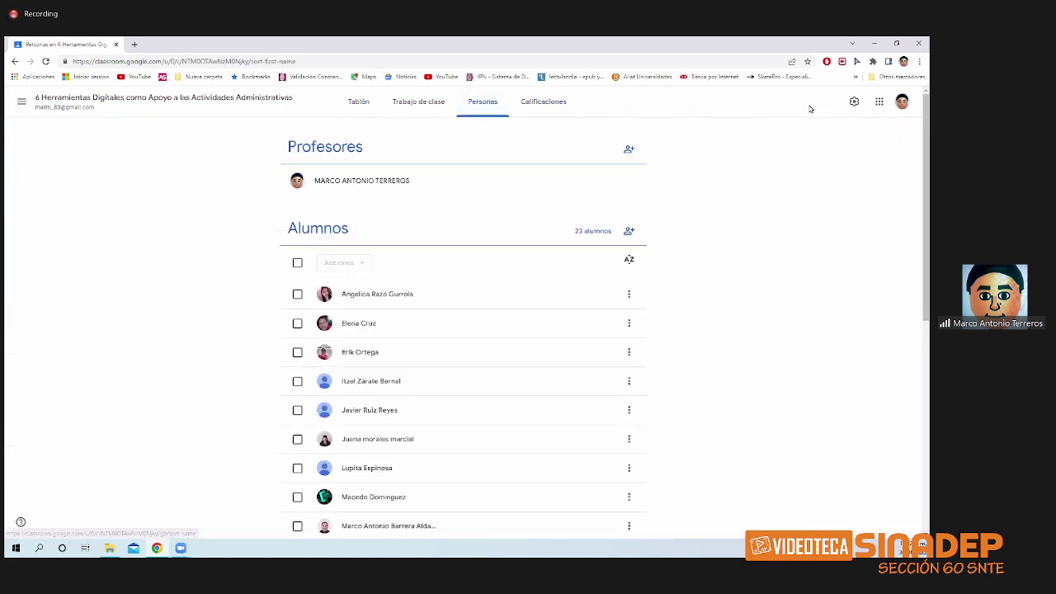
- In class settings, keep the overall grade calculation set to total points
{"action": "left_click", "coordinate": [853, 103]}
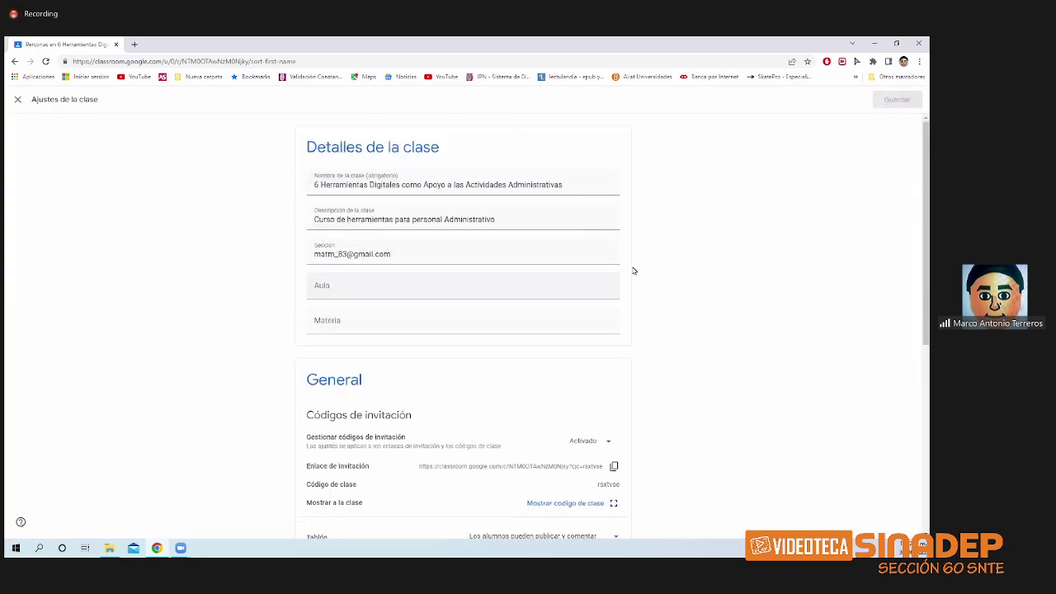
{"action": "scroll", "coordinate": [602, 289], "scroll_direction": "down", "scroll_amount": 2}
{"action": "scroll", "coordinate": [576, 309], "scroll_direction": "down", "scroll_amount": 3}
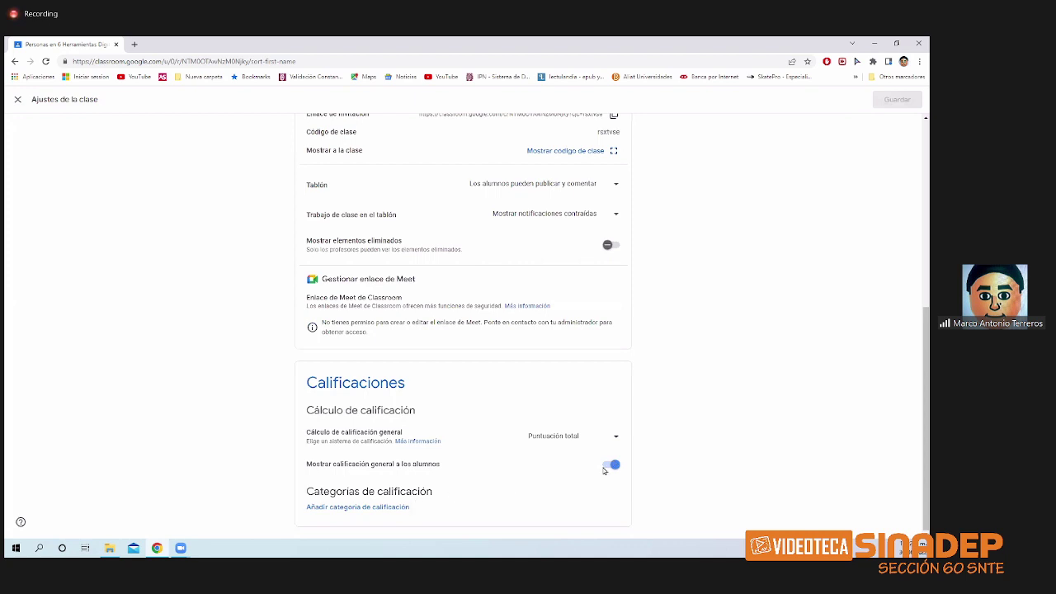
{"action": "left_click", "coordinate": [616, 436]}
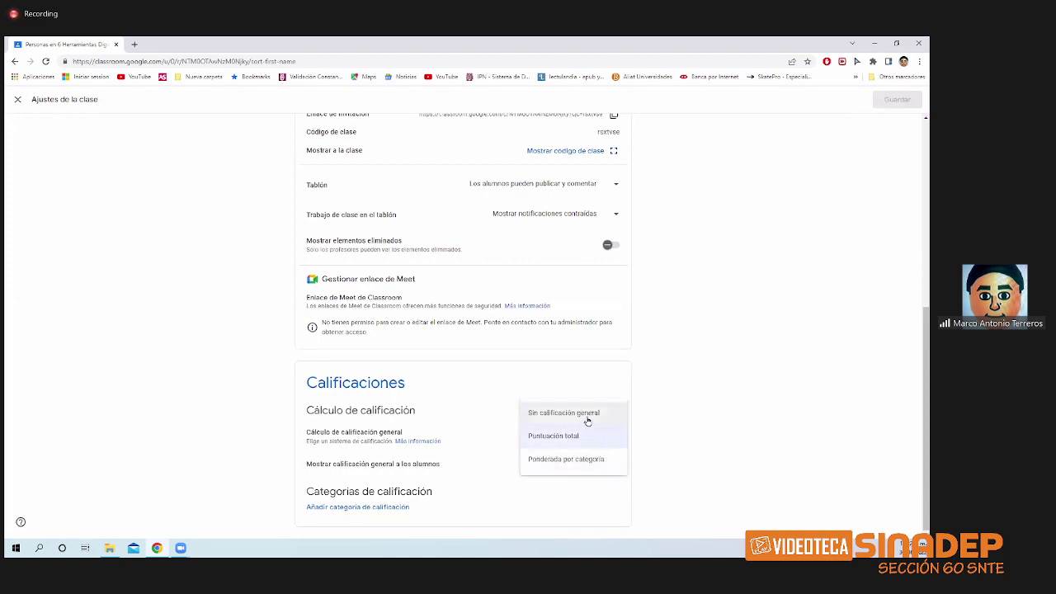
{"action": "left_click", "coordinate": [482, 498]}
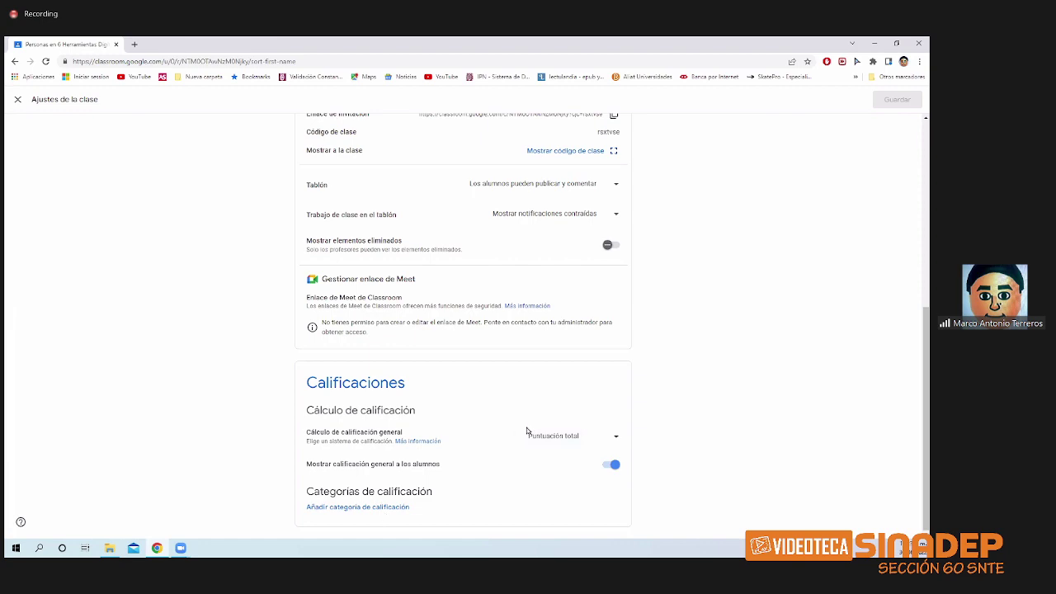
{"action": "scroll", "coordinate": [528, 428], "scroll_direction": "up", "scroll_amount": 5}
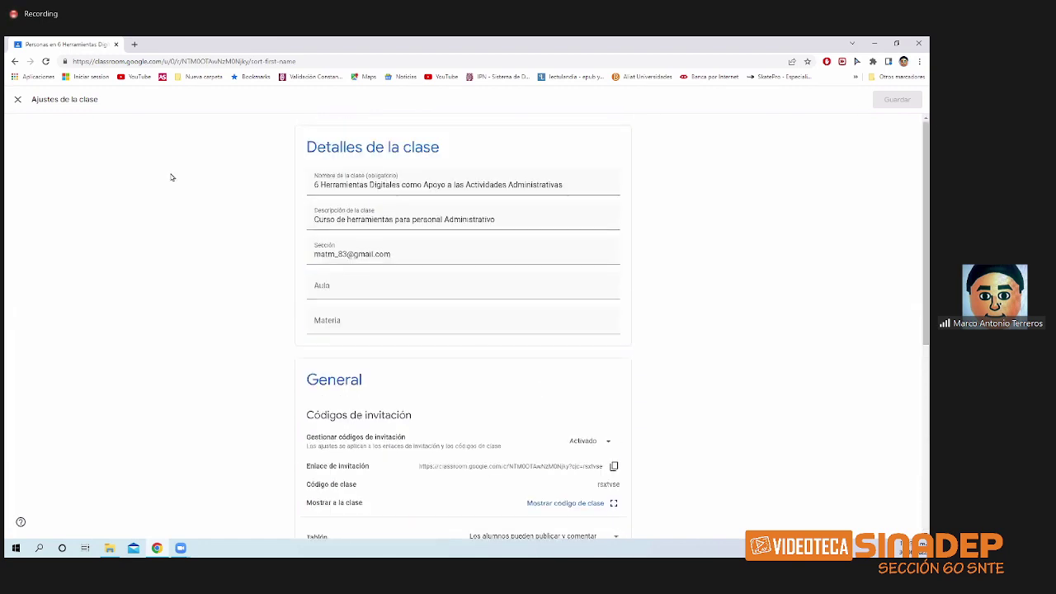
{"action": "left_click", "coordinate": [17, 100]}
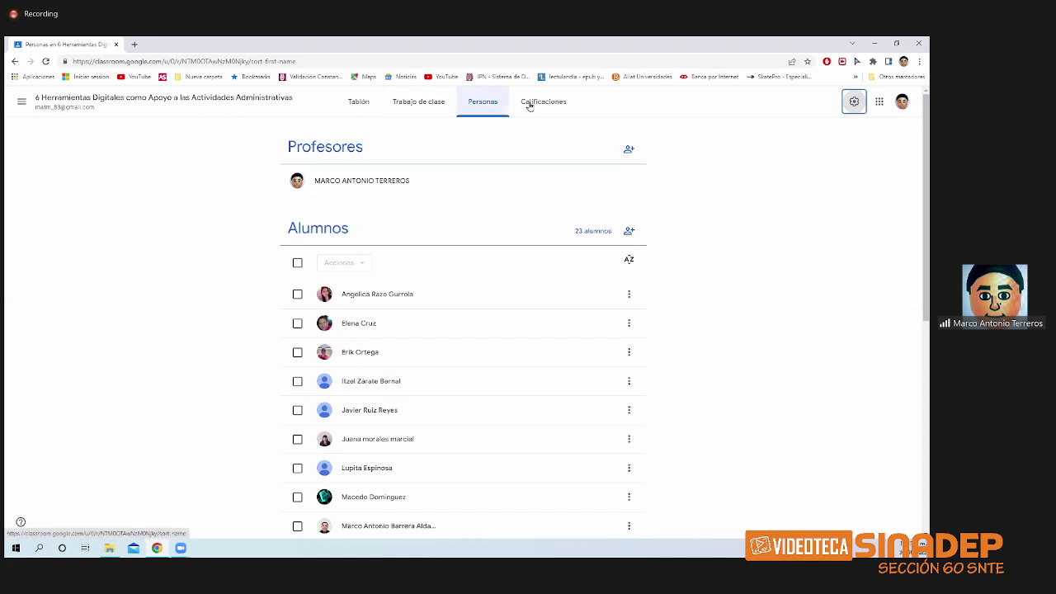
- Review one student's assignments and overall grade, then return to the Calificaciones grades table
{"action": "left_click", "coordinate": [435, 301]}
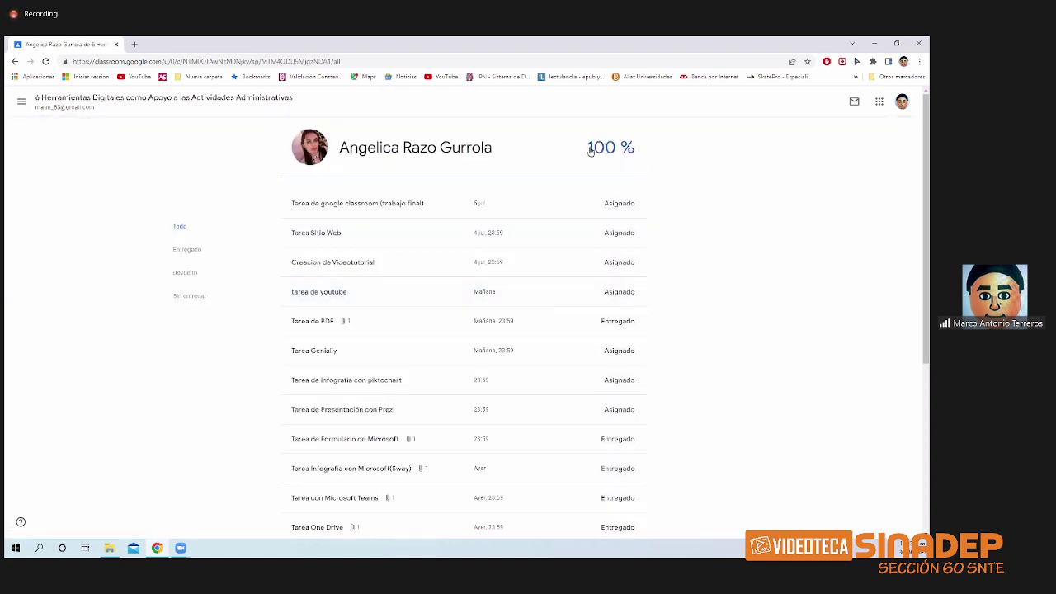
{"action": "left_click", "coordinate": [16, 62]}
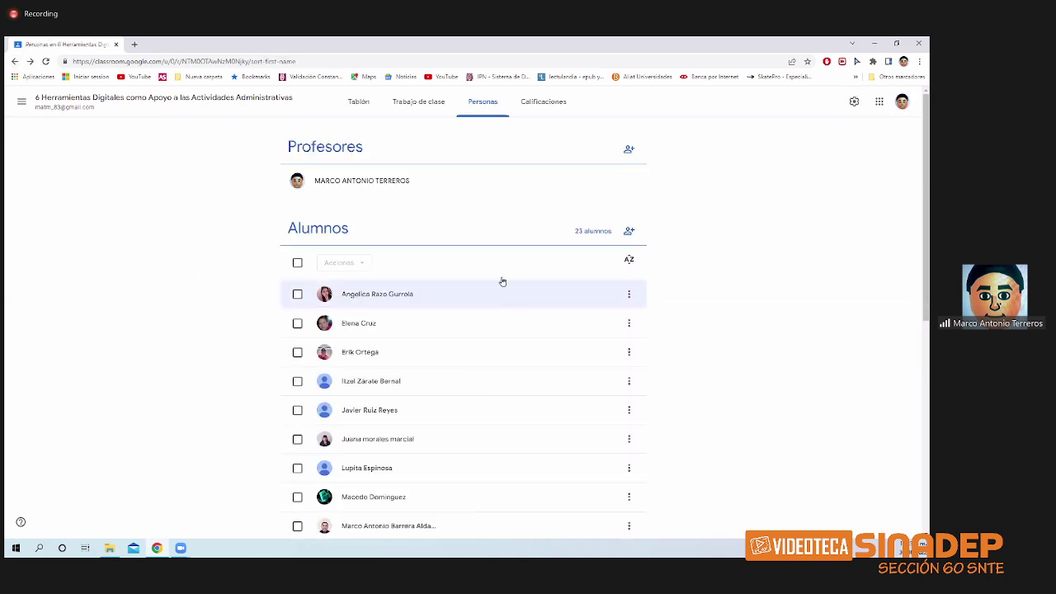
{"action": "left_click", "coordinate": [538, 110]}
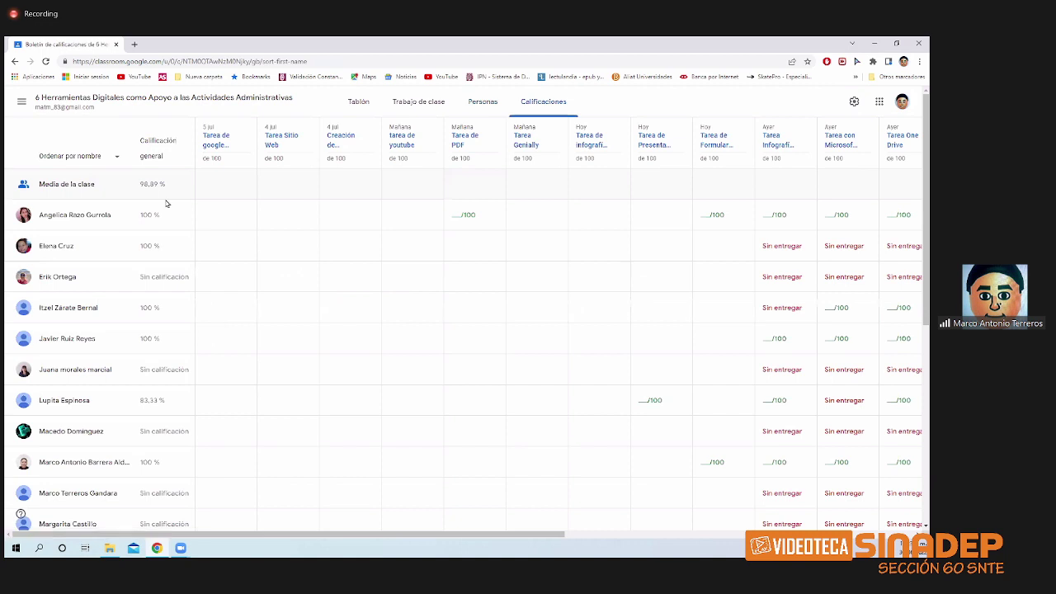